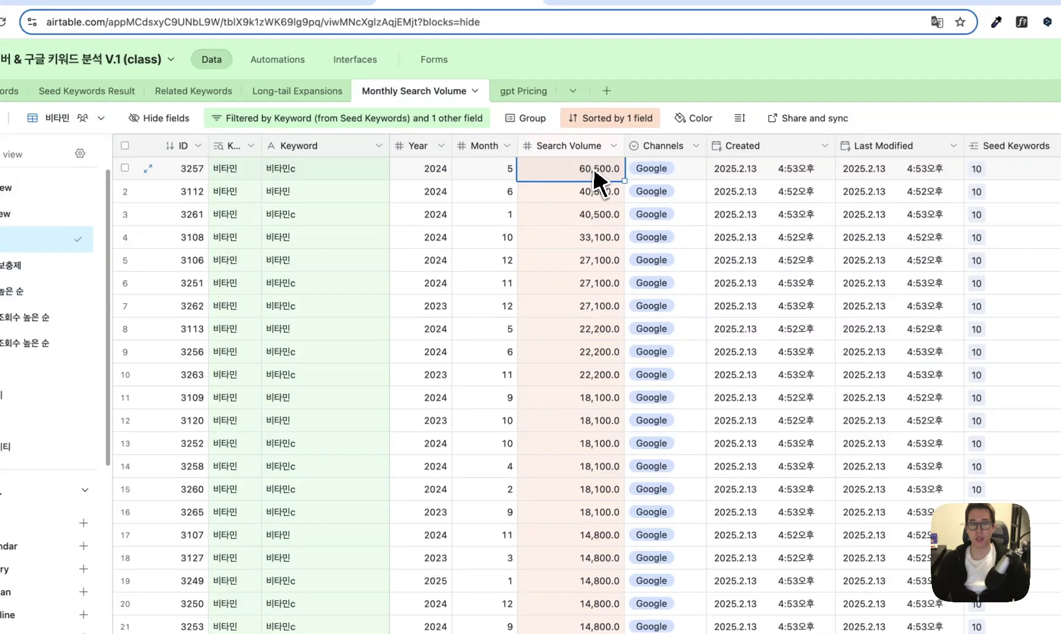
- Review the summary's keyword rows, noting 비타민c, 비타민 and their 40,500.0 search volumes
left_click(592, 189)
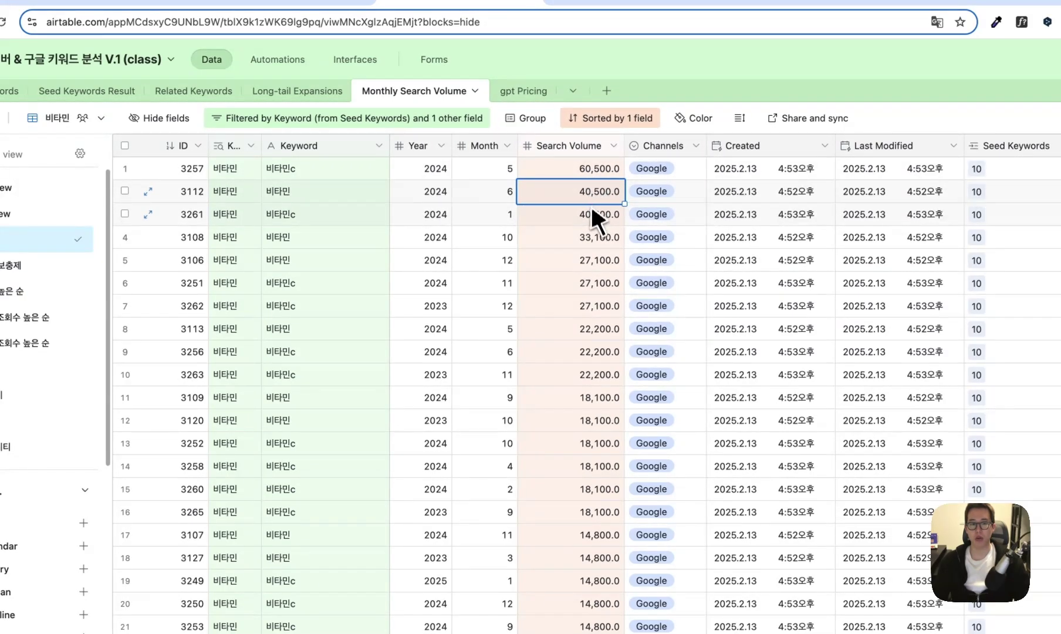
left_click(338, 195)
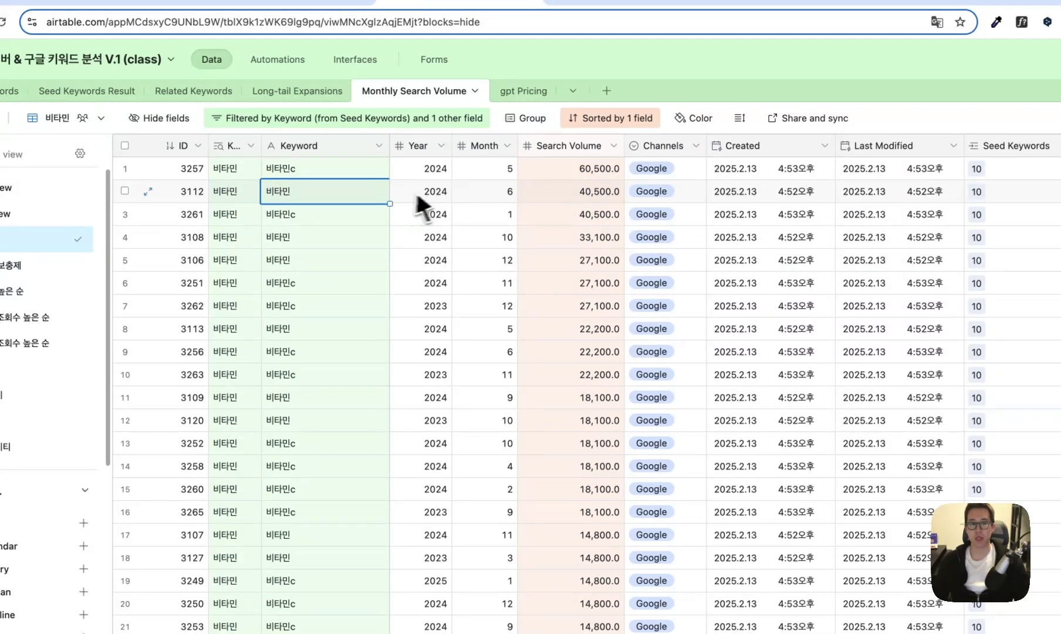
left_click(435, 193)
left_click(487, 198)
left_click(372, 176)
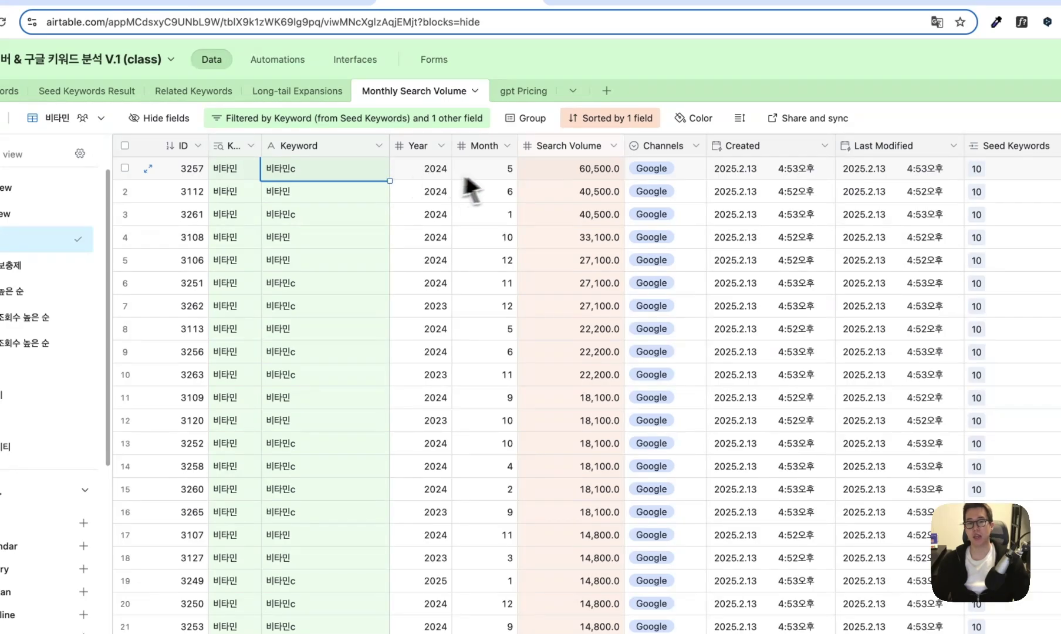
left_click(565, 189)
left_click(575, 216)
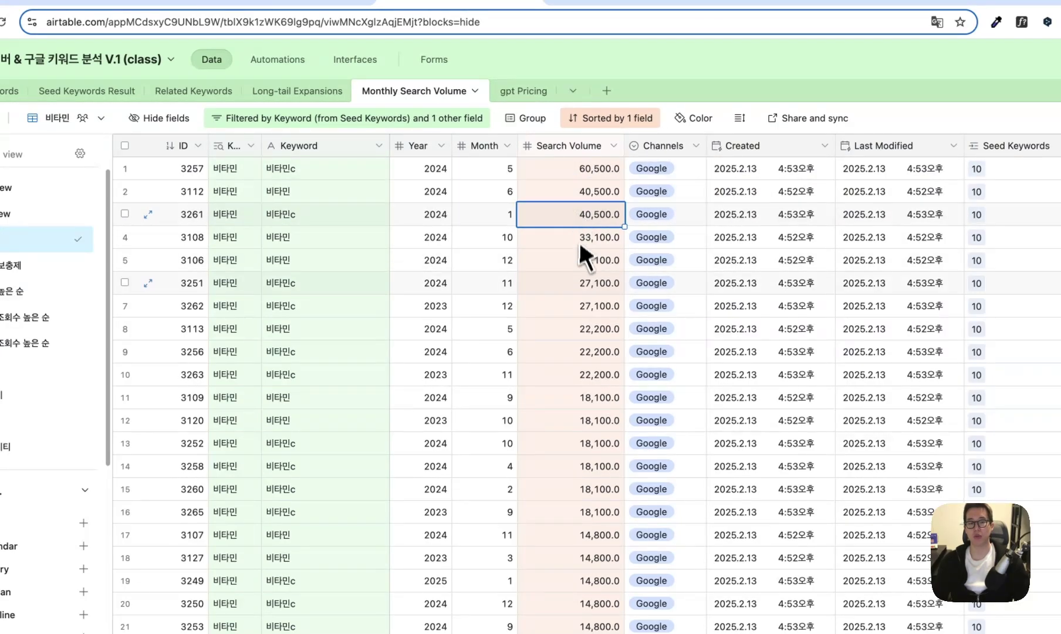
scroll(585, 284, "down", 15)
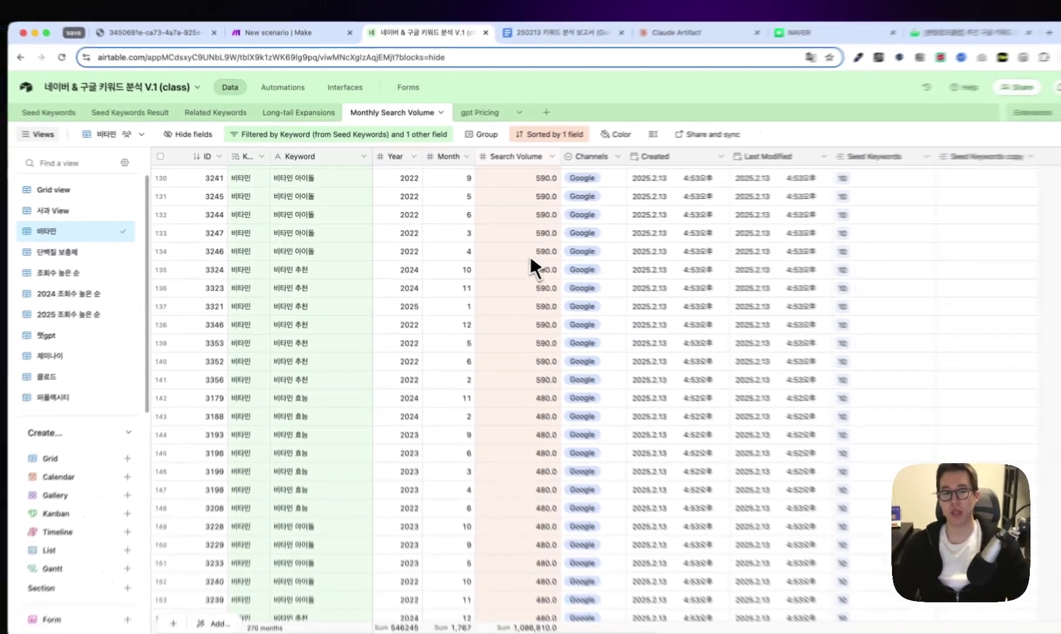
scroll(587, 285, "up", 10)
scroll(507, 258, "down", 20)
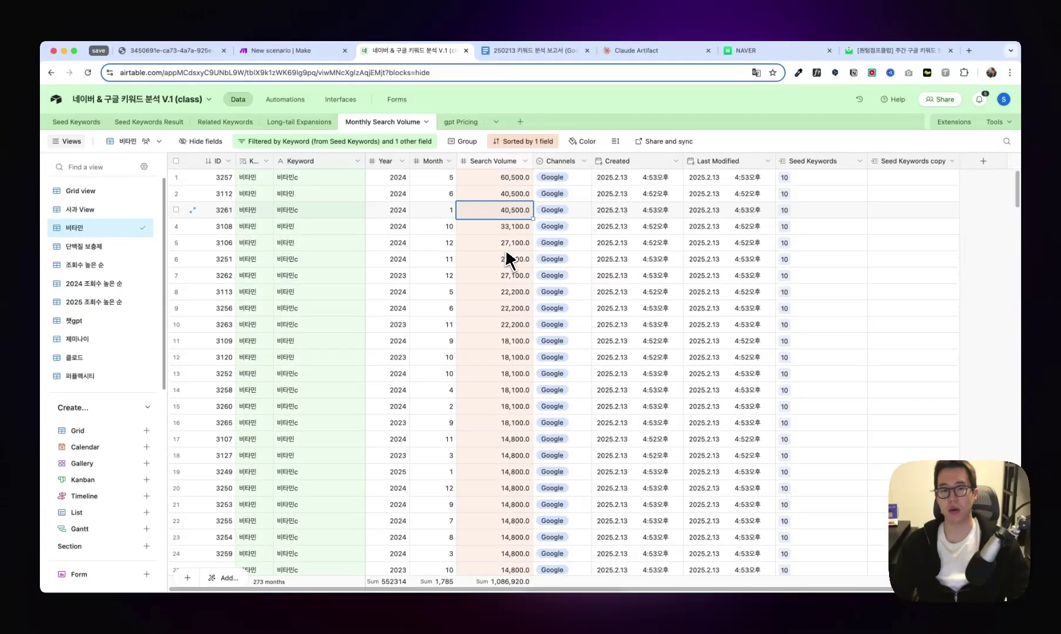
scroll(507, 258, "up", 20)
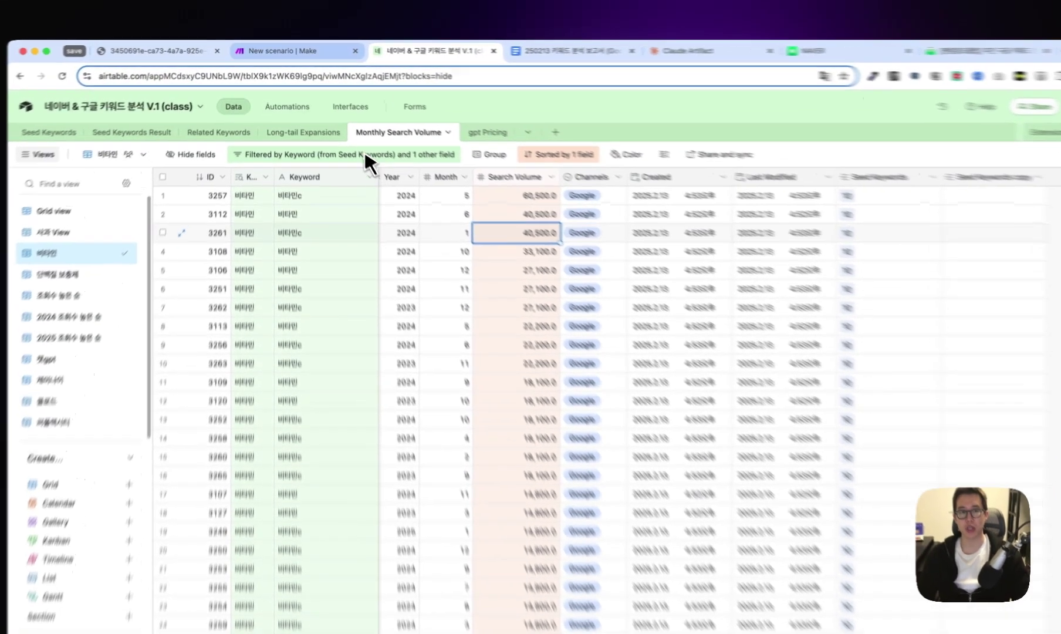
- Look over the Make scenario, then move to the Google search results for 사과
left_click(275, 50)
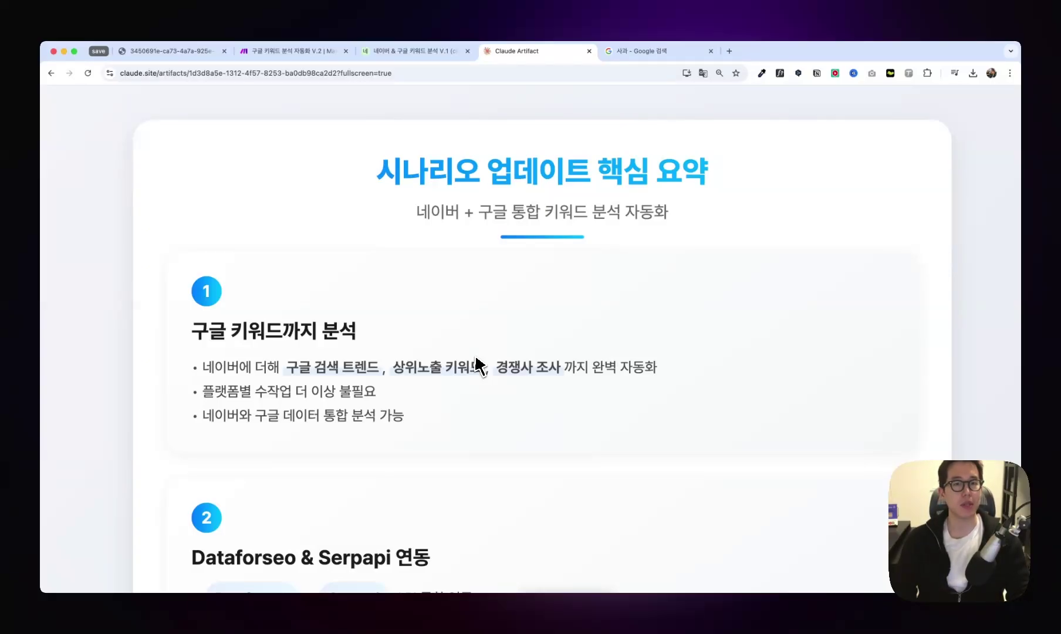
scroll(479, 365, "down", 5)
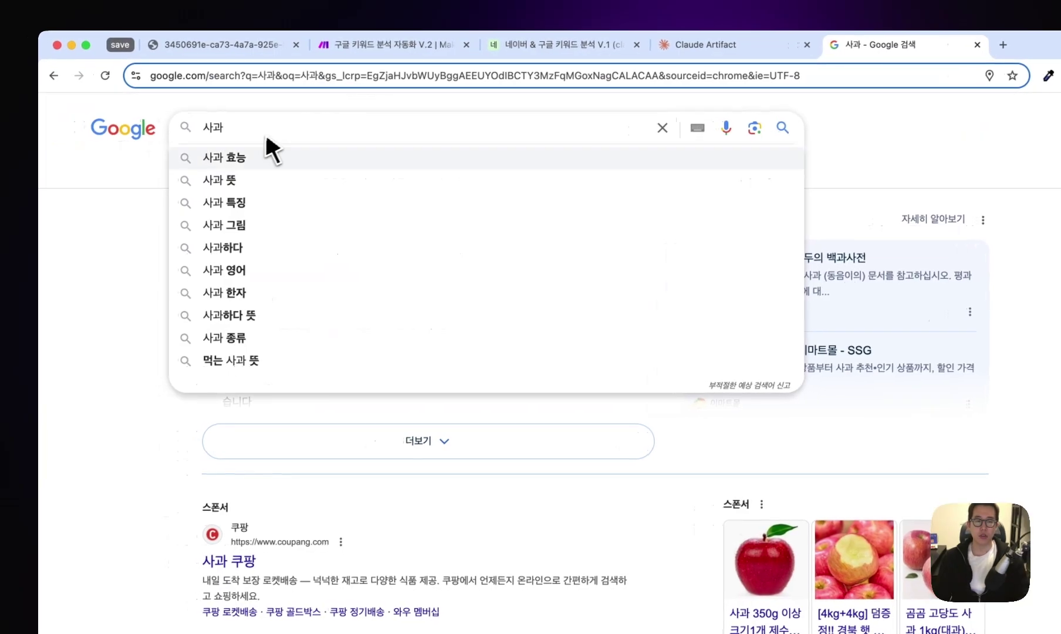
left_click(165, 213)
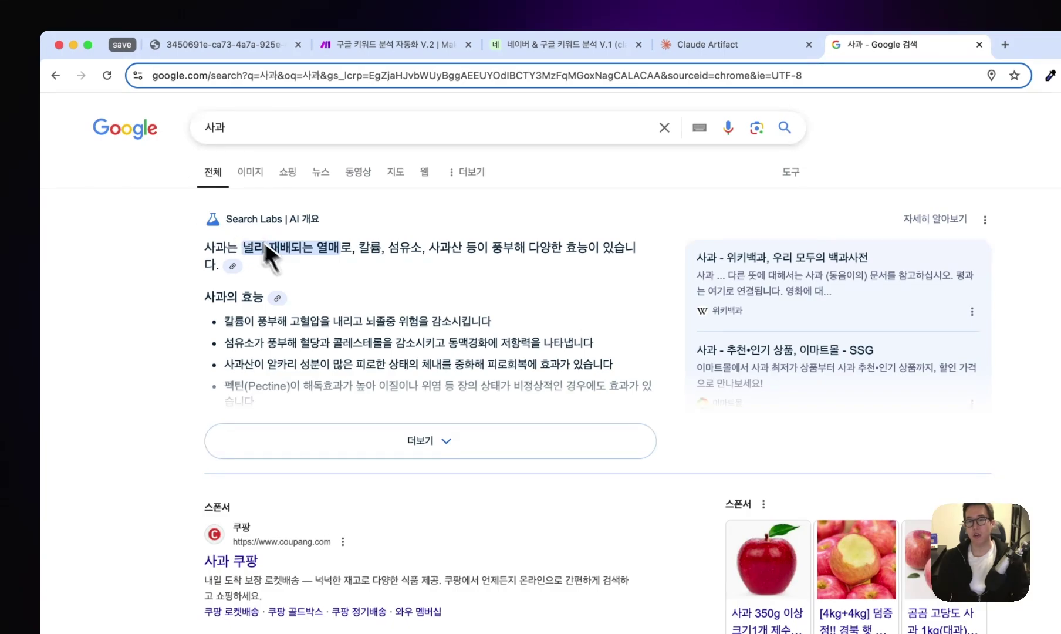
- Scroll through the 사과 results, then return to the Claude Artifact summary with Ctrl+Shift+Tab
scroll(349, 328, "down", 10)
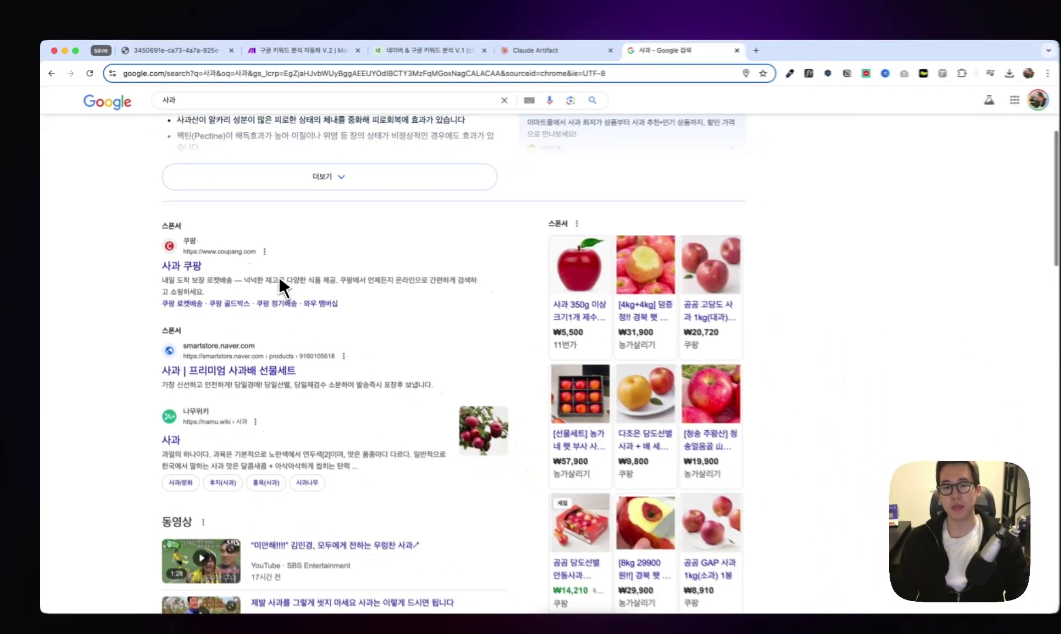
scroll(275, 280, "up", 3)
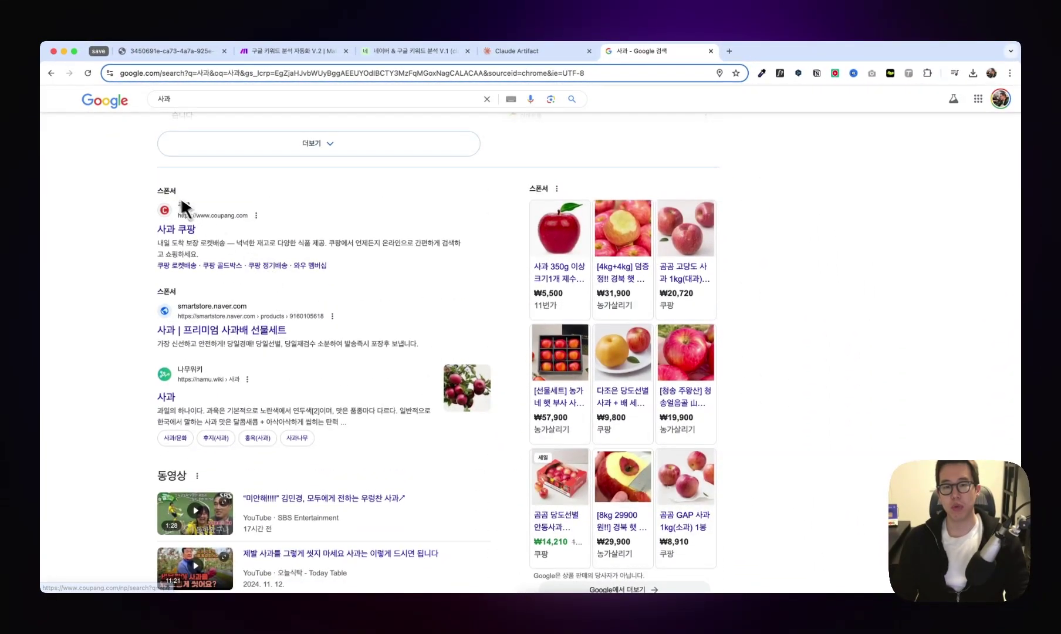
scroll(488, 223, "down", 6)
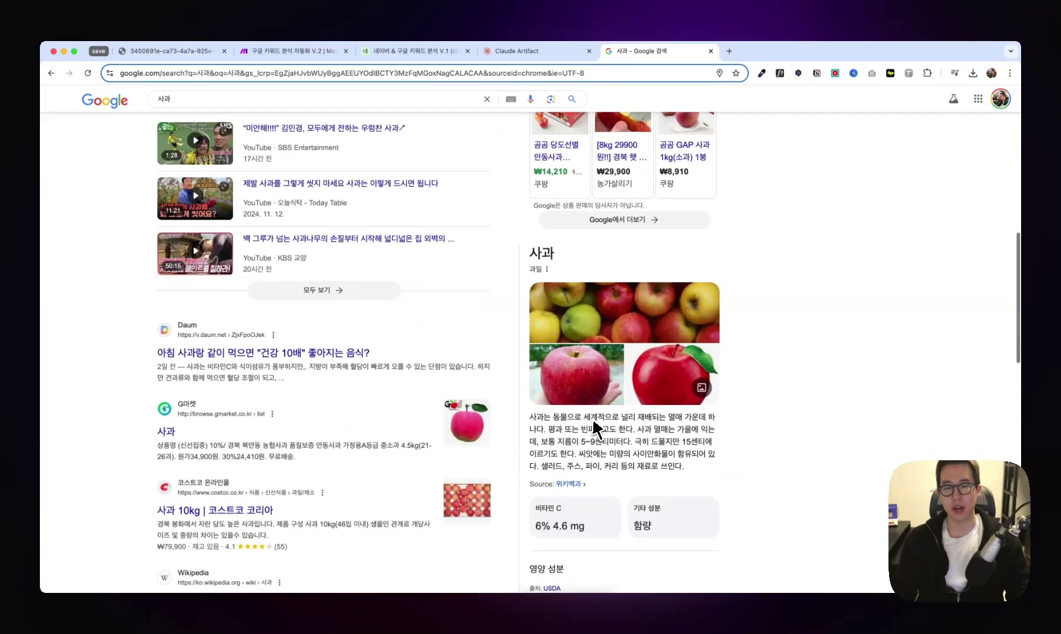
scroll(487, 467, "down", 12)
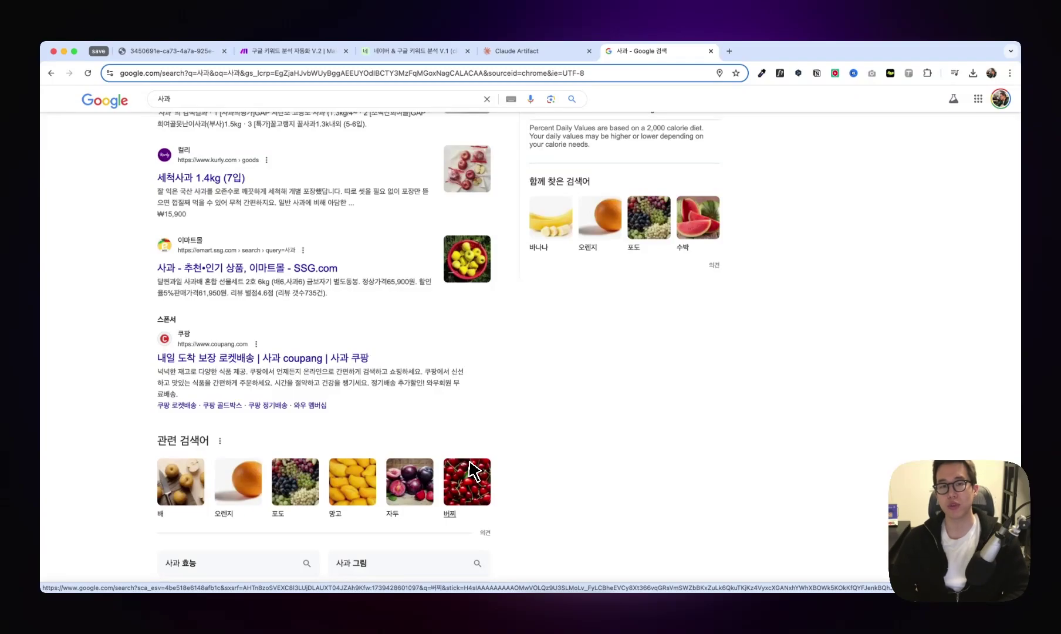
key("ctrl+shift+Tab")
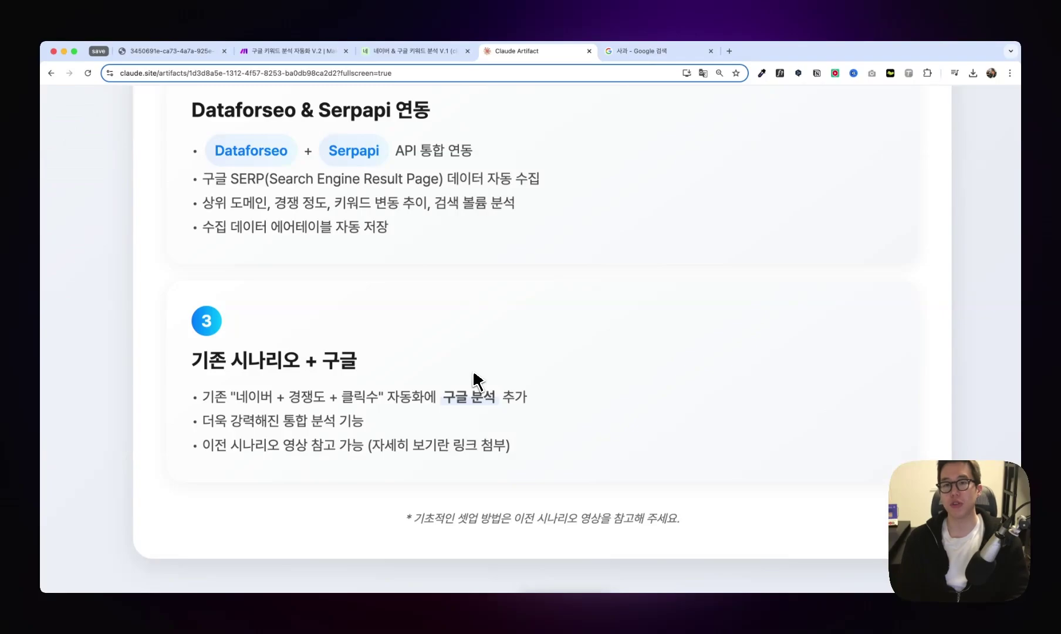
- Back in the keyword base, open the gpt Pricing table and follow the 챗gpt row's report link
left_click(421, 51)
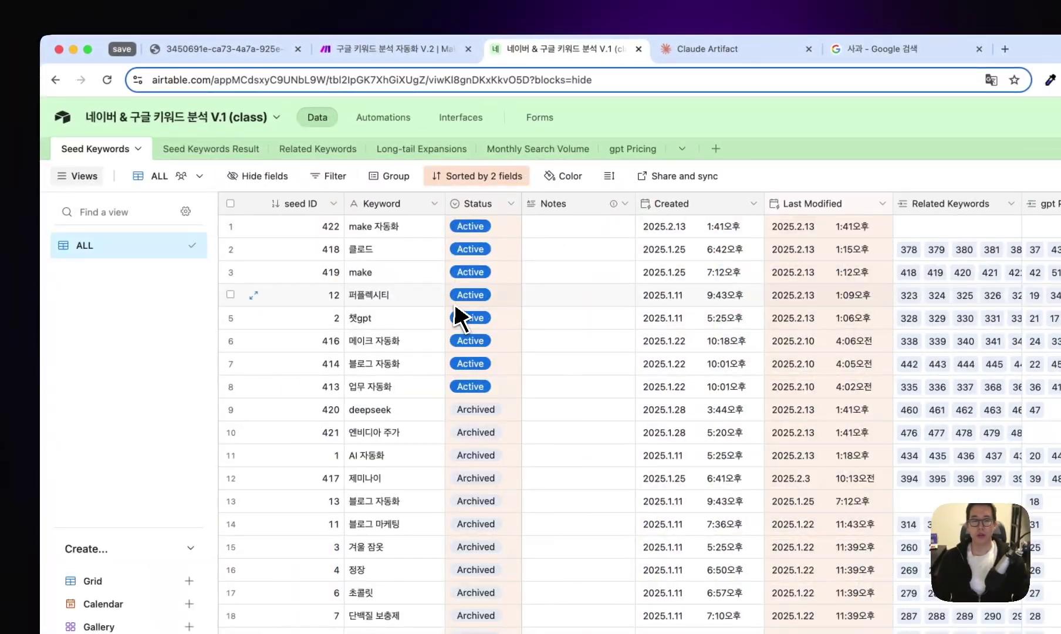
left_click(403, 232)
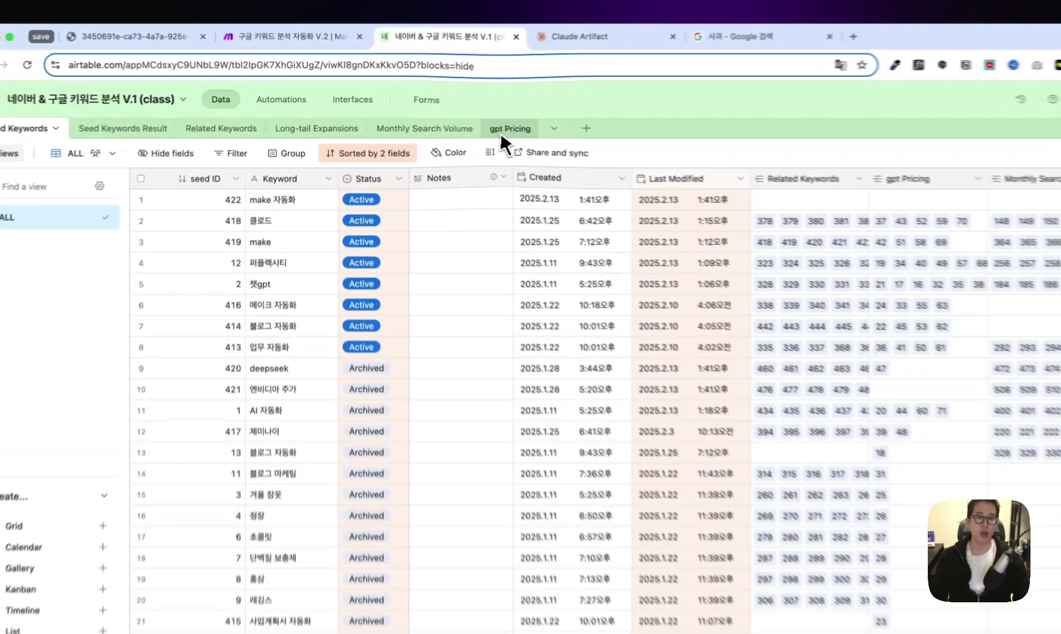
left_click(460, 123)
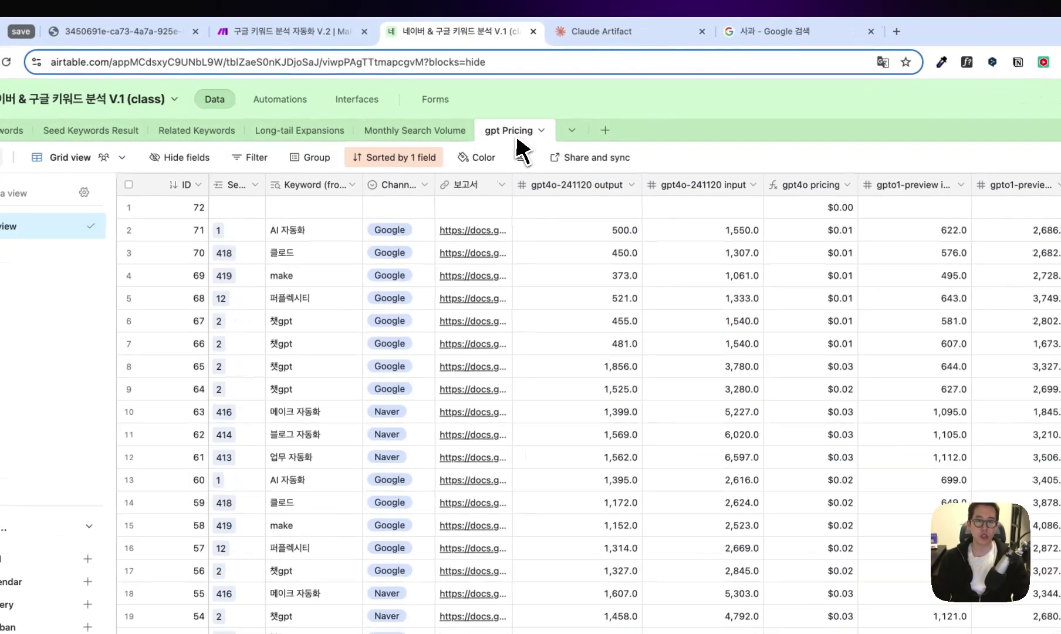
left_click(327, 300)
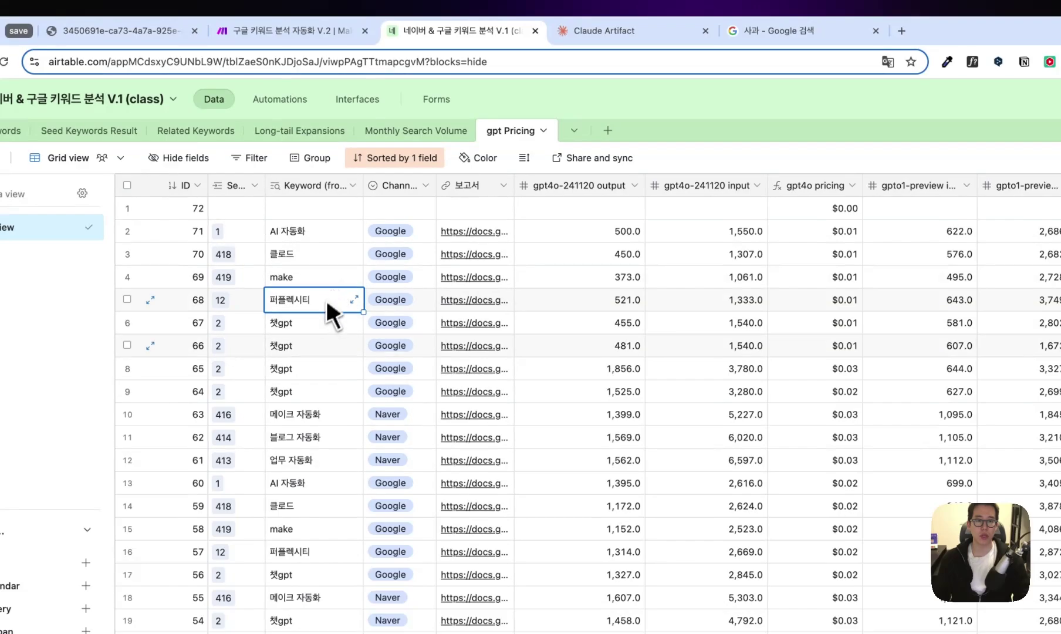
left_click(319, 324)
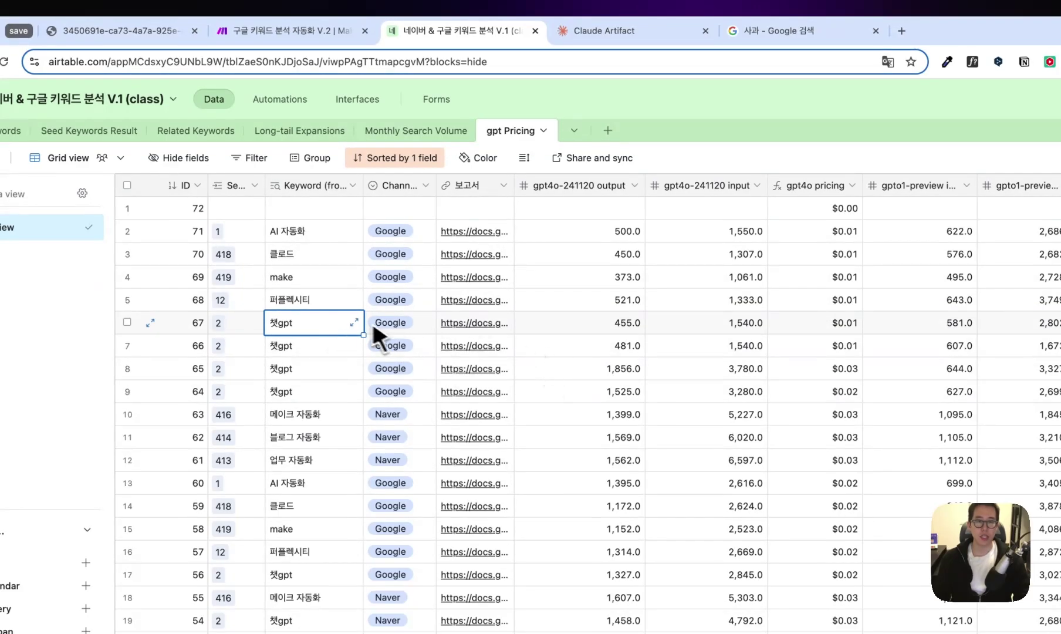
left_click(478, 325)
left_click(478, 323)
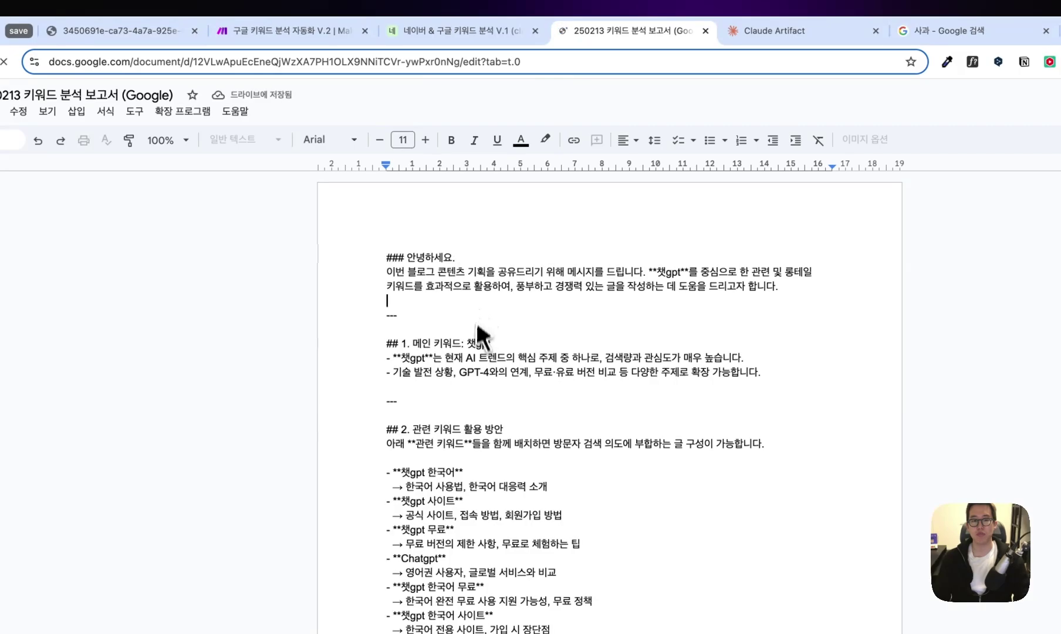
- Replace the report's raw markdown with formatted headings and bullets via select-all and paste
scroll(481, 352, "down", 10)
scroll(481, 384, "down", 5)
scroll(482, 385, "up", 3)
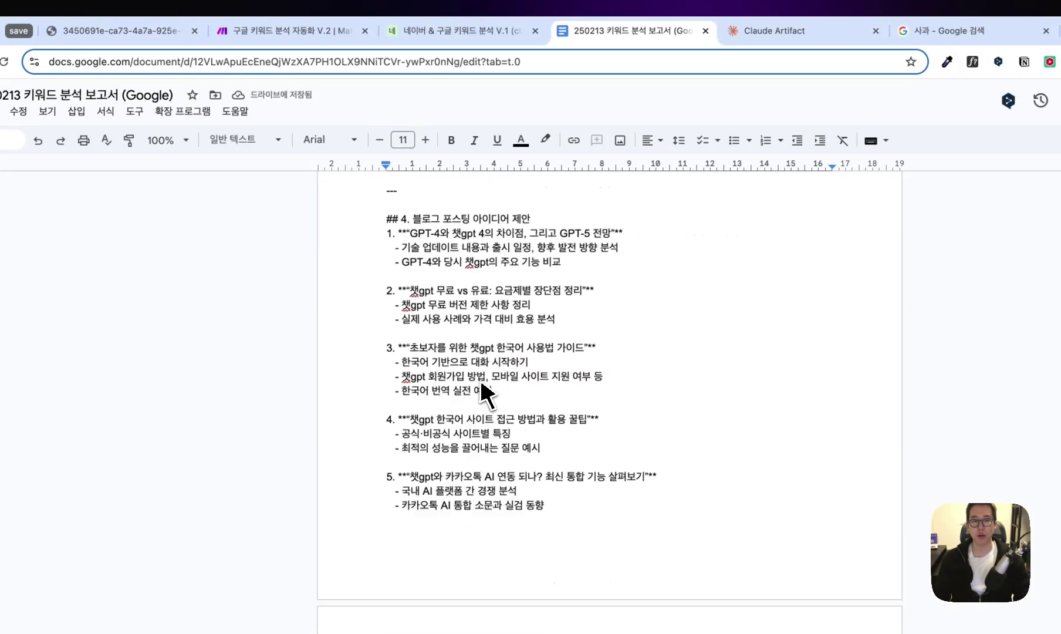
key("ctrl+a")
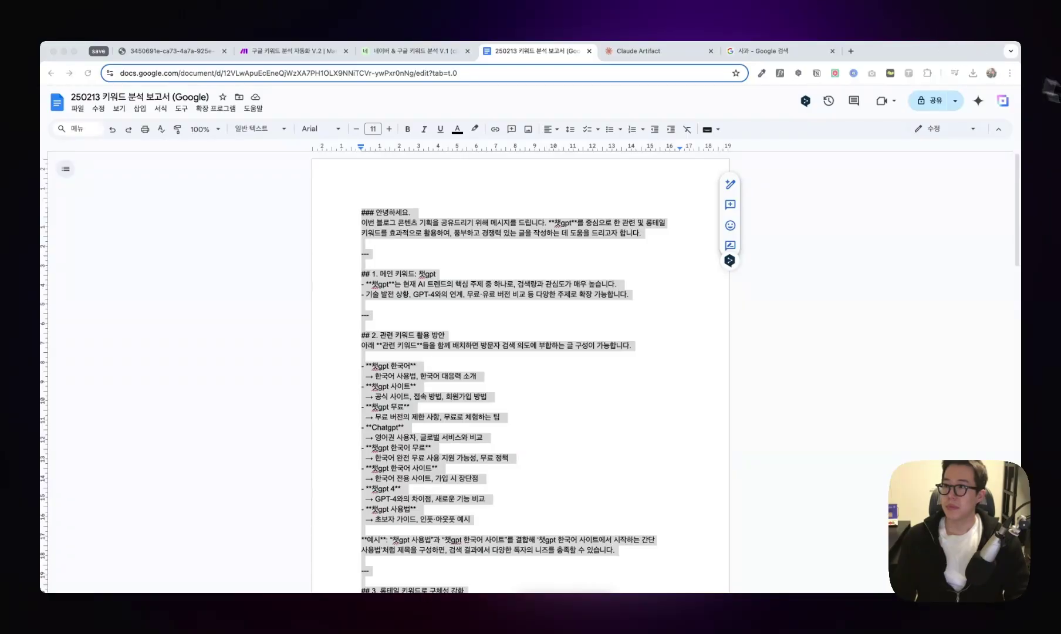
key("ctrl+v")
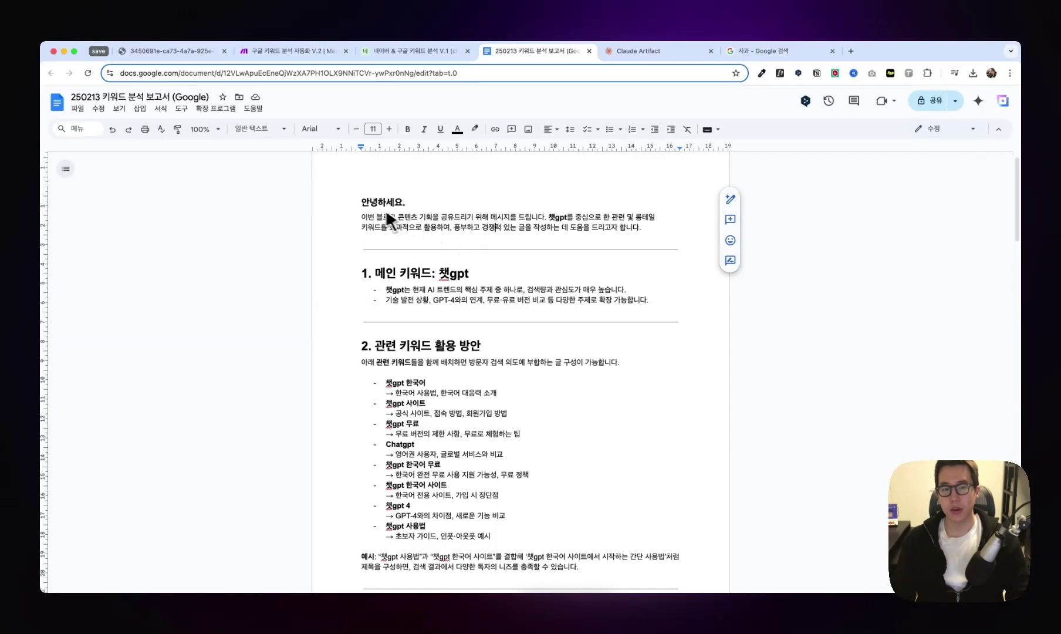
- Highlight the greeting, the second section heading, the phrase 관련 키워드 and the related-keyword list
left_click(427, 224)
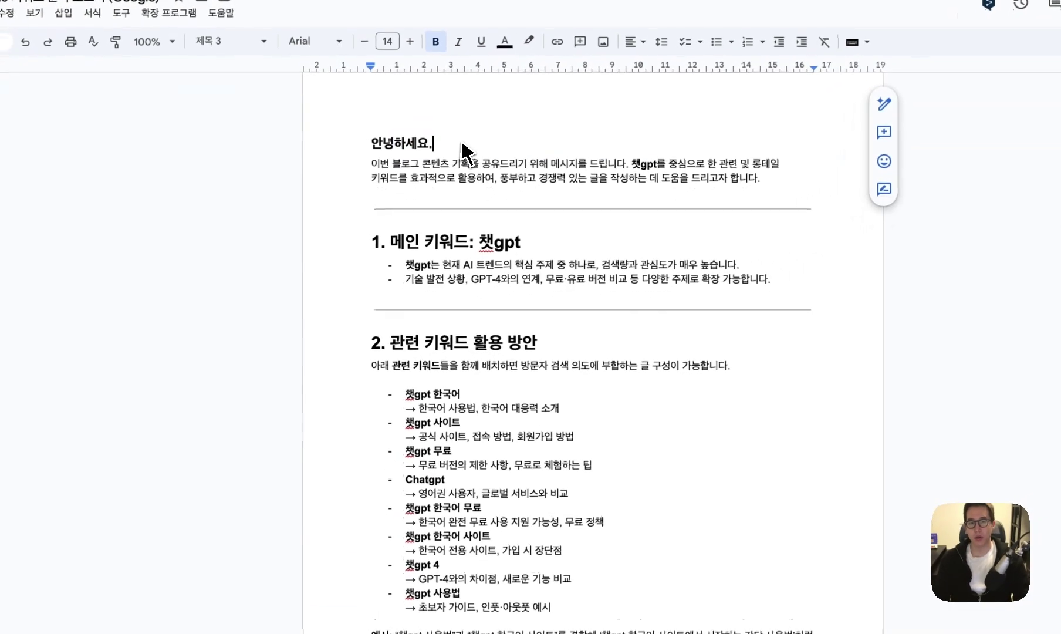
left_click_drag(462, 143, 355, 142)
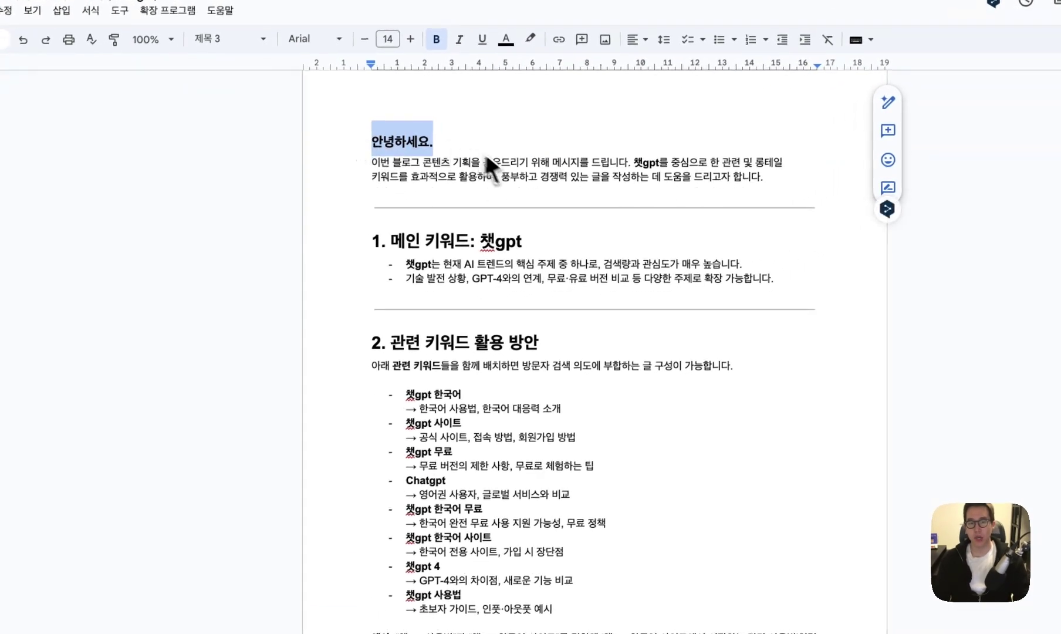
scroll(522, 216, "down", 1)
left_click_drag(440, 223, 517, 220)
left_click(518, 220)
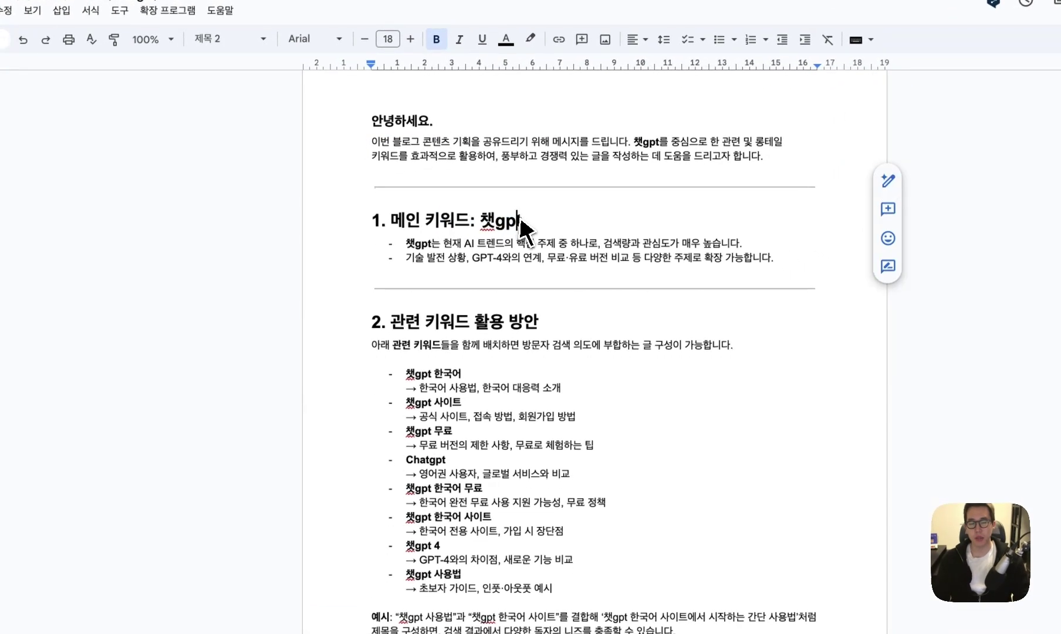
scroll(519, 222, "down", 1)
left_click_drag(392, 280, 541, 279)
scroll(521, 277, "down", 1)
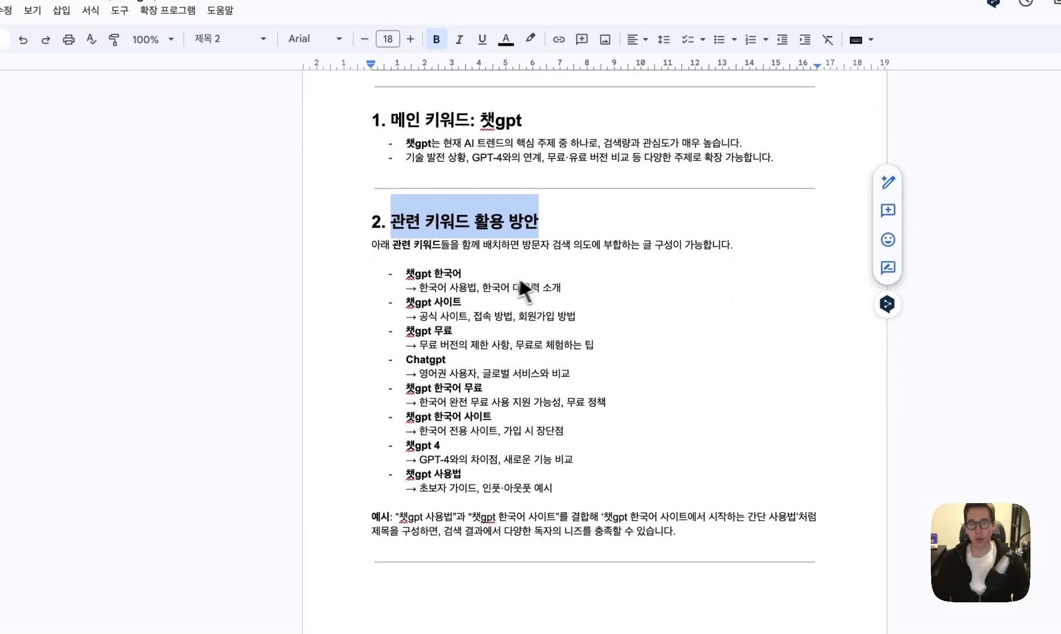
left_click_drag(391, 244, 403, 278)
left_click(570, 491)
- Highlight the section 3 heading's 롱테일 키워드 and its full long-tail keyword list
scroll(470, 306, "down", 1)
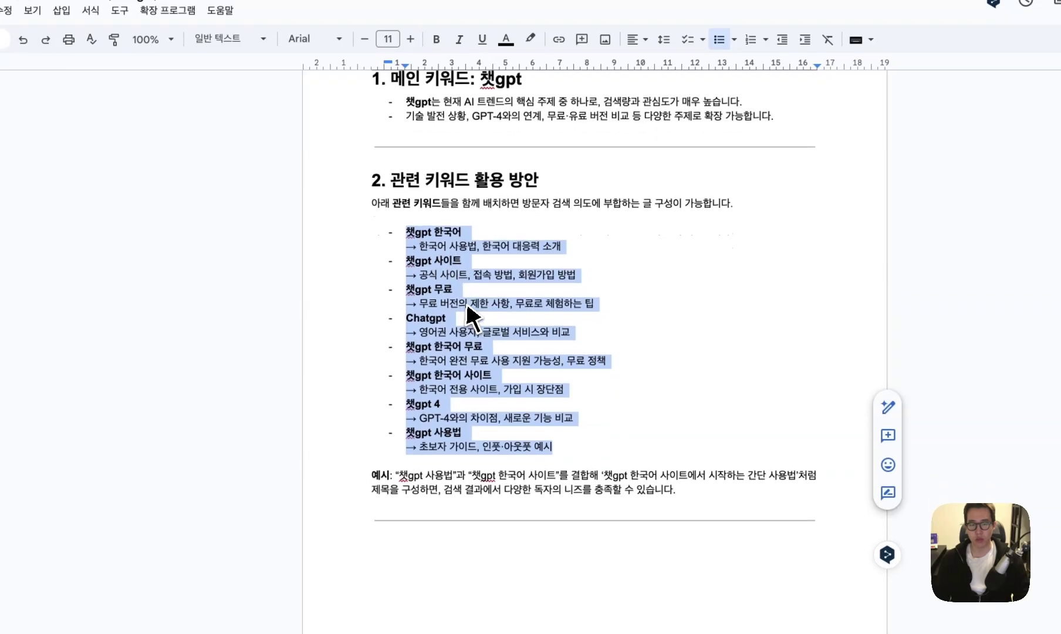
left_click(511, 350)
scroll(549, 405, "down", 1)
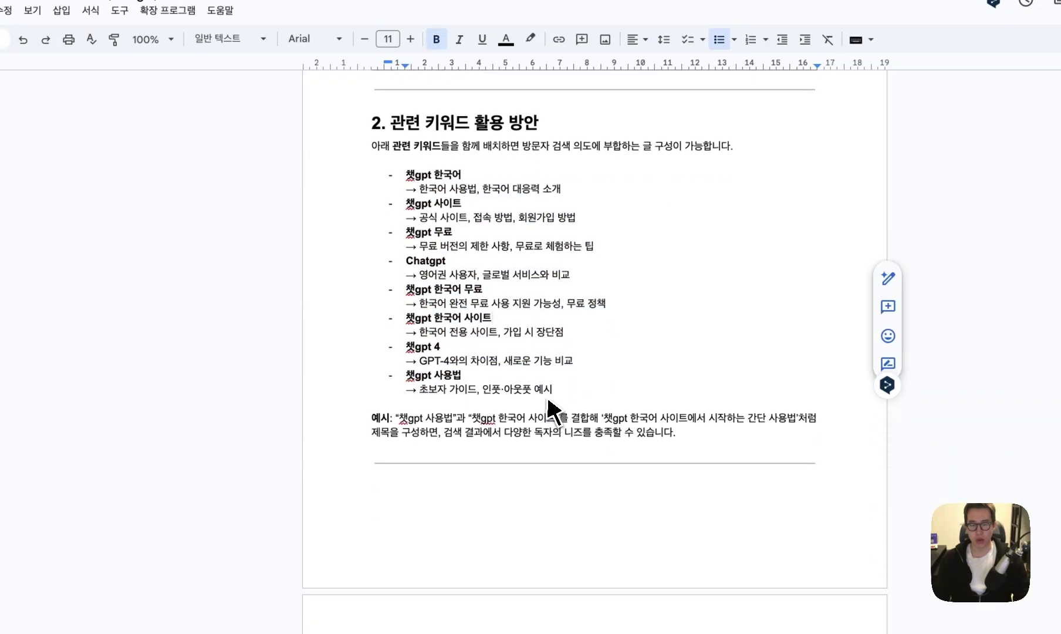
scroll(547, 405, "down", 6)
scroll(553, 411, "up", 7)
left_click_drag(375, 148, 561, 163)
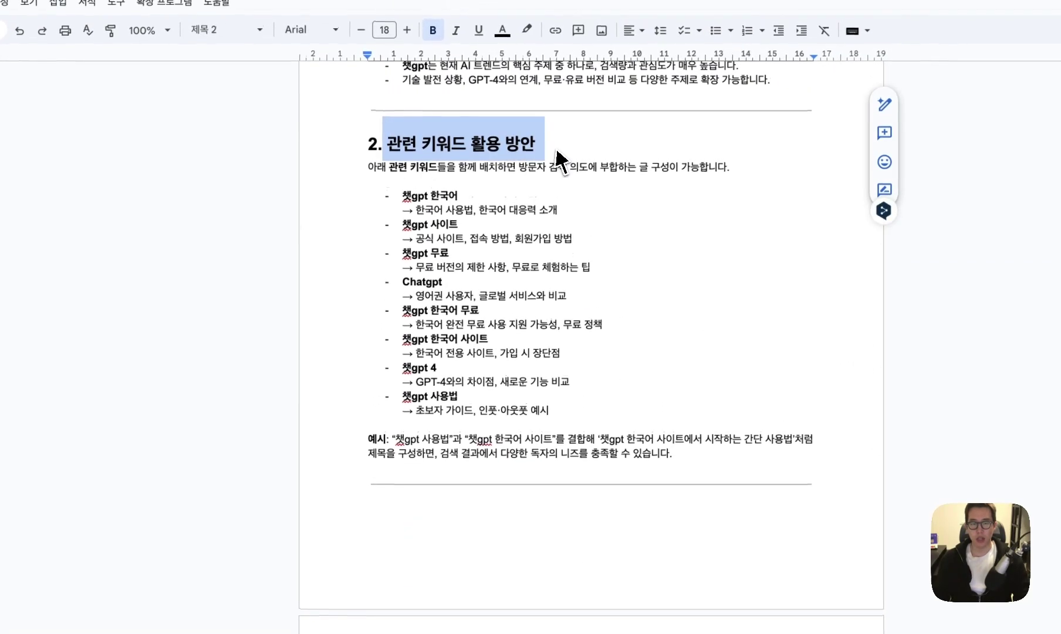
scroll(530, 311, "down", 8)
left_click_drag(388, 276, 478, 274)
left_click(482, 275)
left_click_drag(499, 571, 394, 327)
left_click(433, 349)
- Continue down and highlight the section 4 heading 블로그 포스팅 아이디어 제안
scroll(440, 284, "down", 1)
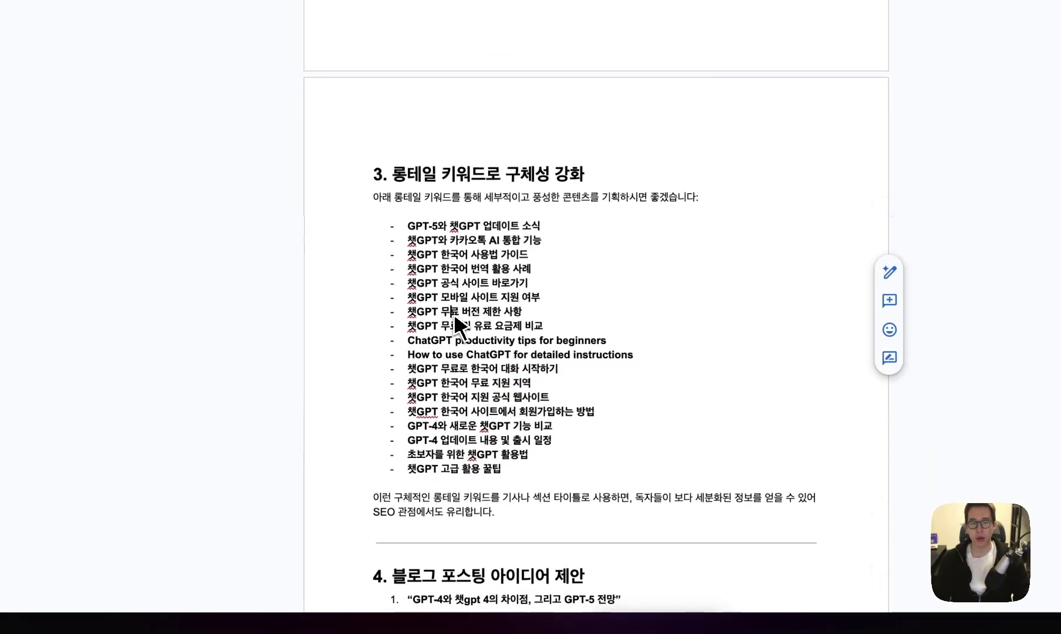
left_click_drag(409, 283, 527, 285)
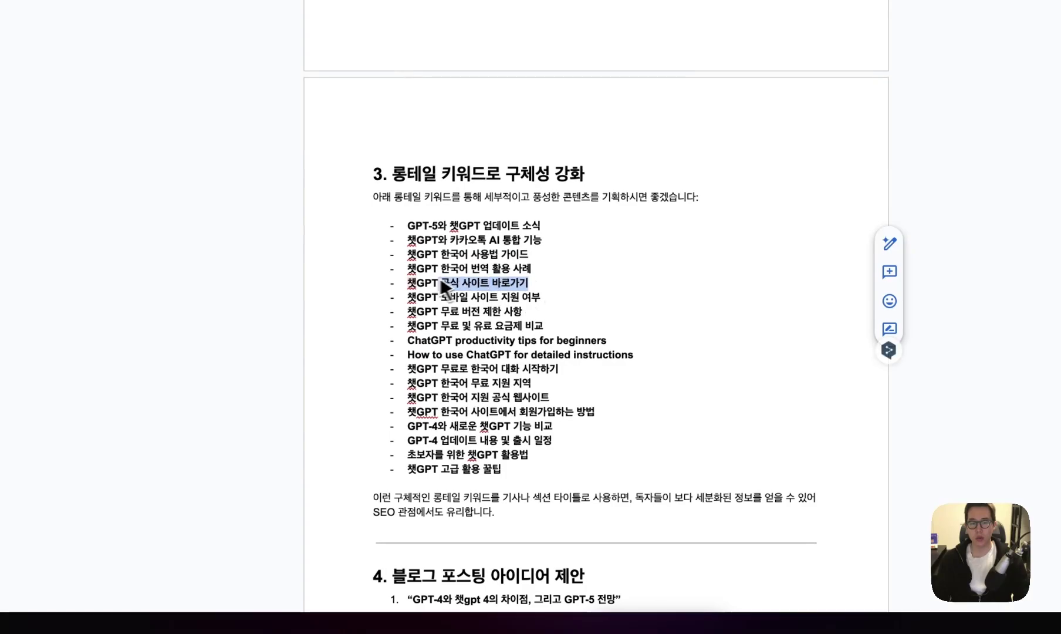
scroll(437, 290, "down", 2)
scroll(446, 288, "down", 1)
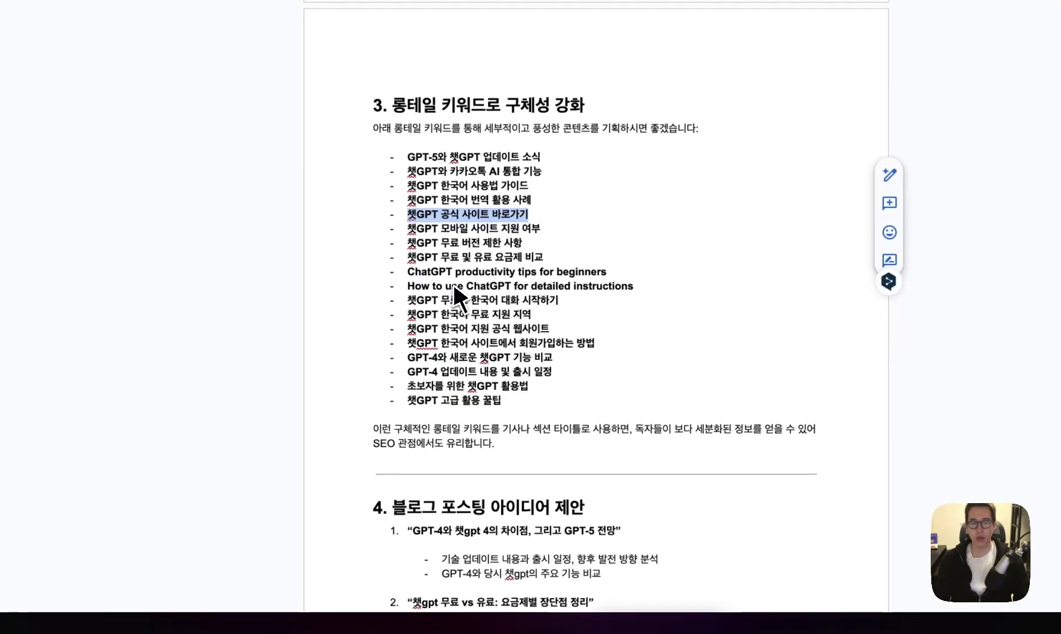
scroll(452, 293, "down", 6)
left_click_drag(392, 267, 641, 278)
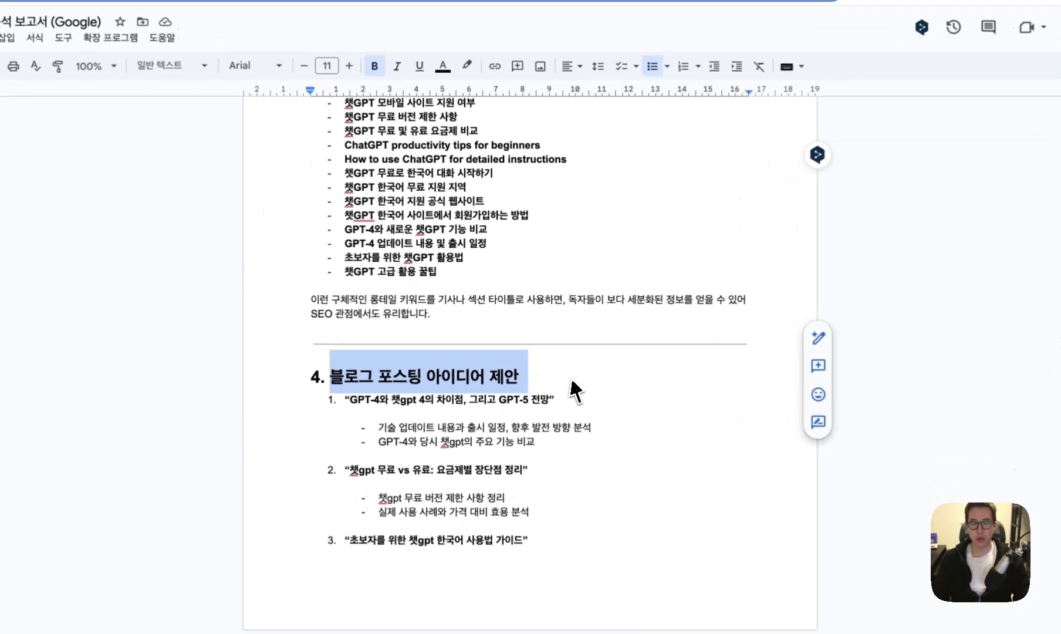
left_click_drag(562, 401, 520, 412)
- Scroll past sections 4 and 5, highlighting their headings, down to section 6
scroll(472, 426, "down", 6)
scroll(430, 421, "down", 3)
left_click(520, 412)
scroll(520, 413, "down", 1)
left_click_drag(545, 351, 329, 353)
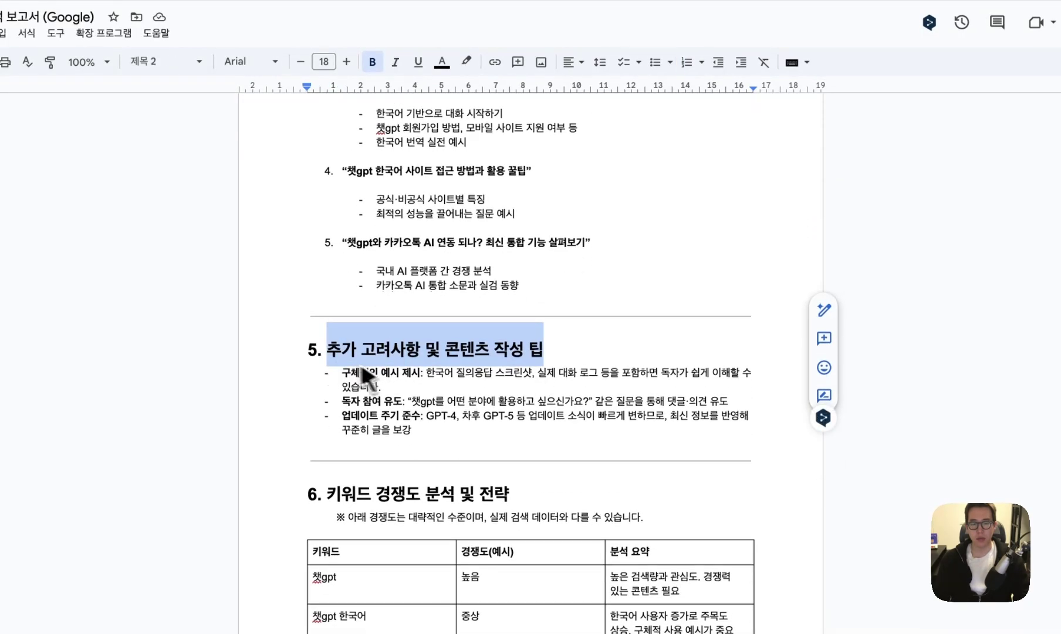
scroll(422, 379, "down", 2)
left_click(408, 380)
scroll(408, 379, "down", 2)
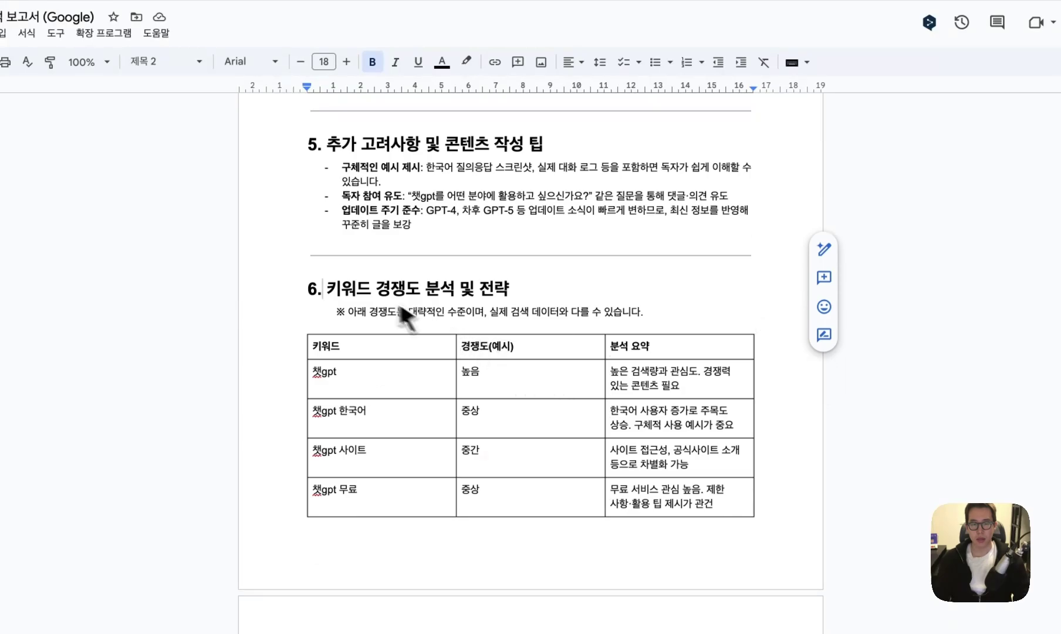
left_click_drag(315, 289, 531, 291)
left_click(520, 296)
scroll(519, 293, "down", 3)
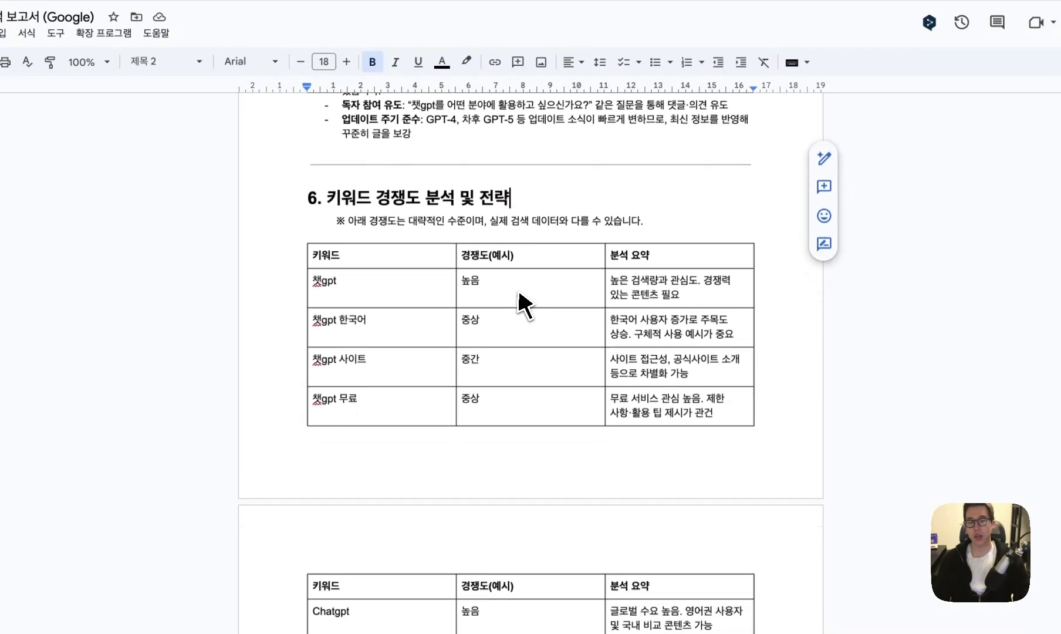
- Mark competition ratings: 챗gpt 높음, 챗gpt 한국어 중상, 챗gpt 사이트 중간, 챗gpt 무료 중상
double_click(324, 230)
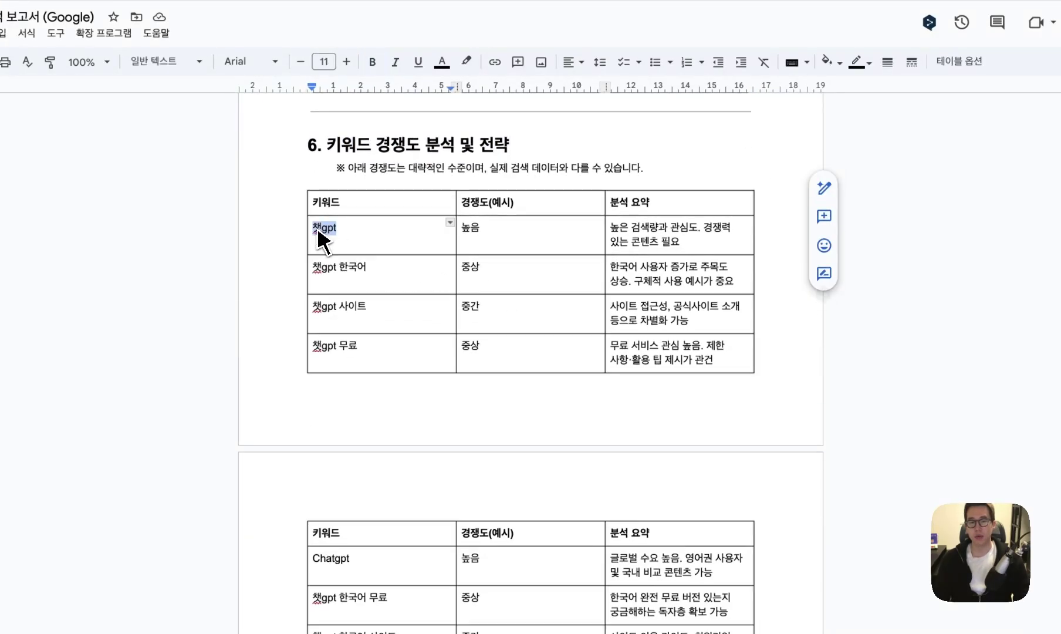
mouse_move(514, 240)
left_mouse_down()
mouse_move(434, 239)
mouse_move(499, 236)
left_mouse_up()
scroll(498, 236, "down", 1)
scroll(498, 235, "down", 1)
left_click(420, 245)
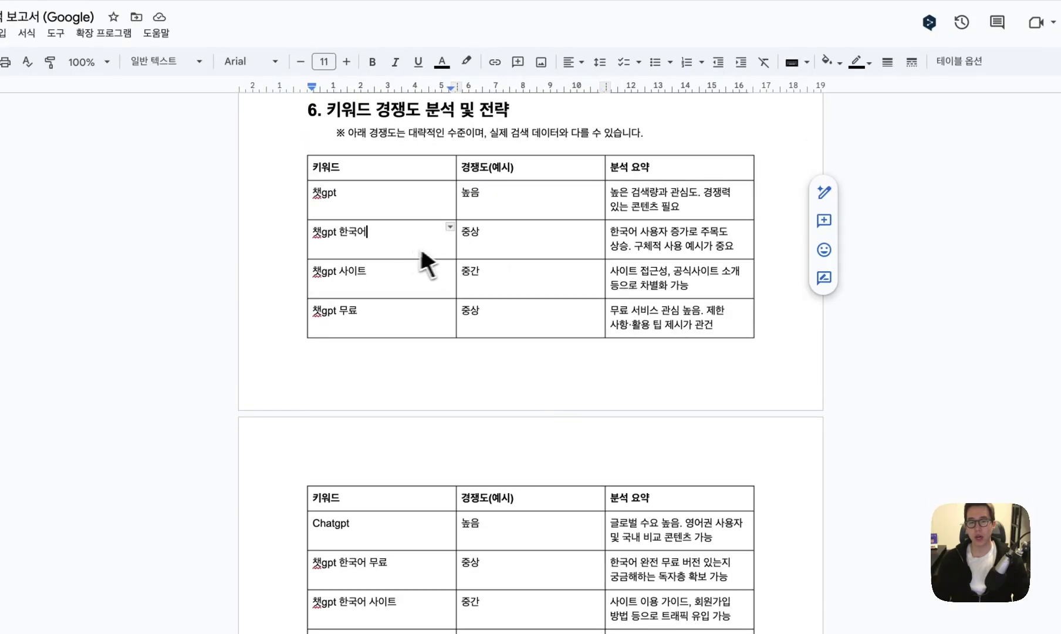
left_click(488, 243)
left_click(398, 274)
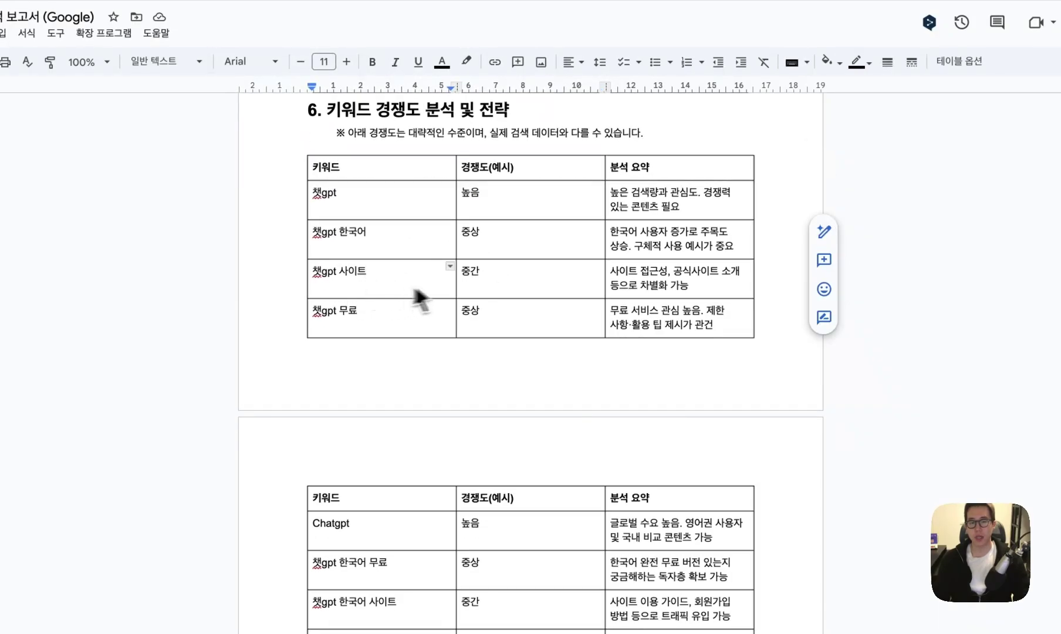
double_click(503, 284)
scroll(504, 286, "down", 2)
left_click(510, 277)
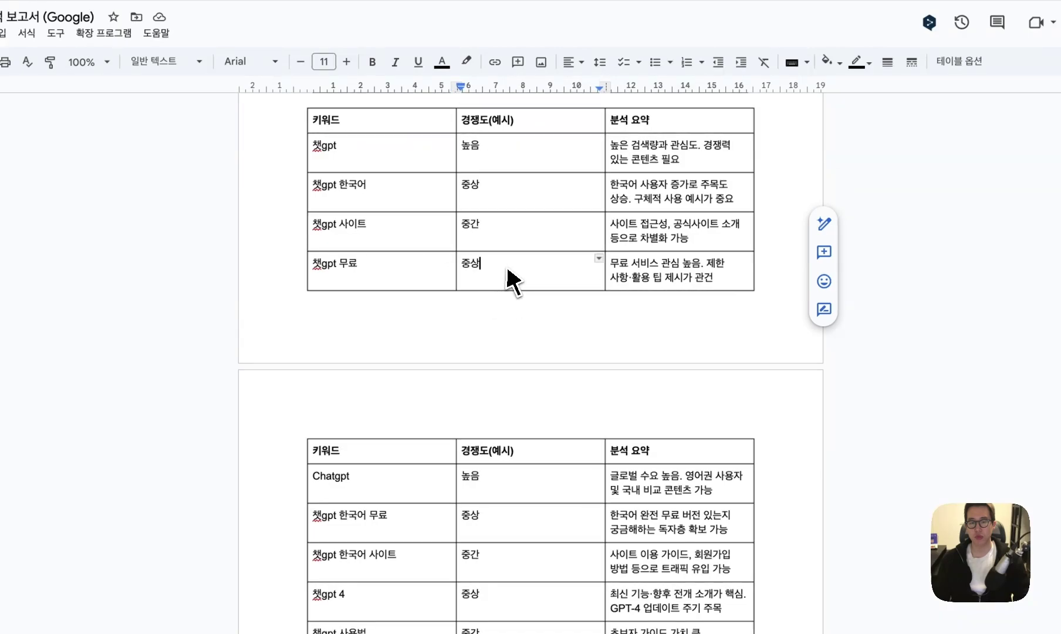
- Highlight 챗gpt 한국어 and its analysis summary, then scroll down to the second table
scroll(514, 278, "up", 2)
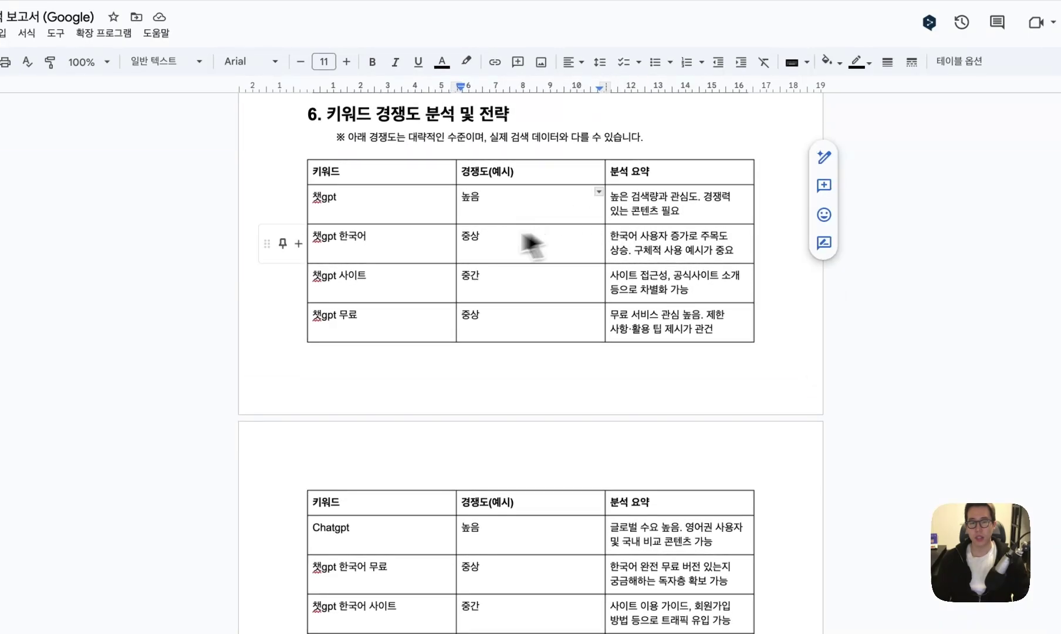
left_click_drag(357, 237, 399, 247)
left_click_drag(609, 236, 663, 256)
left_click(731, 252)
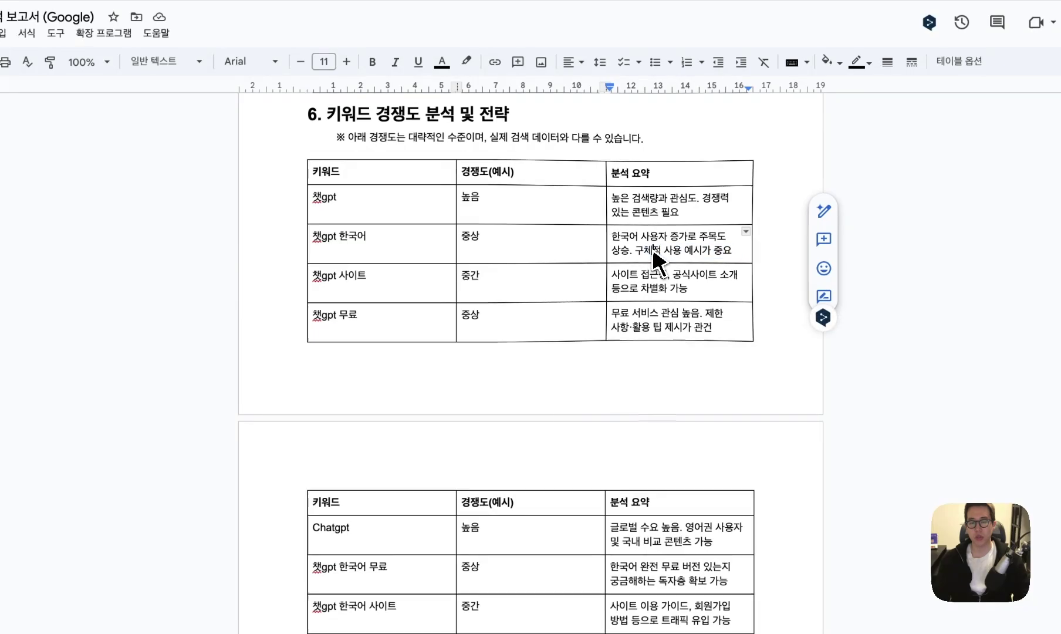
scroll(666, 260, "down", 6)
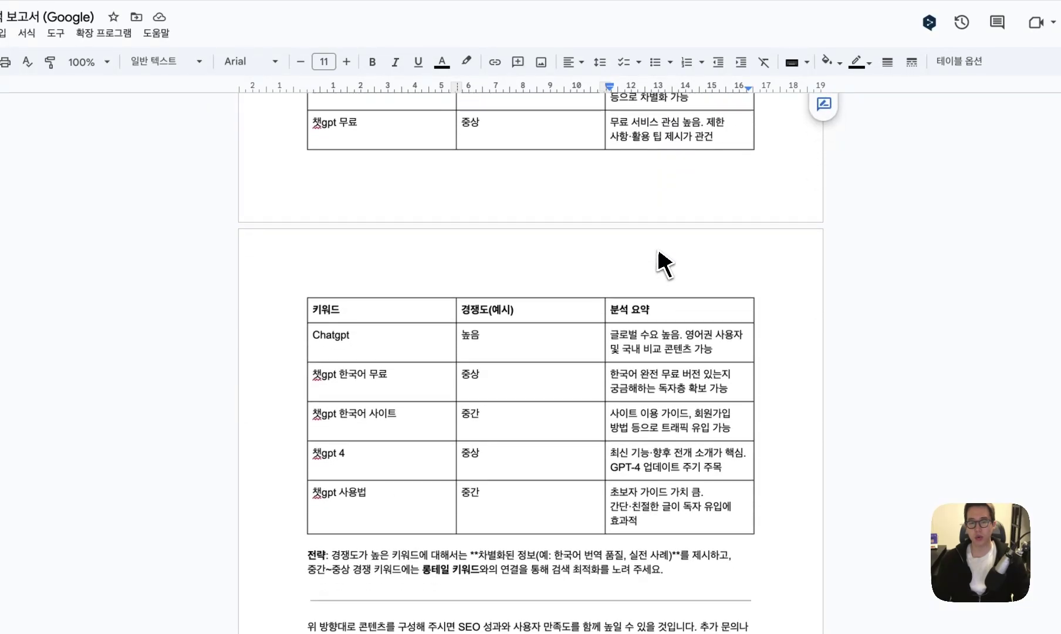
scroll(658, 251, "down", 1)
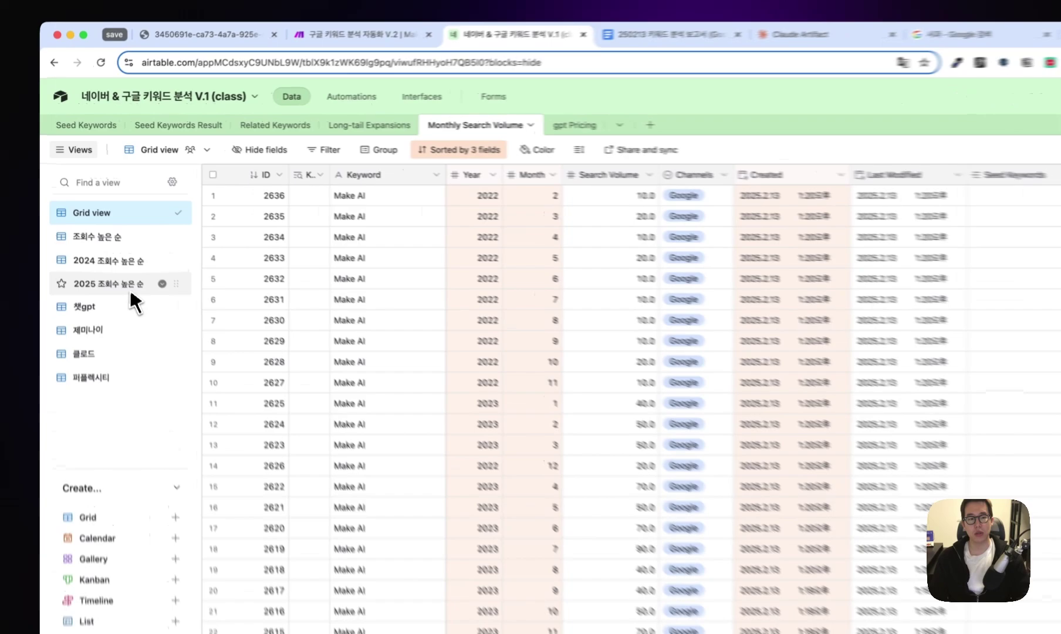
- Open the 2025 조회수 높은 순 view and inspect top keywords 챗gpt (3,350,000.0) and Chatgpt, leaving them unchanged
left_click(109, 248)
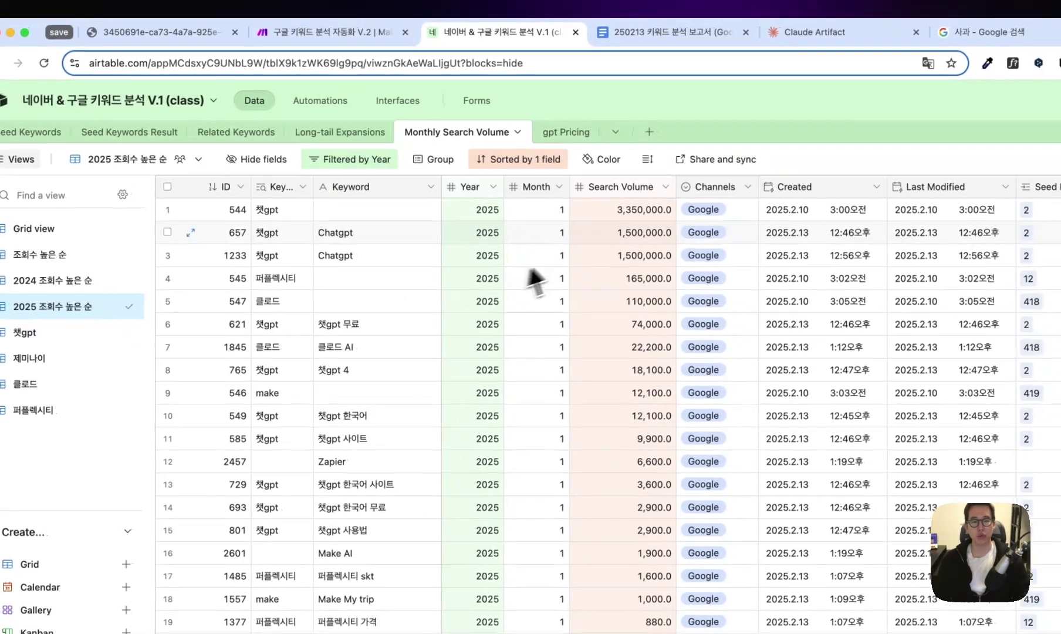
left_click(634, 212)
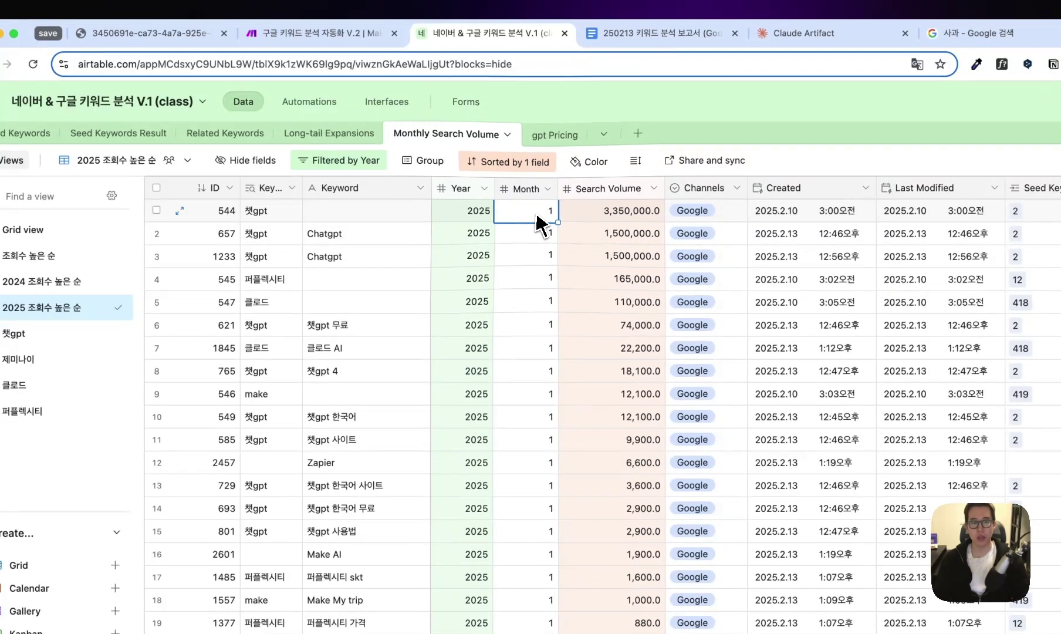
left_click(270, 209)
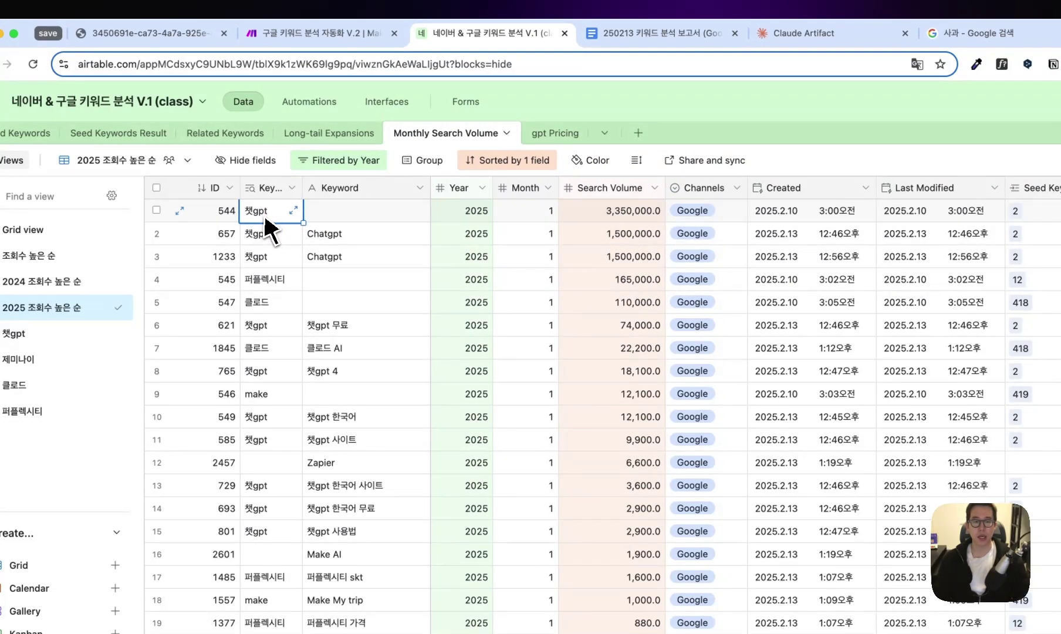
left_click(360, 236)
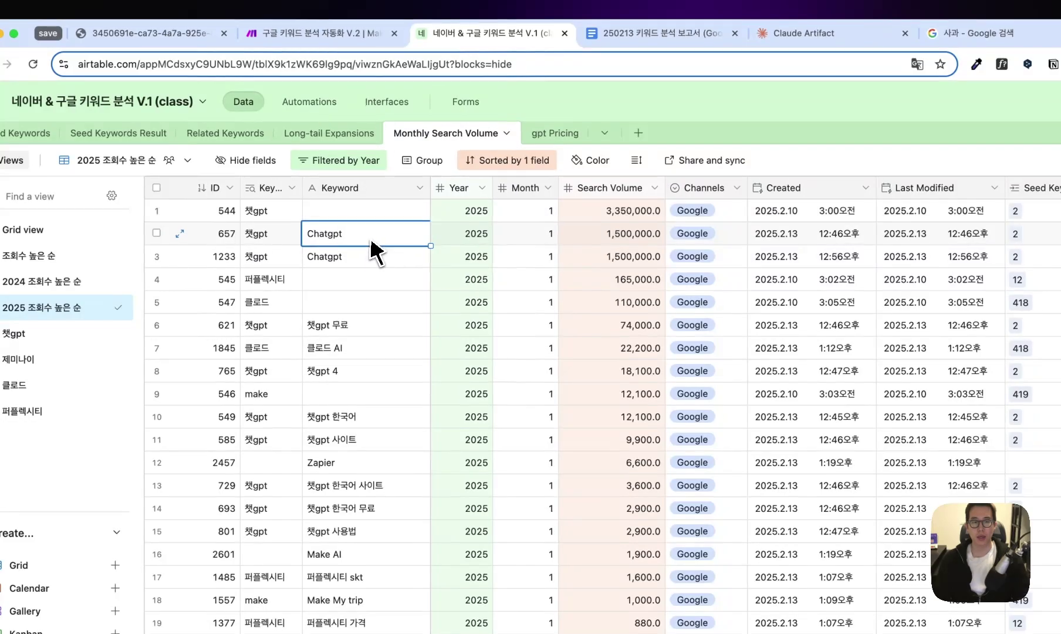
double_click(354, 231)
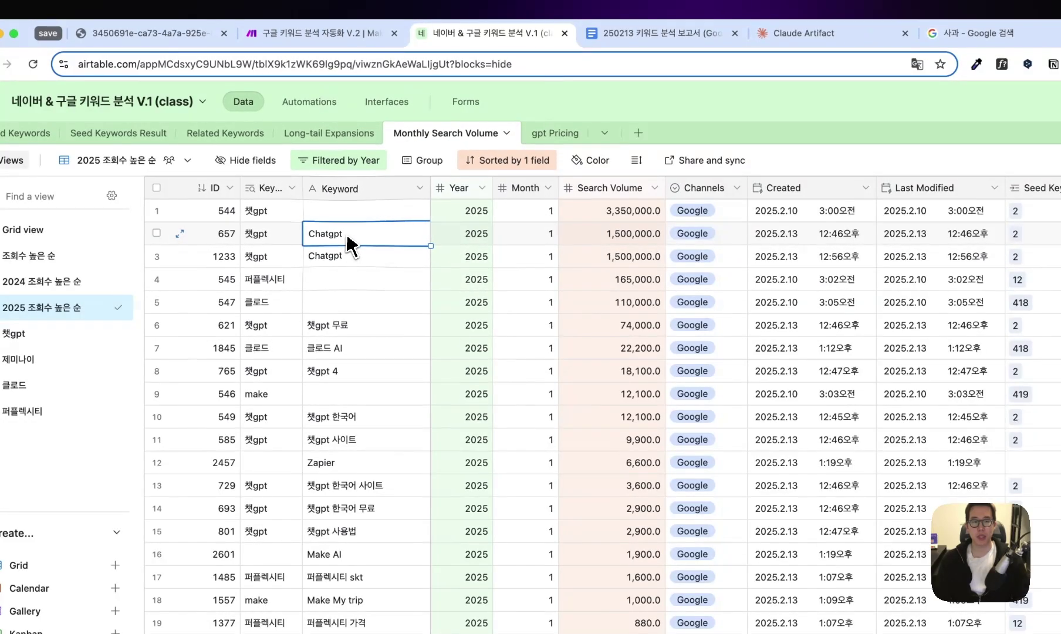
double_click(320, 235)
left_click(365, 234)
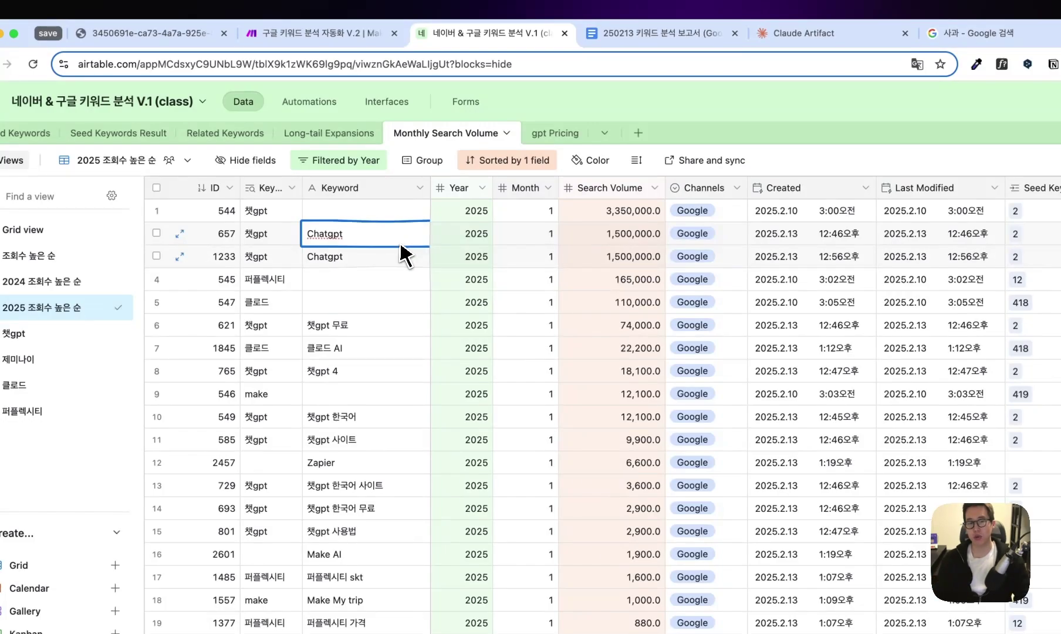
key("Escape")
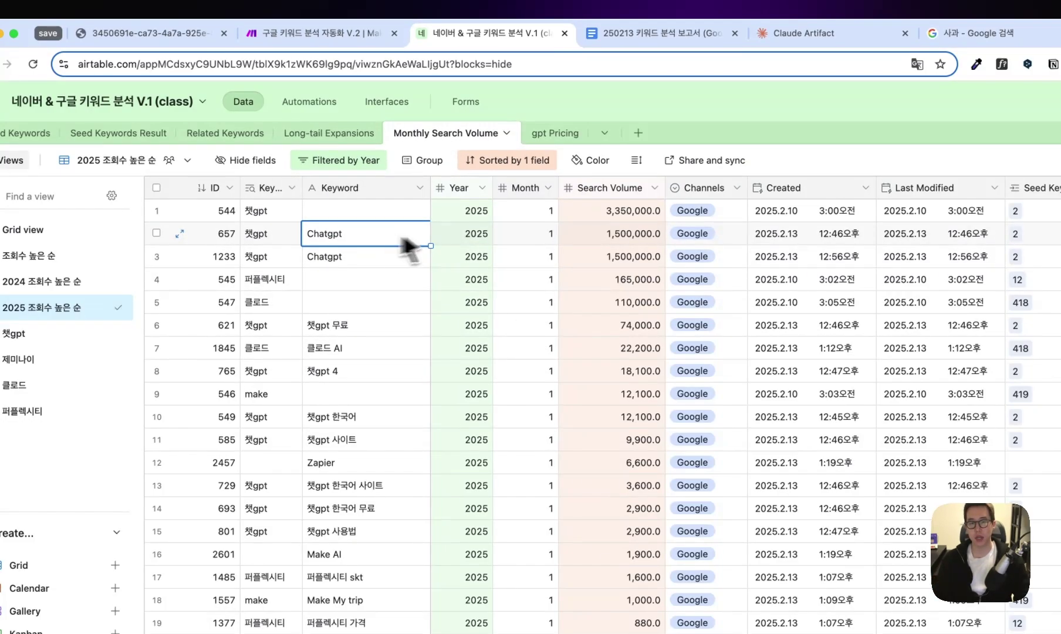
- Compare the search volumes 1,500,000.0, 165,000.0, 110,000.0 and 74,000.0 for 챗gpt 무료
left_click(598, 230)
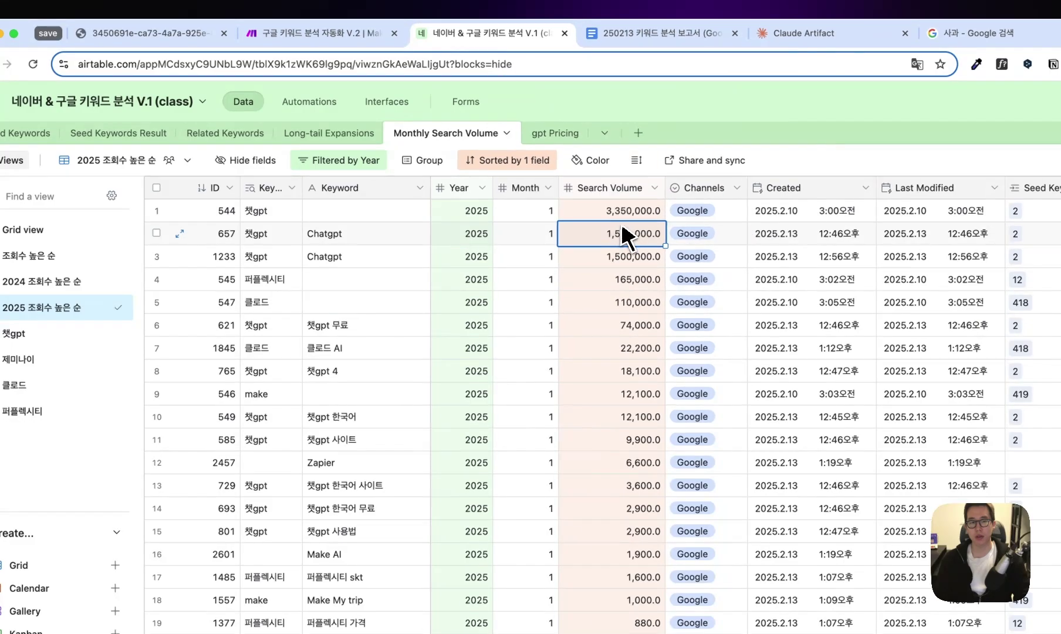
left_click(633, 280)
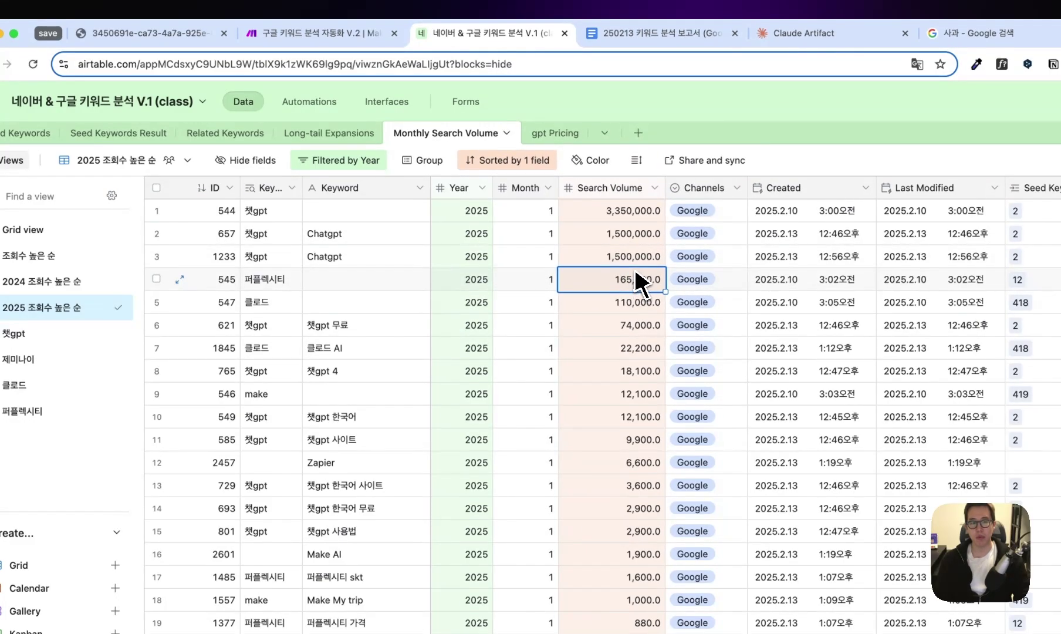
left_click(632, 263)
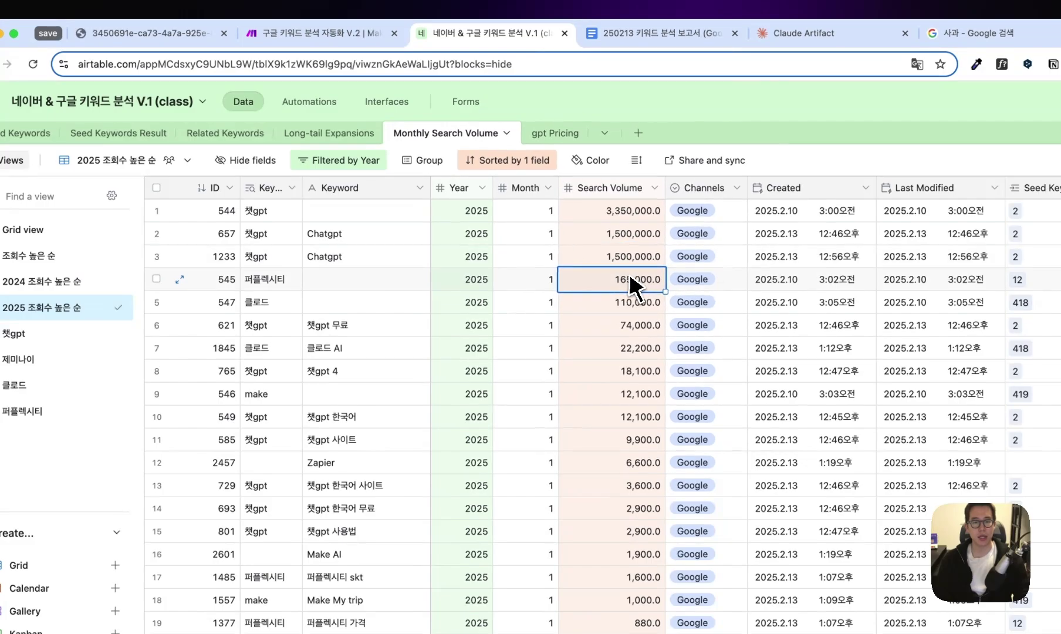
left_click(632, 277)
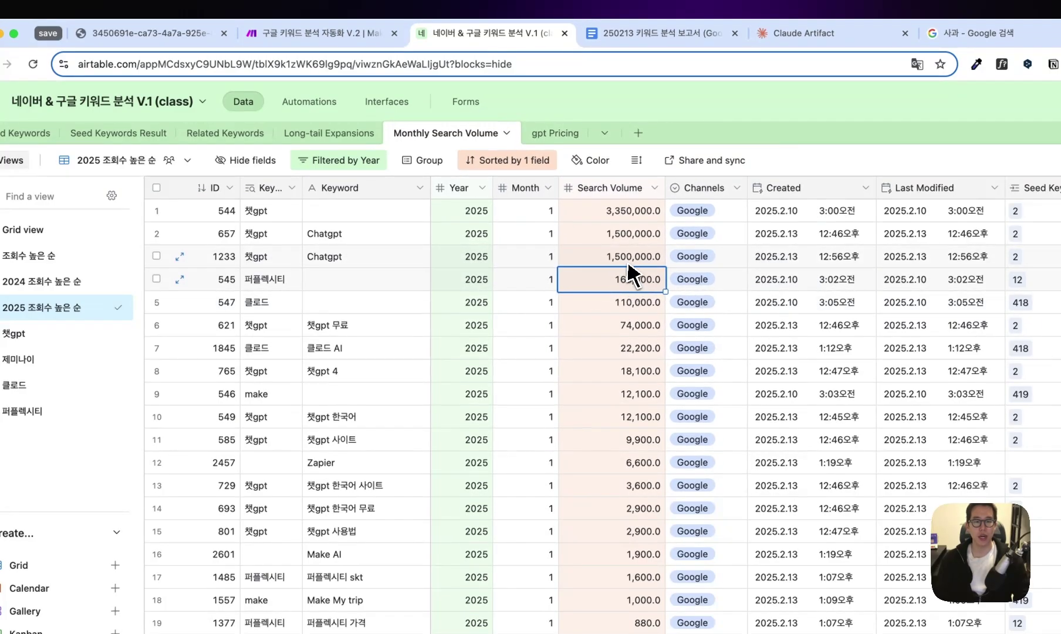
left_click(624, 302)
left_click(617, 325)
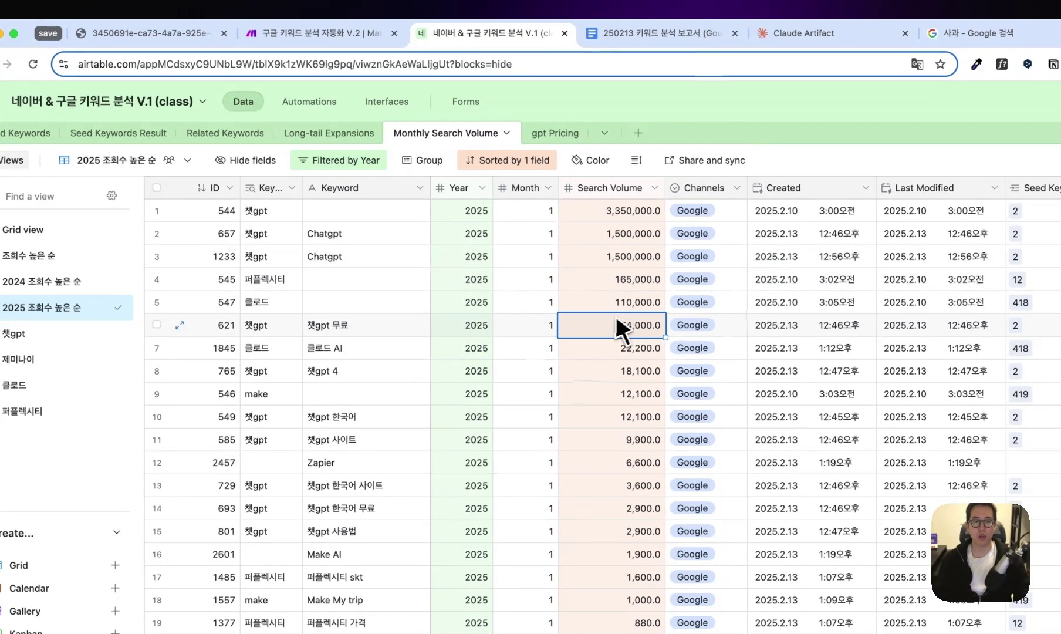
left_click(633, 280)
left_click(632, 263)
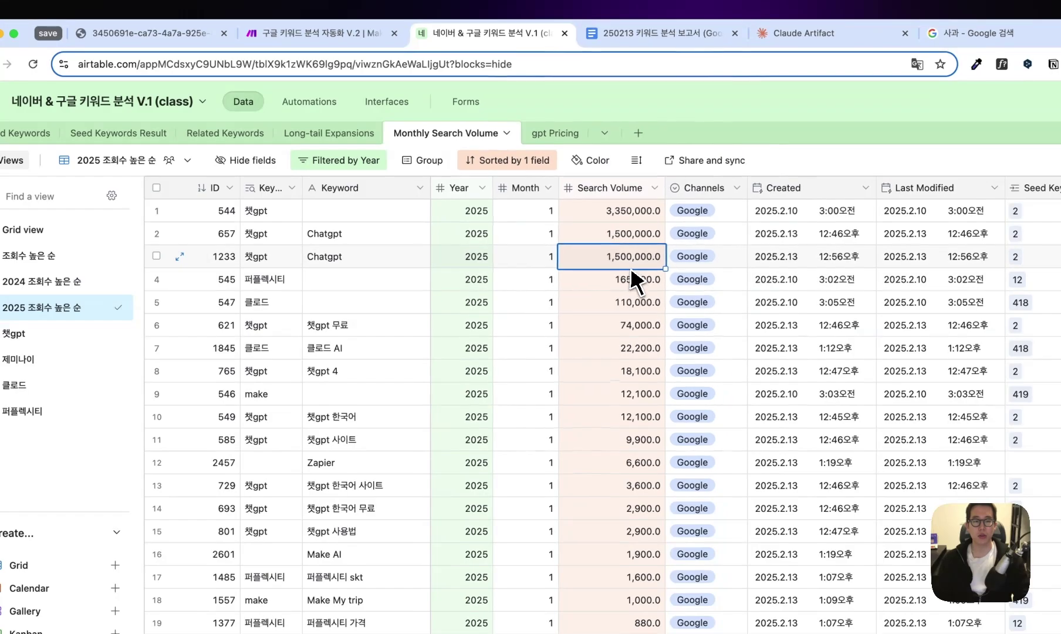
left_click(630, 297)
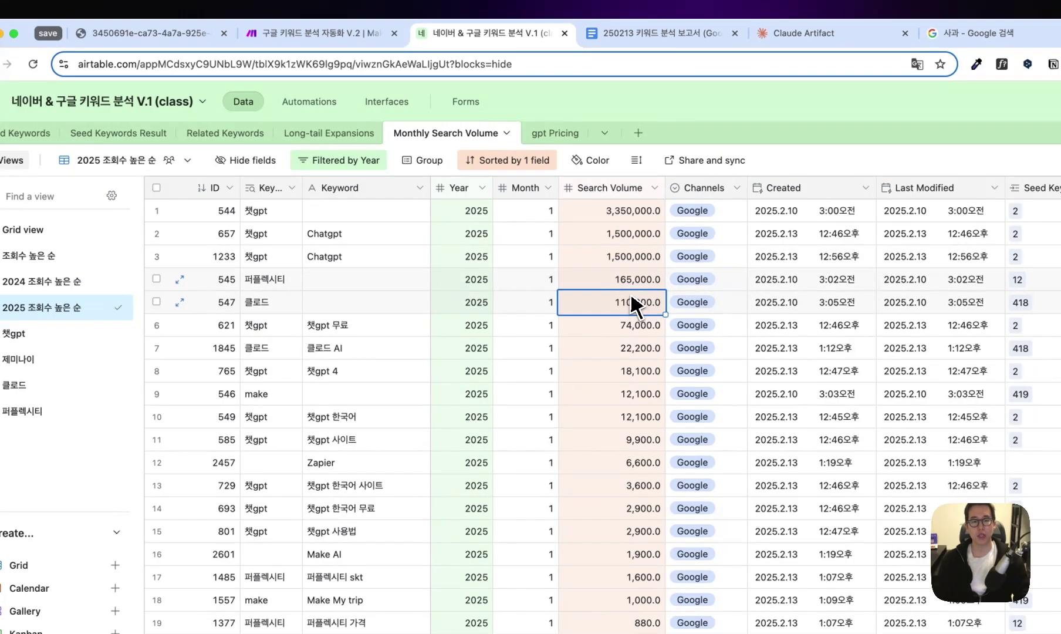
left_click(617, 280)
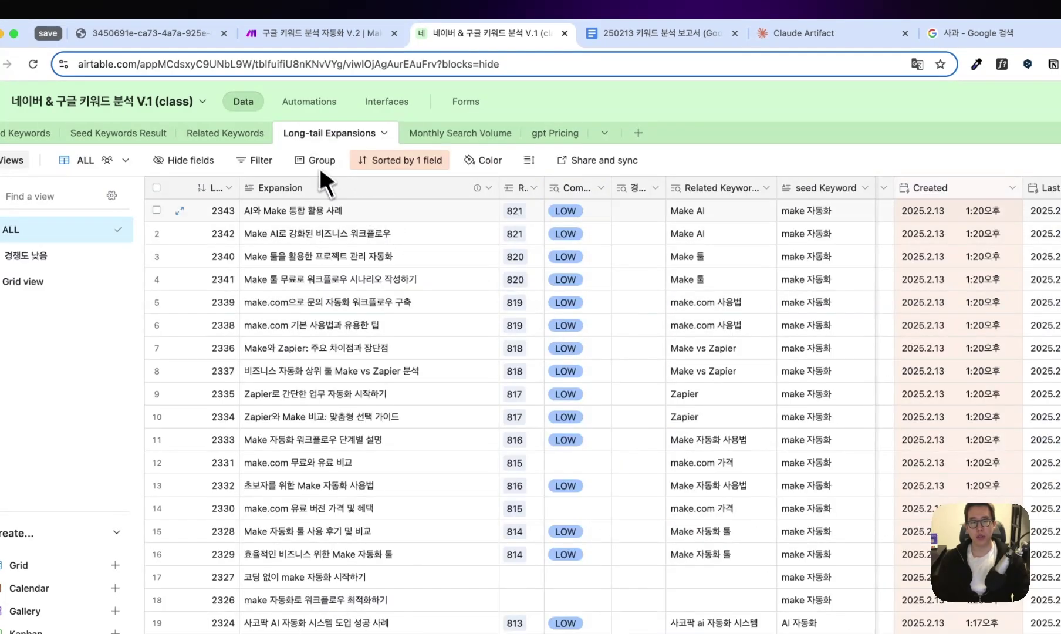
- Widen the 경쟁도 column and check competition values, including 높음 on row 2062 and blanks below
left_click(342, 212)
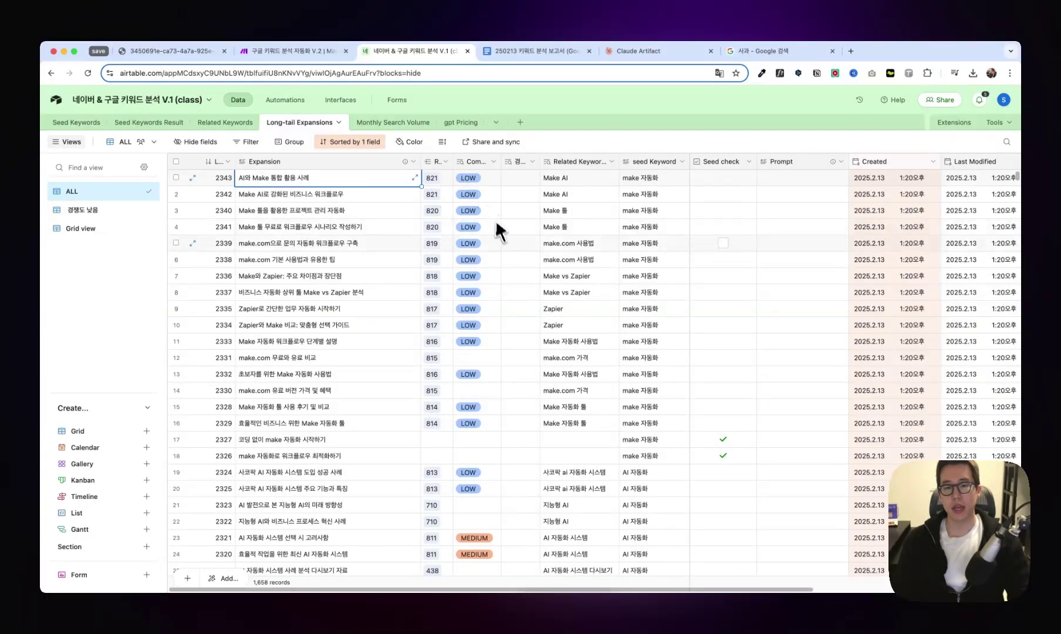
scroll(508, 250, "down", 20)
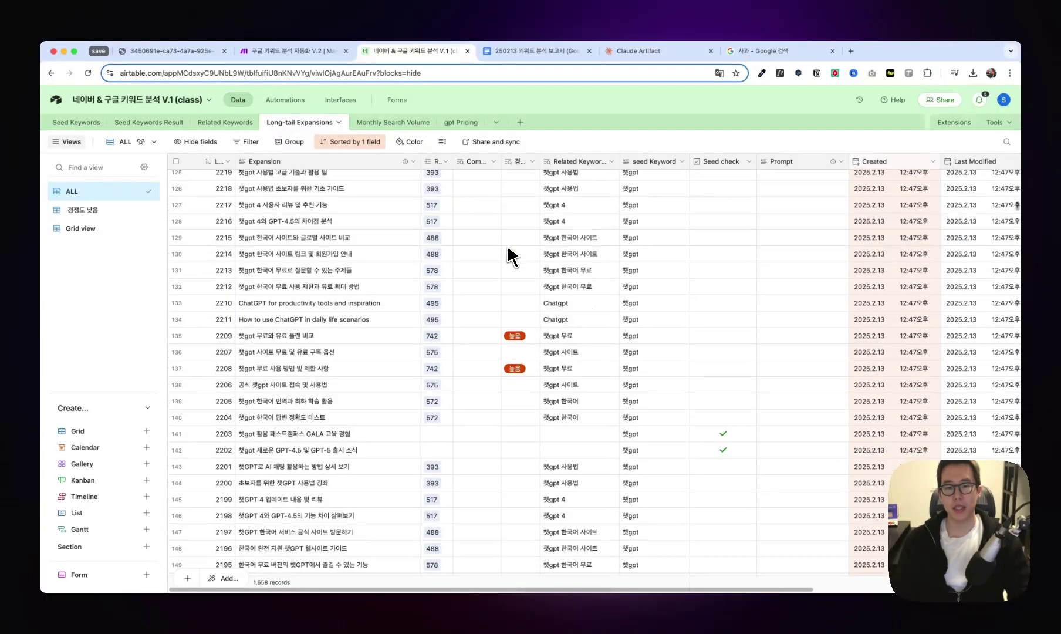
scroll(508, 250, "down", 20)
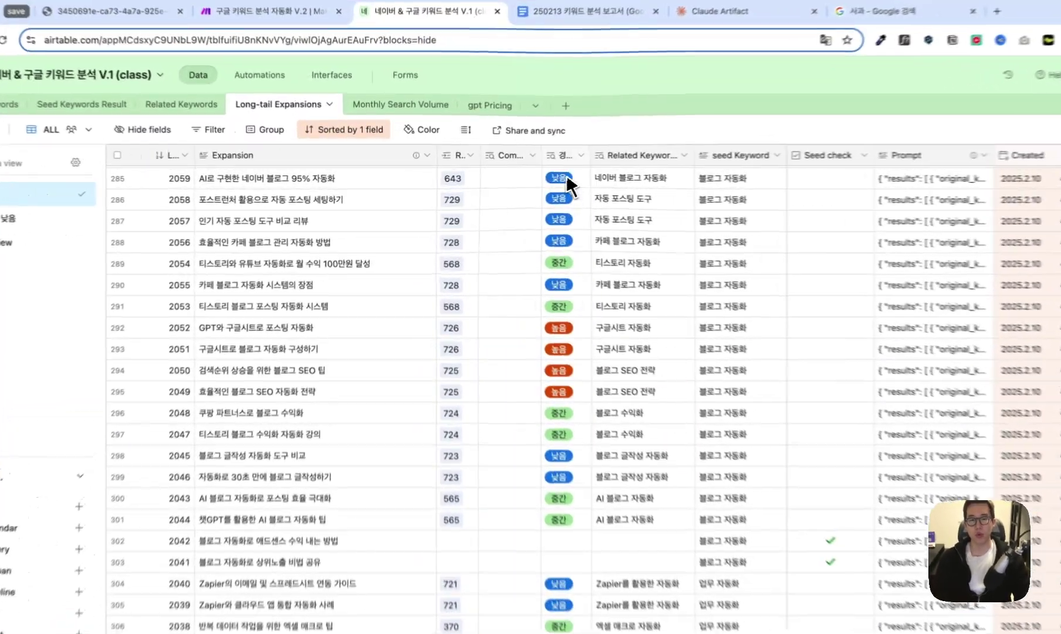
left_click(566, 176)
mouse_move(591, 155)
left_mouse_down()
mouse_move(606, 156)
mouse_move(575, 160)
mouse_move(586, 160)
left_mouse_up()
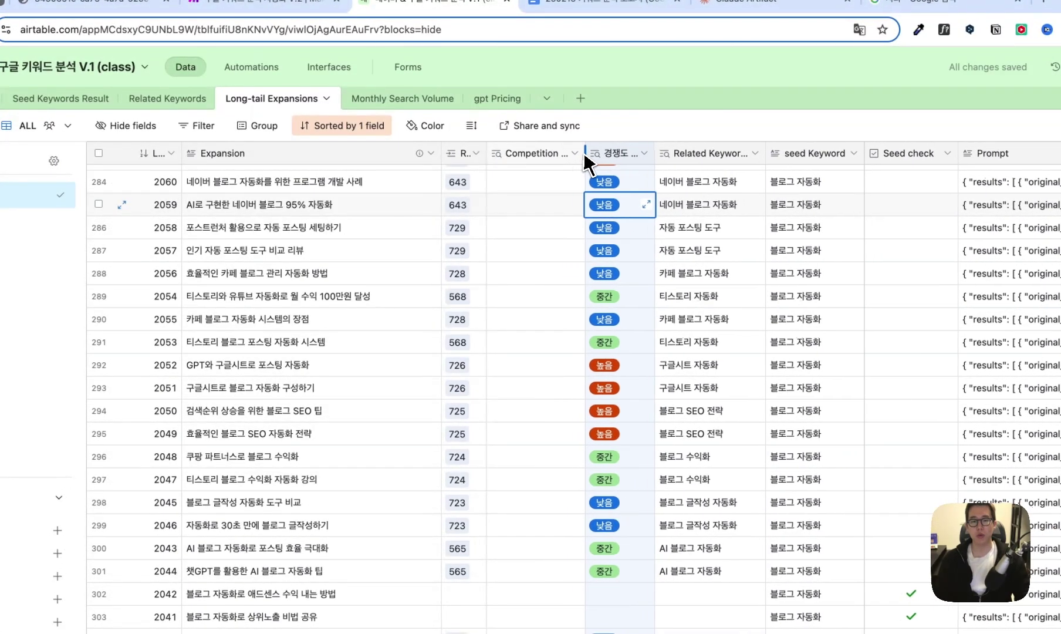
scroll(601, 227, "up", 3)
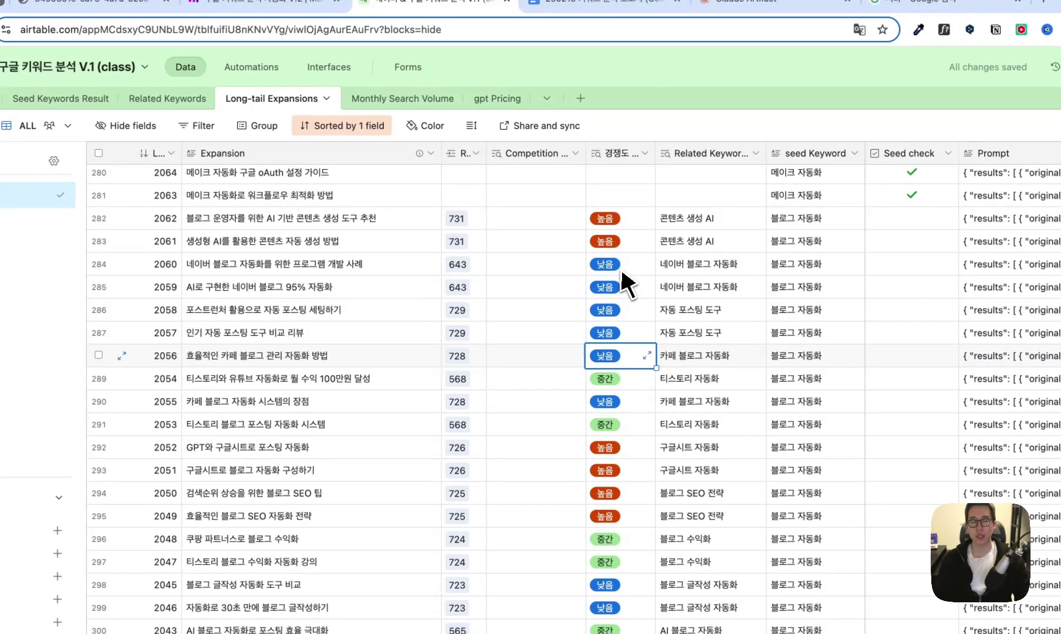
left_click(617, 210)
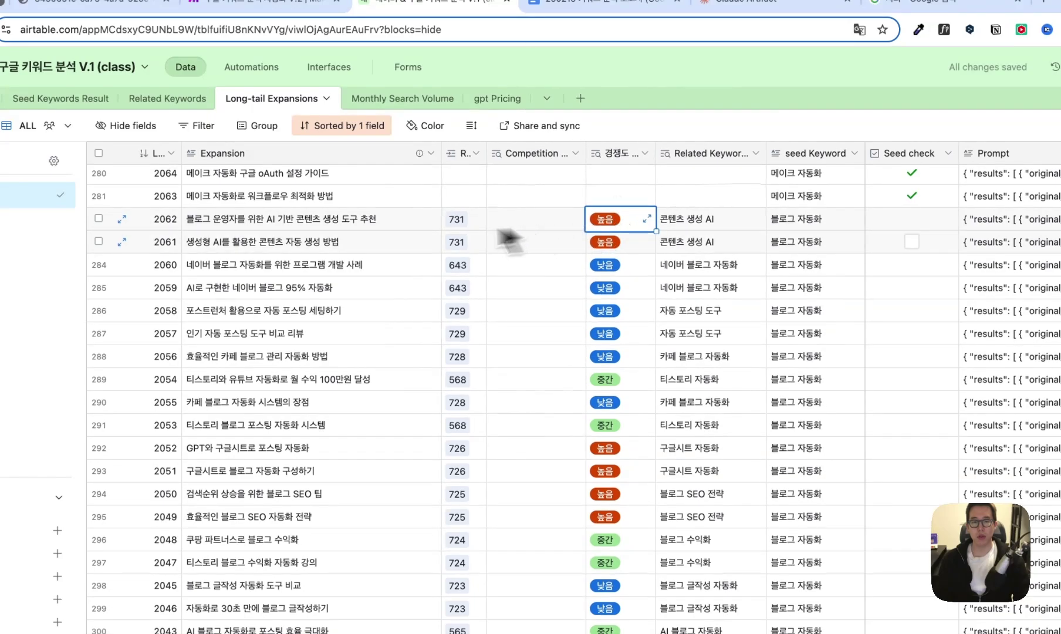
left_click(628, 151)
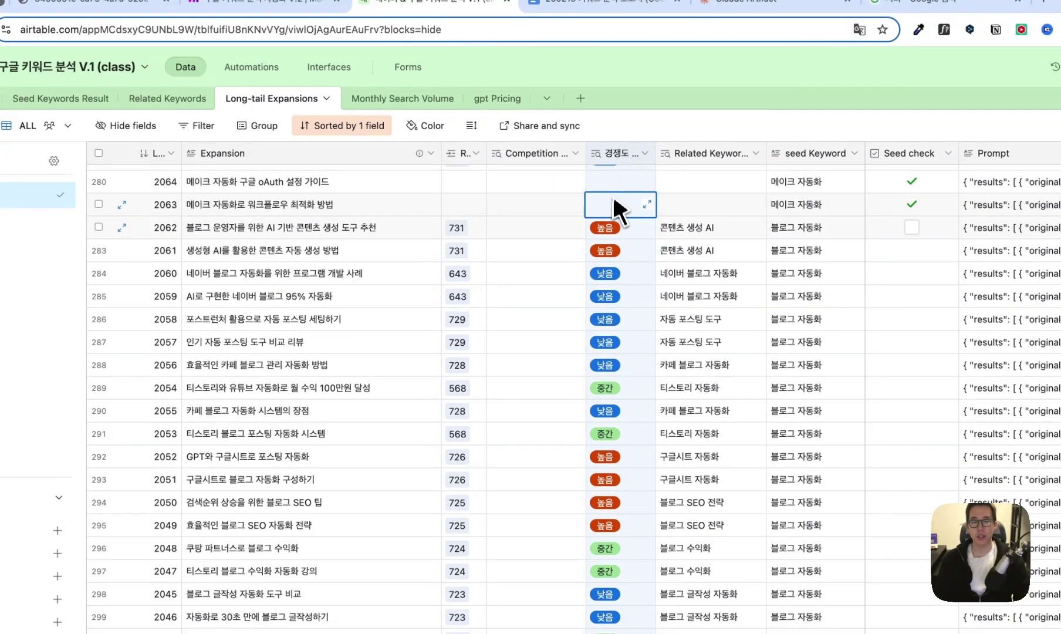
left_click(547, 175)
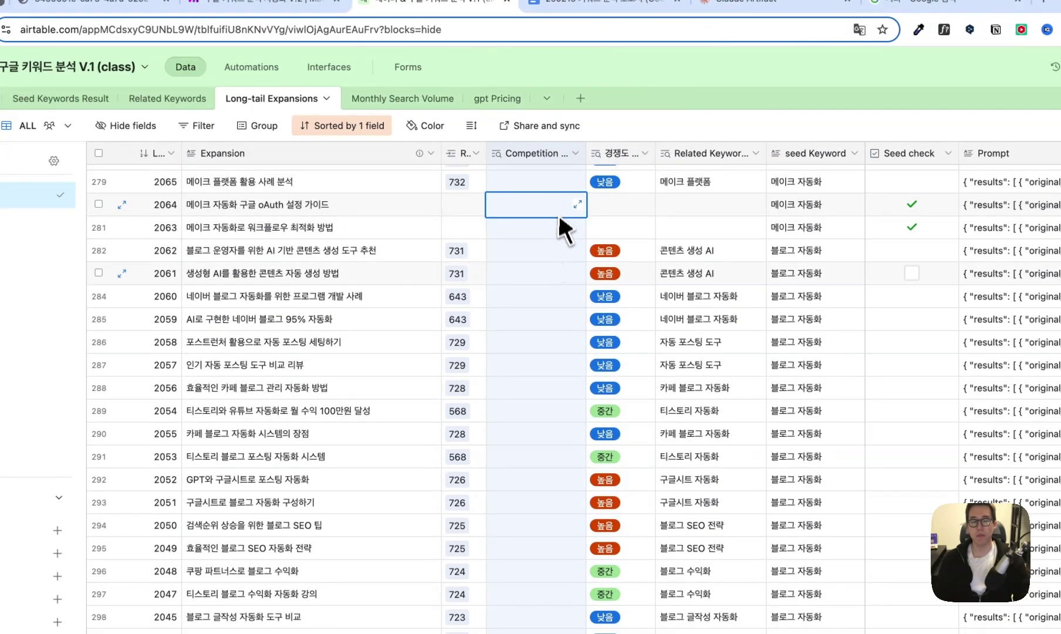
- Review expansion keywords and their Related Keyword values, including Make 툴 and row 2292
left_click(407, 365)
scroll(372, 380, "up", 20)
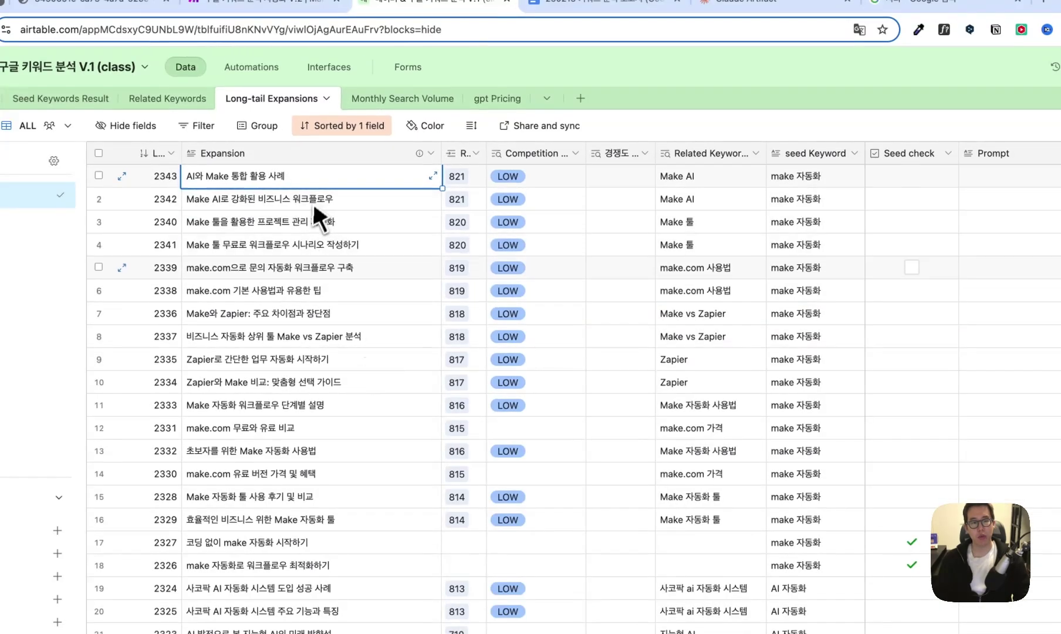
scroll(323, 352, "down", 3)
scroll(324, 364, "down", 5)
scroll(326, 411, "up", 6)
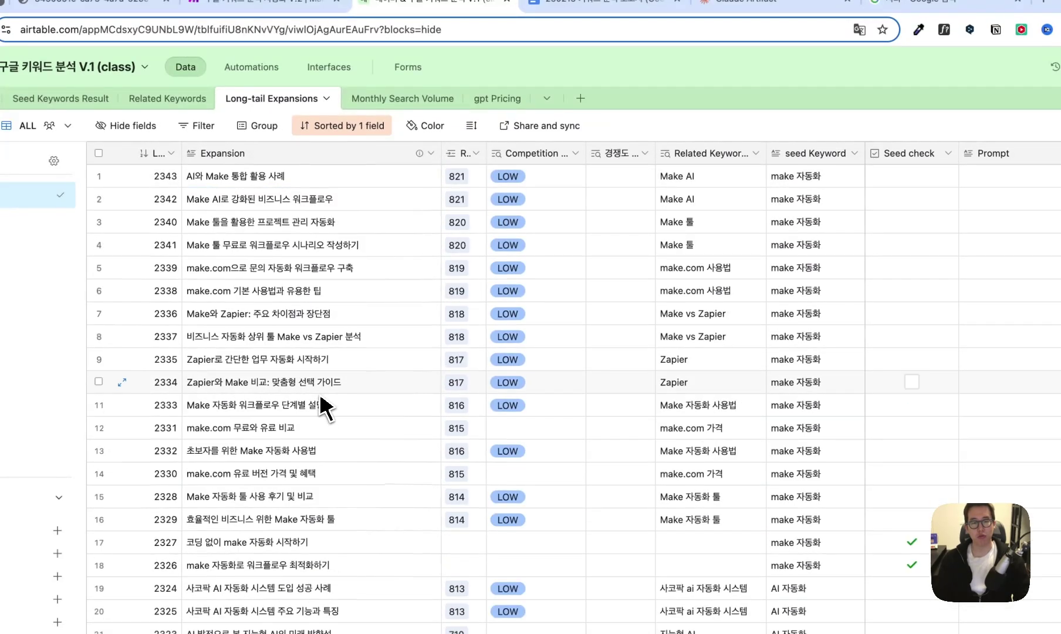
left_click(311, 409)
left_click(699, 154)
left_click(704, 223)
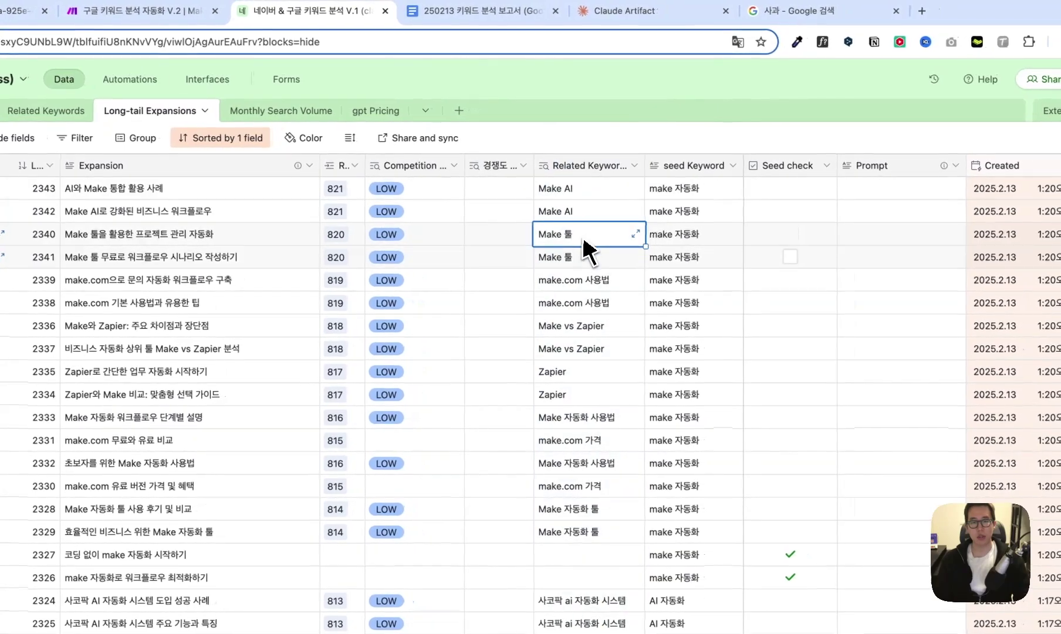
left_click(703, 247)
left_click(702, 263)
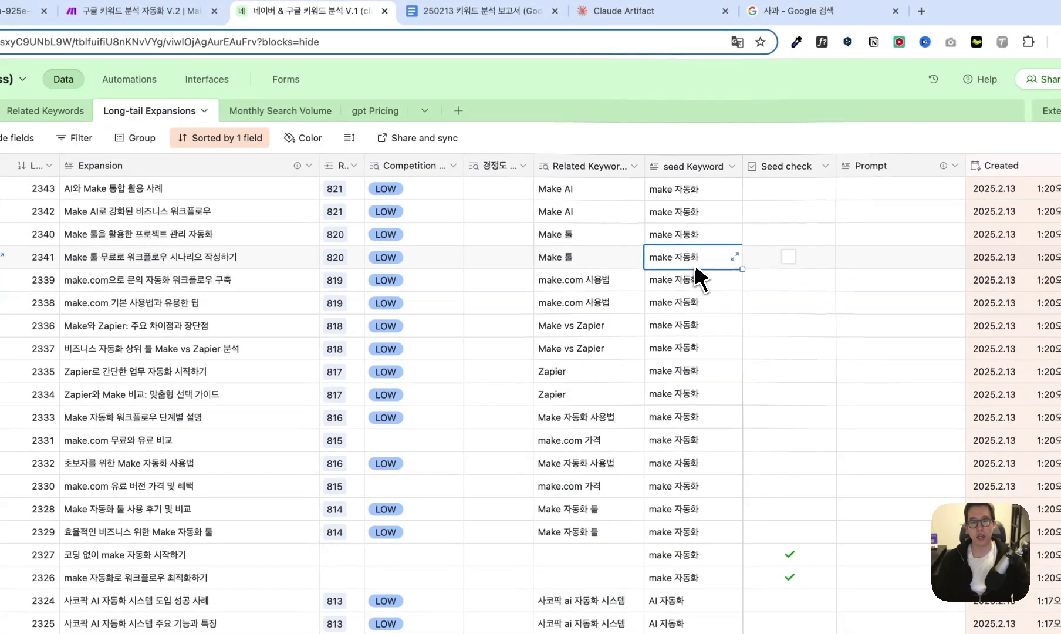
left_click(628, 258)
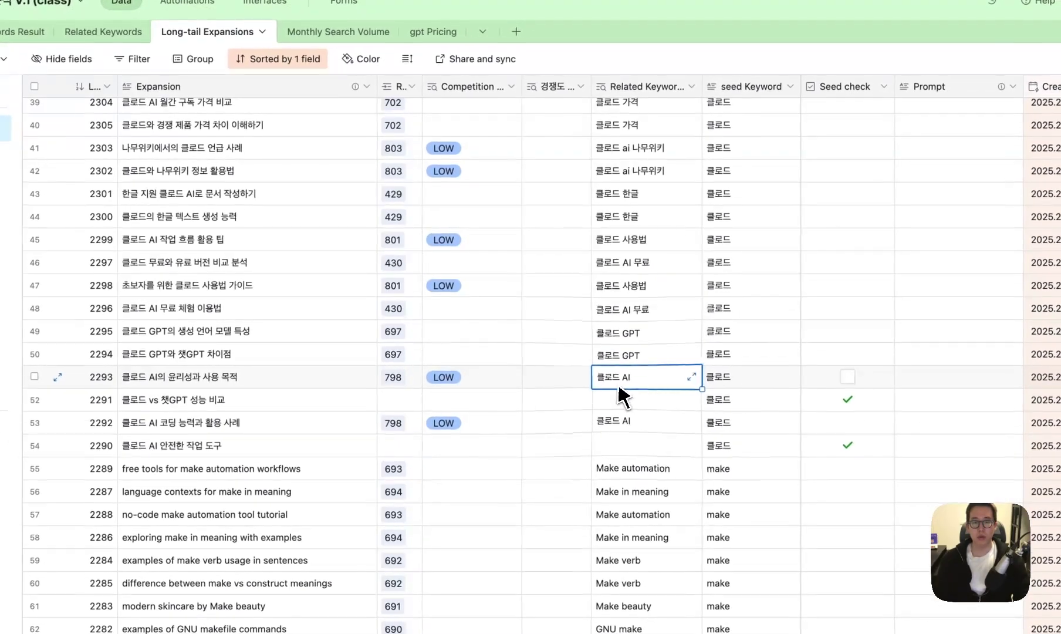
left_click(619, 421)
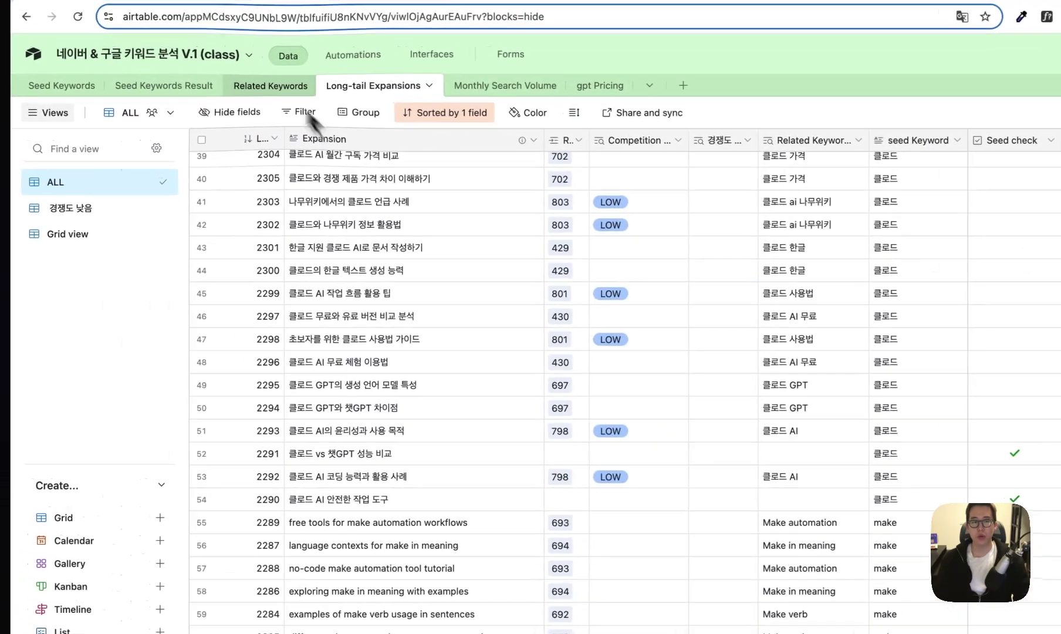
- Show Related Keywords in the Google 조회수 순 view and search for 클로드 ai
left_click(117, 31)
scroll(478, 428, "down", 6)
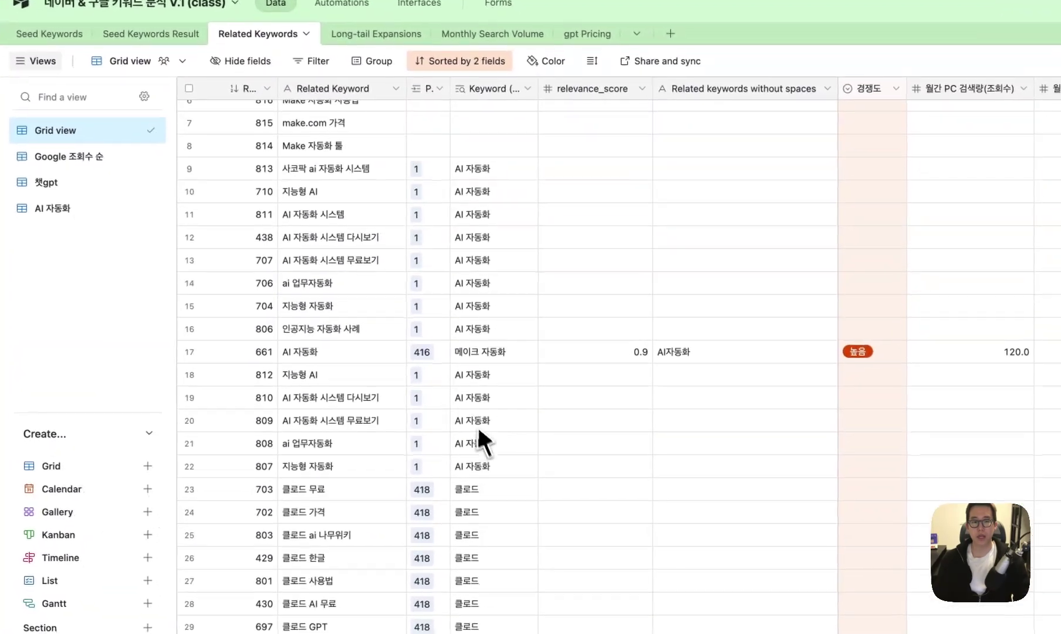
scroll(405, 329, "up", 4)
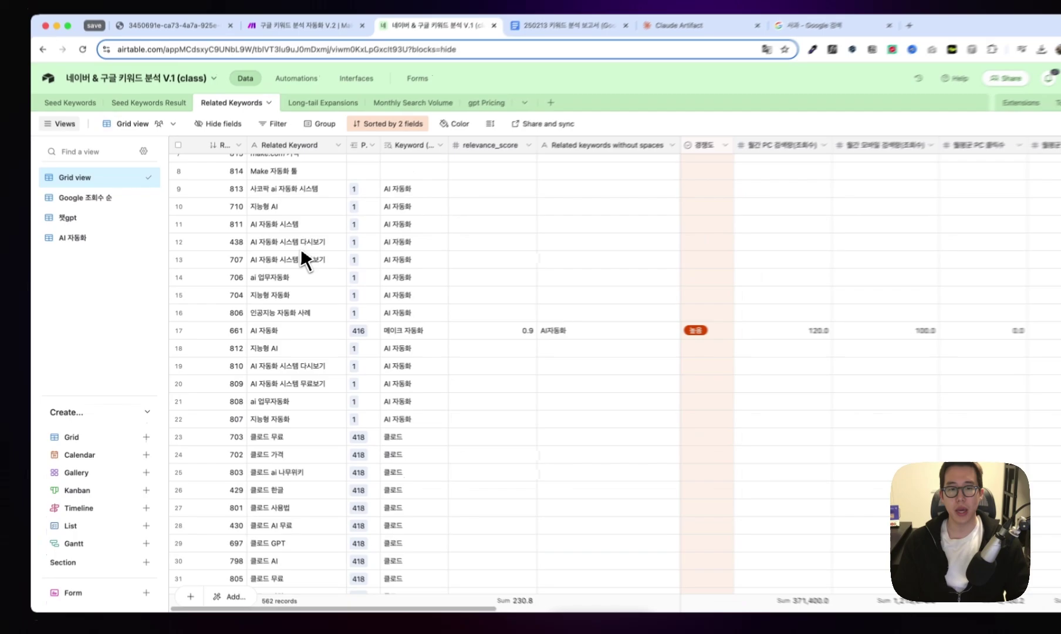
scroll(301, 251, "up", 1)
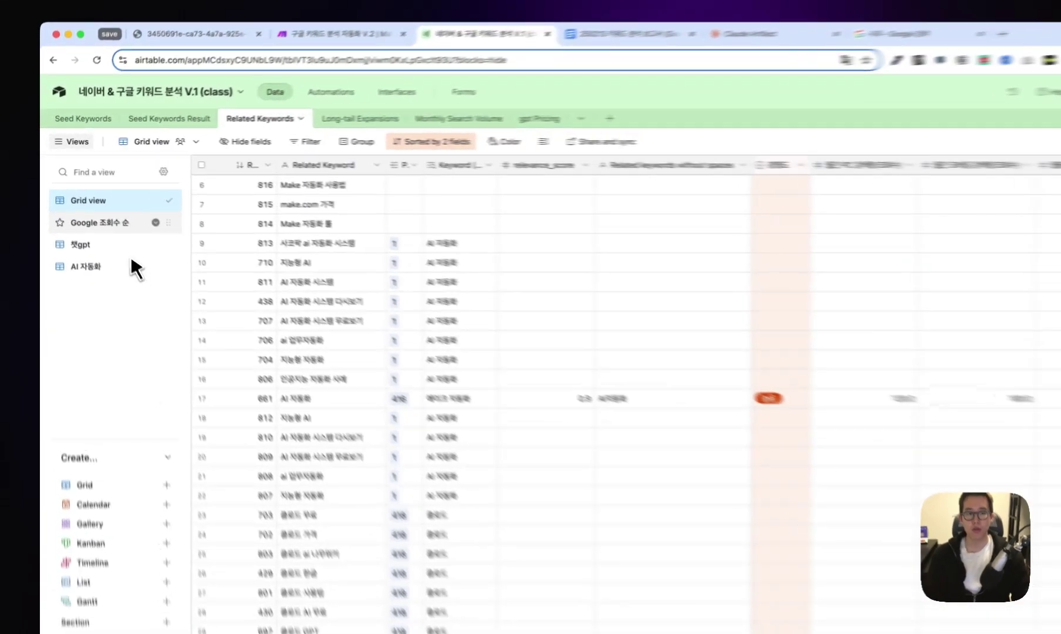
left_click(82, 211)
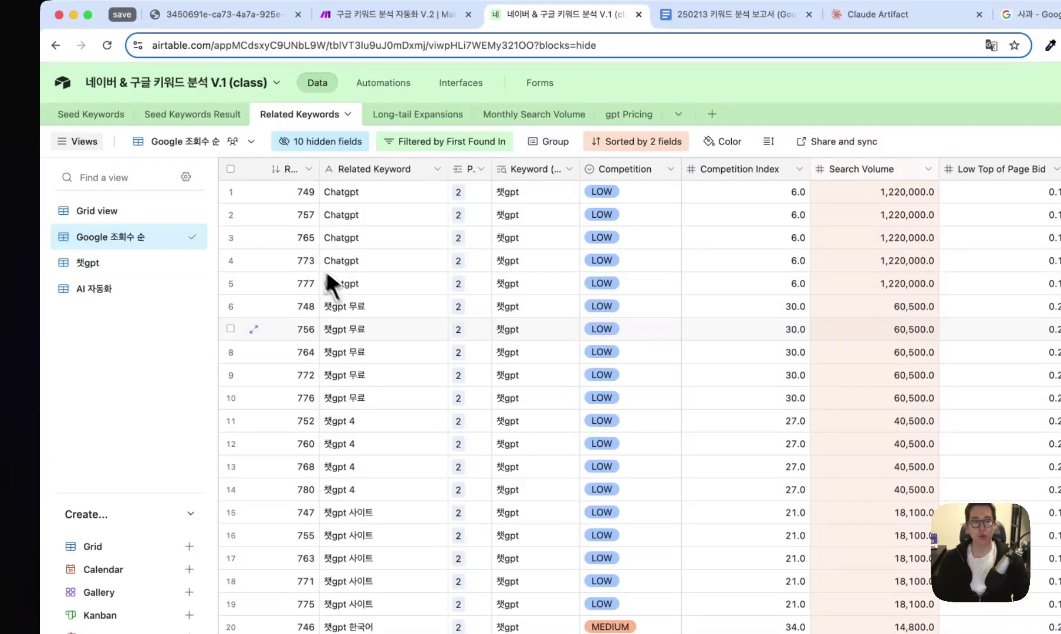
scroll(328, 283, "down", 10)
type("ai")
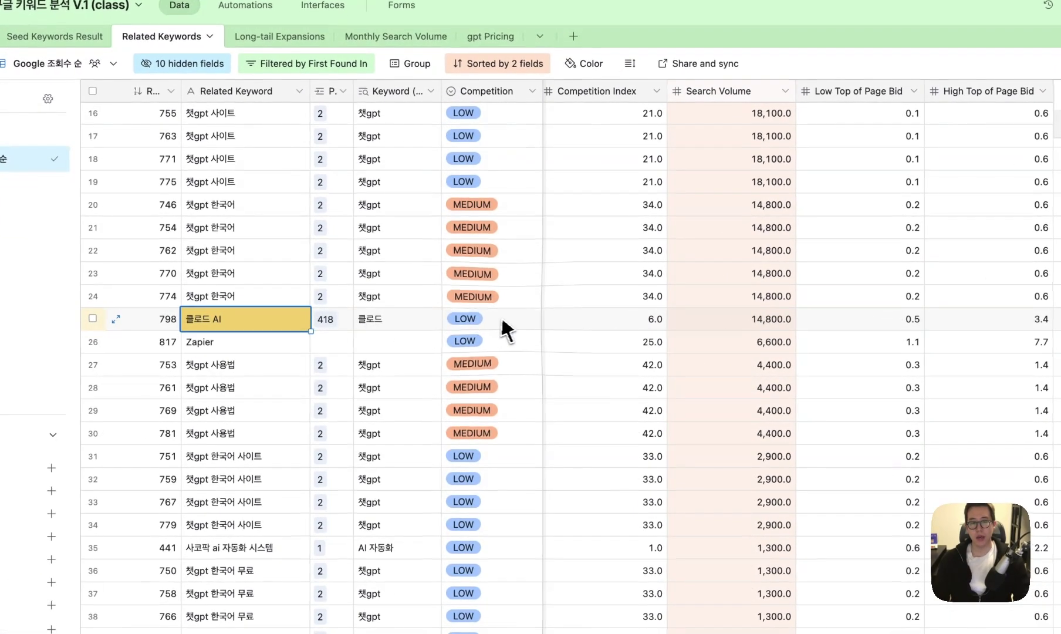
- Check 클로드 AI's LOW competition, 6.0 index, 14,800 searches and 3.4 high top-of-page bid
left_click(504, 317)
left_click(610, 326)
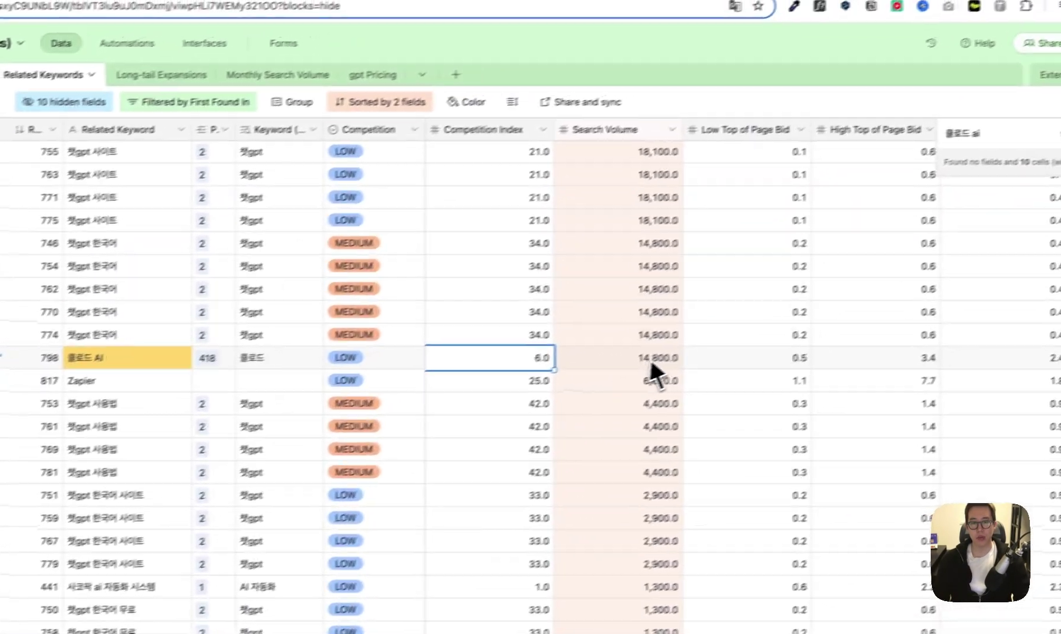
left_click(651, 359)
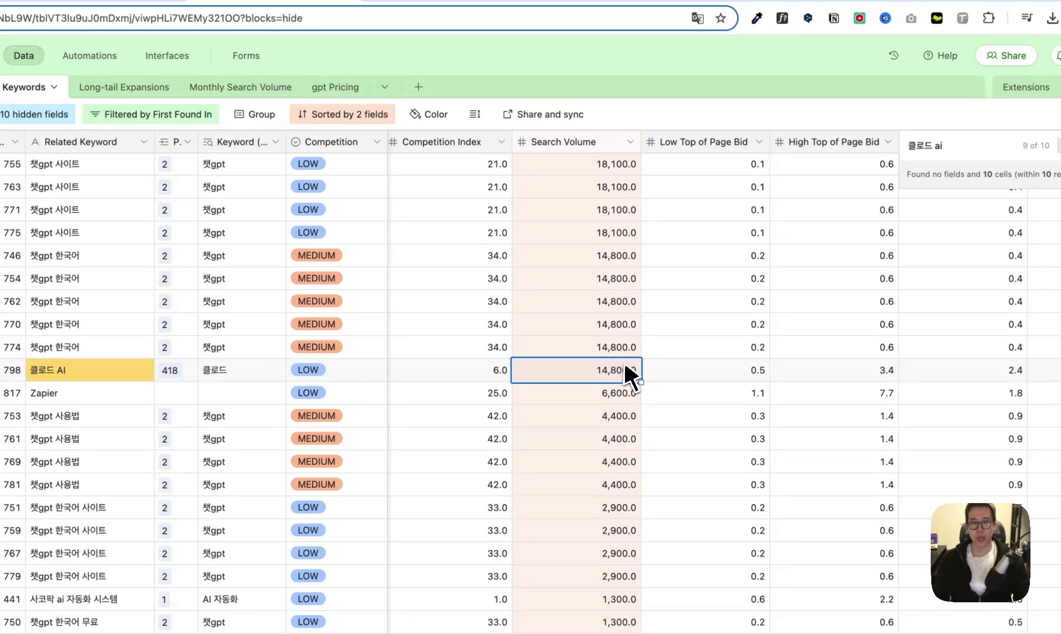
scroll(623, 376, "right", 3)
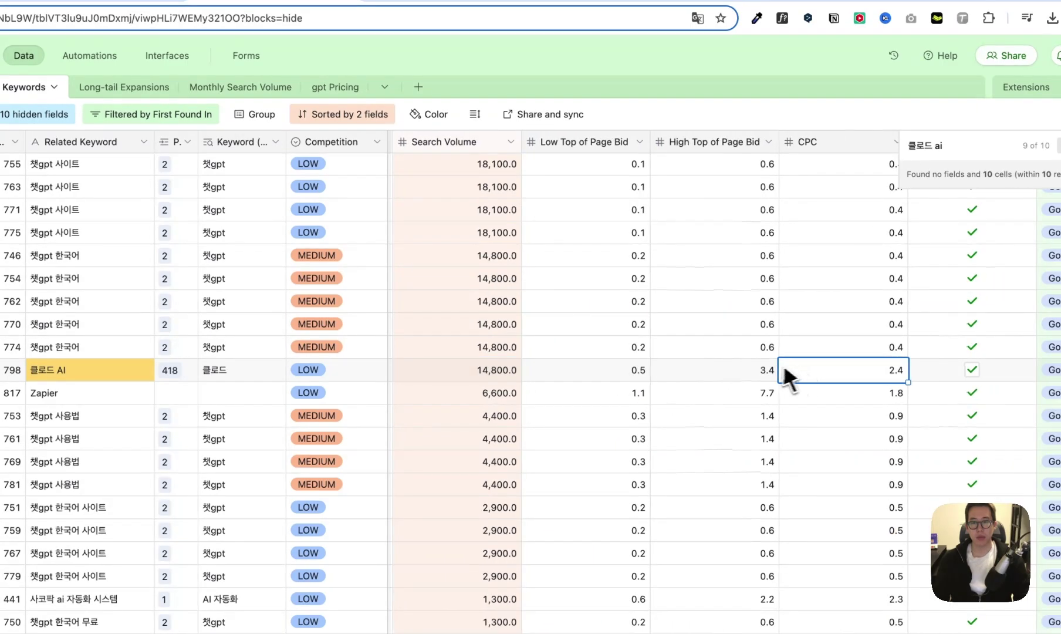
key("Left")
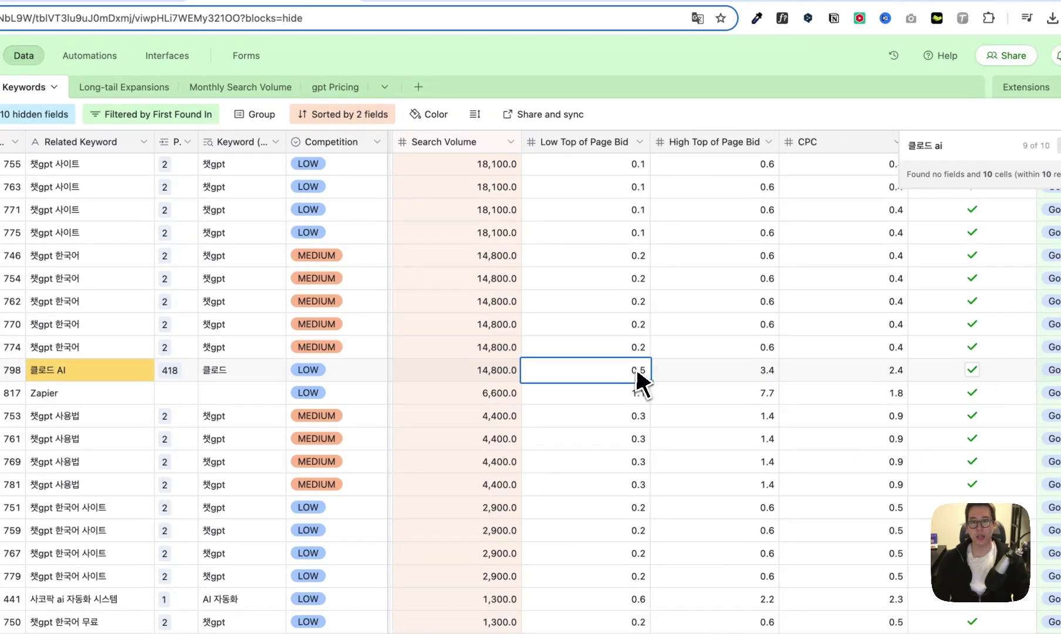
left_click(683, 373)
scroll(688, 382, "left", 3)
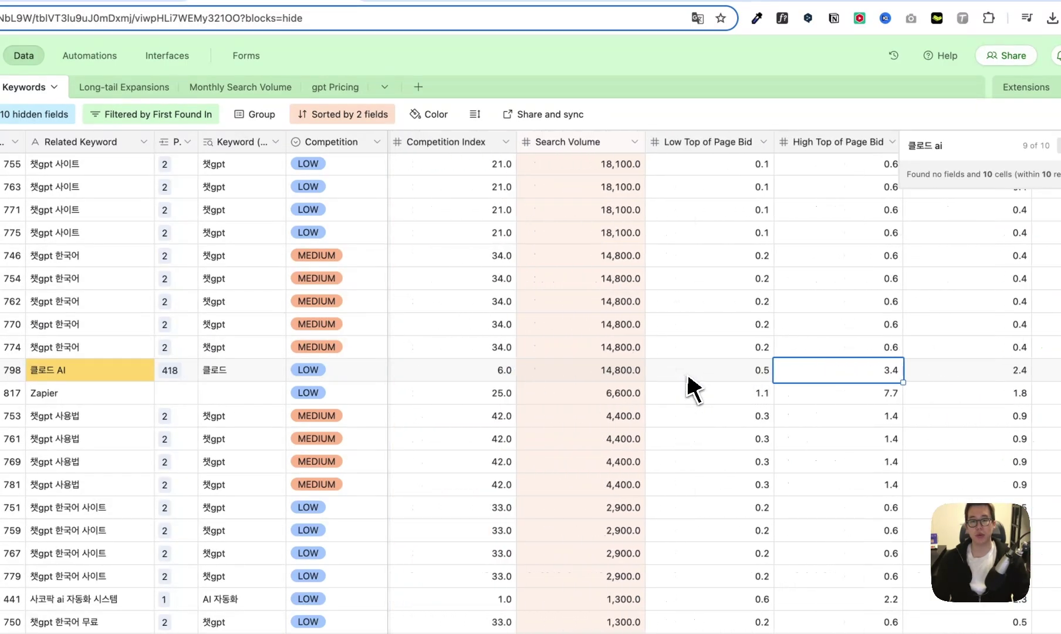
left_click(498, 374)
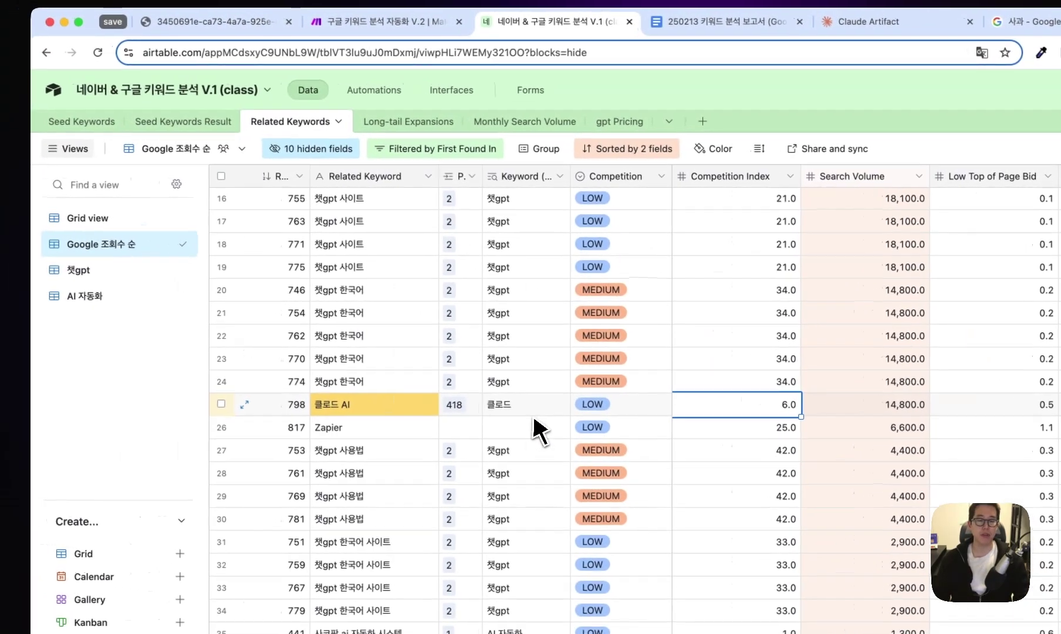
left_click(359, 408)
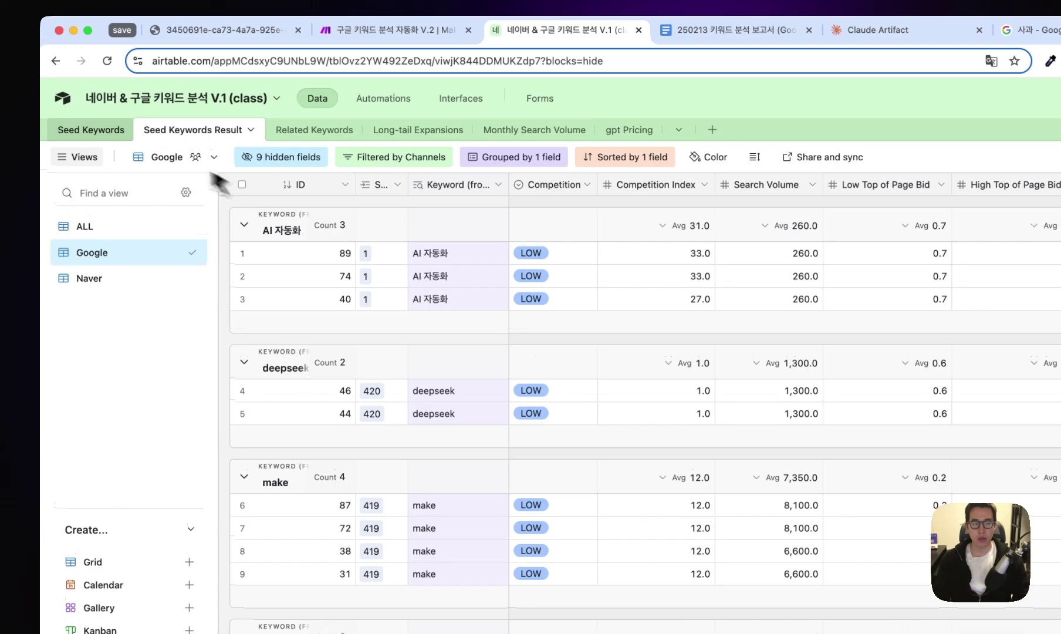
- Browse the Seed Keywords, Seed Keywords Result, Related Keywords, Long-tail Expansions, Monthly Search Volume and gpt Pricing tables
left_click(110, 125)
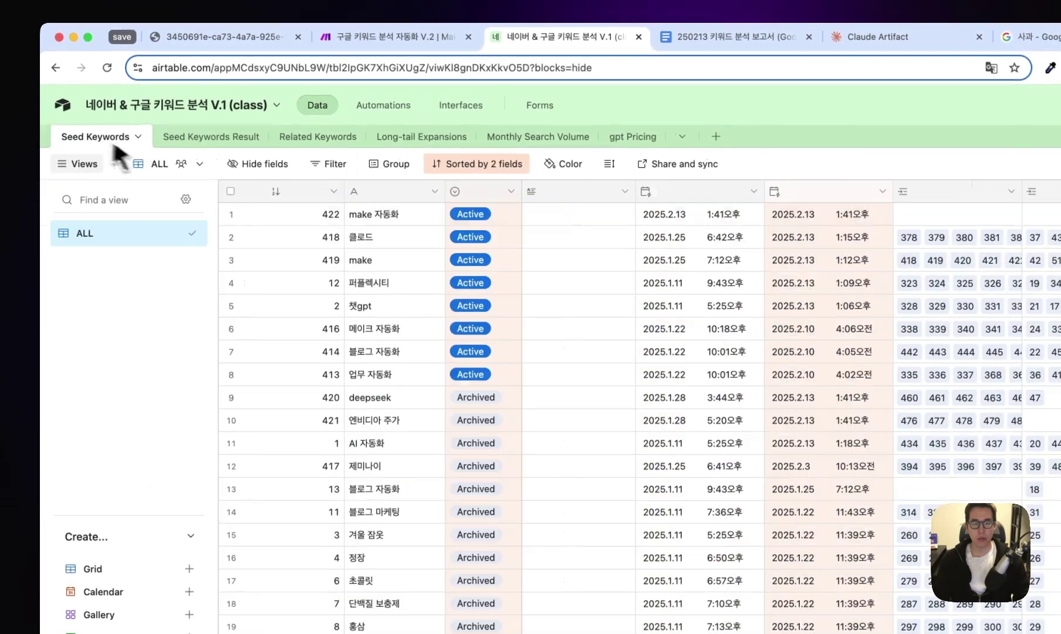
left_click(479, 373)
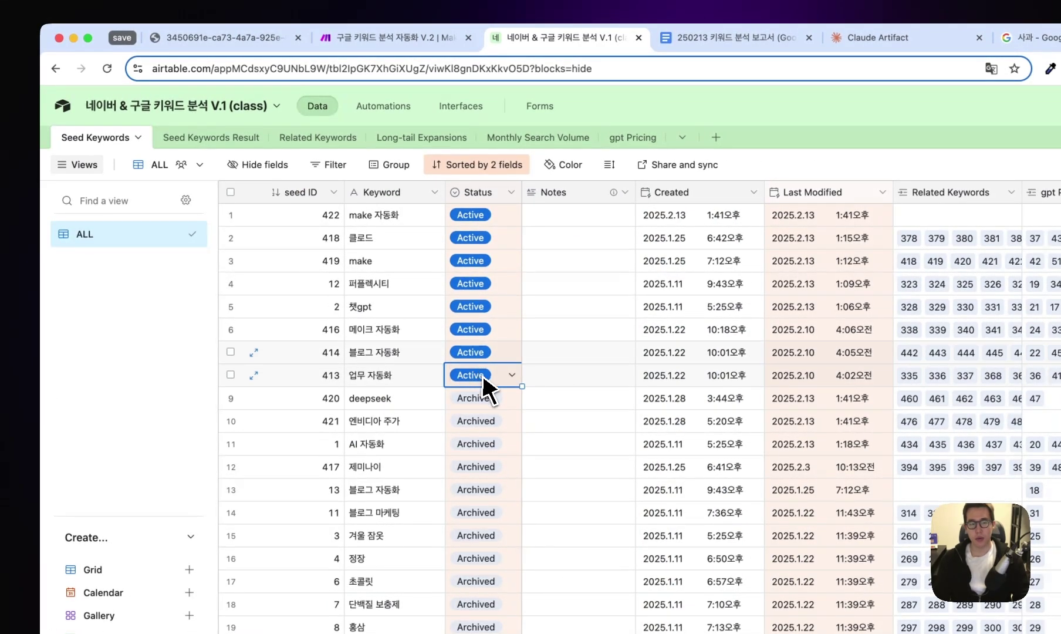
left_click(202, 139)
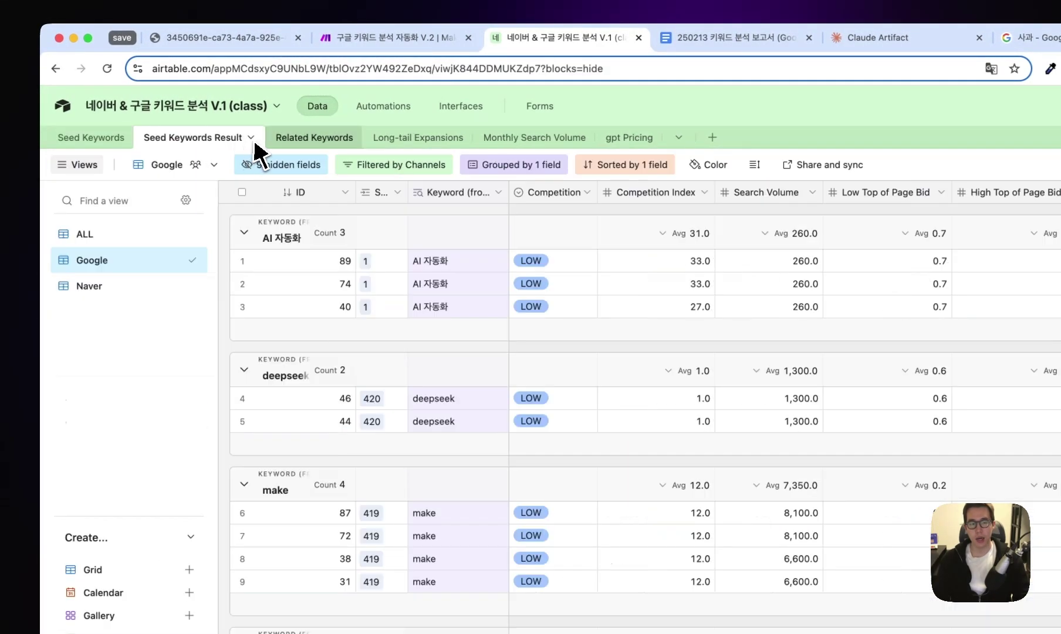
left_click(286, 140)
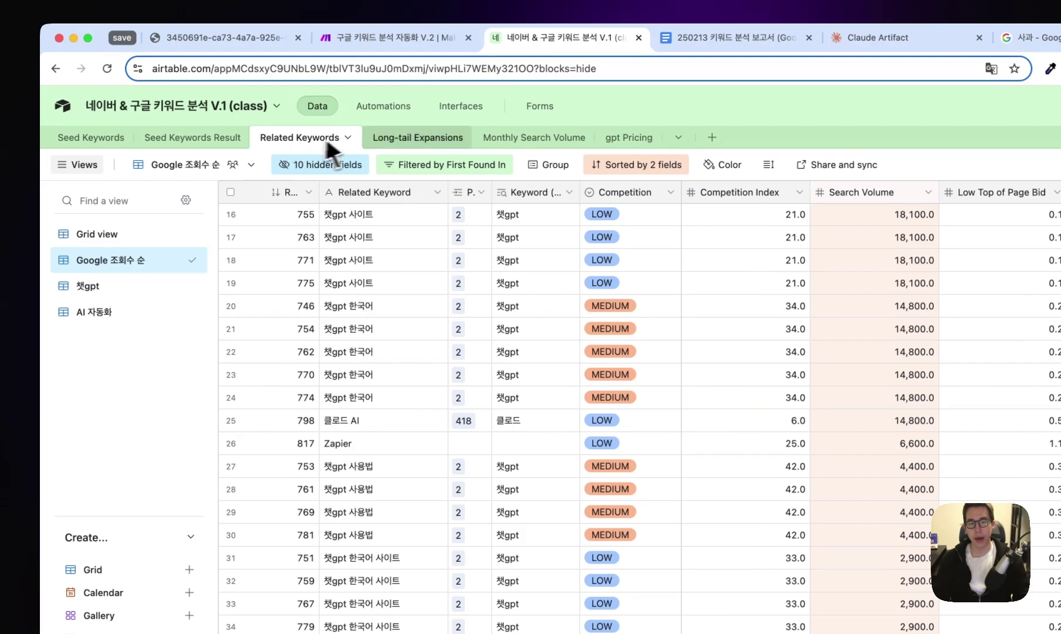
left_click(389, 137)
left_click(535, 139)
left_click(627, 138)
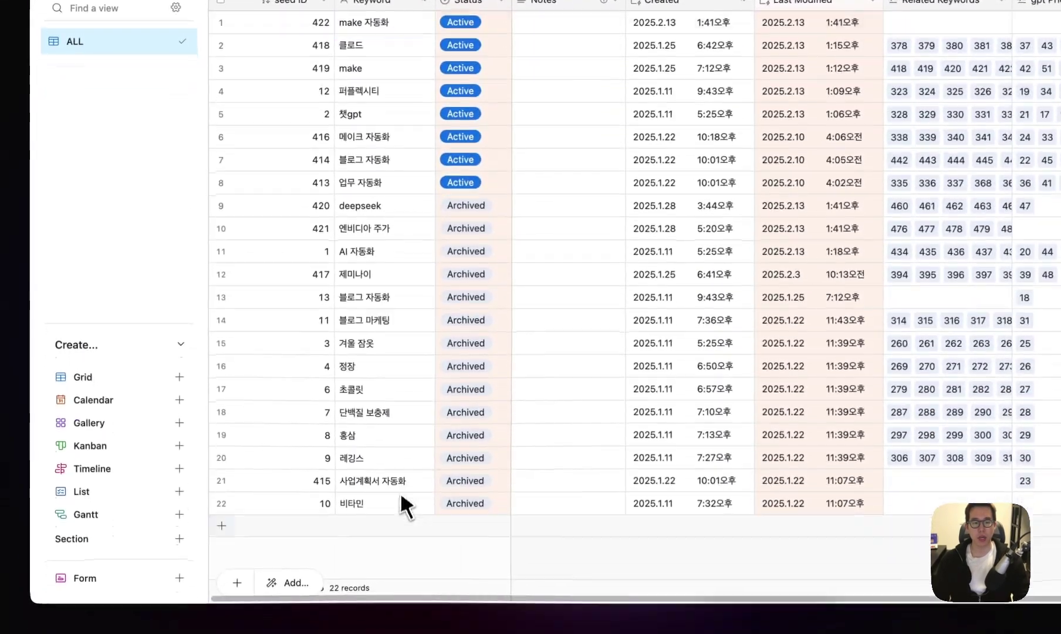
- Add seed keyword records 사과 and 비타민 and begin entering 단백질 보충제
left_click(393, 525)
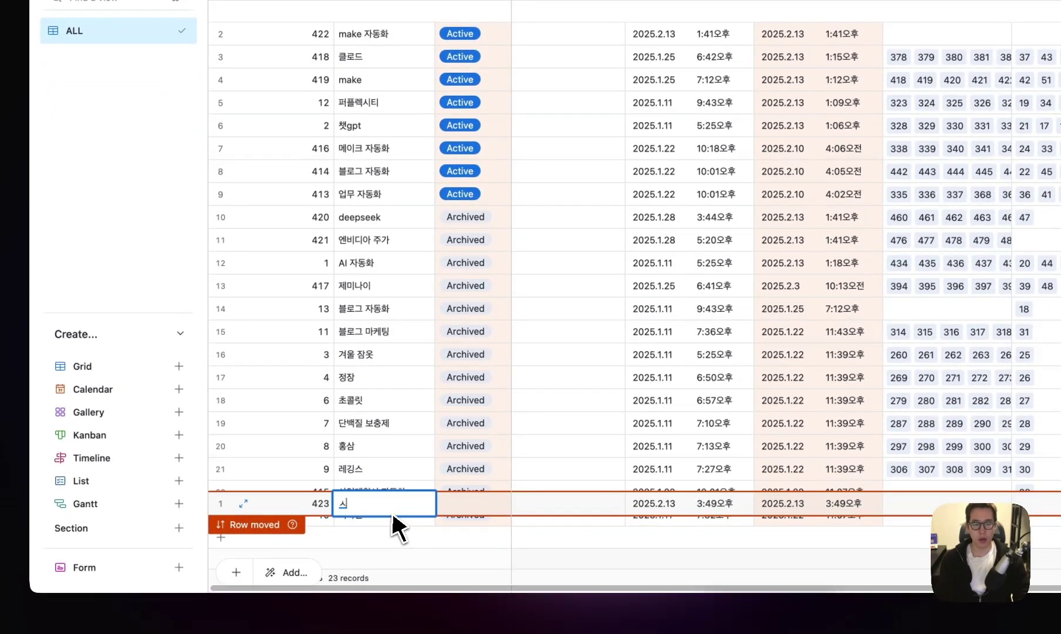
left_click(394, 536)
type("비")
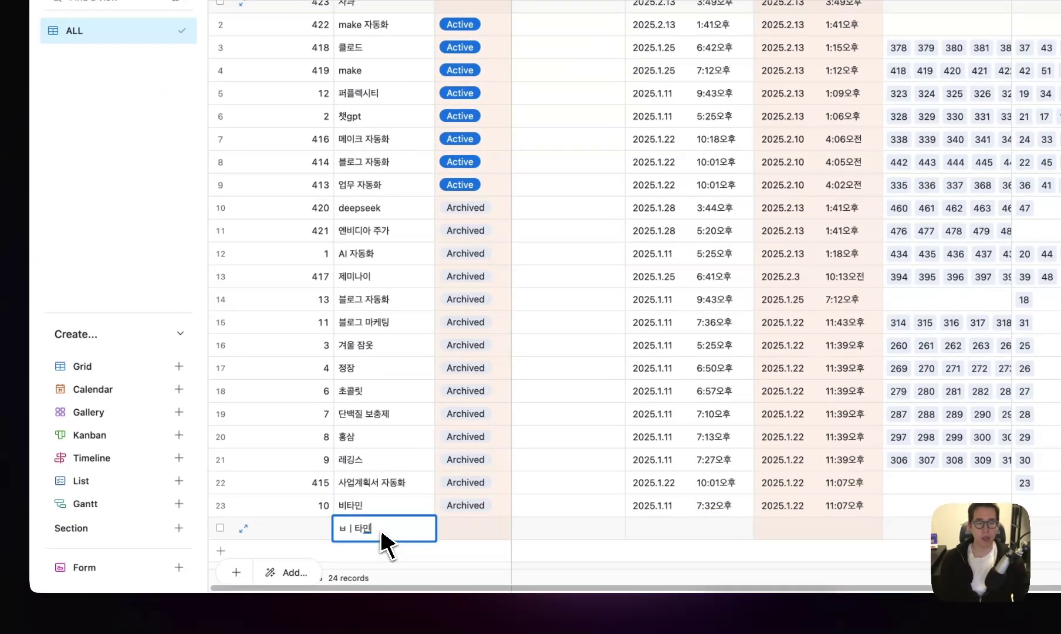
left_click(383, 550)
type("보충제")
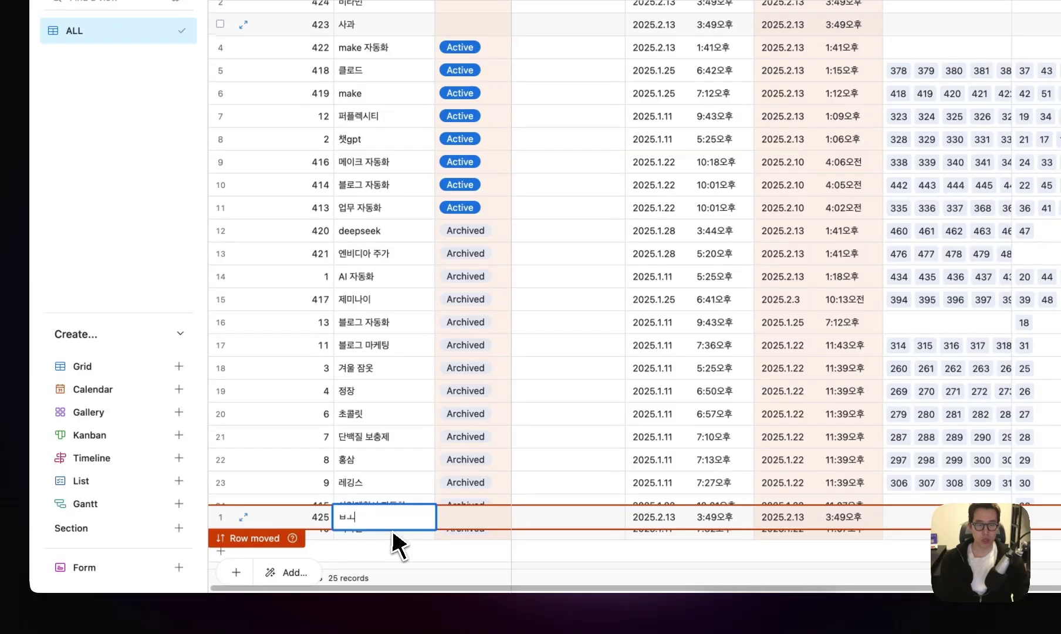
key("BackSpace")
key("BackSpace")
- Finish the 단백질 보충제 record and set 사과, 비타민 and 단백질 보충제 to Active
type("다")
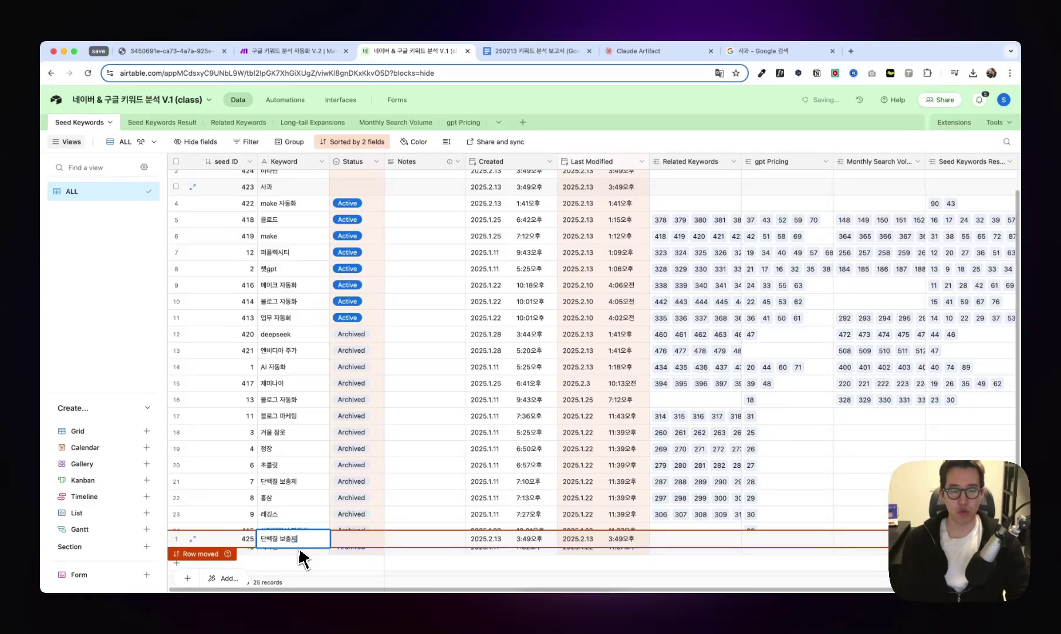
left_click(299, 550)
scroll(376, 440, "up", 1)
left_click(366, 211)
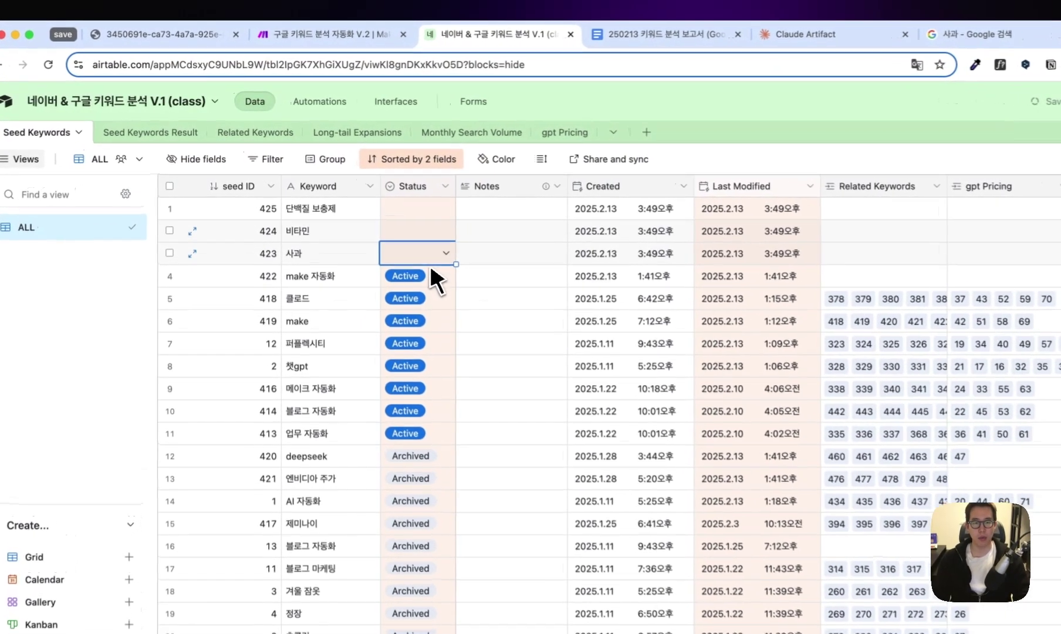
left_click(427, 215)
left_click(427, 215)
left_click(433, 278)
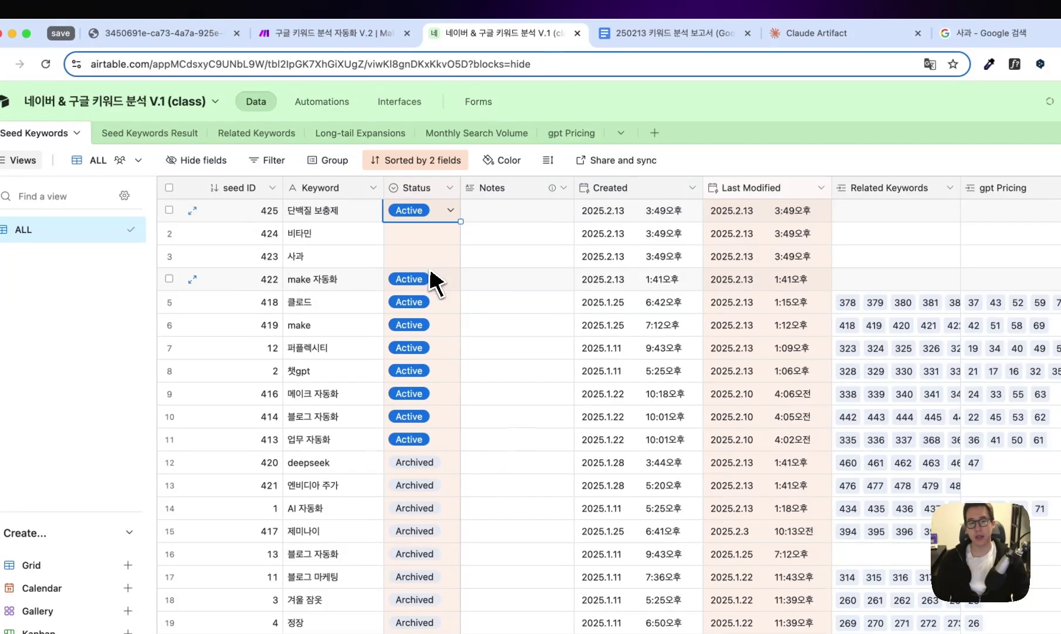
key("ctrl+v")
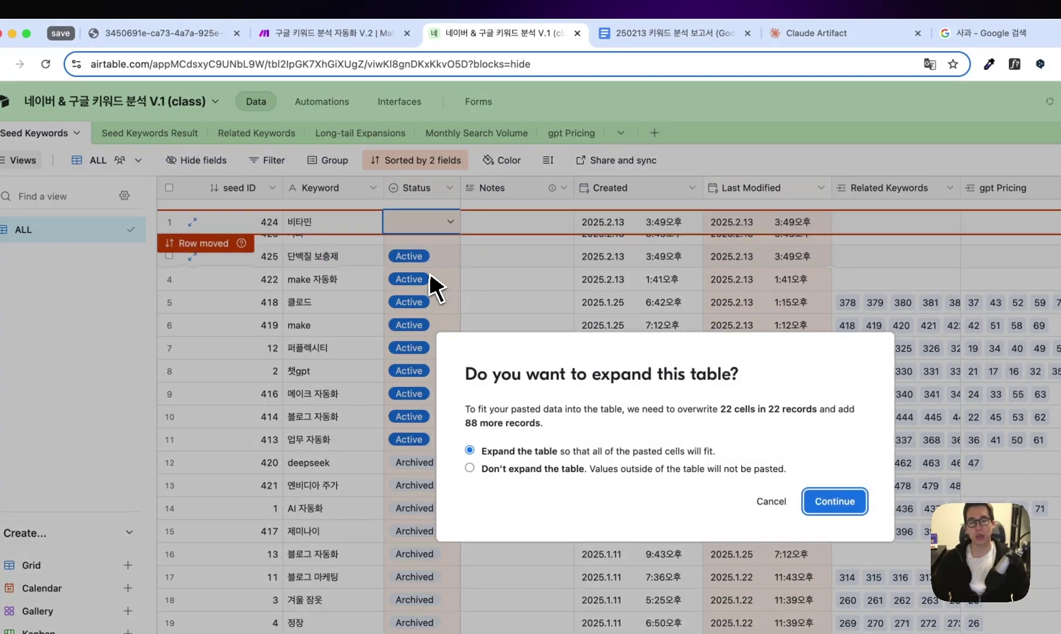
key("Escape")
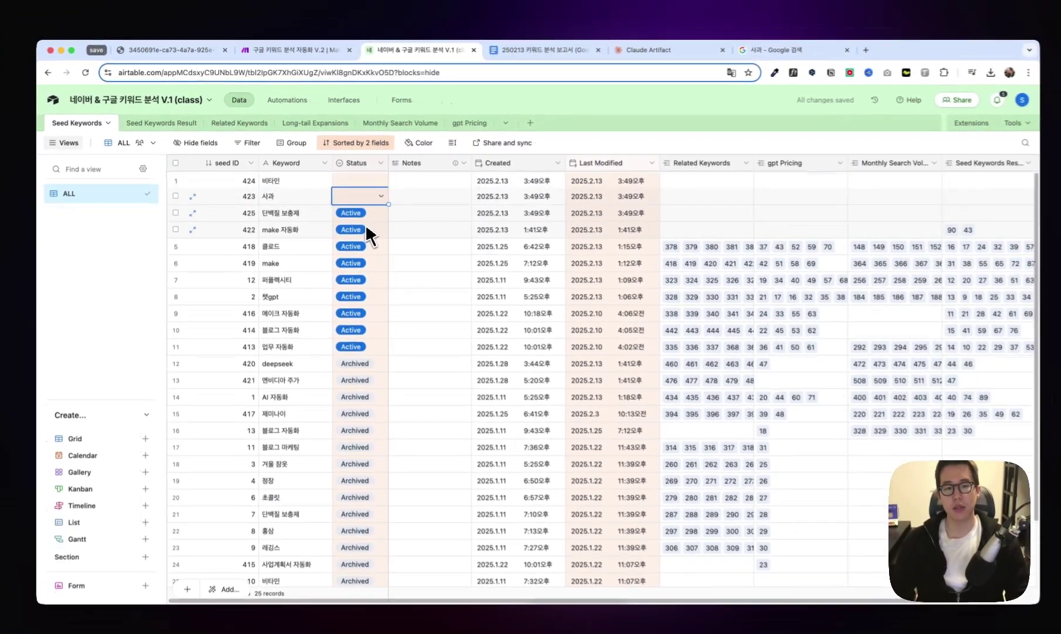
key("super+v")
key("Up")
key("super+v")
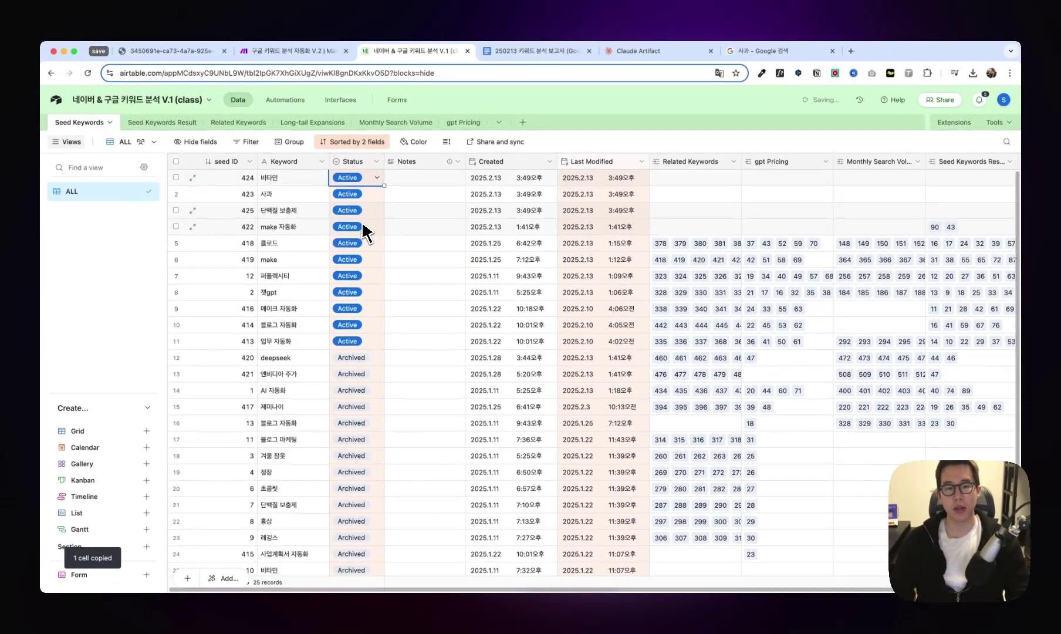
key("Down")
key("Down")
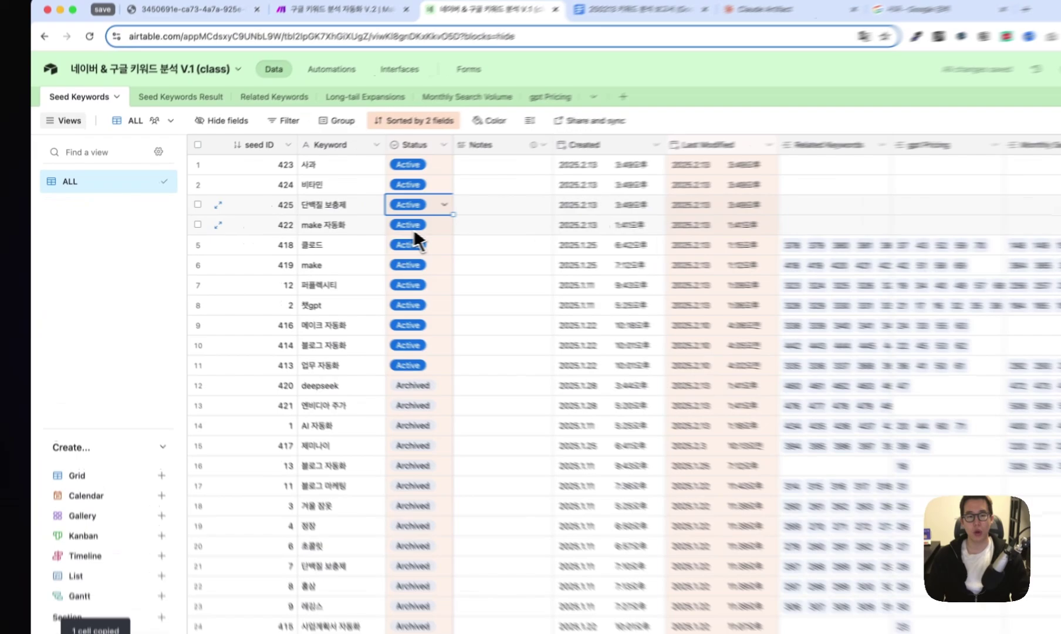
- Switch 업무 자동화 and the other older Active seed keywords to Archived
left_click_drag(361, 226, 369, 339)
right_click(479, 404)
double_click(485, 388)
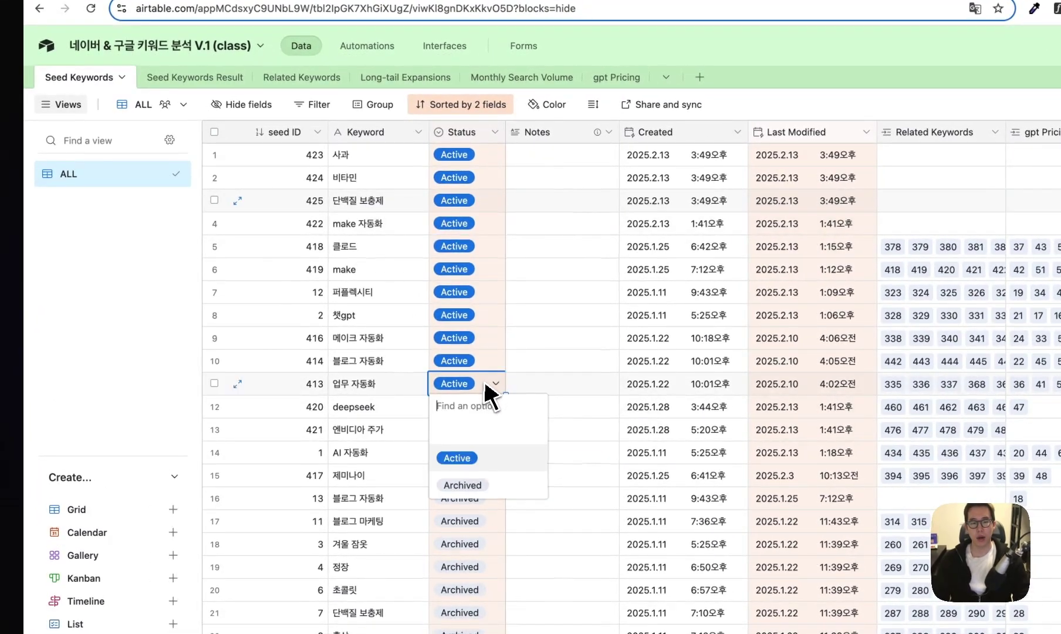
left_click(491, 480)
key("super+v")
key("Up")
key("super+v")
key("Up")
key("super+v")
key("Up")
key("super+v")
key("Up")
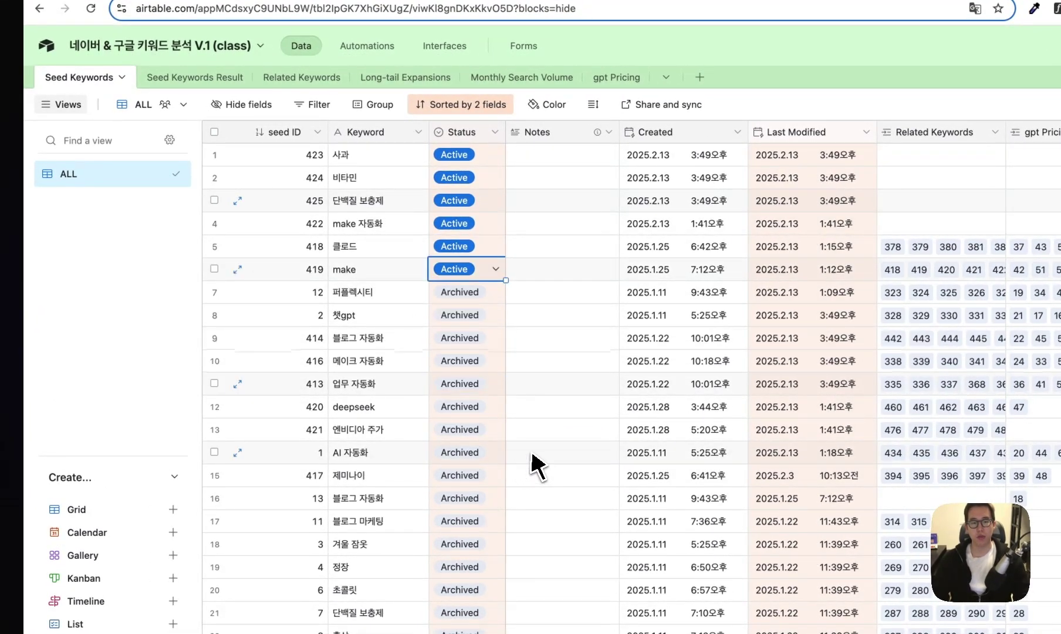
key("super+v")
key("Up")
key("super+v")
key("Up")
key("super+v")
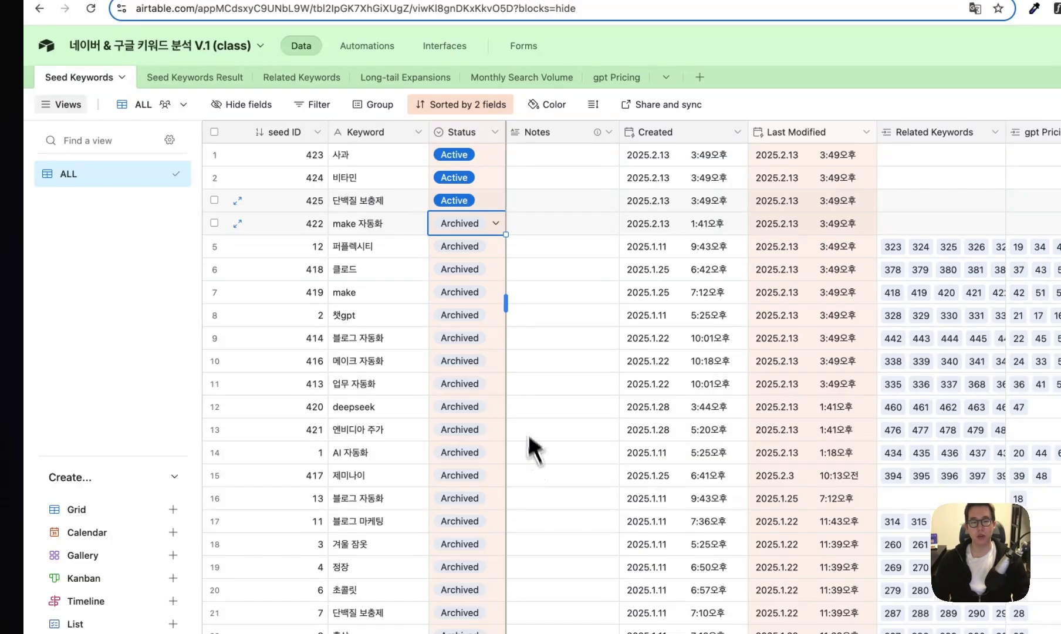
- Show the Seed Keywords Result table, checking its Naver and Google views before settling on ALL
left_click(529, 245)
left_click(199, 75)
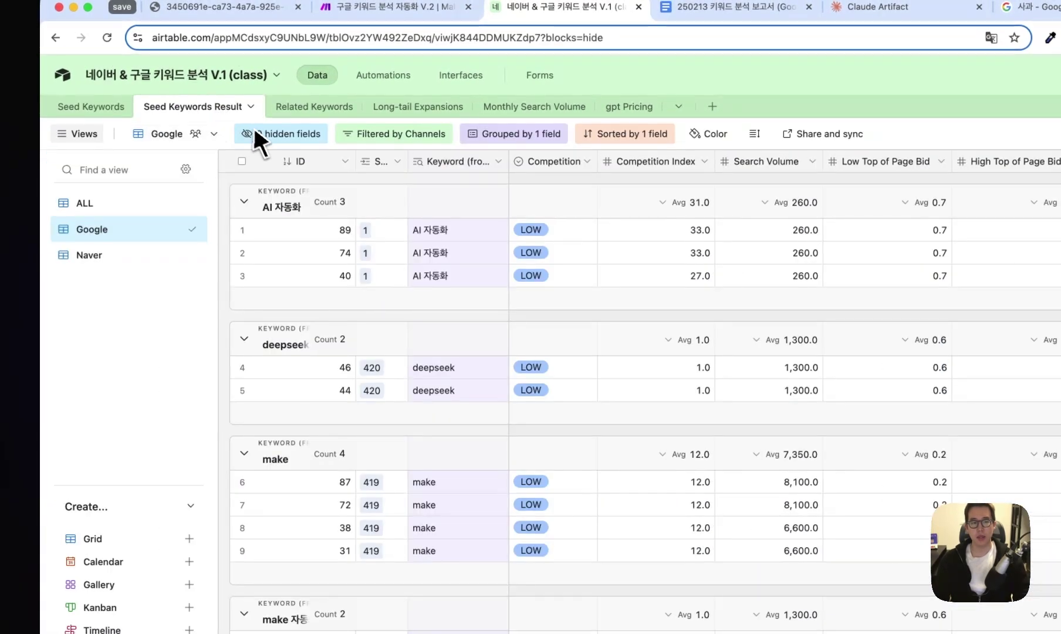
left_click(142, 254)
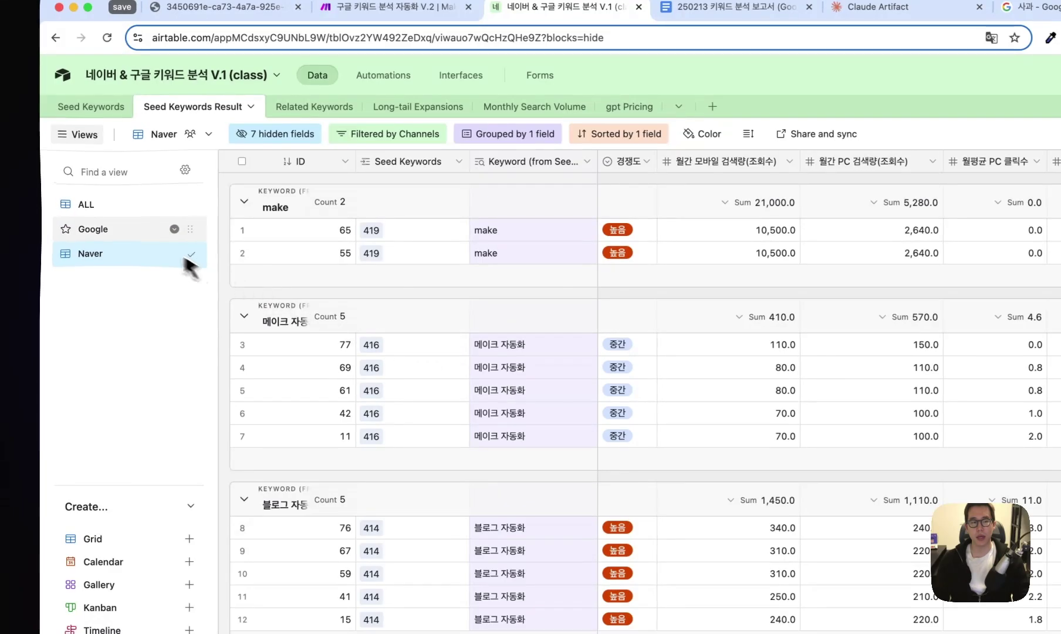
left_click(134, 230)
left_click(130, 204)
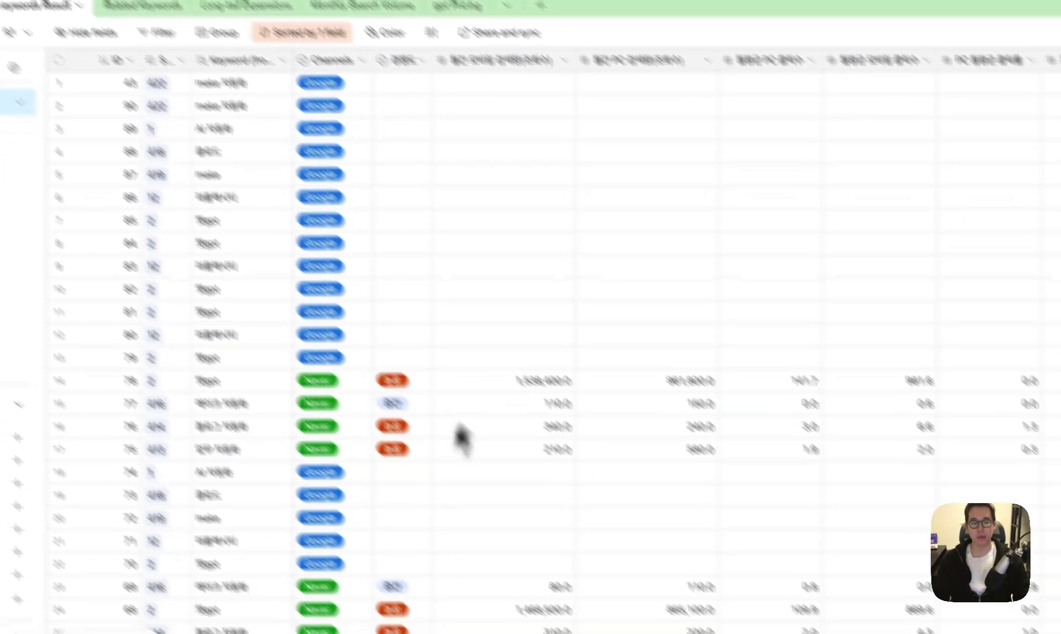
scroll(688, 223, "right", 15)
left_click(438, 171)
scroll(411, 170, "right", 3)
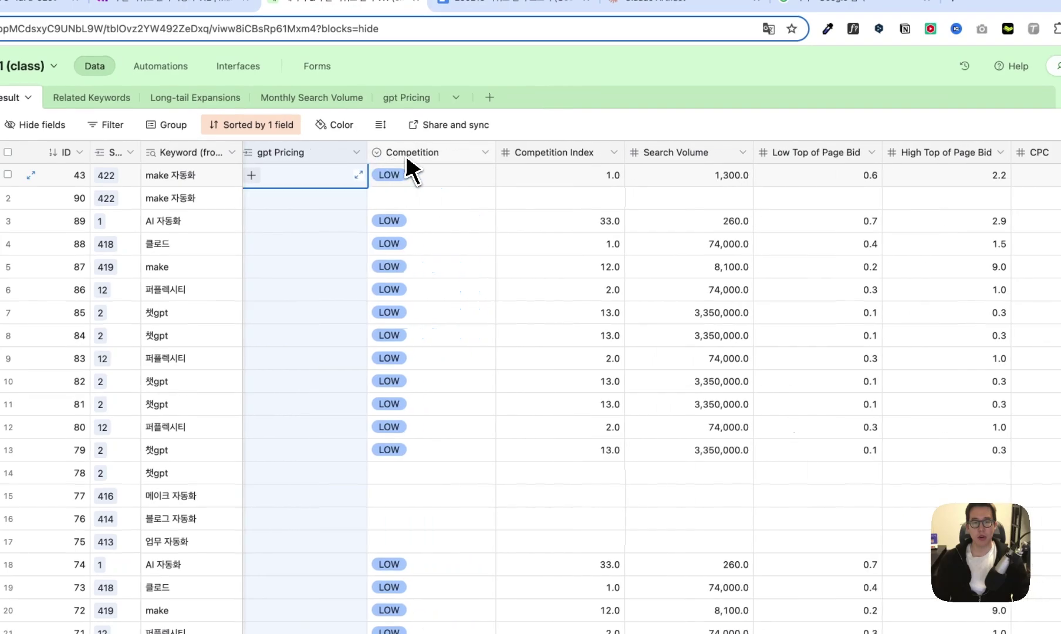
- Inspect the Competition field's LOW, MEDIUM and HIGH options
double_click(392, 153)
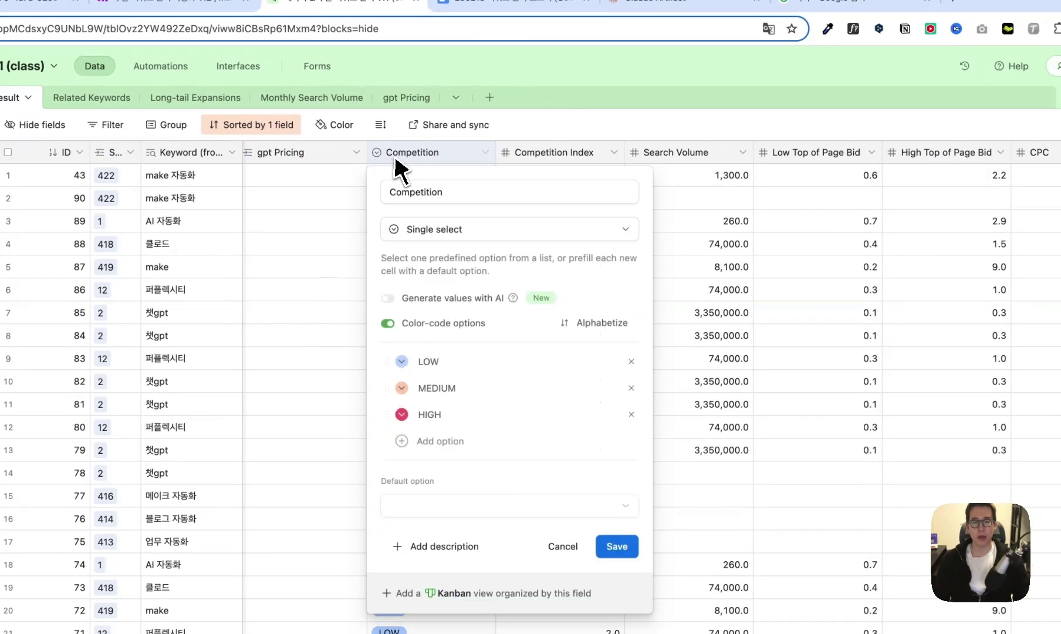
left_click(444, 188)
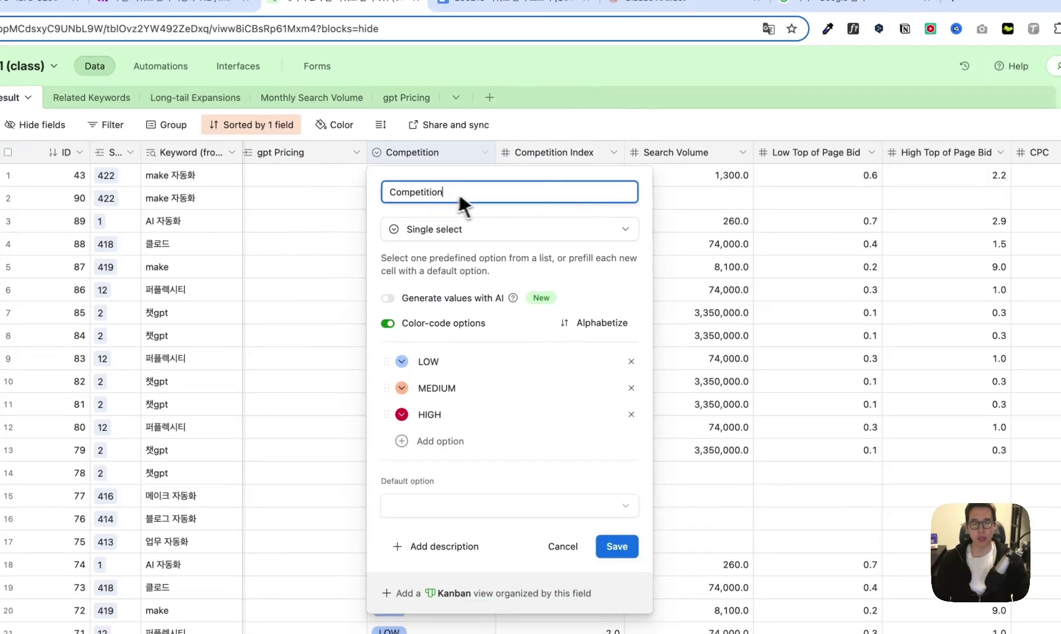
left_click(427, 359)
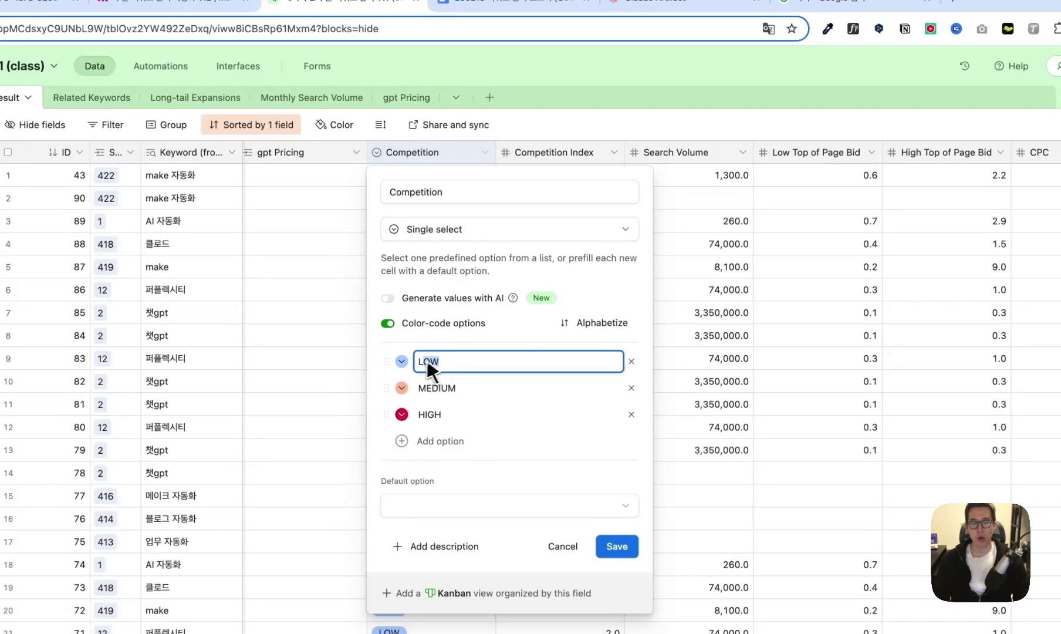
left_click(465, 384)
left_click(441, 416)
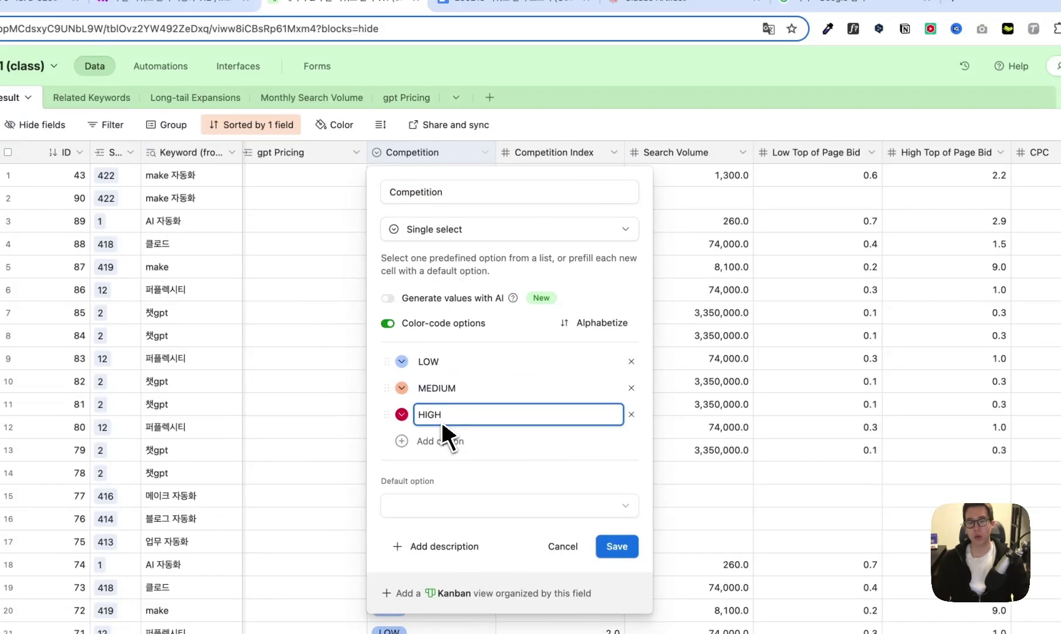
- Review the field types of Competition Index, Search Volume, Low and High Top of Page Bid, and CPC
double_click(560, 156)
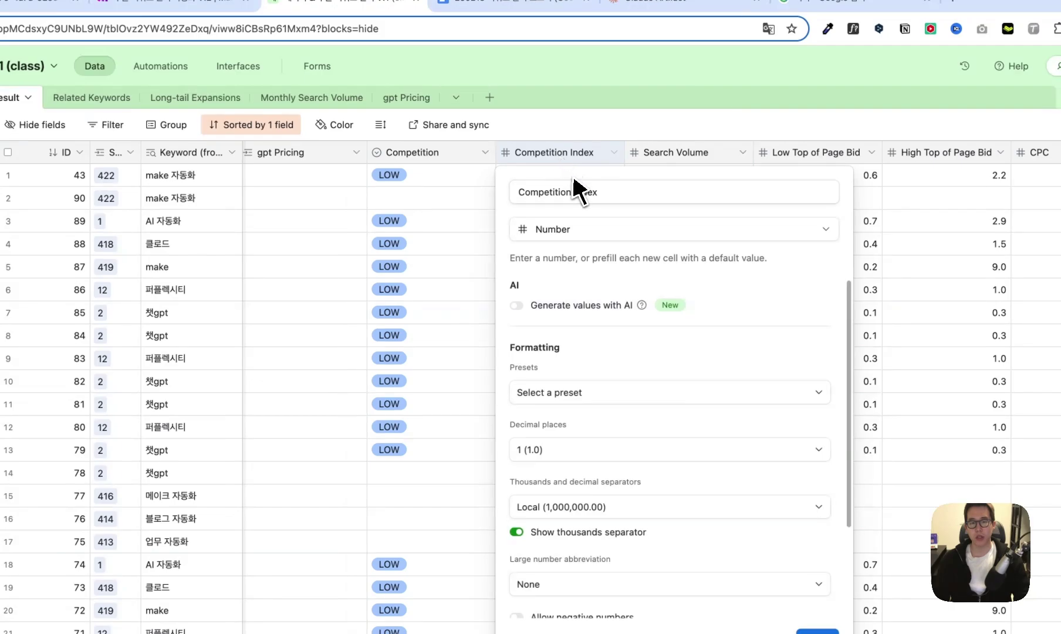
left_click(554, 229)
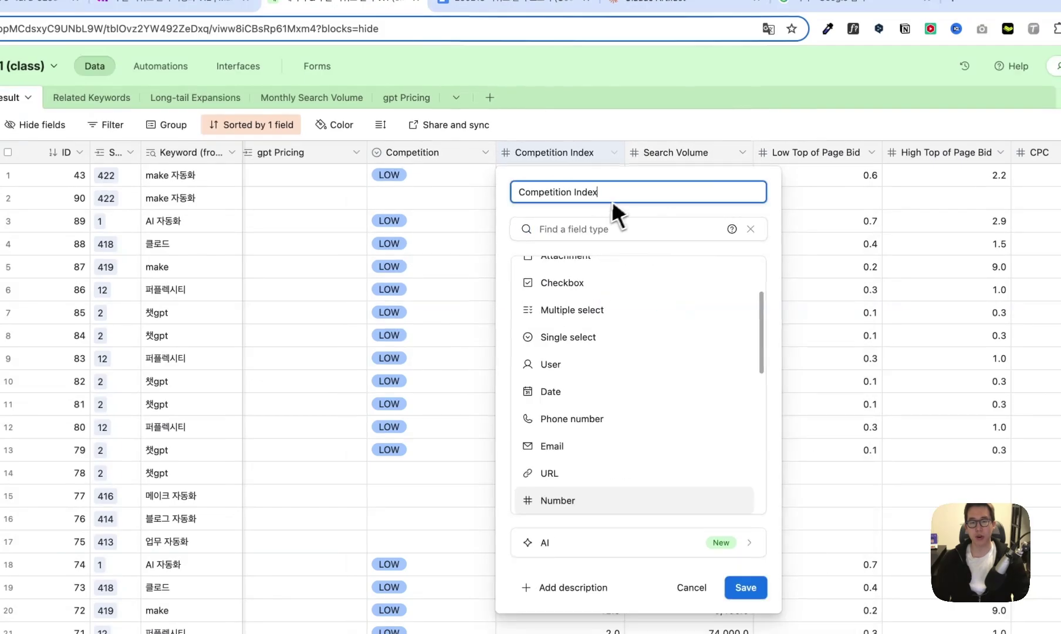
double_click(658, 159)
left_click(662, 230)
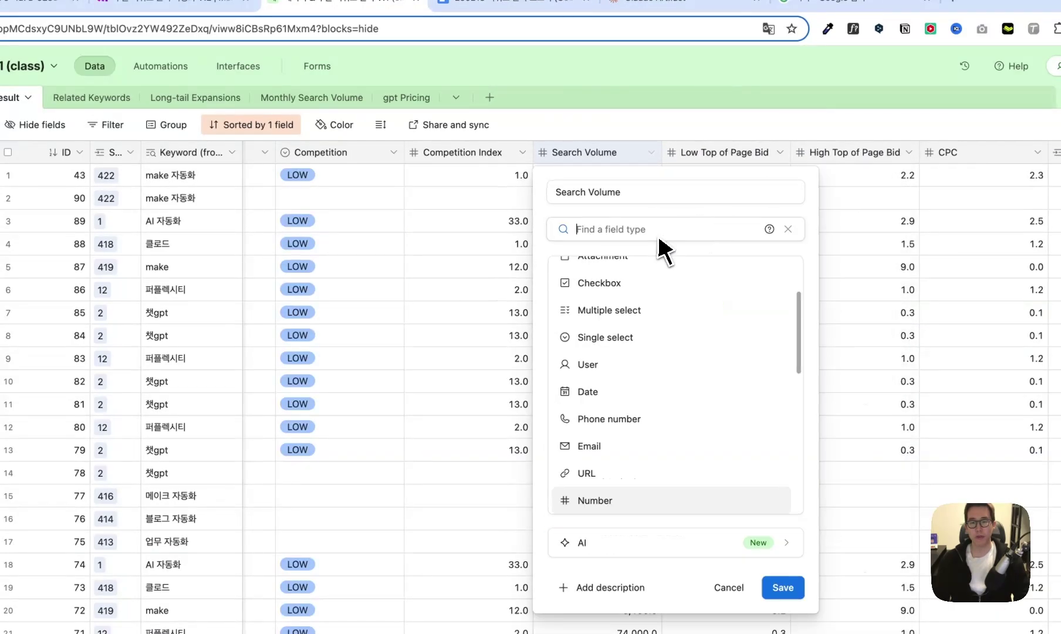
left_click(733, 162)
double_click(728, 161)
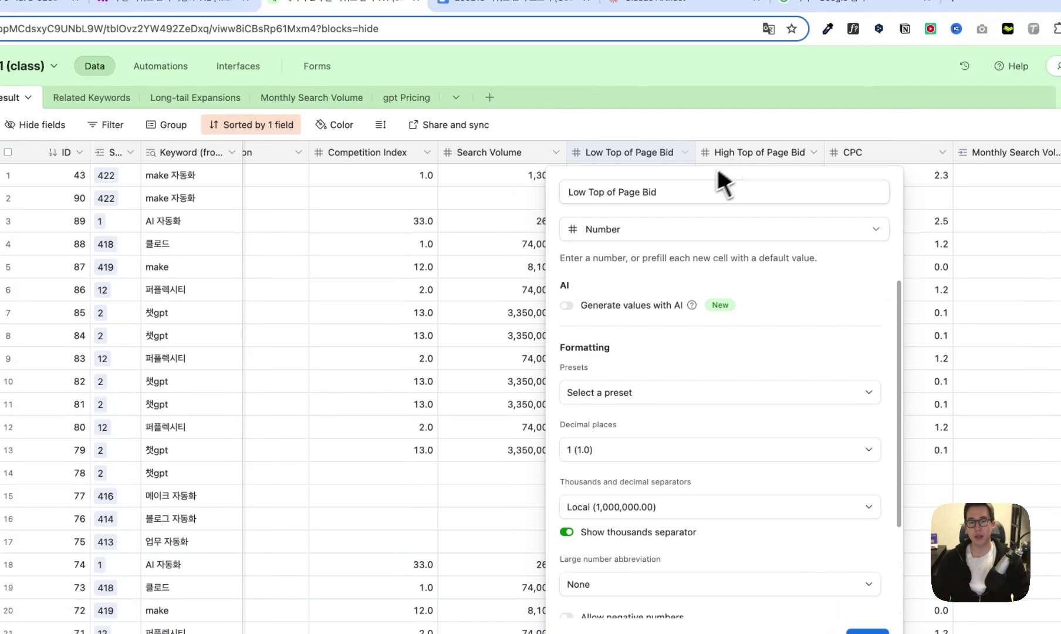
left_click(676, 228)
double_click(759, 158)
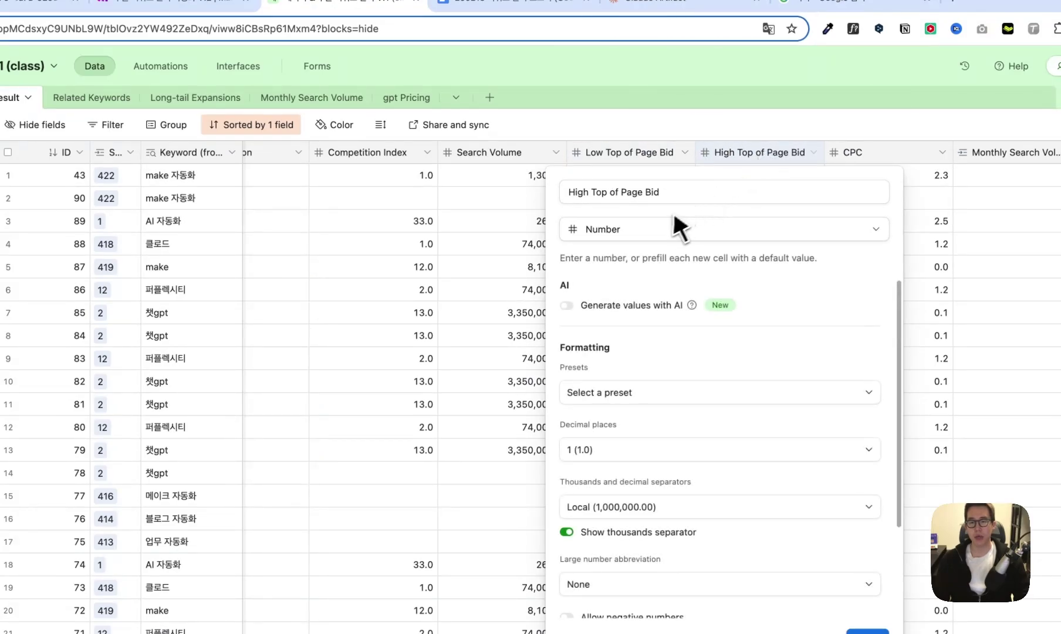
left_click(651, 232)
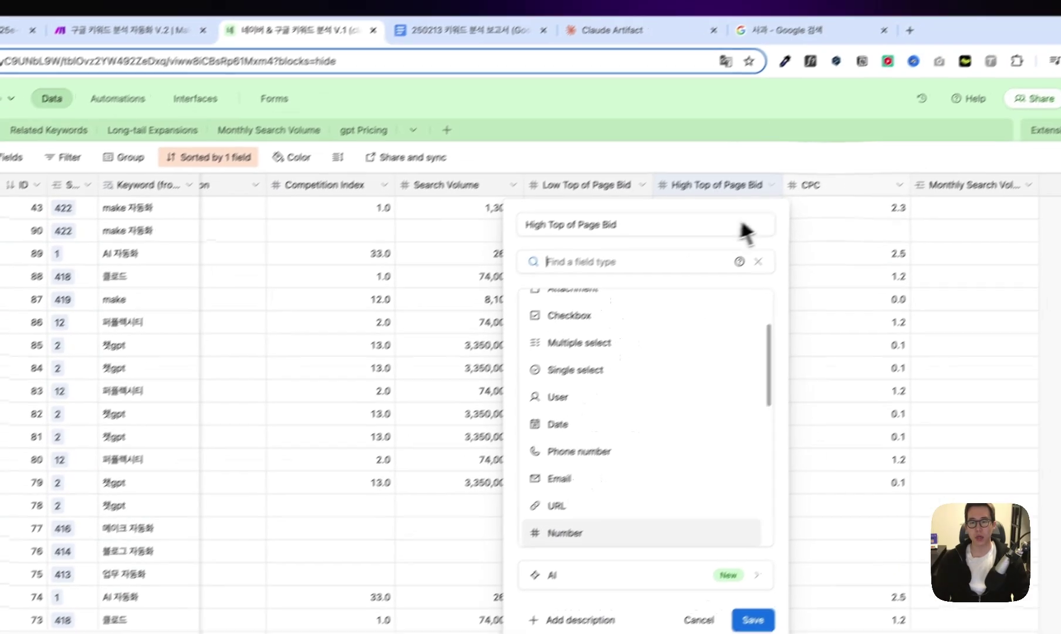
double_click(868, 158)
left_click(875, 153)
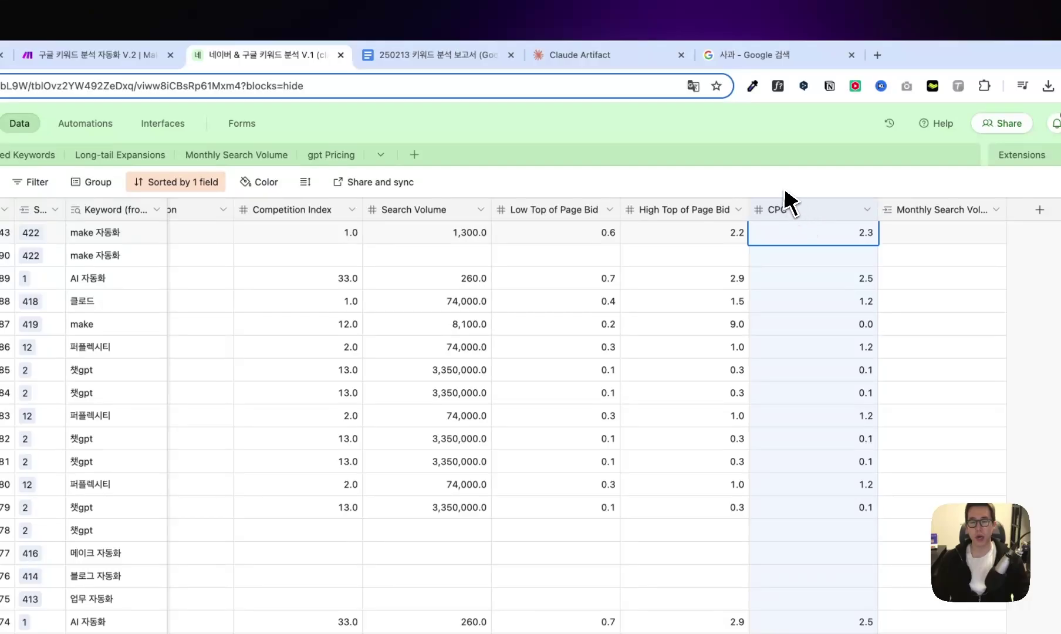
left_click(781, 188)
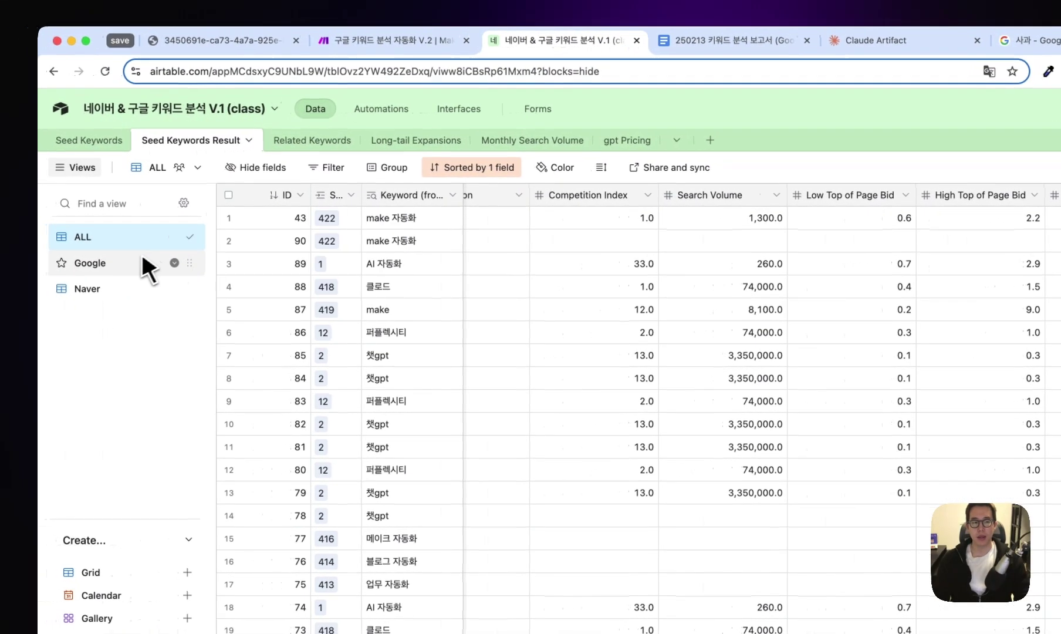
- Duplicate the ALL view and group the copy by Seed Keywords
left_click(146, 265)
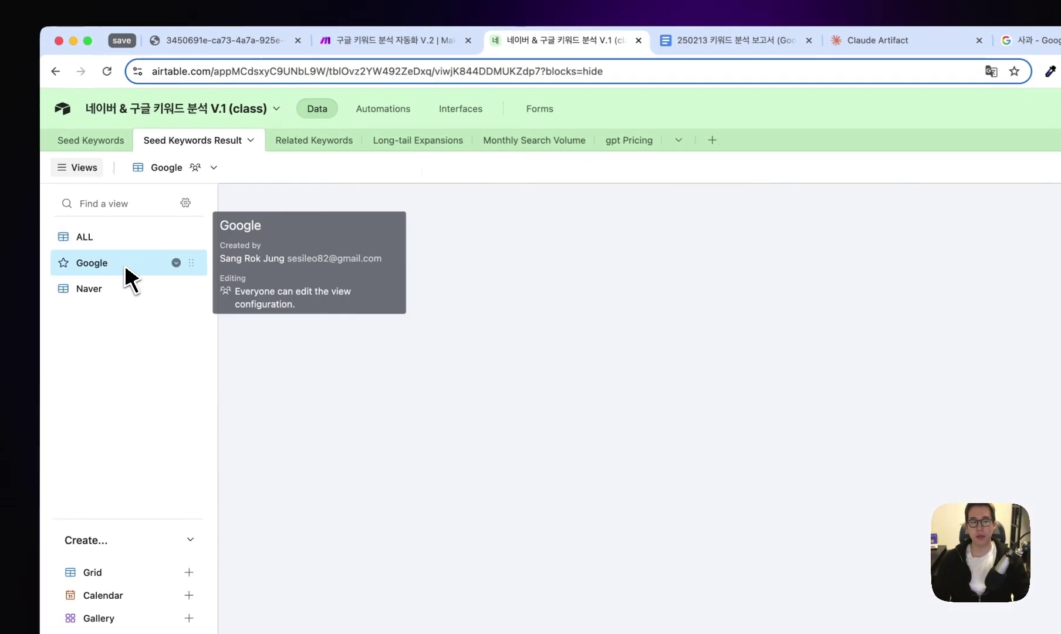
right_click(121, 238)
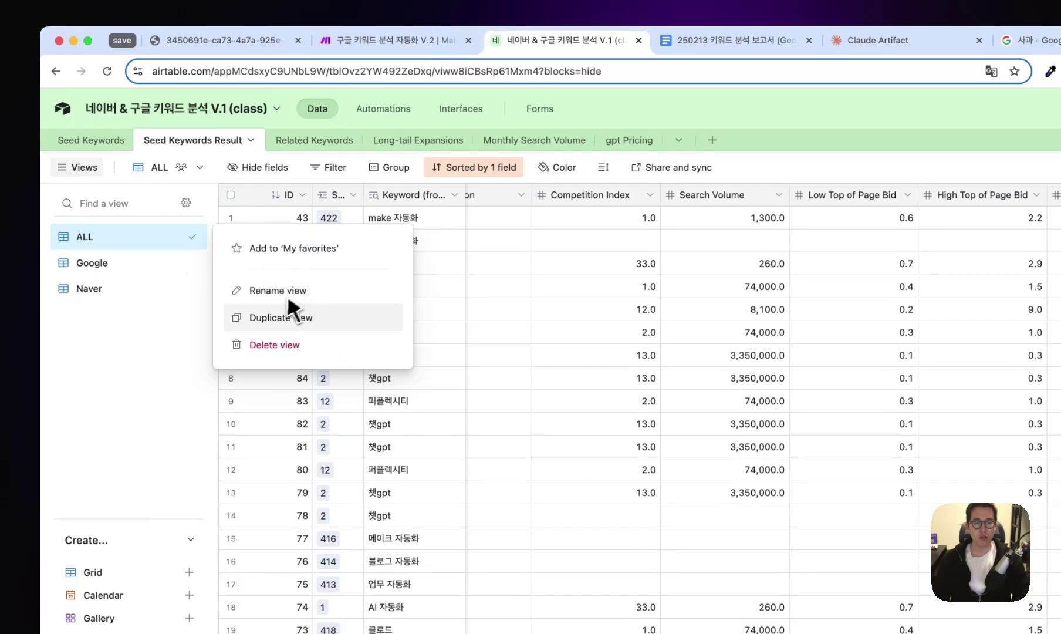
left_click(281, 317)
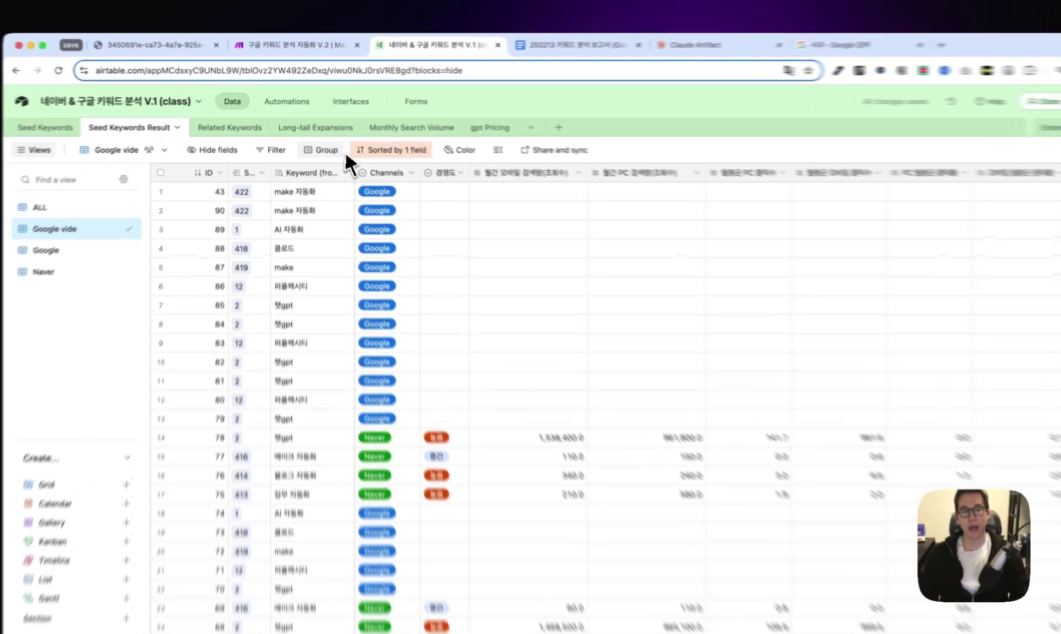
left_click(322, 142)
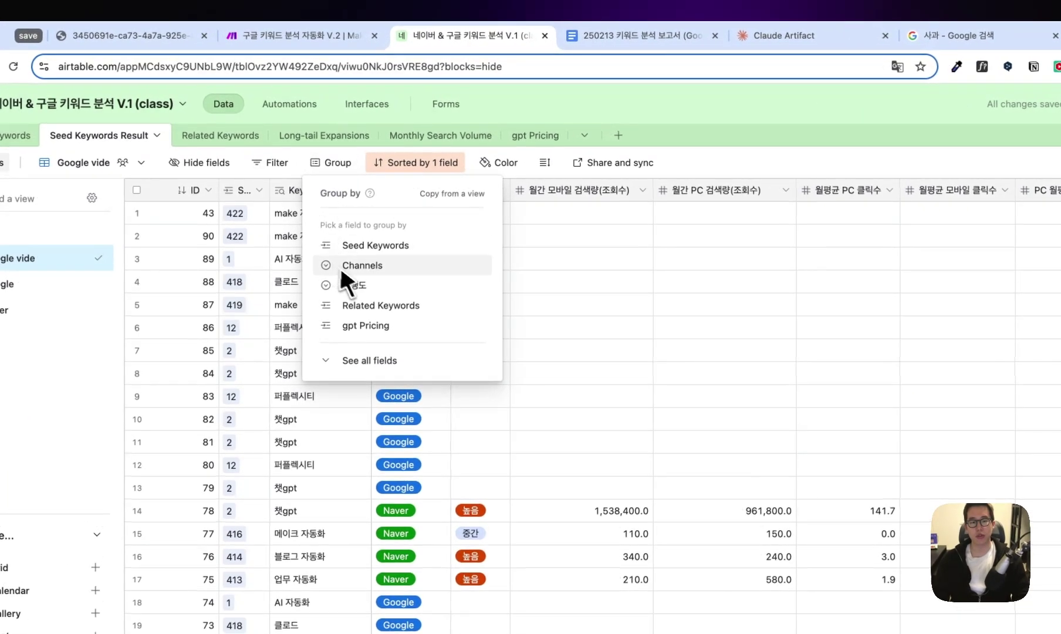
left_click(380, 247)
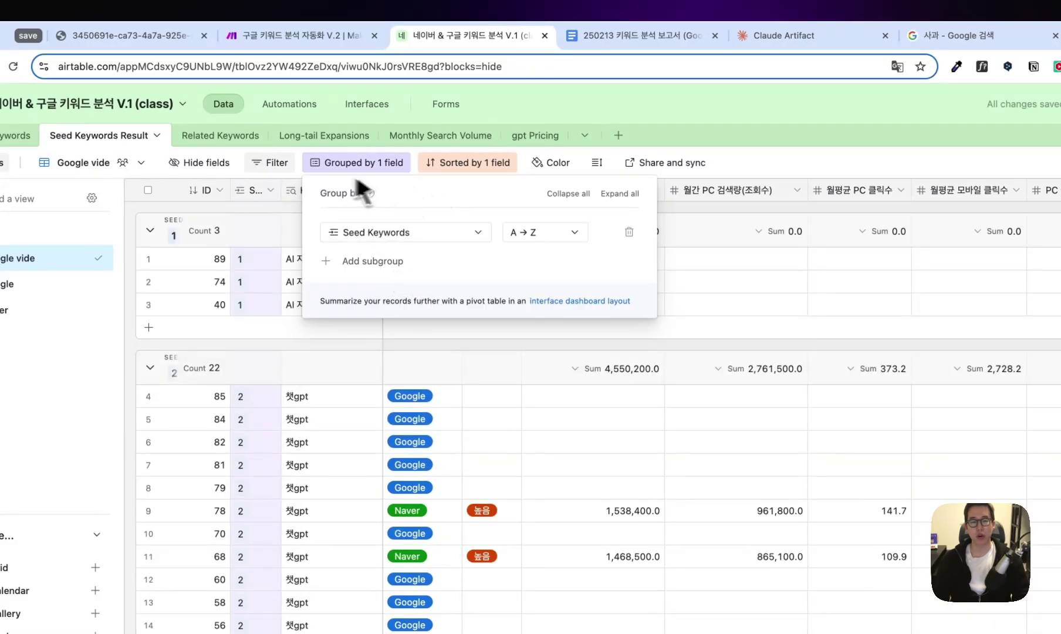
- Filter the new view to records whose Channels is Google
left_click(288, 168)
left_click(299, 223)
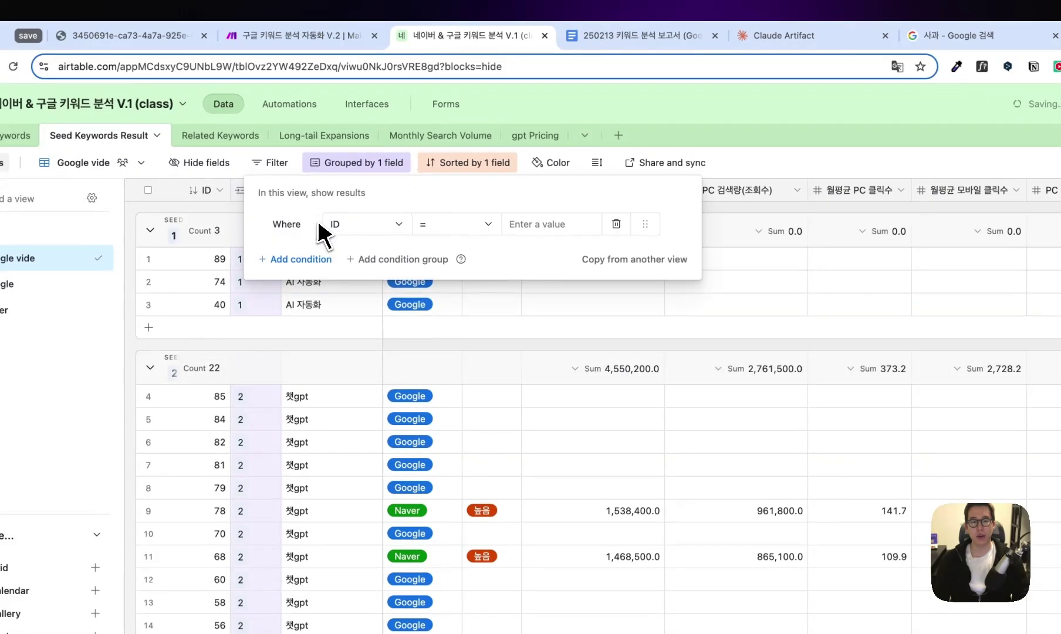
left_click(359, 226)
left_click(399, 352)
left_click(548, 225)
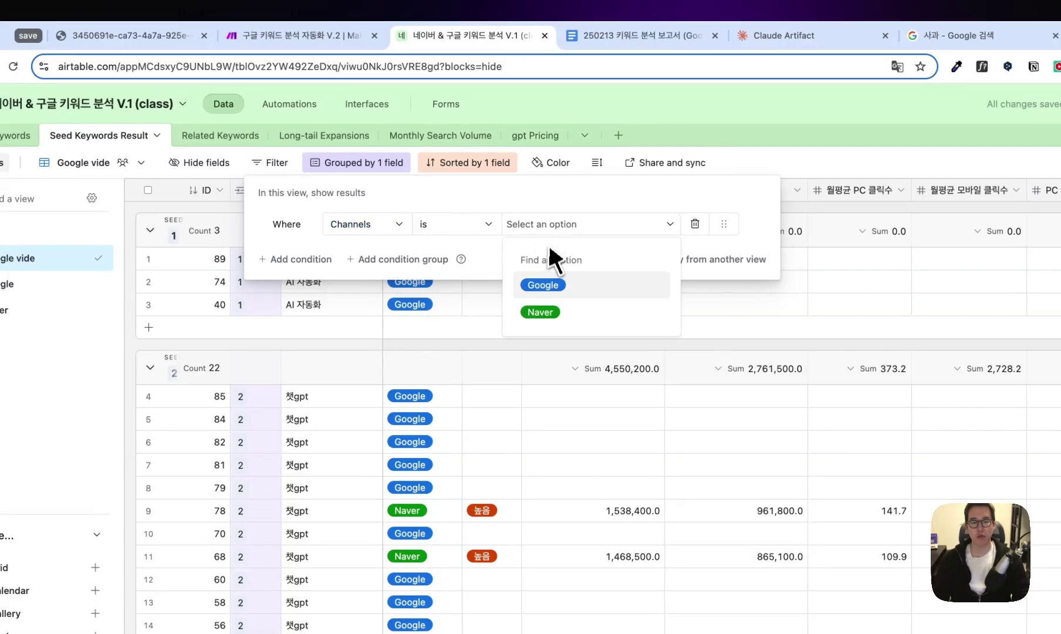
left_click(546, 284)
left_click(559, 311)
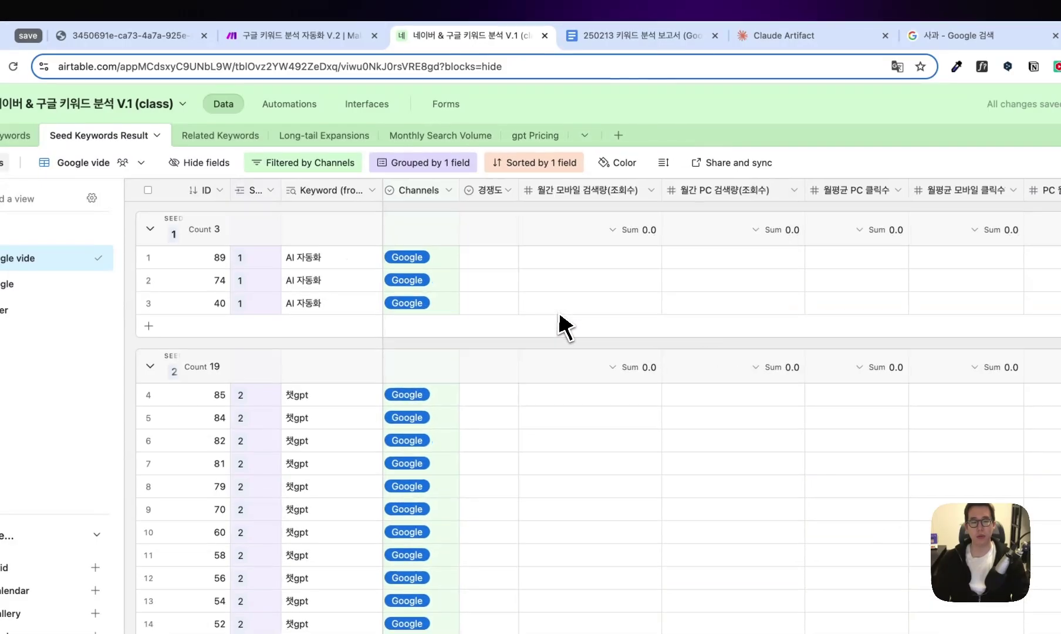
- Hide the eight Korean metric columns from 경쟁도 through 페이지 노출 깊이
left_click(490, 257)
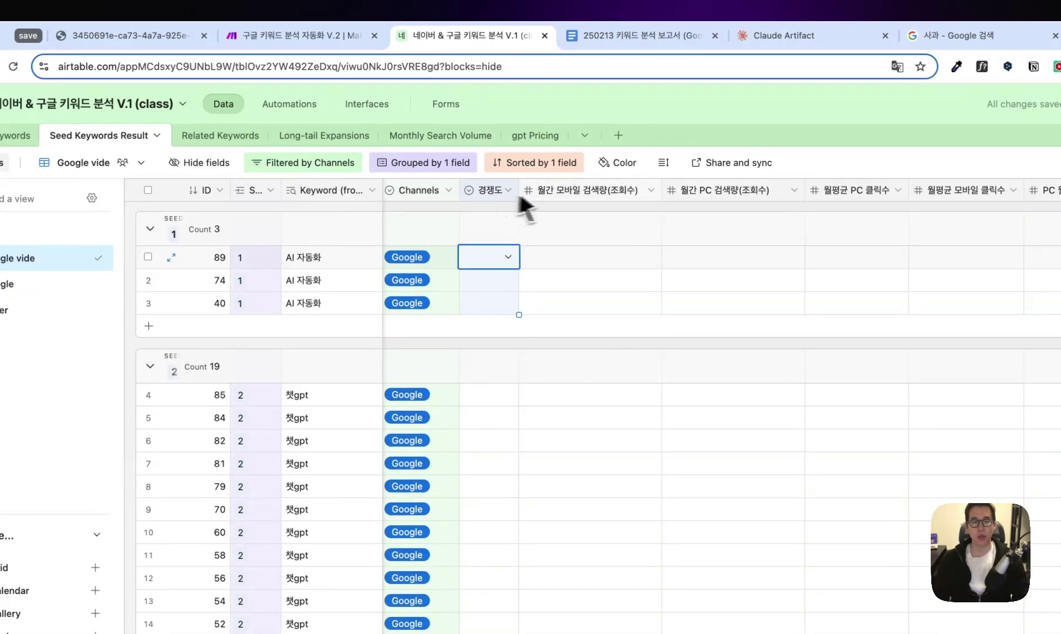
scroll(587, 212, "right", 3)
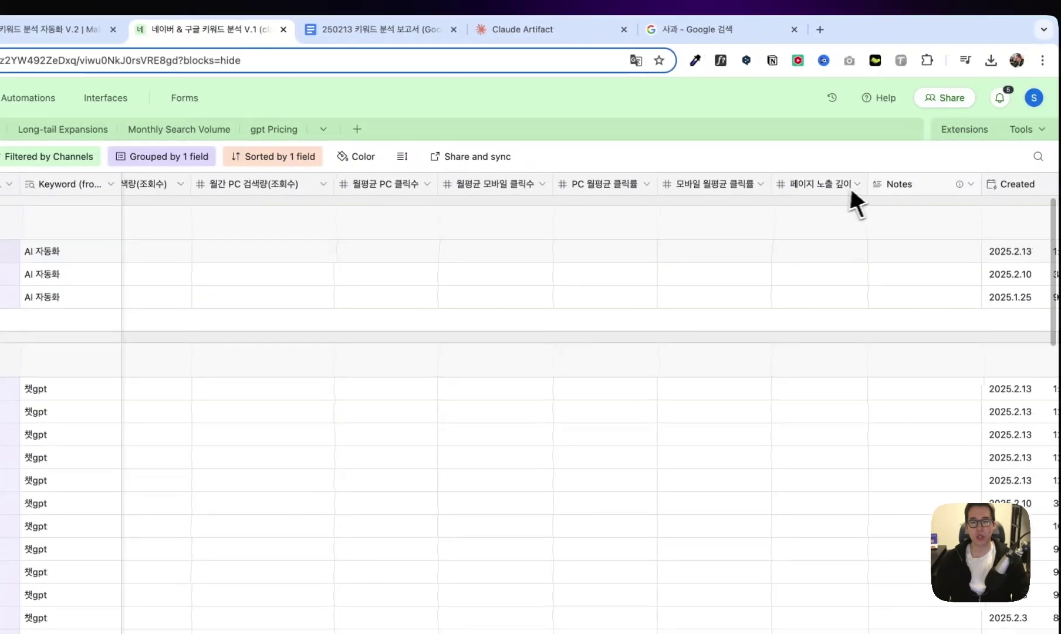
left_click(833, 187, "shift")
right_click(820, 185)
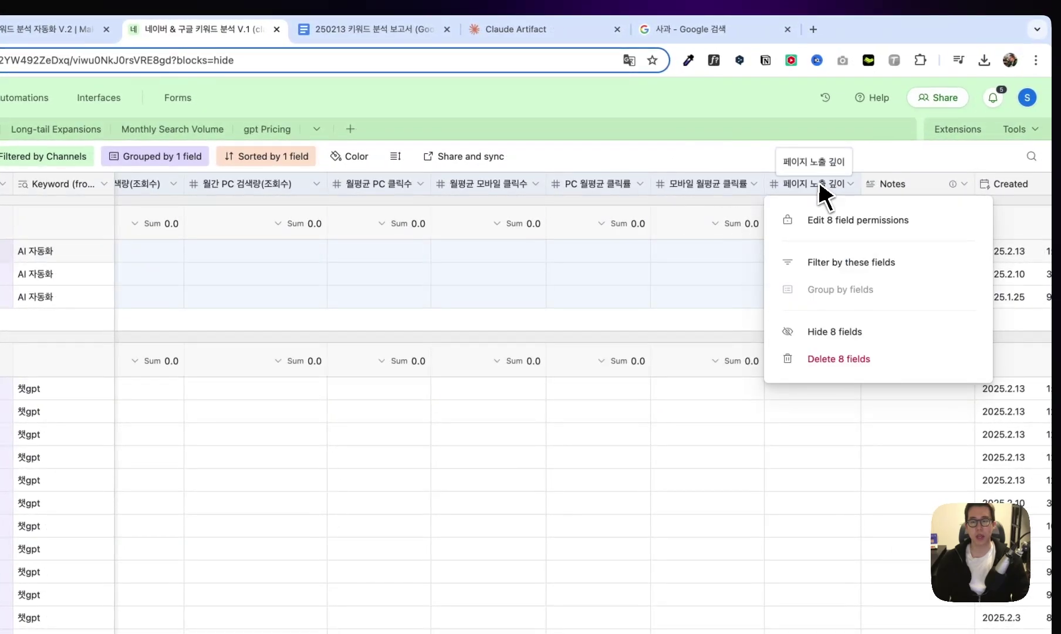
left_click(807, 331)
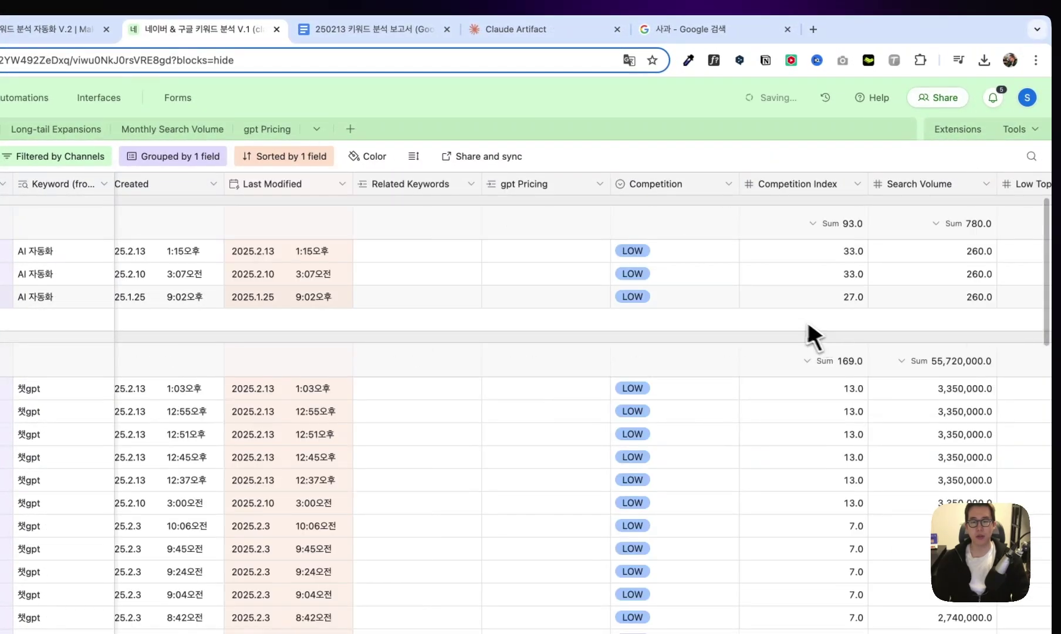
- Move the Competition through CPC columns beside Keyword and narrow the Competition, index, volume and bid columns
left_click_drag(675, 251, 675, 296)
scroll(661, 201, "right", 10)
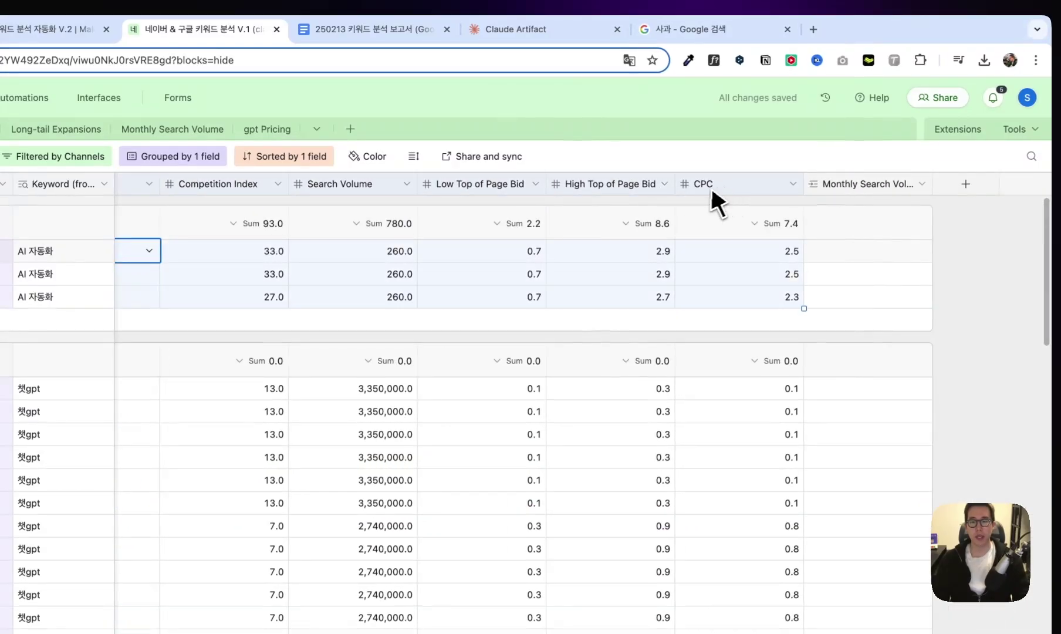
scroll(713, 204, "left", 5)
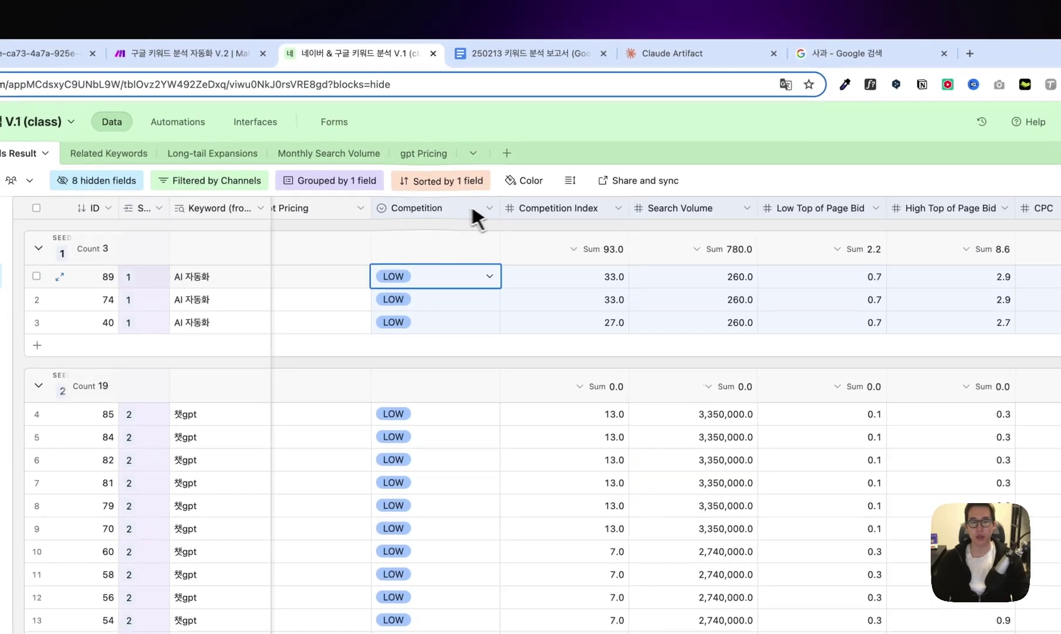
scroll(470, 204, "left", 5)
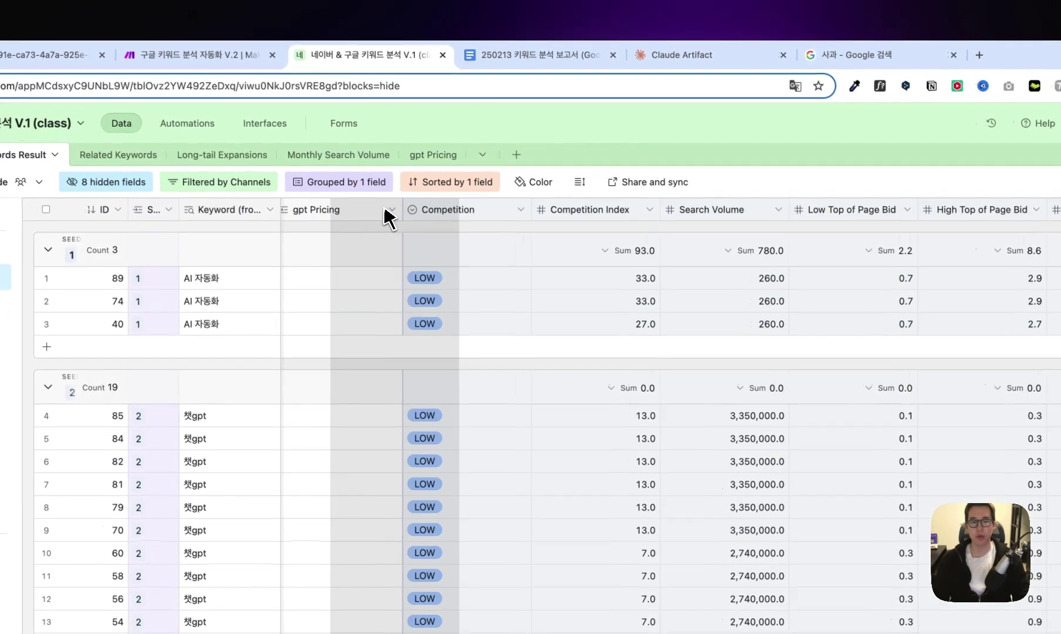
left_click_drag(384, 209, 298, 213)
left_click_drag(413, 220, 347, 226)
left_click_drag(471, 215, 426, 225)
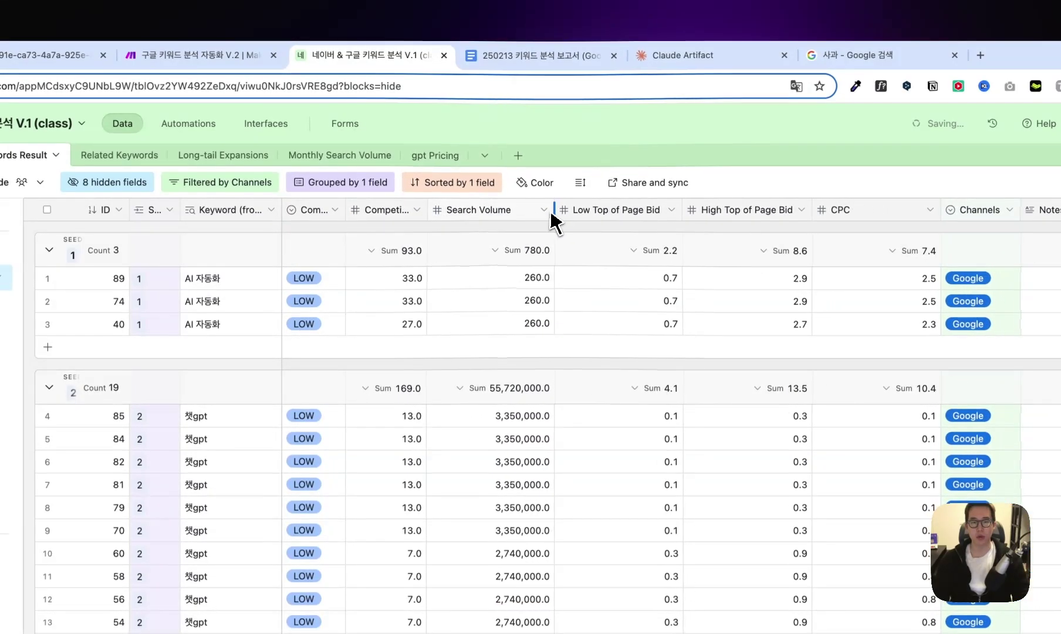
left_click_drag(552, 220, 524, 218)
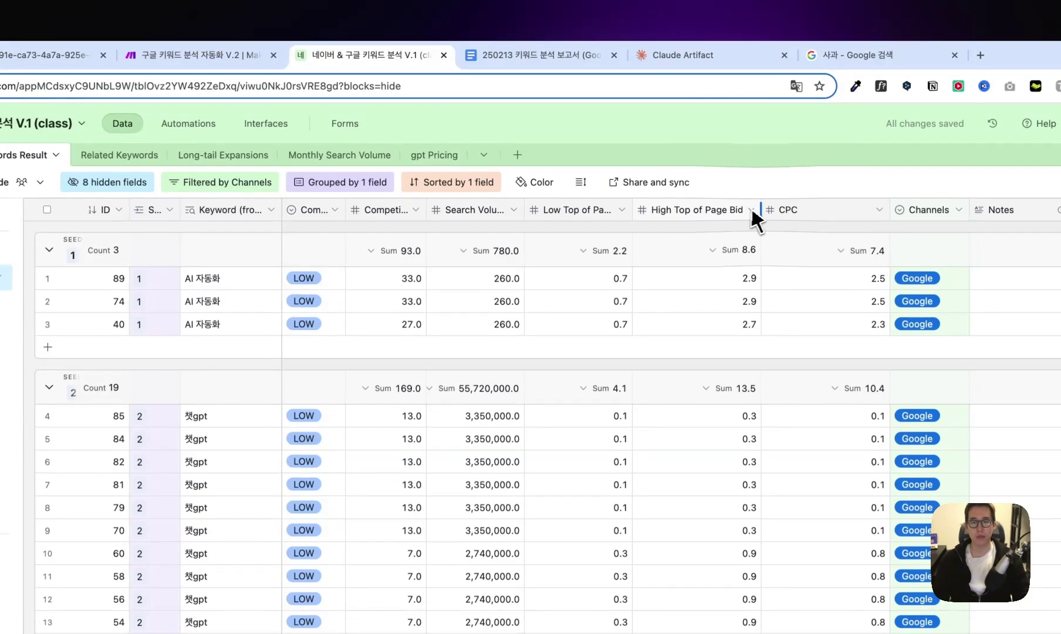
left_click_drag(760, 209, 736, 211)
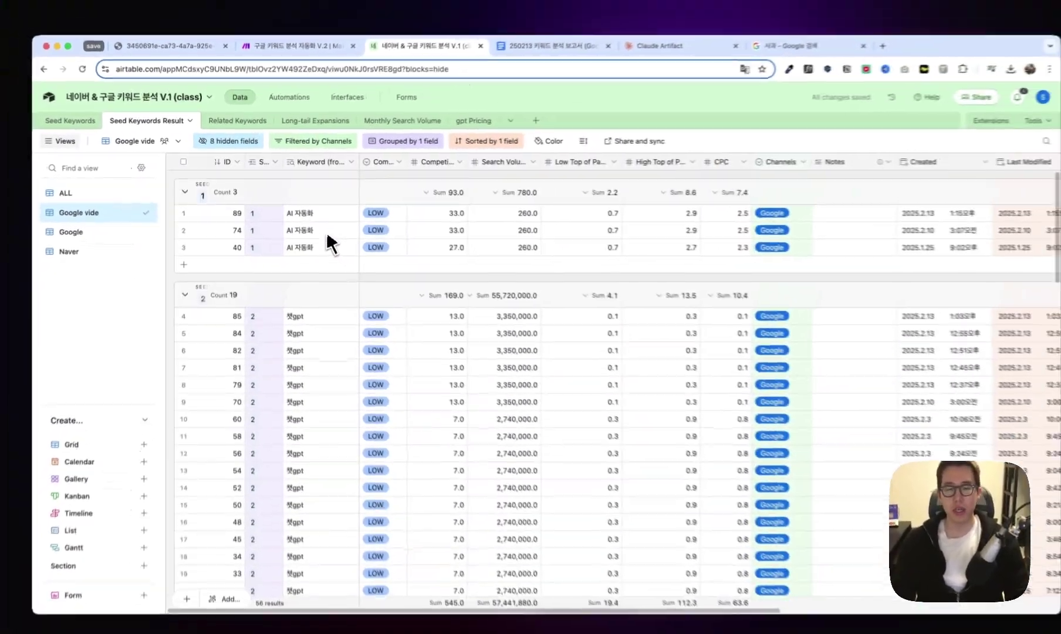
scroll(331, 241, "down", 15)
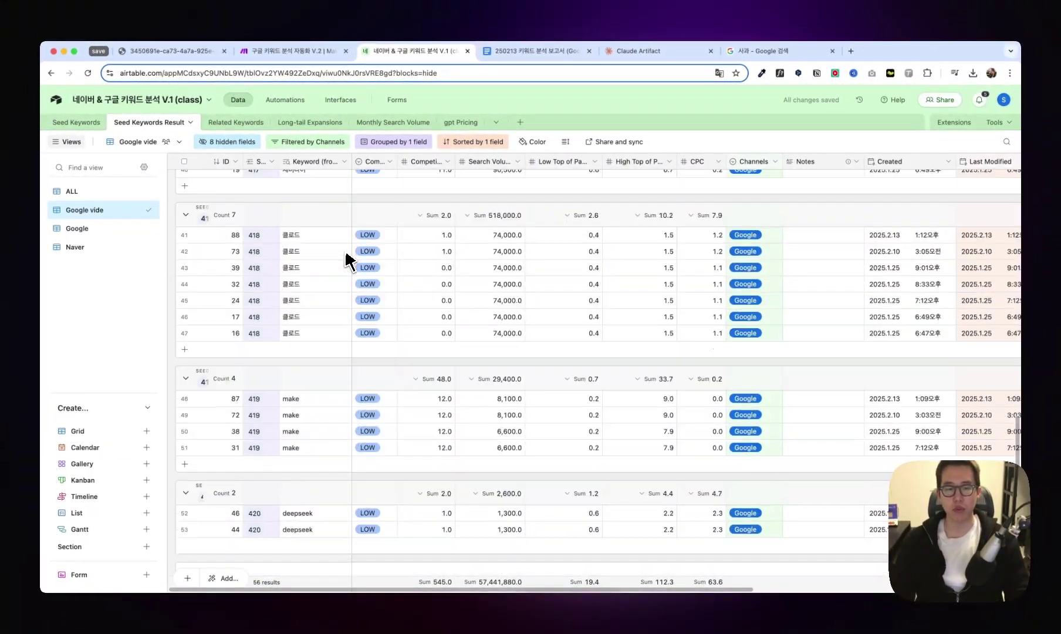
scroll(346, 257, "down", 8)
left_click(238, 123)
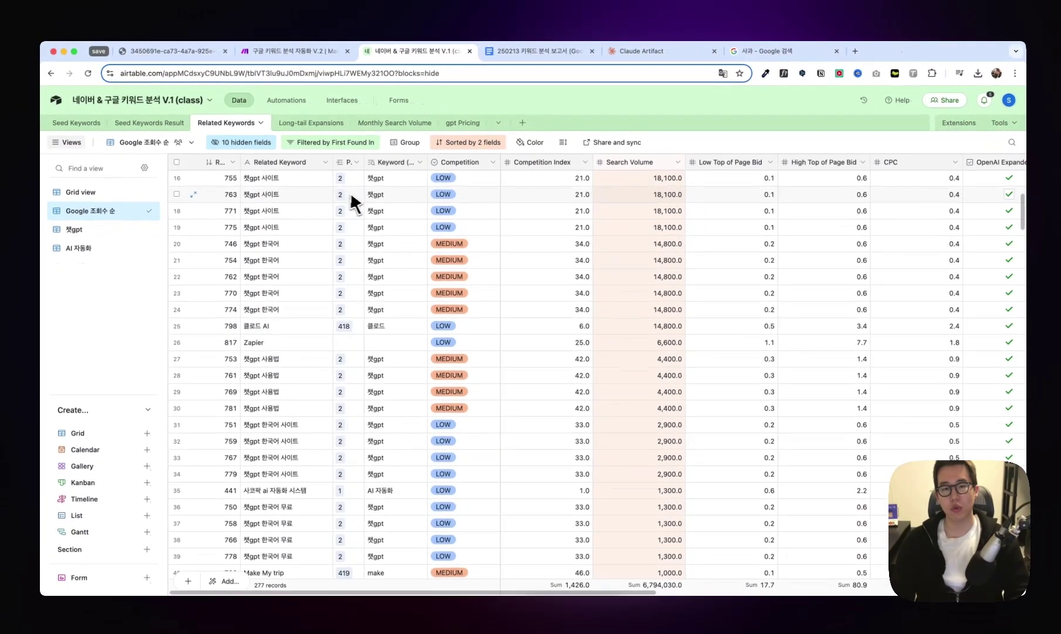
- Switch Related Keywords to Grid view and scan its columns, including First Found In
scroll(786, 316, "right", 5)
scroll(627, 242, "right", 5)
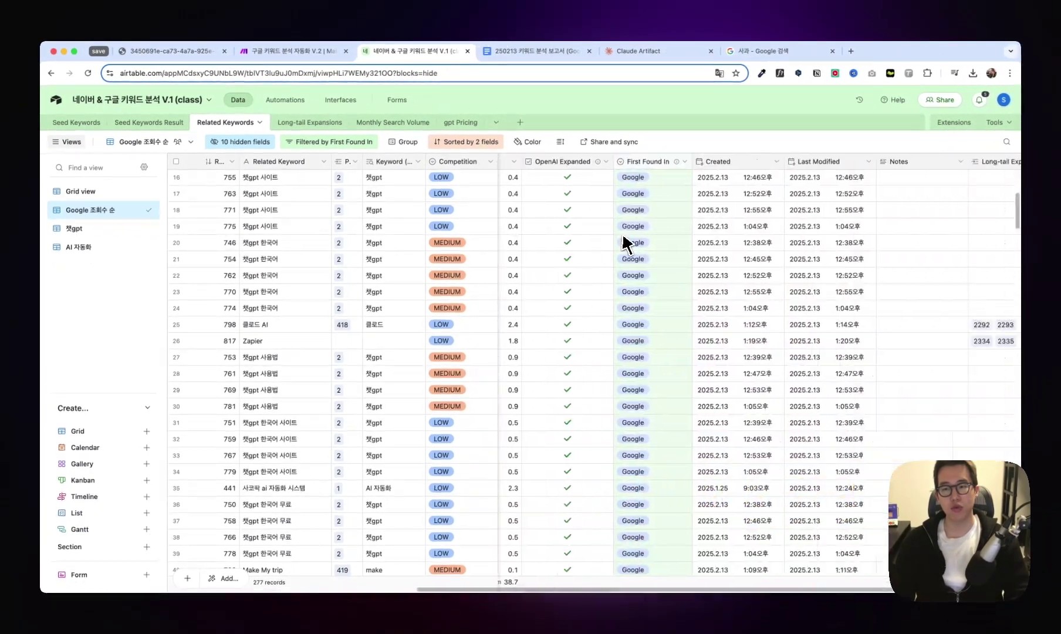
scroll(627, 242, "left", 8)
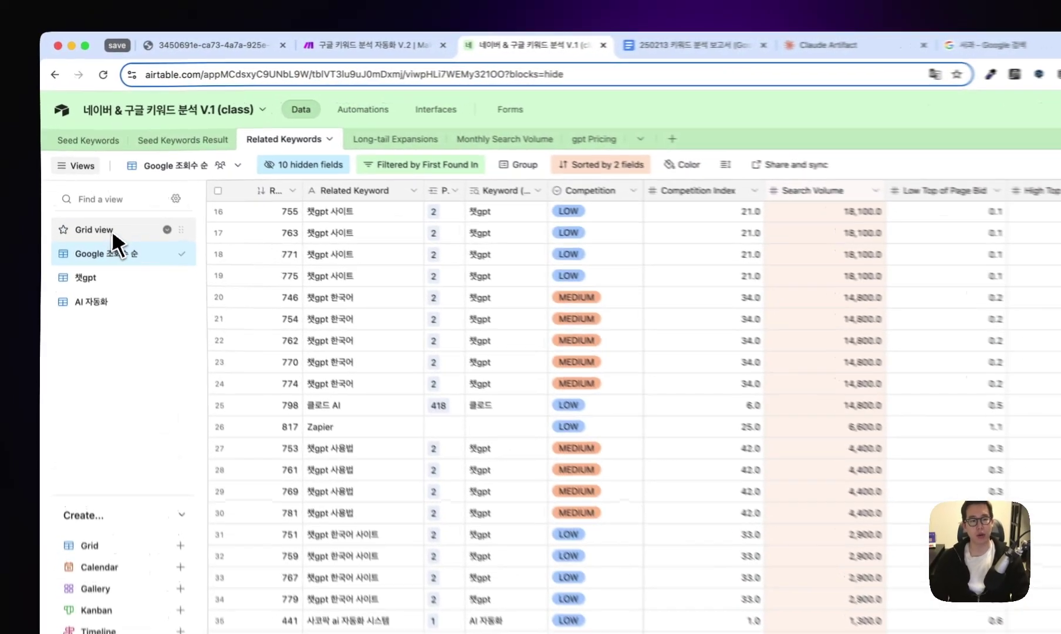
left_click(85, 192)
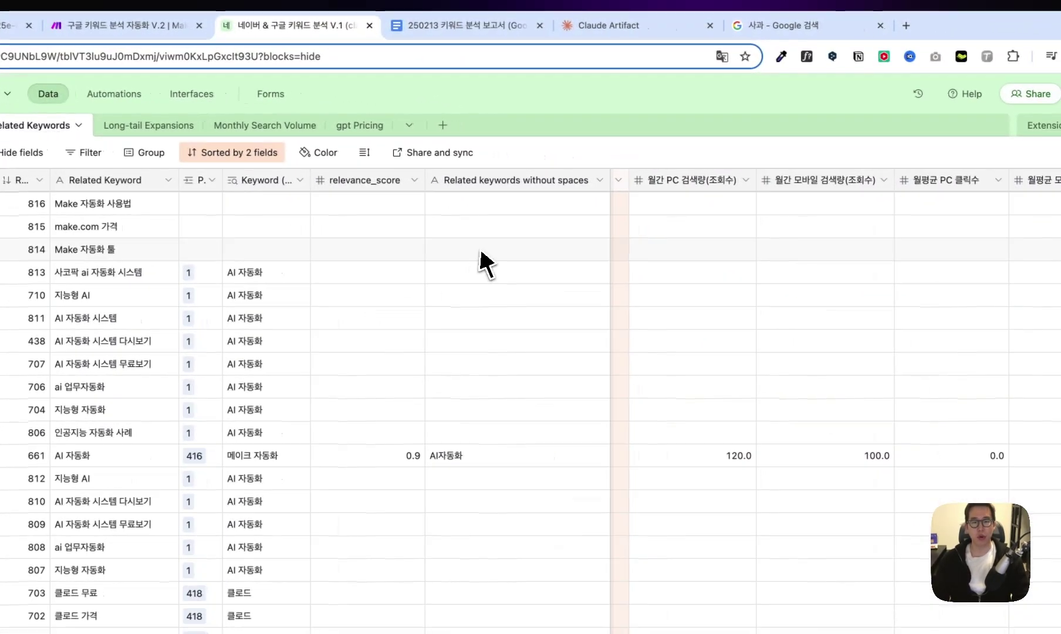
scroll(757, 262, "left", 1)
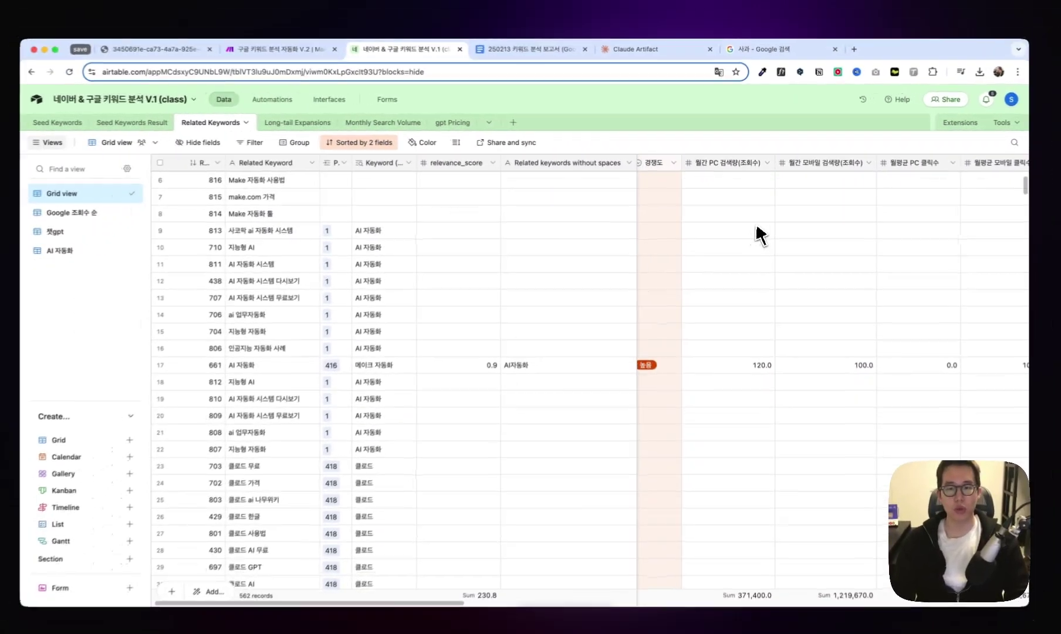
scroll(734, 175, "right", 3)
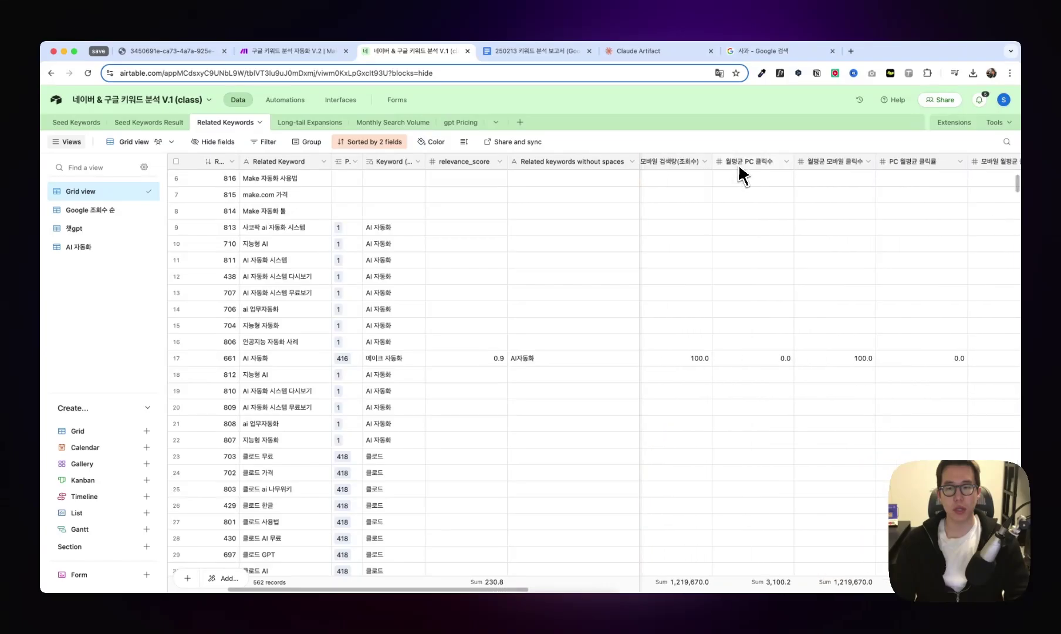
scroll(741, 166, "right", 4)
scroll(743, 166, "left", 2)
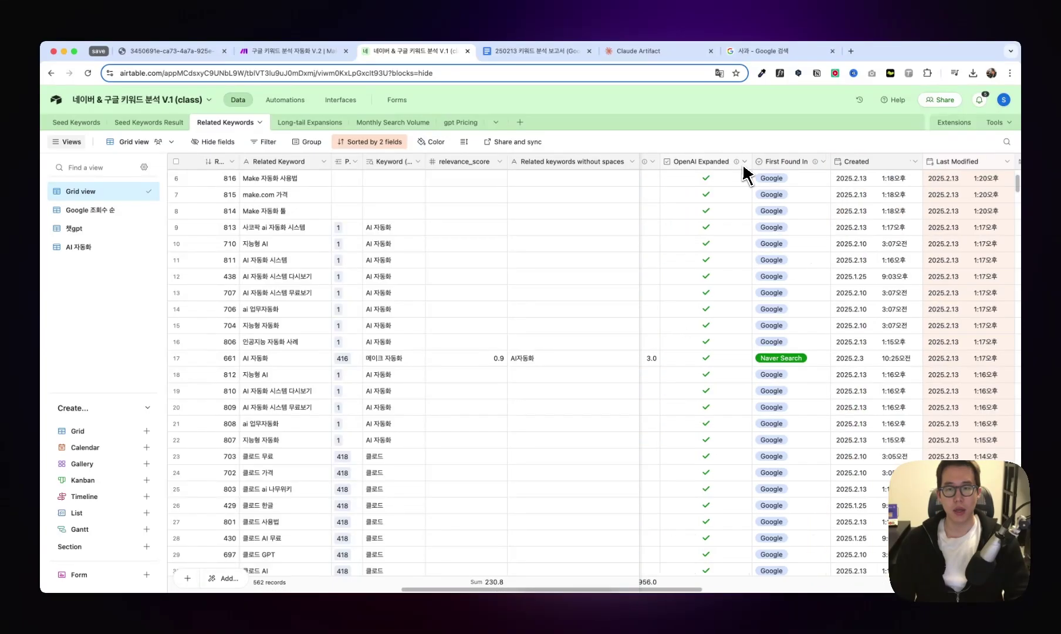
left_click(774, 163)
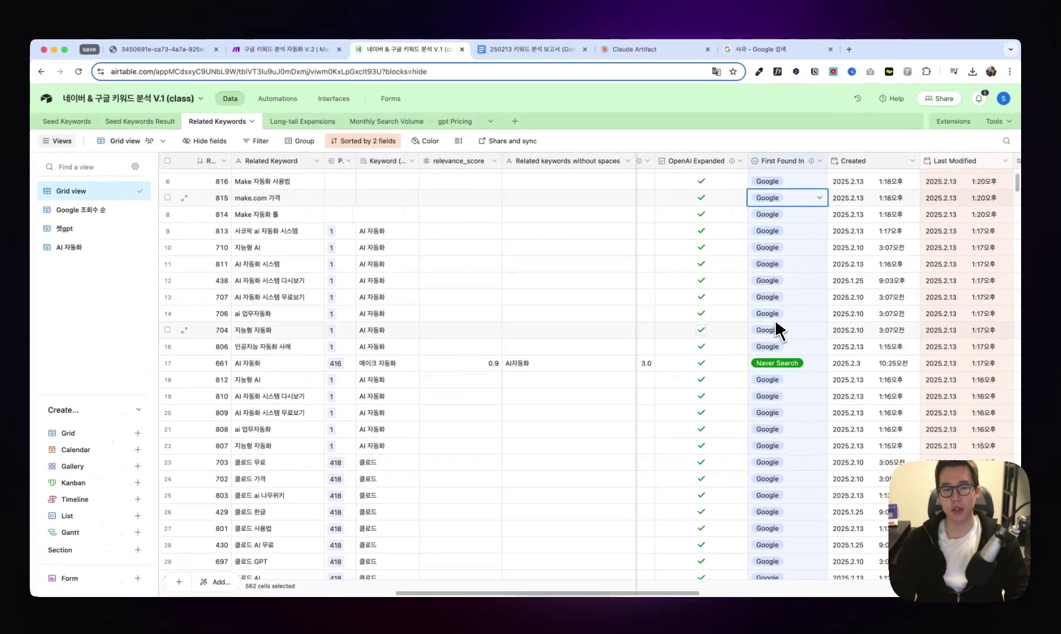
scroll(674, 361, "right", 3)
scroll(773, 320, "right", 5)
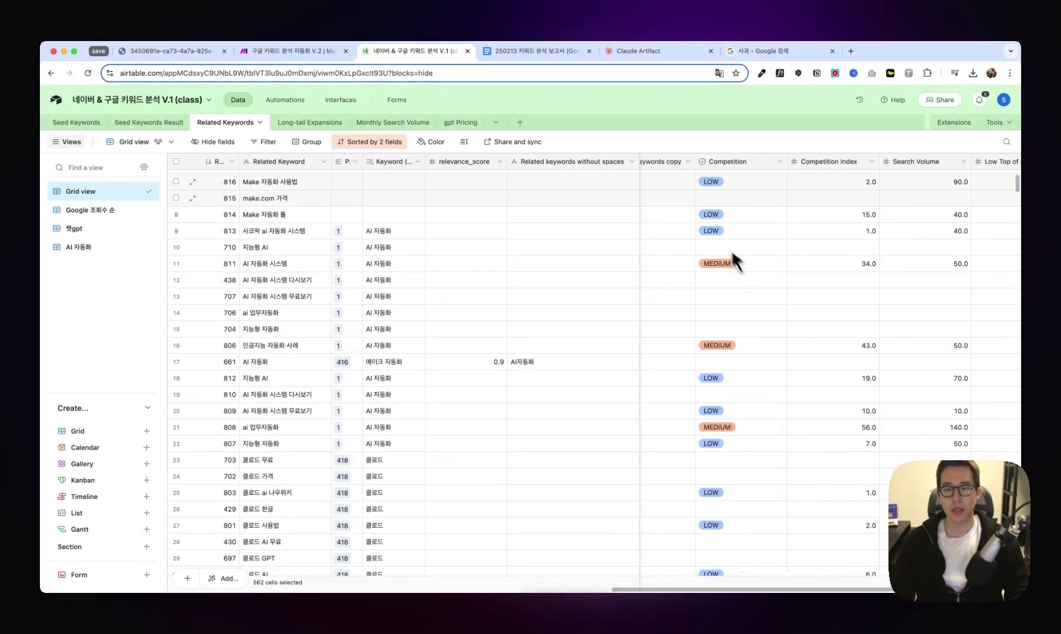
scroll(708, 180, "left", 1)
- Review the settings of the Competition, Competition Index, Search Volume, Low/High Top of Page Bid and CPC fields
left_click(712, 162)
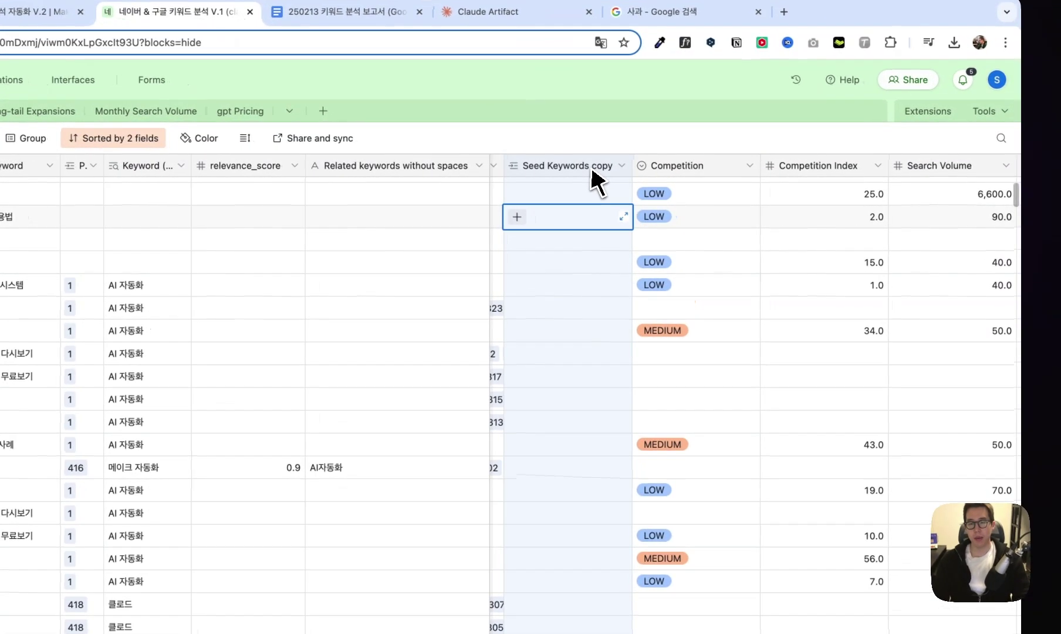
double_click(682, 168)
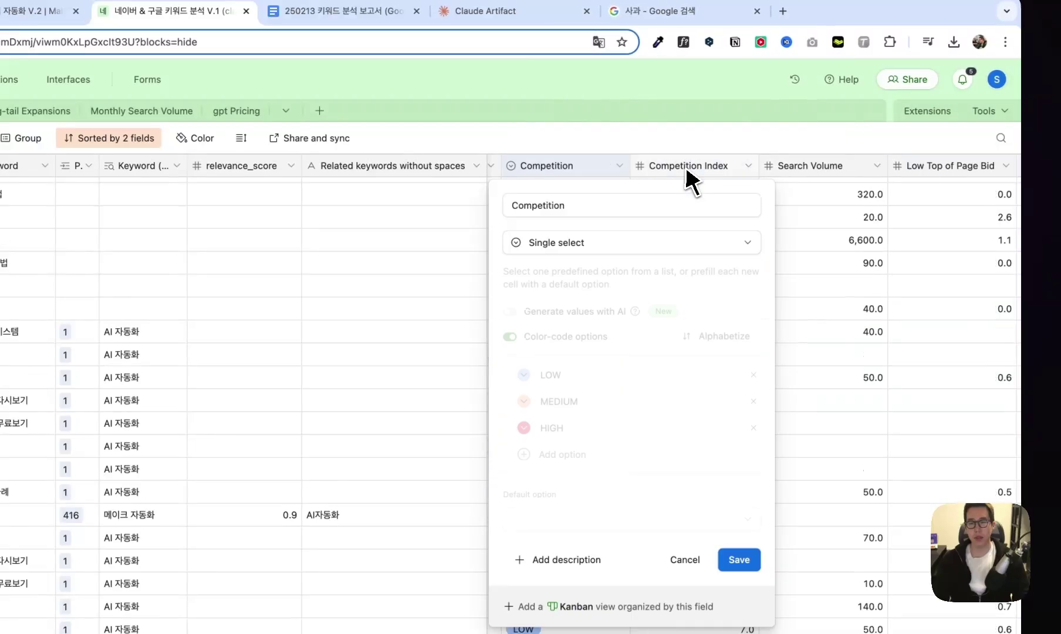
key("Escape")
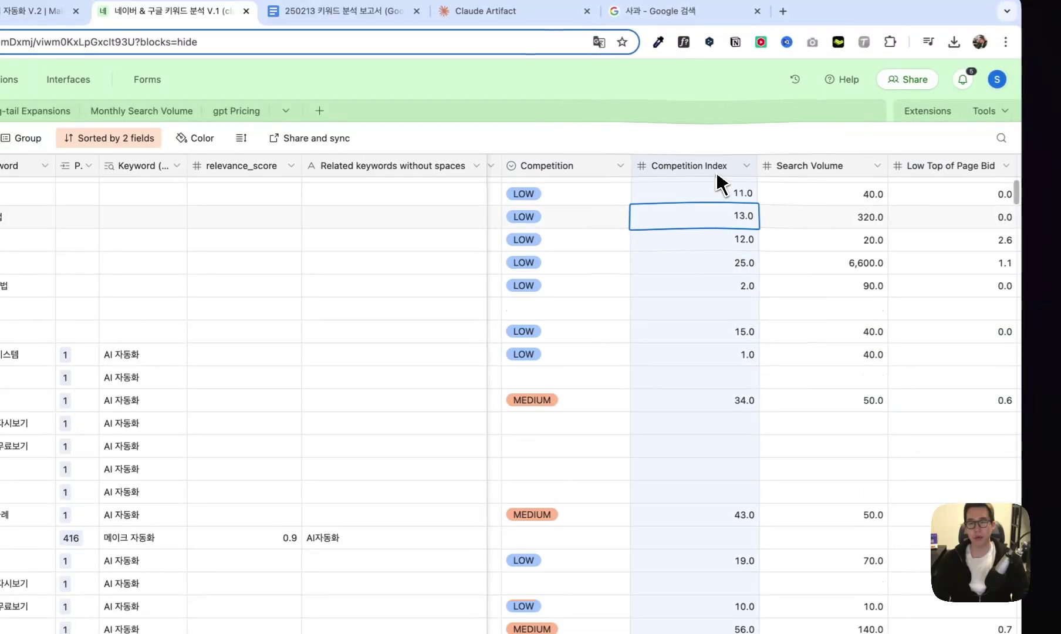
double_click(716, 169)
double_click(661, 168)
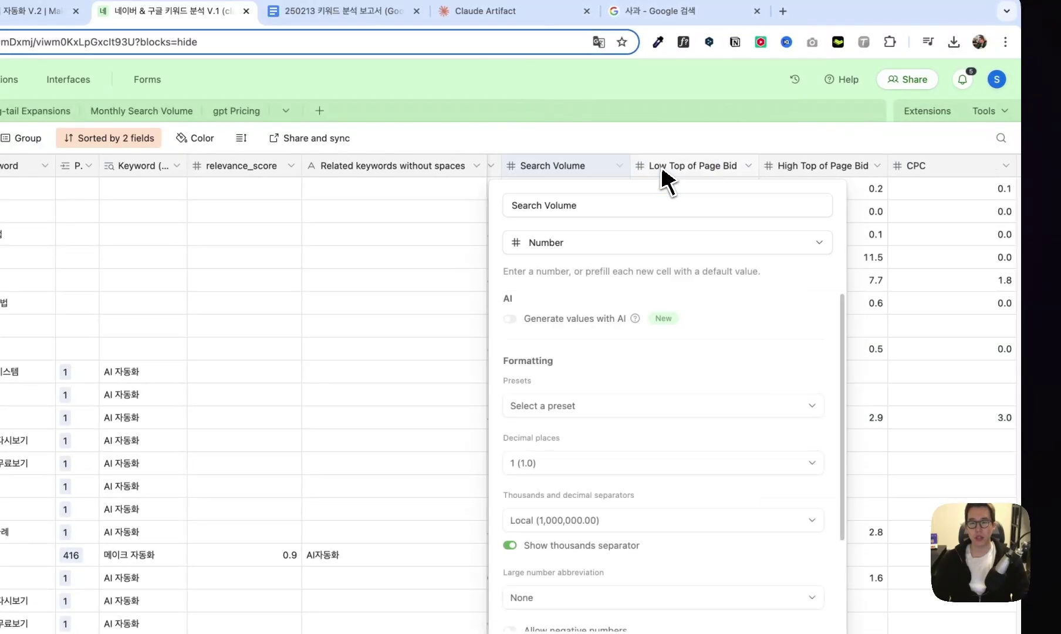
double_click(681, 167)
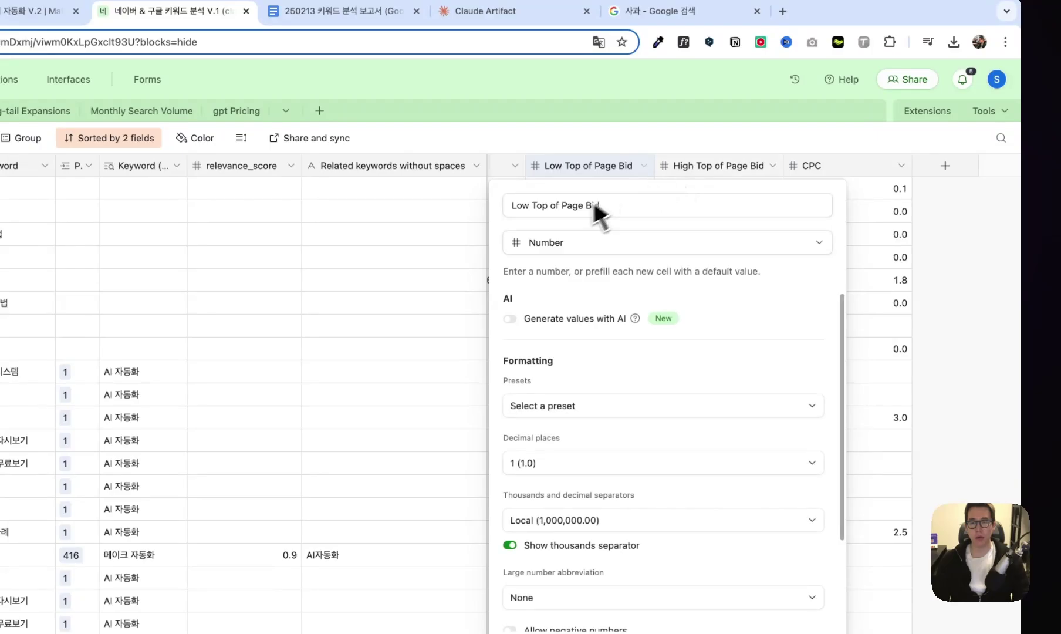
key("Escape")
double_click(703, 168)
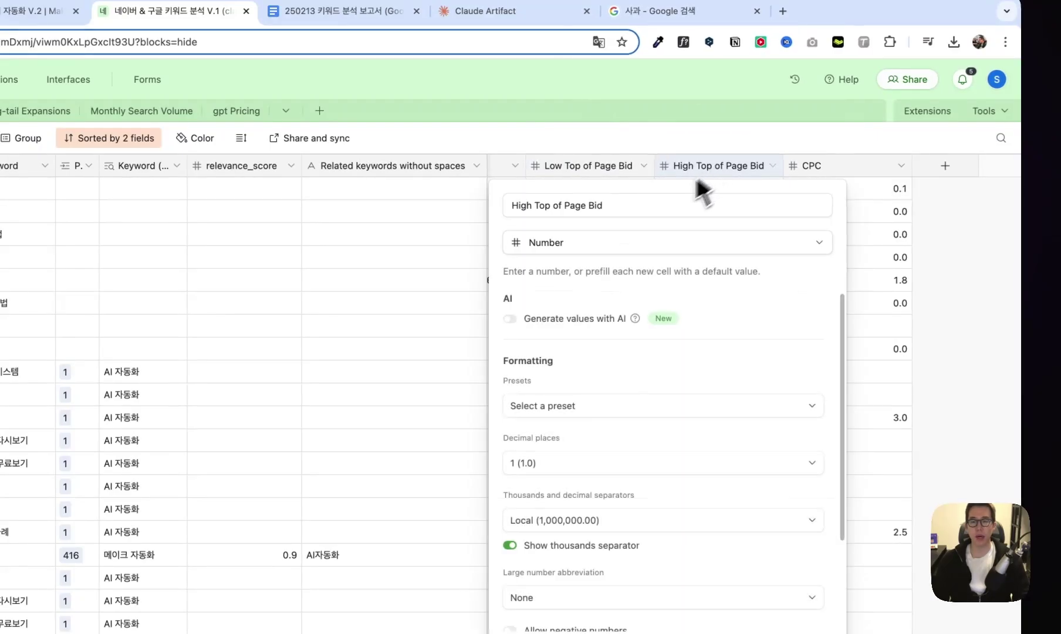
key("Escape")
double_click(810, 170)
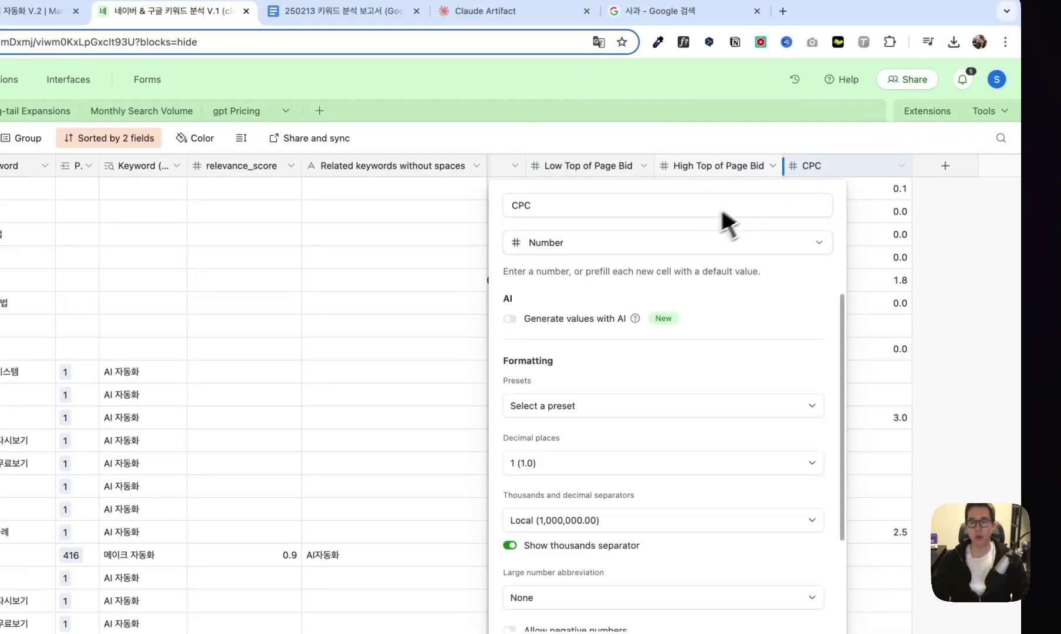
key("Escape")
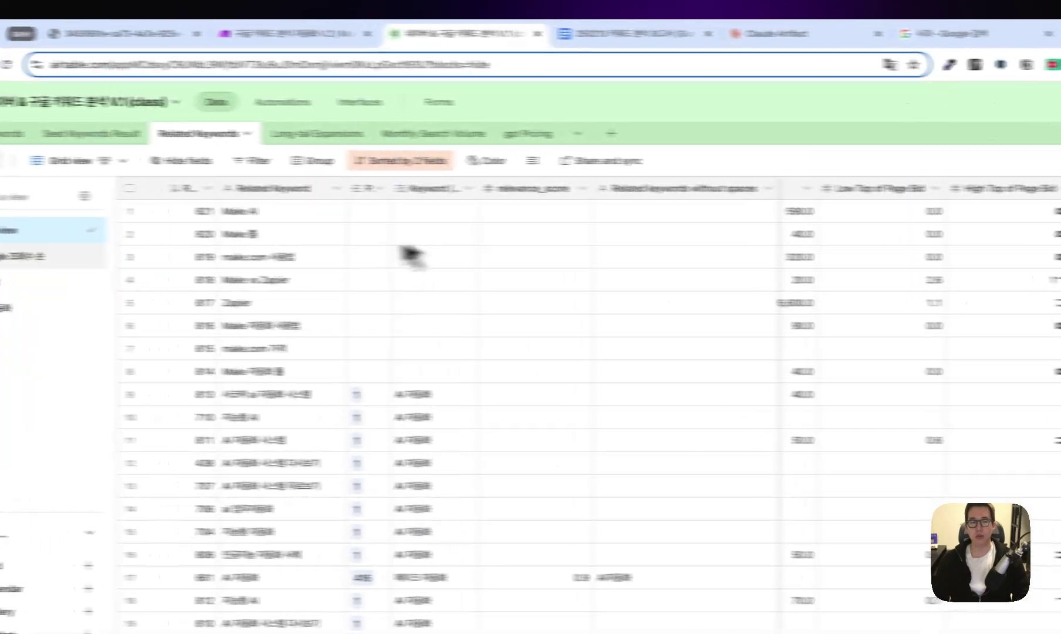
- Duplicate the Grid view and rename the copy Google View
left_click(147, 257)
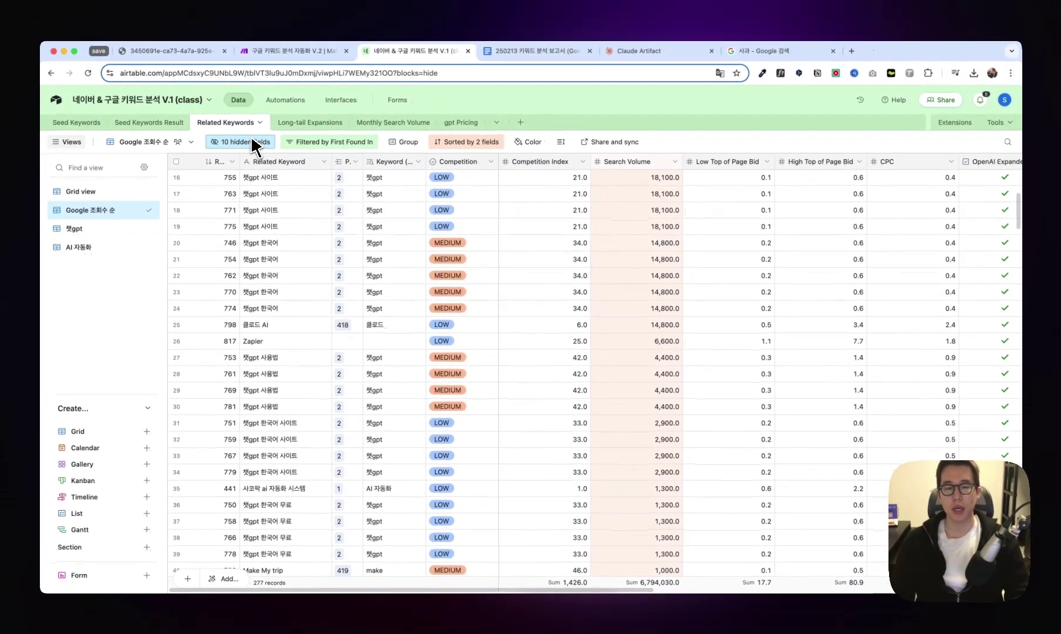
right_click(94, 193)
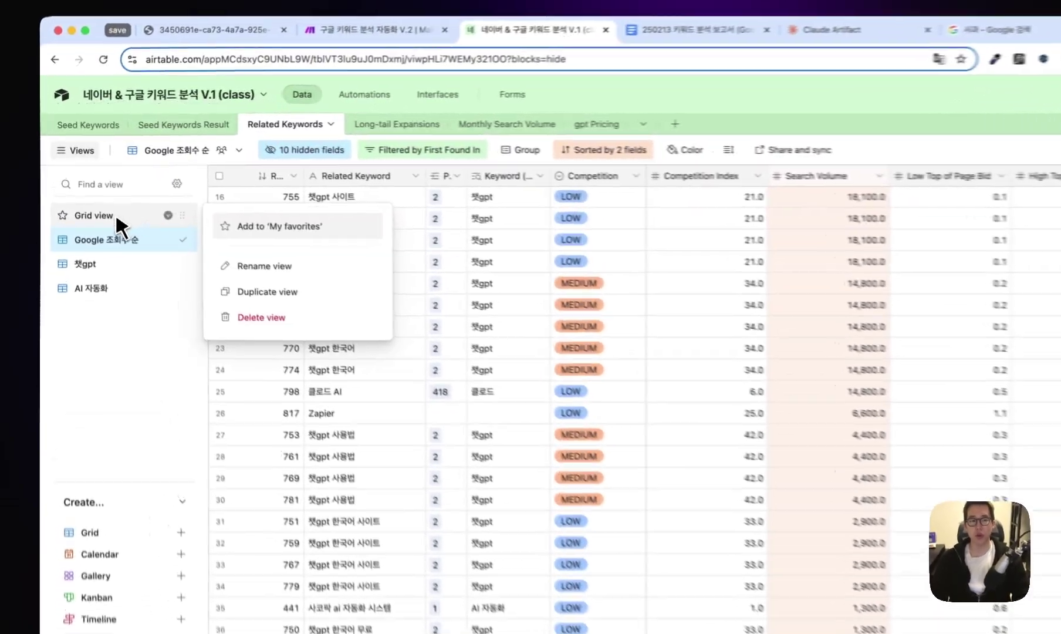
left_click(223, 250)
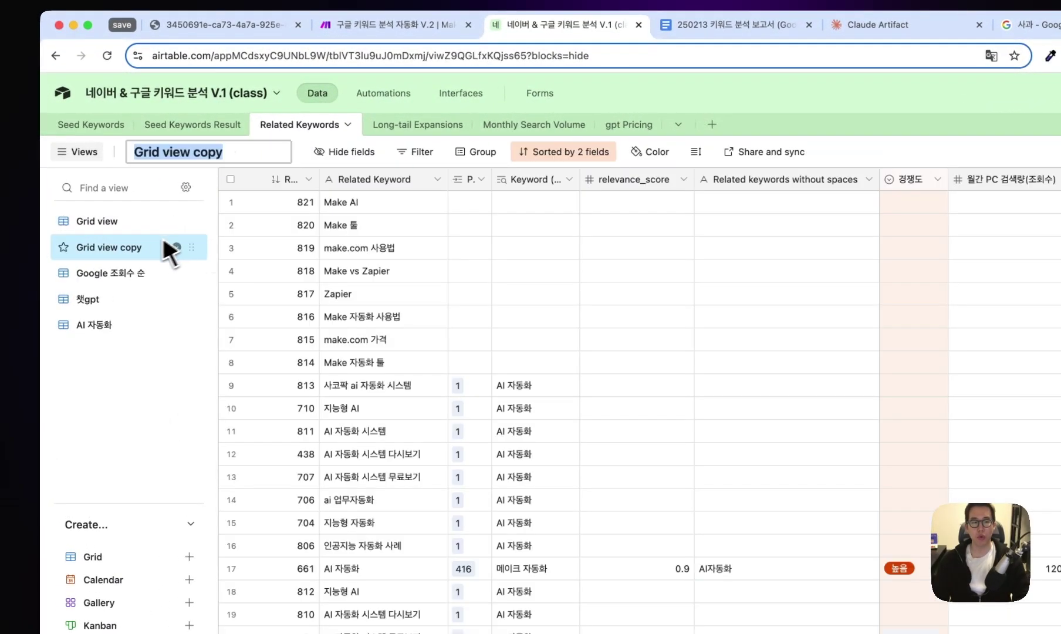
double_click(138, 248)
type("Google Viu")
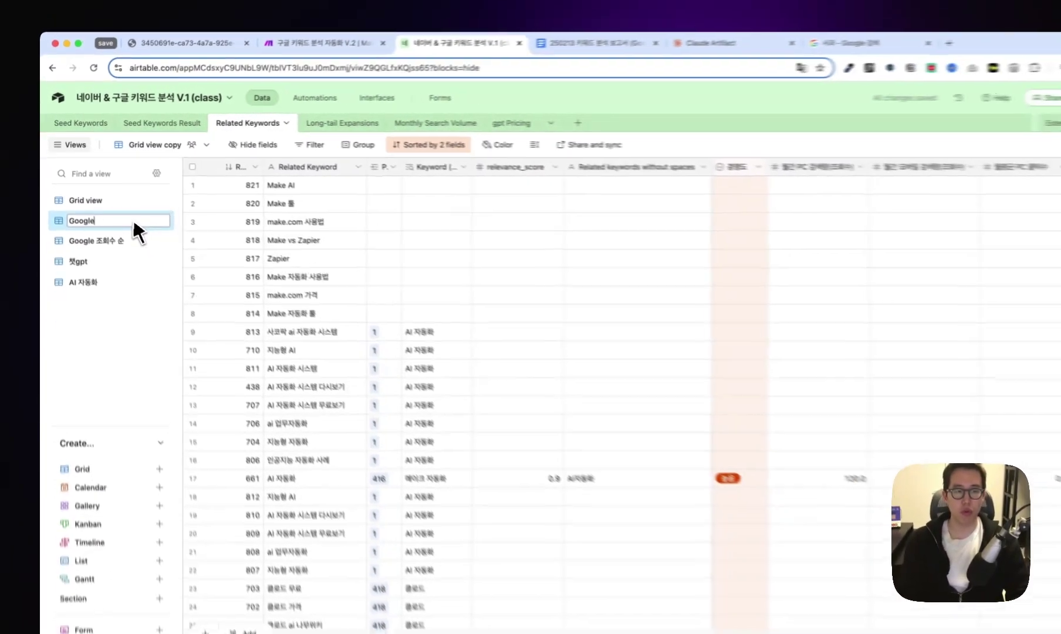
key("BackSpace")
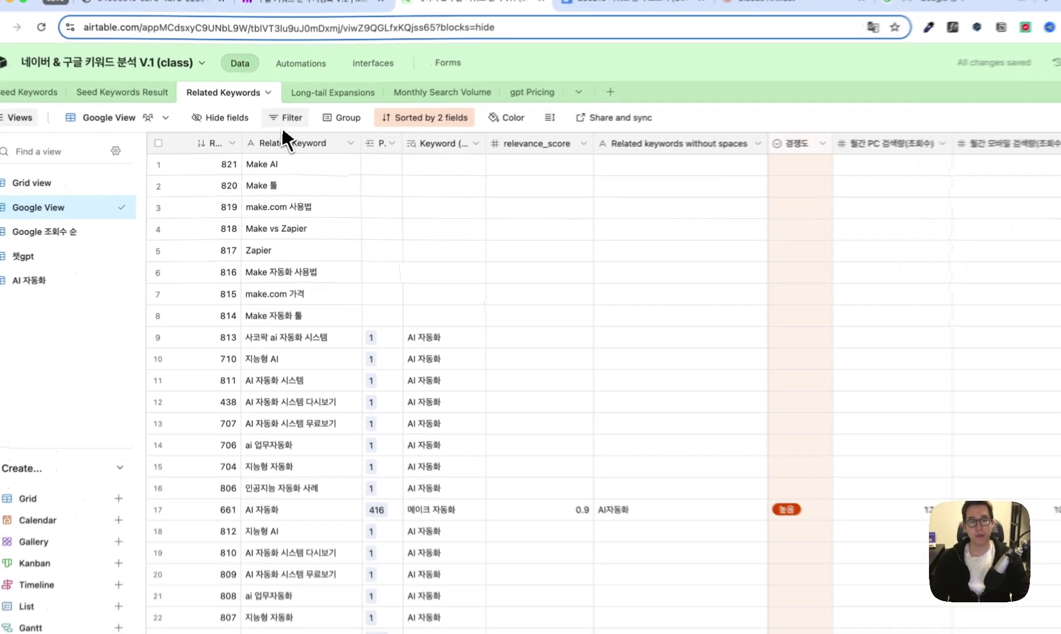
- Filter Google View to records whose First Found In is Google
left_click(274, 142)
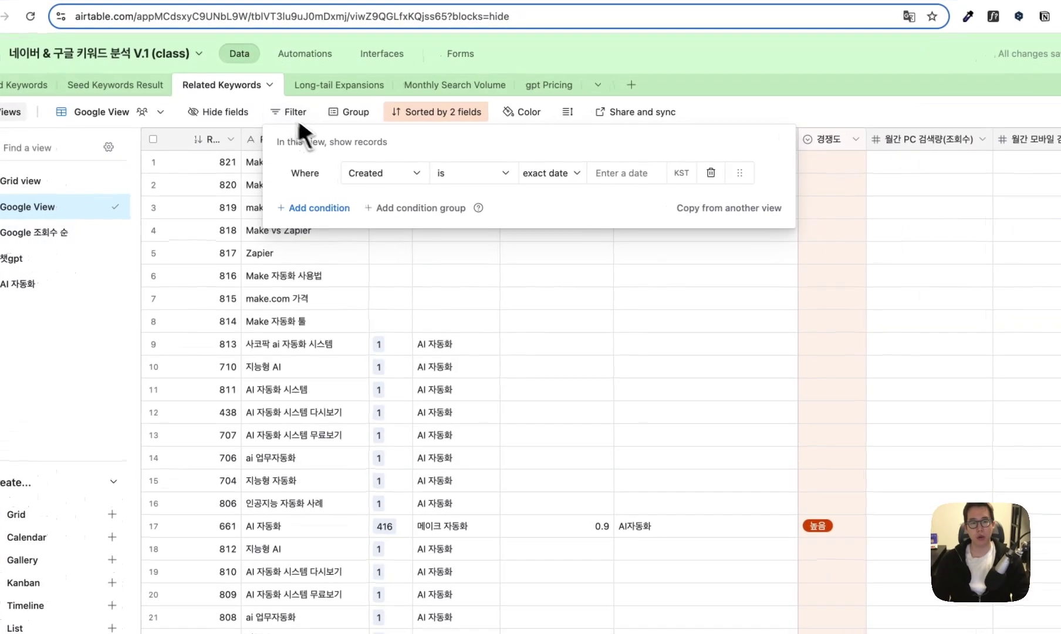
left_click(332, 180)
left_click(404, 336)
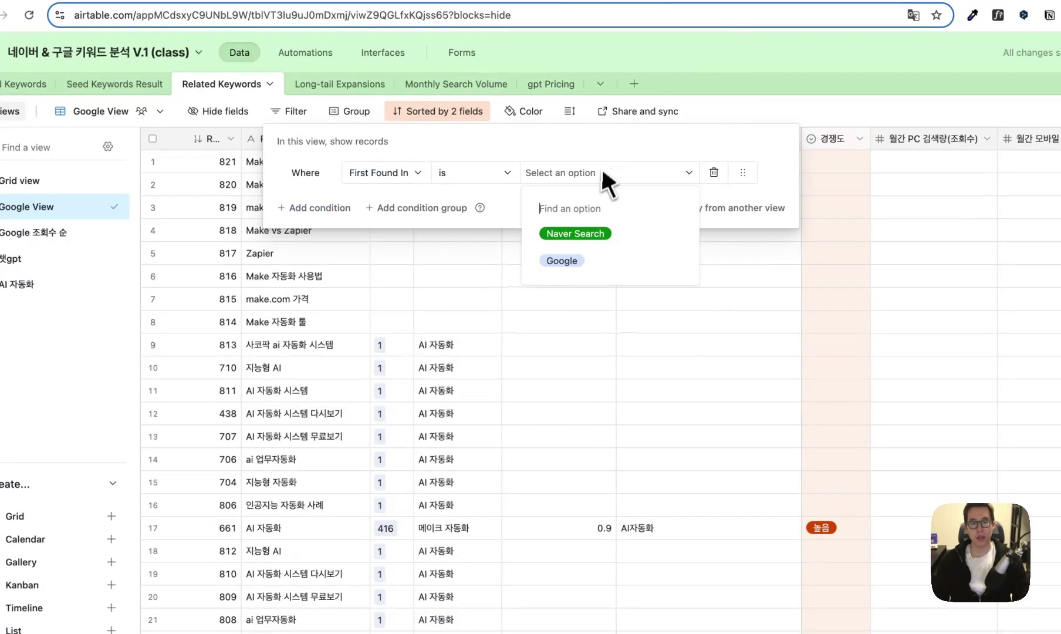
left_click(581, 259)
left_click(555, 280)
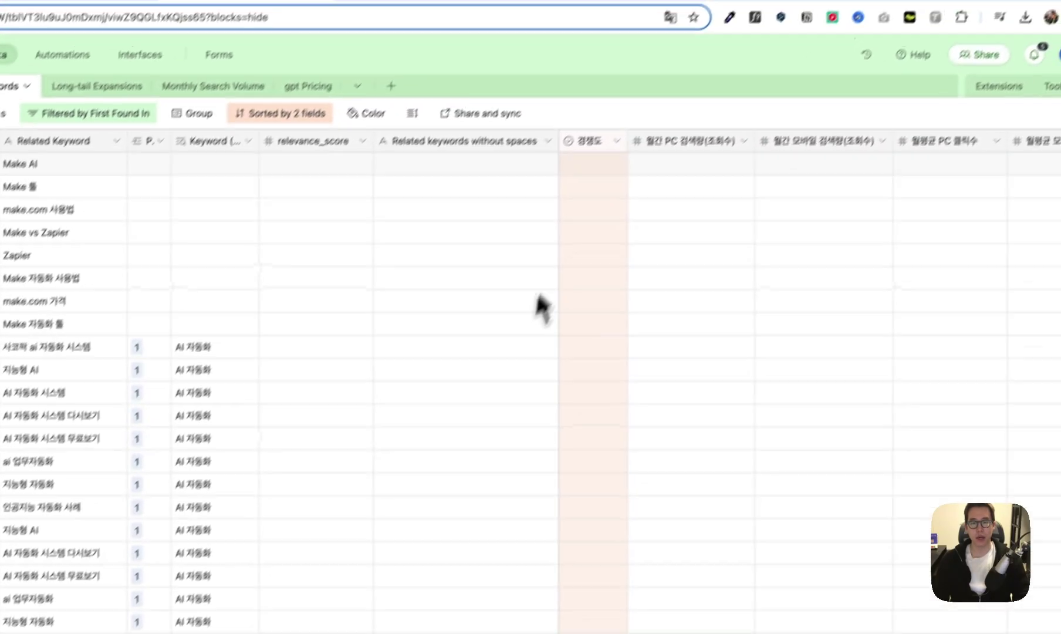
- Hide the eight Korean search-metric fields in Google View
scroll(602, 161, "right", 10)
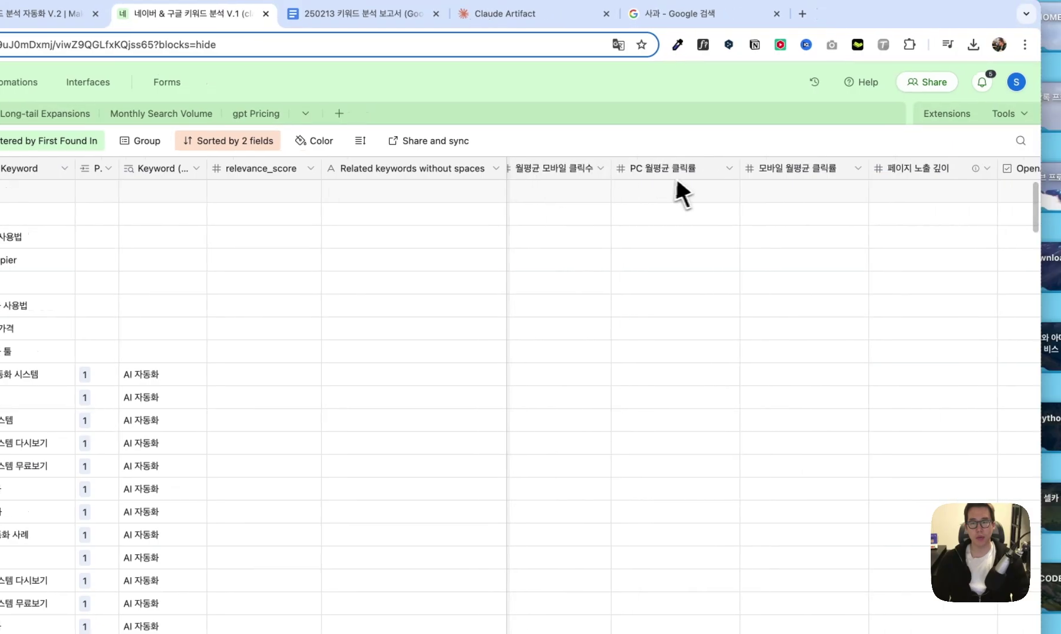
scroll(710, 194, "right", 2)
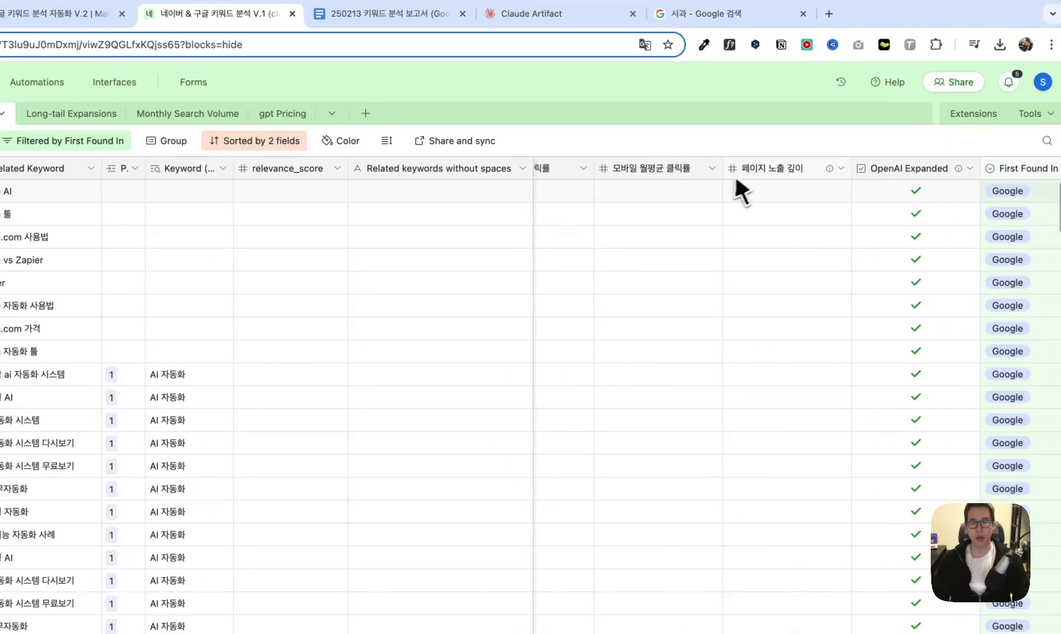
left_click(765, 170, "shift")
right_click(766, 171)
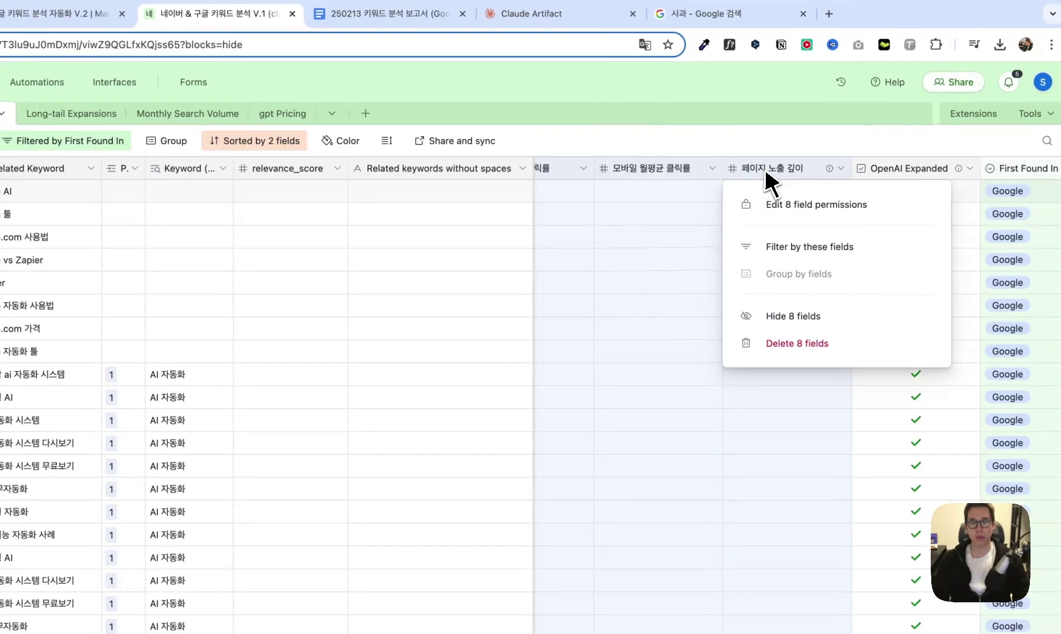
left_click(819, 319)
- Move the Competition metric columns left beside the keyword columns
scroll(549, 256, "right", 2)
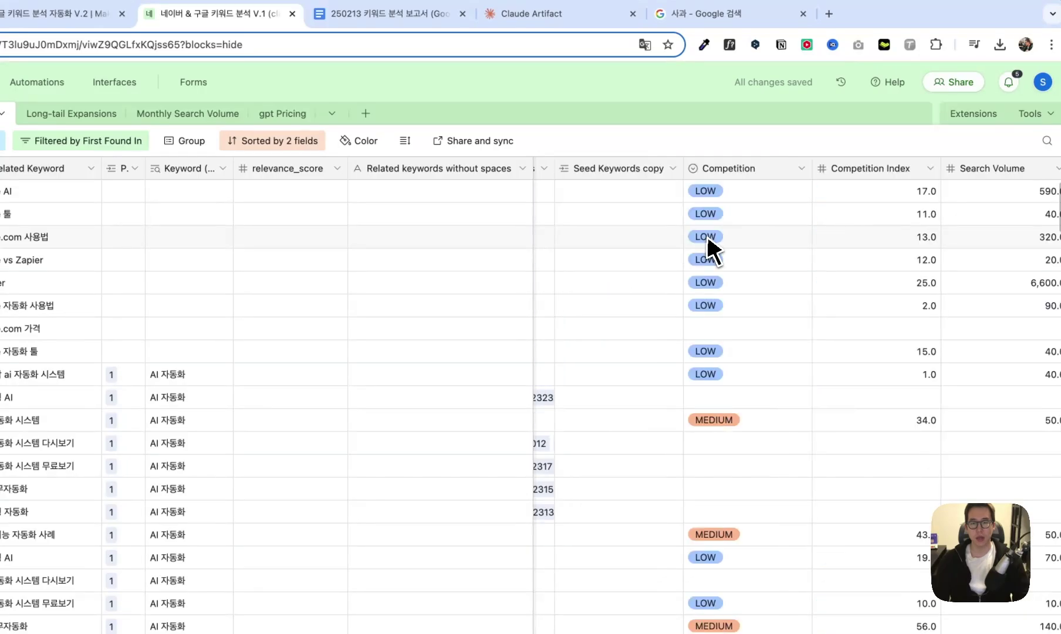
scroll(777, 190, "right", 5)
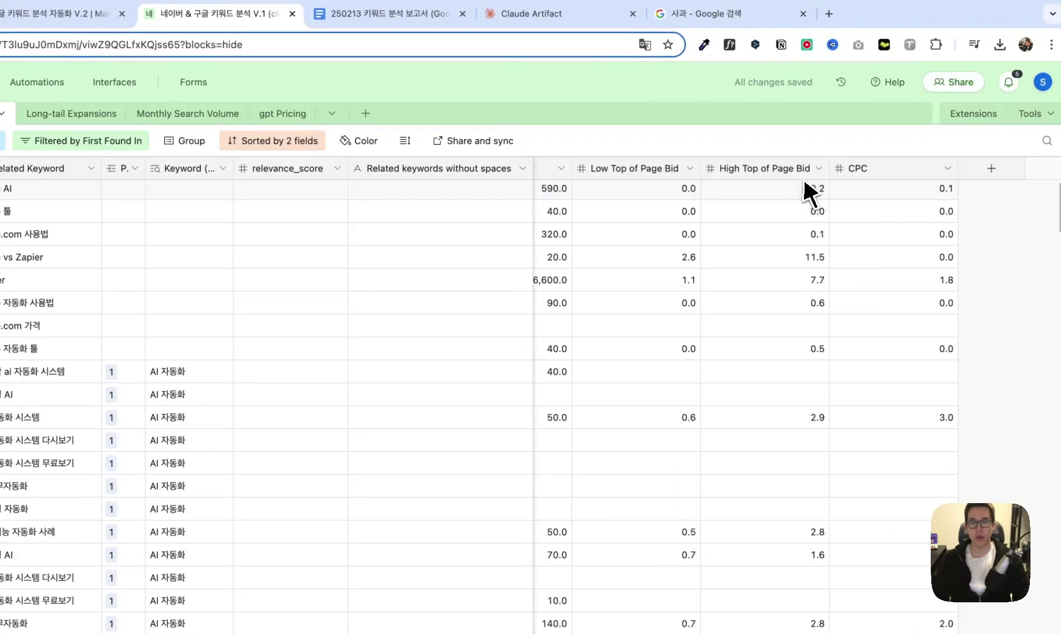
left_click(852, 170, "shift")
scroll(838, 209, "left", 8)
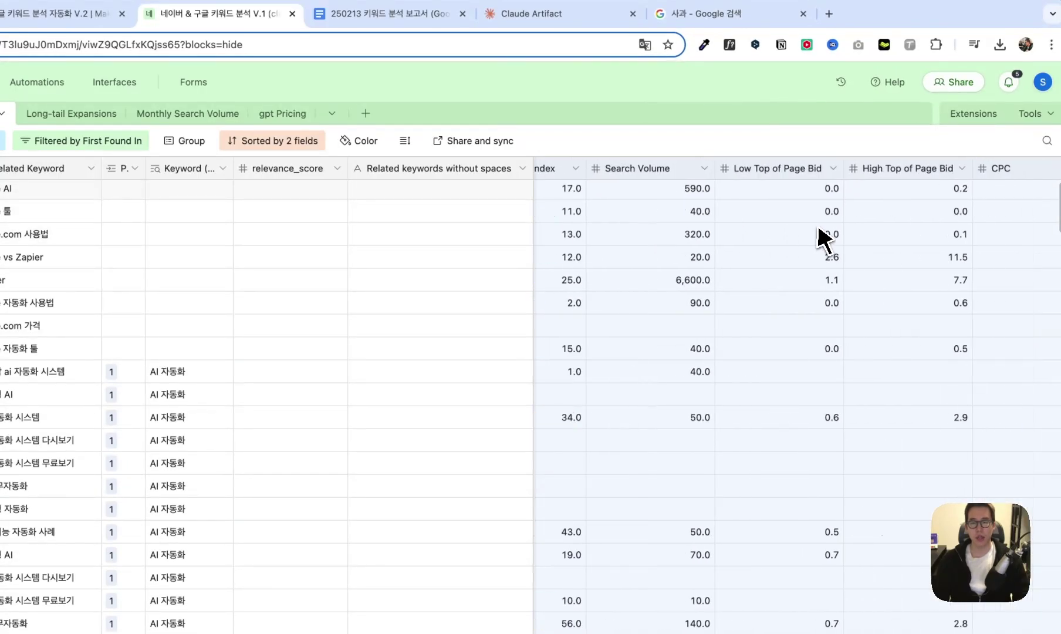
left_click_drag(695, 169, 543, 183)
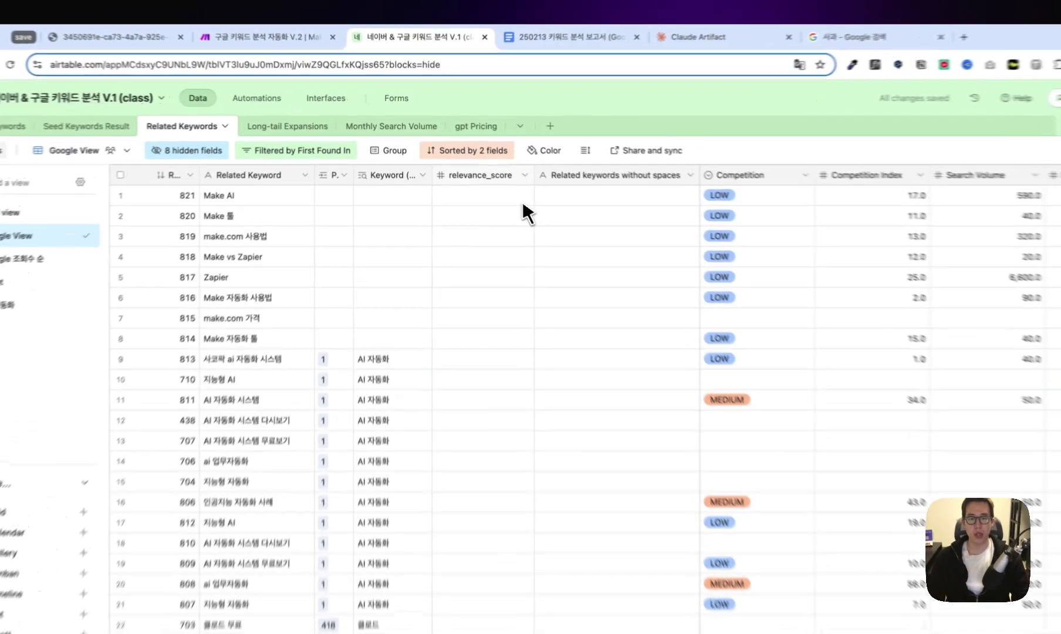
- Hide relevance_score and Related keywords without spaces, bringing the hidden total to 10
left_click(312, 176)
left_click(432, 174, "shift")
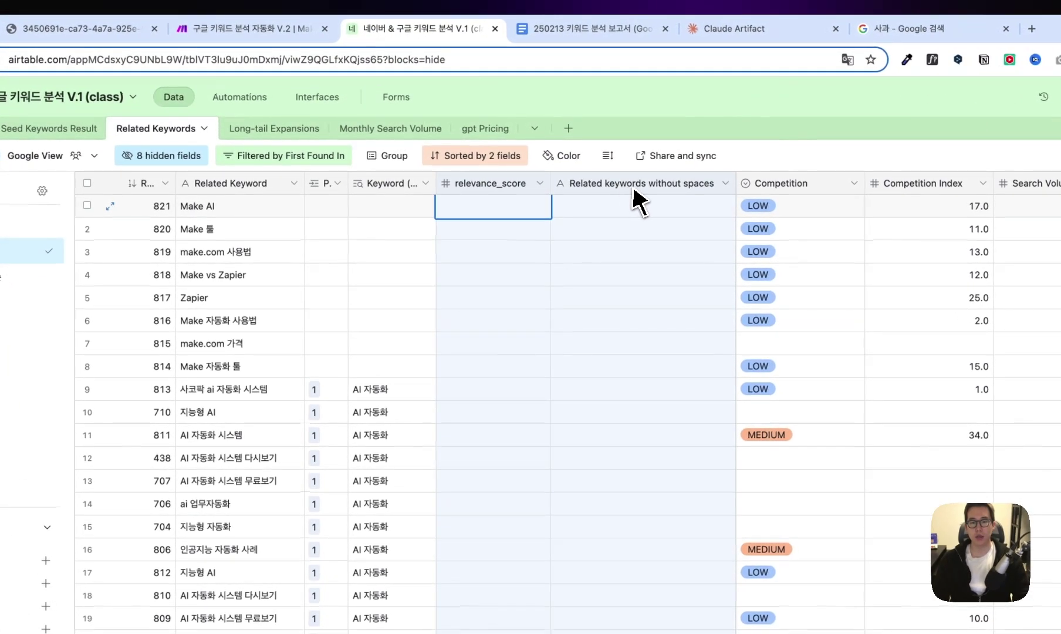
right_click(656, 183)
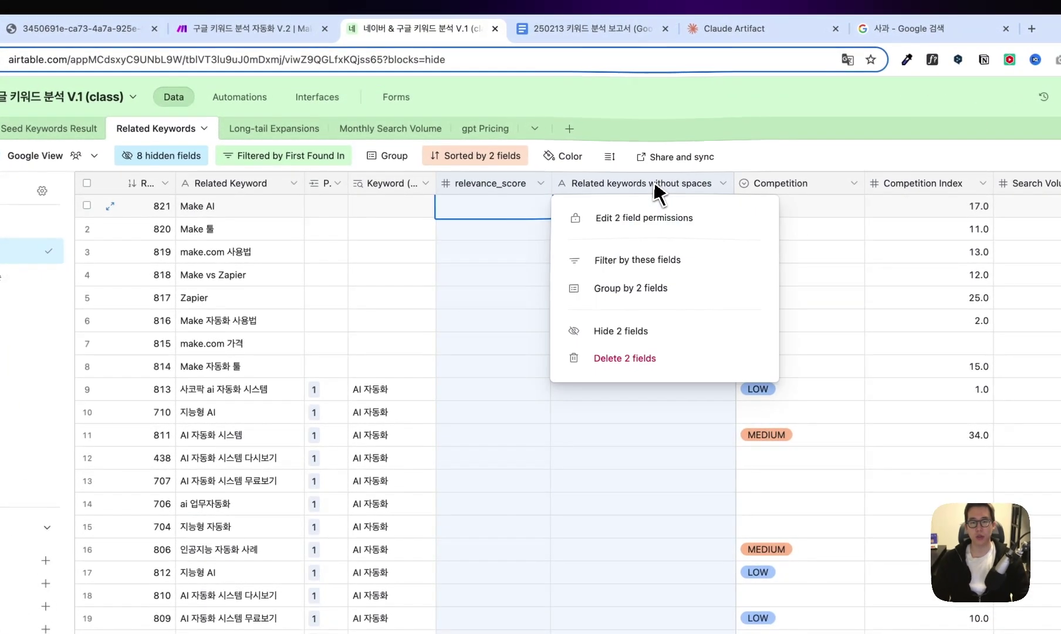
left_click(669, 332)
left_click(479, 186)
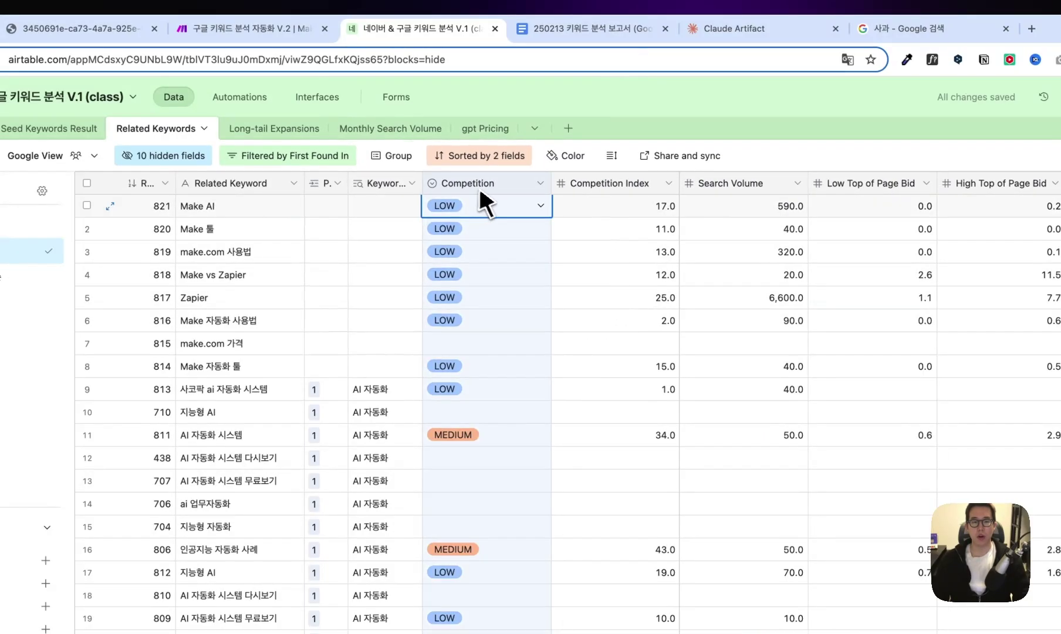
left_click(649, 184)
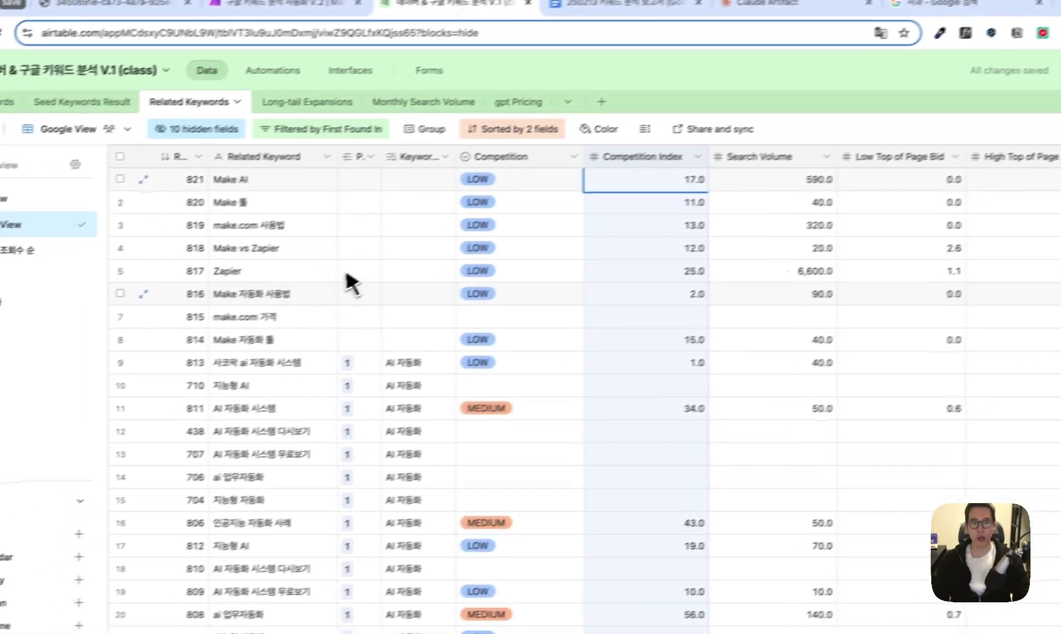
left_click(269, 294)
- Freeze the Google View columns from Related Keywords through Competition (5 columns)
left_click(438, 295)
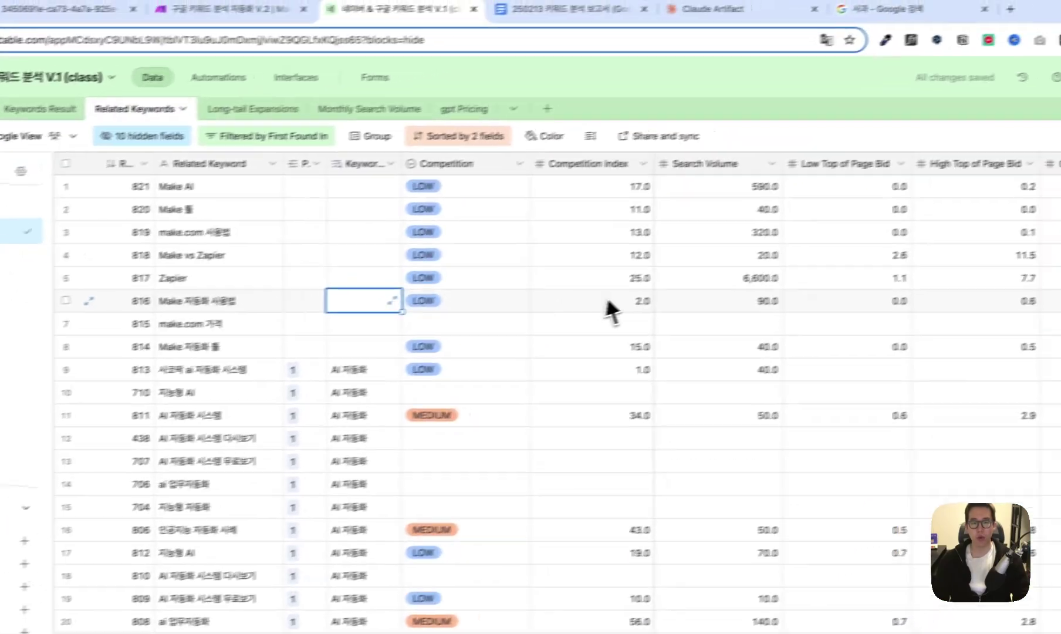
left_click(610, 305)
left_click(666, 302)
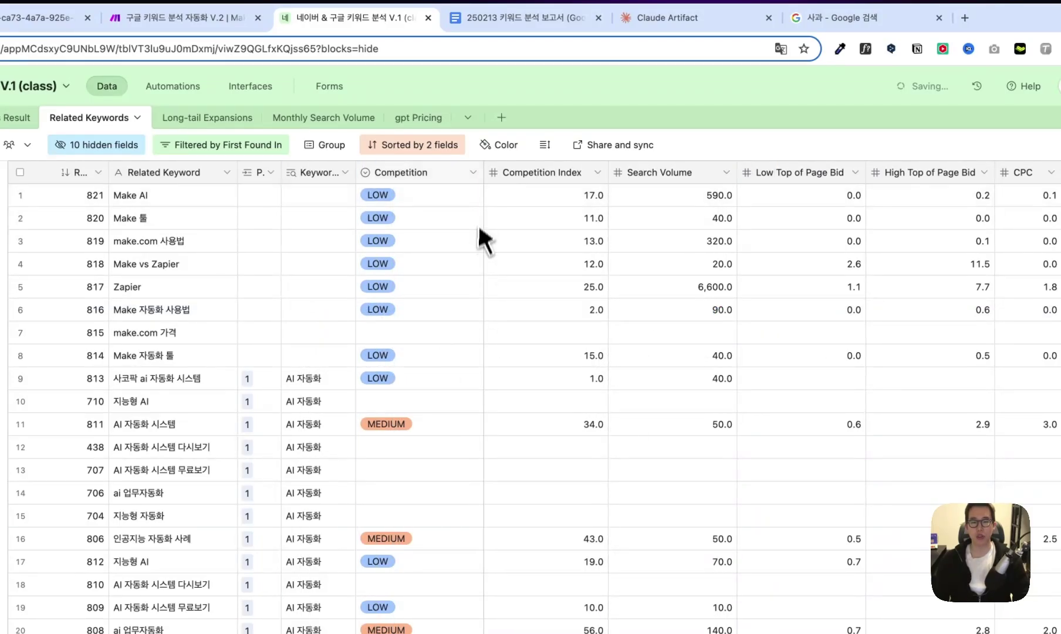
left_click(88, 332)
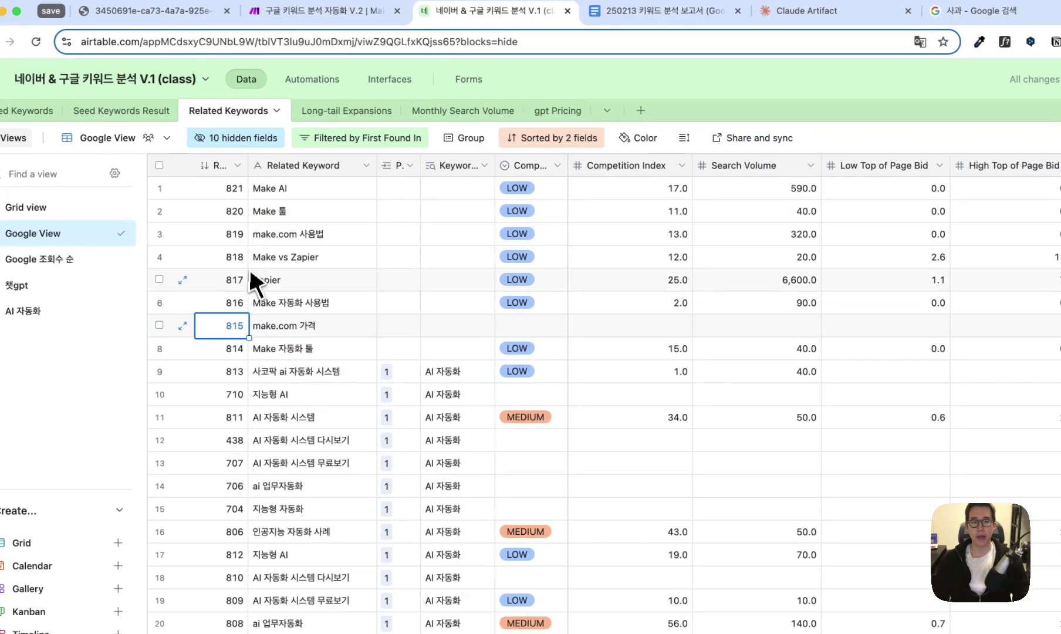
left_click_drag(221, 357, 213, 359)
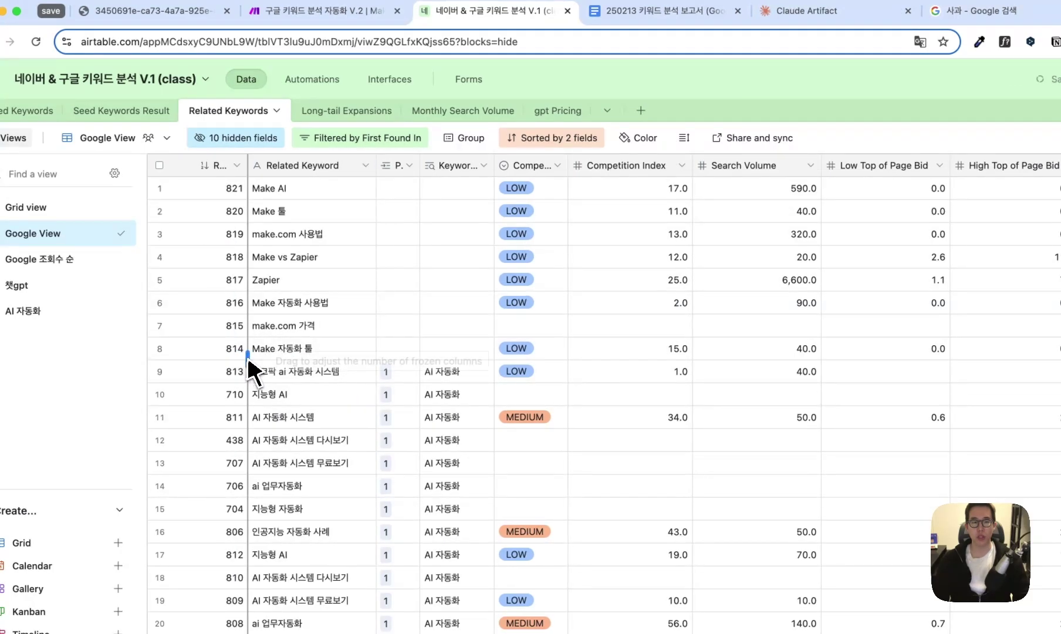
left_click_drag(251, 365, 561, 340)
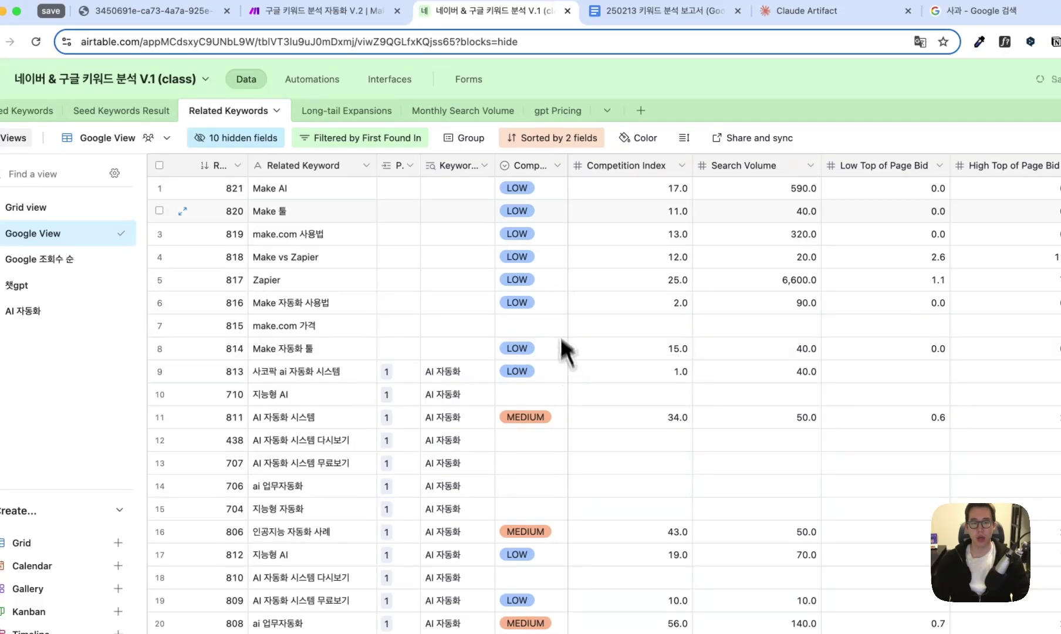
- Switch to the Long-tail Expansions table
scroll(622, 288, "right", 10)
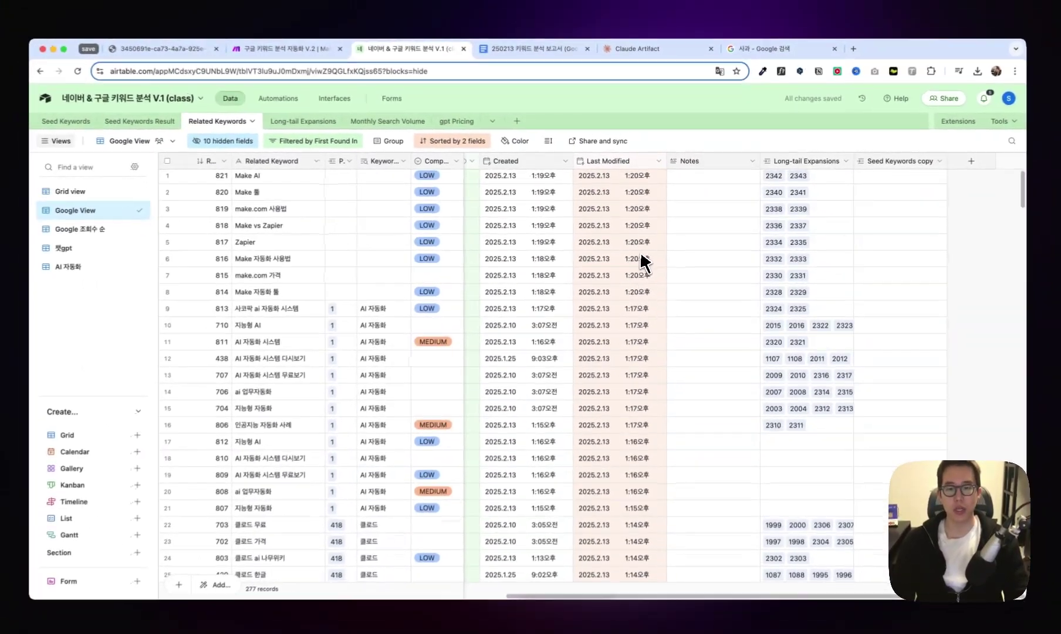
scroll(651, 268, "left", 10)
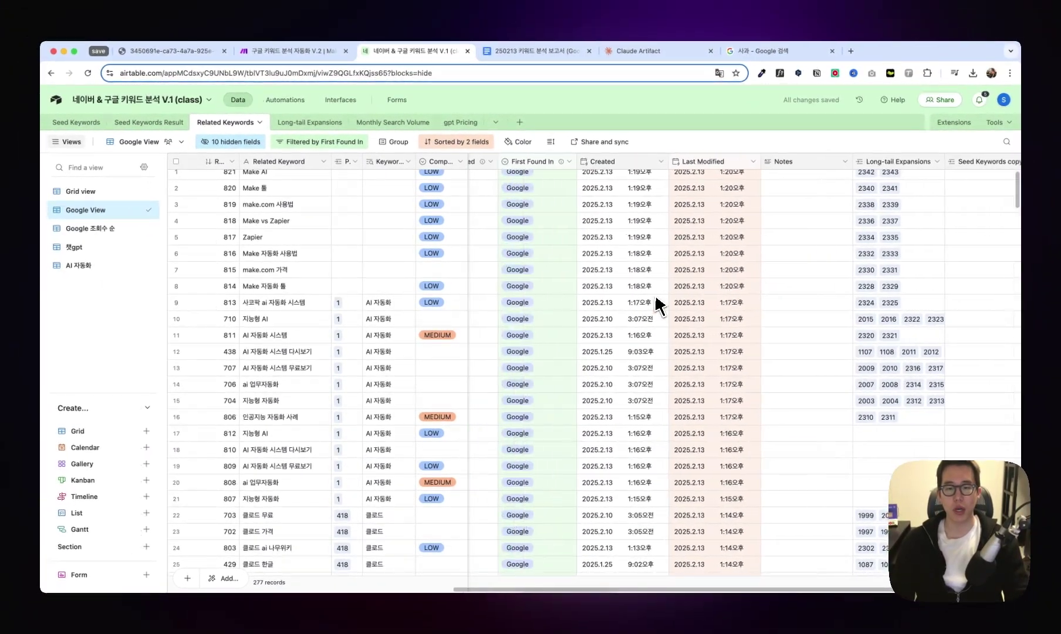
scroll(660, 310, "up", 1)
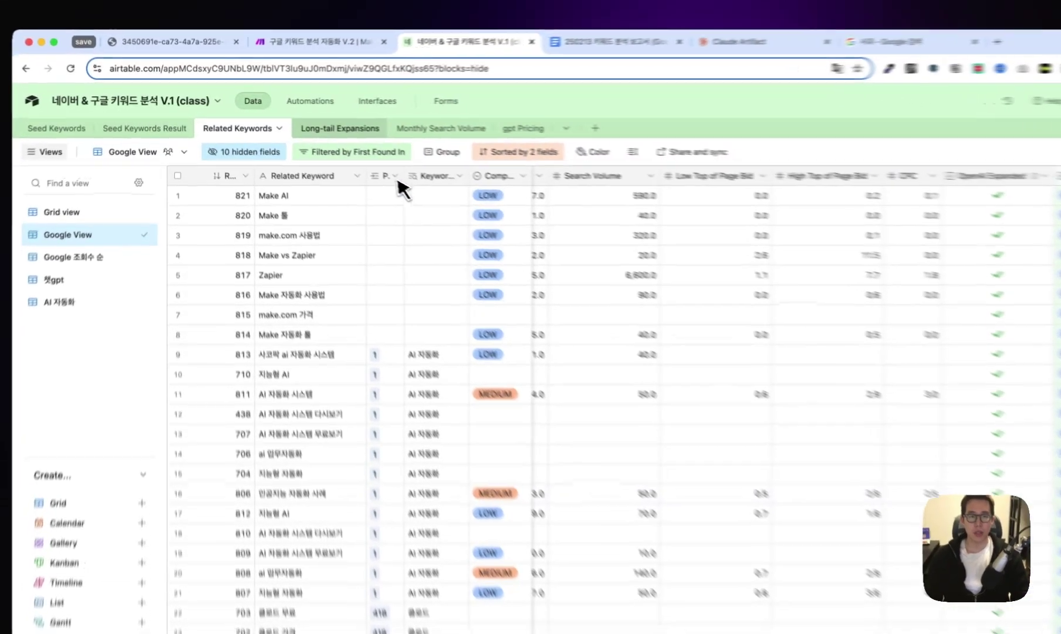
left_click(309, 122)
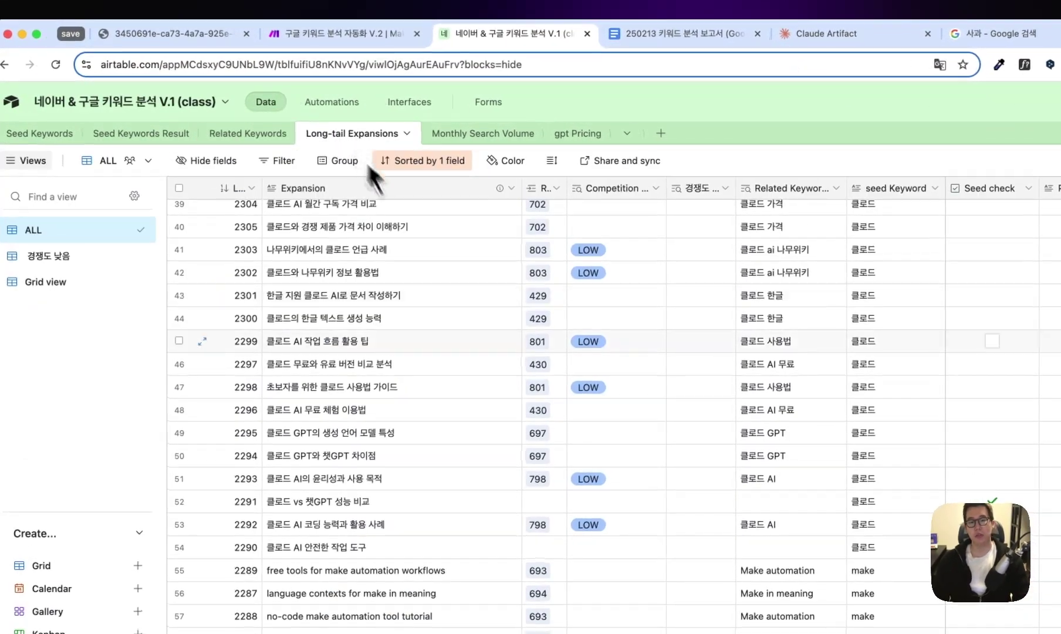
- Inspect the existing Competition and 경쟁도 columns in Long-tail Expansions
scroll(505, 351, "up", 15)
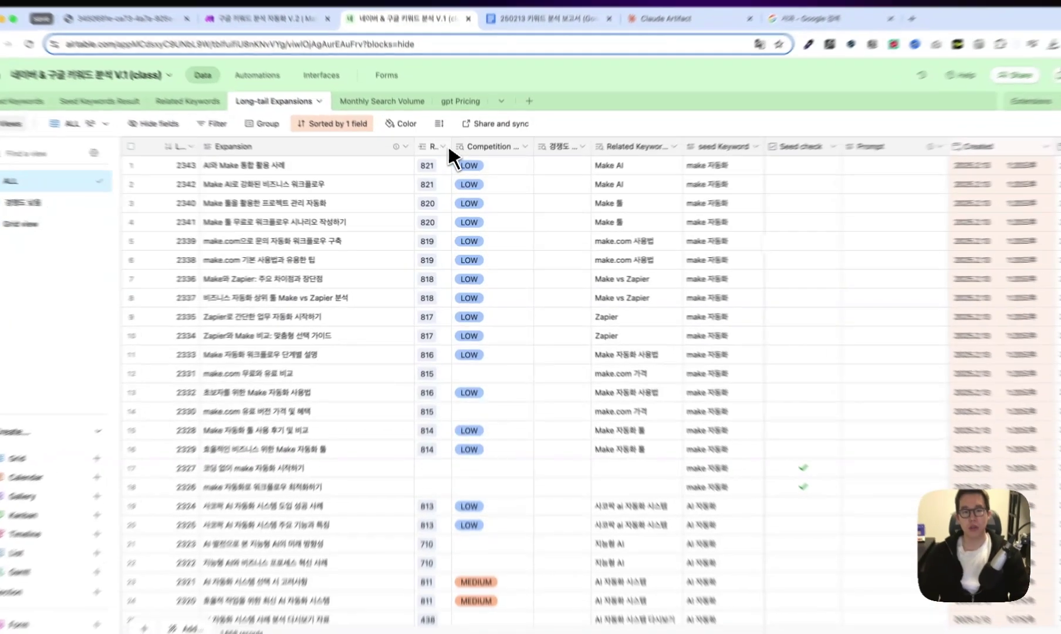
left_click(445, 162)
left_click(481, 158)
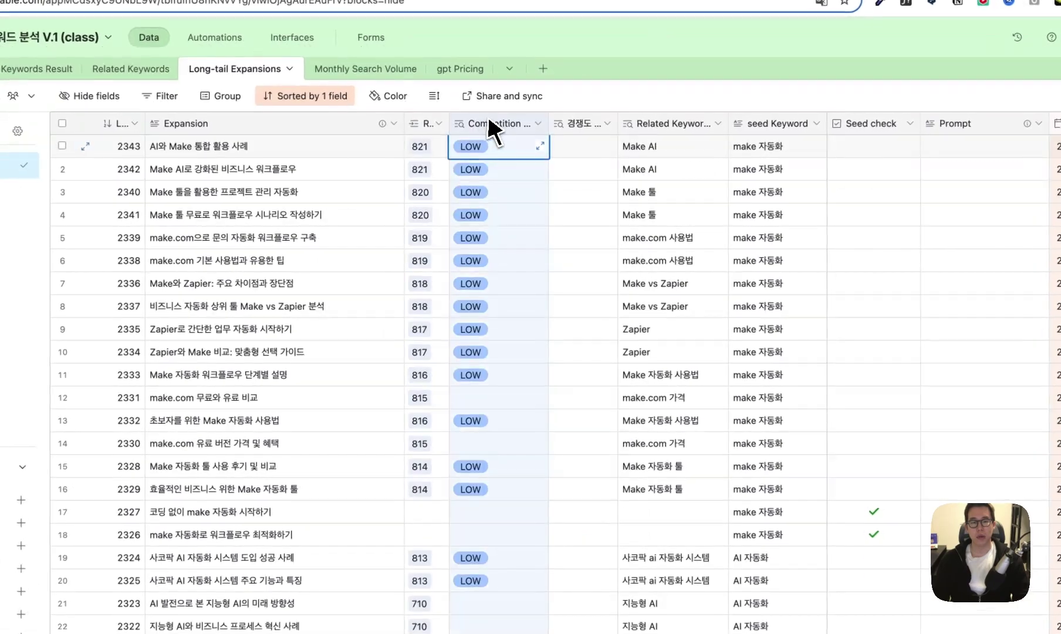
left_click(578, 139)
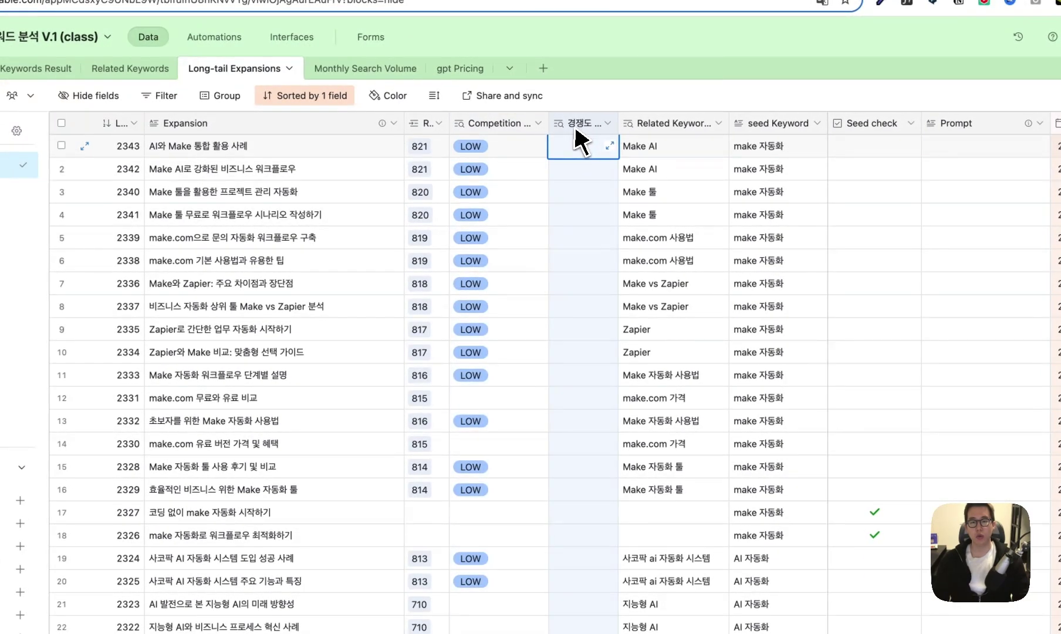
double_click(507, 125)
left_click(495, 124)
left_click(564, 125)
- Hide the old Competition column in Long-tail Expansions
left_click(438, 124)
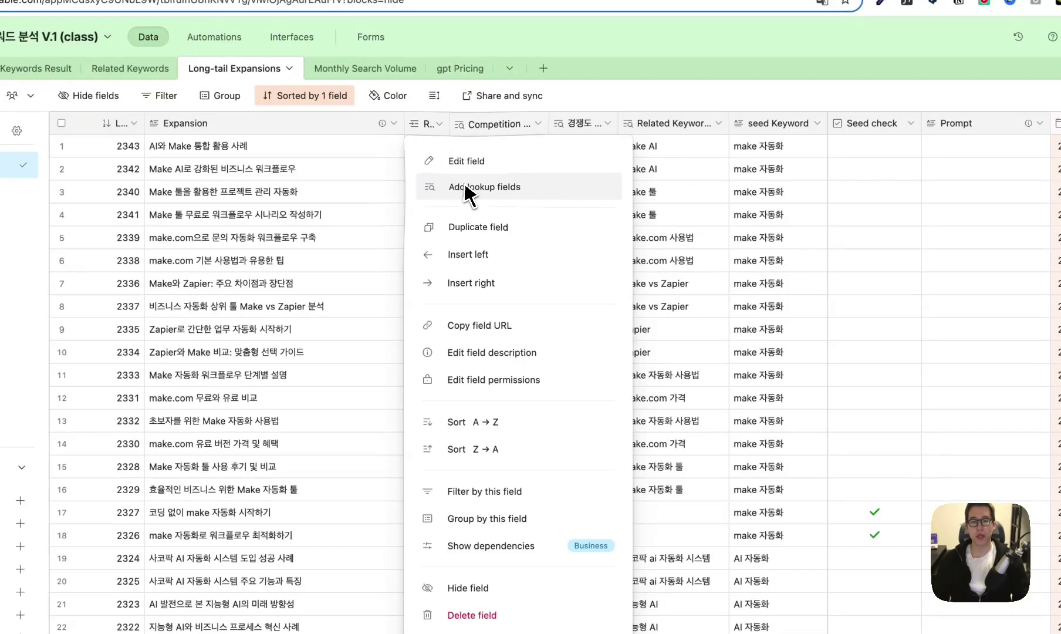
left_click(504, 186)
scroll(537, 384, "down", 5)
scroll(534, 375, "up", 5)
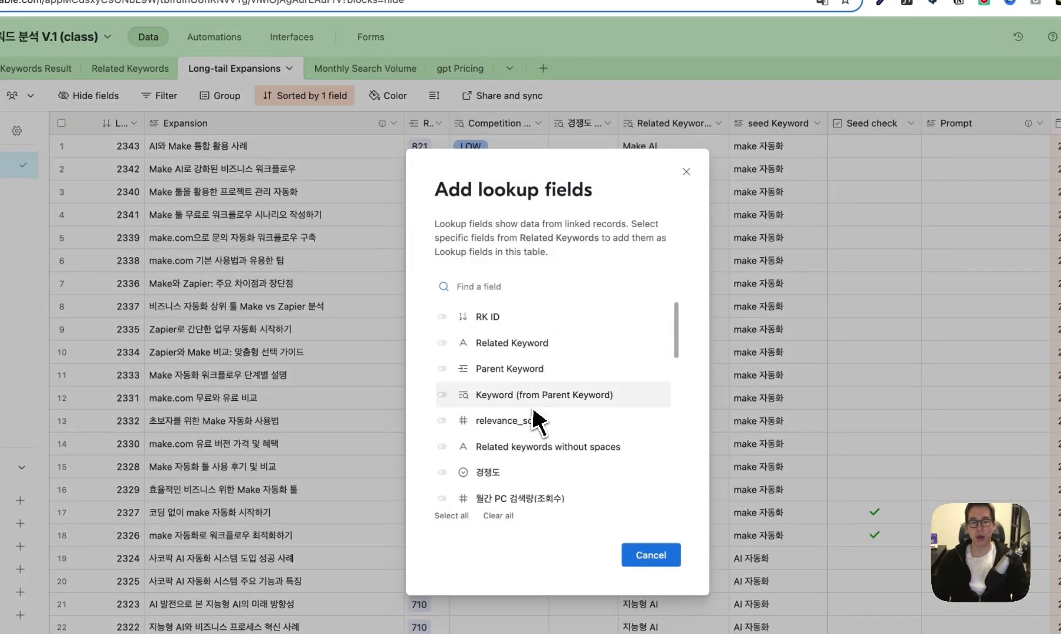
scroll(524, 399, "down", 2)
left_click(597, 136)
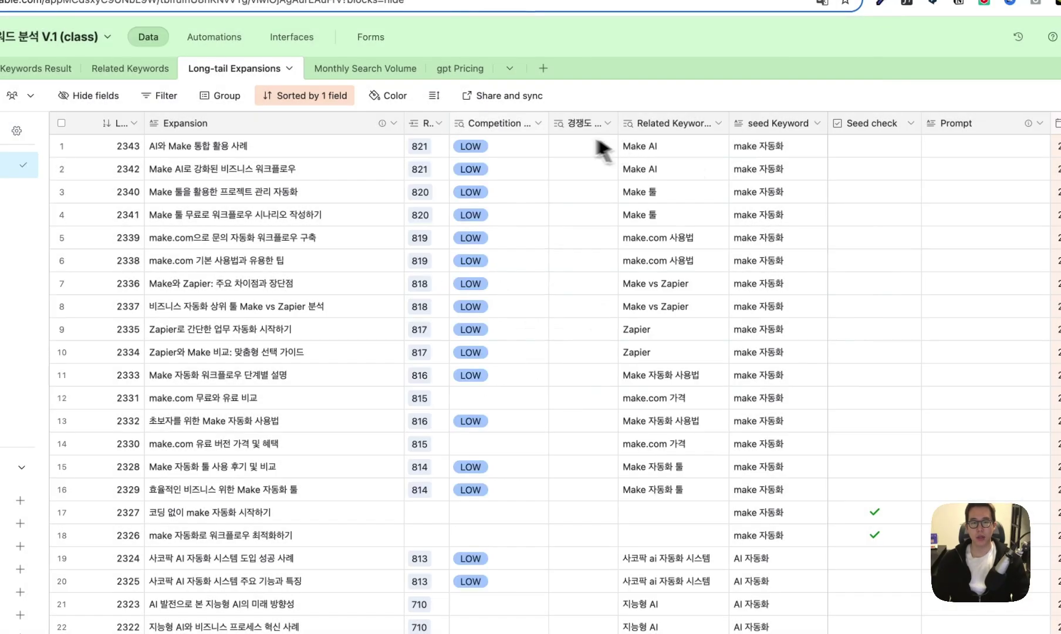
left_click(538, 124)
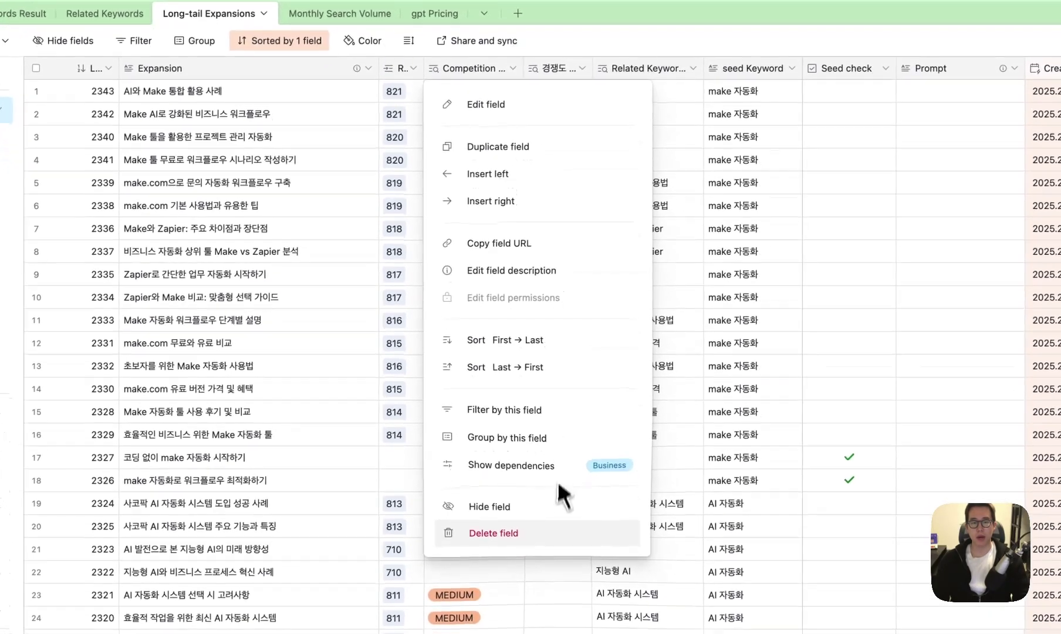
left_click(555, 506)
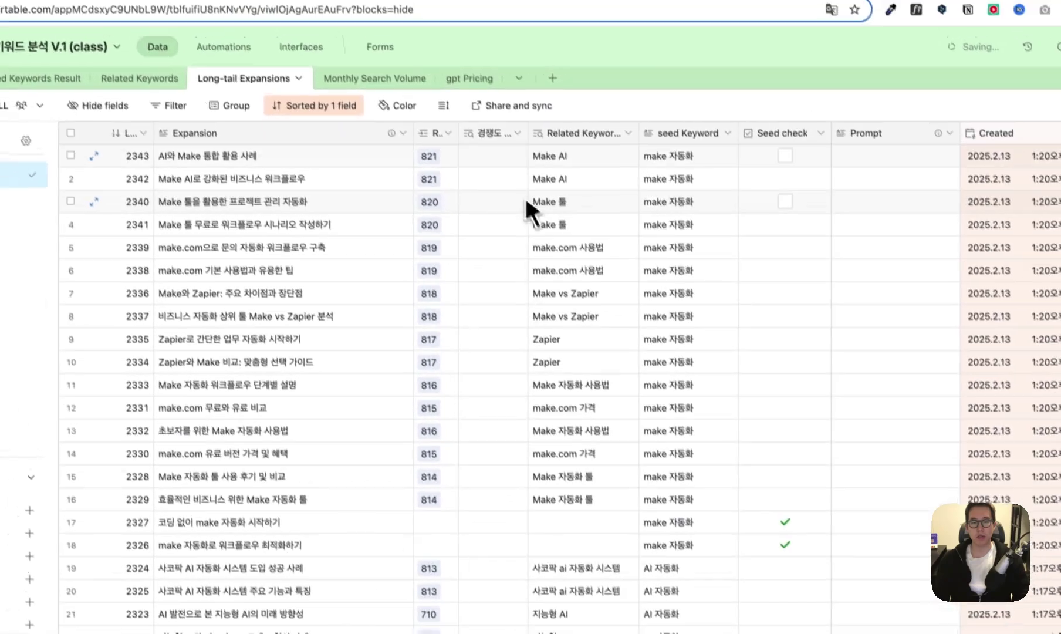
- Add a Competition lookup from the Related Keywords link field and narrow its column
left_click(412, 69)
left_click(490, 213)
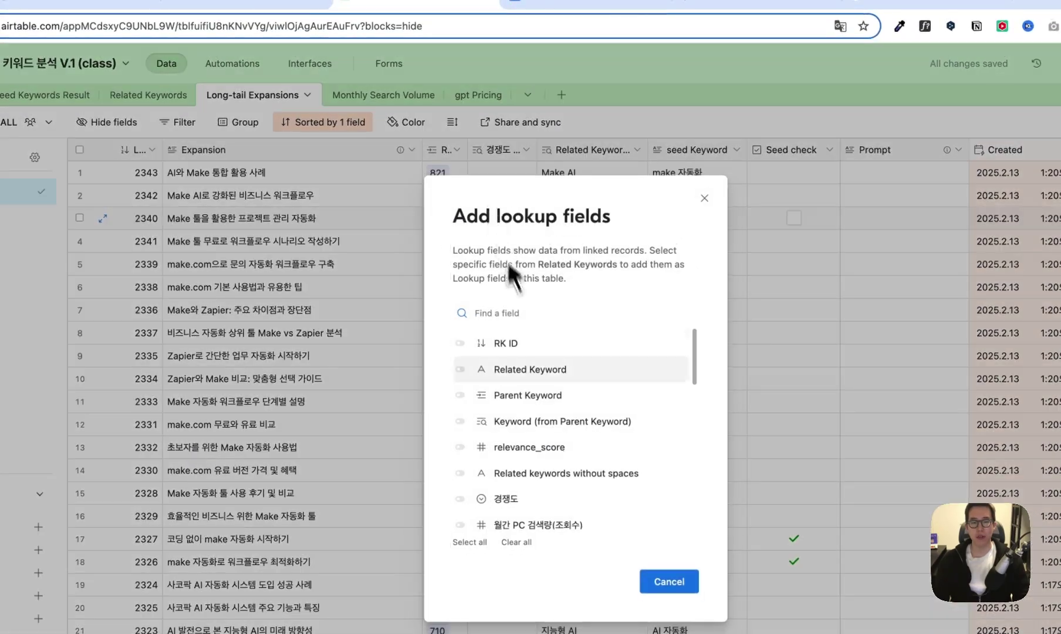
scroll(534, 375, "down", 1)
type("com")
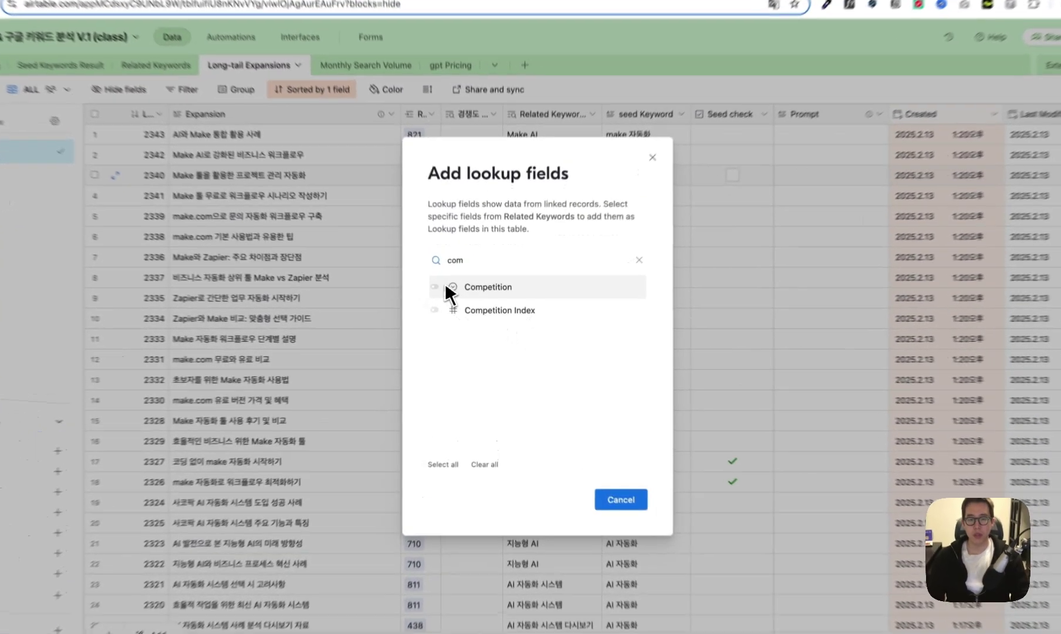
left_click(448, 299)
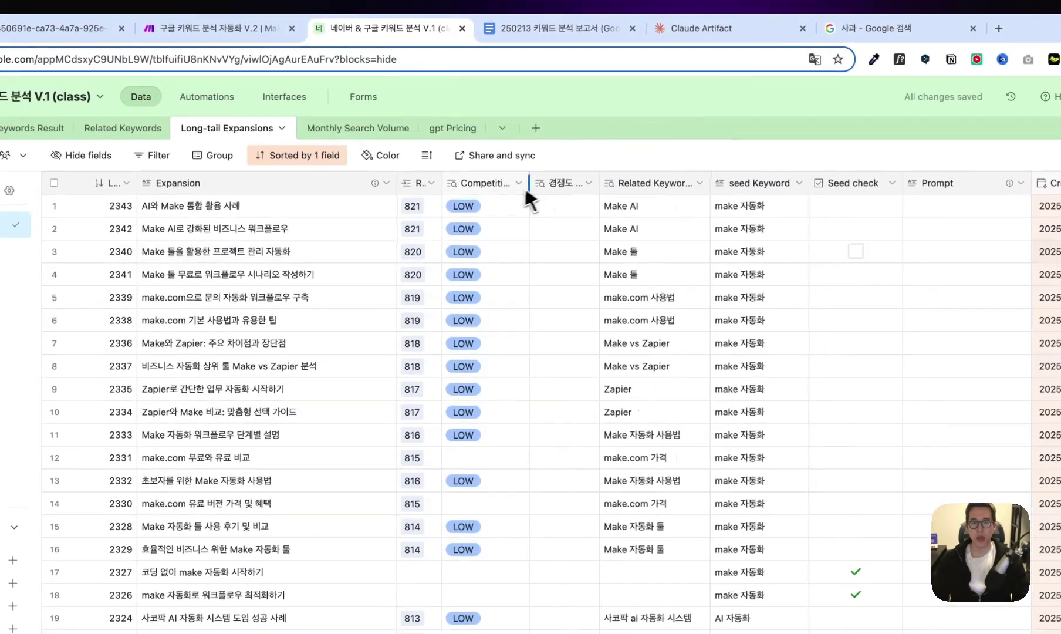
left_click_drag(525, 192, 494, 203)
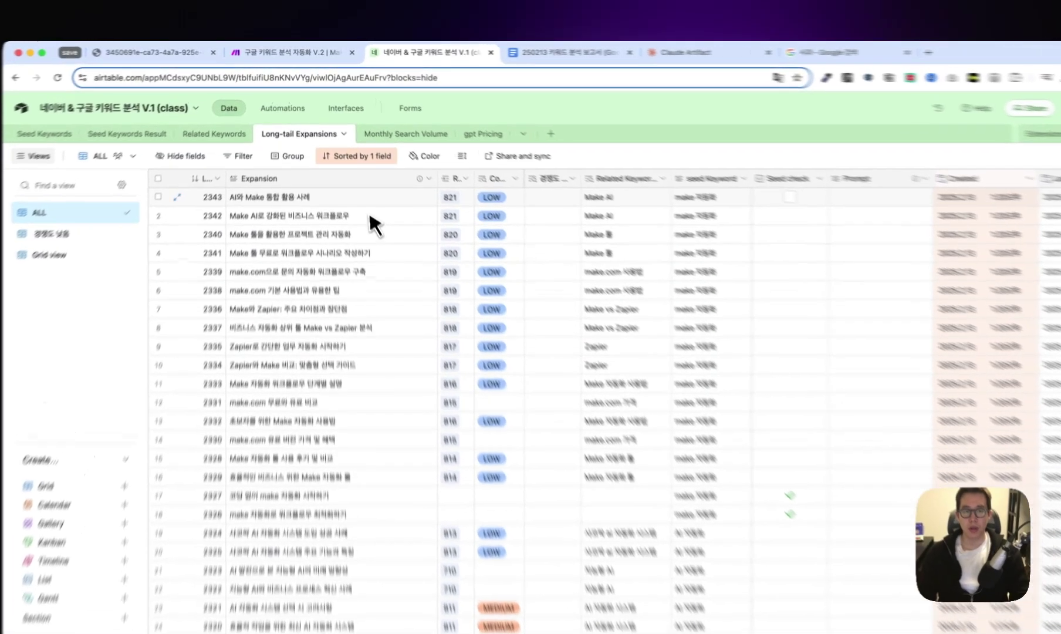
- Check row 1's expansion, Make AI keyword and LOW Competition, then open Monthly Search Volume
left_click(169, 206)
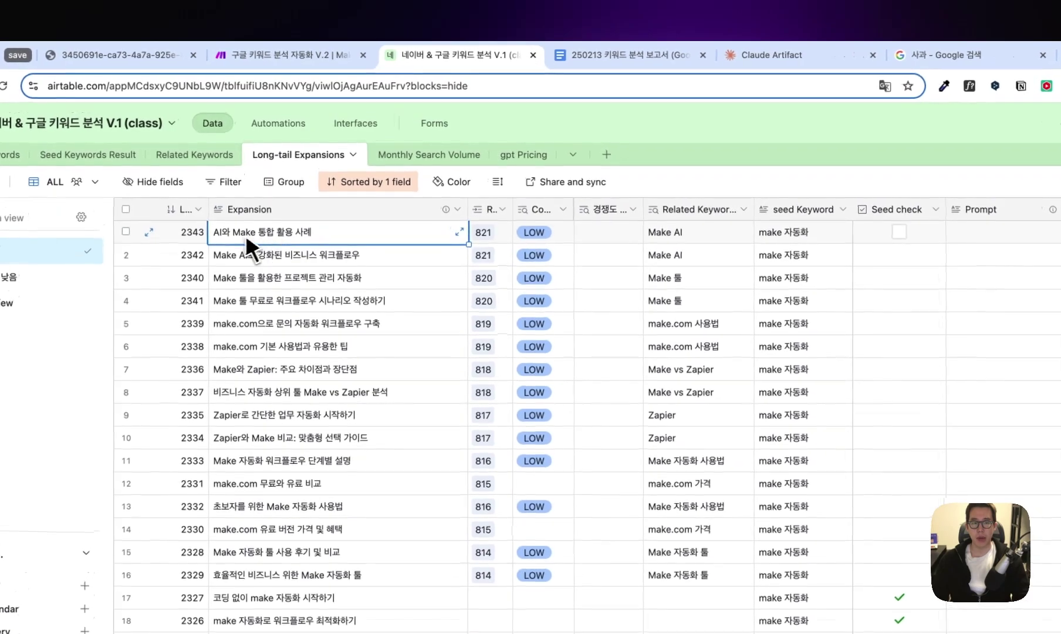
left_click(678, 235)
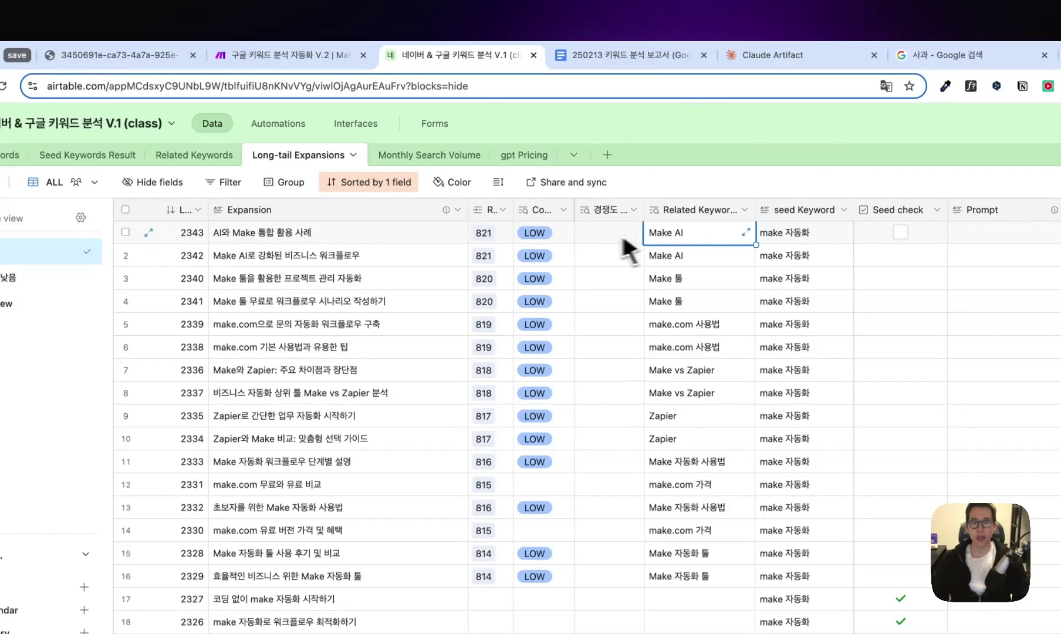
left_click(565, 237)
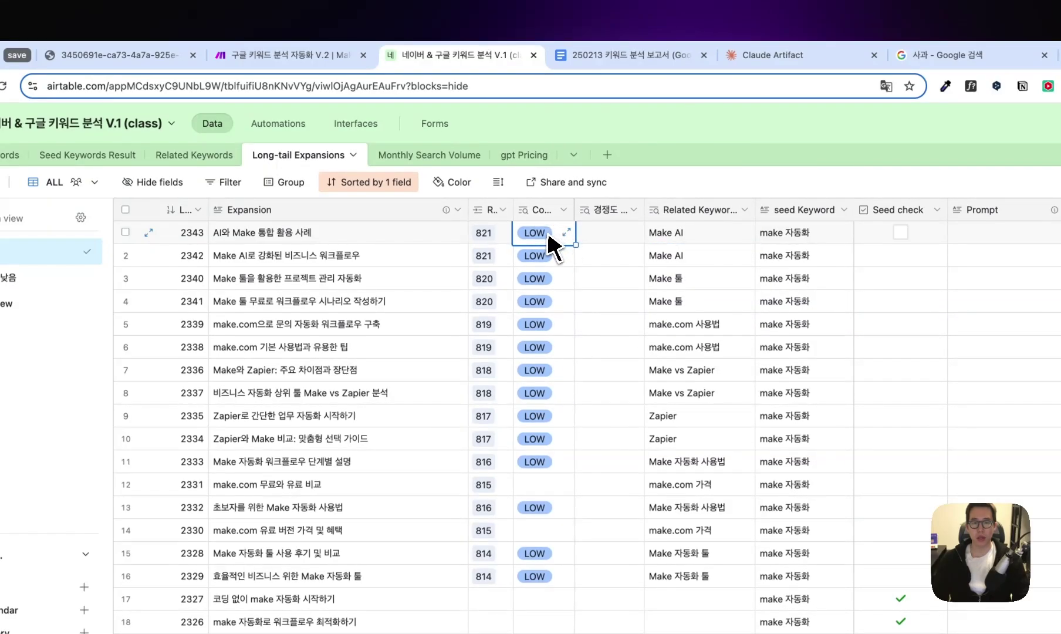
left_click(441, 159)
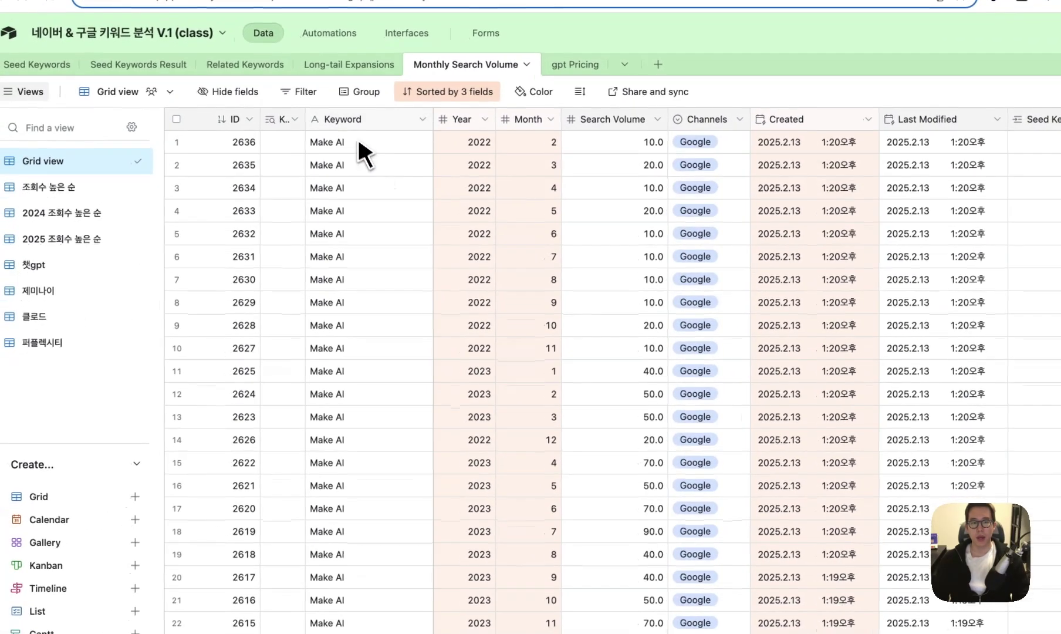
- Review the Keyword (from Seed Keywords) field settings and undo the column widening
left_click(348, 120)
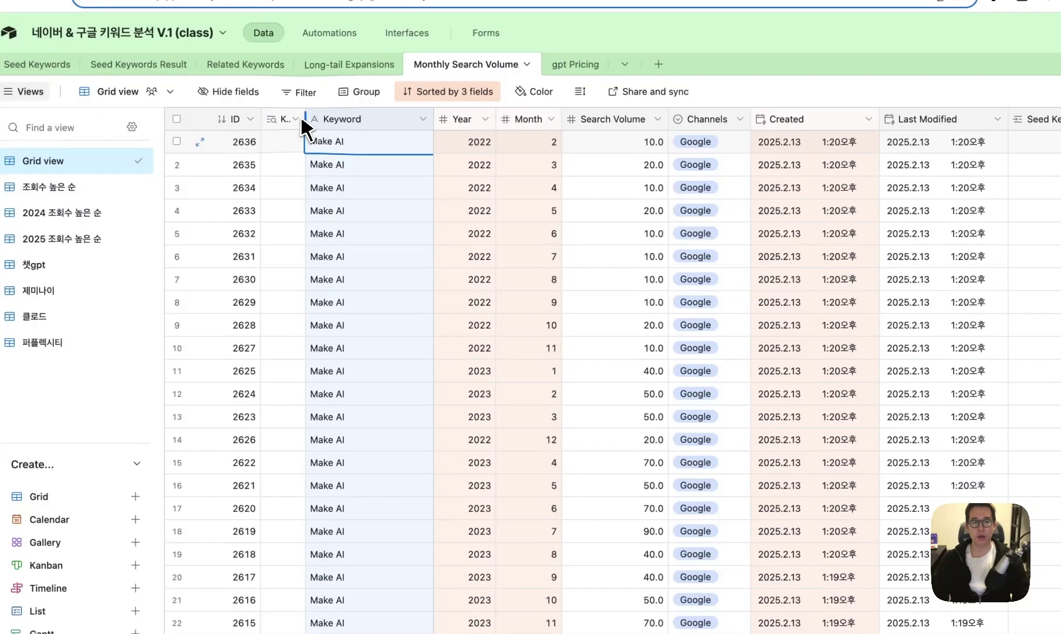
left_click_drag(304, 126, 481, 124)
left_click(404, 121)
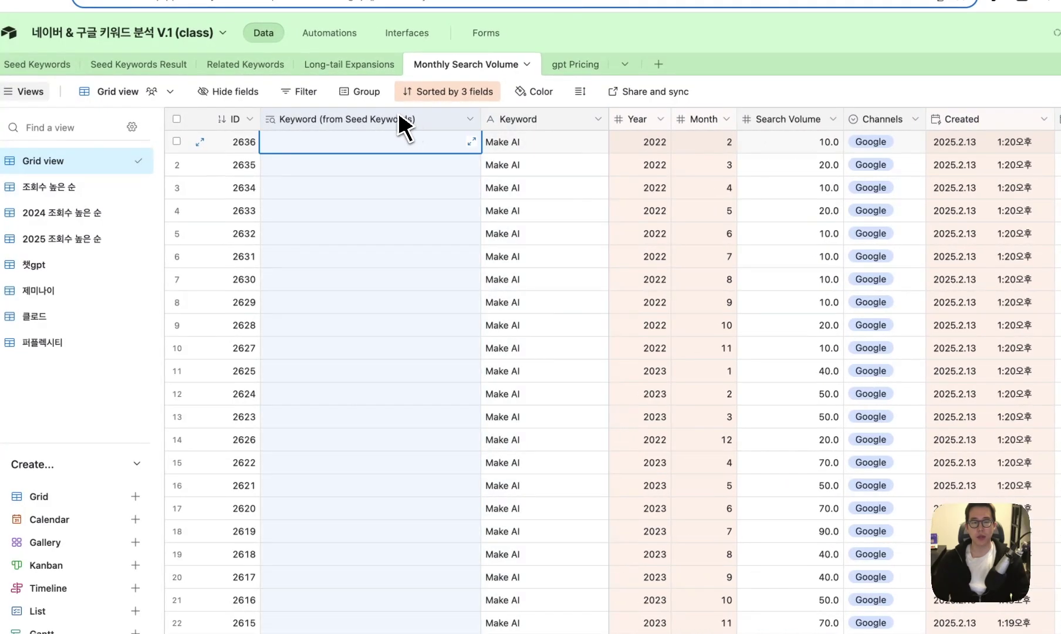
double_click(532, 121)
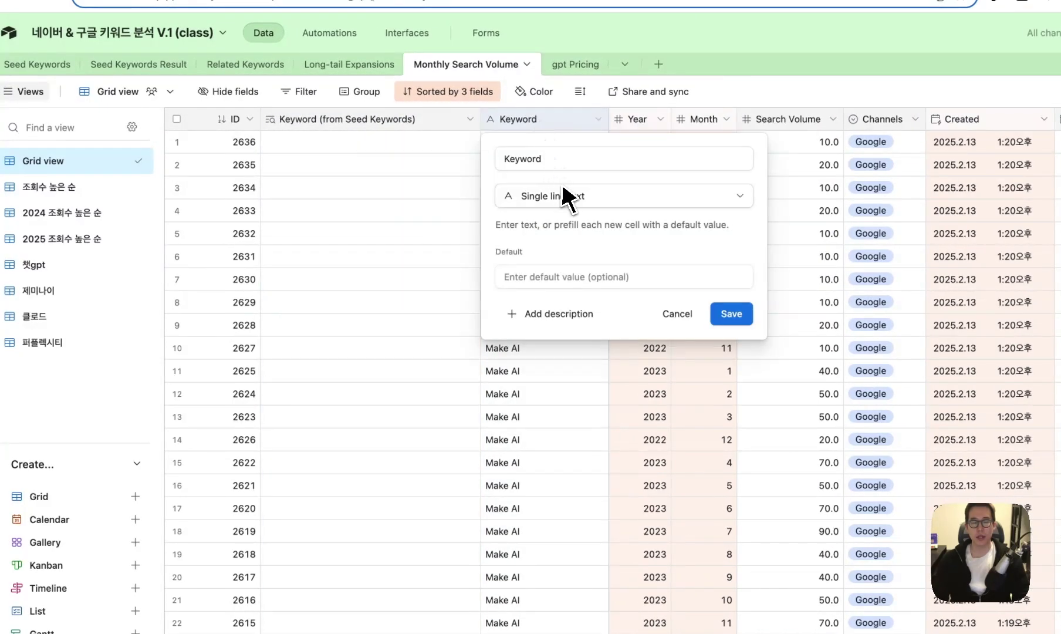
key("Escape")
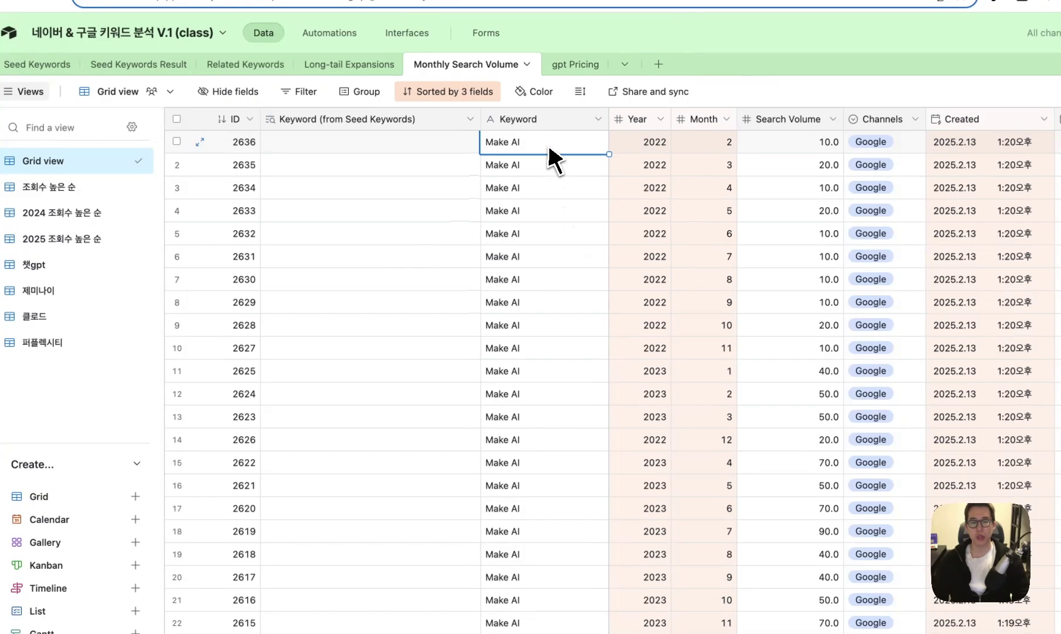
key("super+z")
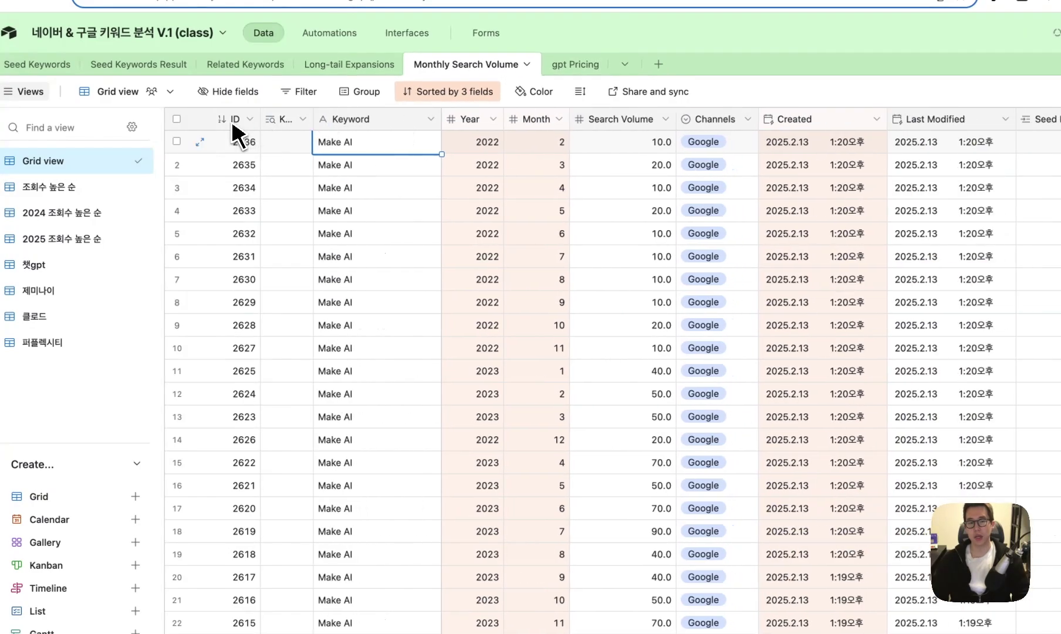
- Keep the Month field at zero decimal places
double_click(549, 120)
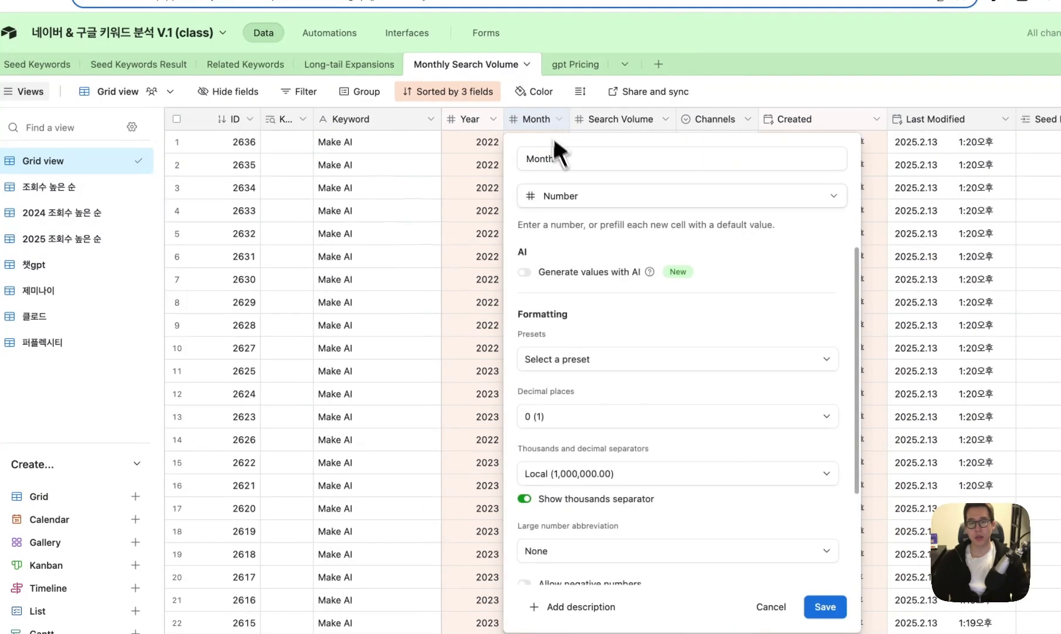
left_click(596, 417)
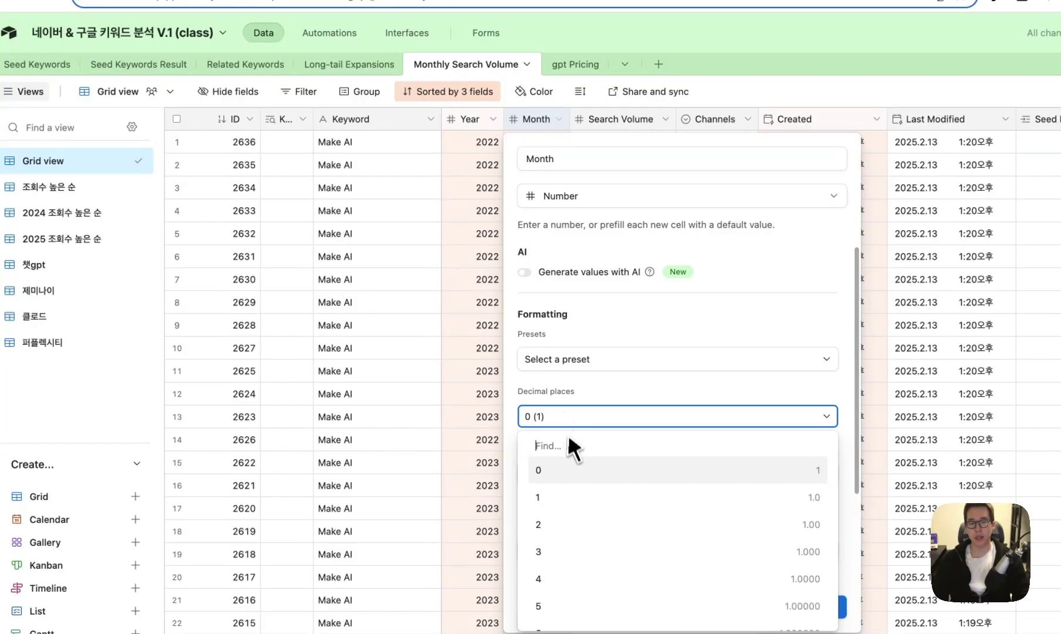
left_click(571, 463)
left_click(770, 606)
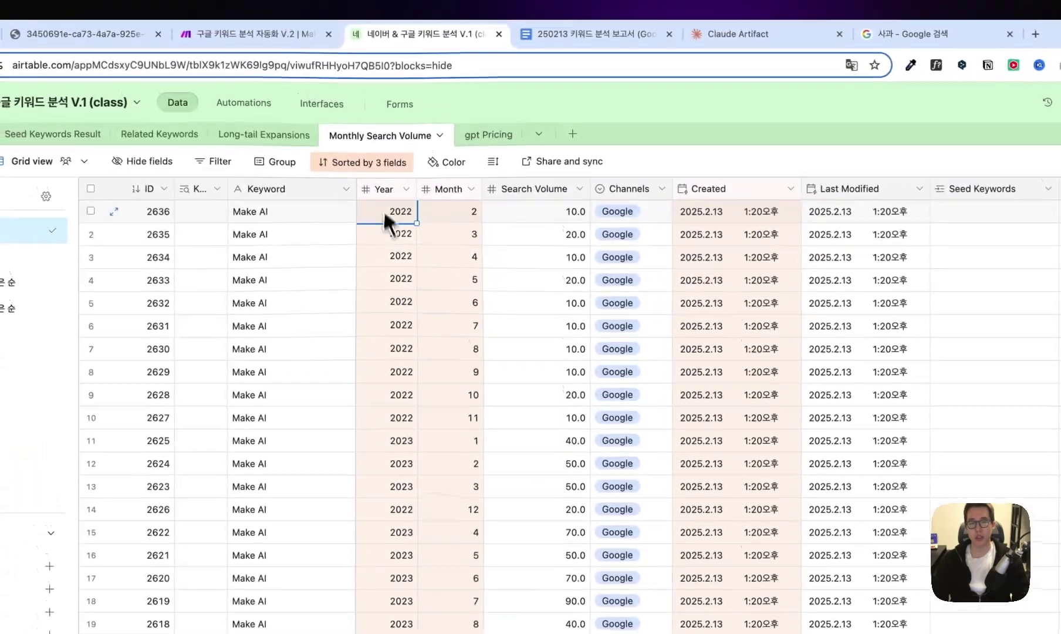
- Open the gpt Pricing table
left_click(405, 122)
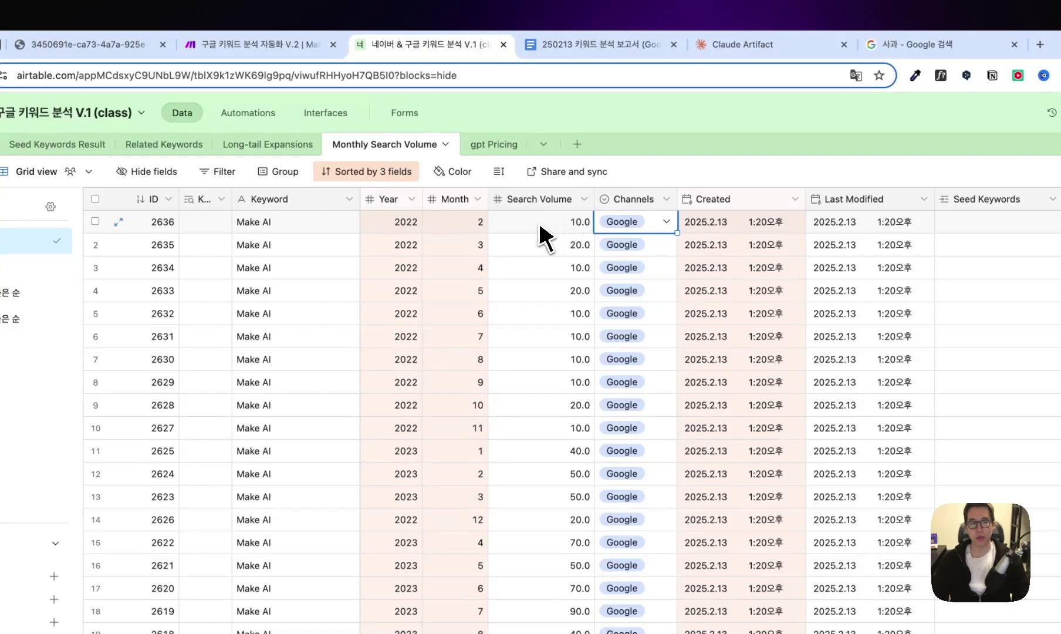
left_click(488, 144)
left_click(489, 229)
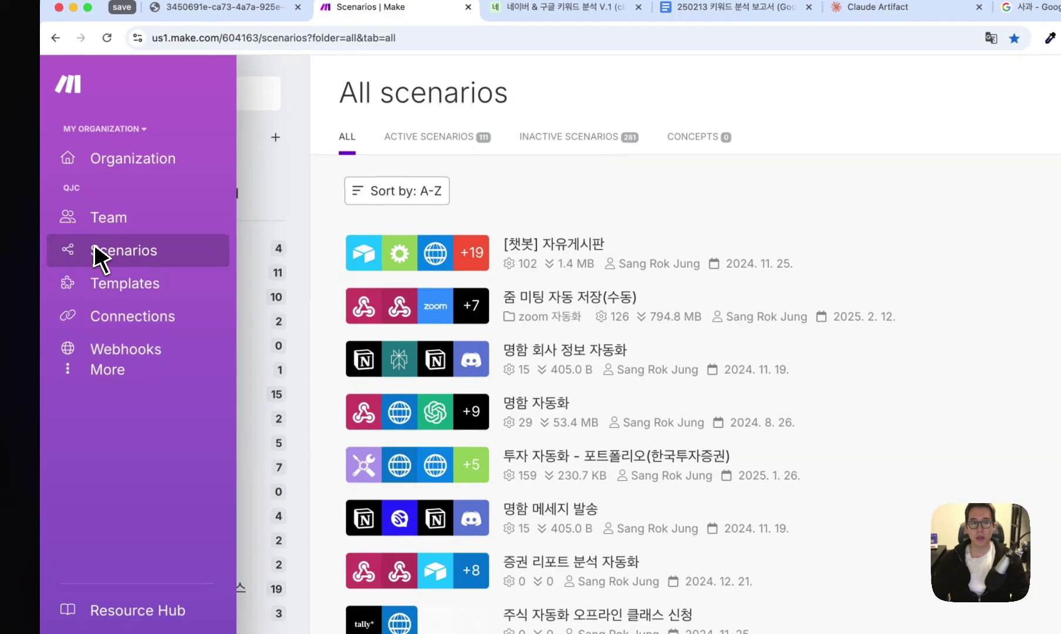
- Create a new Make scenario named '구글 키워드 분석 자동화 V.2'
left_click(100, 253)
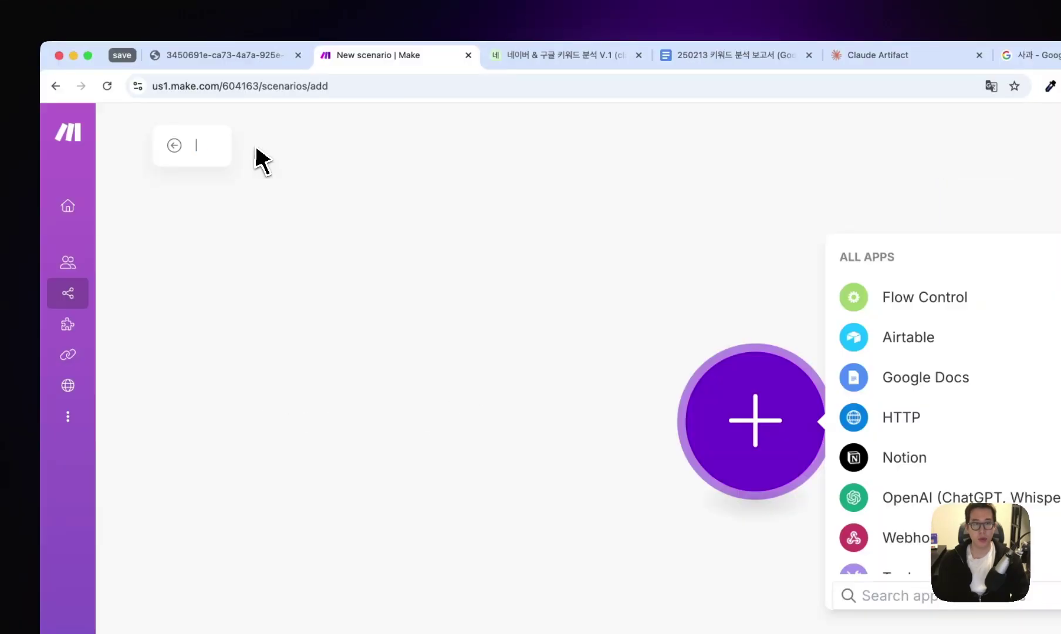
type("구글 키워드 분서")
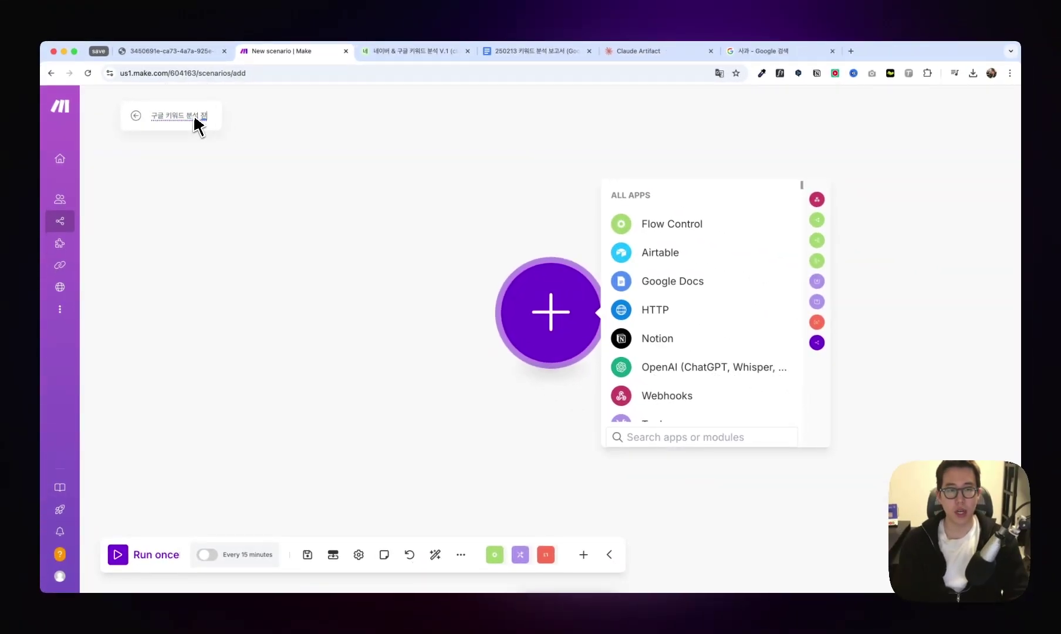
type(" 자동화 V")
type(".2")
left_click(680, 439)
- Add the DataForSEO 'Get Google Search Volume' module as the first module
type("ㅇㅁㅅ")
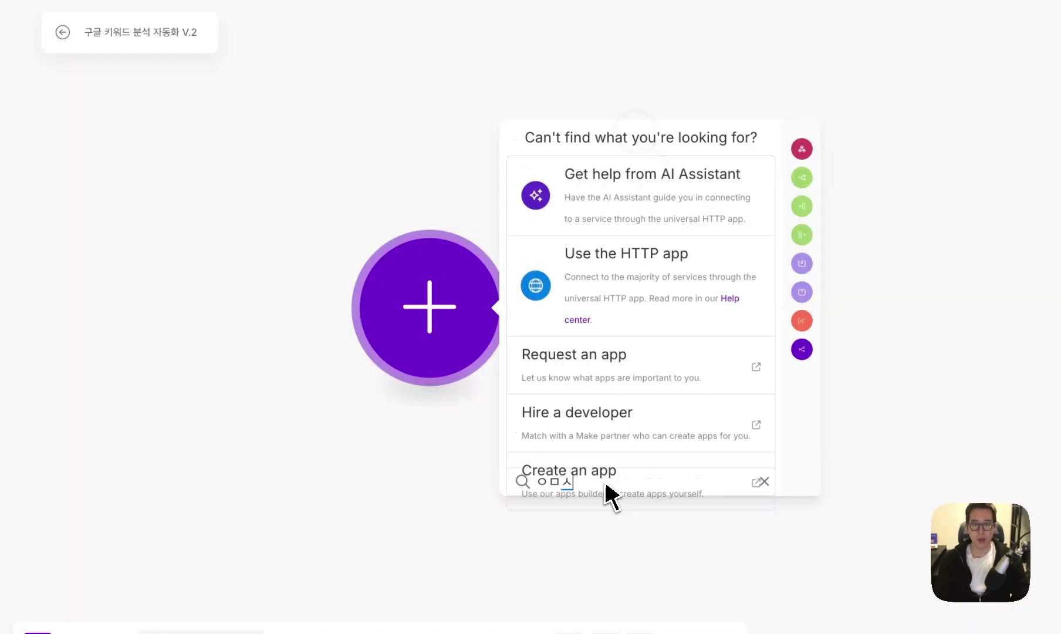
key("BackSpace")
type("datafor")
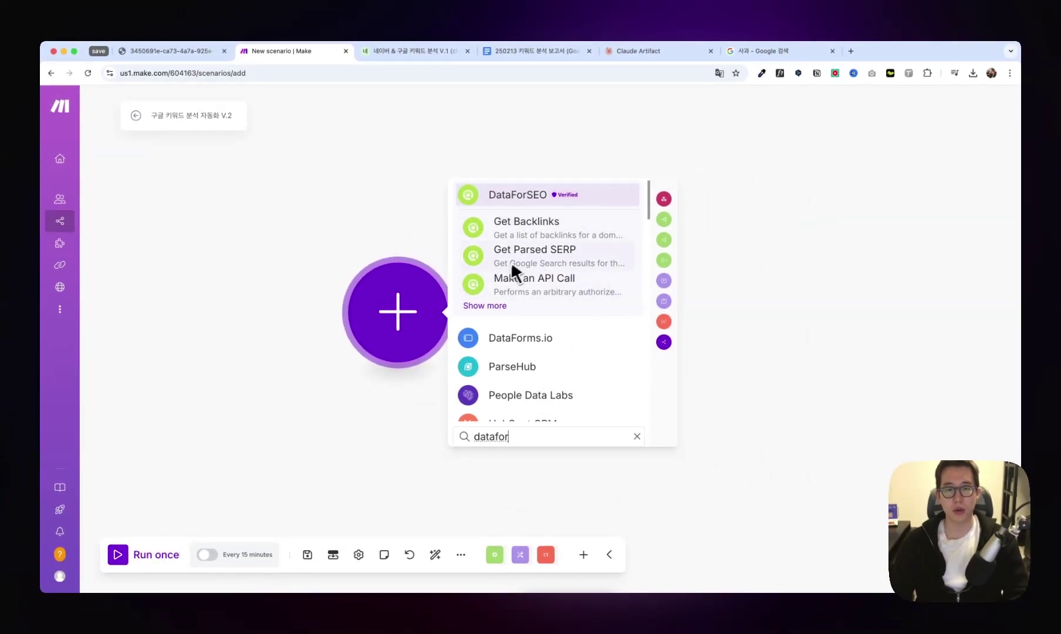
left_click(528, 197)
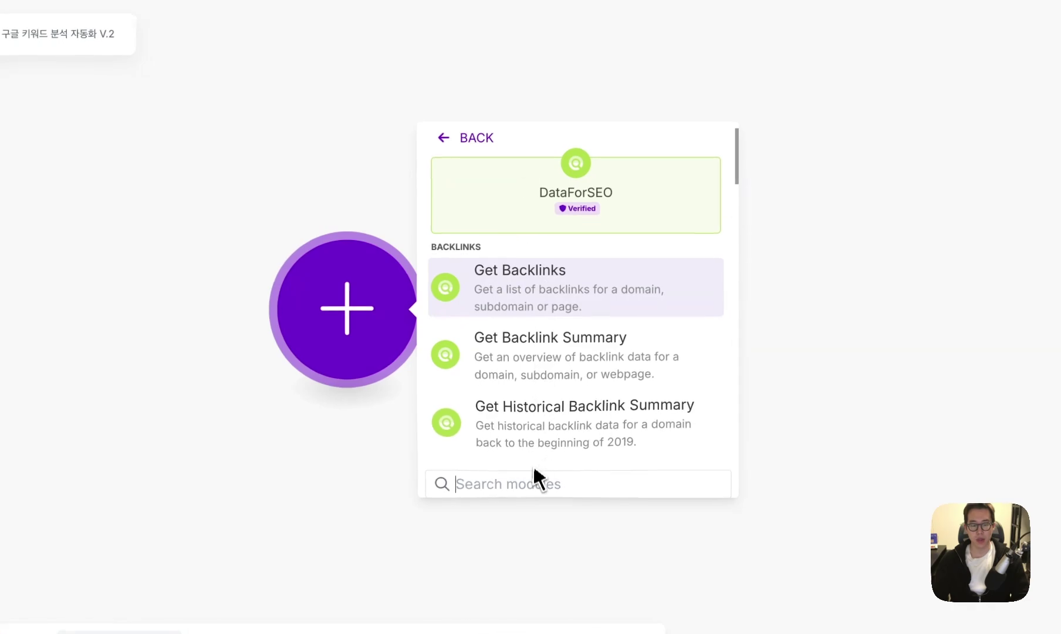
type("google")
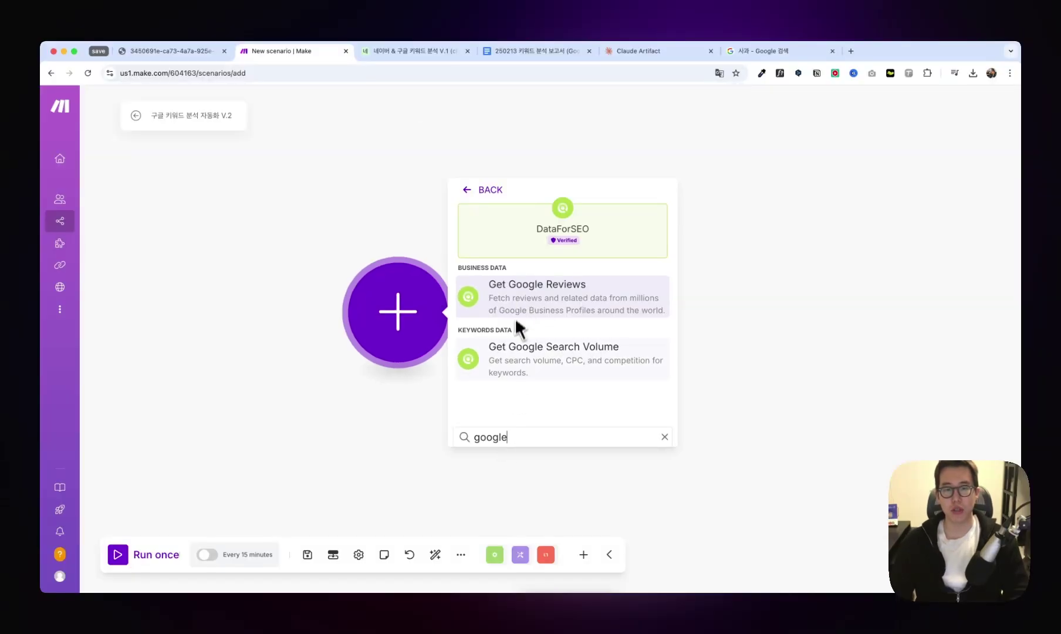
left_click(470, 351)
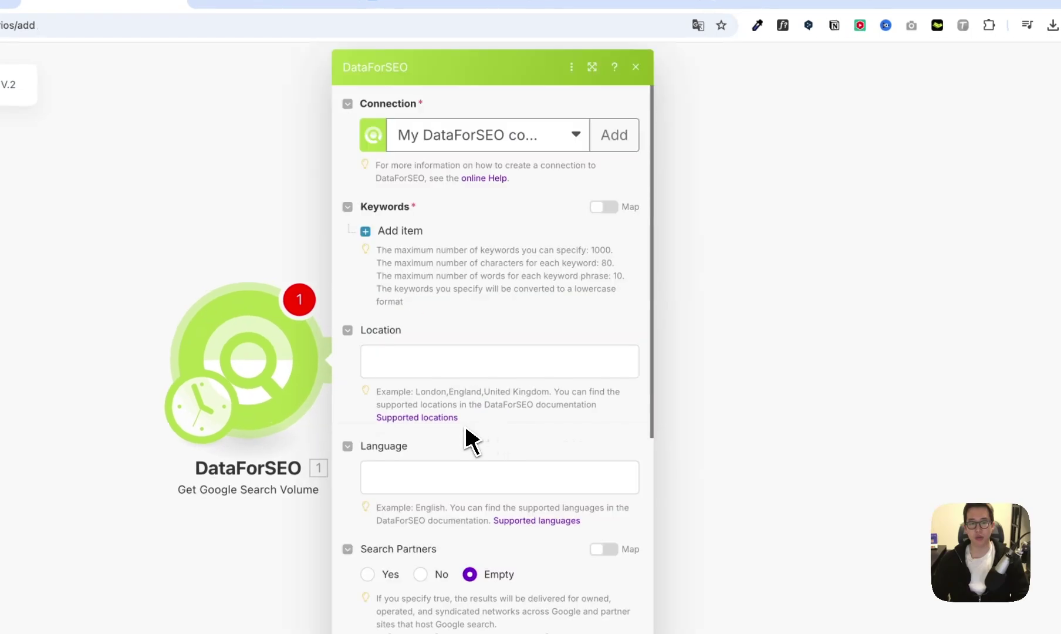
- Create a DataForSEO connection with login and password, then add an empty Keywords Item 1
left_click(614, 135)
left_click(733, 205)
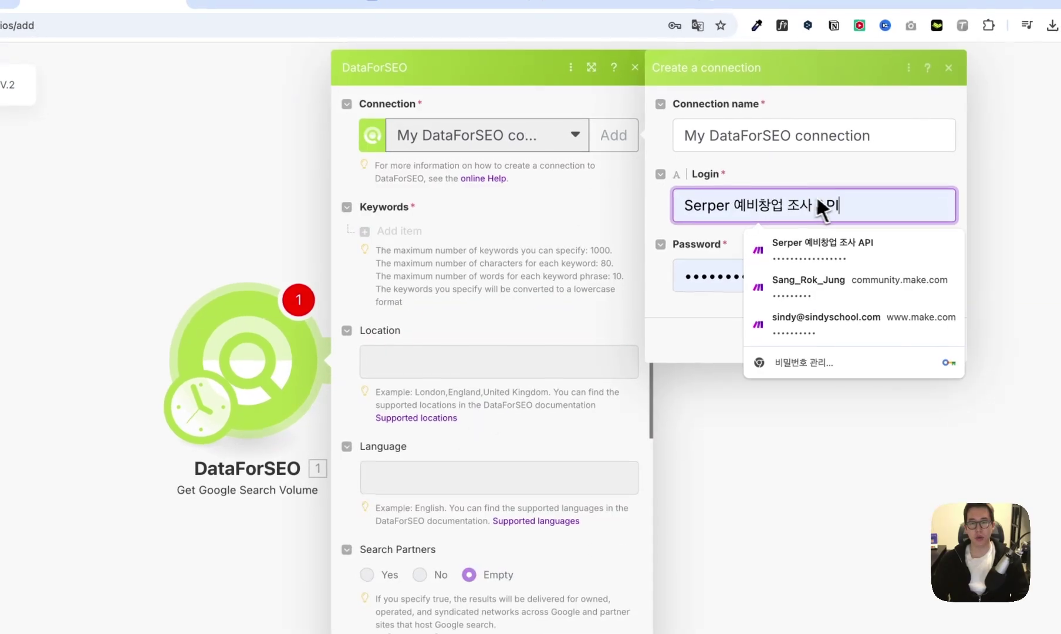
left_click_drag(842, 206, 686, 205)
left_click(836, 273)
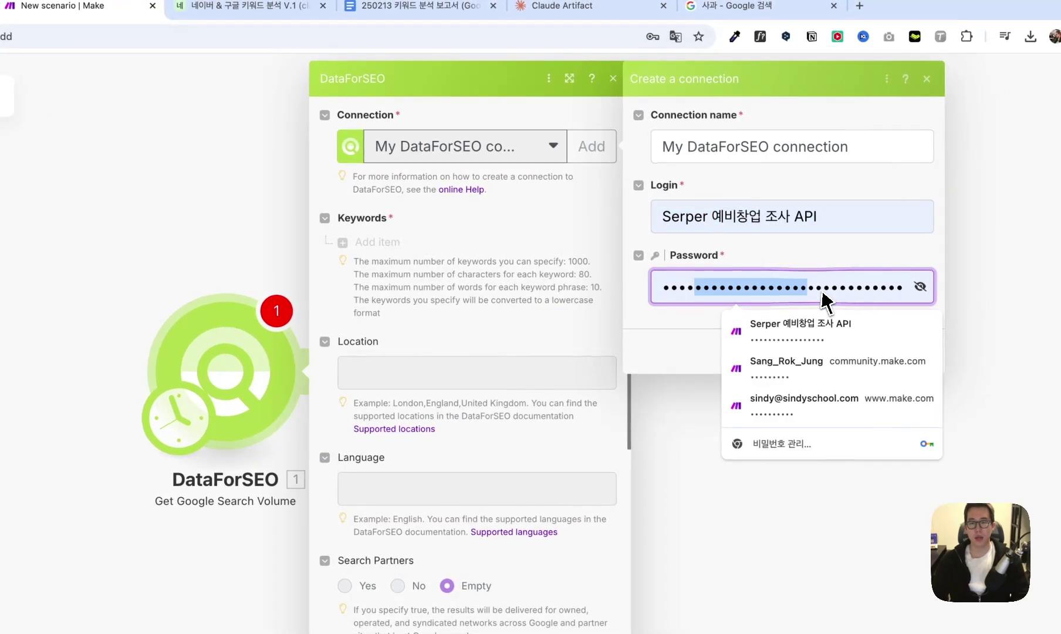
left_click_drag(821, 289, 863, 287)
left_click(728, 288)
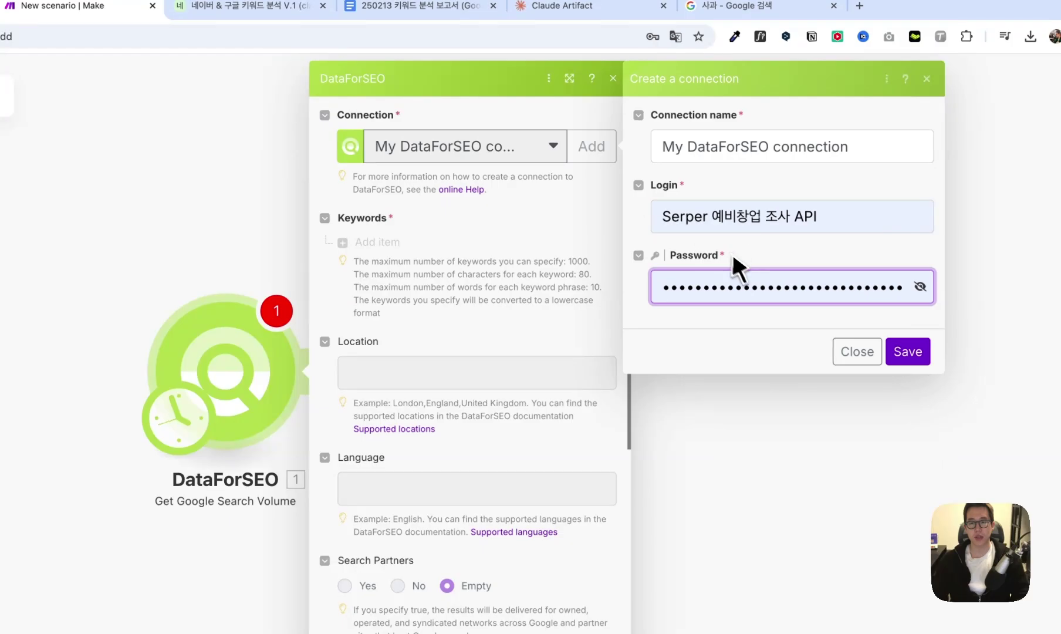
left_click(854, 351)
left_click(375, 241)
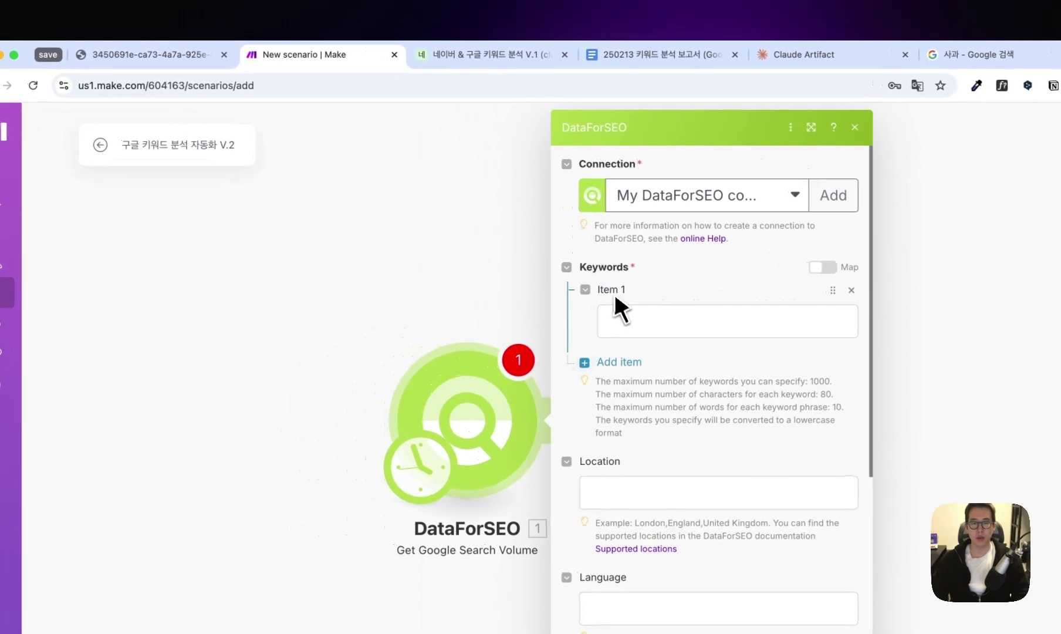
left_click(401, 272)
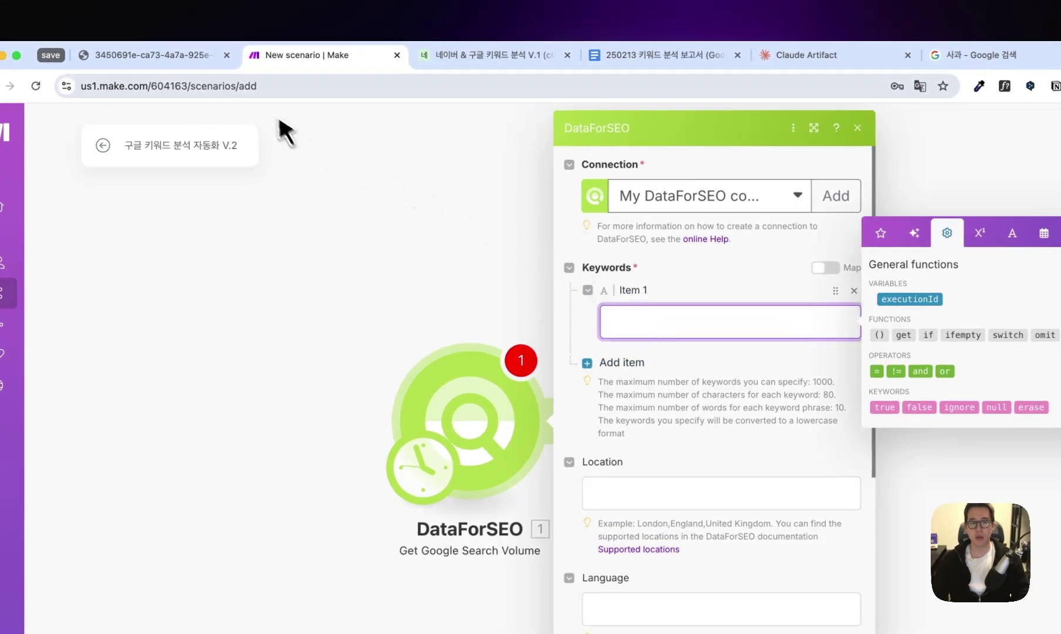
- Select the seed keywords 사과, 비타민 and 단백질 보충제 in Airtable's Seed Keywords table
left_click(436, 56)
left_click(91, 154)
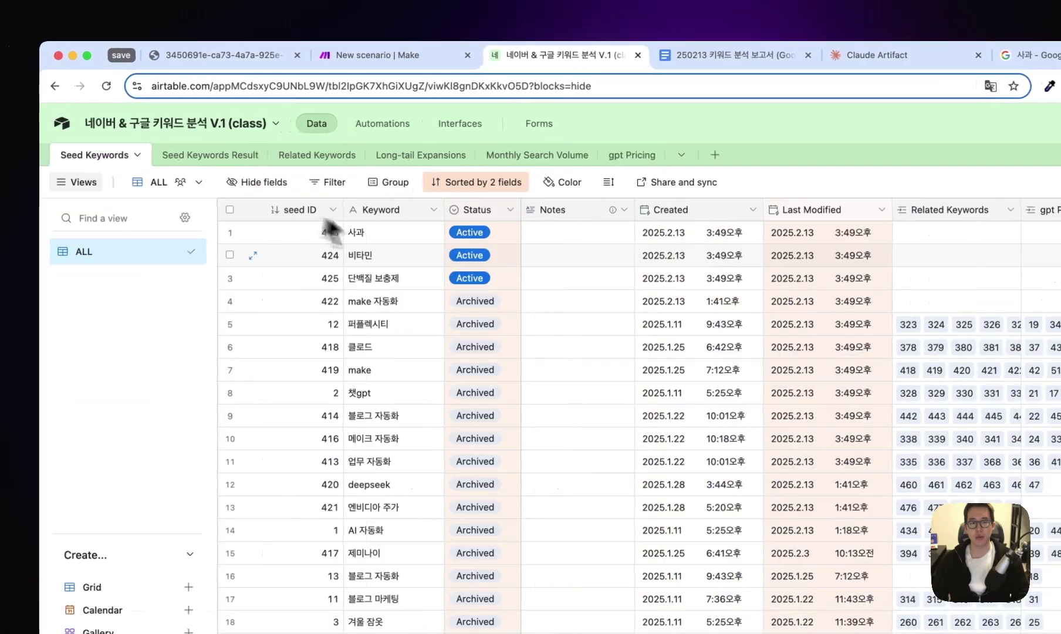
left_click(391, 233)
left_click(392, 255)
left_click(389, 278)
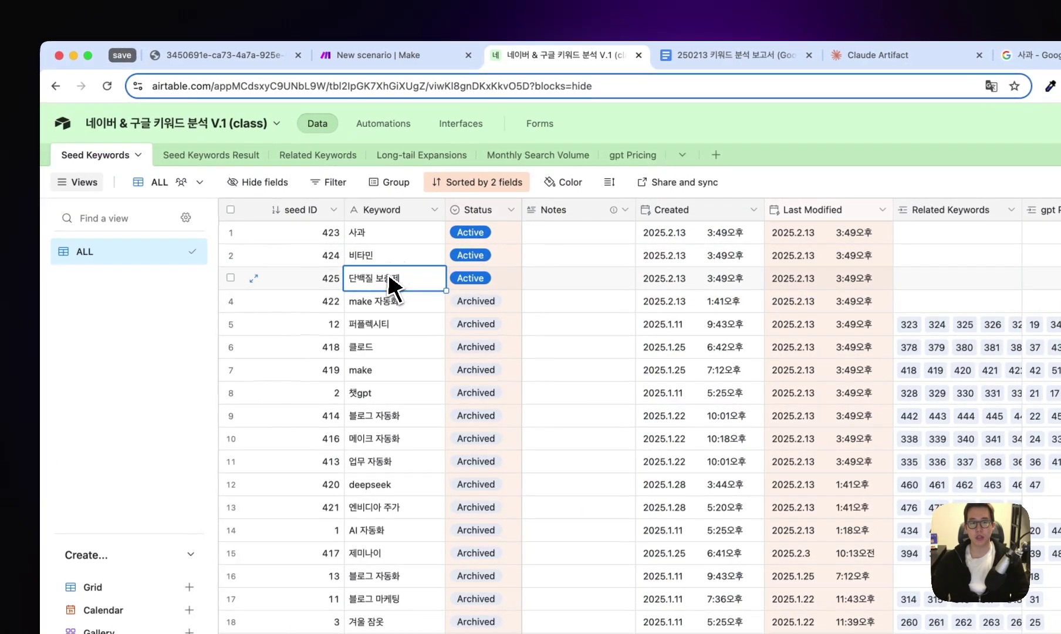
left_click_drag(390, 234, 399, 288)
key("ctrl+c")
left_click(375, 55)
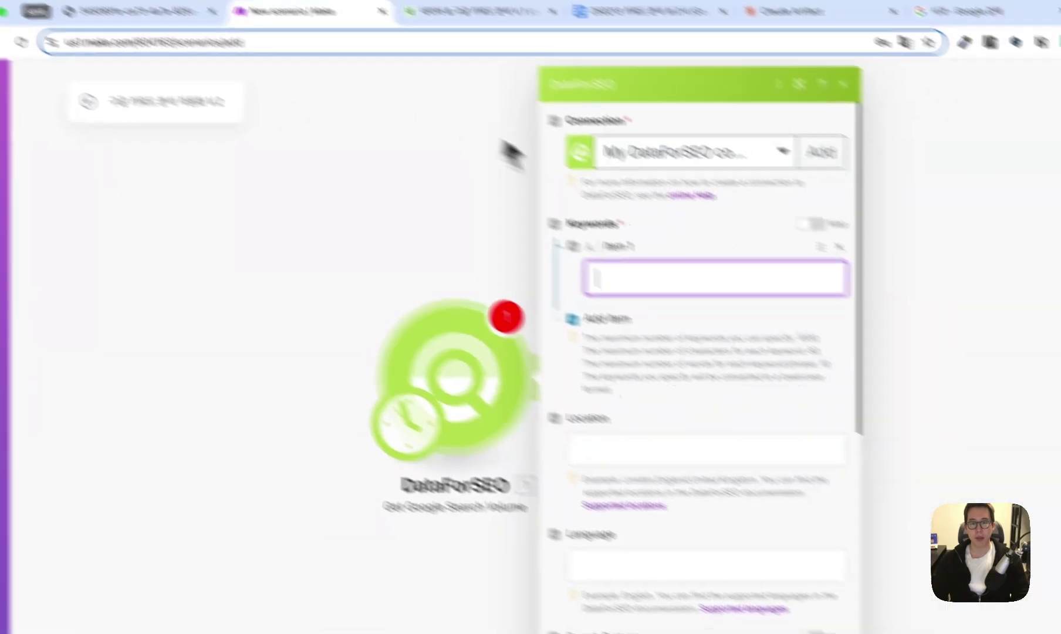
- Enter keywords 사과, 비타민 and 단백질 보충제 as separate Keywords items
left_click(688, 171)
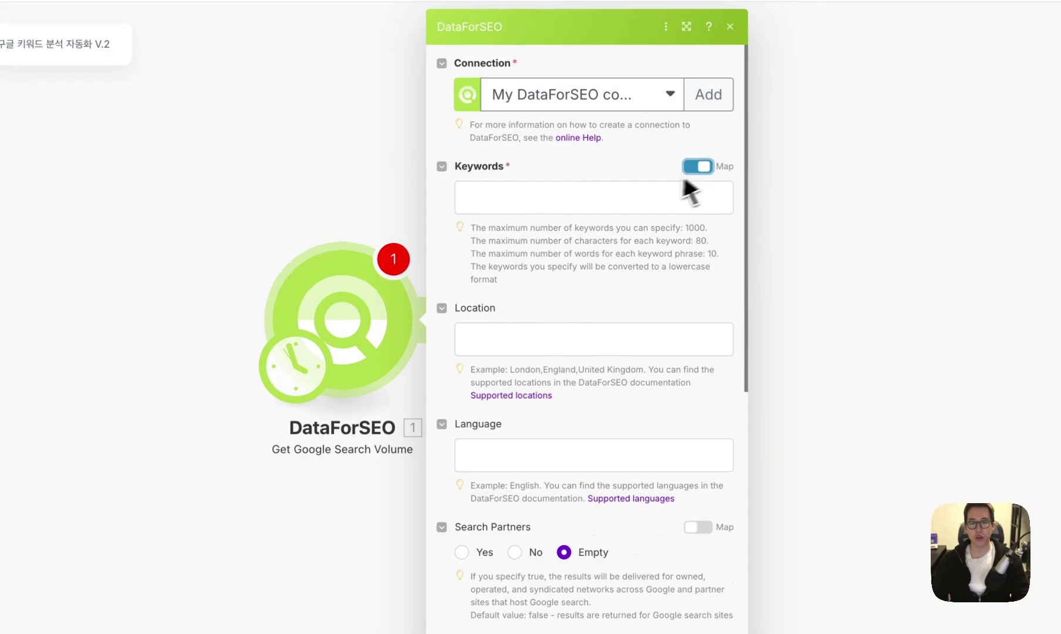
left_click(590, 203)
key("ctrl+v")
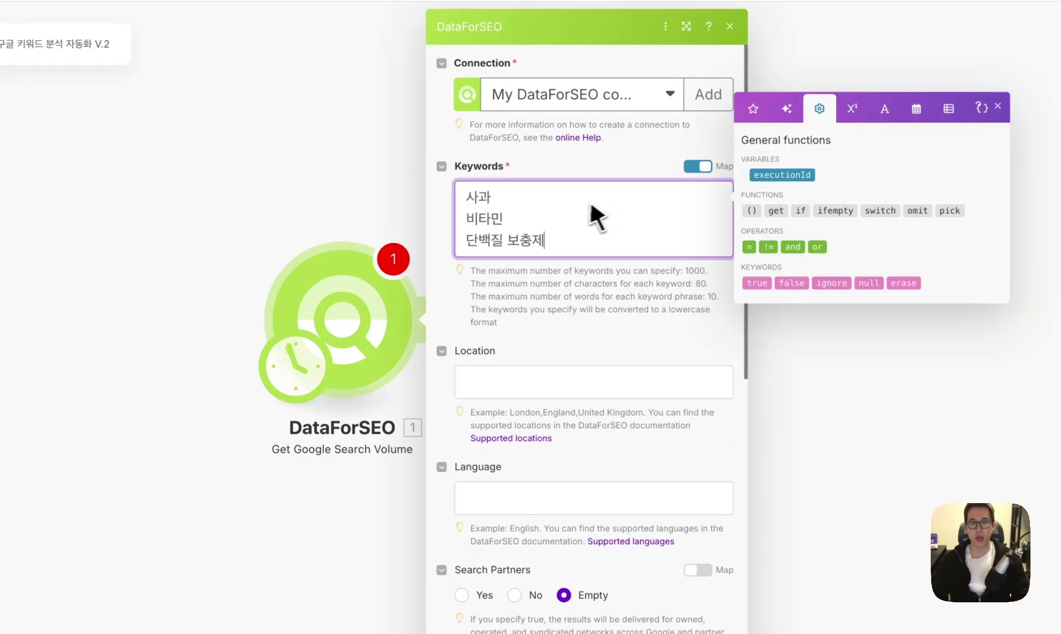
left_click(466, 218)
key("BackSpace")
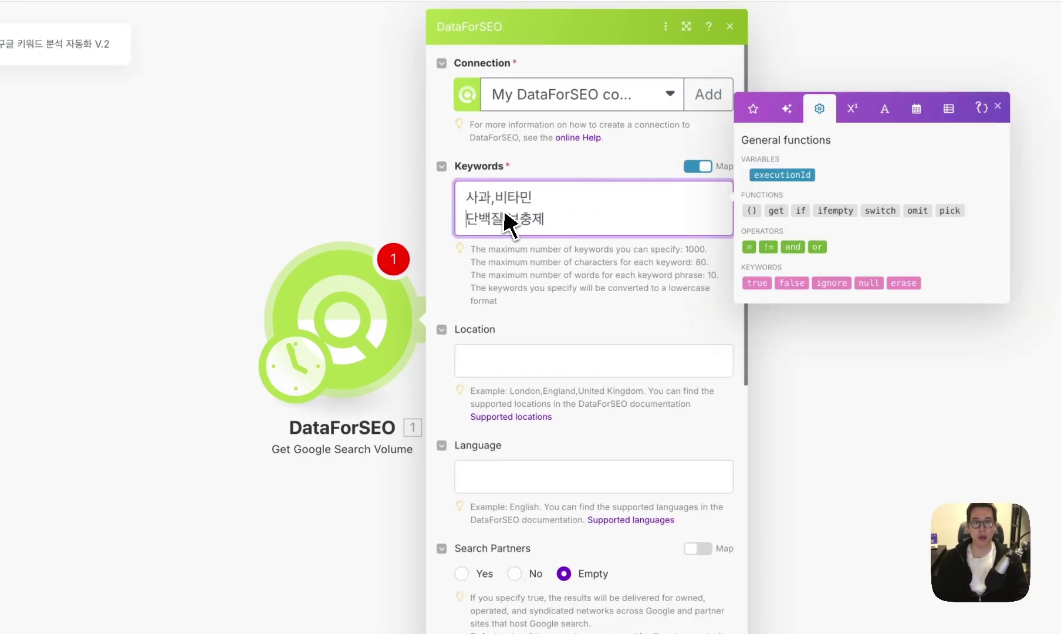
key("BackSpace")
type(",단백질 보충제")
left_click(696, 167)
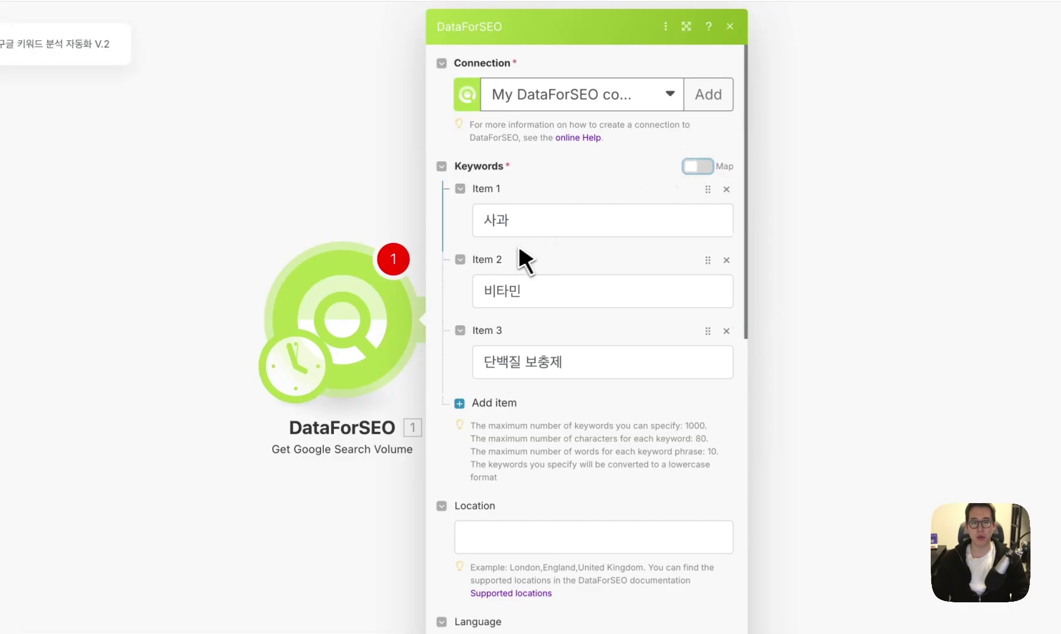
left_click(540, 231)
left_click(556, 301)
left_click(589, 358)
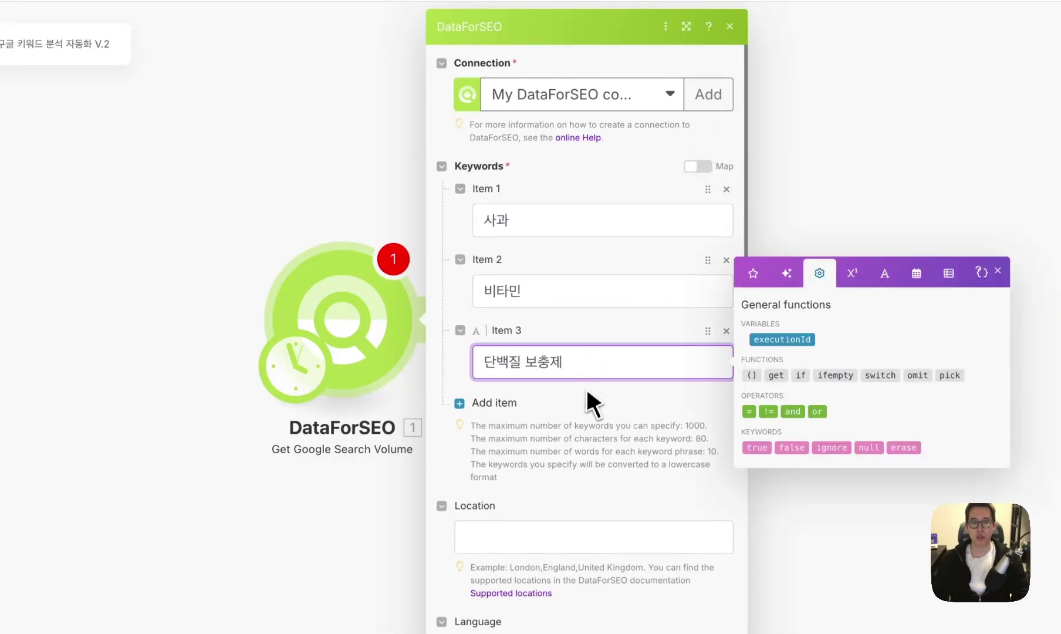
- Set Location to South Korea, Language to Korean and Search Partners to No
scroll(593, 411, "down", 5)
left_click(605, 288)
type("South Korea")
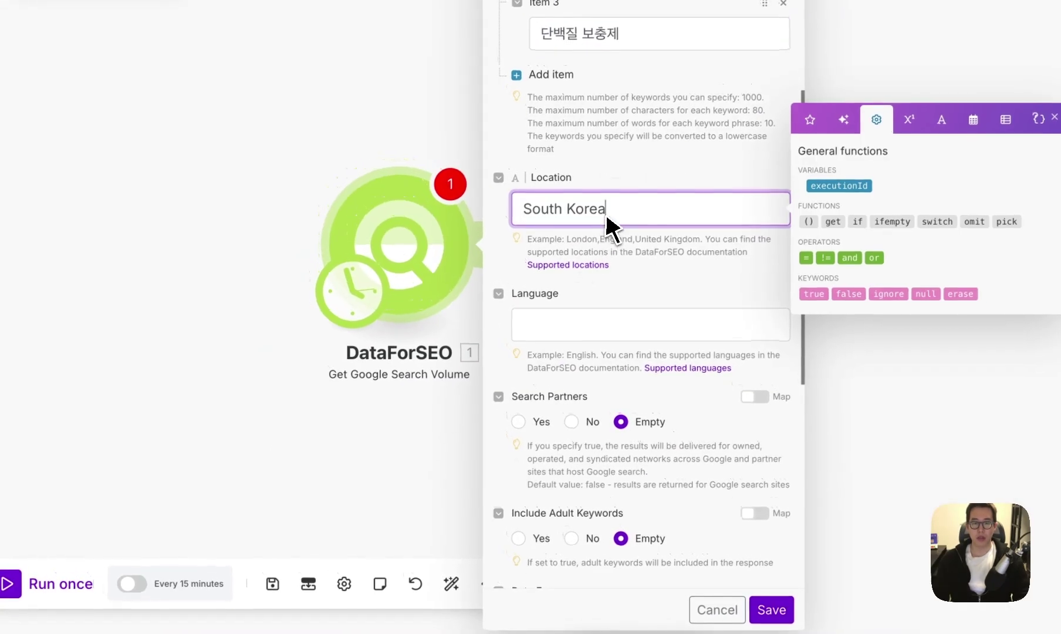
left_click(560, 325)
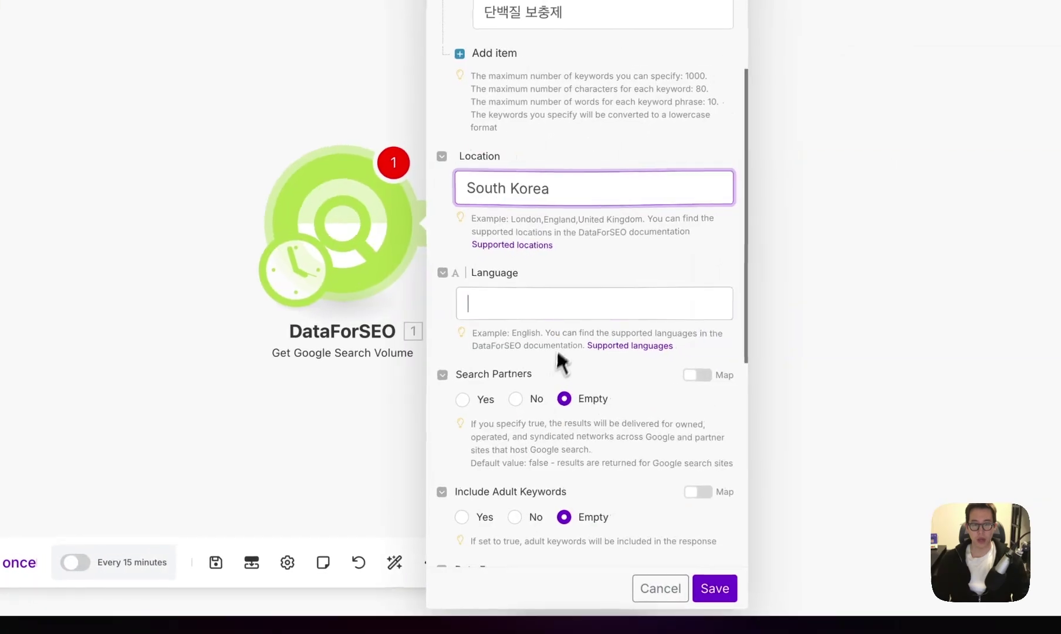
type("Korean")
scroll(526, 311, "down", 5)
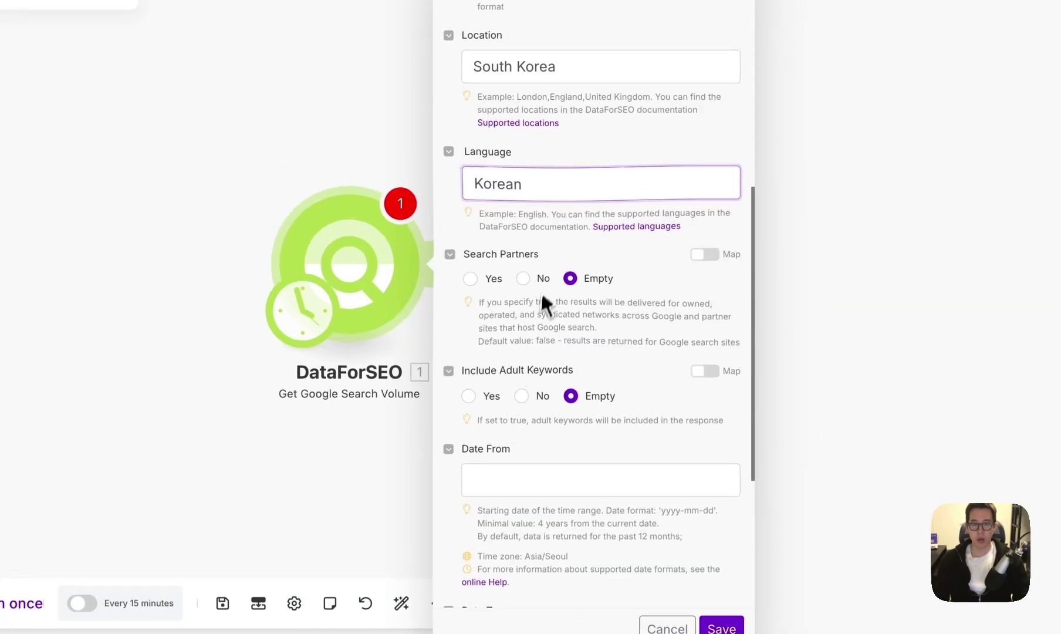
left_click(510, 239)
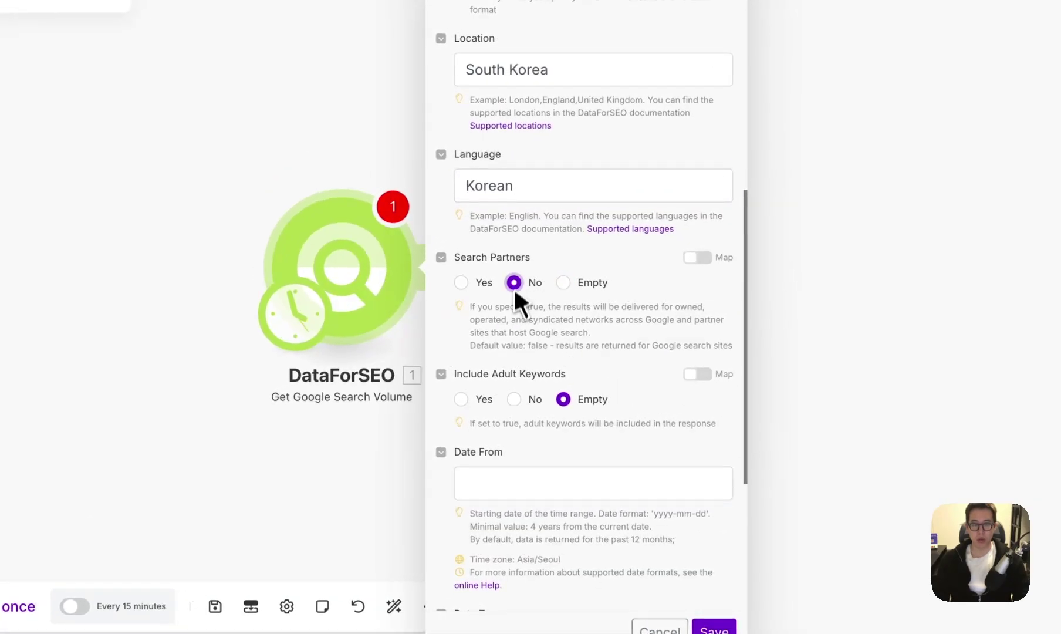
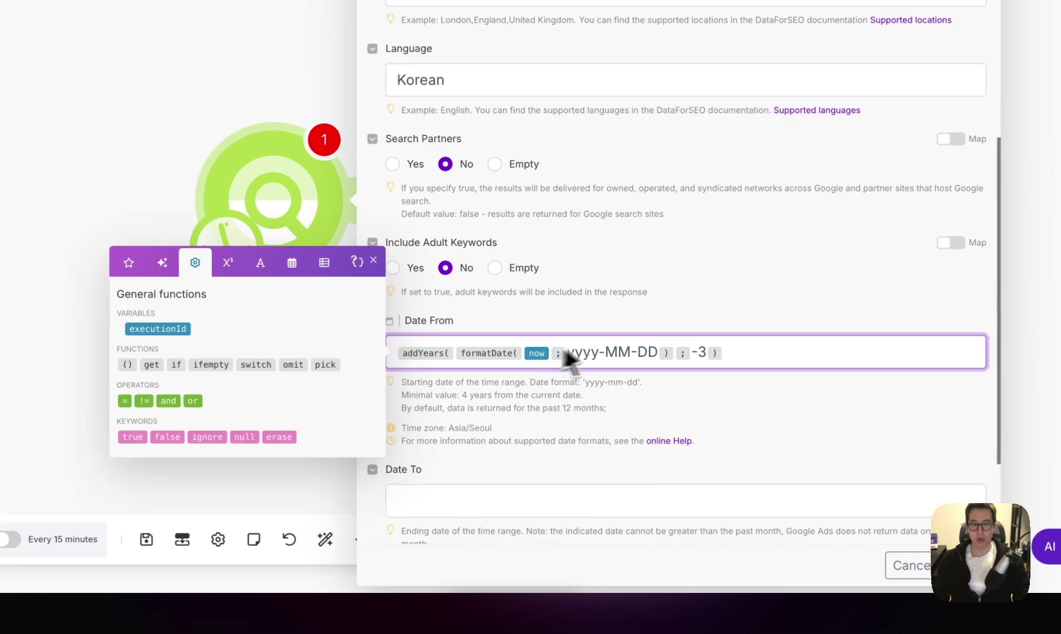
- Use addYears(formatDate(now; yyyy-MM-DD); -3) for Date From and addDays(formatDate(now; yyyy-MM-DD); -1) for Date To
left_click_drag(725, 352, 604, 358)
left_click_drag(812, 355, 634, 358)
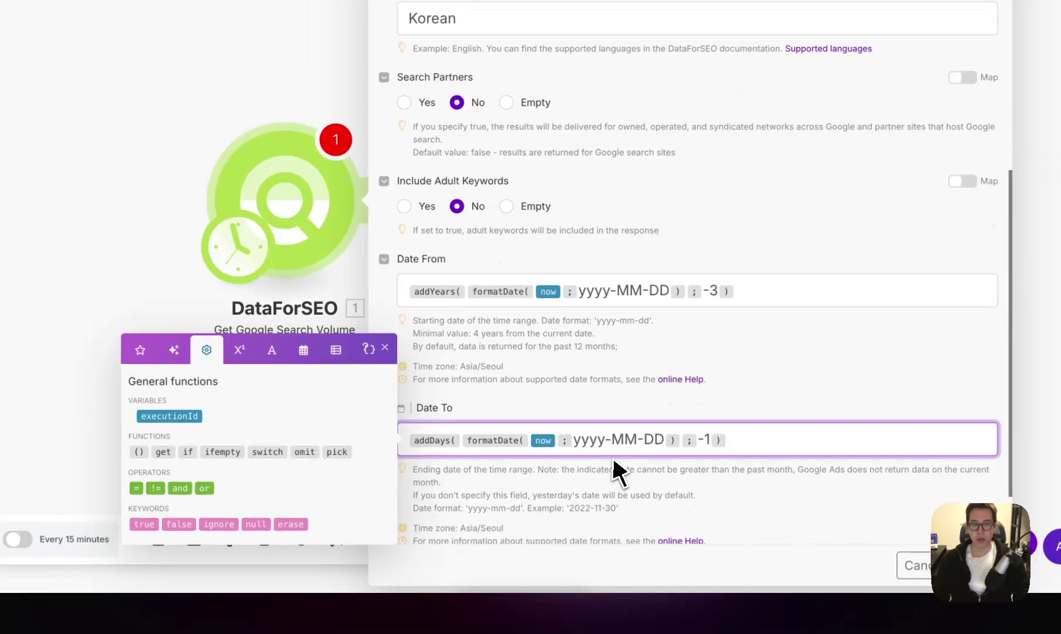
scroll(616, 473, "down", 3)
left_click(728, 405)
left_click_drag(728, 352, 462, 359)
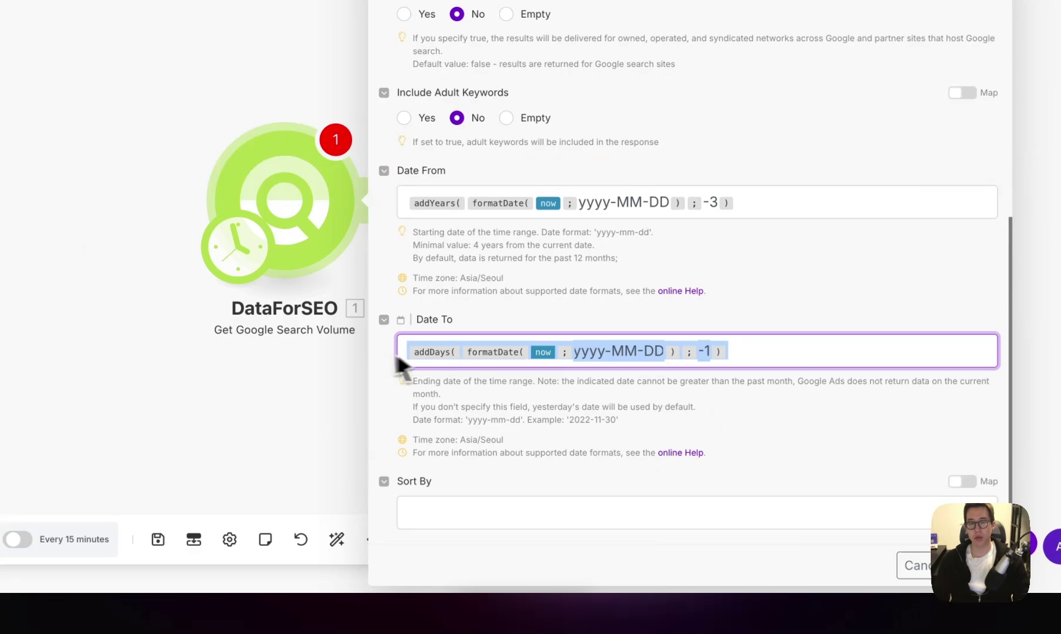
left_click(599, 414)
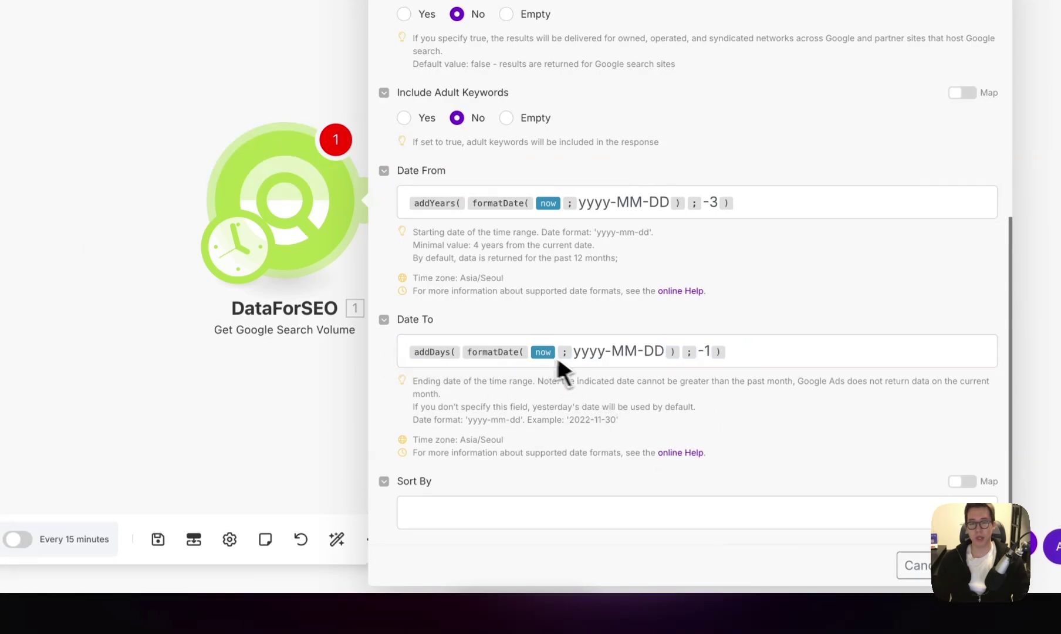
- Save the DataForSEO module and rename it 구글 데이터 수집
left_click(975, 566)
right_click(298, 199)
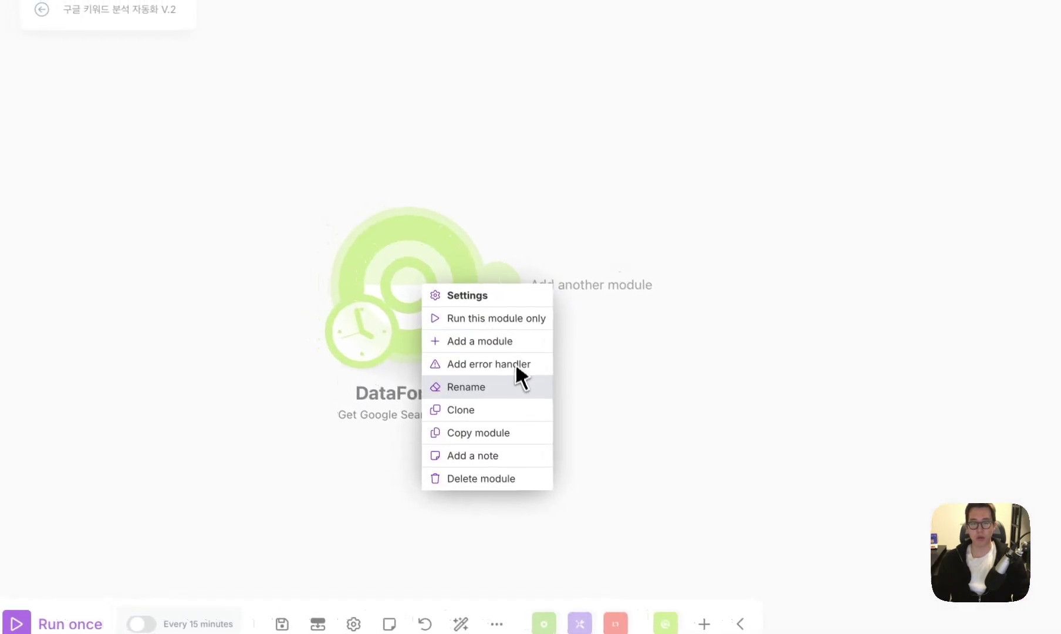
left_click(514, 384)
type("구글 데이터 수집")
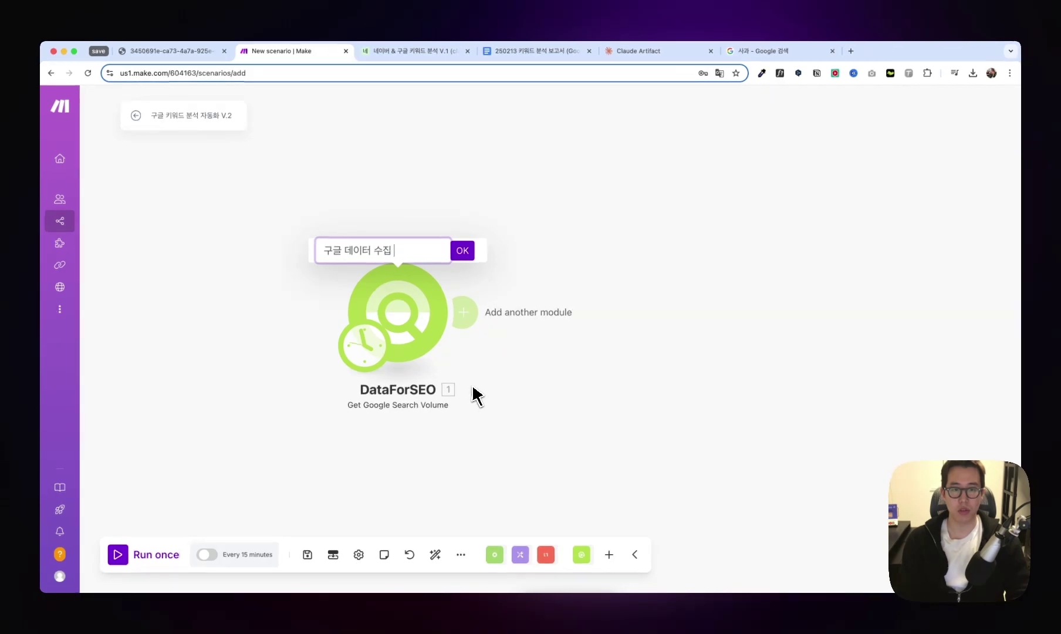
key("Return")
- Add an Iterator after it that iterates the Tasks[] output, then tidy the layout
left_click(463, 312)
type("iter")
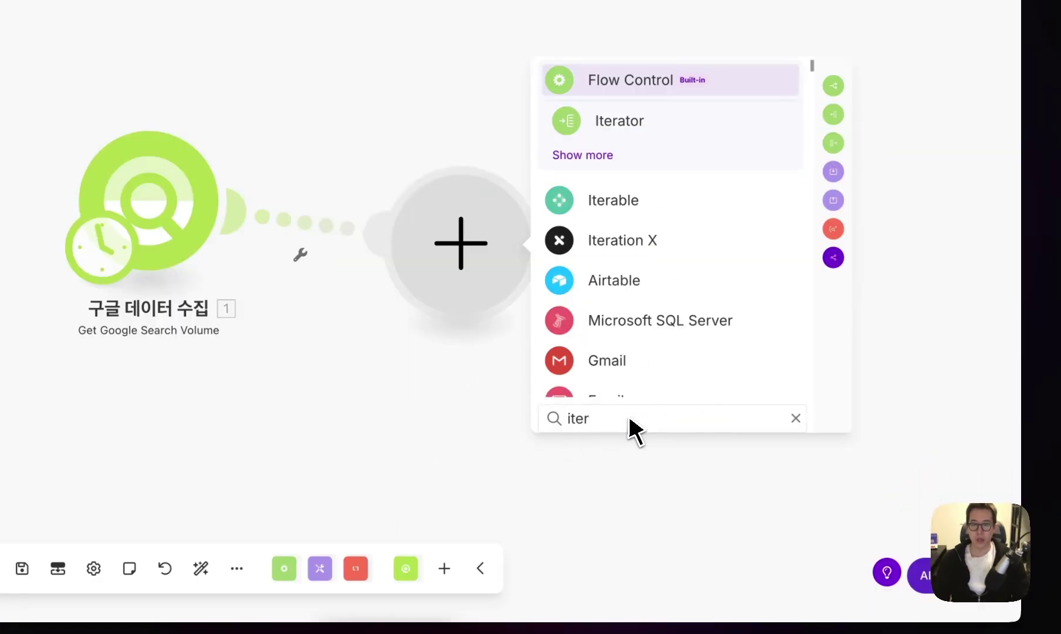
left_click(619, 120)
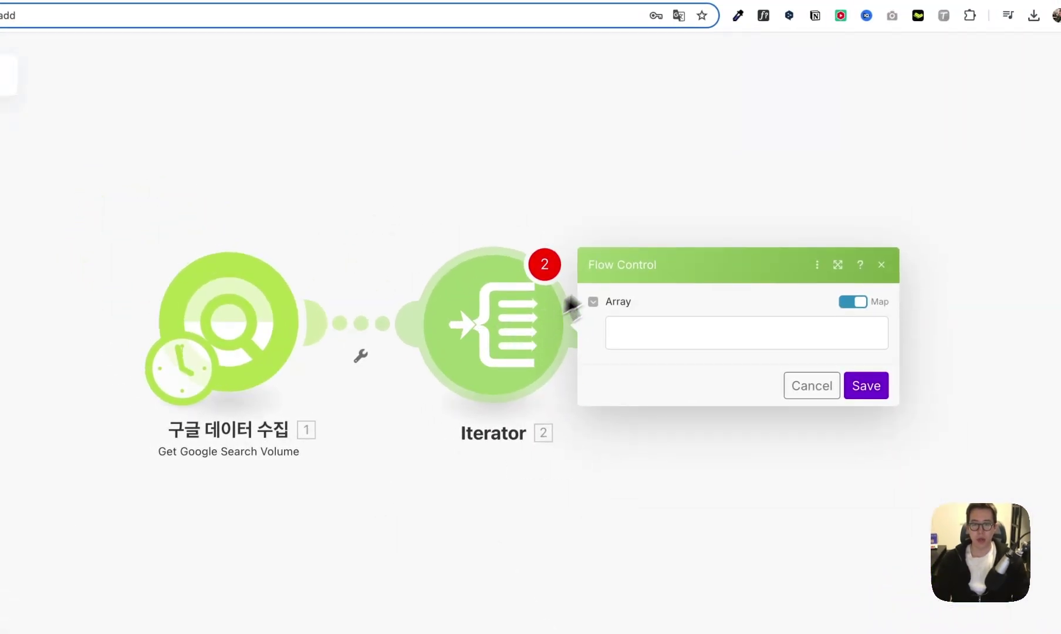
left_click(693, 333)
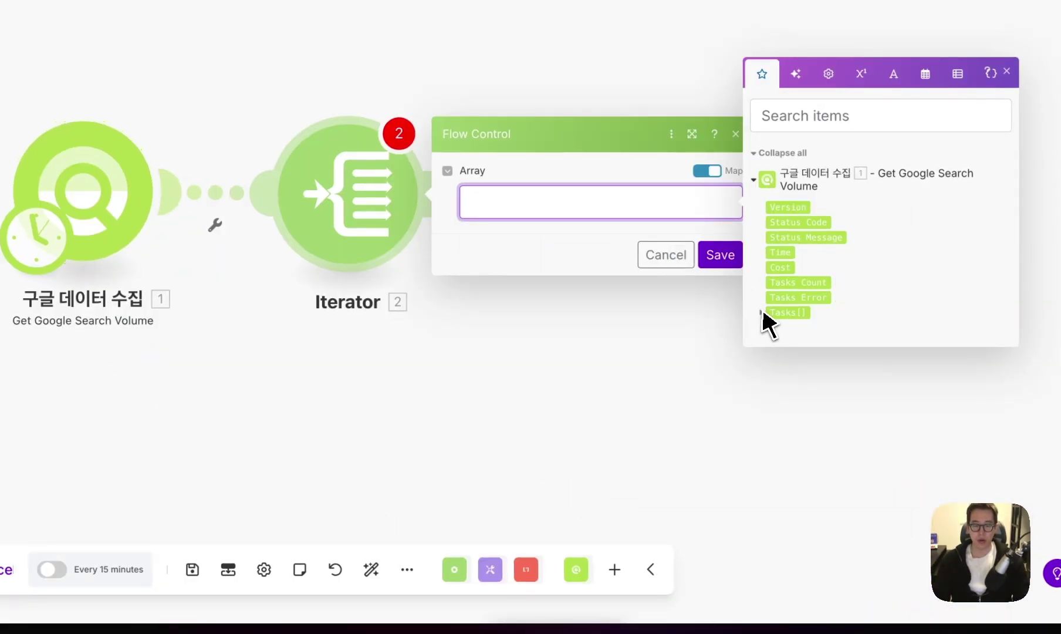
left_click(762, 313)
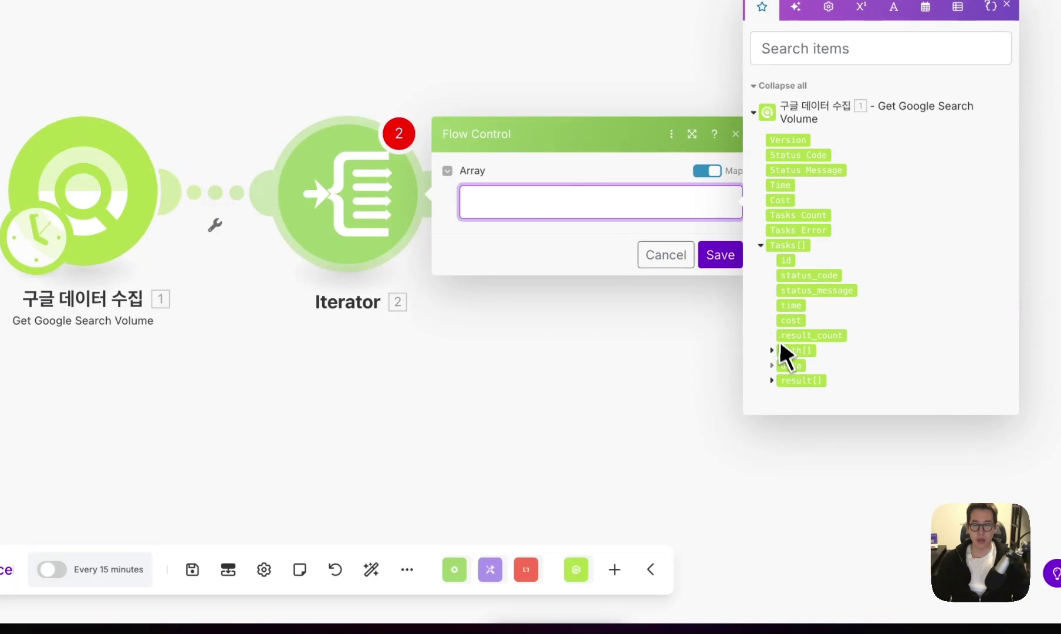
left_click(726, 258)
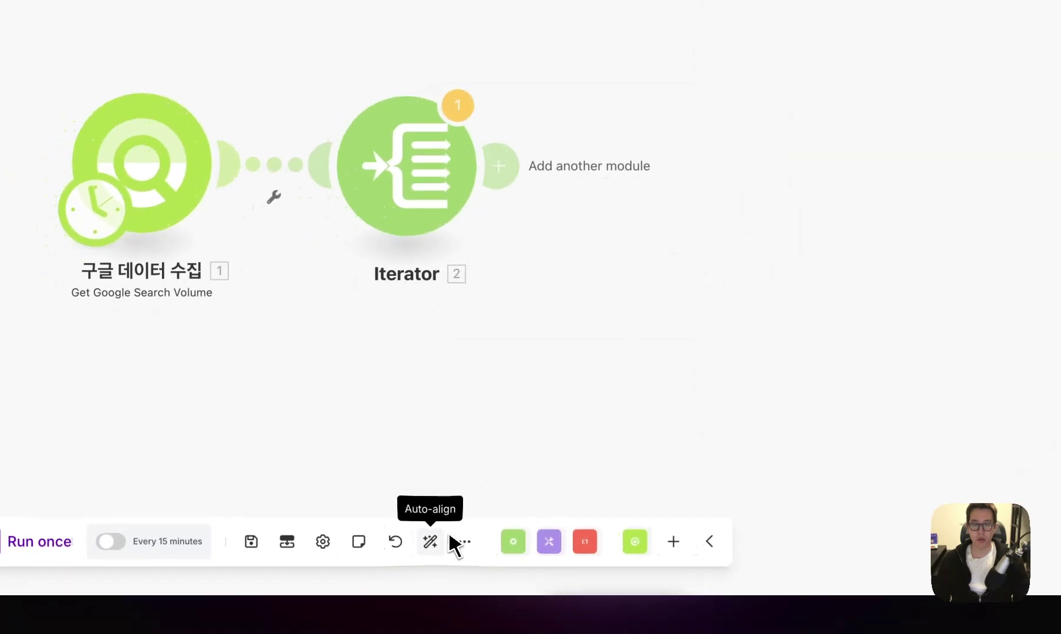
left_click(371, 569)
- Add an Airtable Search Records module on the Seed Keywords table with all output fields
left_click(821, 200)
left_click(773, 238)
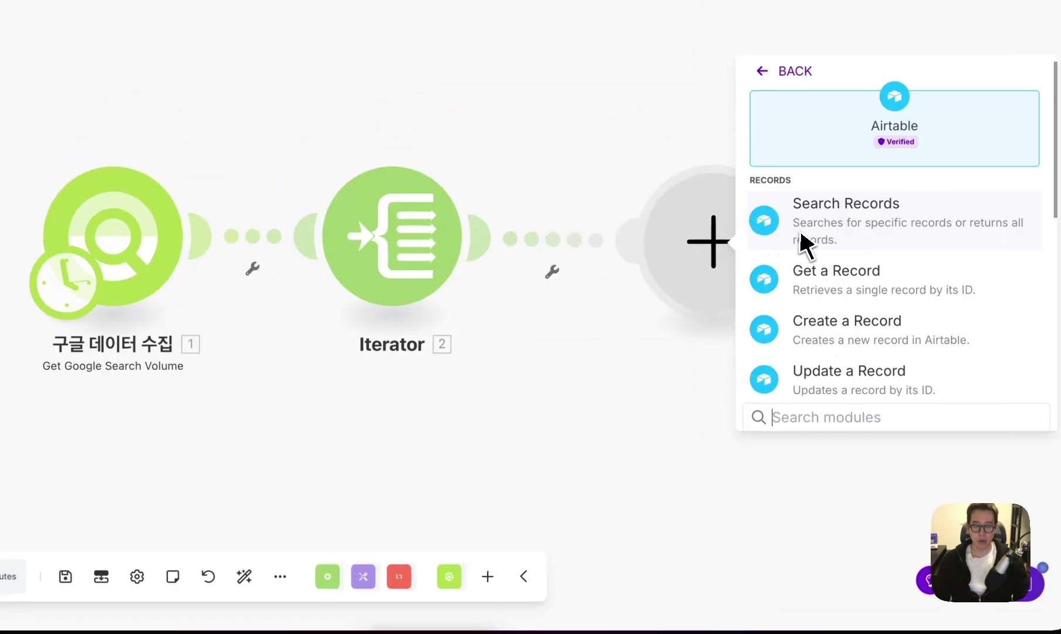
left_click(855, 230)
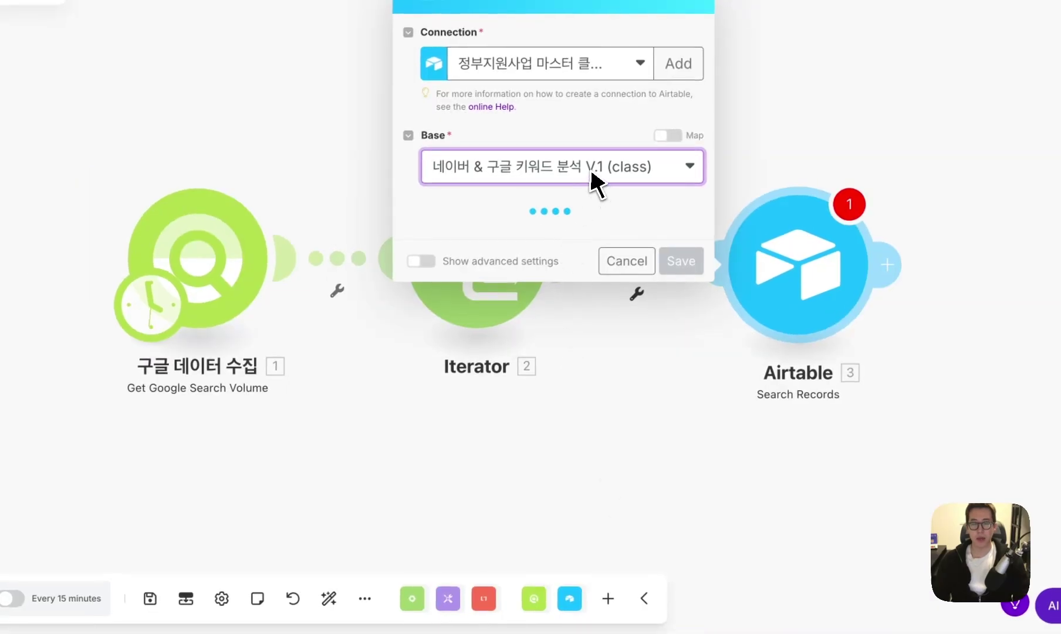
left_click(522, 241)
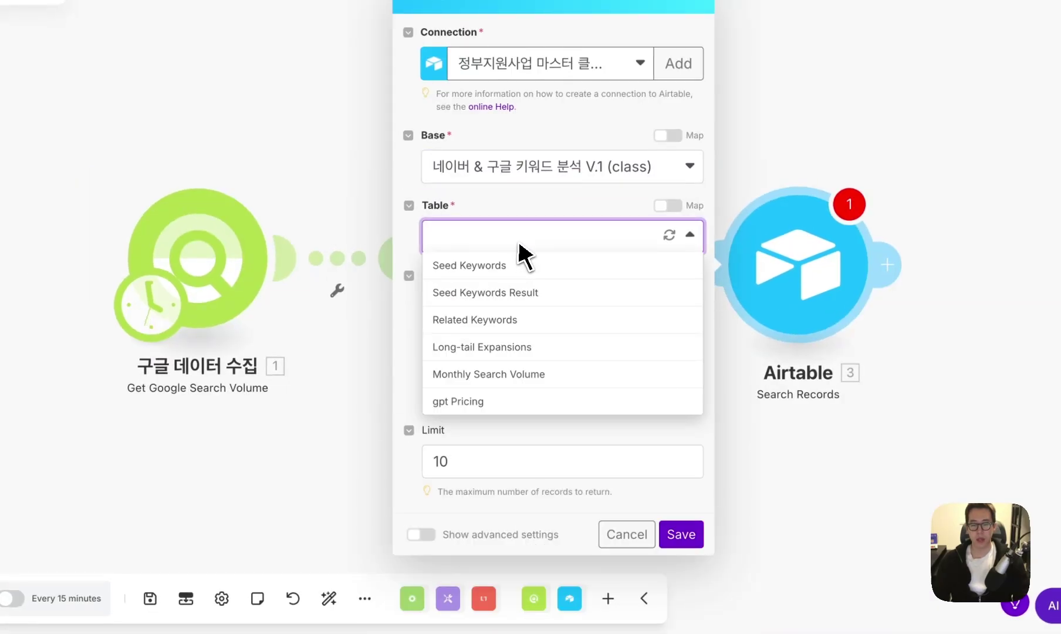
left_click(506, 267)
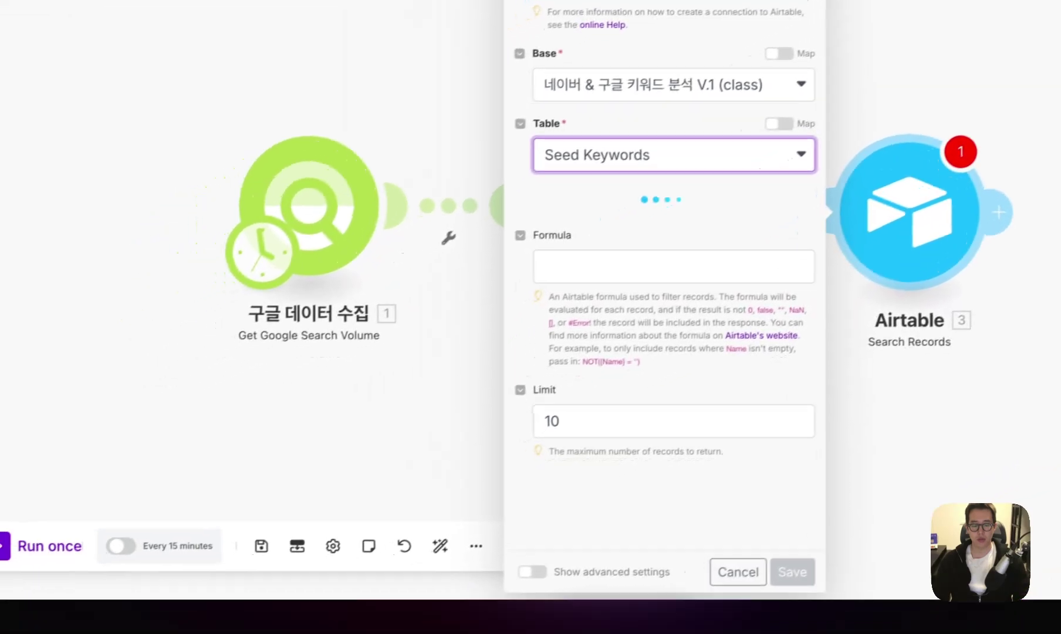
left_click(561, 338)
scroll(493, 355, "down", 4)
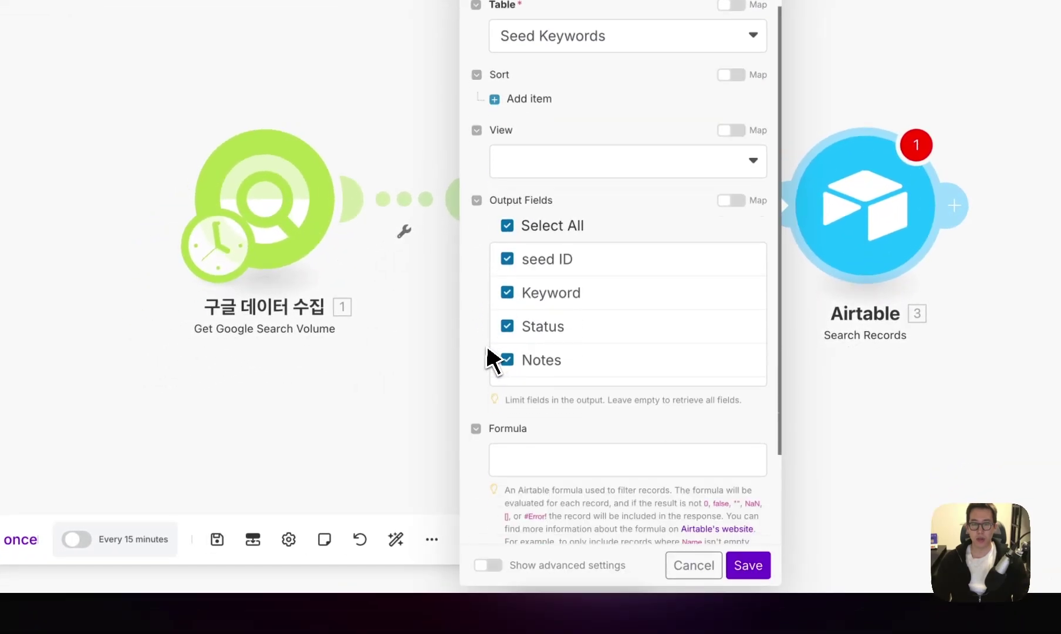
- Filter with {Keyword} = 'iterated keyword', save, and rename the module Seed Keyword Check
left_click(547, 332)
type("{")
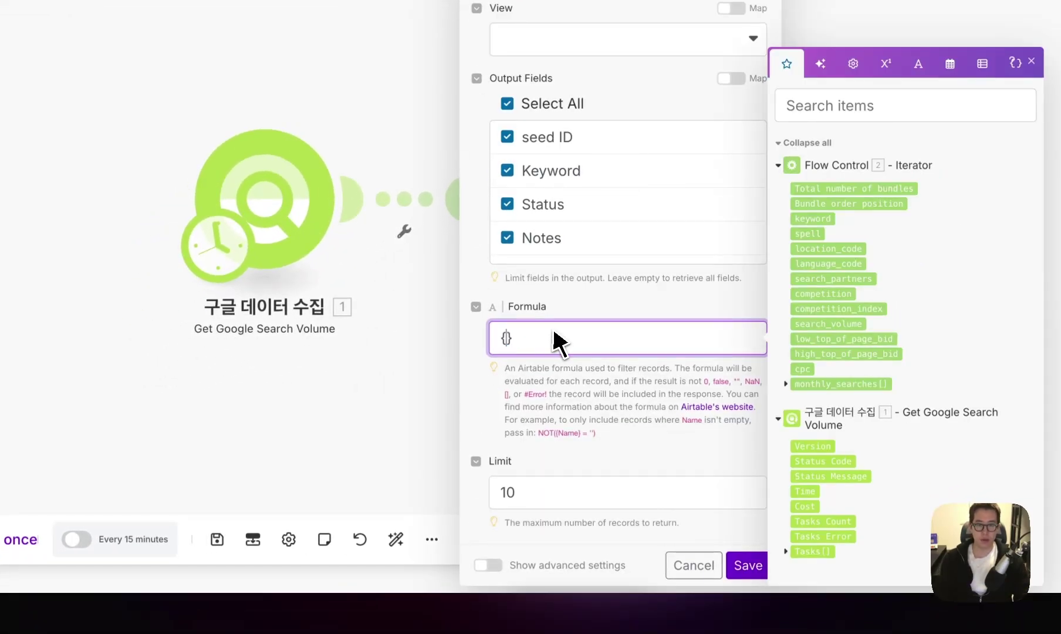
type("Keyword}")
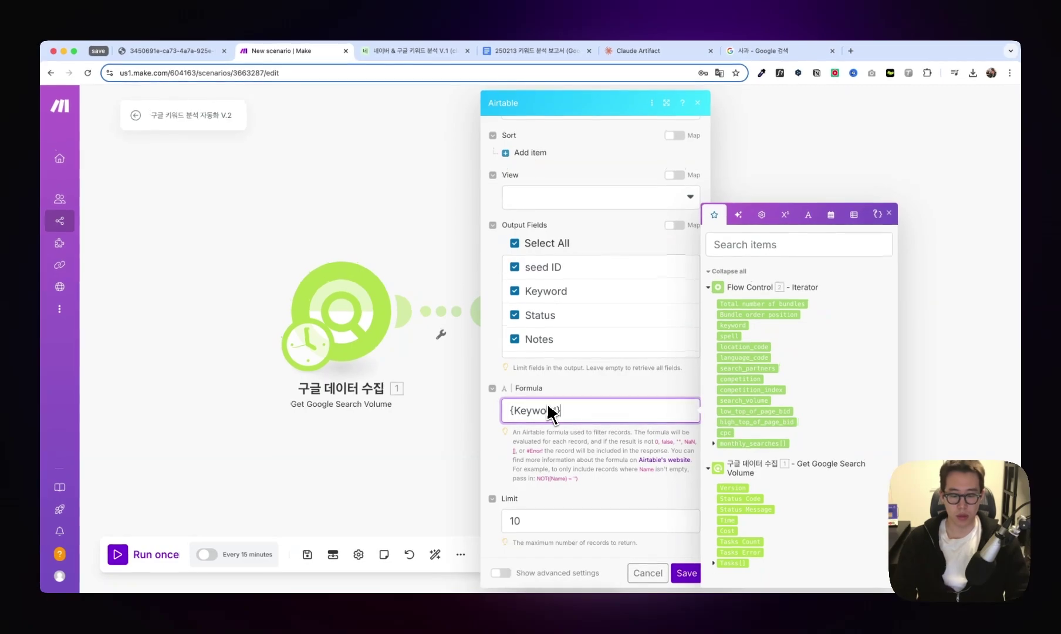
type(" = '")
left_click(713, 563)
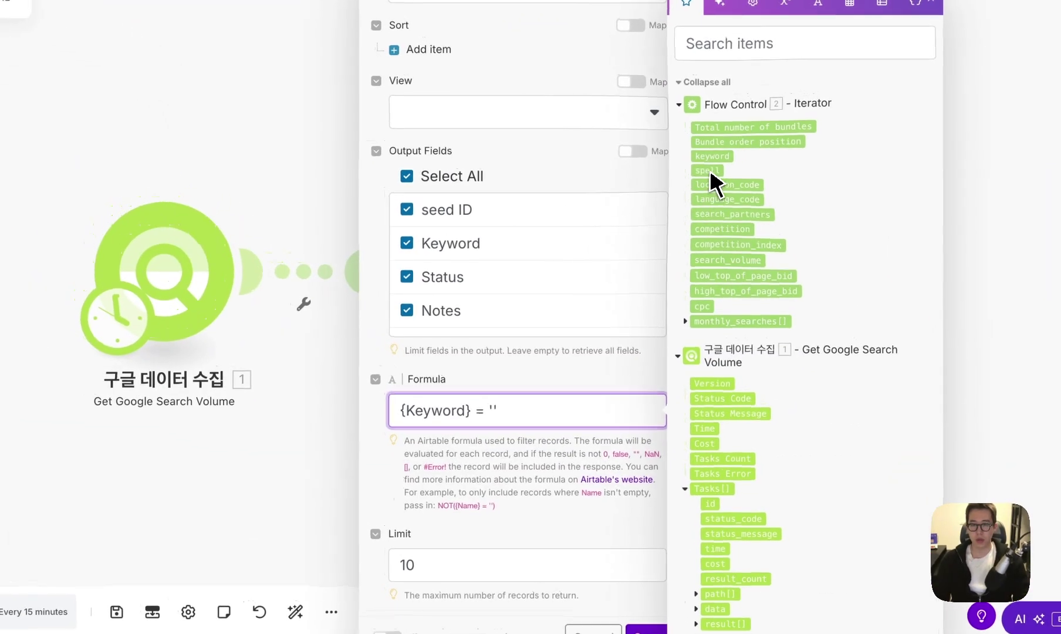
left_click(661, 110)
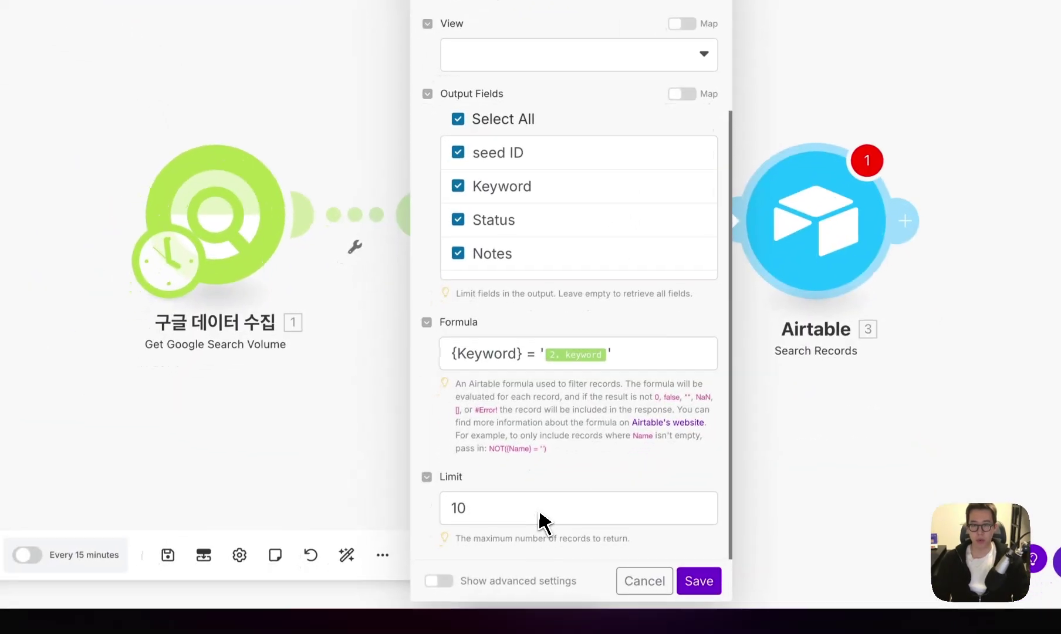
left_click(544, 516)
left_click(699, 580)
left_click(670, 312)
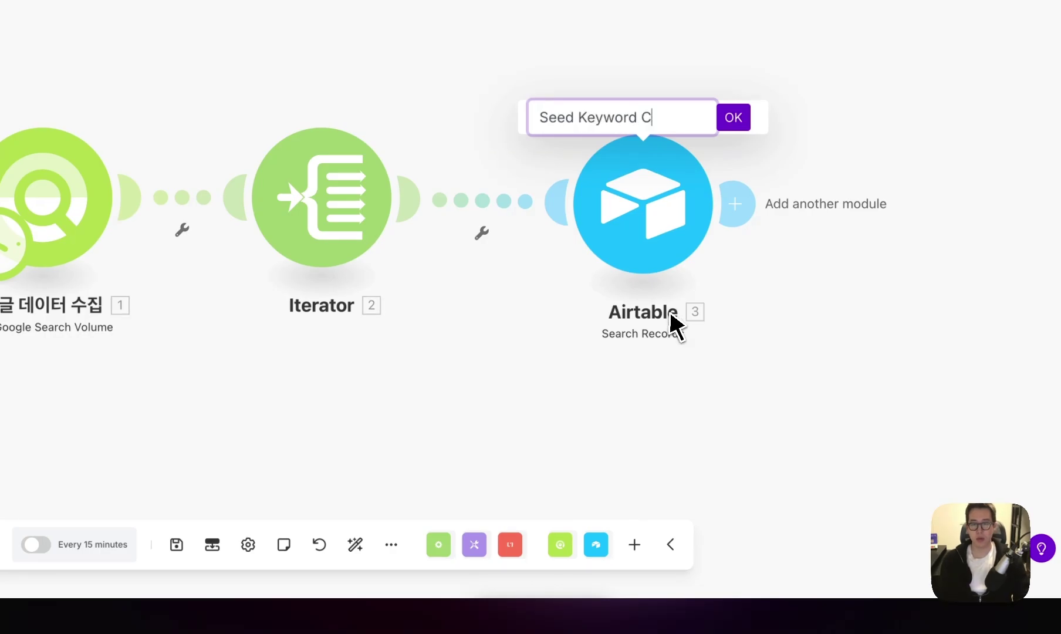
key("Return")
- Save the scenario, add a Router after Seed Keyword Check and a nested Router on its first branch
left_click(355, 544)
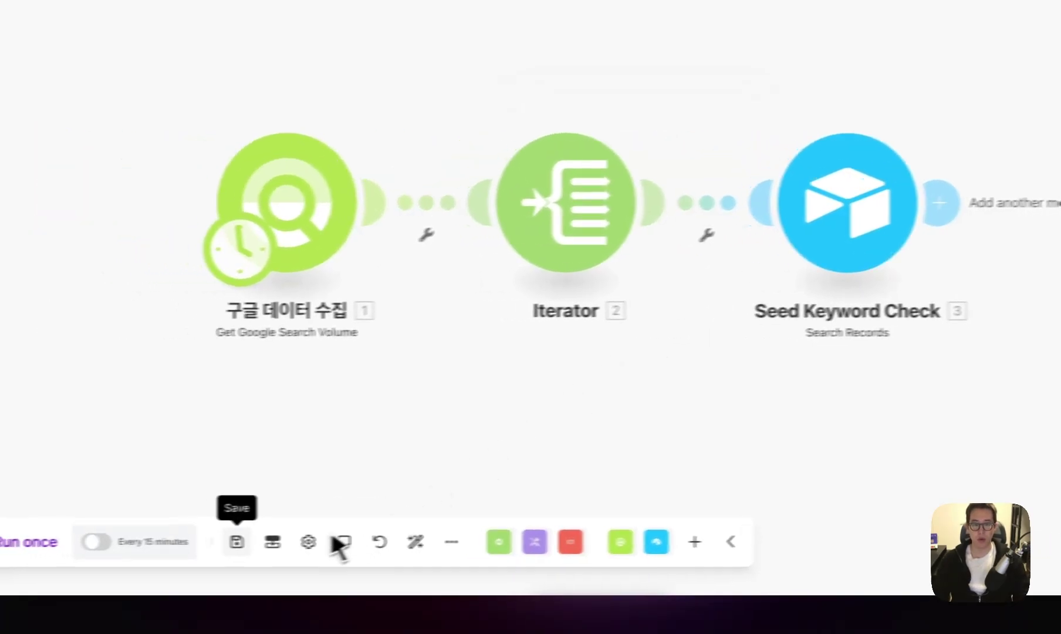
left_click(177, 545)
left_click(826, 203)
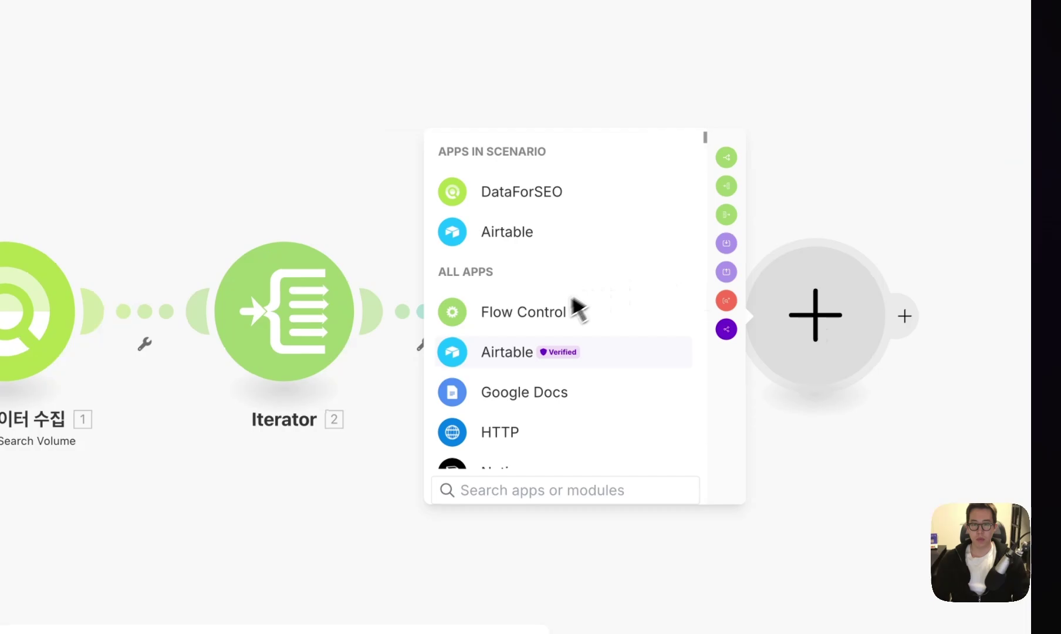
left_click(577, 308)
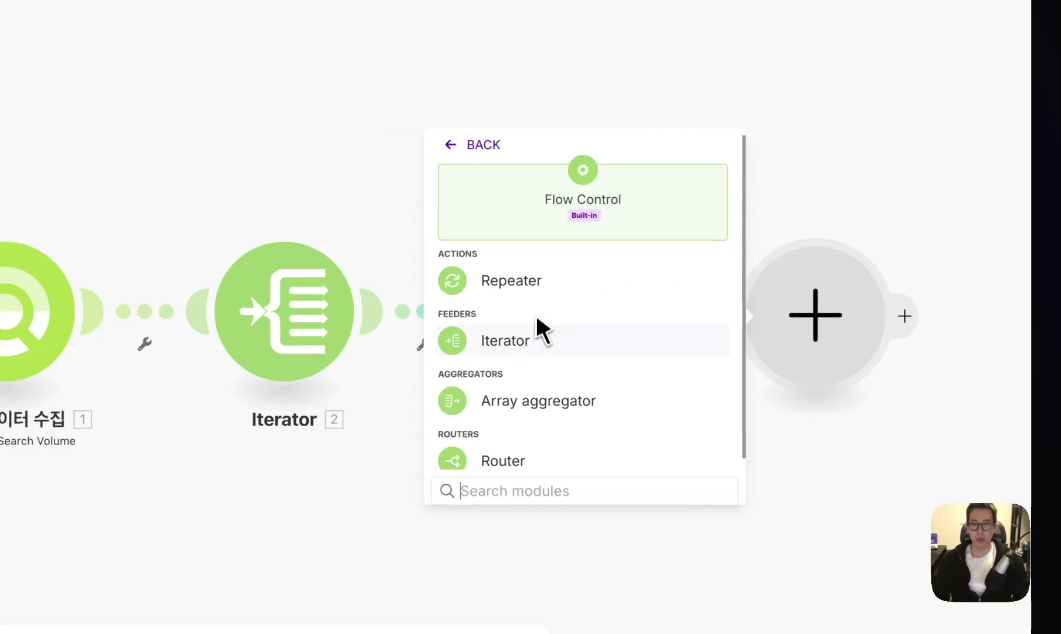
left_click(536, 451)
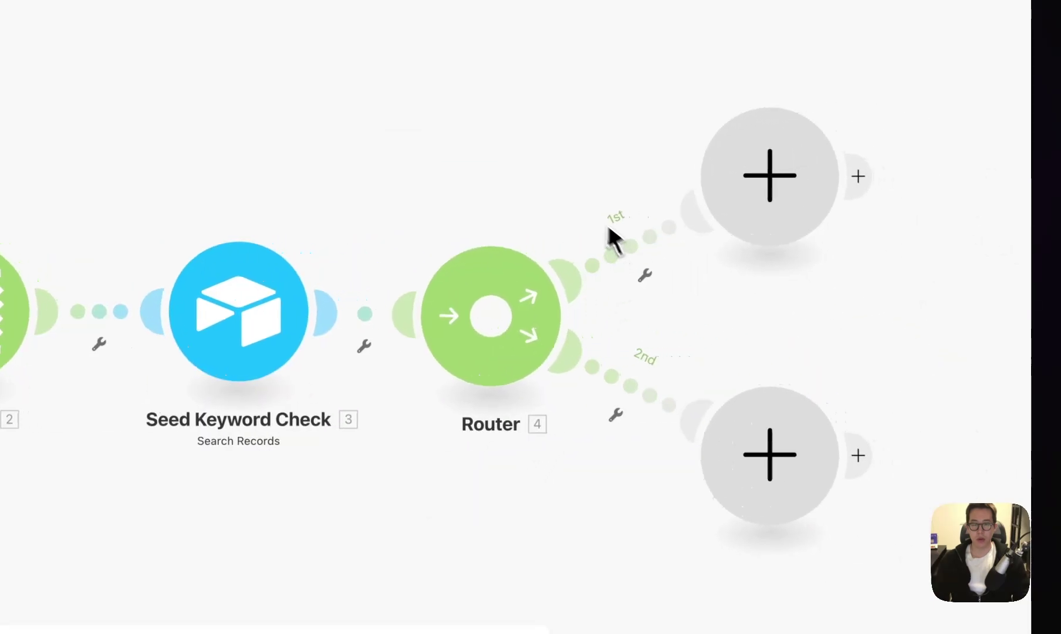
left_click(703, 236)
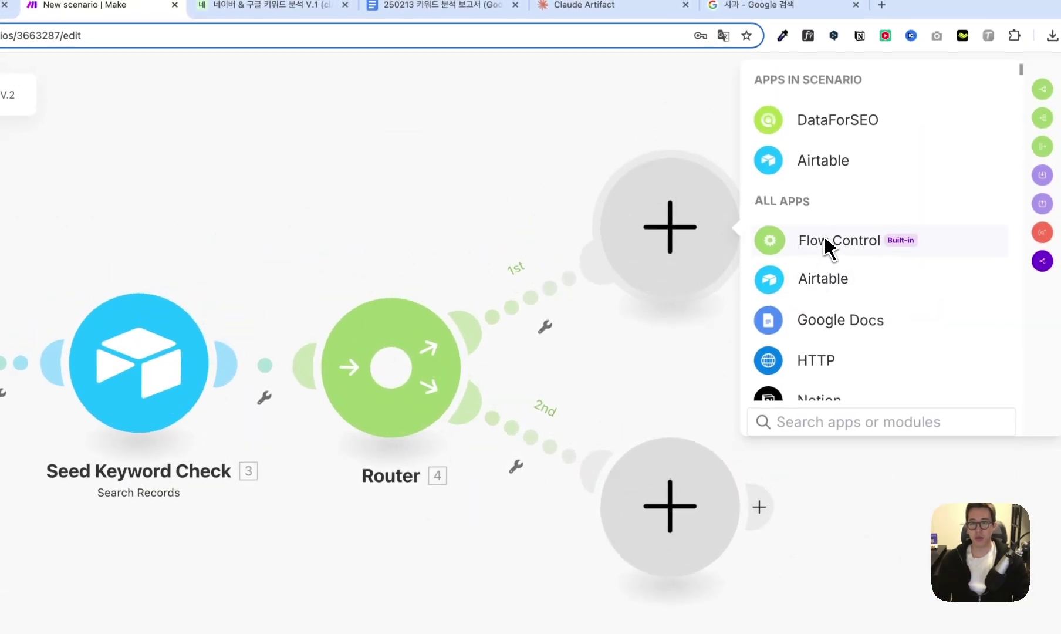
left_click(841, 205)
left_click(833, 391)
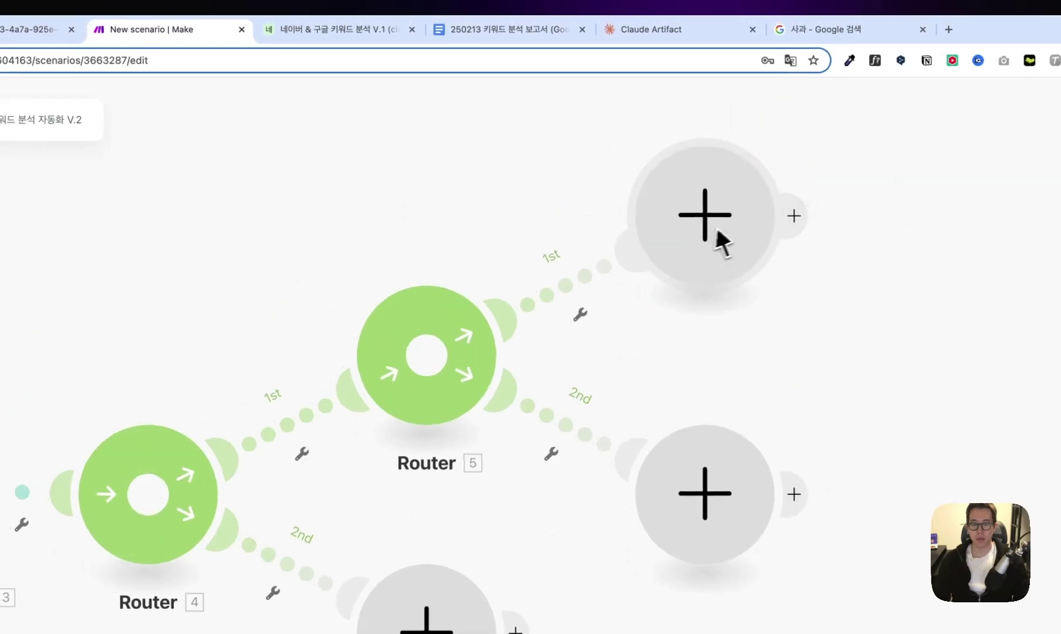
- Add an Airtable Create a Record module writing to Seed Keywords Result, with a linked seed keyword entry
left_click(725, 234)
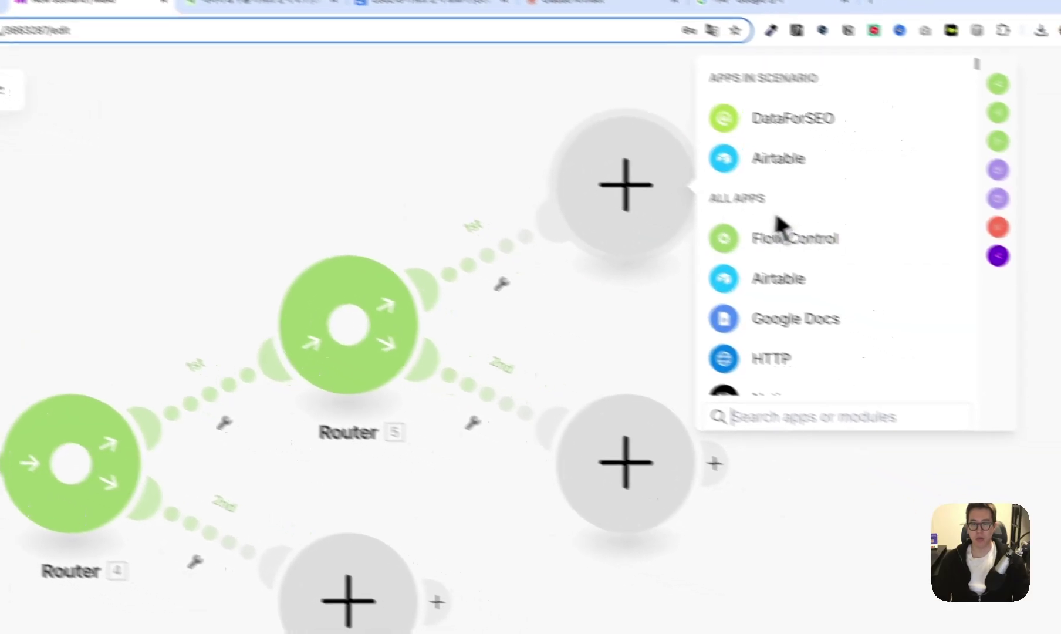
left_click(898, 198)
scroll(776, 253, "down", 3)
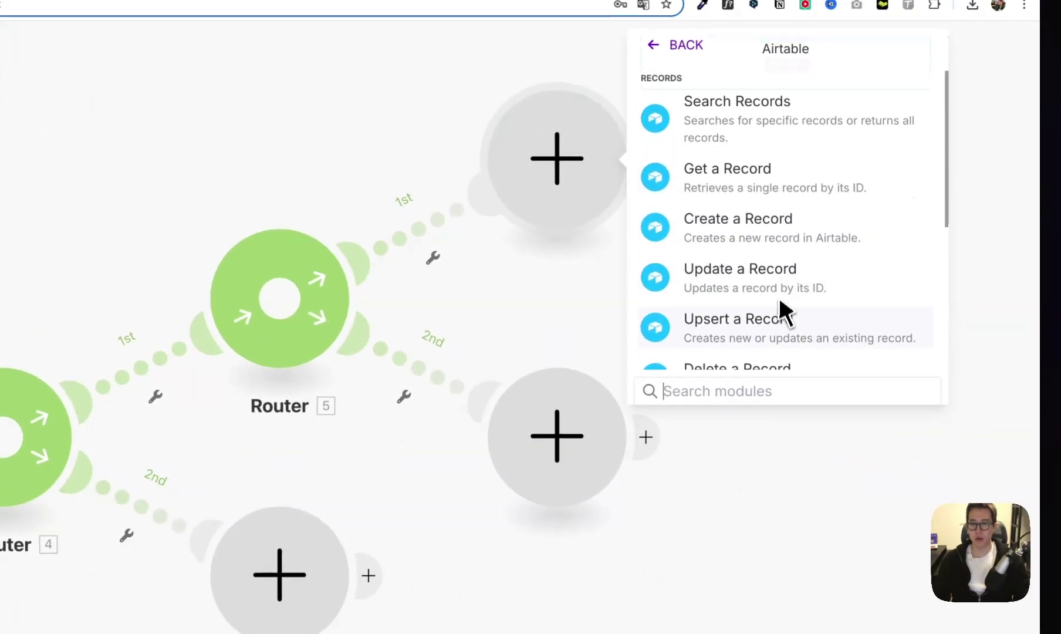
scroll(780, 340, "down", 1)
left_click(792, 176)
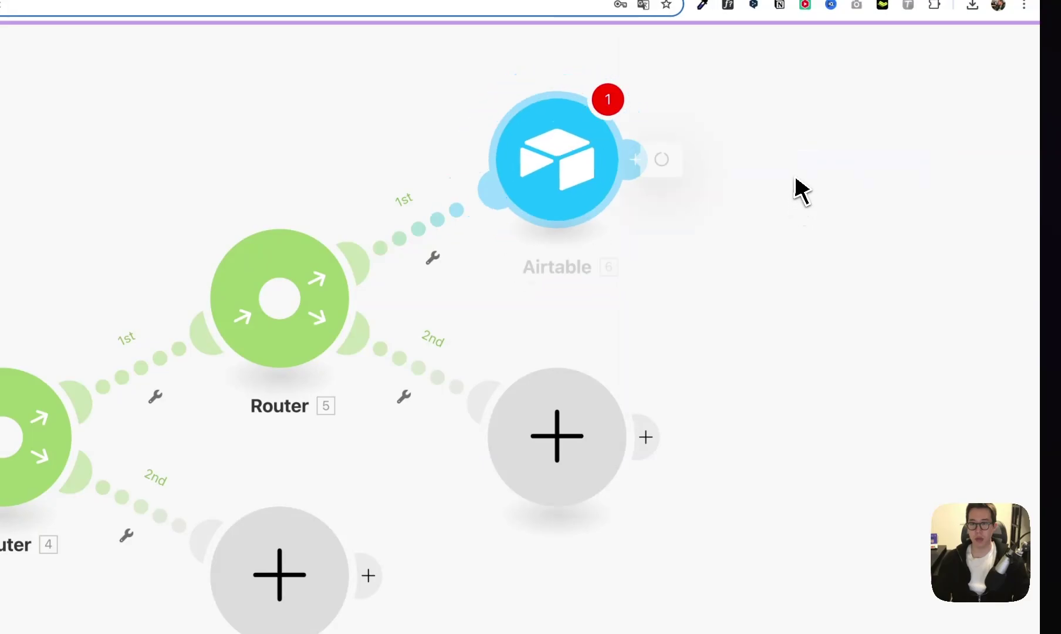
left_click(720, 289)
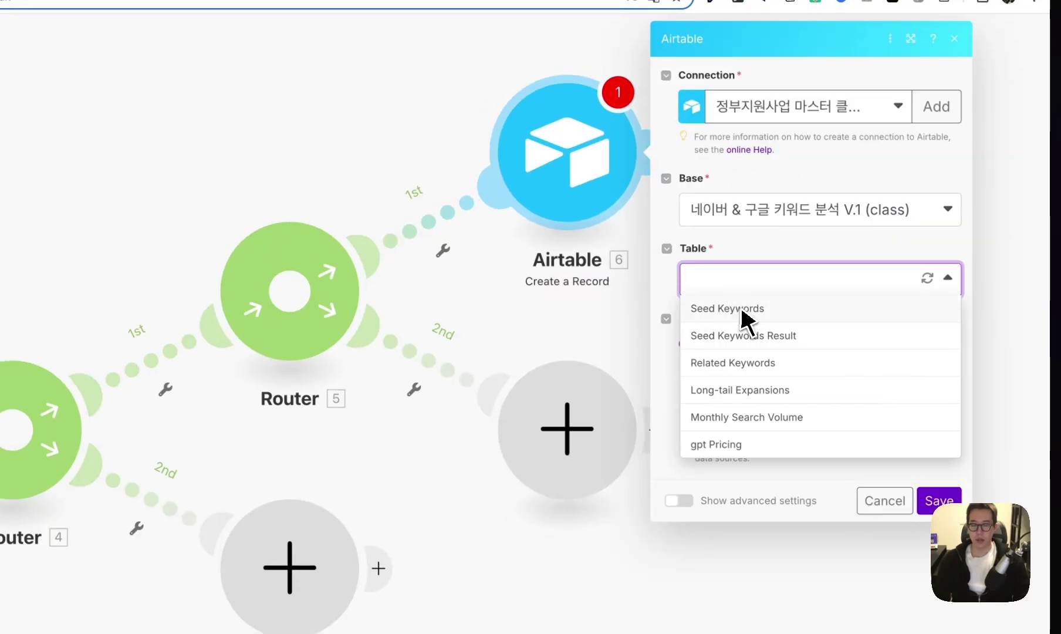
left_click(750, 337)
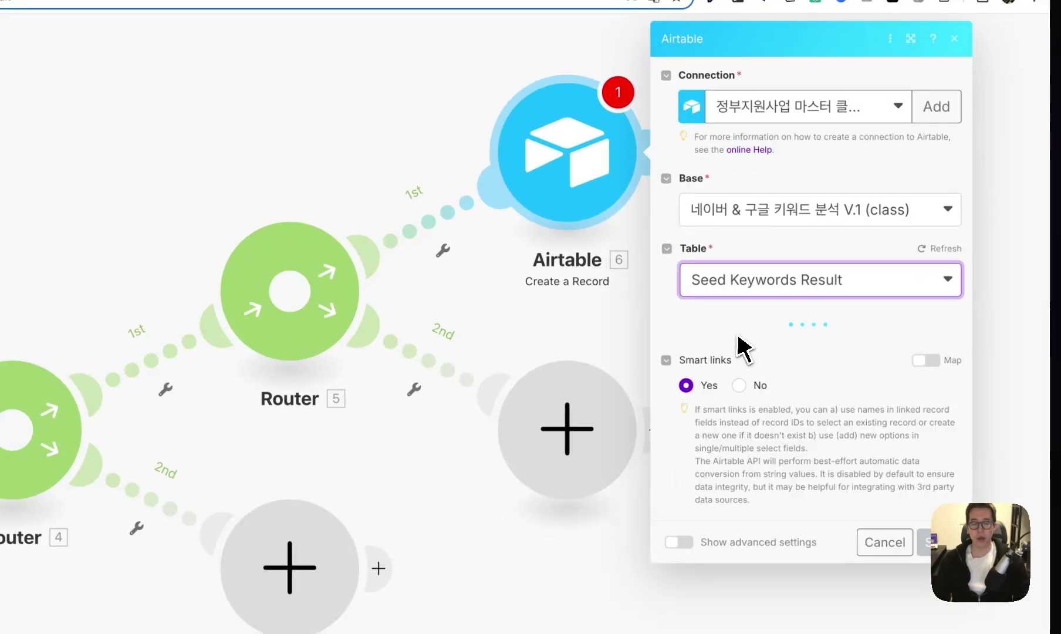
left_click(741, 380)
left_click(753, 398)
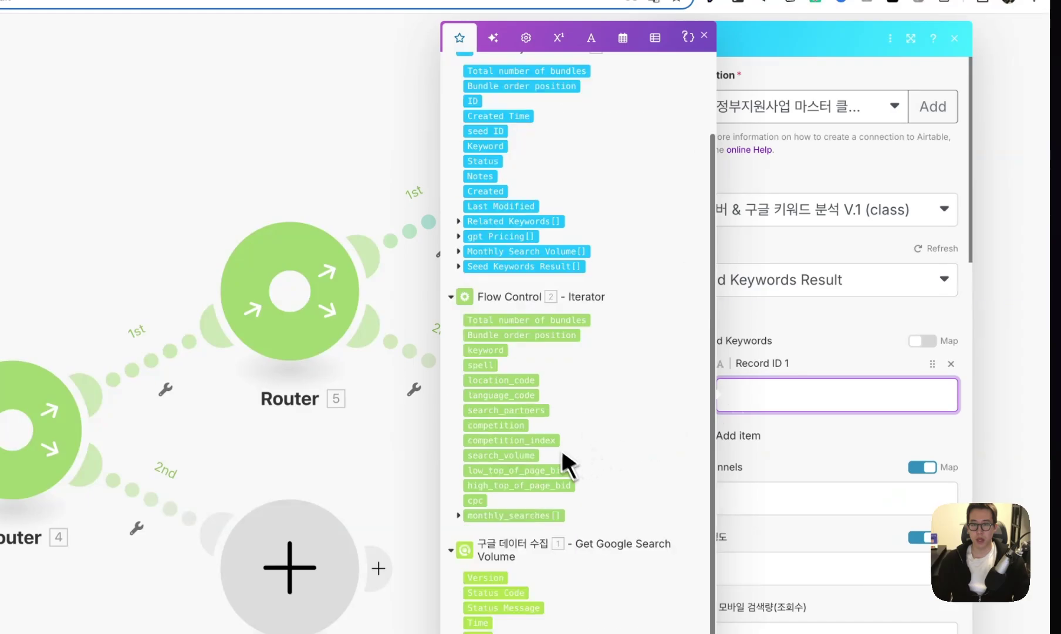
scroll(562, 452, "up", 2)
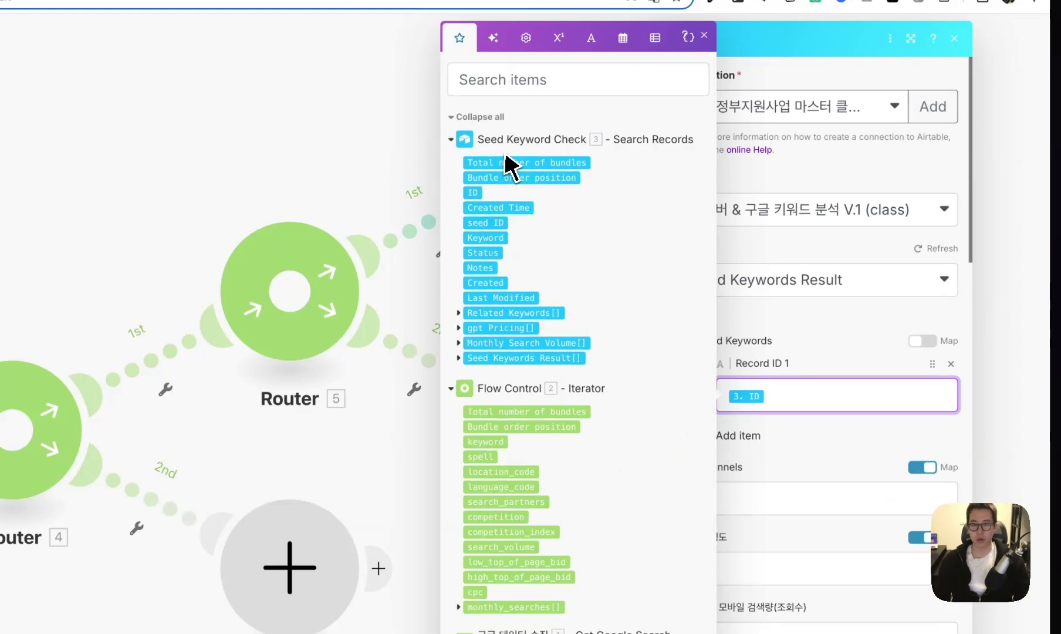
left_click(834, 342)
scroll(832, 343, "down", 4)
- Set Channels to Google and map competition, competition_index and search_volume into their fields
left_click(893, 252)
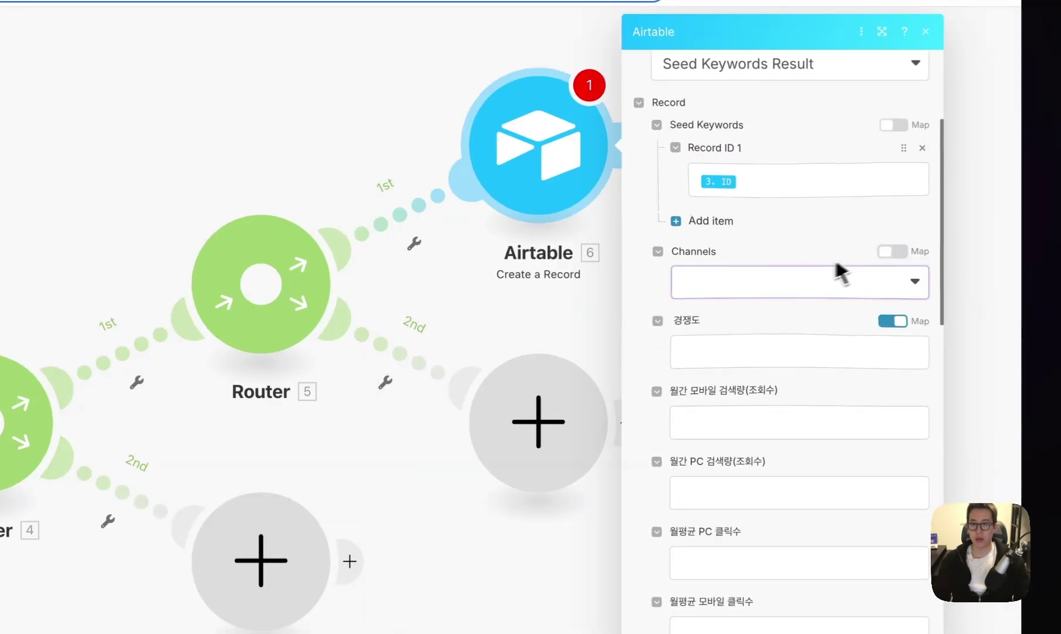
left_click(840, 273)
left_click(701, 339)
scroll(710, 348, "down", 10)
left_click(722, 231)
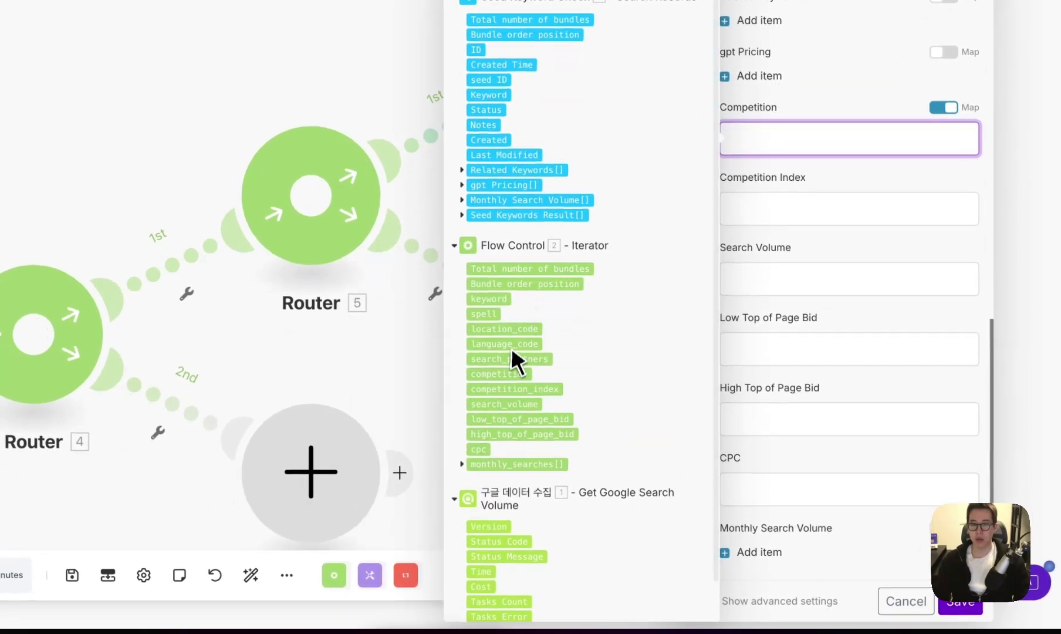
left_click(500, 374)
left_click(769, 206)
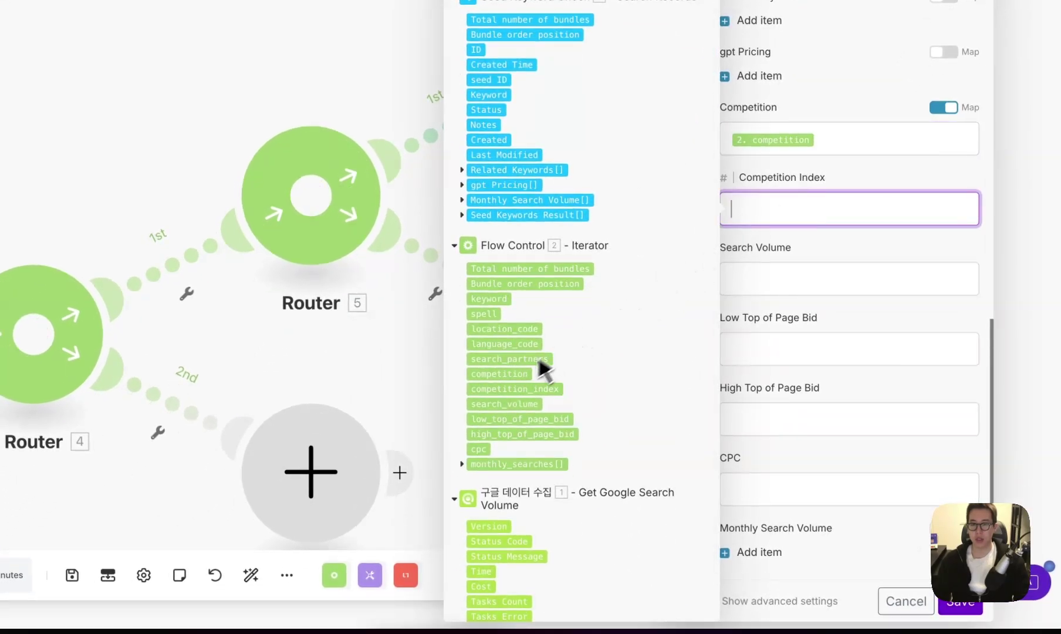
left_click(552, 389)
left_click(740, 287)
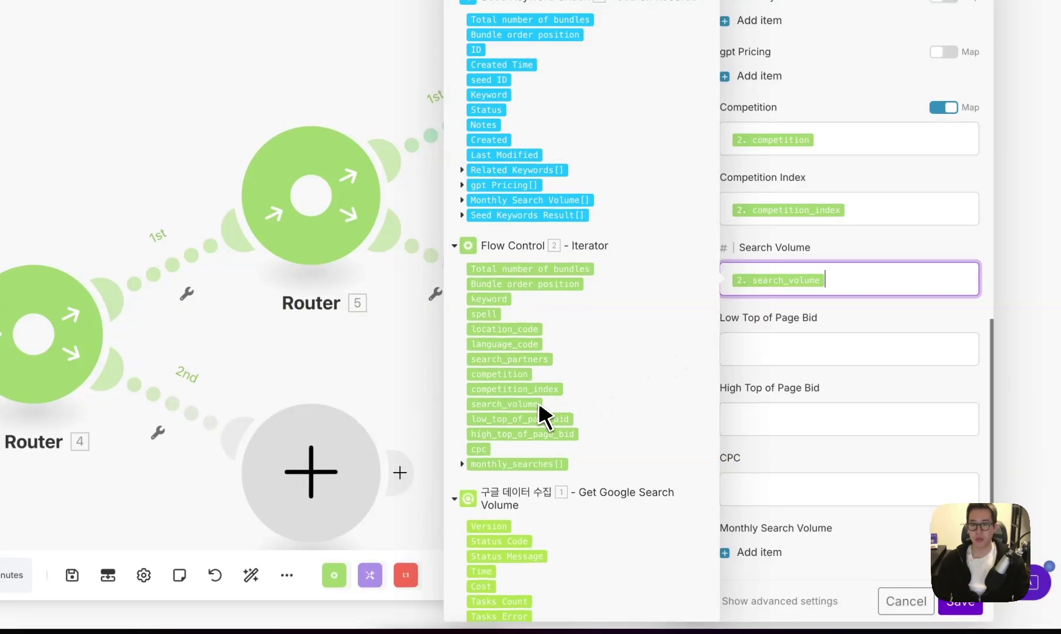
left_click(741, 359)
- Map low_top_of_page_bid and high_top_of_page_bid into the Low and High Top of Page Bid fields
left_click(727, 419)
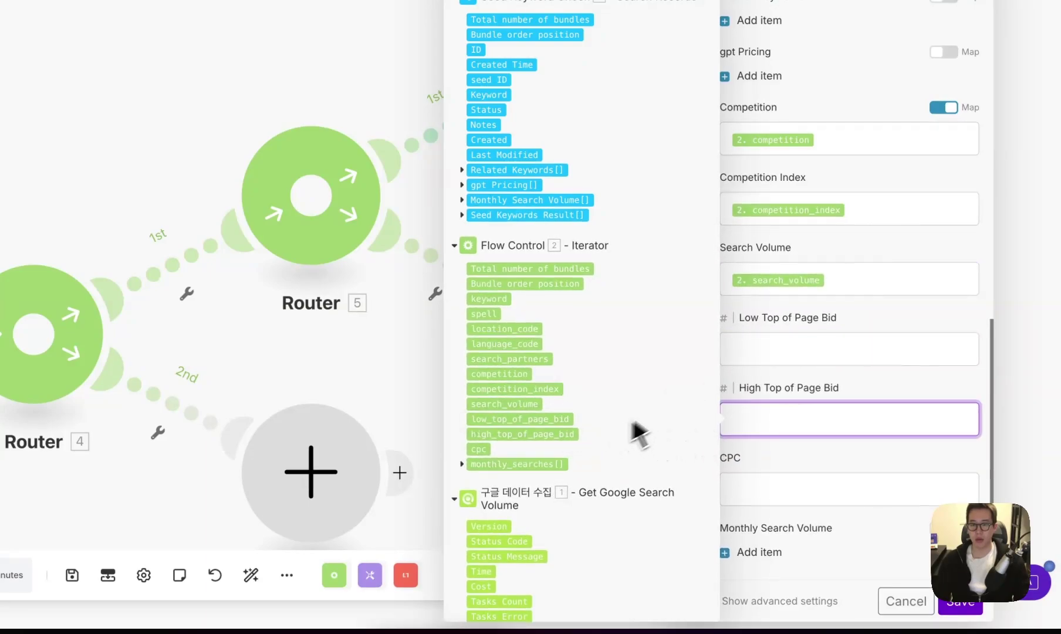
left_click(728, 349)
left_click(519, 418)
left_click(749, 420)
left_click(522, 433)
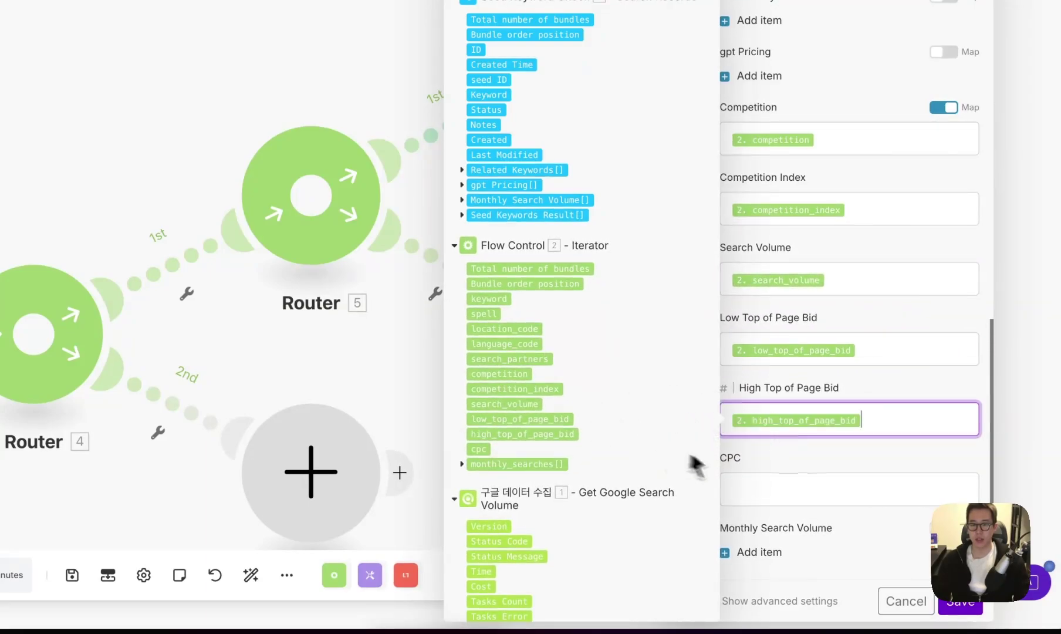
key("Tab")
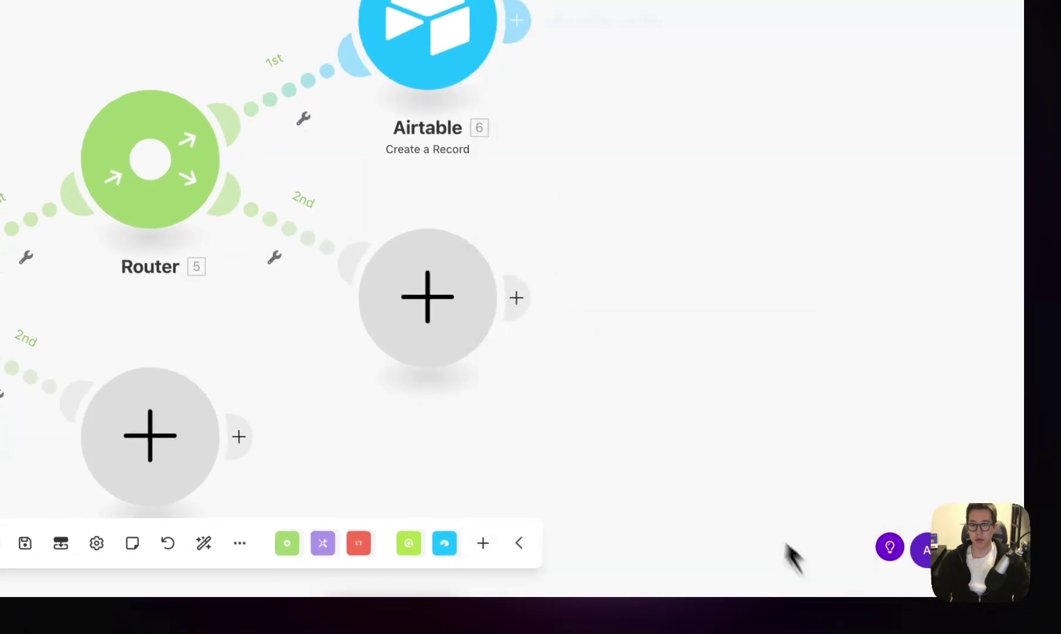
- Rename the Airtable create-record module to Seed Result update
right_click(534, 201)
left_click(583, 299)
type("Seed ")
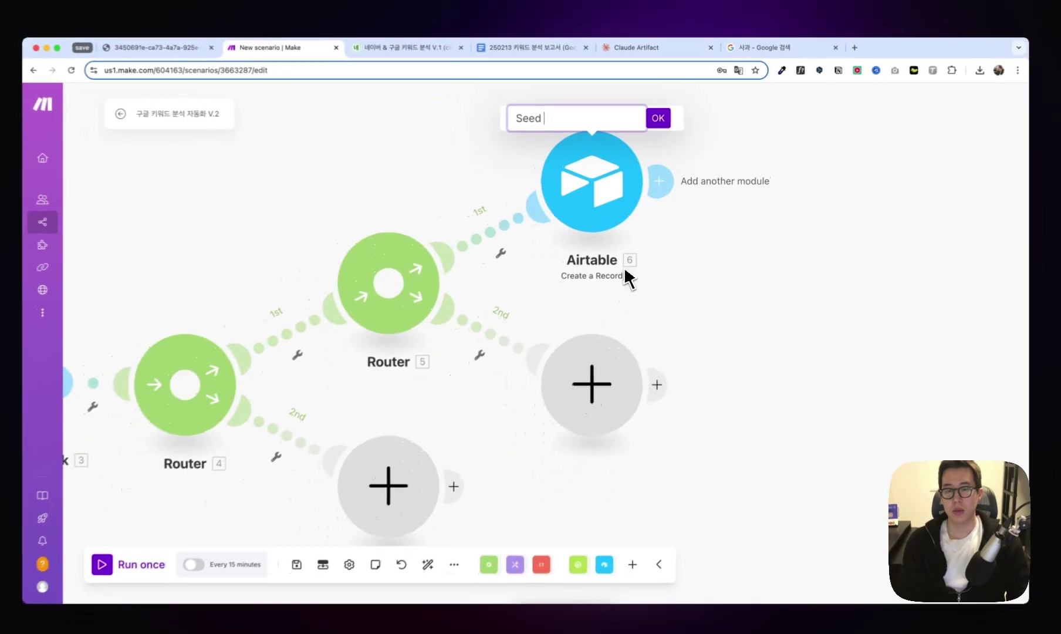
type("Result upda")
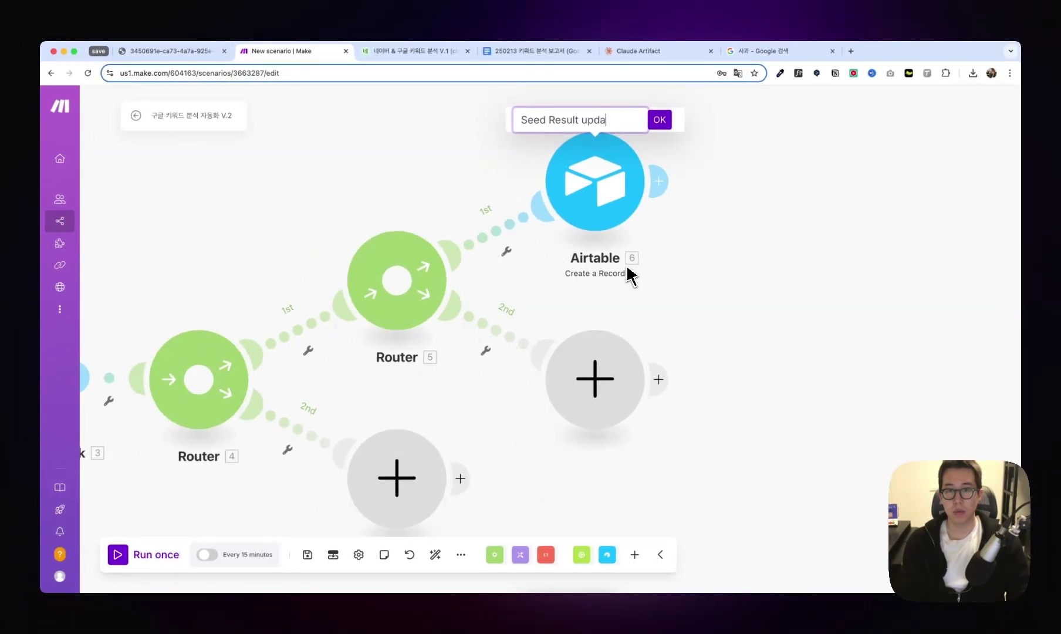
type("te")
key("Return")
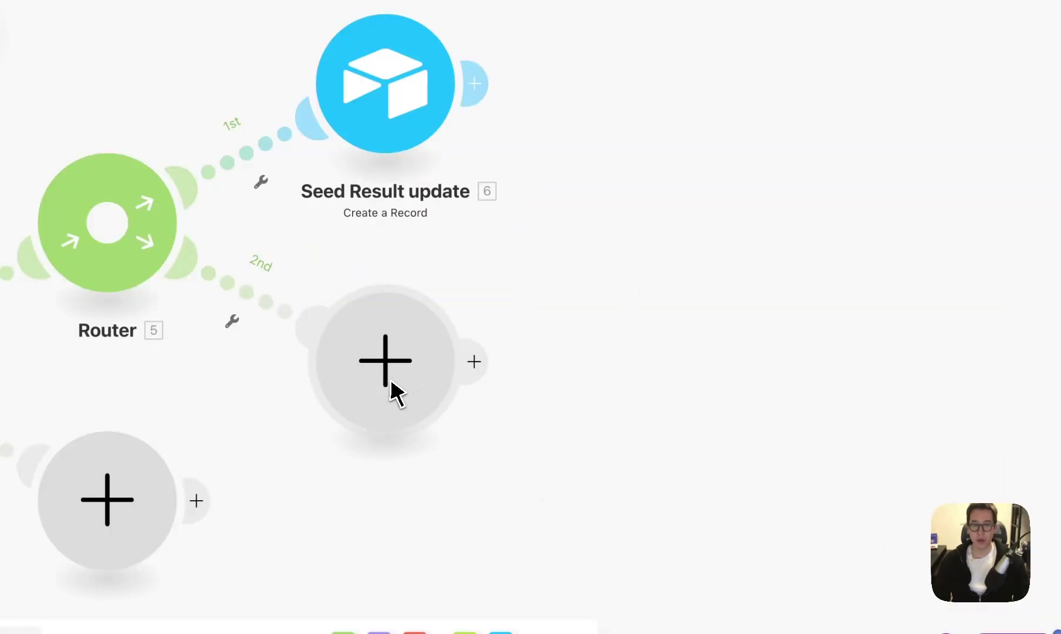
- Add an Iterator on the nested router's second branch over the monthly_searches[] array
left_click(601, 399)
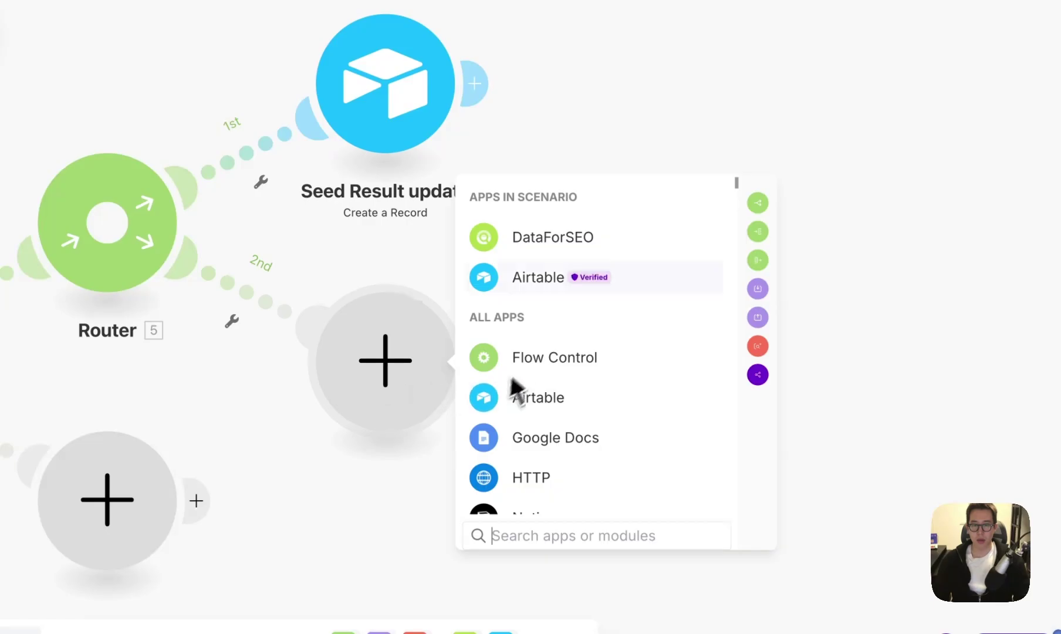
type("ㅑㅅㄷ")
key("BackSpace")
key("BackSpace")
type("tier")
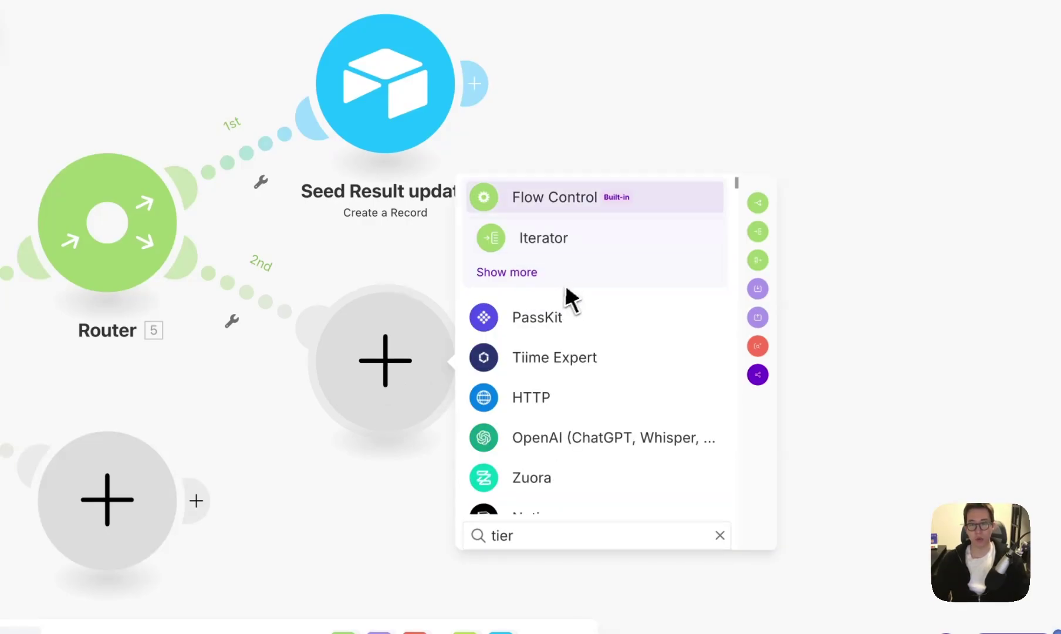
left_click(543, 238)
left_click(540, 367)
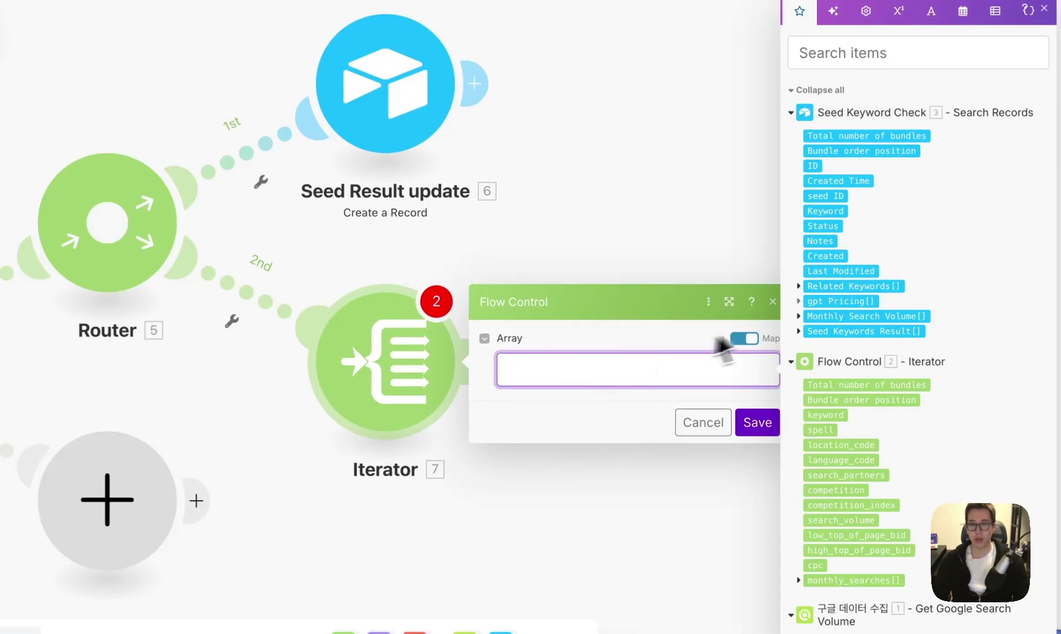
scroll(836, 341, "down", 2)
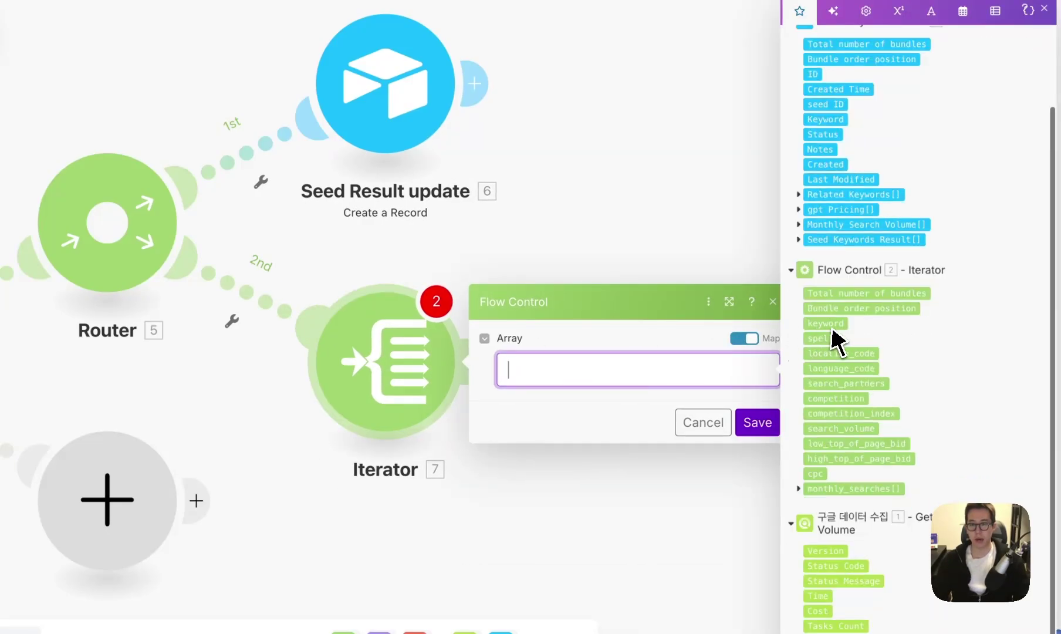
left_click(798, 489)
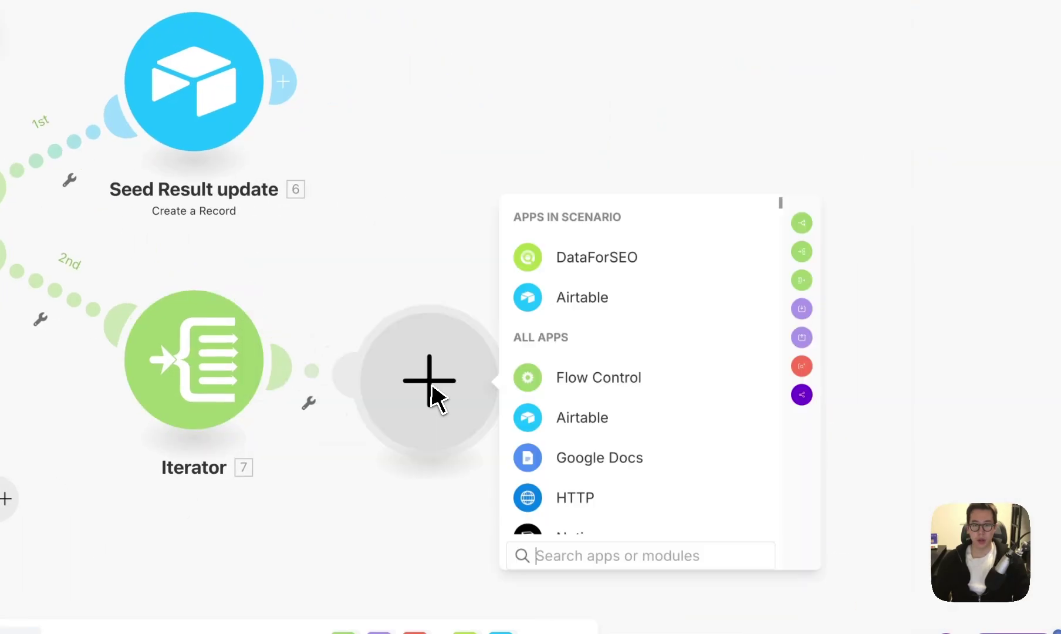
- Add an Airtable Search Records module on the Monthly Search Volume table after Iterator 7
left_click(565, 299)
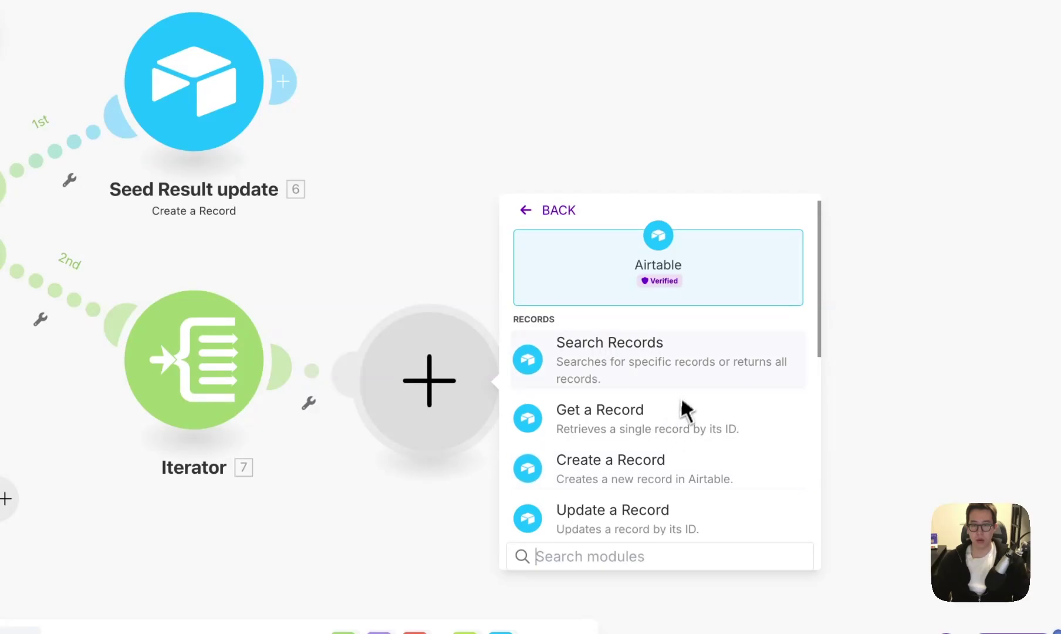
left_click(681, 375)
left_click(710, 337)
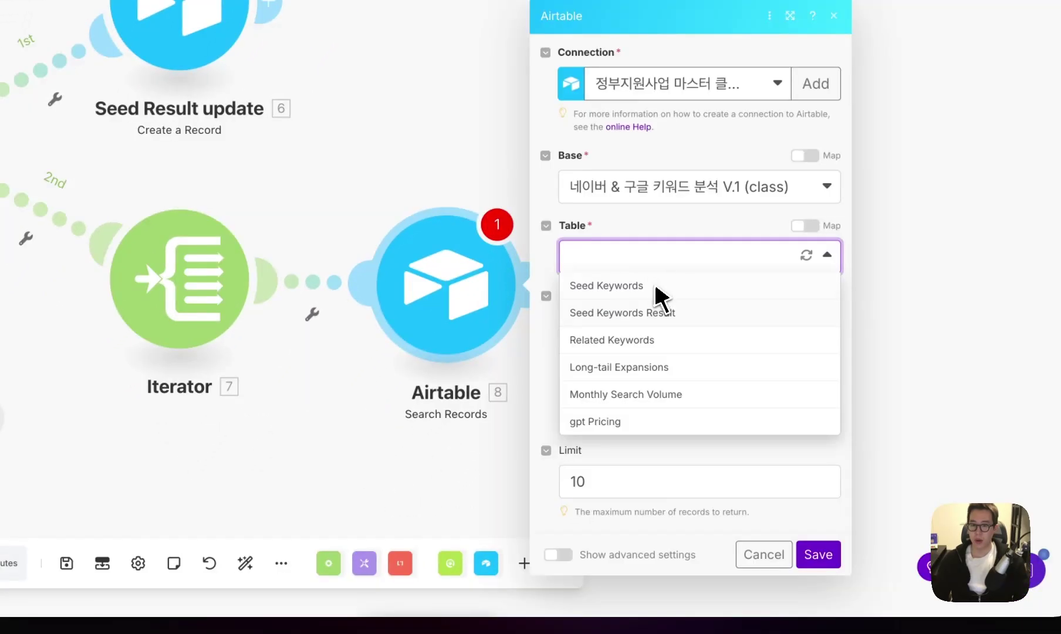
left_click(656, 394)
scroll(594, 364, "down", 5)
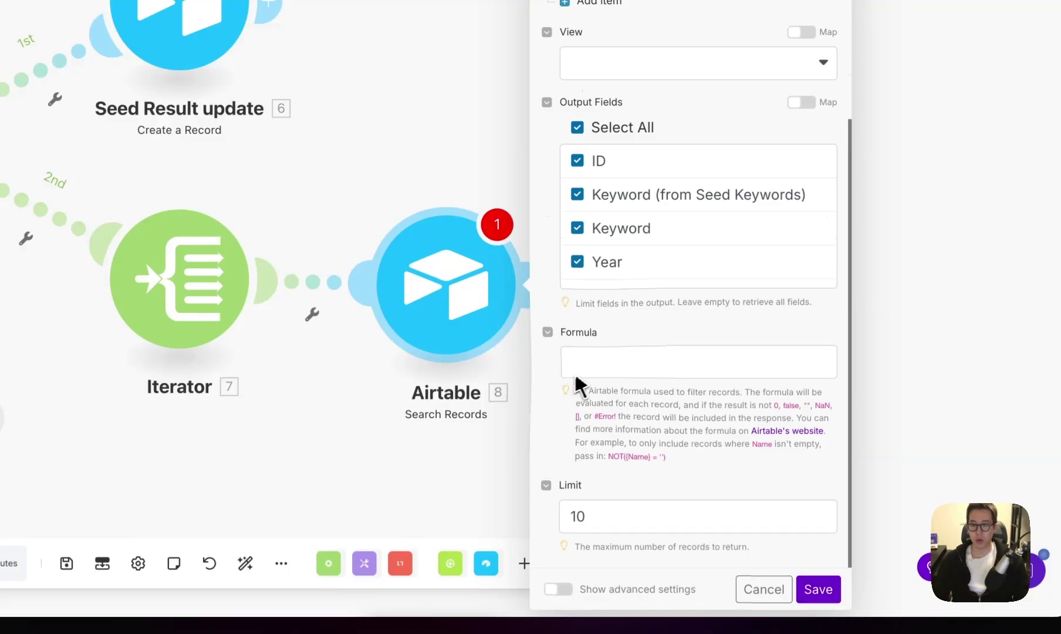
- Begin an AND() formula matching Year to 7.year and {Month} to 7.month
left_click(575, 375)
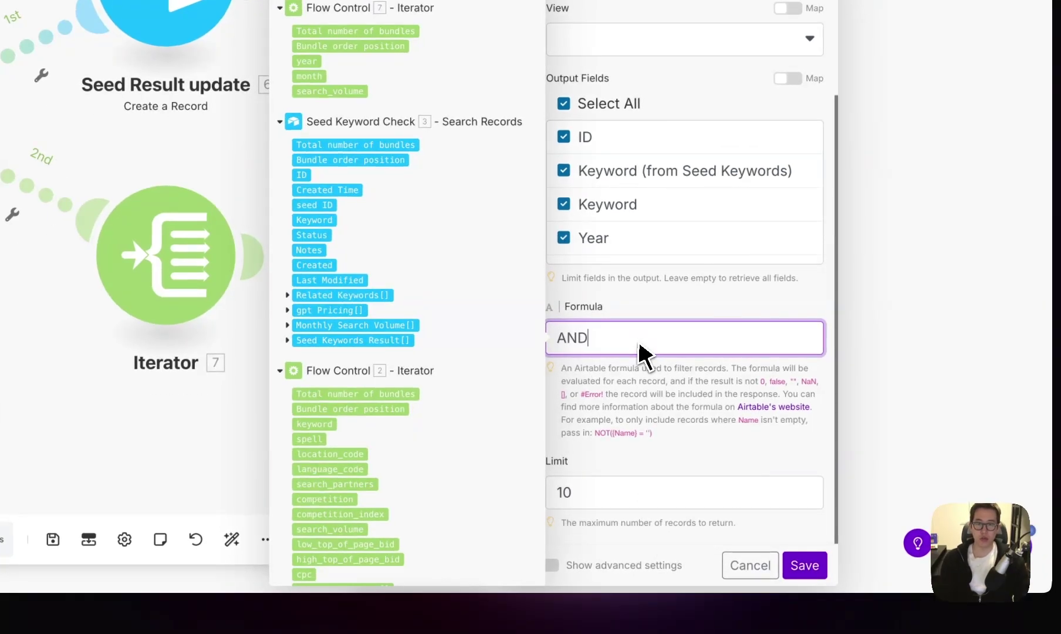
type("AND(")
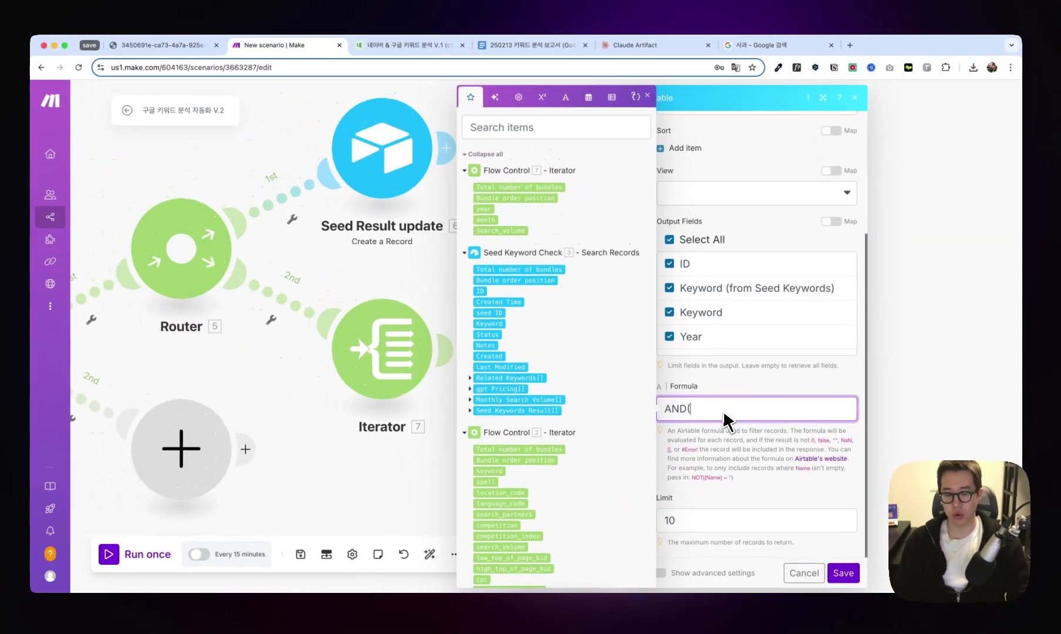
key("Return")
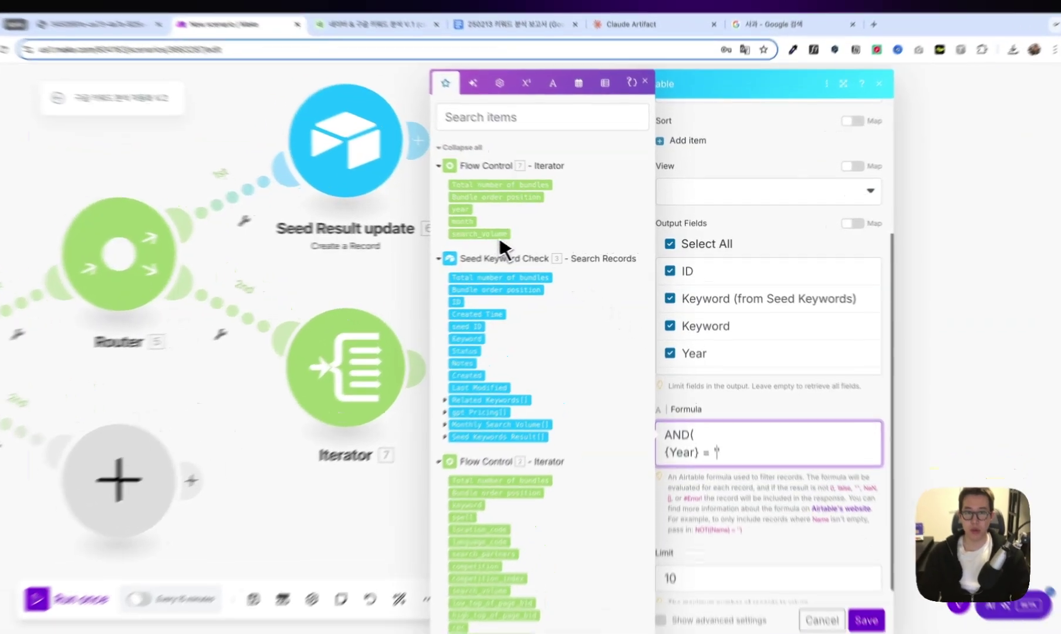
left_click(488, 213)
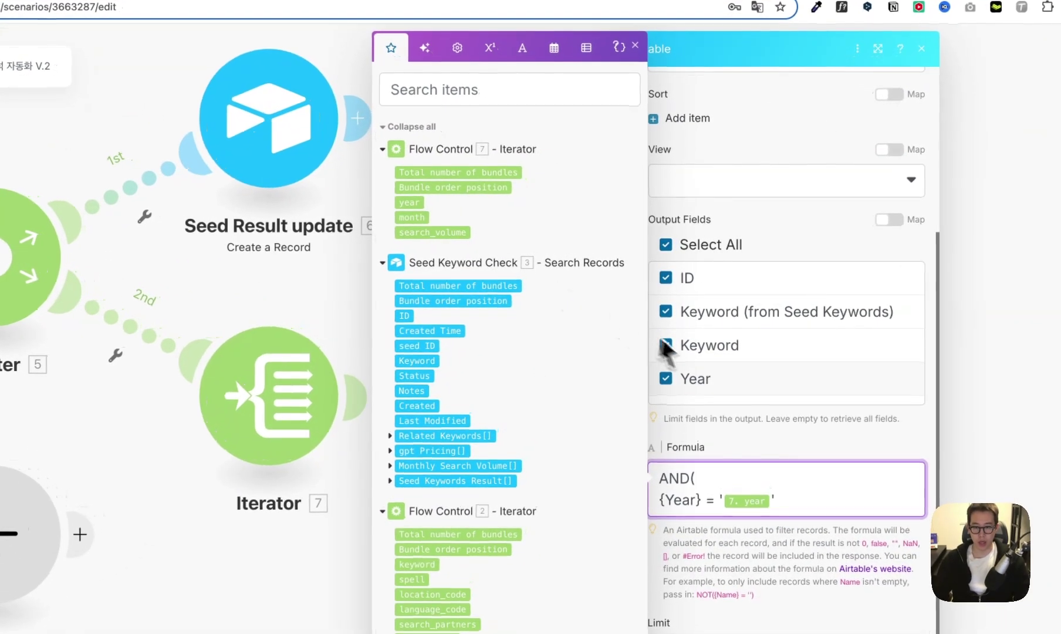
type(",")
key("Return")
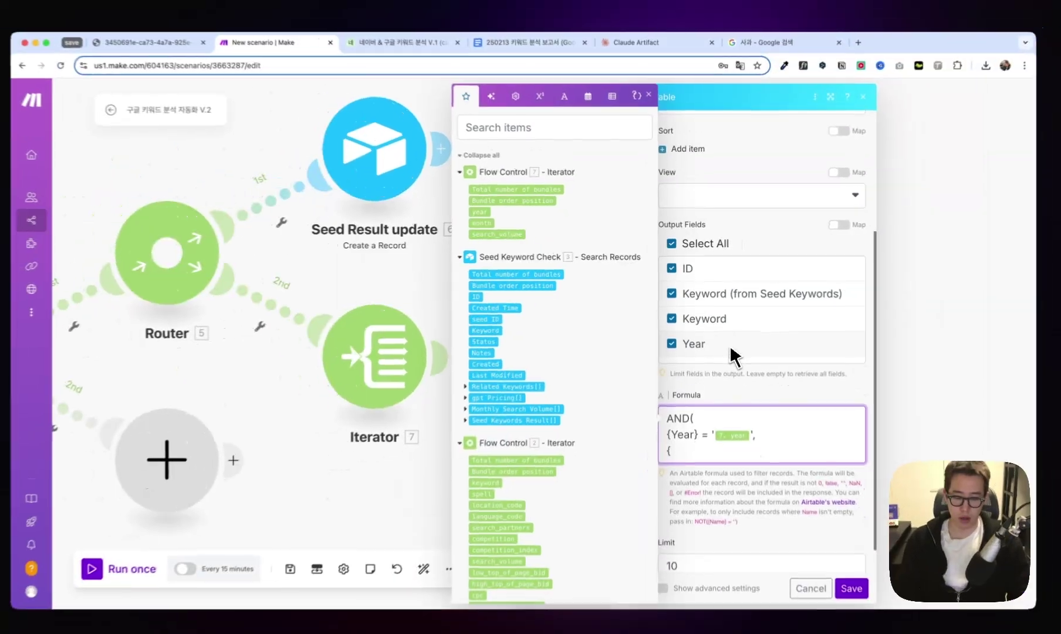
type("{Month")
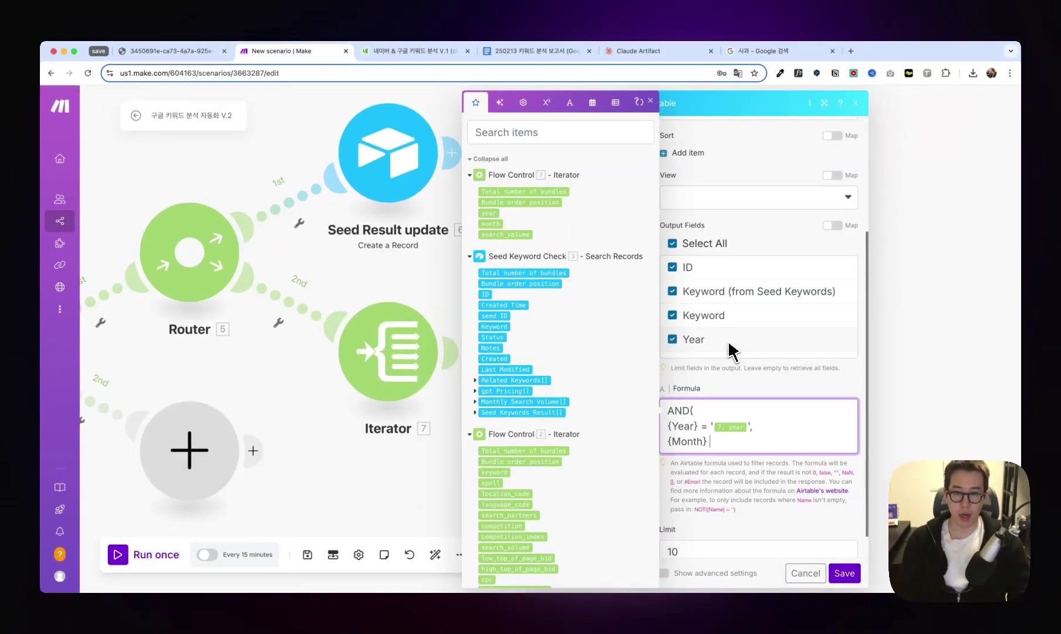
type("} = '")
left_click(490, 223)
type("',")
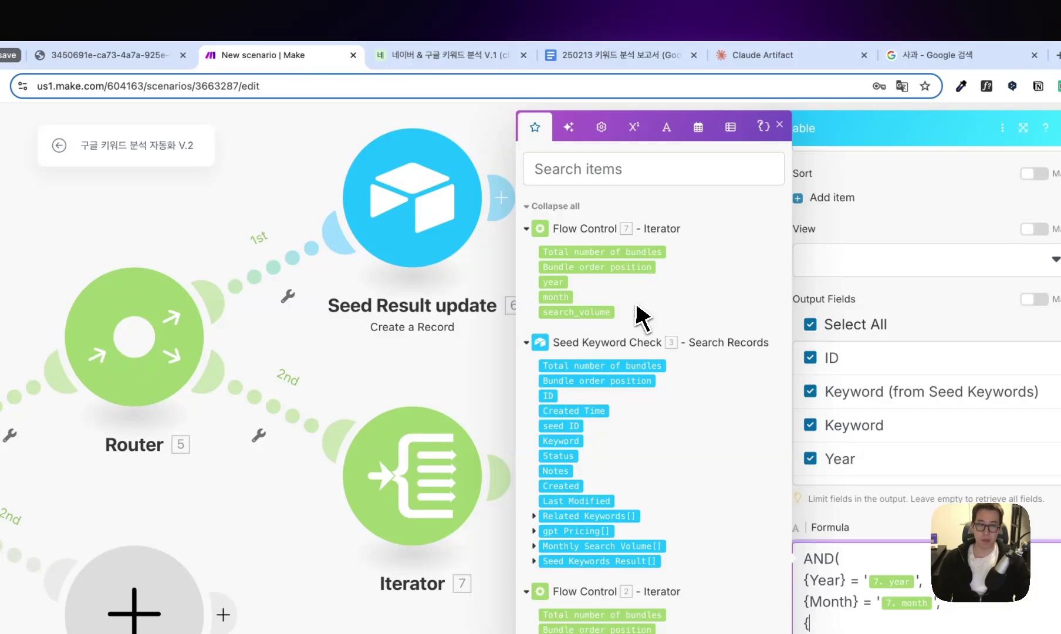
- Copy the Keyword (from Seed Keywords) field name from Airtable and paste it into the formula
left_click(496, 55)
left_click(423, 155)
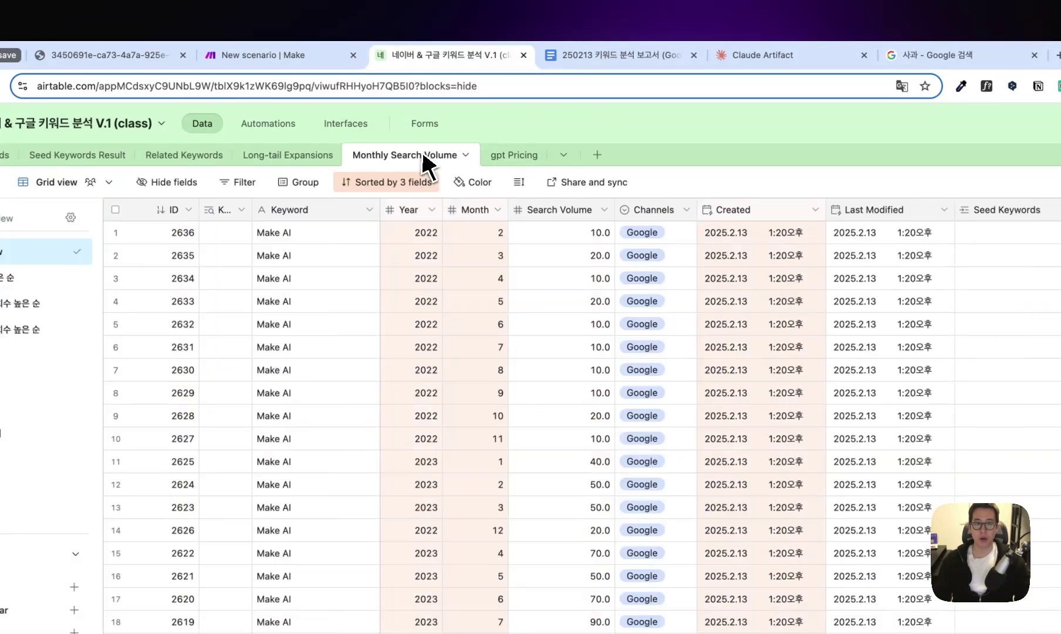
double_click(229, 209)
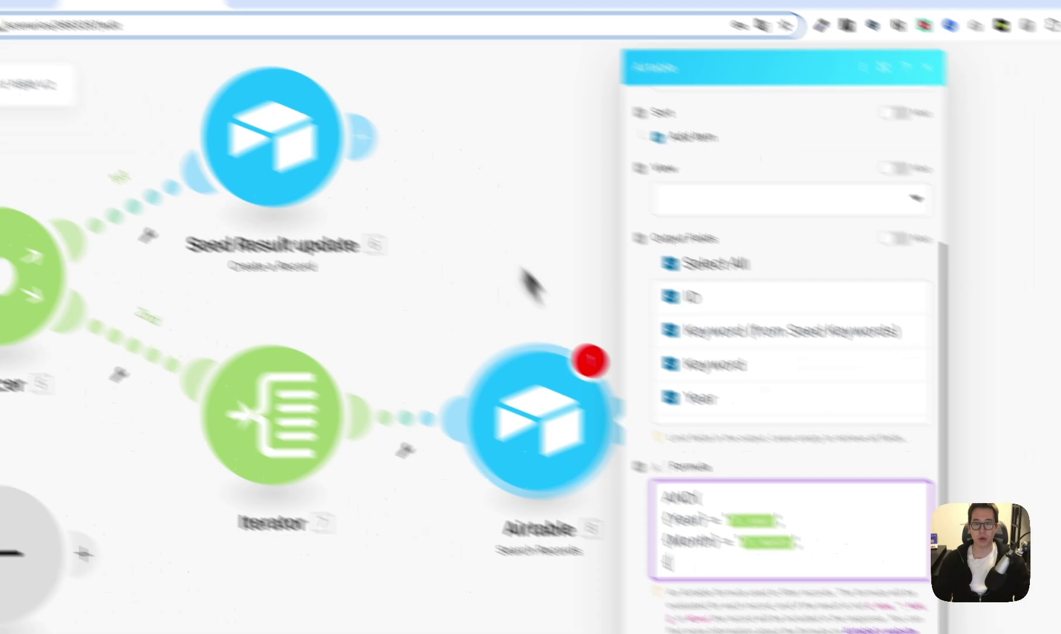
type("Keyword (from Seed Keywords)")
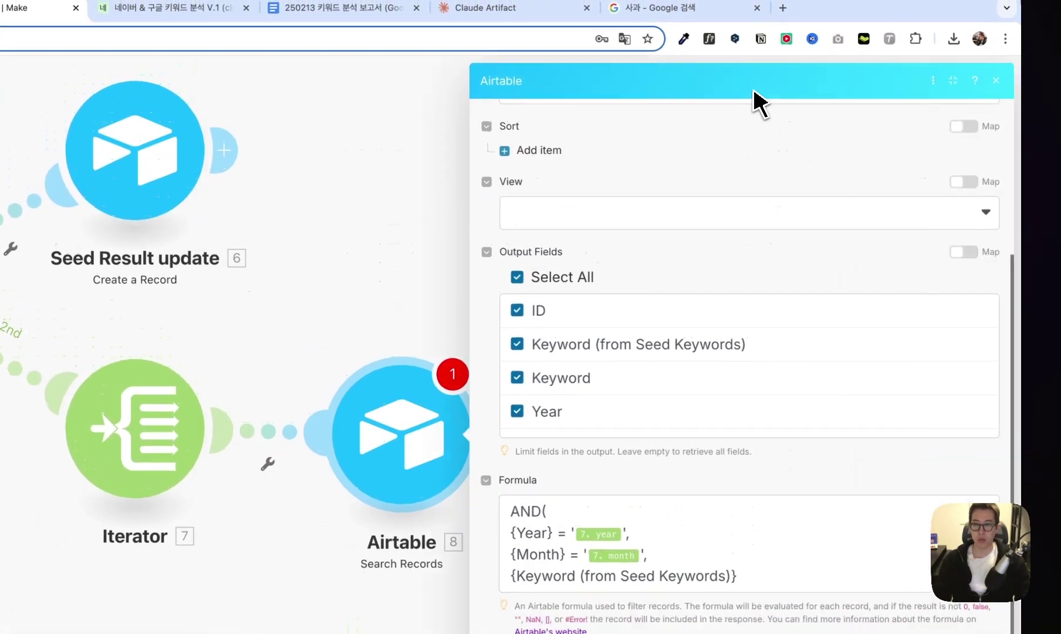
- Complete the keyword condition so it equals the iterator's keyword
type("= '")
scroll(400, 544, "down", 2)
scroll(498, 487, "down", 3)
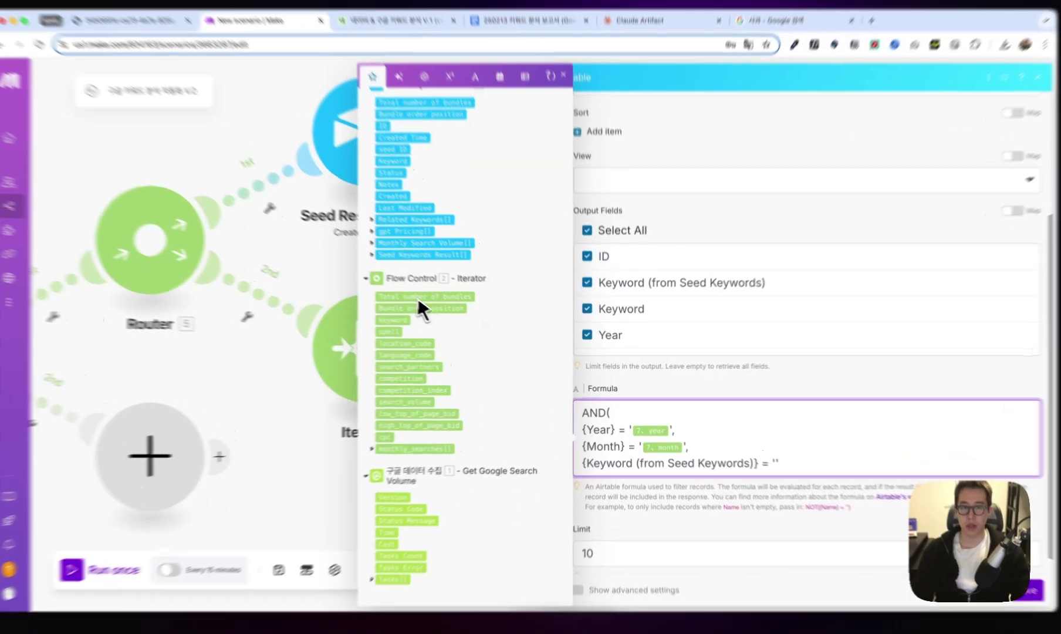
left_click(412, 325)
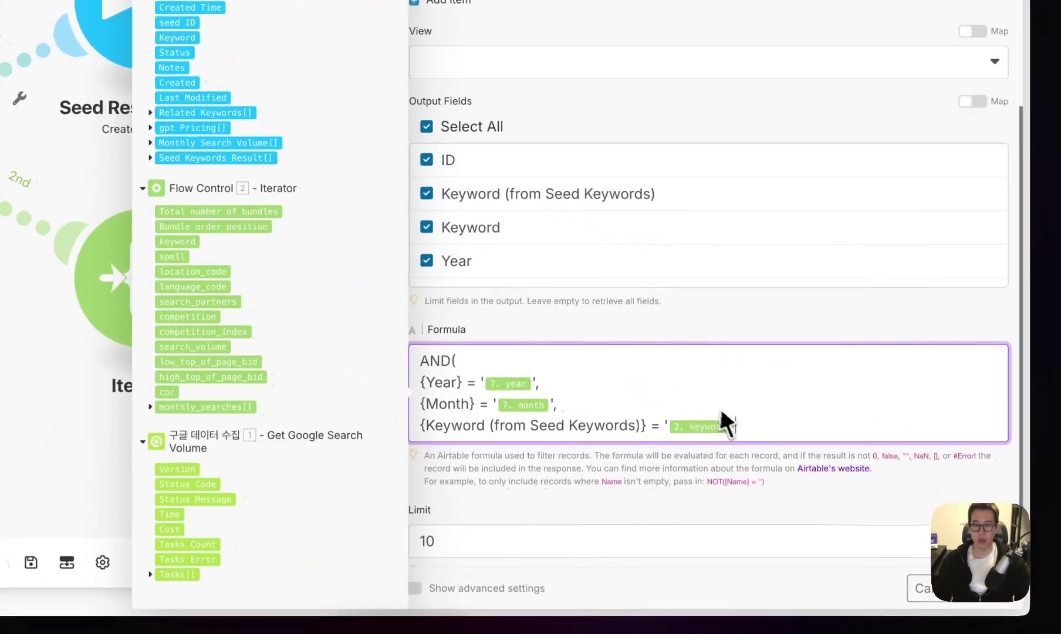
type("'")
key("Return")
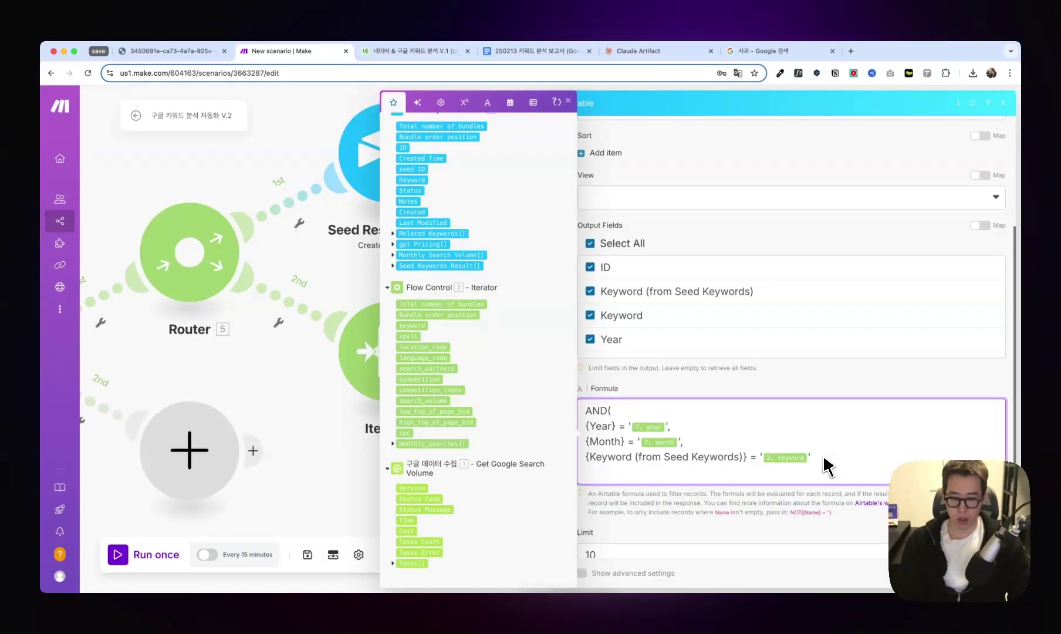
- Rename the module Monthly data update, auto-align the modules and save the scenario
left_click(992, 573)
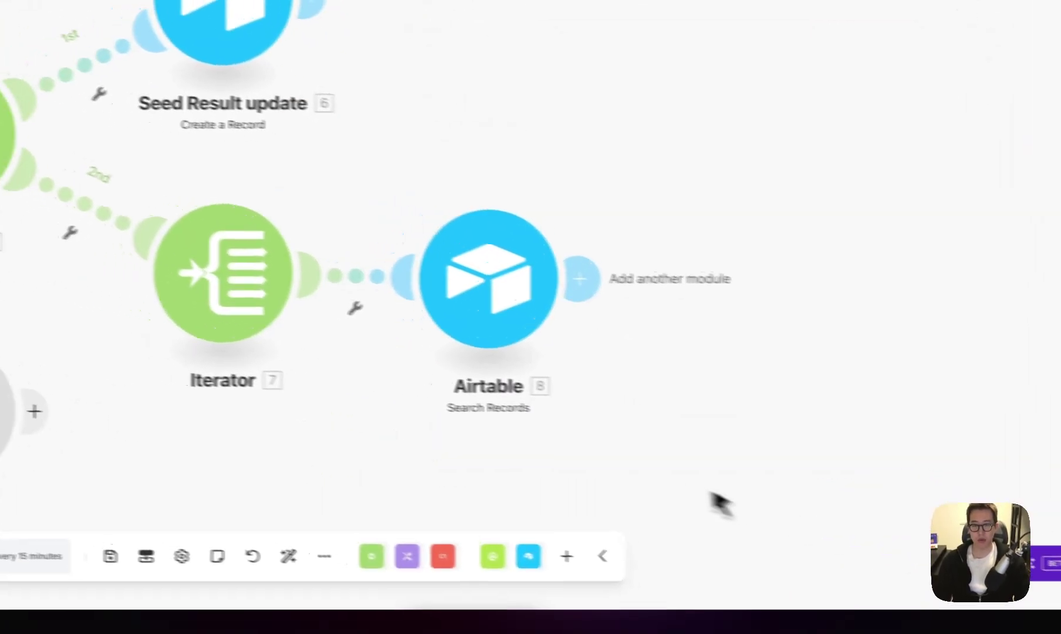
left_click(565, 390)
type("Monthly datae")
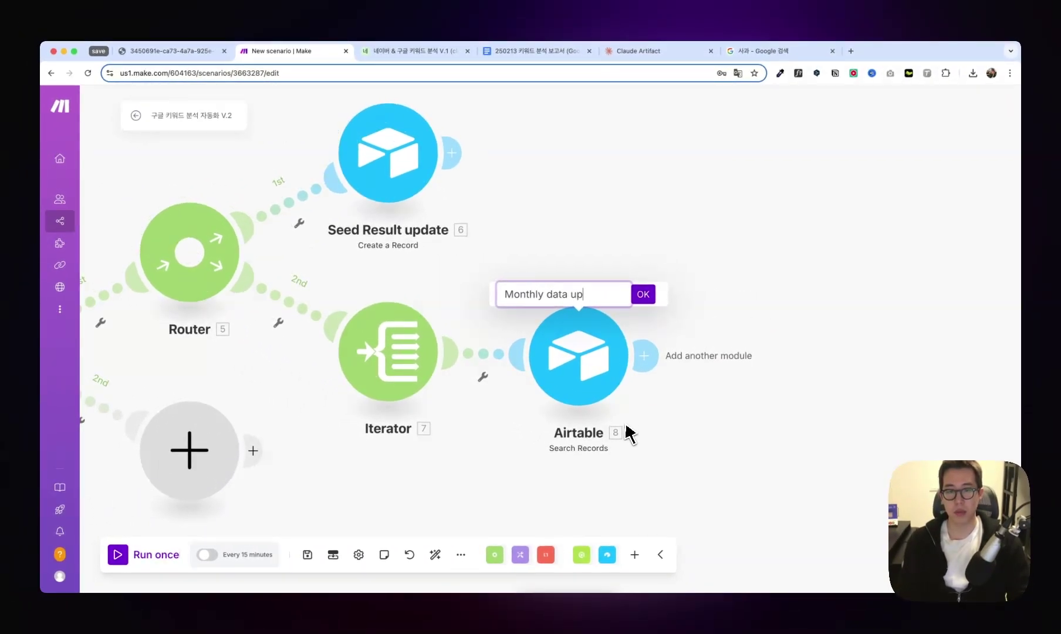
left_click(435, 555)
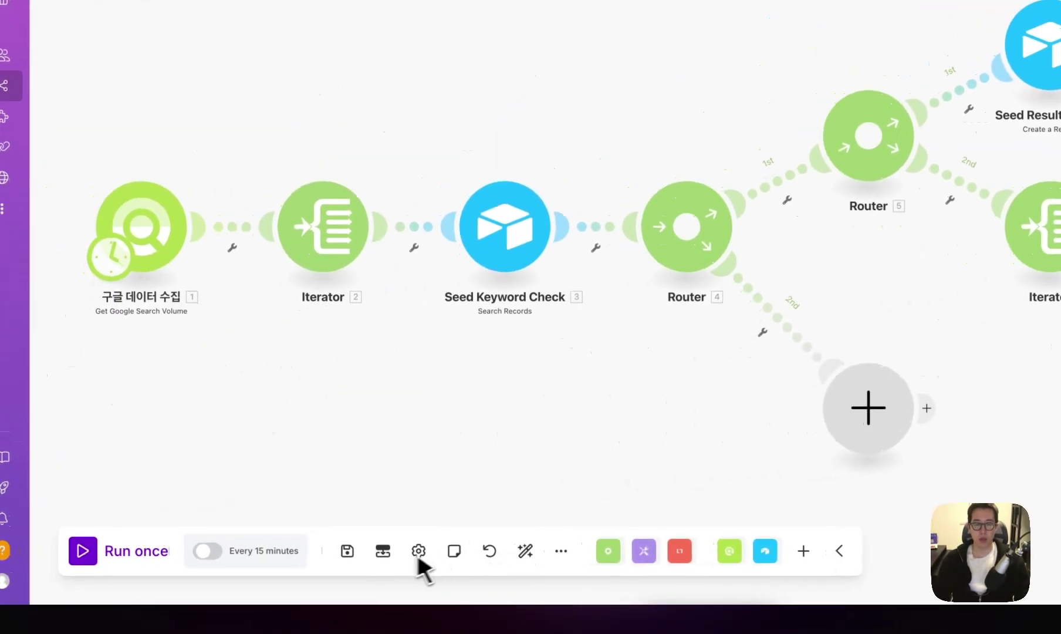
left_click(311, 555)
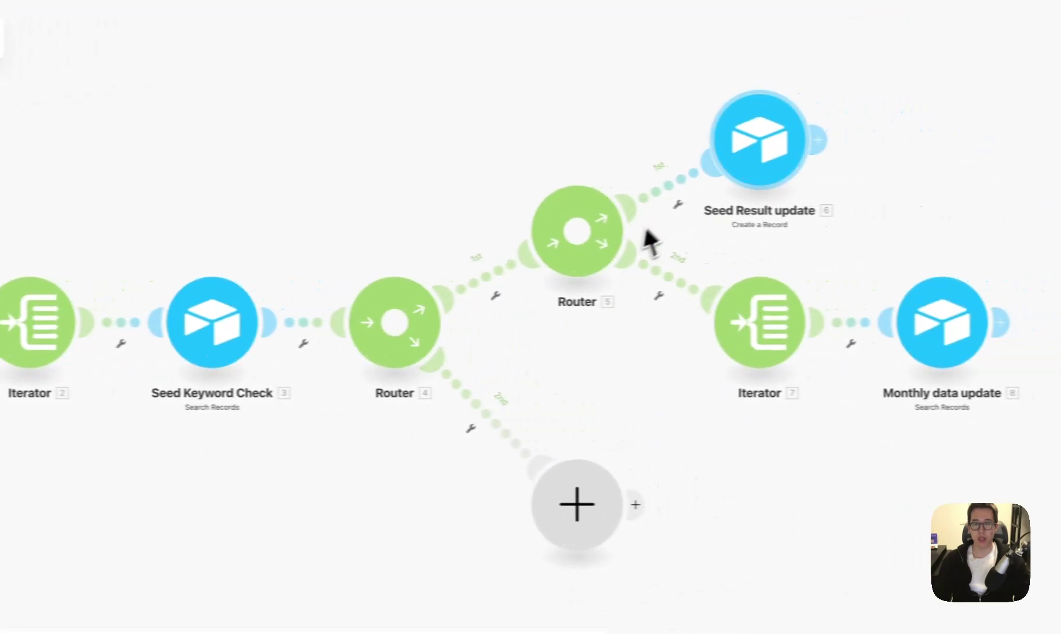
- Add a SerpApi Make an API Call module with URL /search on the empty branch
left_click(581, 420)
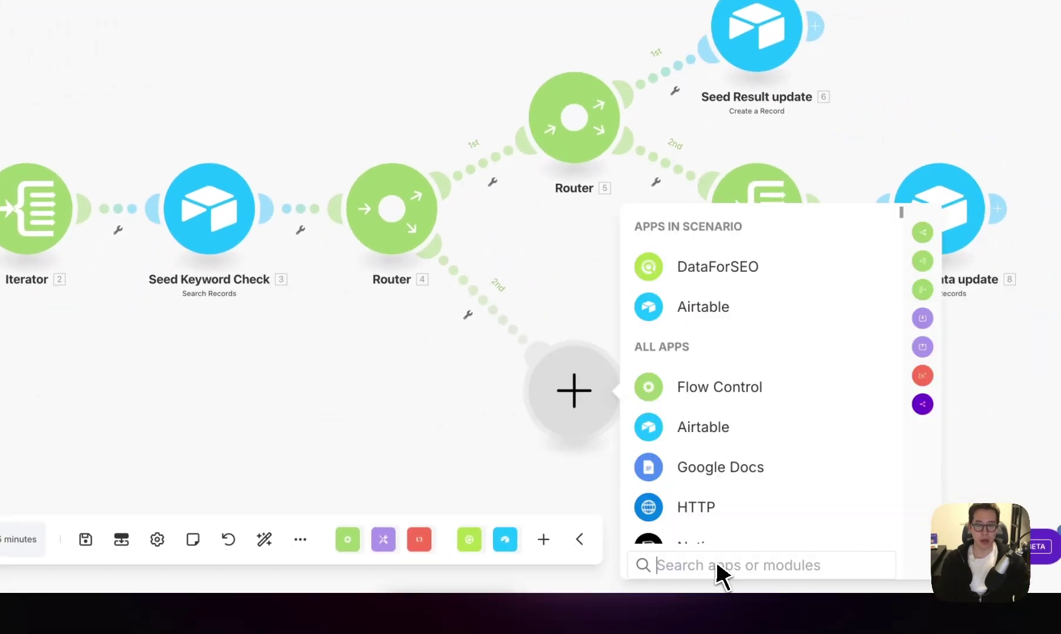
type("ser")
type("erpapi")
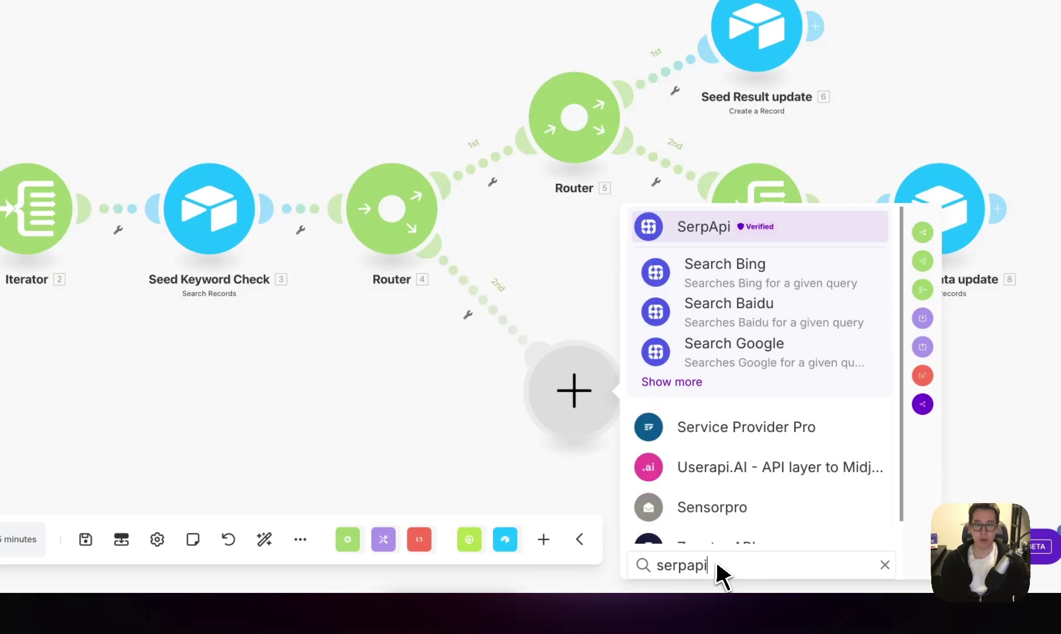
key("Return")
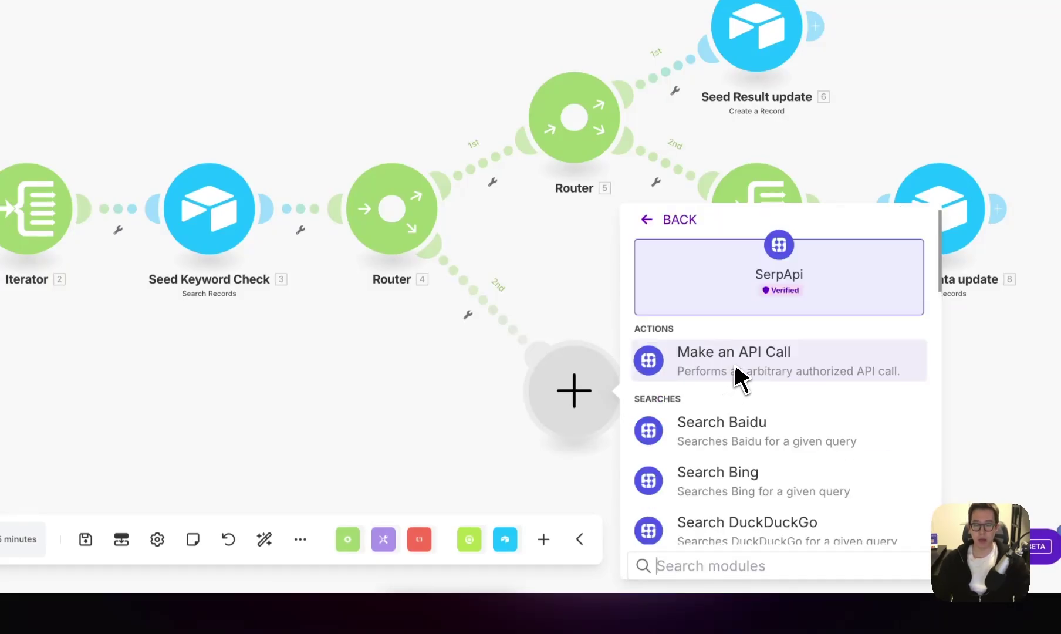
left_click(735, 369)
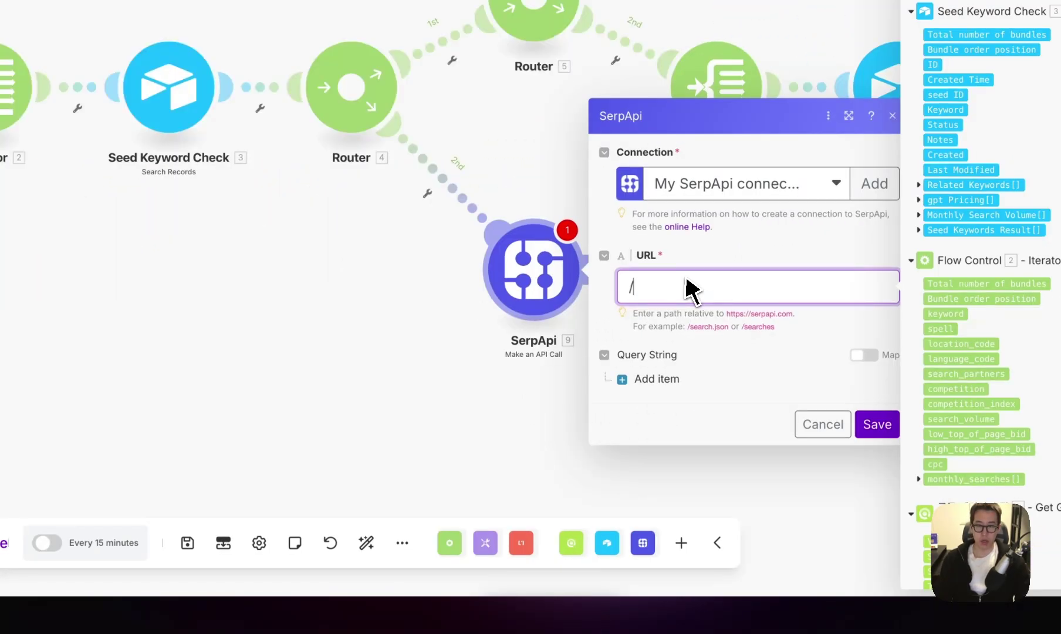
type("/")
type("search")
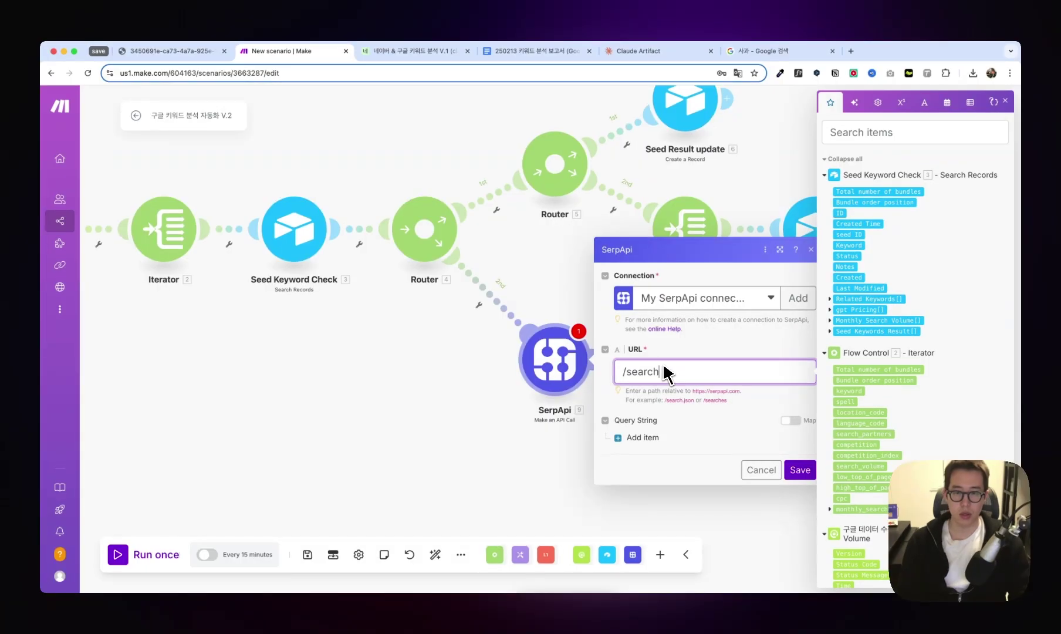
- Add query items q = iterator keyword and engine = google, then save the module
left_click(642, 437)
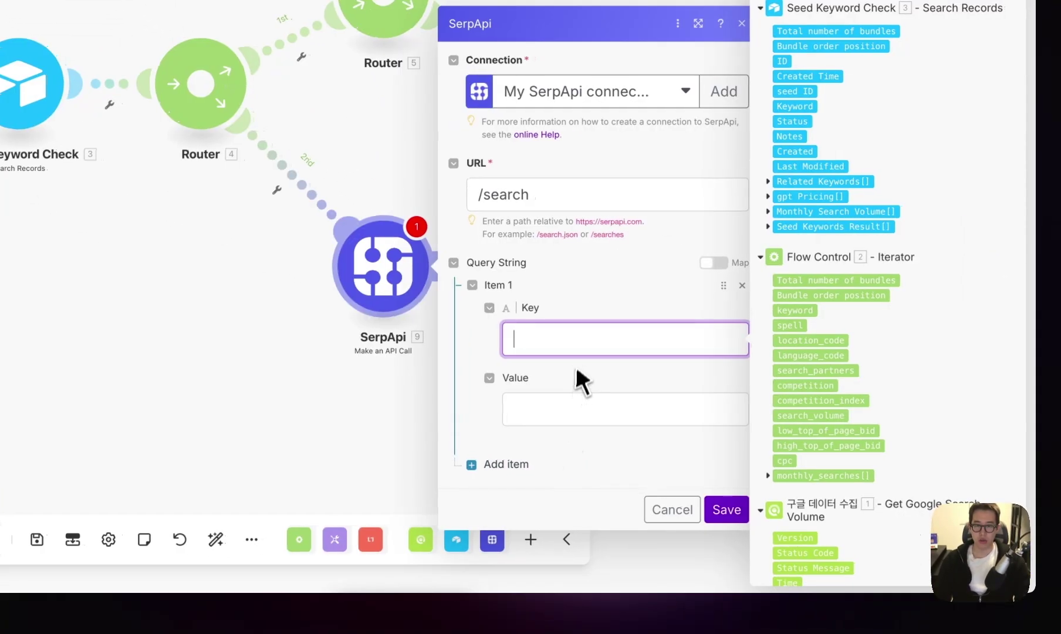
type("q")
key("Tab")
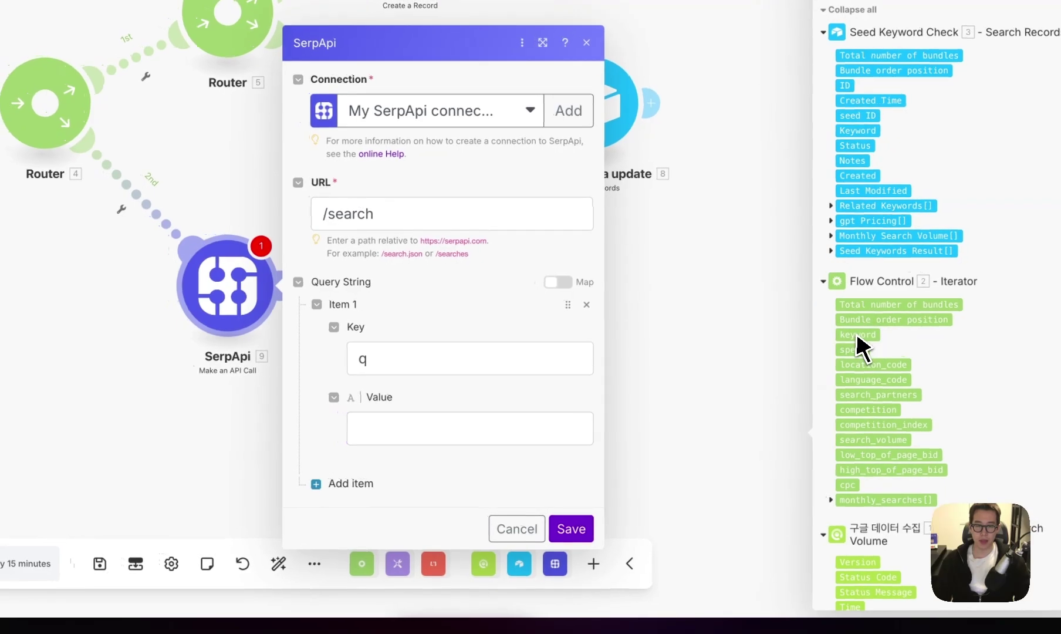
left_click(858, 335)
left_click(347, 484)
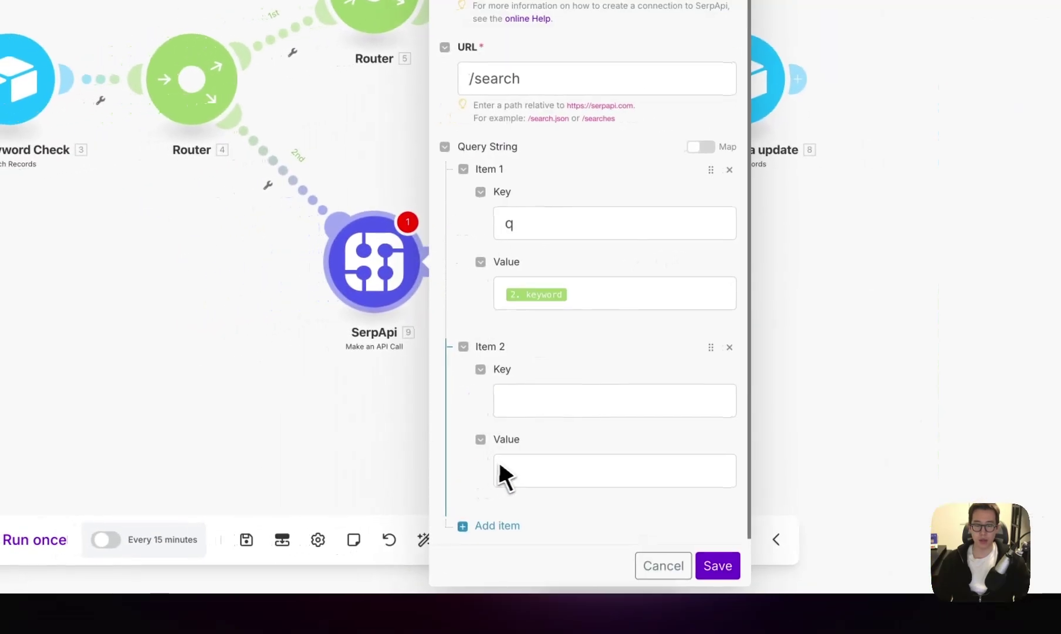
type("engine")
type("google")
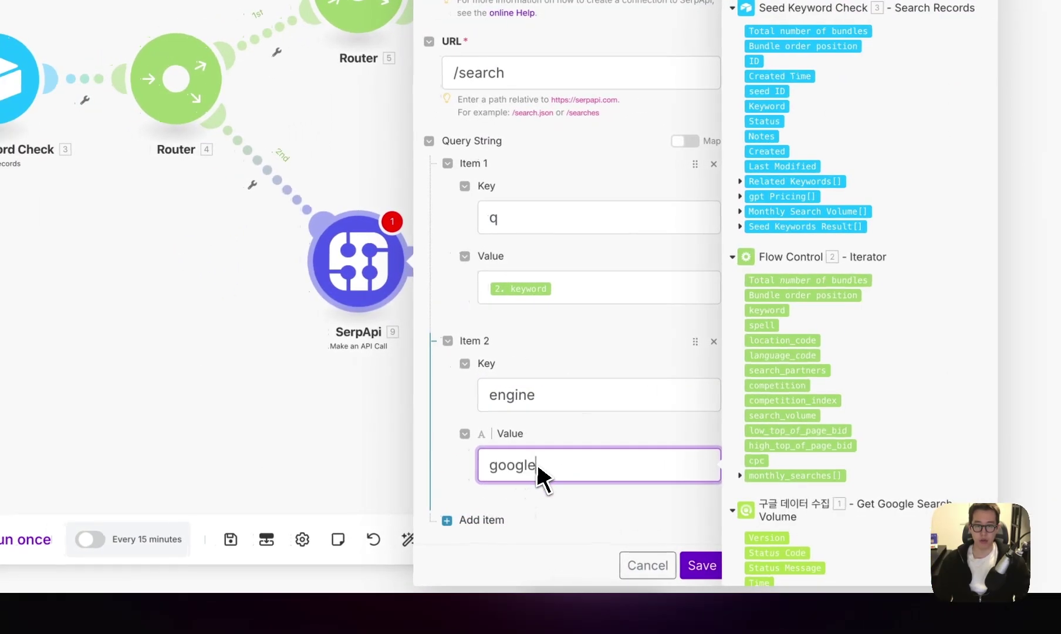
left_click(462, 515)
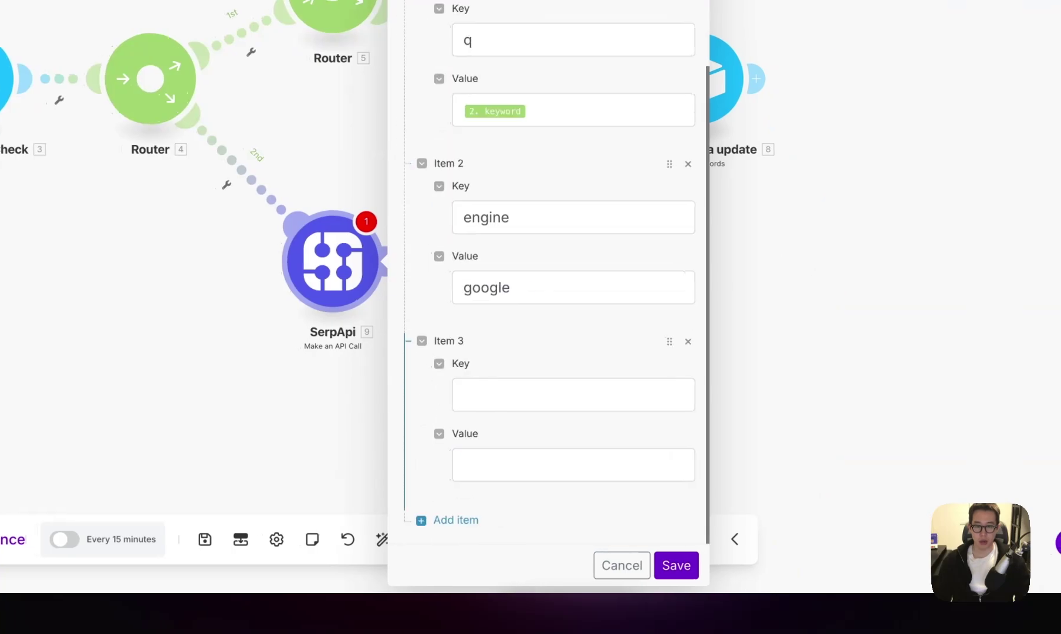
left_click(700, 341)
left_click(687, 562)
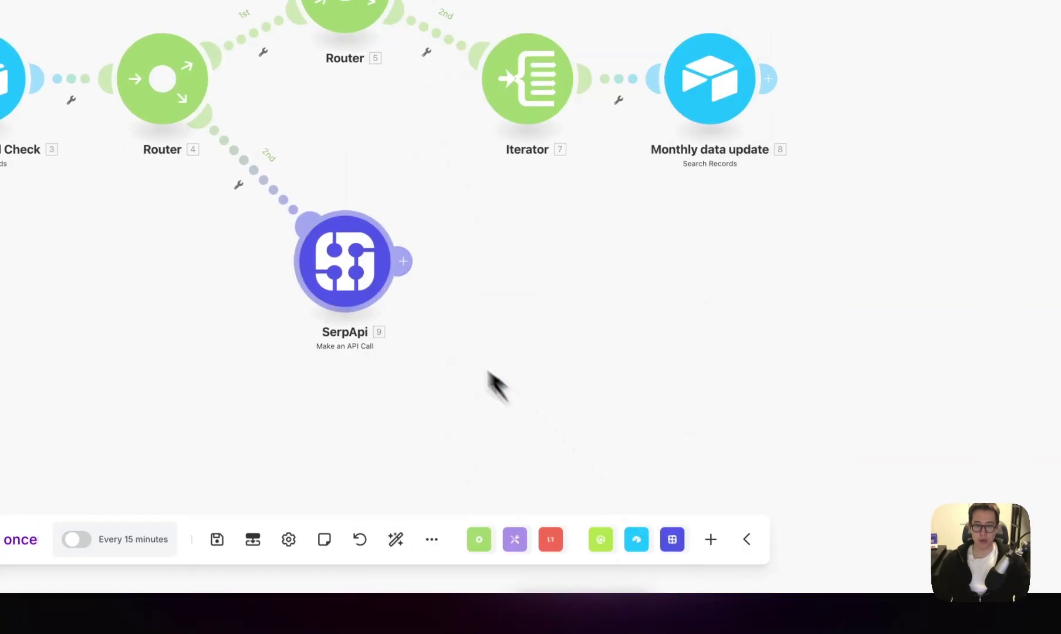
- Rename the SerpApi module to 구글 SERP GET
right_click(379, 273)
left_click(409, 339)
type("구글 SERP GET")
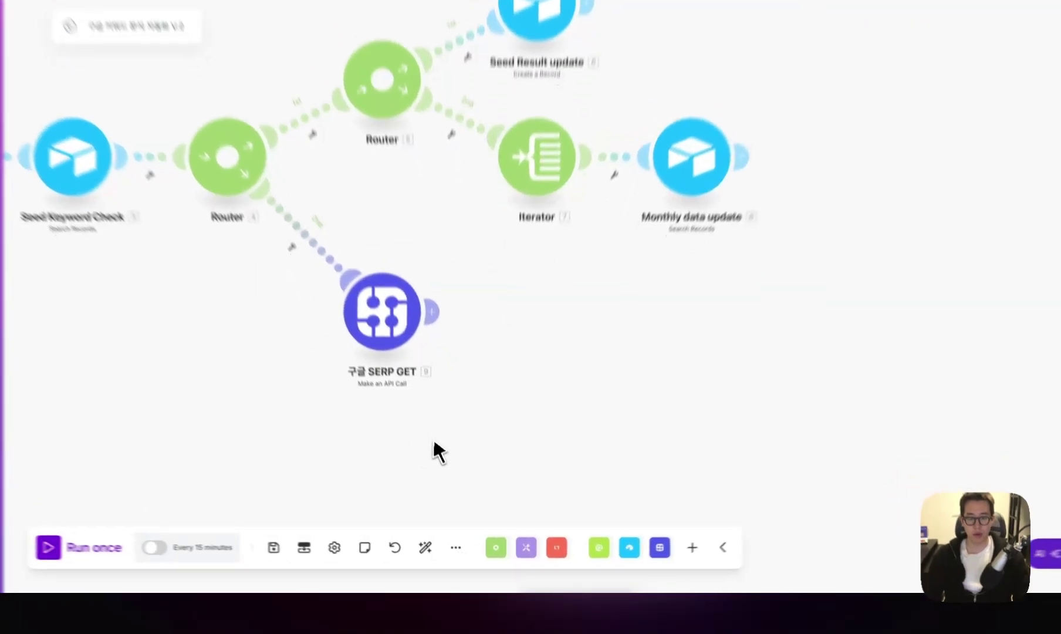
right_click(411, 369)
left_click(453, 395)
- Run only this module with test keyword 사과 and compare against Google's results
left_click(517, 403)
type("tk")
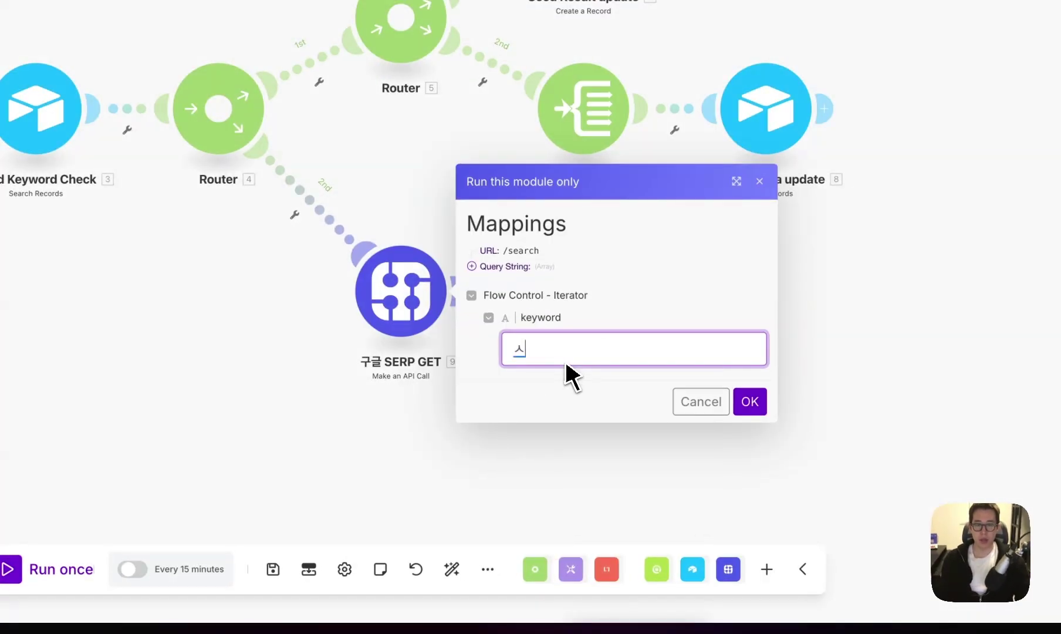
type("과")
key("Return")
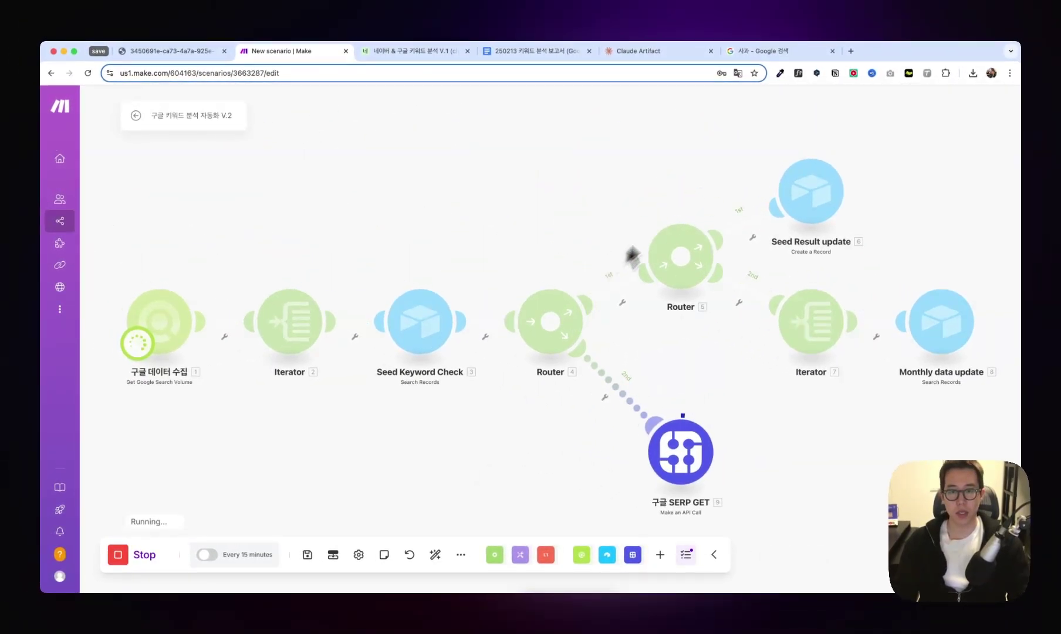
left_click(763, 51)
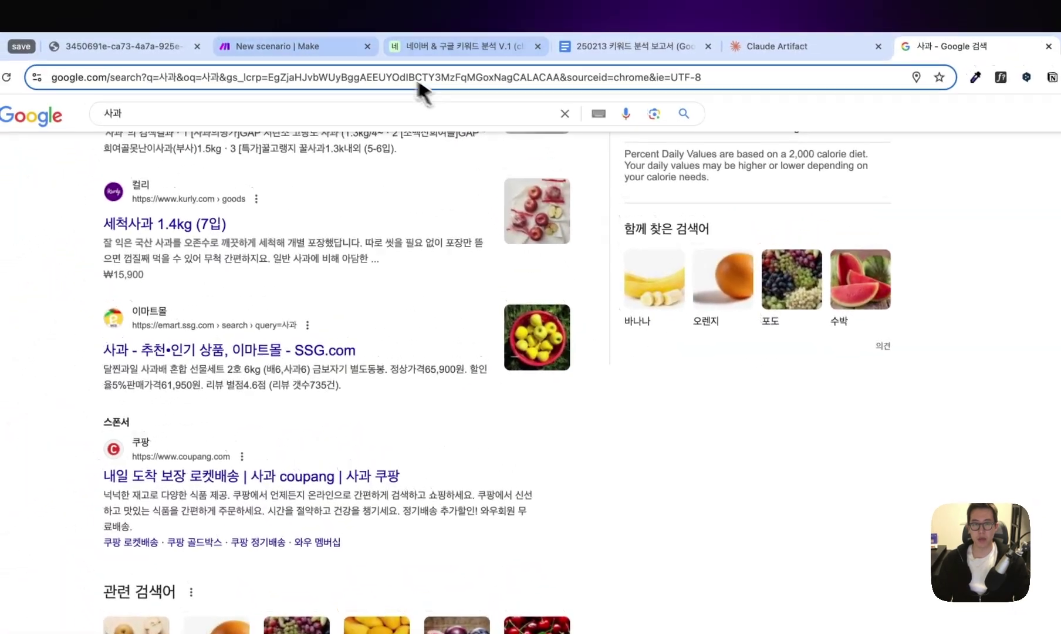
left_click(329, 46)
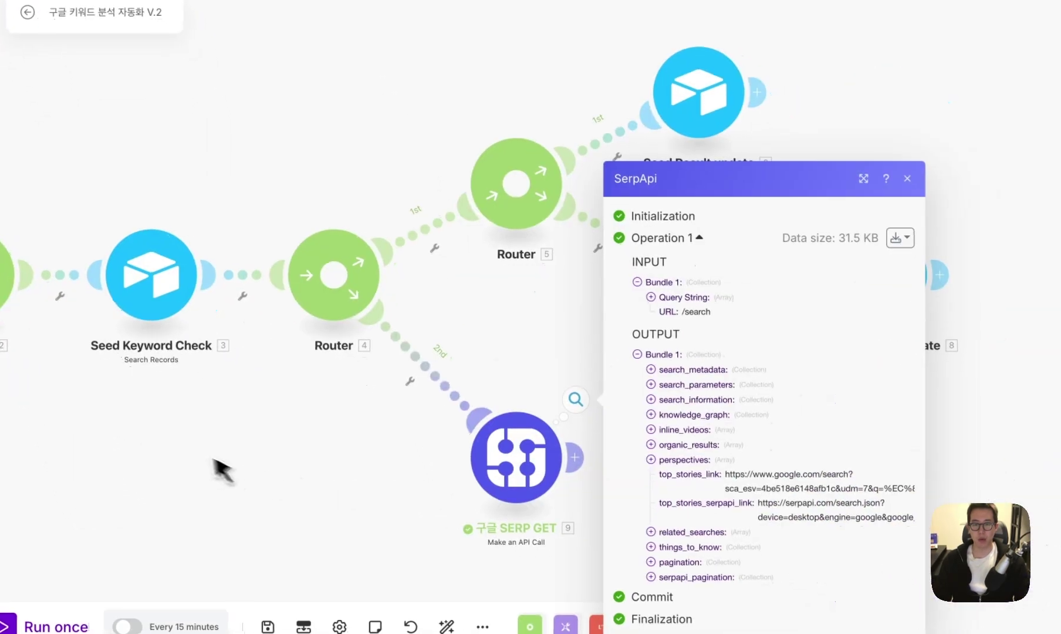
- Reopen the 구글 SERP GET settings, check the connection options, and close without changes
left_click(516, 437)
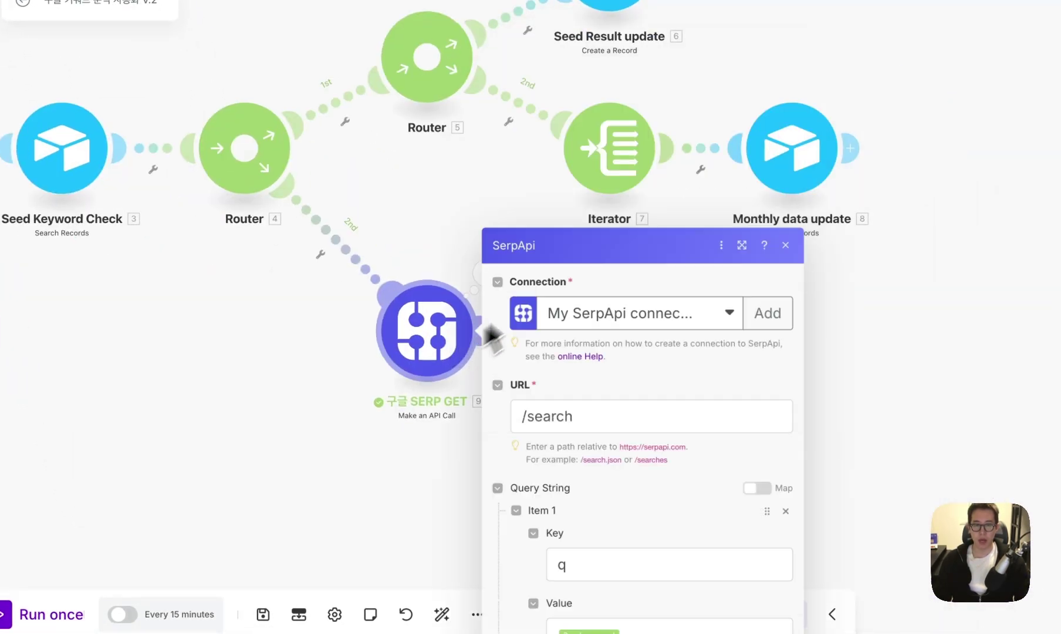
left_click(639, 147)
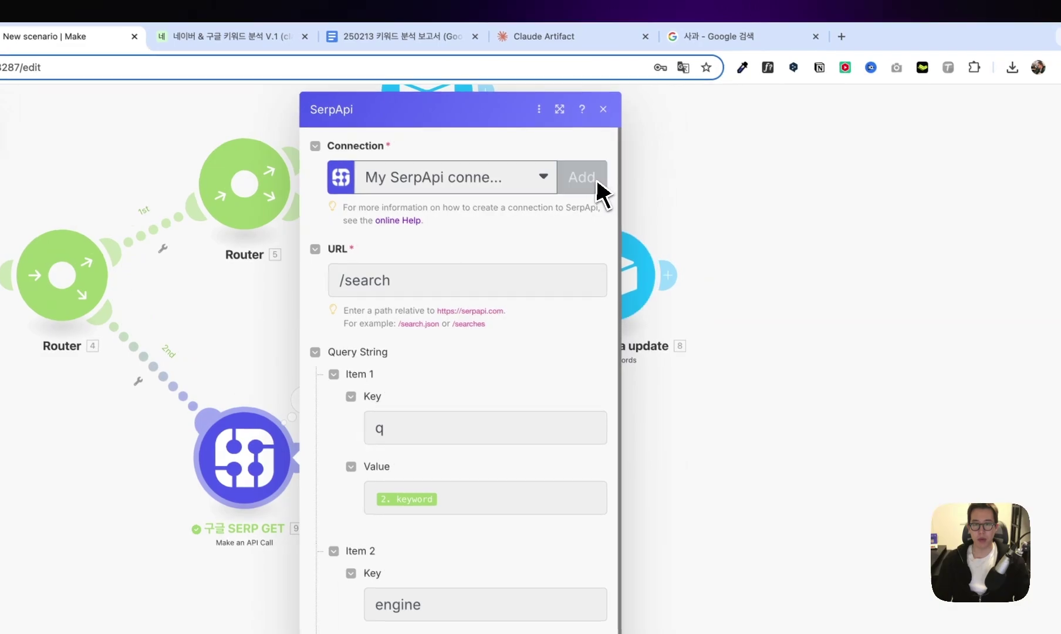
left_click(847, 312)
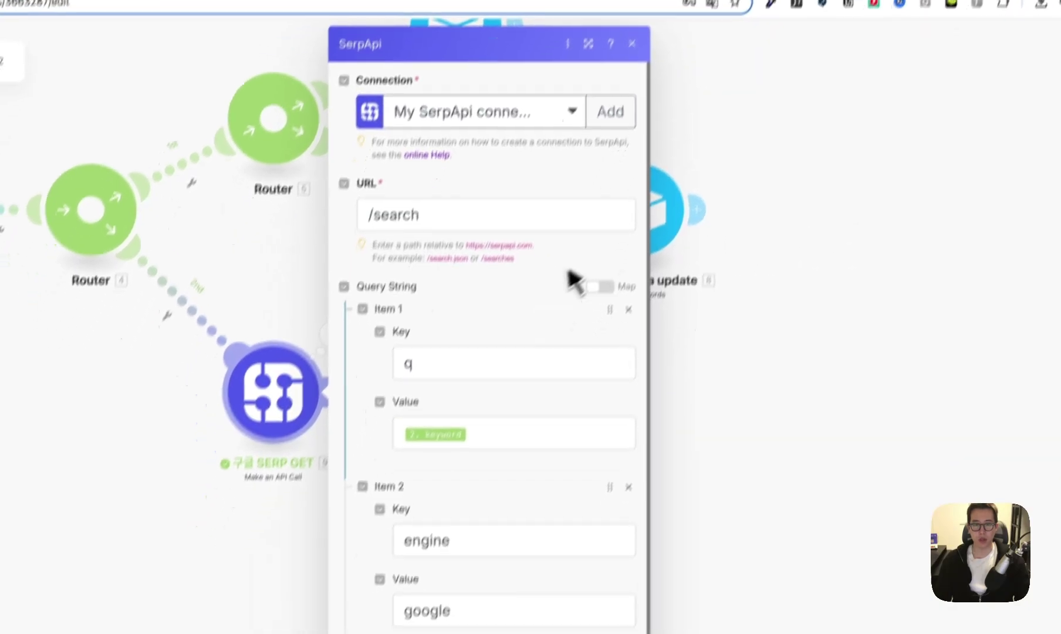
left_click(696, 526)
- Add a Google Docs 'Create a Document' module after SERP GET and switch its connection
left_click(437, 282)
type("goo")
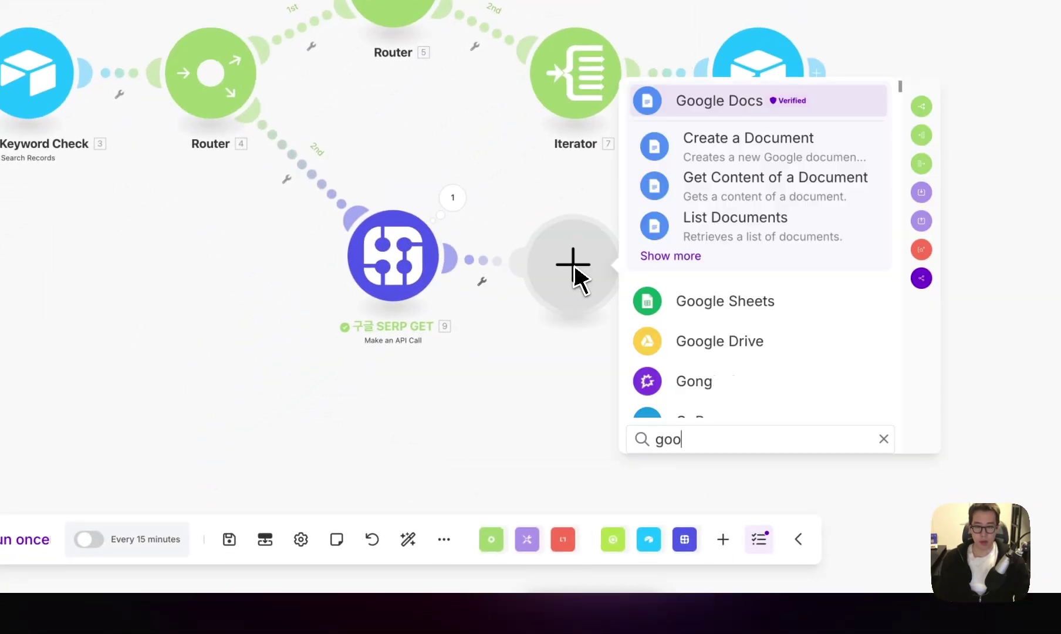
type("gle dcos")
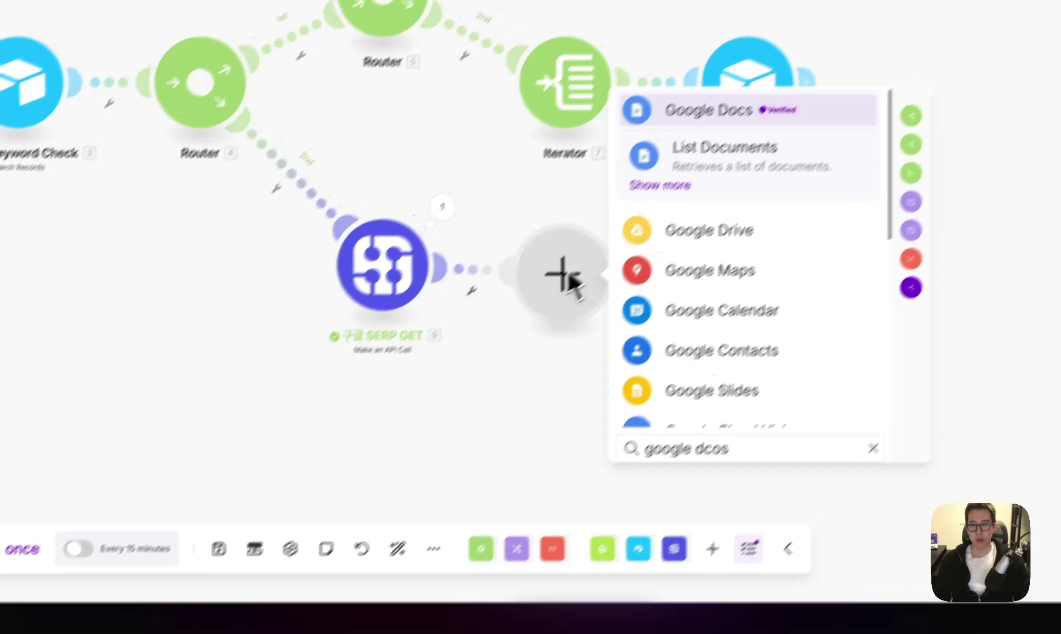
key("Return")
left_click(646, 381)
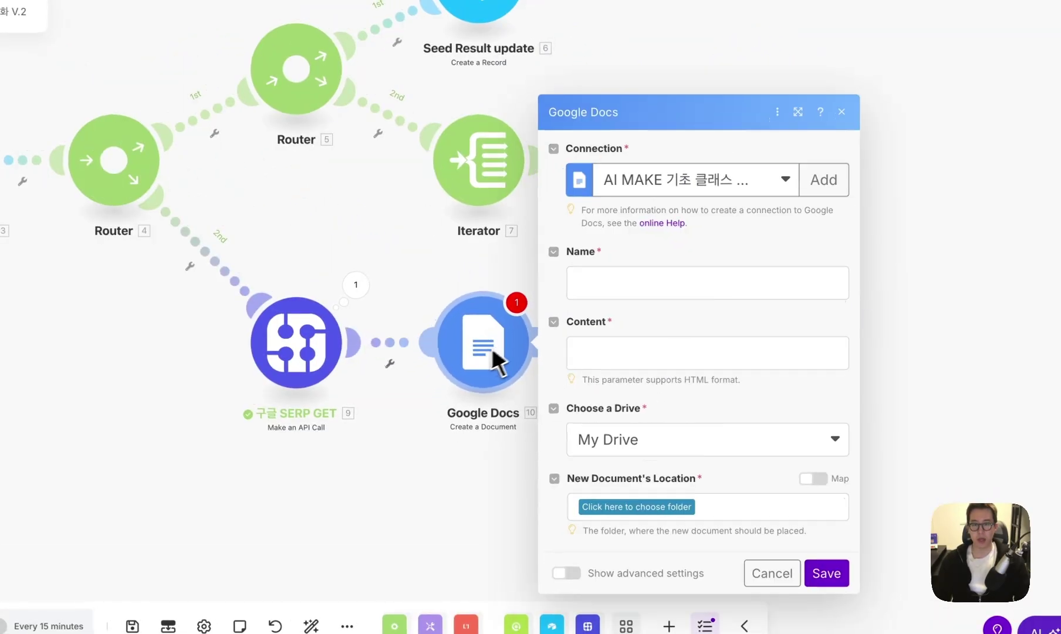
left_click(674, 180)
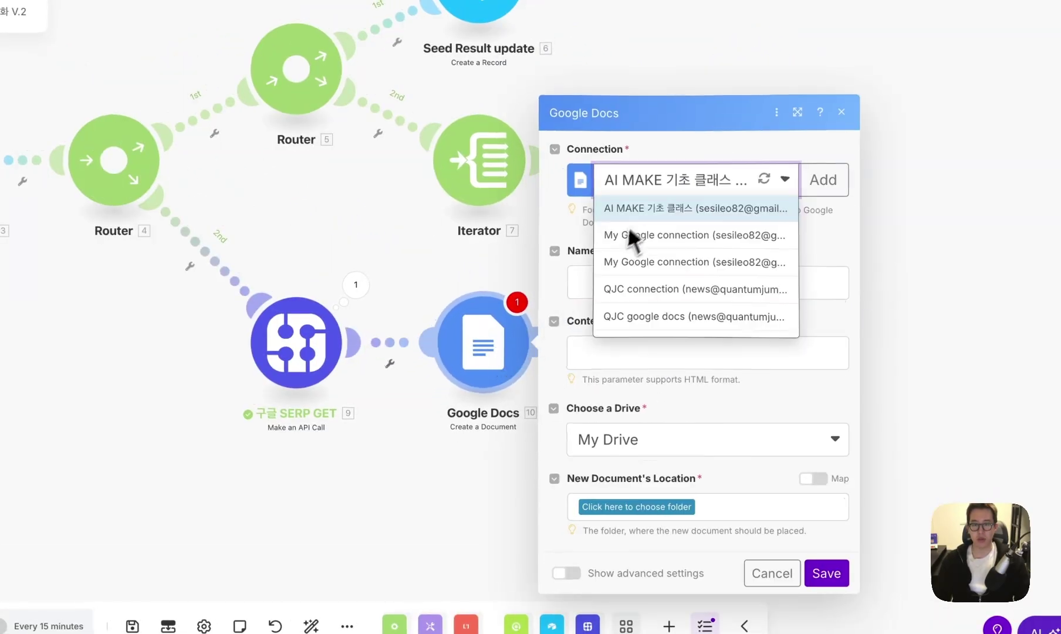
left_click(690, 296)
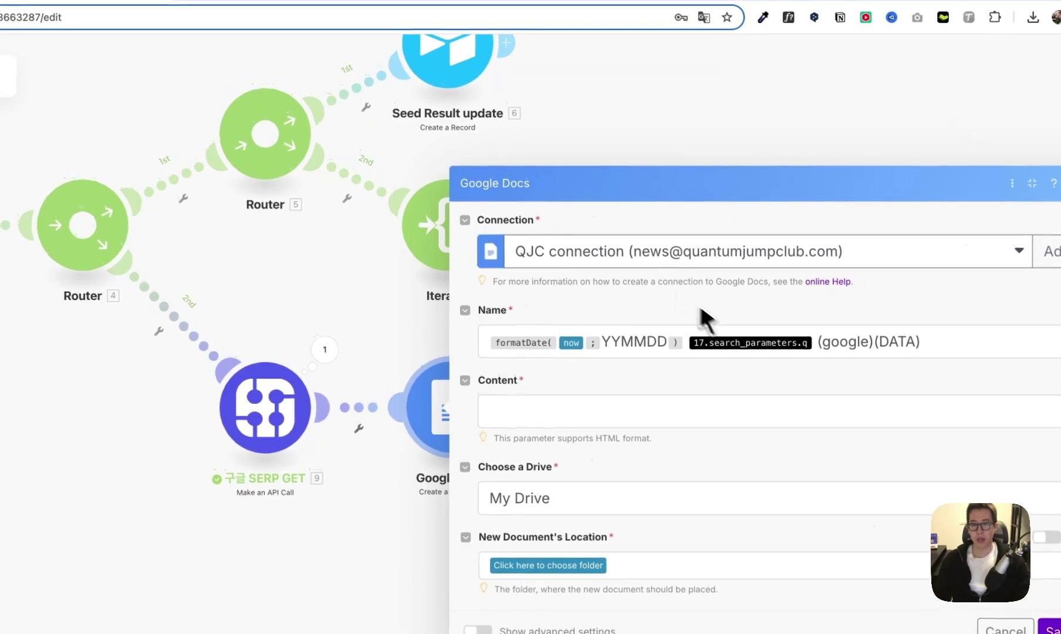
- Set the new document's name and content, store it in the test folder, and save
left_click(803, 344)
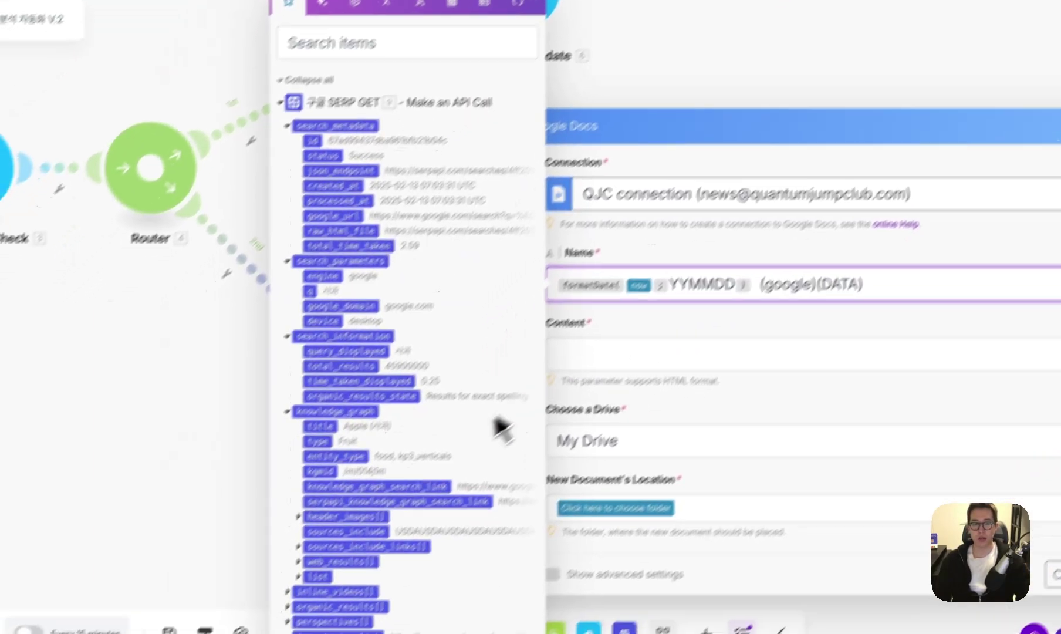
scroll(440, 484, "down", 10)
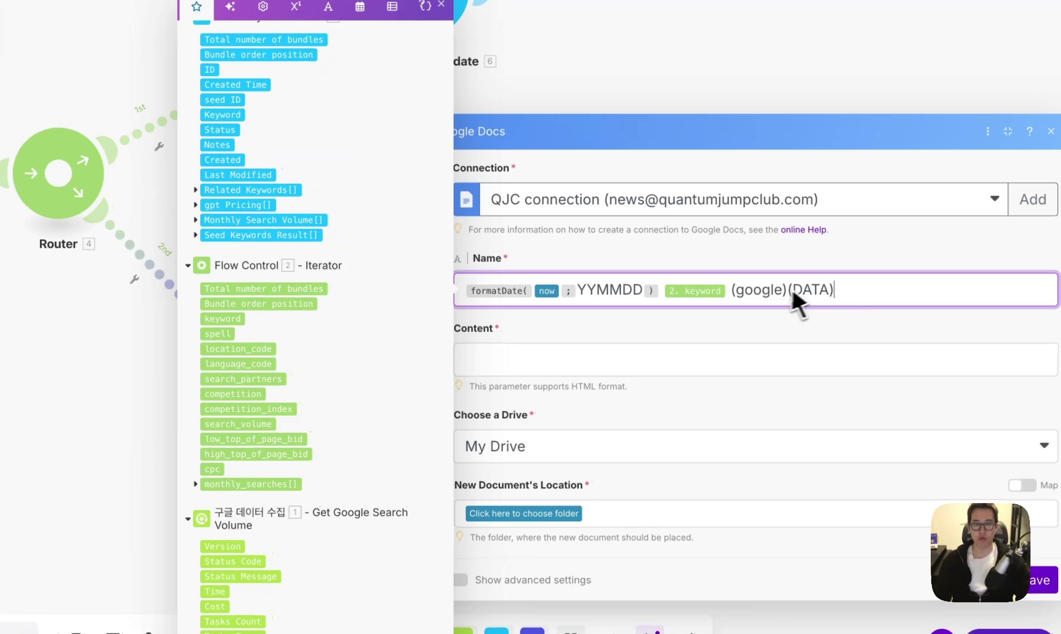
left_click_drag(883, 246, 960, 248)
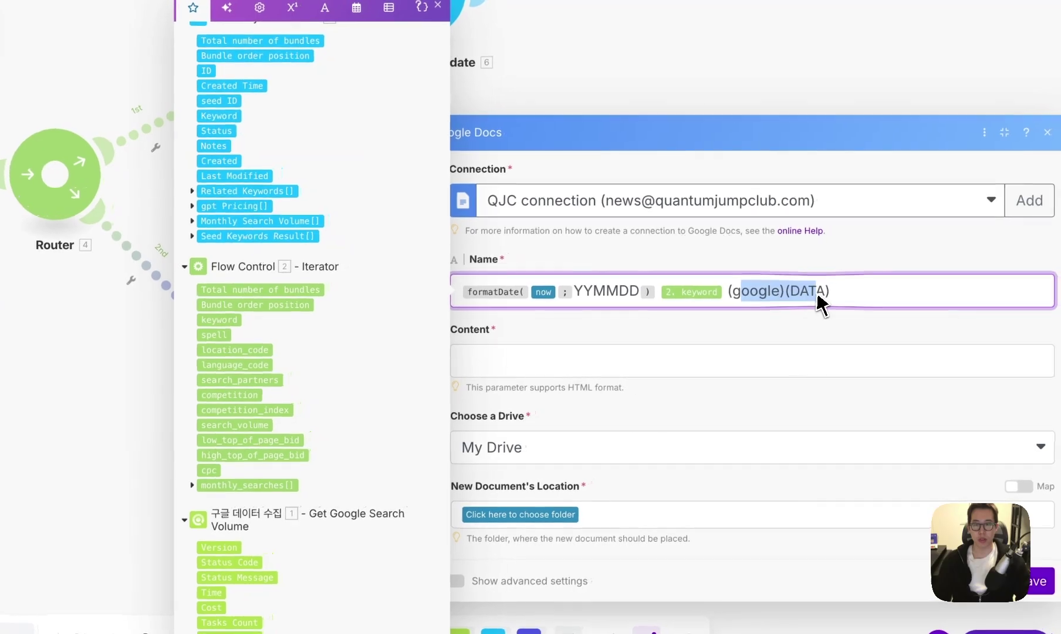
left_click(1033, 247)
left_click(516, 363)
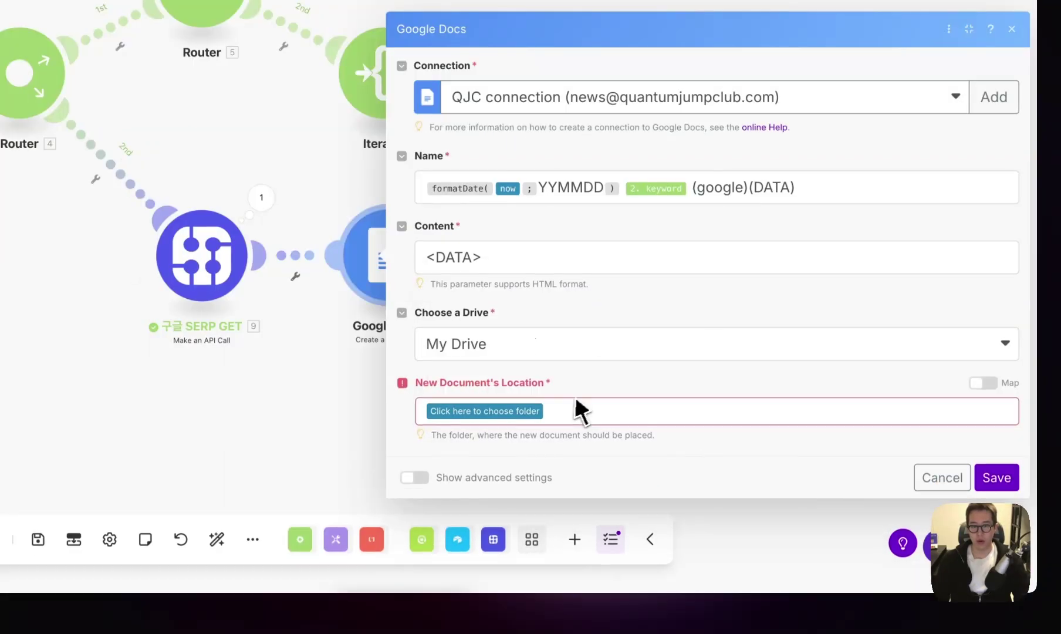
left_click(498, 404)
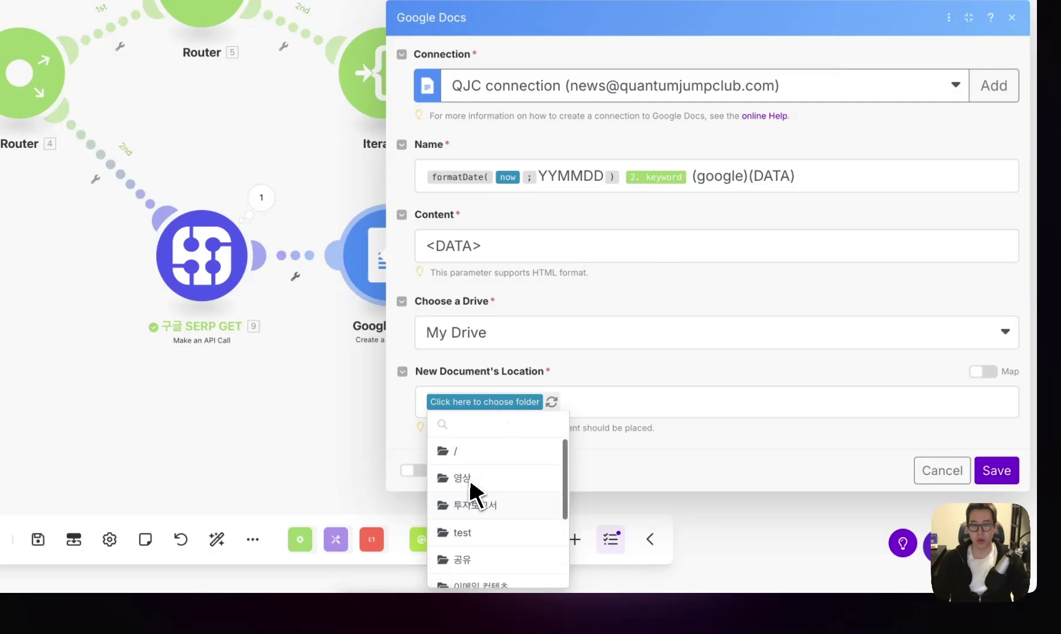
left_click(489, 533)
left_click(991, 476)
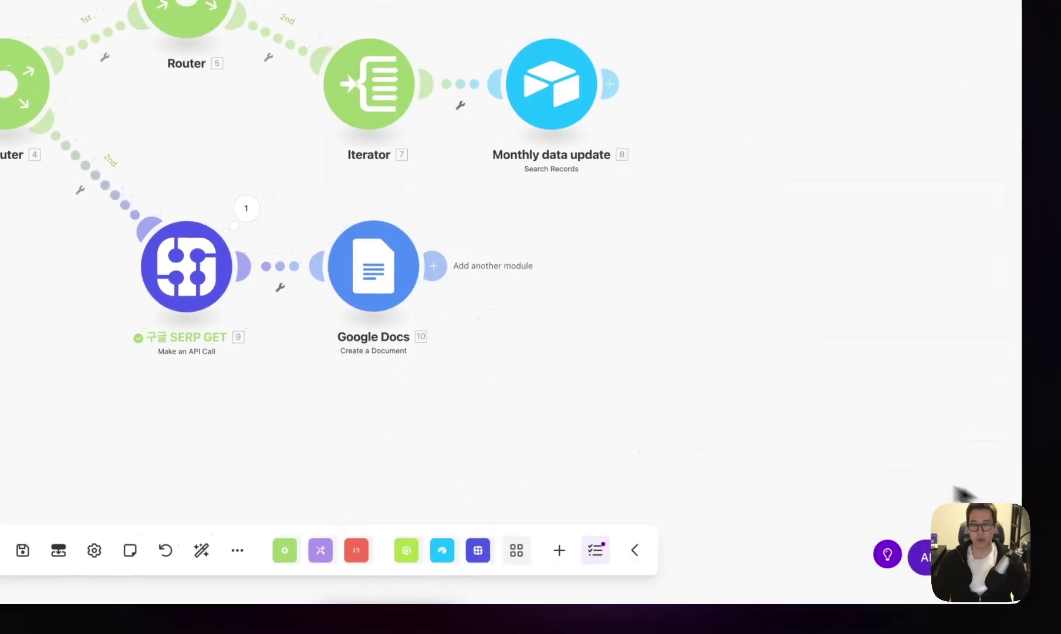
- Name the document step 'Seed 데이터 생성', follow it with a Router, and auto-arrange the layout
type("S")
type("eed ")
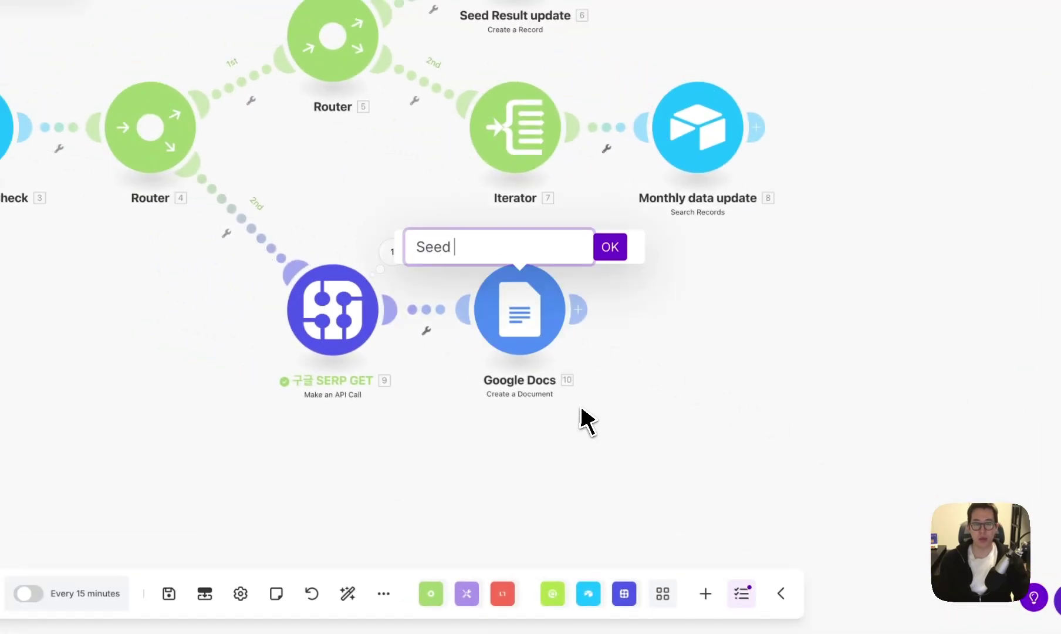
type("데이터 생성")
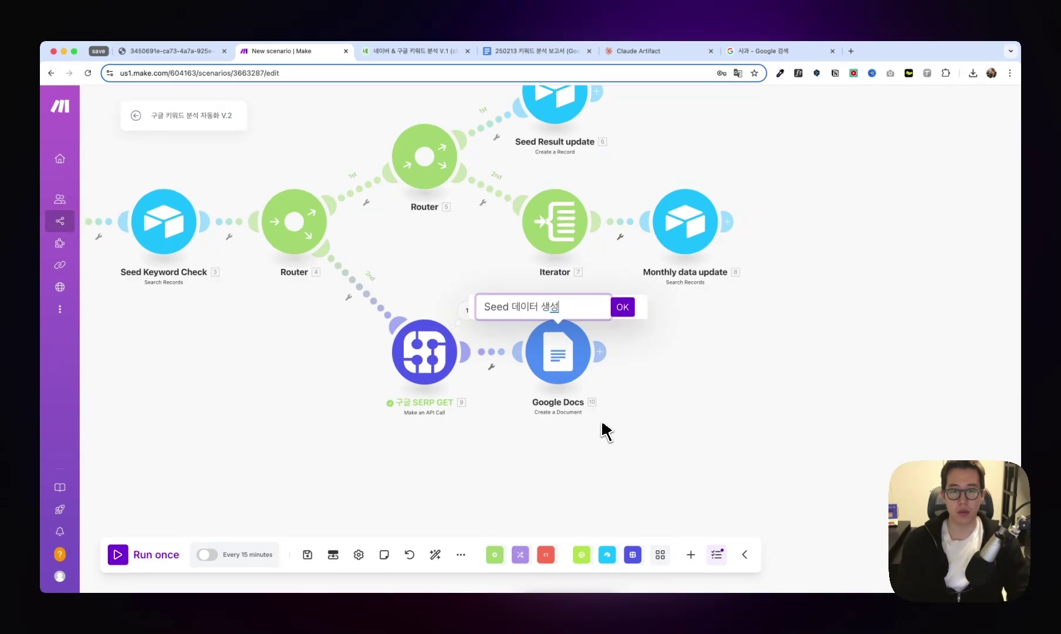
left_click(599, 352)
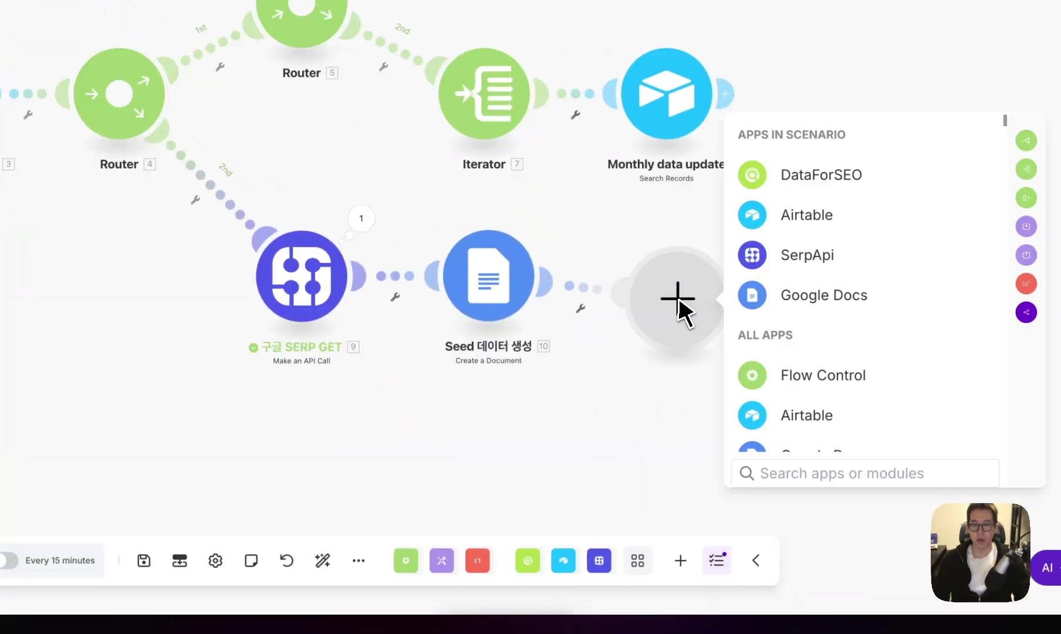
left_click(786, 369)
left_click(817, 443)
left_click(322, 561)
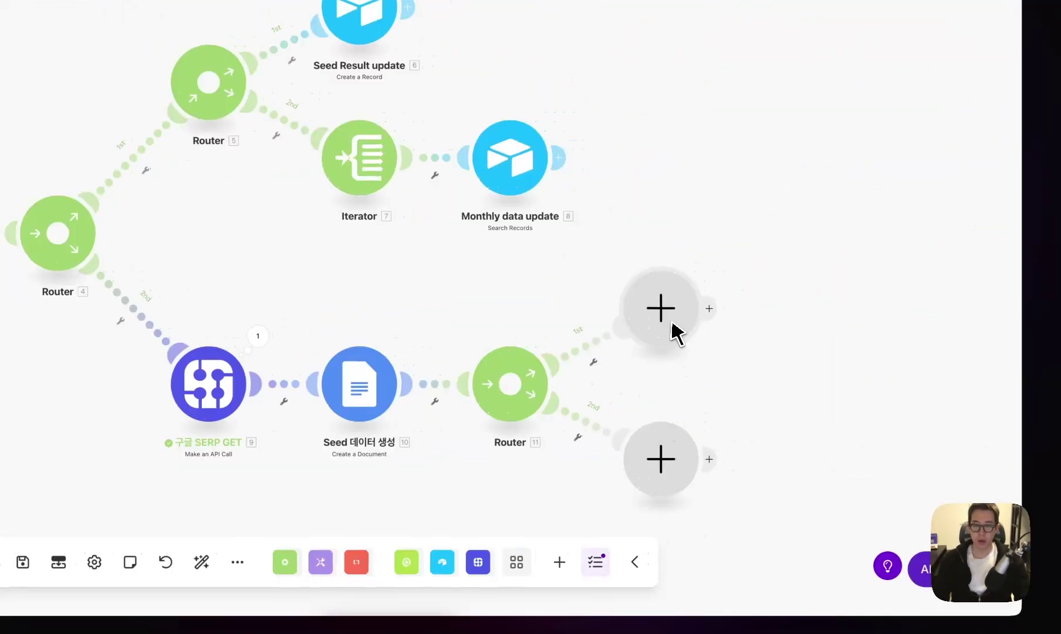
- Add a second Router on route 1, save, and rename it 'top_stories'
left_click(670, 322)
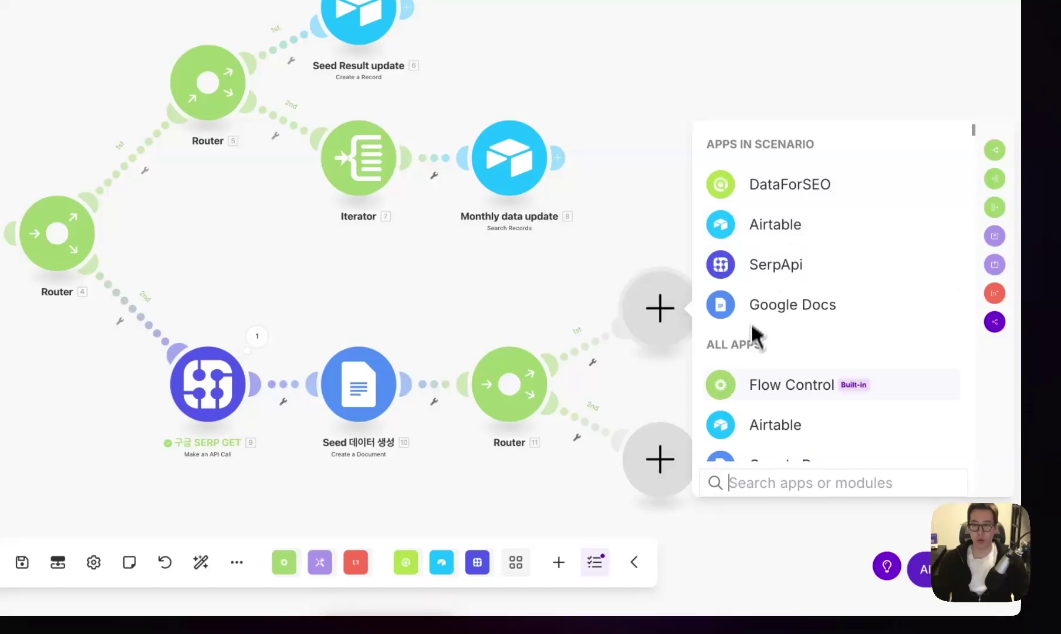
left_click(752, 385)
left_click(767, 452)
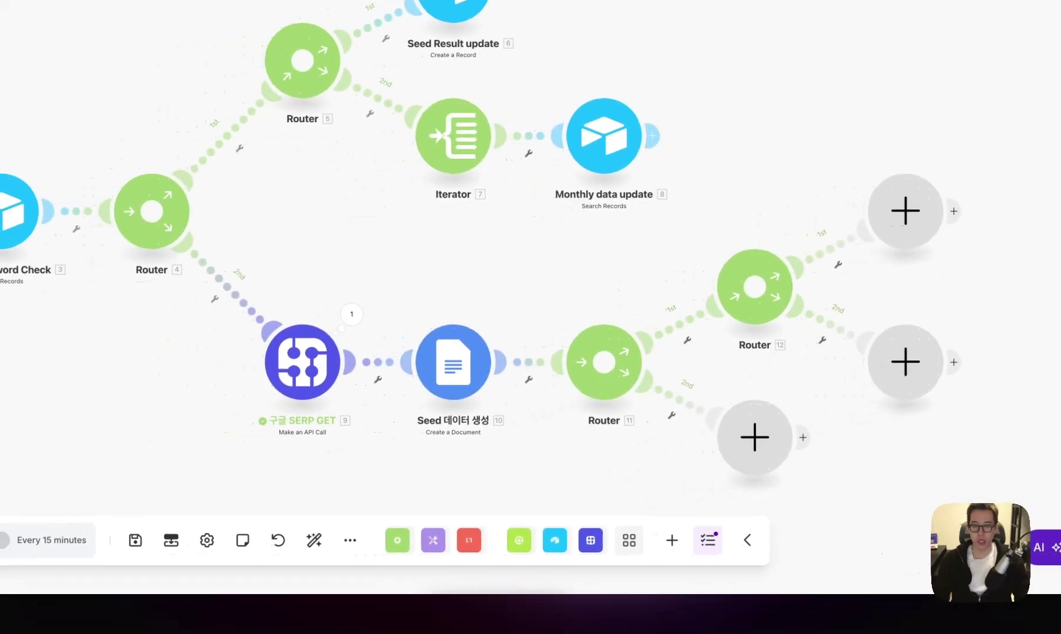
left_click(135, 540)
right_click(786, 290)
left_click(816, 353)
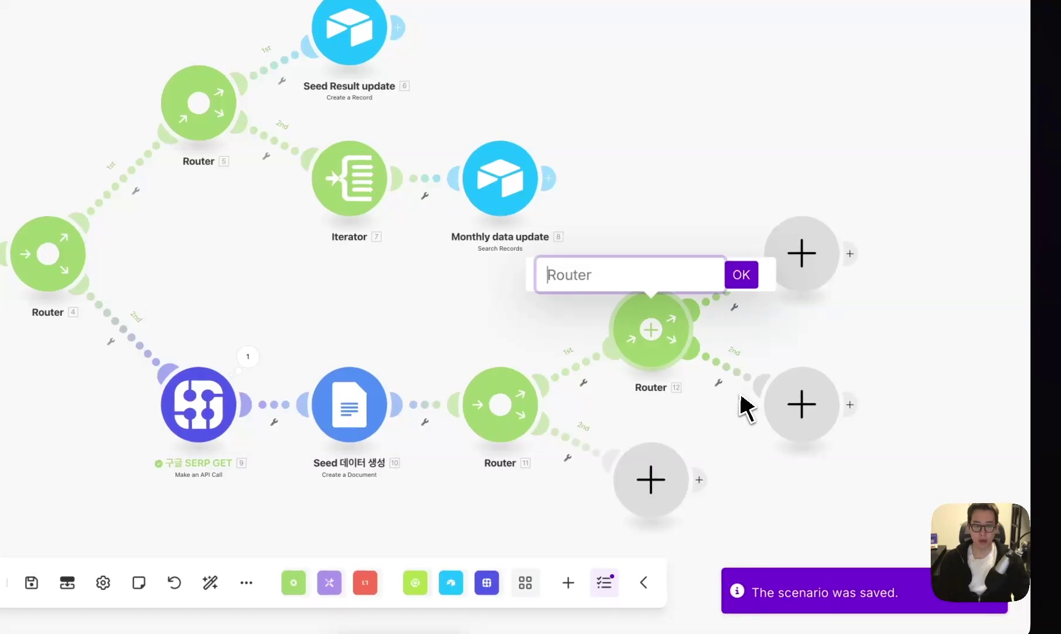
type("top_stori")
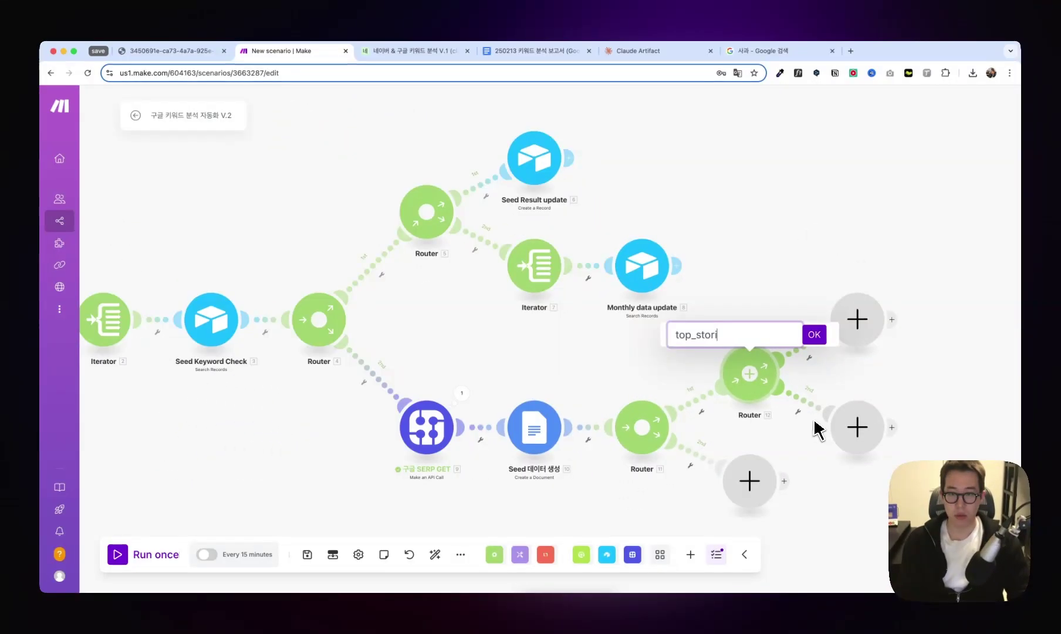
type("es")
key("Return")
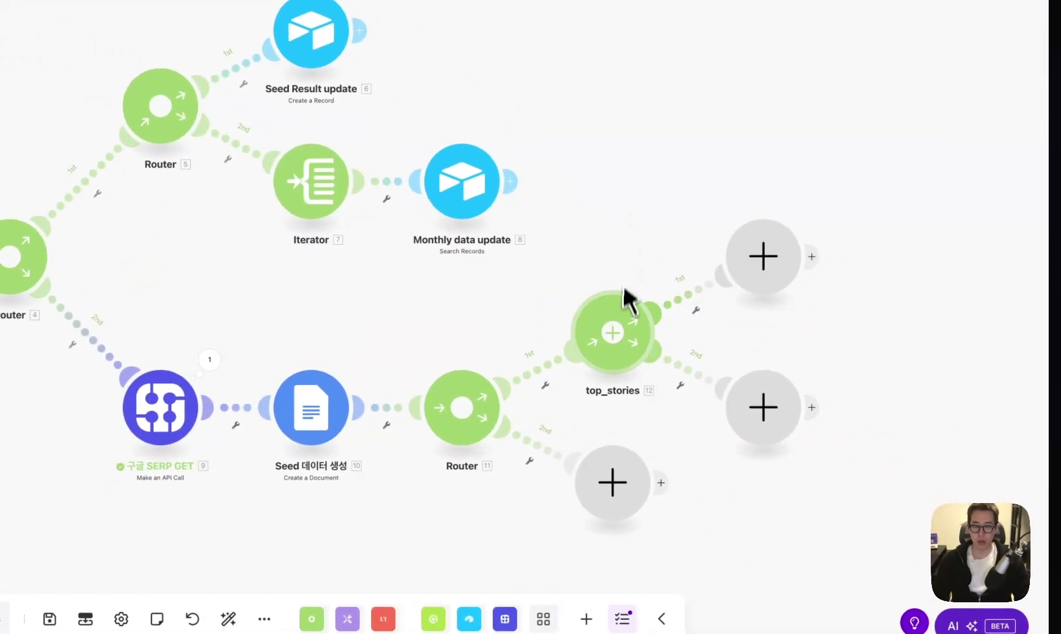
- Insert a Flow Control Iterator before top_stories and remove the unwanted link
left_click(695, 372)
type("ㅑㅅ")
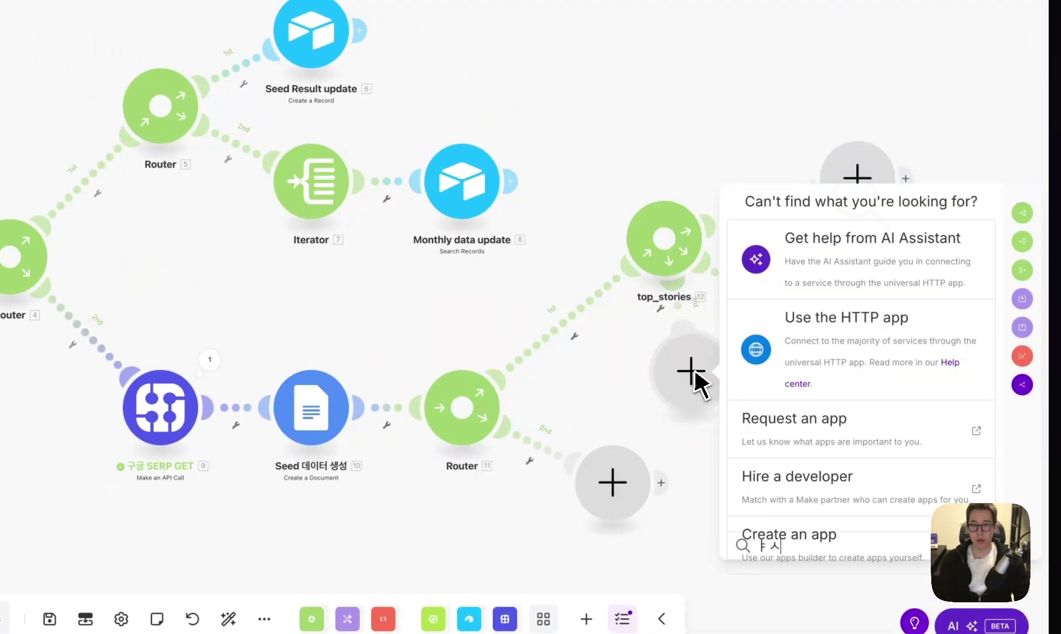
key("BackSpace")
key("BackSpace")
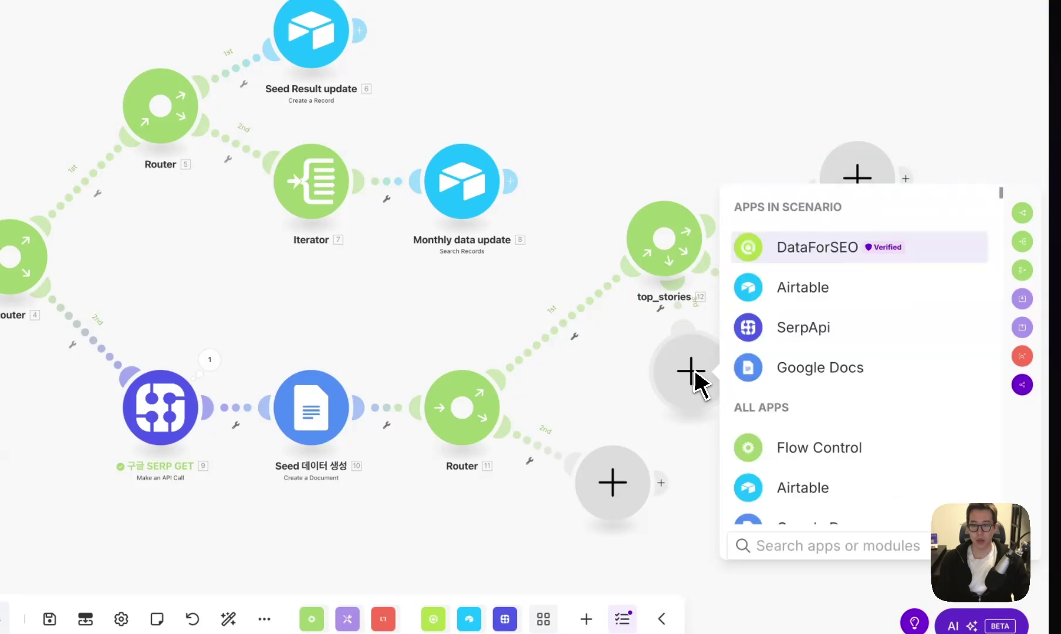
type("tier")
left_click(793, 249)
left_click_drag(692, 345, 584, 329)
right_click(691, 362)
left_click(706, 399)
- Set the Iterator's Array to {{9.top_stories}} and save the scenario
left_click(731, 359)
scroll(528, 432, "down", 10)
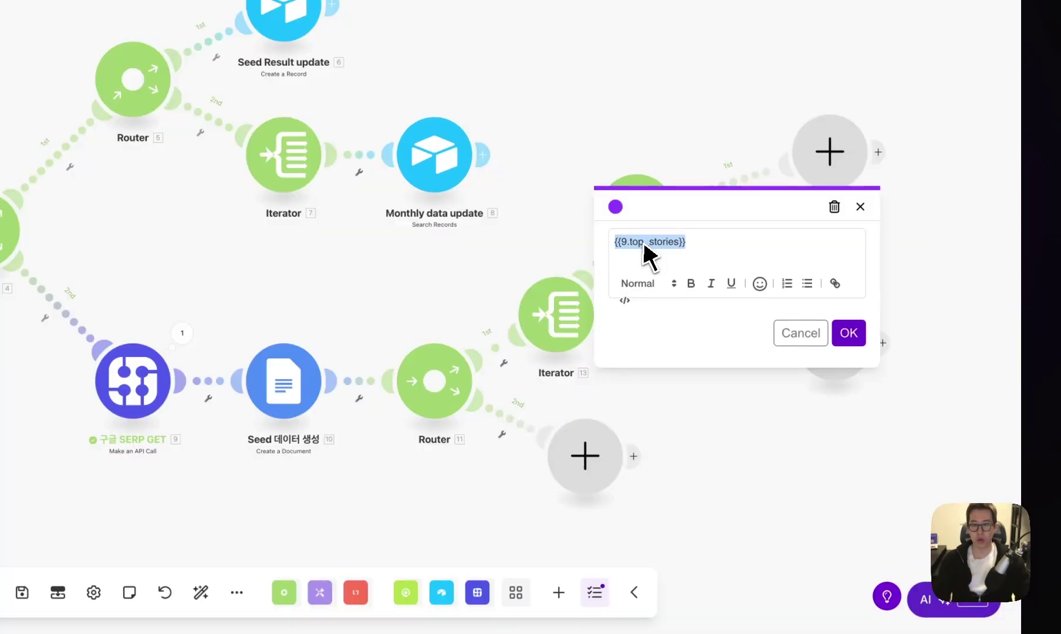
left_click(792, 337)
left_click(578, 337)
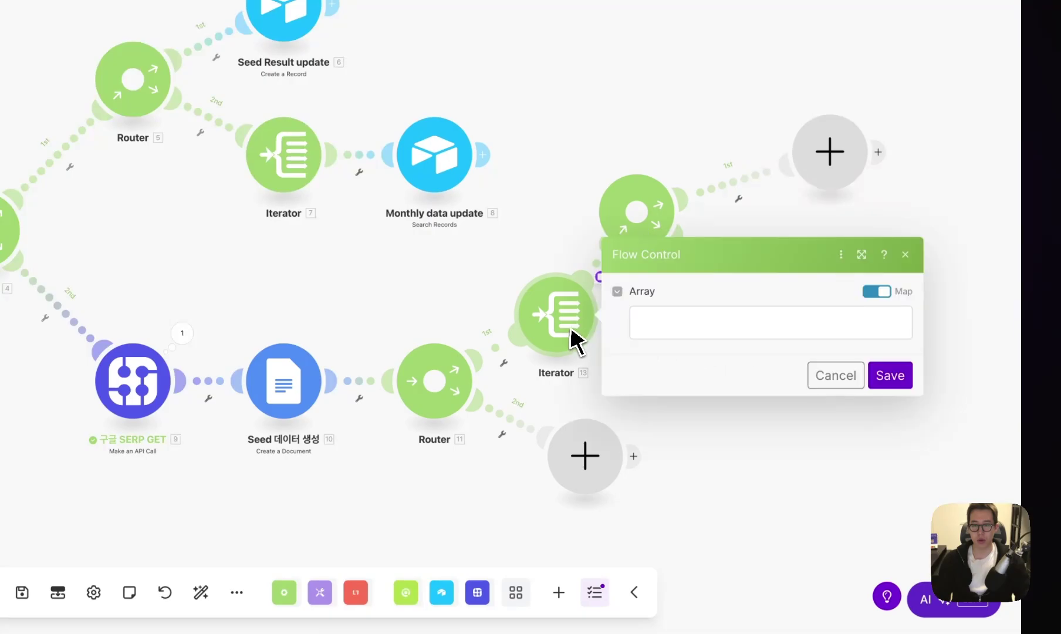
left_click(789, 329)
type("{{9.top_stories}}")
left_click(890, 375)
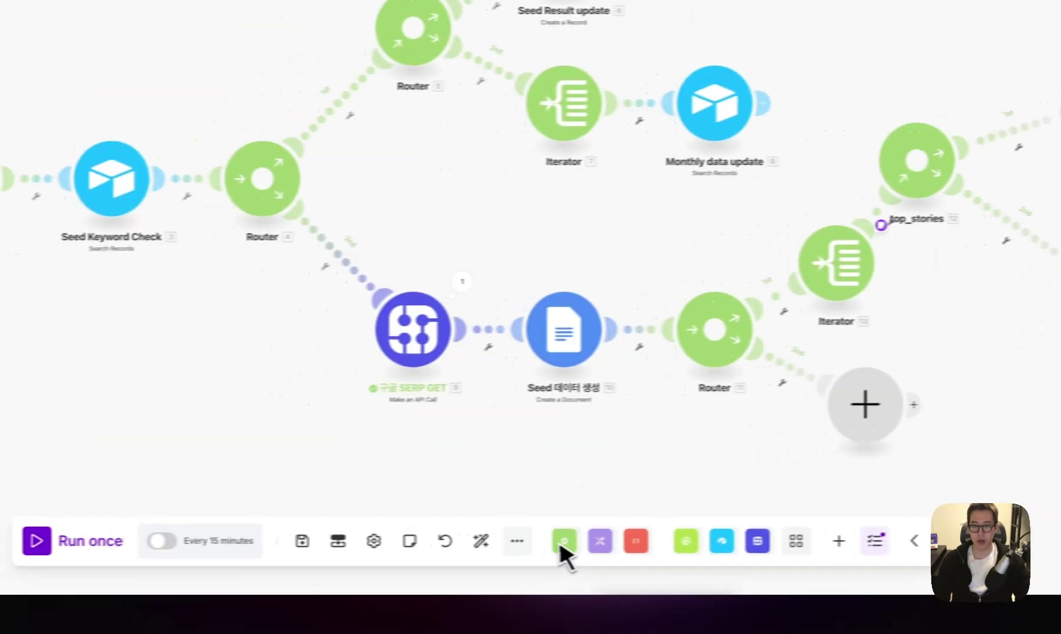
left_click(342, 541)
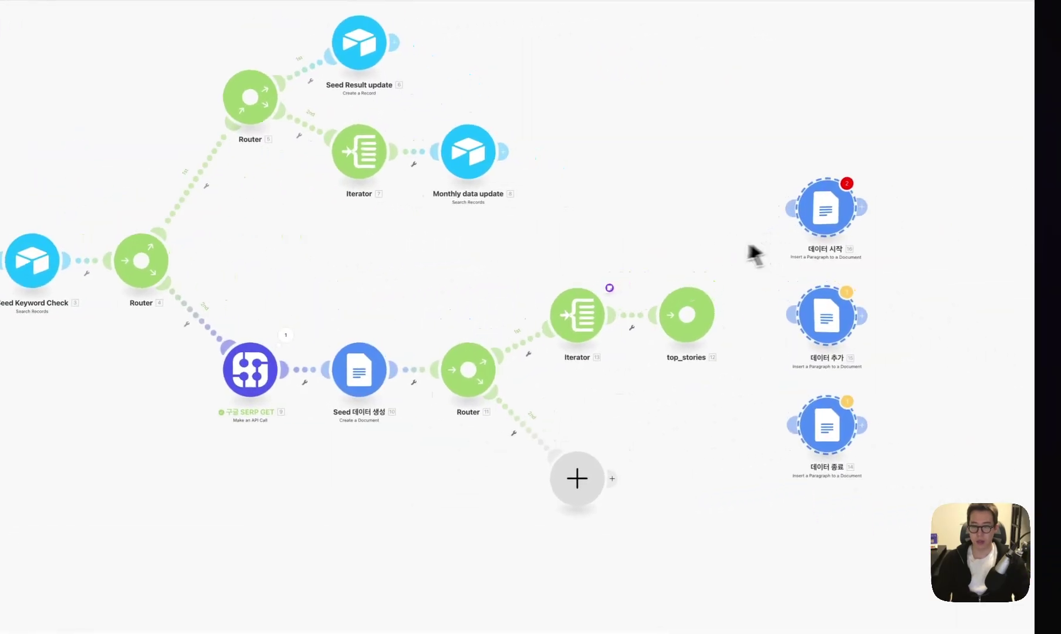
left_click_drag(749, 243, 612, 242)
scroll(611, 255, "up", 3)
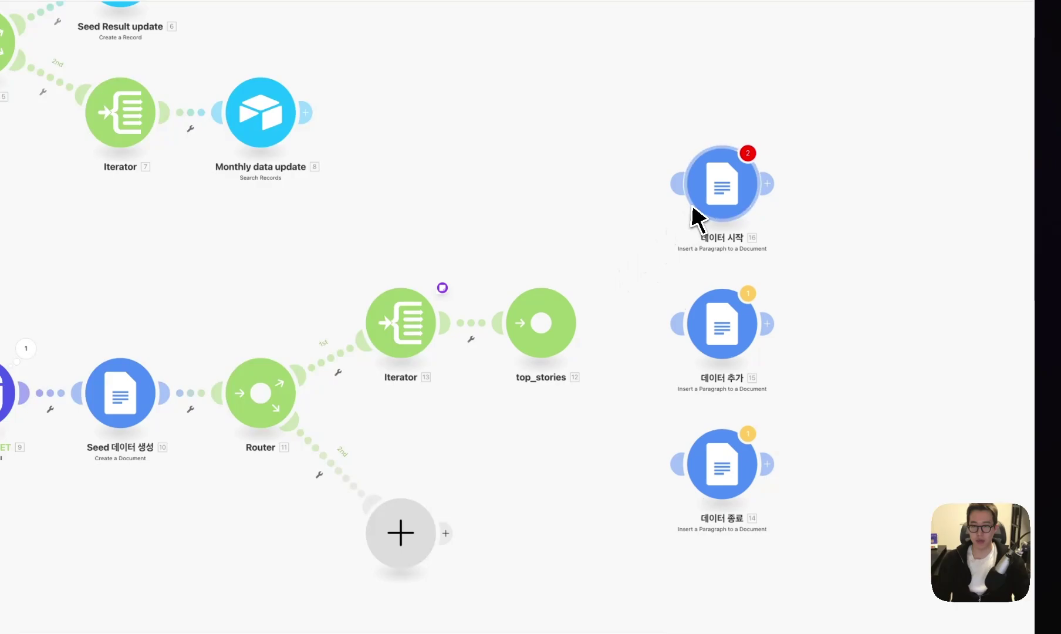
scroll(691, 220, "up", 2)
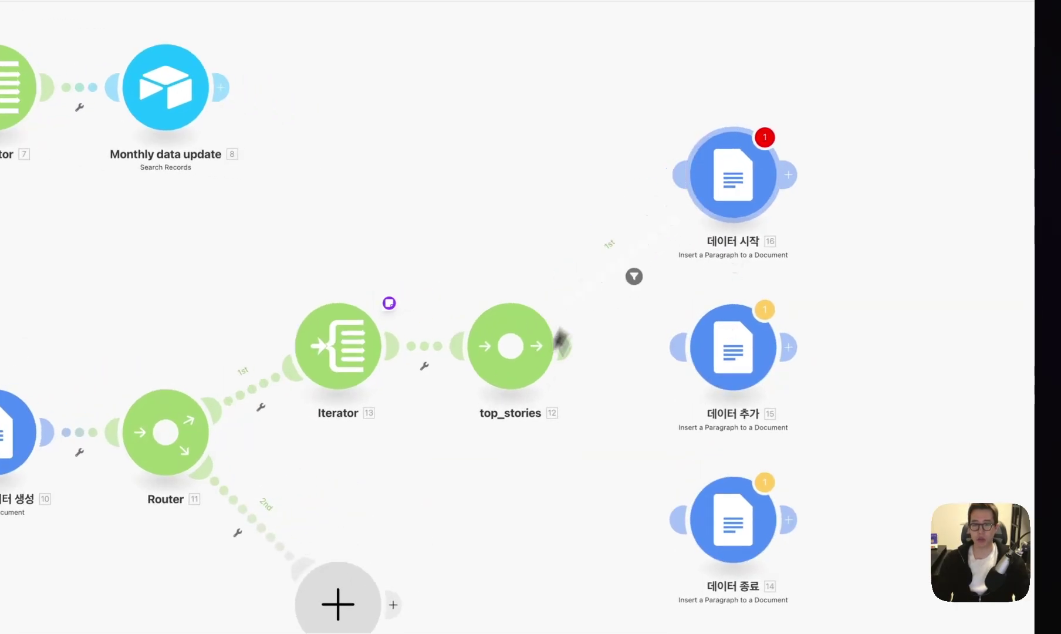
- Connect 데이터 종료 as the router's third route and clear the old index token from one route filter
left_click_drag(677, 520, 495, 383)
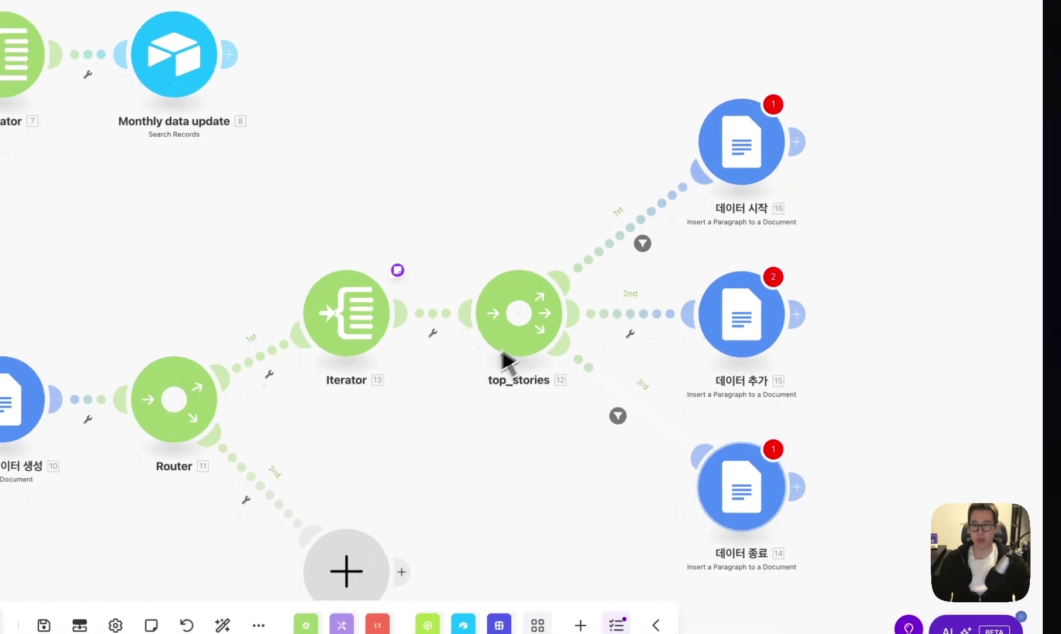
left_click(644, 241)
left_click(786, 262)
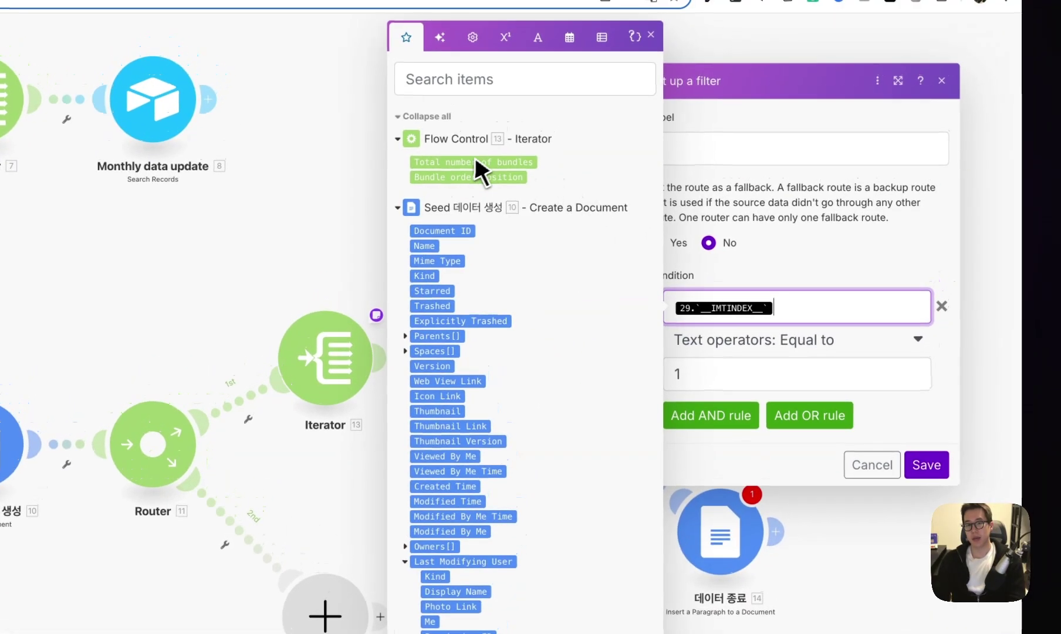
key("BackSpace")
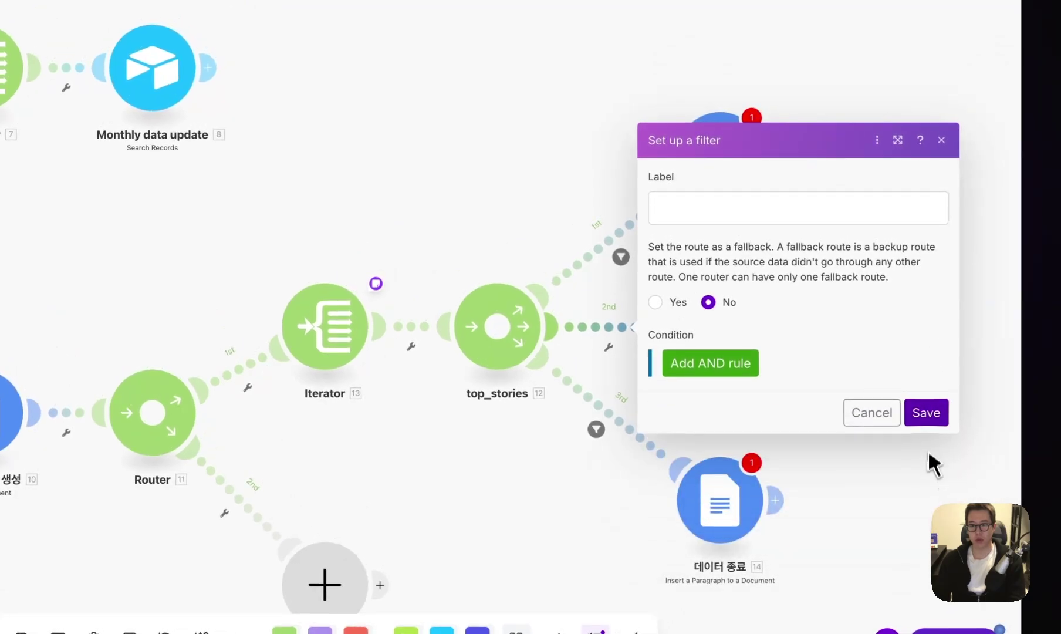
left_click(928, 462)
- Make another route's filter compare Bundle order position with Total number of bundles
left_click(597, 429)
left_click(717, 449)
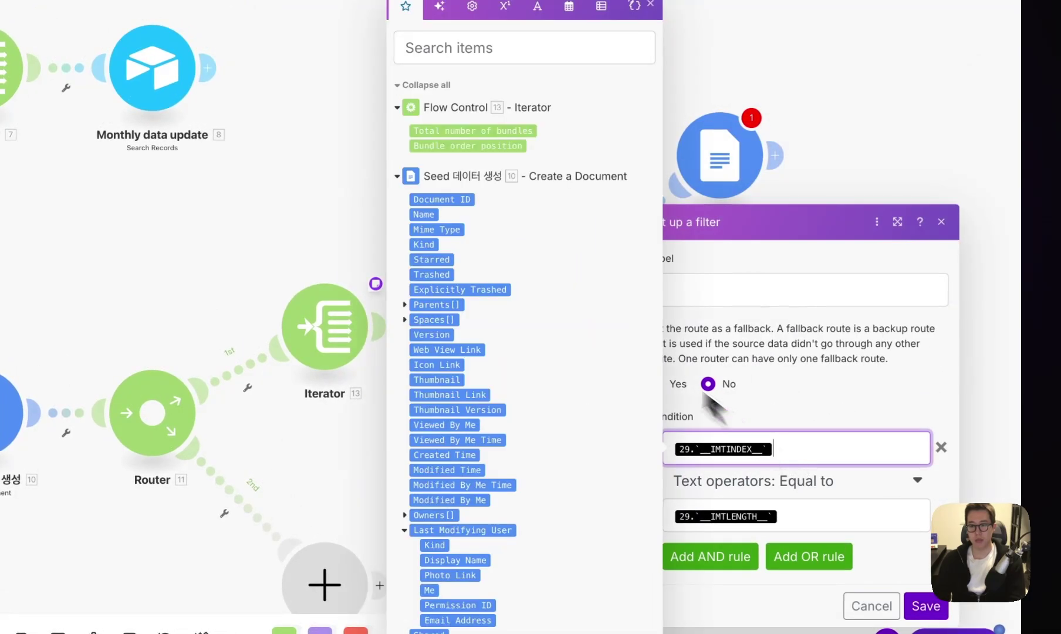
key("BackSpace")
left_click(478, 146)
left_click(804, 516)
key("BackSpace")
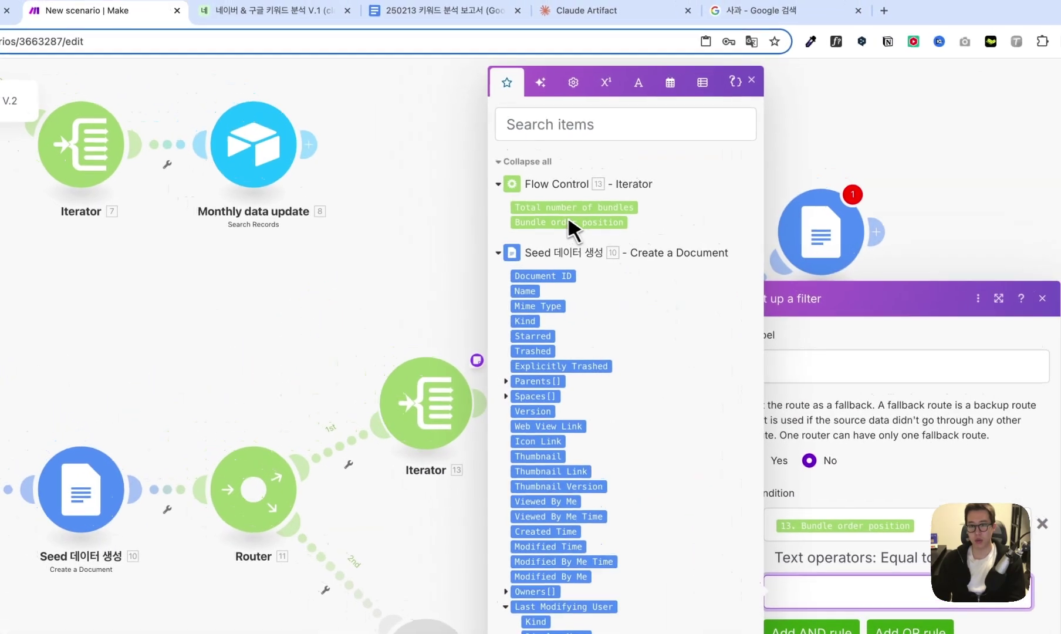
left_click(574, 207)
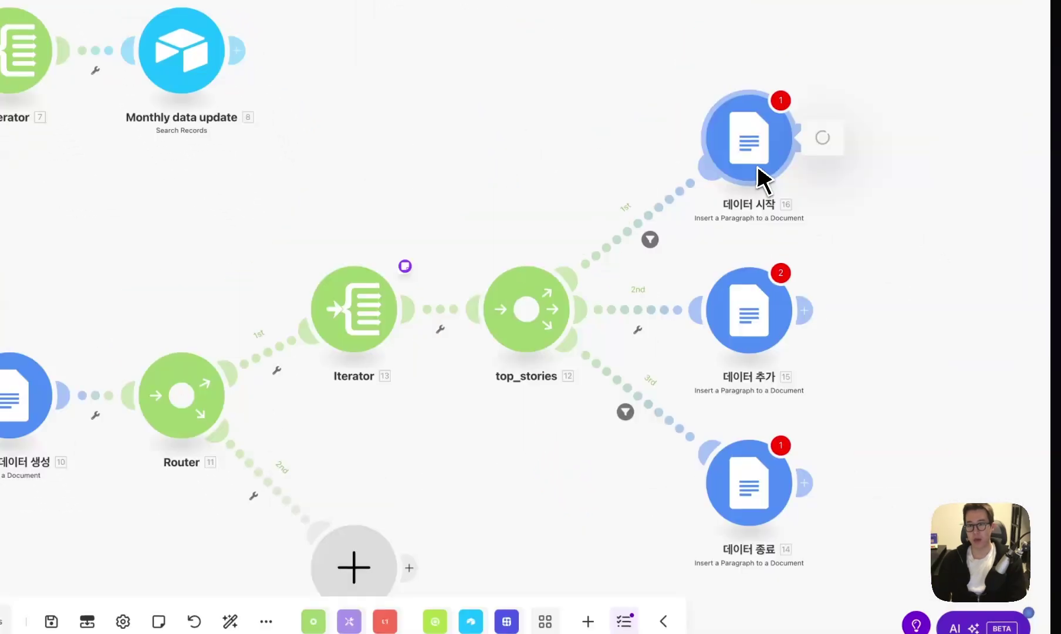
- Update the document ID mapping in the 데이터 시작 and 데이터 종료 steps
left_click(754, 174)
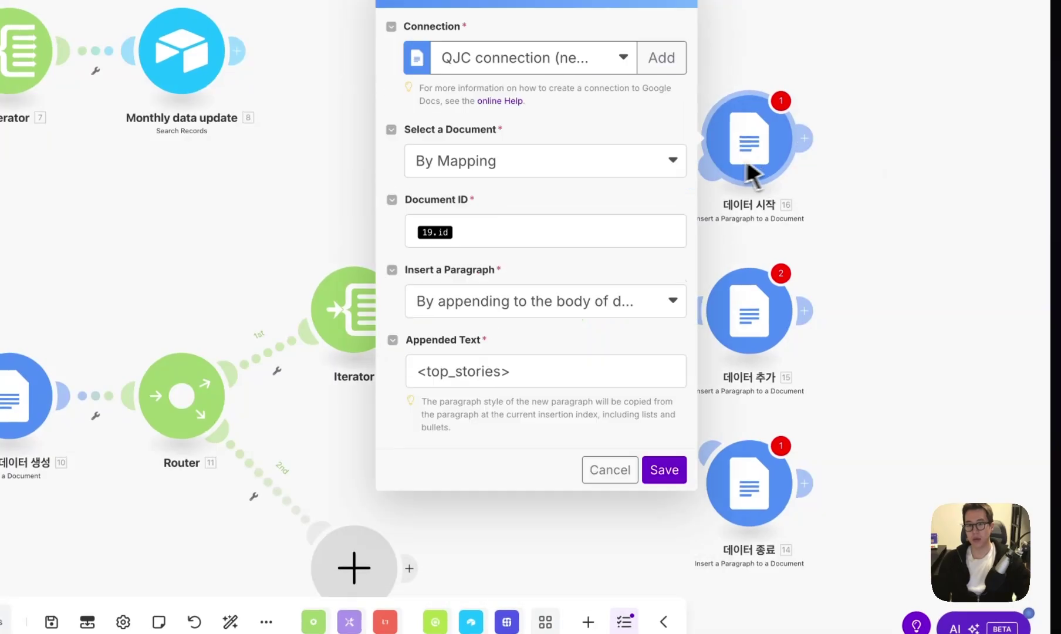
left_click(505, 231)
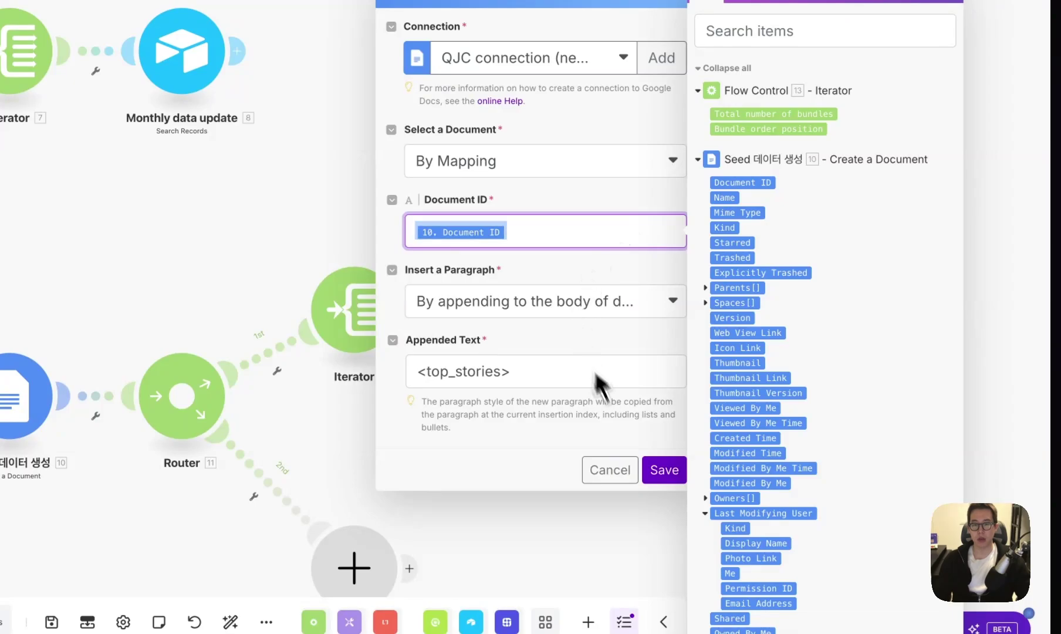
left_click(669, 472)
left_click(749, 480)
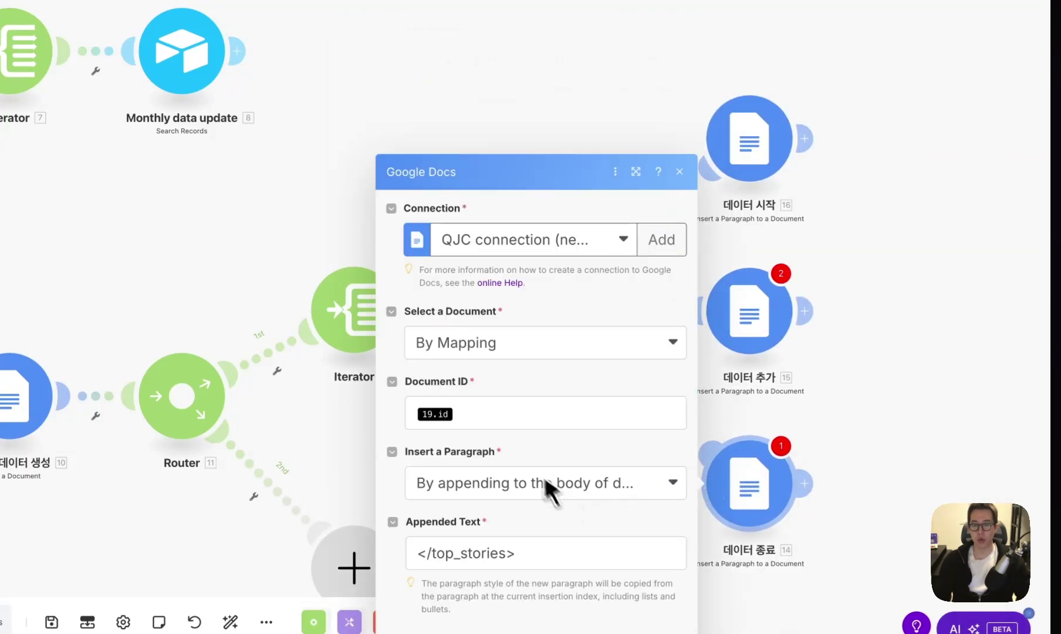
left_click(500, 417)
left_click(667, 633)
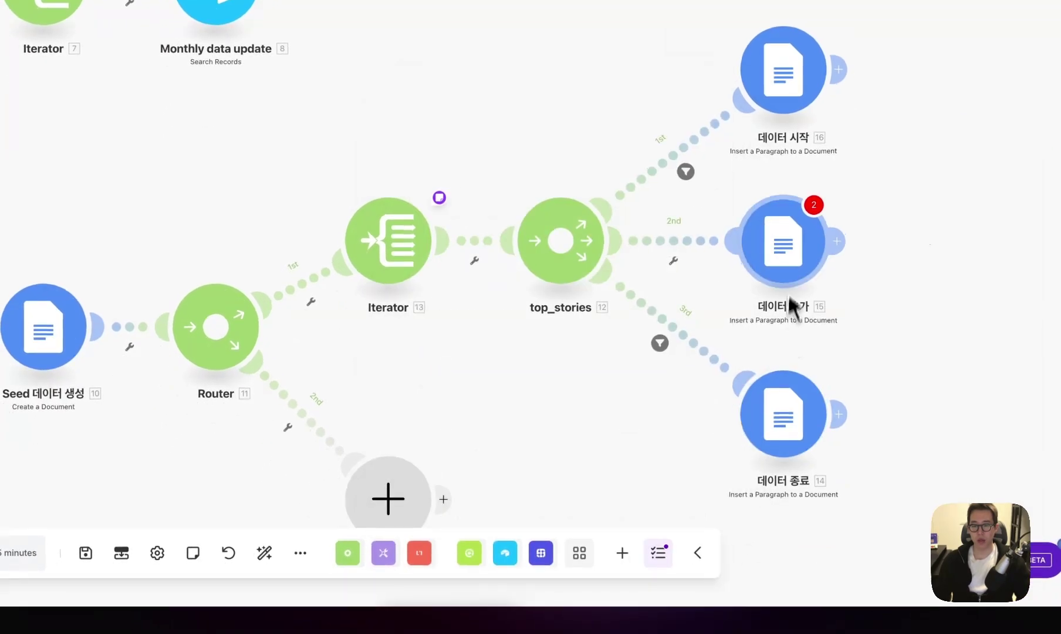
- Replace 데이터 추가's appended JSON with 13.title, 13.date and 13.source mappings and save
left_click(782, 243)
left_click(550, 212)
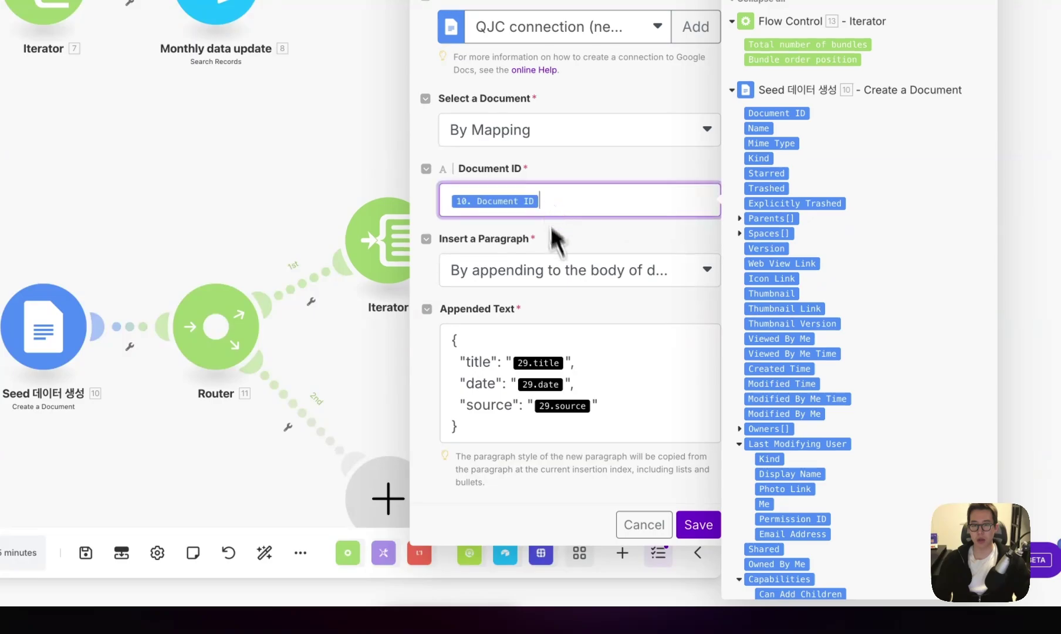
key("ctrl+a")
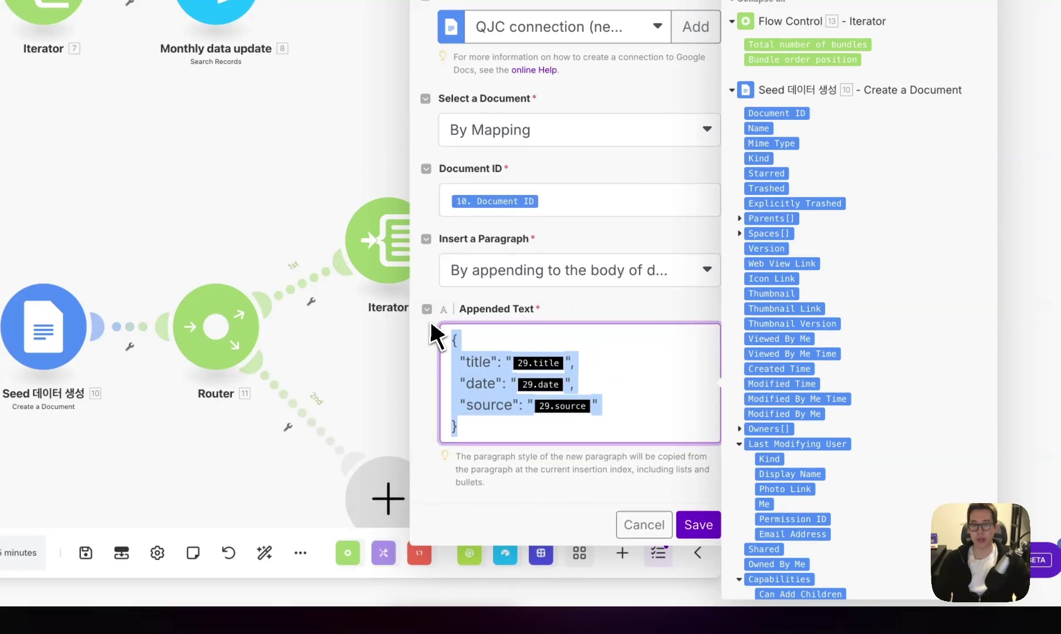
left_click(617, 367)
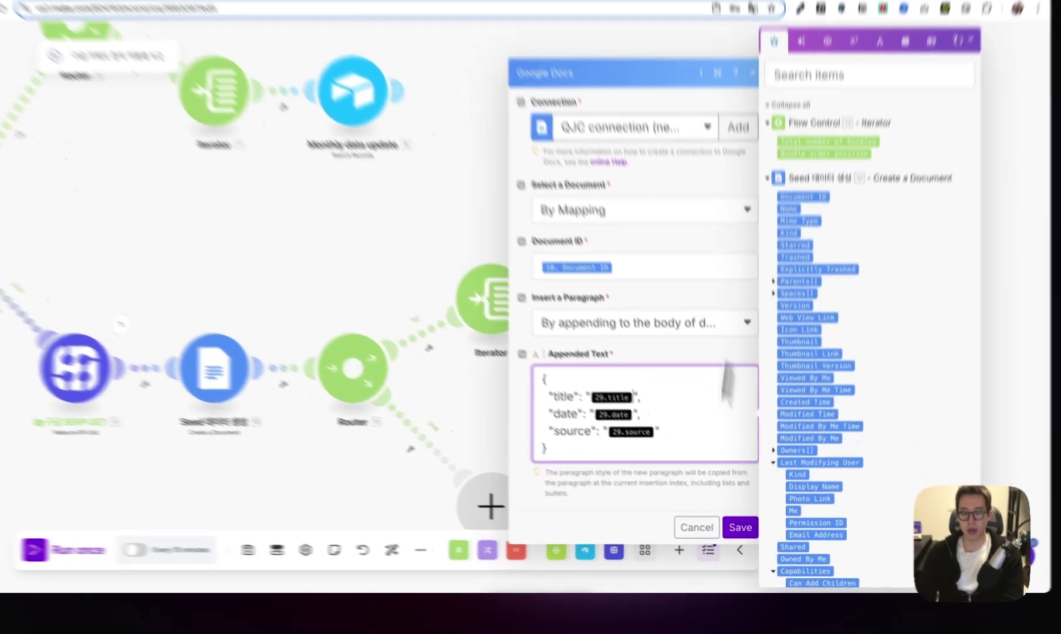
left_click(731, 382)
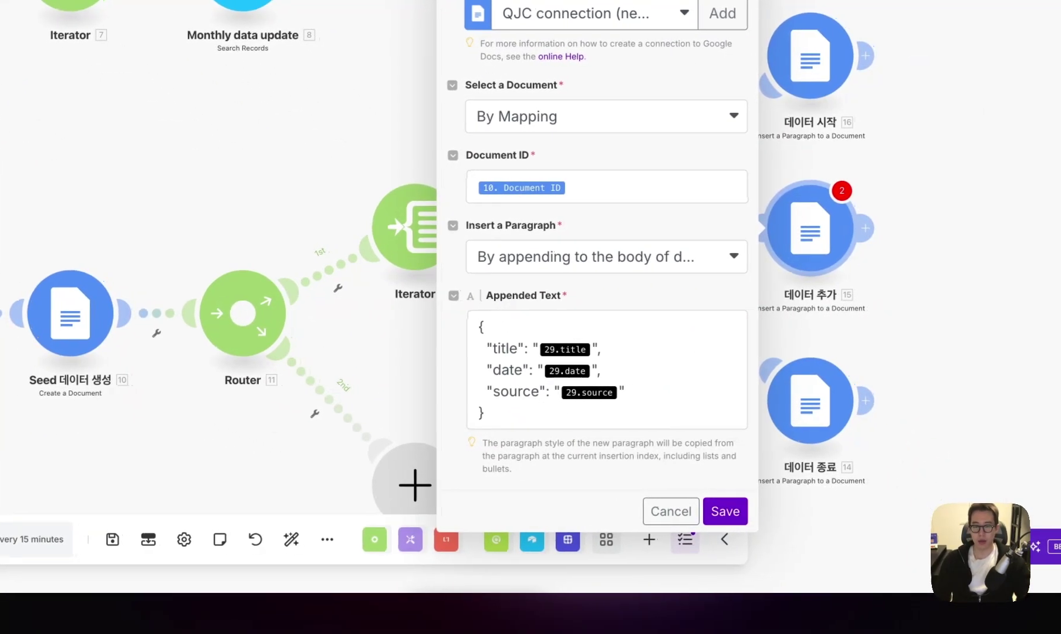
left_click(611, 355)
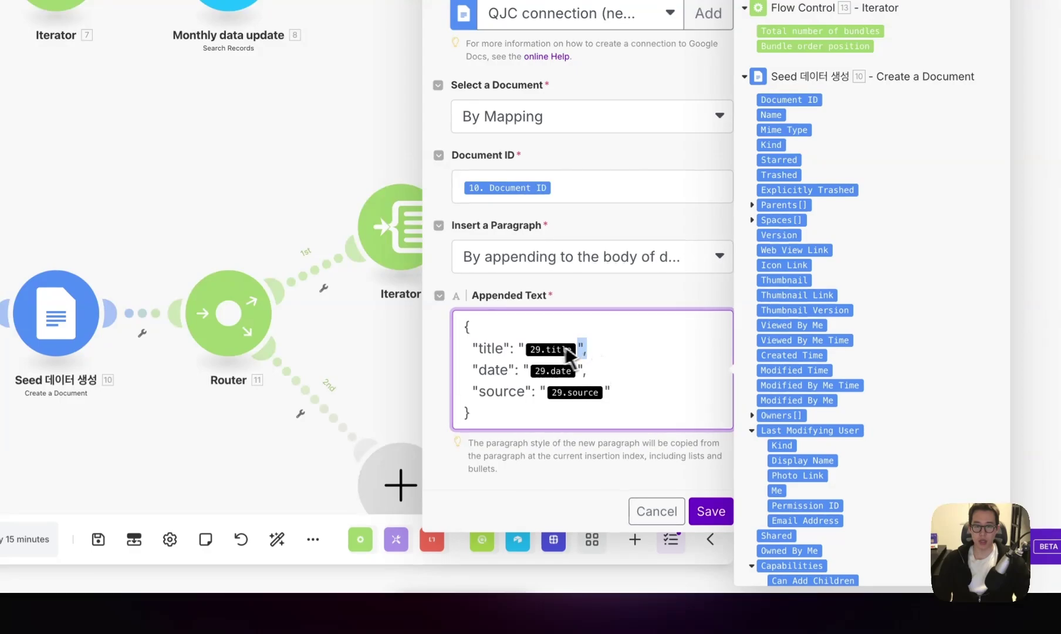
key("ctrl+a")
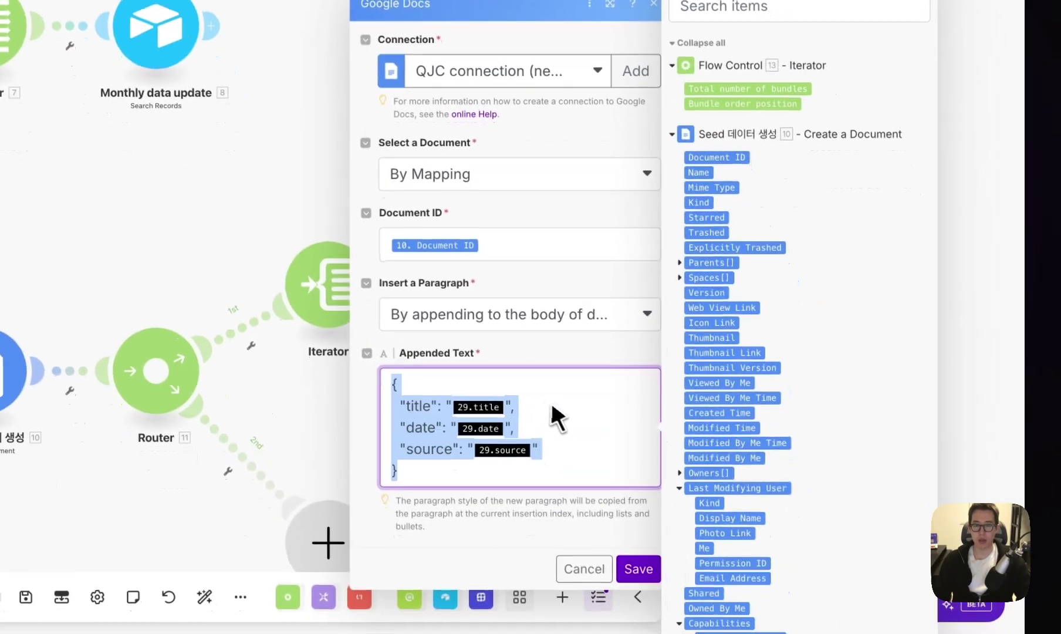
left_click(631, 569)
right_click(727, 280)
left_click(778, 430)
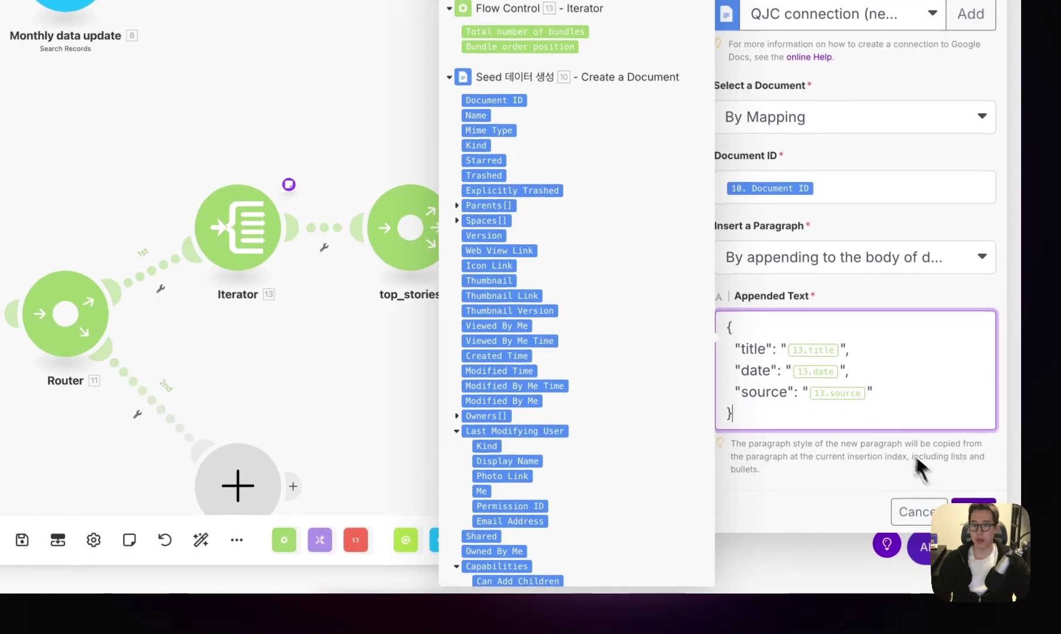
left_click(971, 511)
left_click_drag(459, 414, 443, 307)
left_click_drag(297, 232, 319, 204)
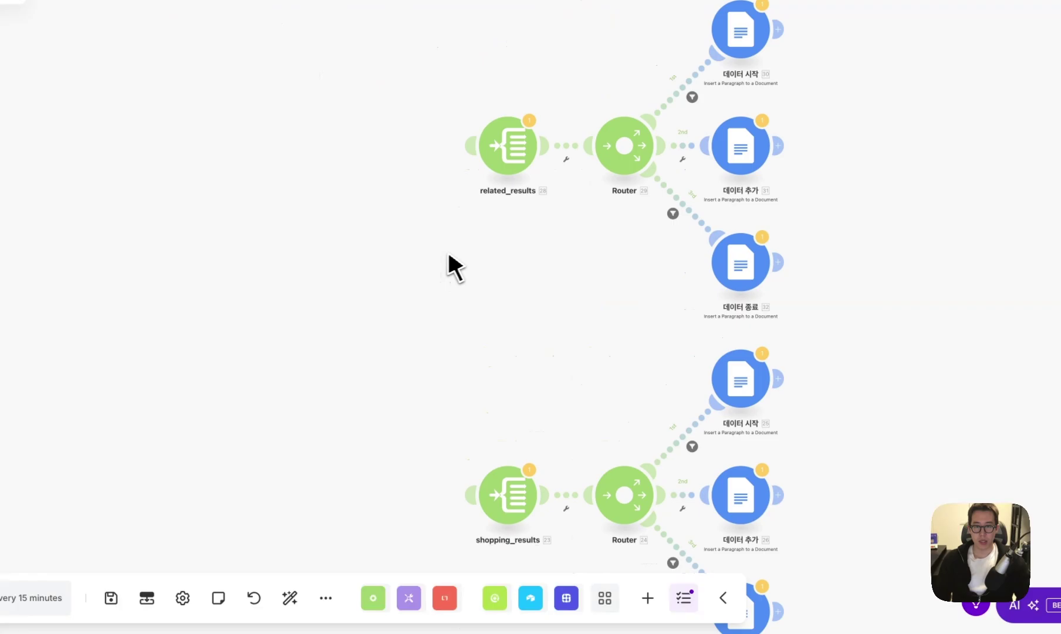
- Link the related, shopping and organic results iterator branches to Router 11, then auto-align everything
left_click_drag(508, 254, 431, 309)
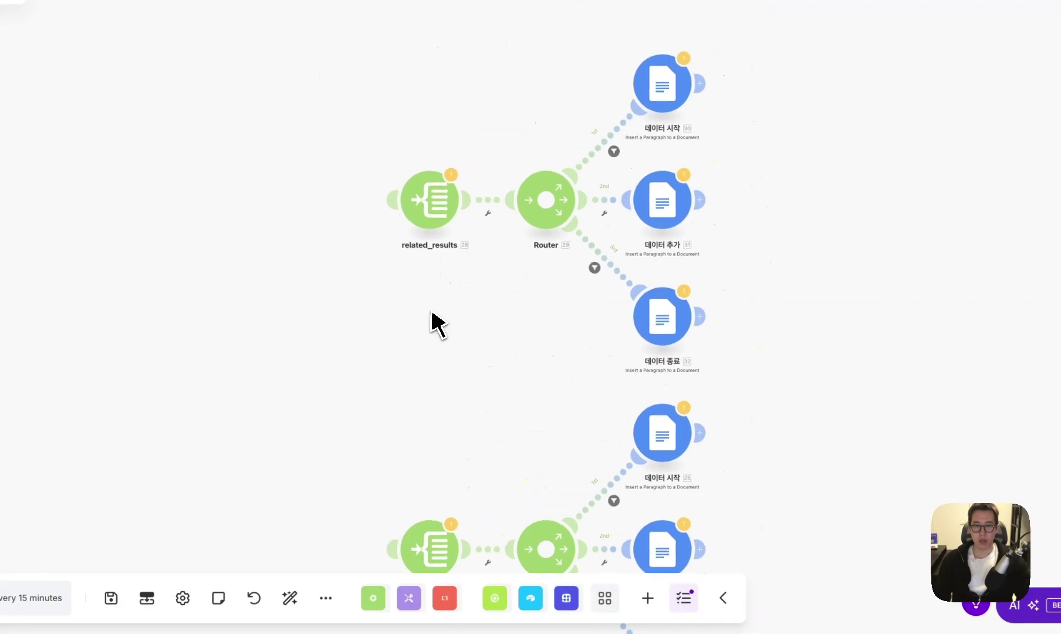
scroll(433, 285, "up", 5)
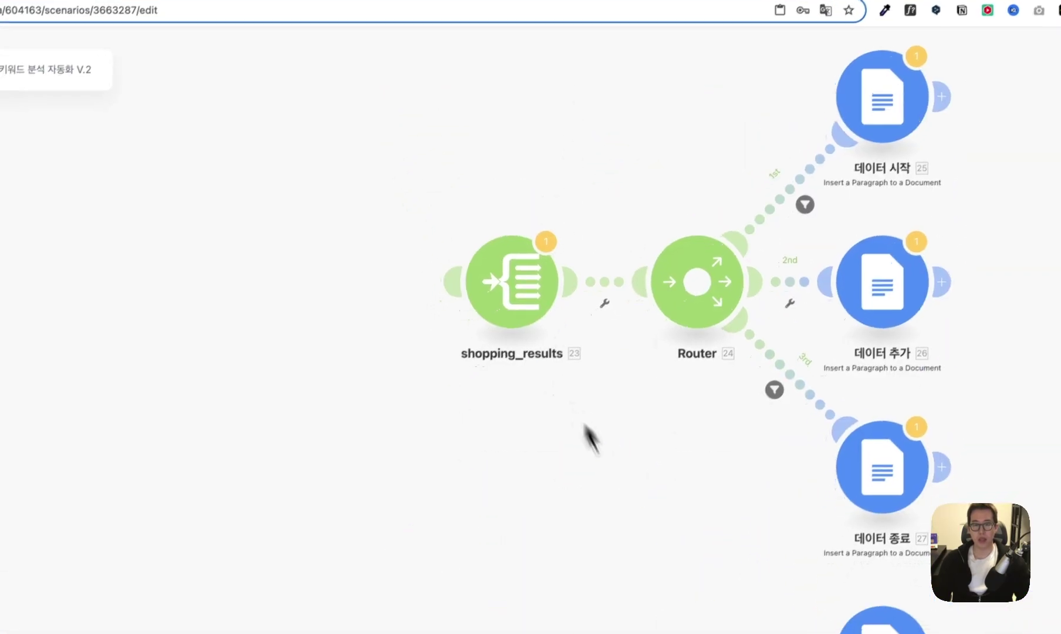
scroll(584, 446, "down", 10)
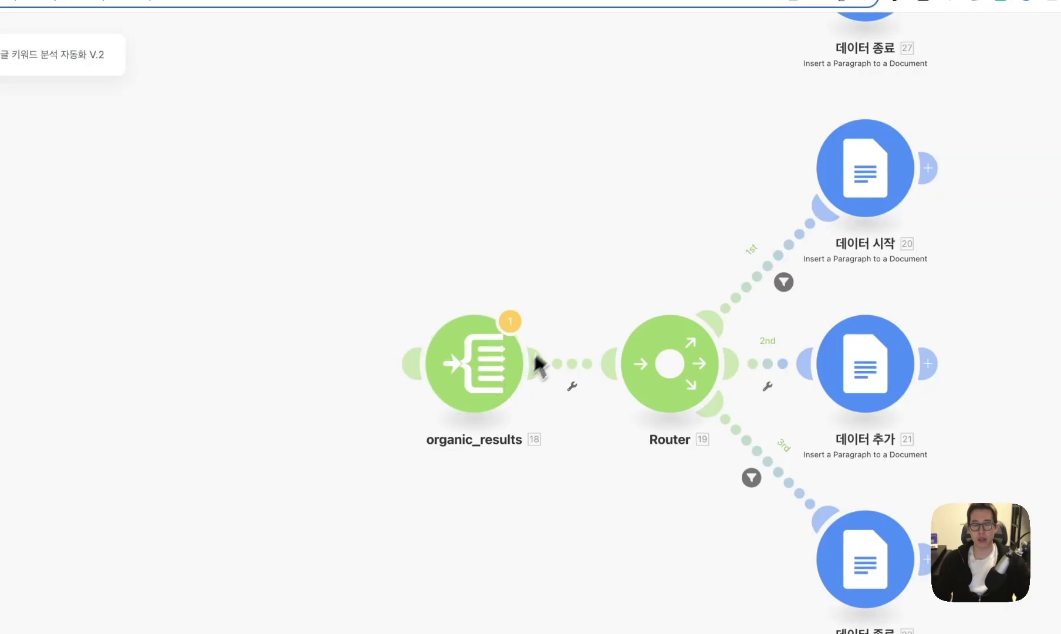
scroll(568, 153, "down", 10)
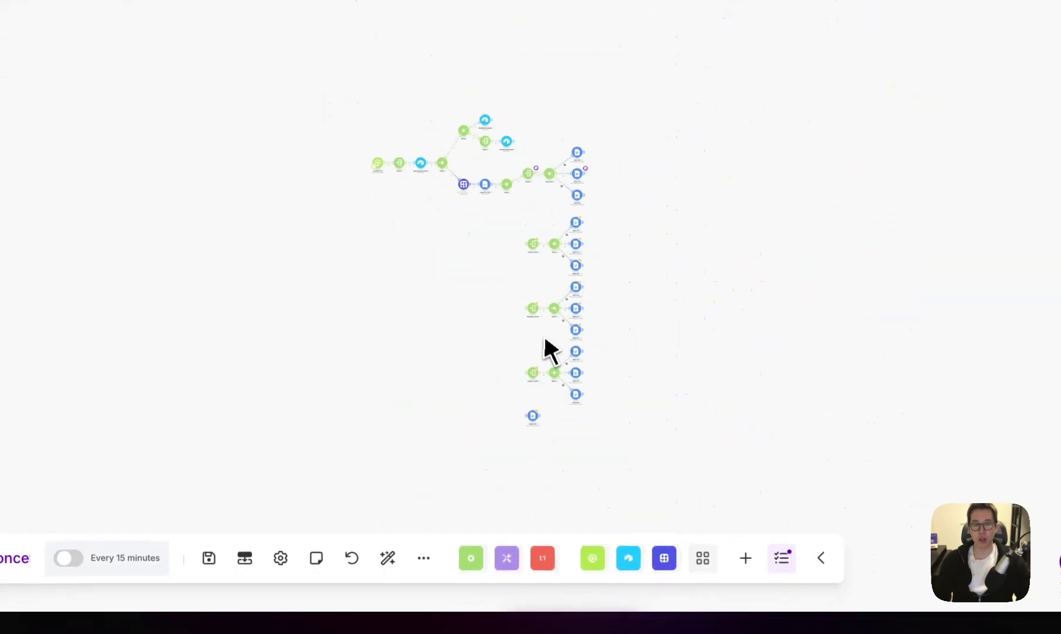
scroll(527, 249, "up", 10)
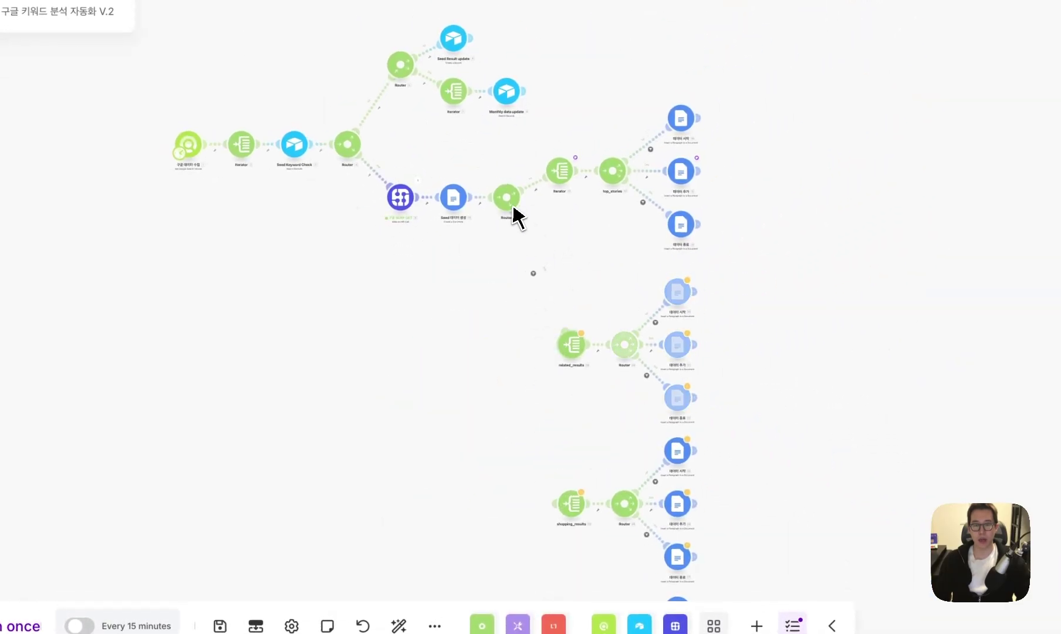
scroll(503, 211, "down", 5)
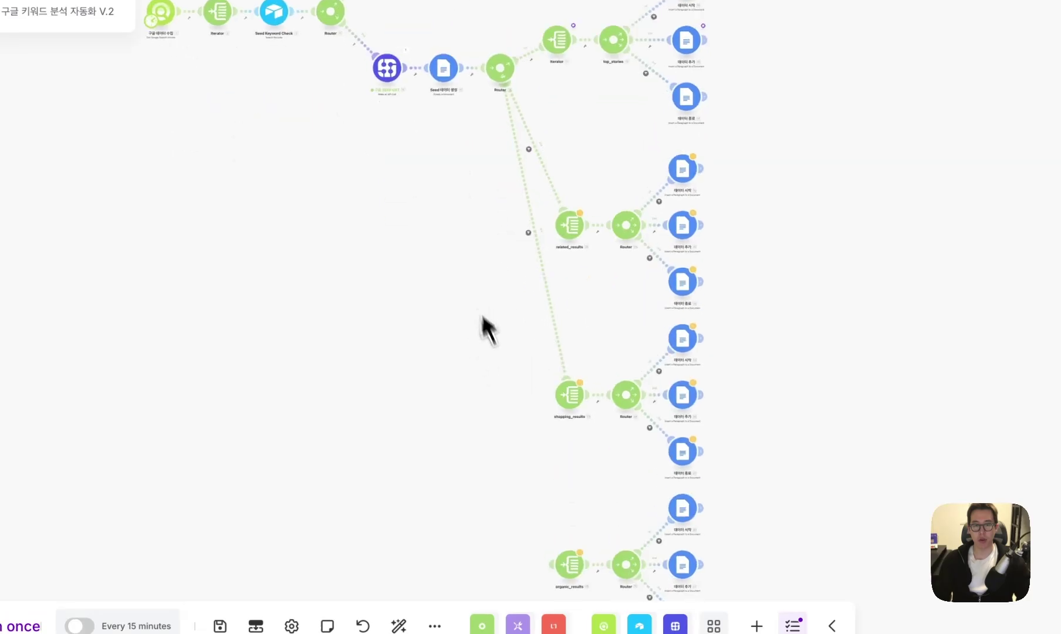
scroll(481, 315, "up", 10)
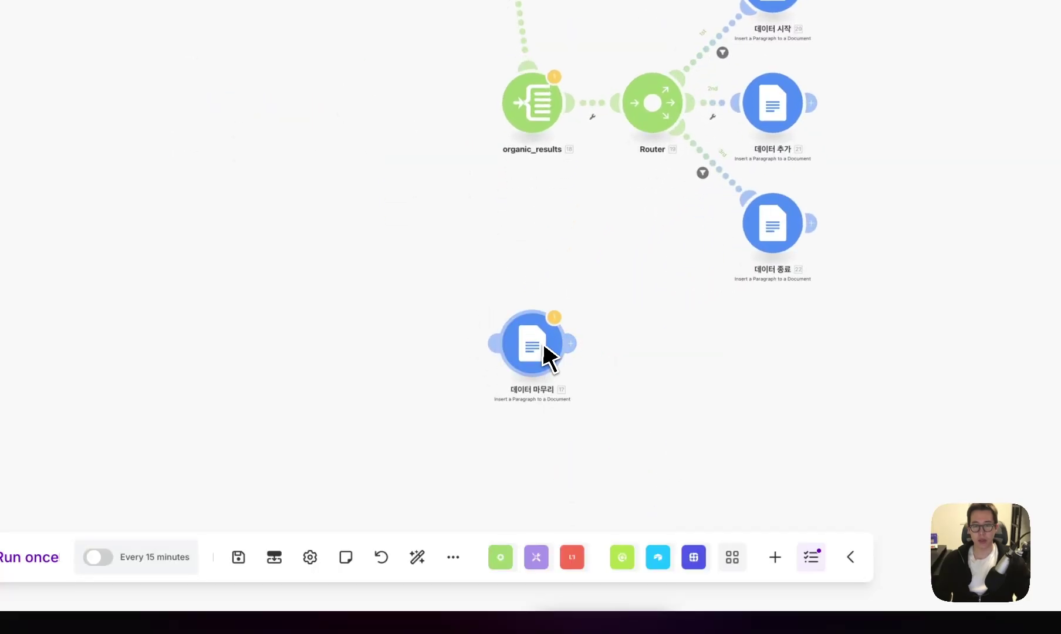
scroll(545, 346, "down", 5)
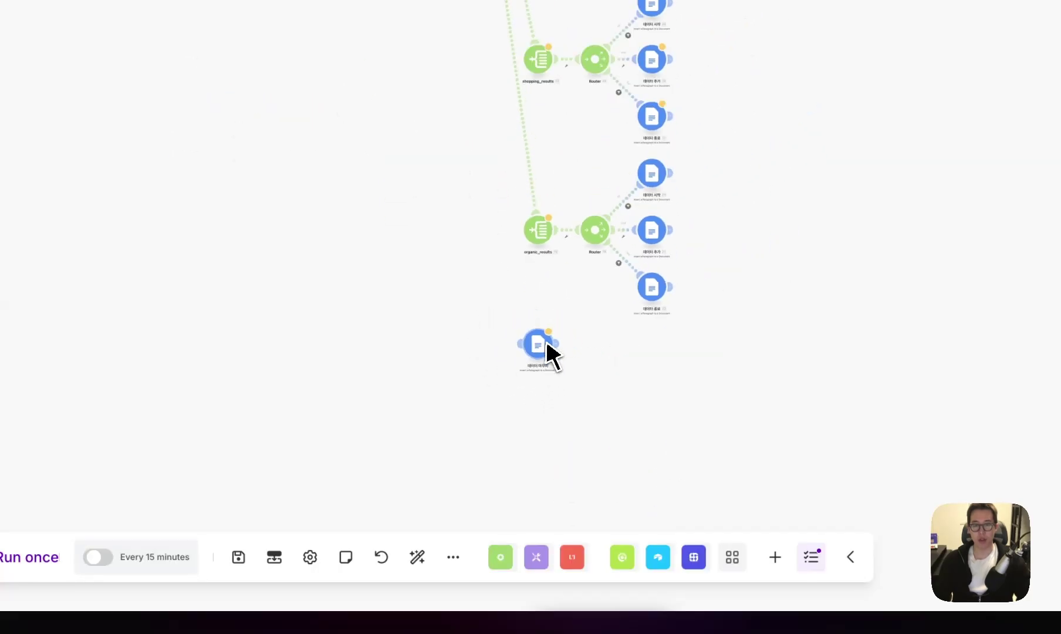
scroll(452, 430, "up", 3)
left_click(417, 557)
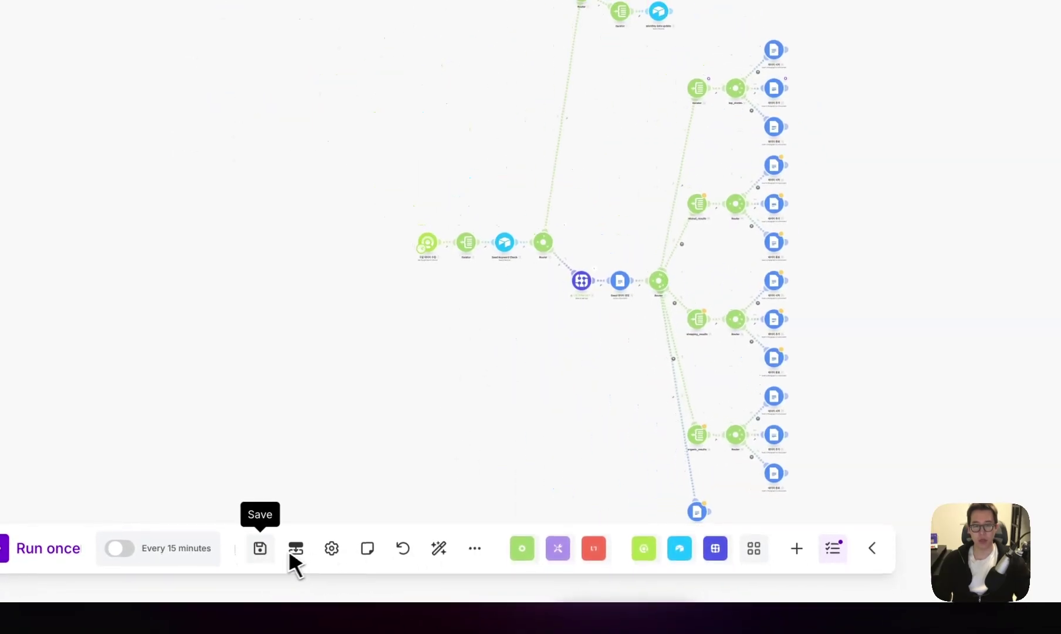
- Save the scenario and rename the first Iterator to top_stories
left_click(239, 557)
left_click(417, 573)
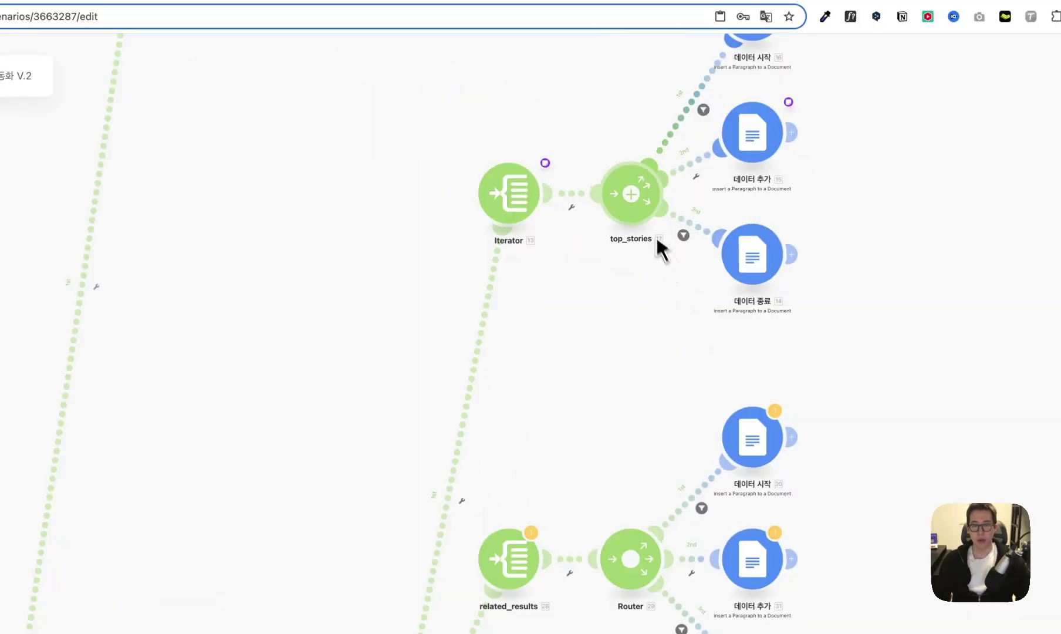
right_click(657, 240)
left_click(690, 262)
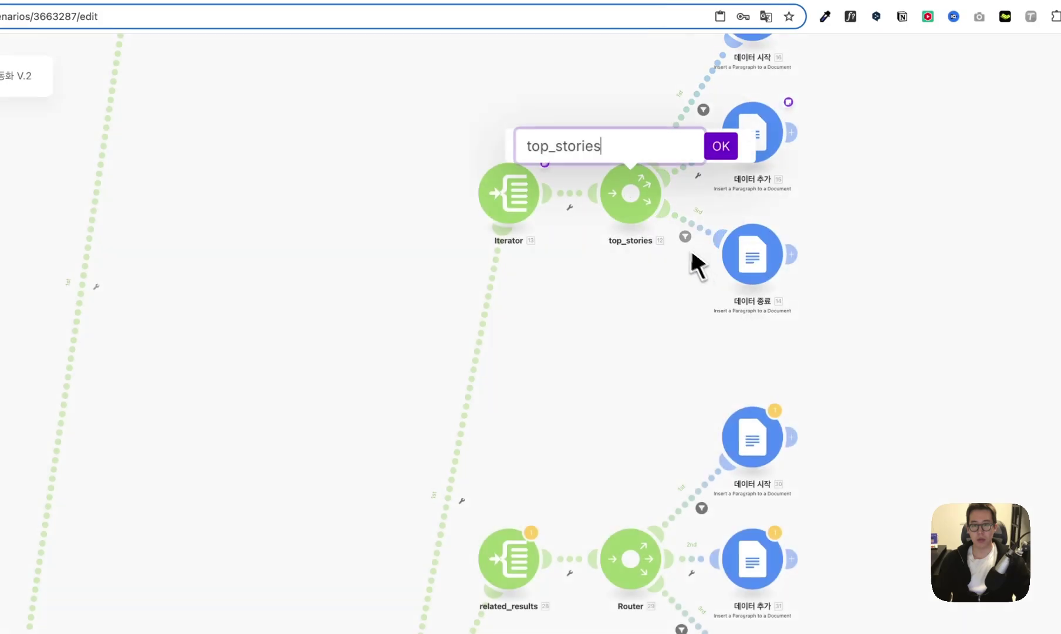
right_click(526, 202)
left_click(576, 277)
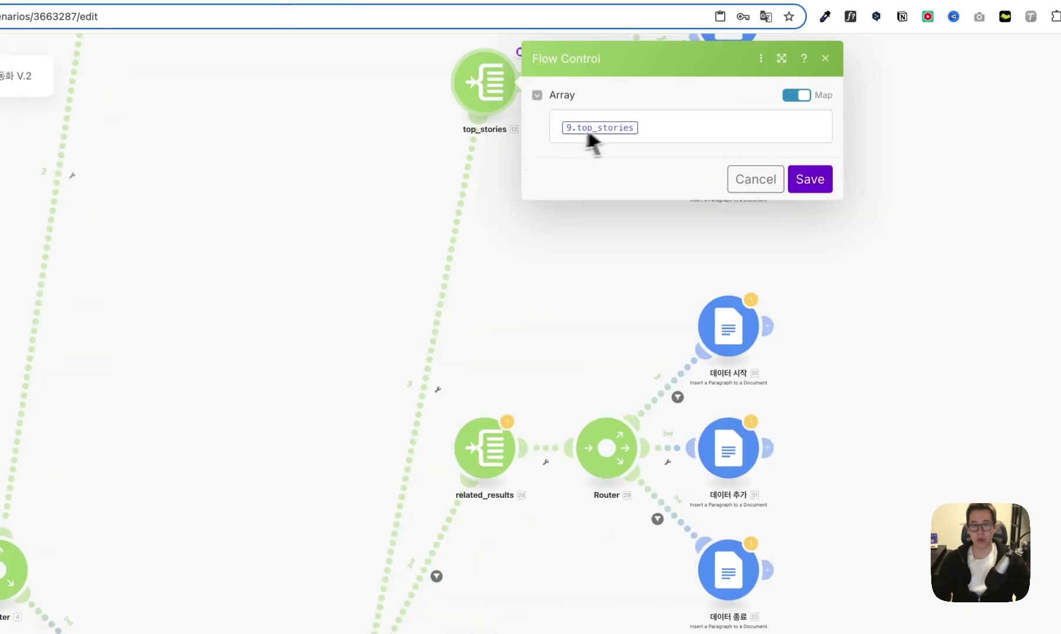
- Filter the top_stories route so it runs only when 9.top_stories exists
left_click_drag(588, 129, 657, 130)
key("ctrl+c")
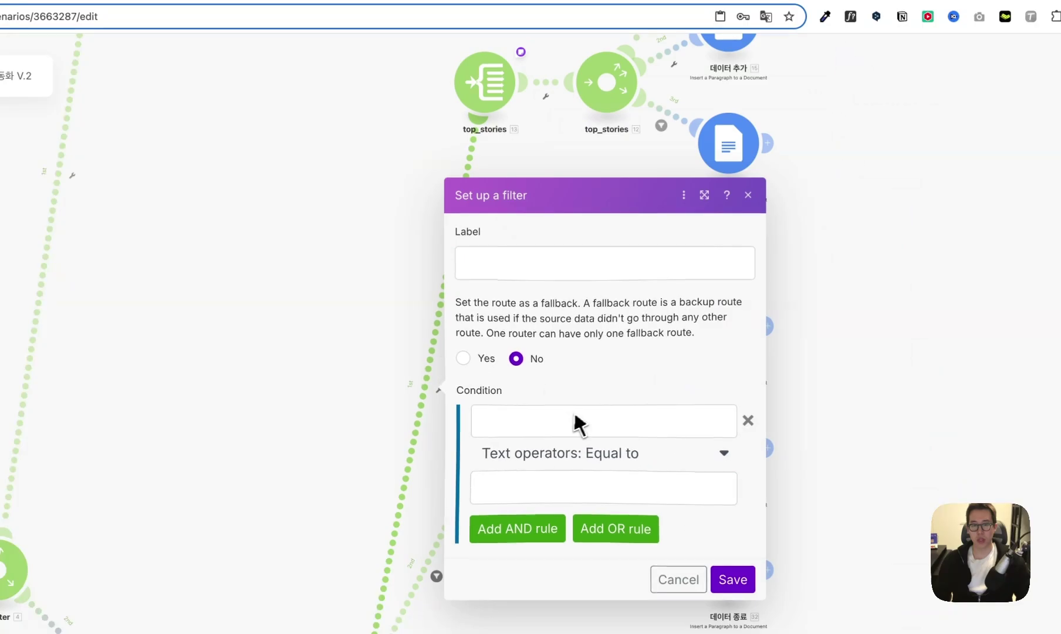
left_click(573, 421)
key("ctrl+v")
left_click(563, 453)
left_click(541, 530)
left_click(717, 547)
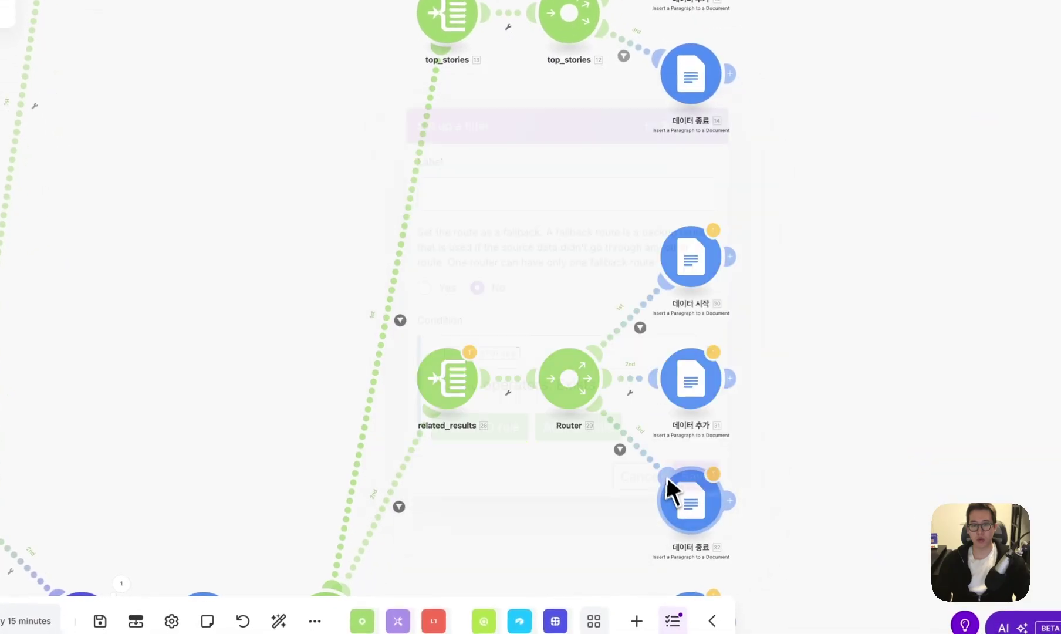
- Add a note to the related_results iterator and filter its route on the related_searches array existing
left_click_drag(527, 299, 516, 183)
left_click(467, 244)
left_click(705, 322)
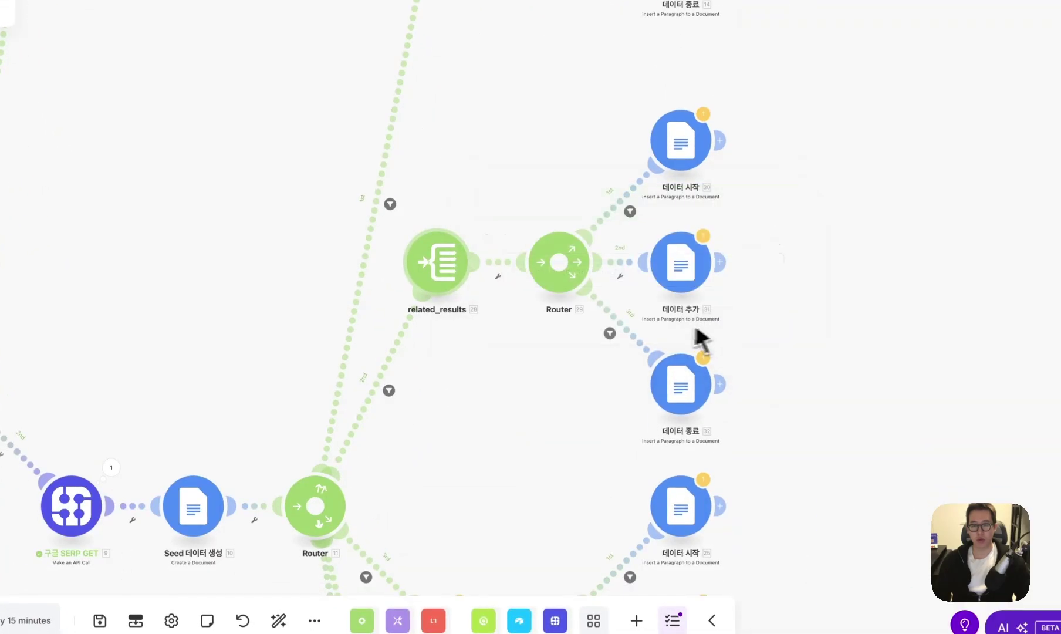
right_click(437, 275)
left_click(539, 417)
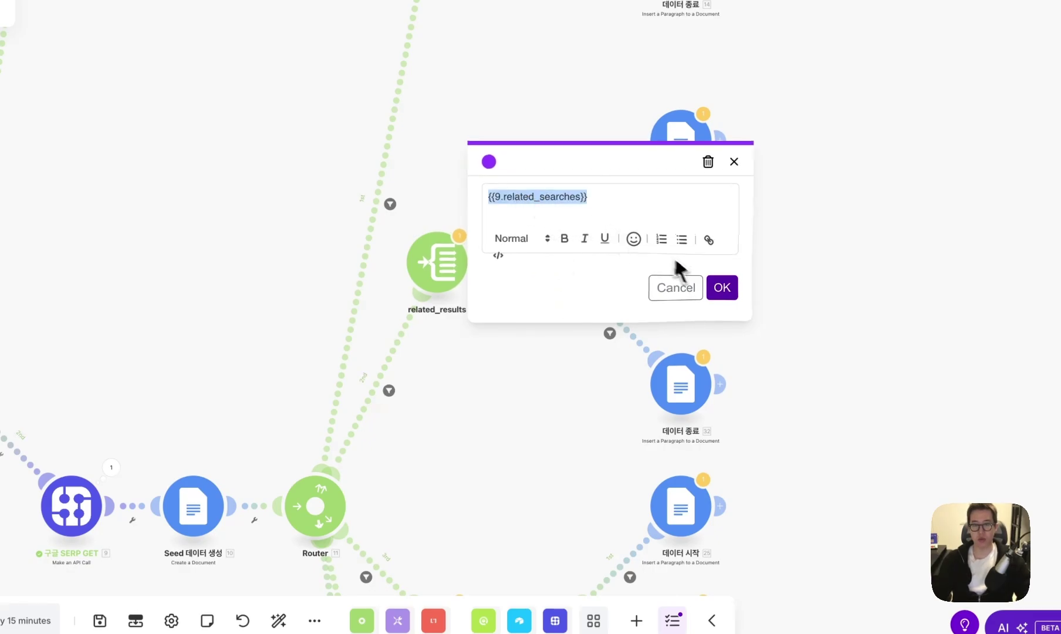
left_click(669, 282)
left_click(437, 267)
left_click(763, 324)
left_click(389, 390)
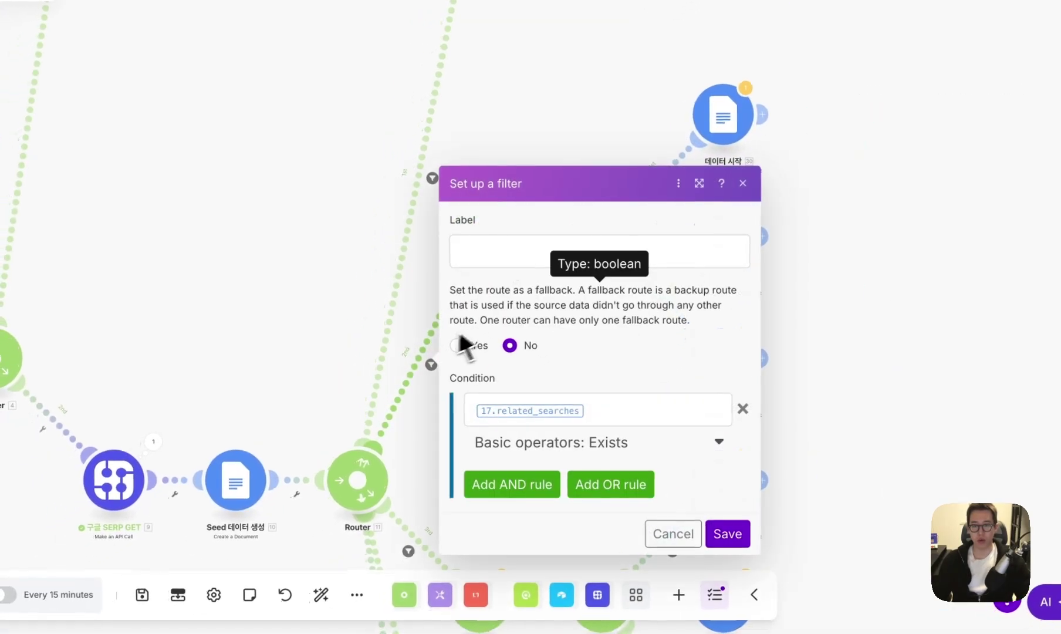
left_click(587, 411)
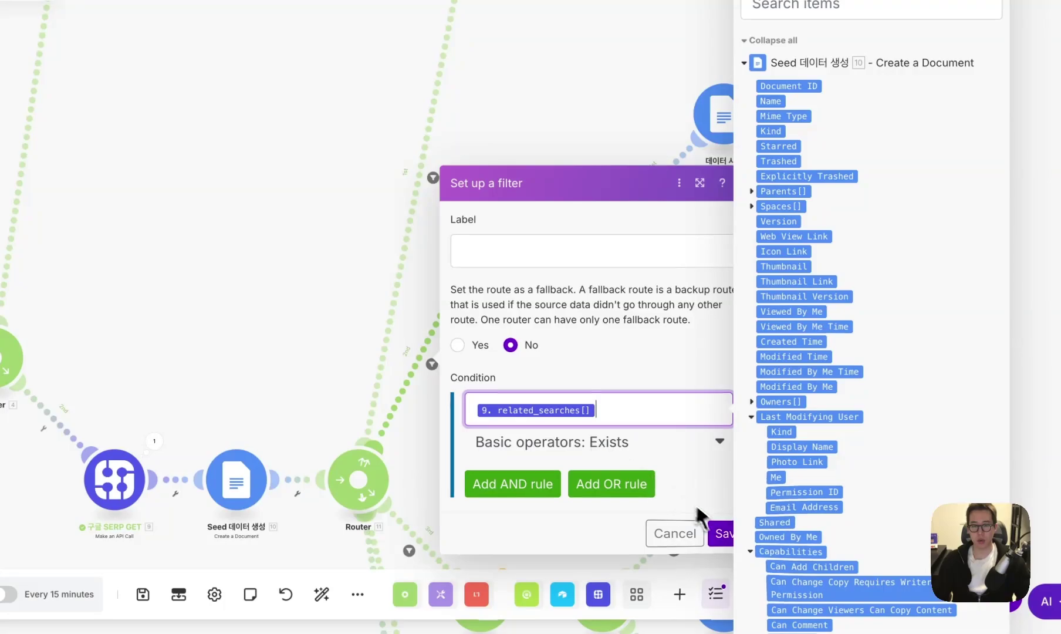
left_click(732, 537)
- Set the shopping_results route filter on its results array and save the iterator
left_click(489, 376)
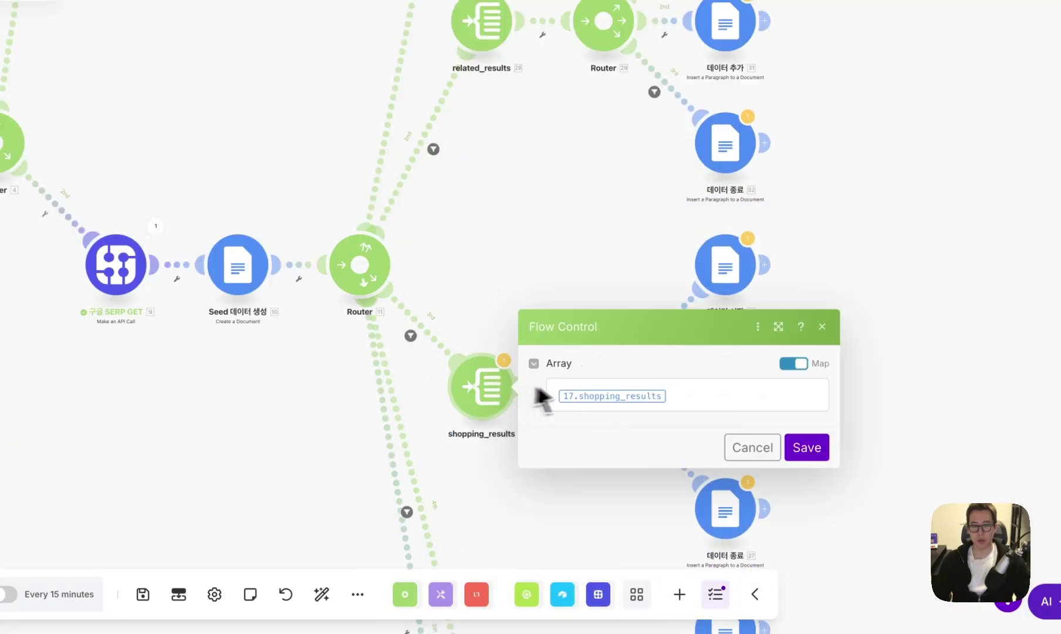
left_click_drag(553, 396, 662, 396)
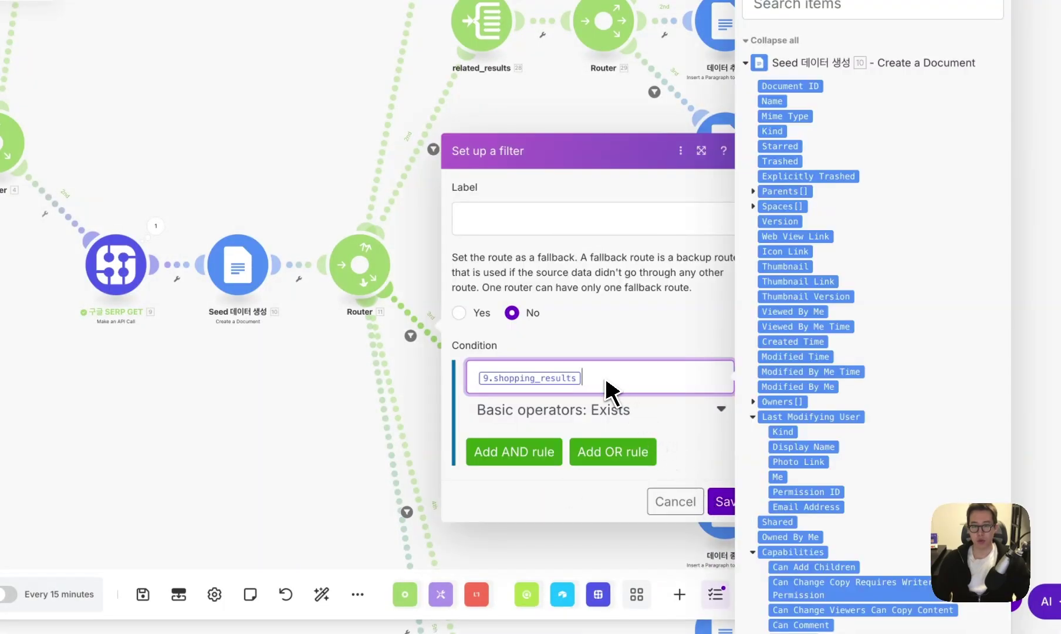
left_click(735, 506)
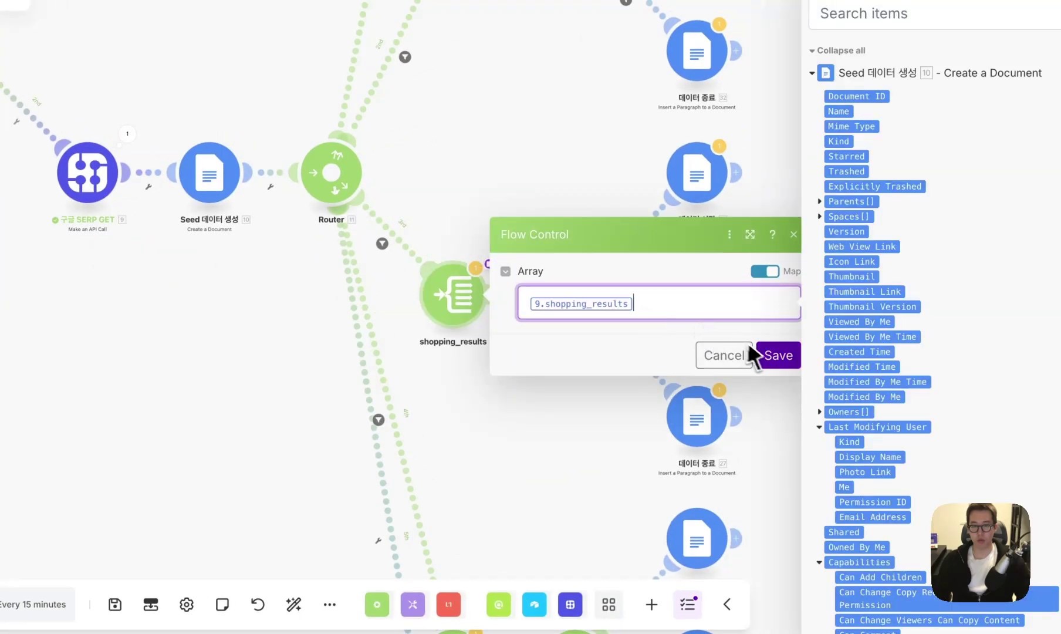
left_click(751, 347)
scroll(534, 258, "down", 4)
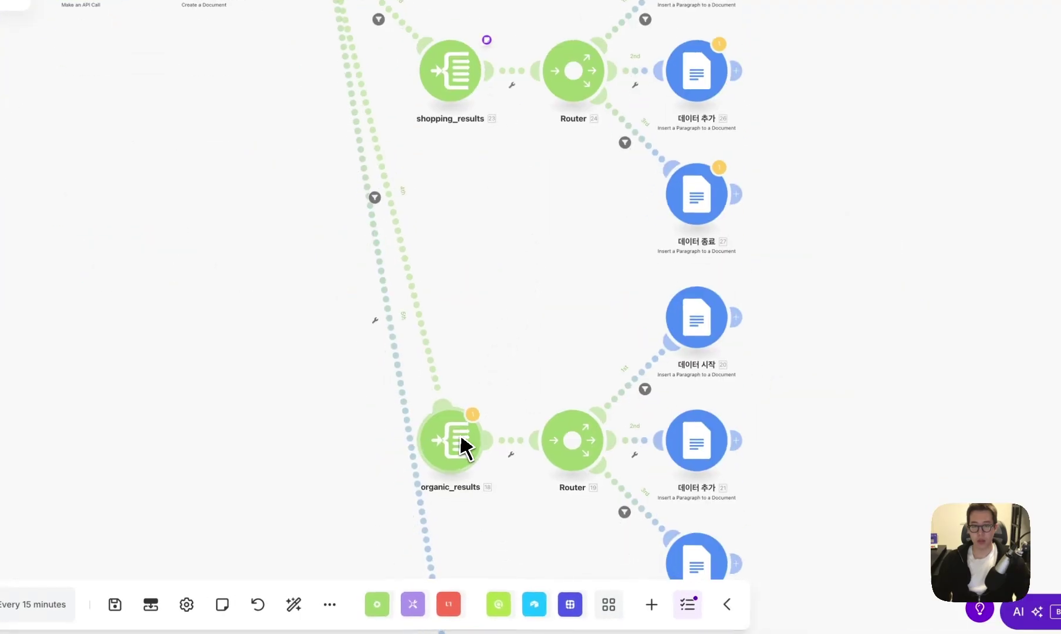
- Rename the organic_results iterator, set its route condition, and save its settings
left_click(464, 447)
left_click(681, 459)
right_click(471, 426)
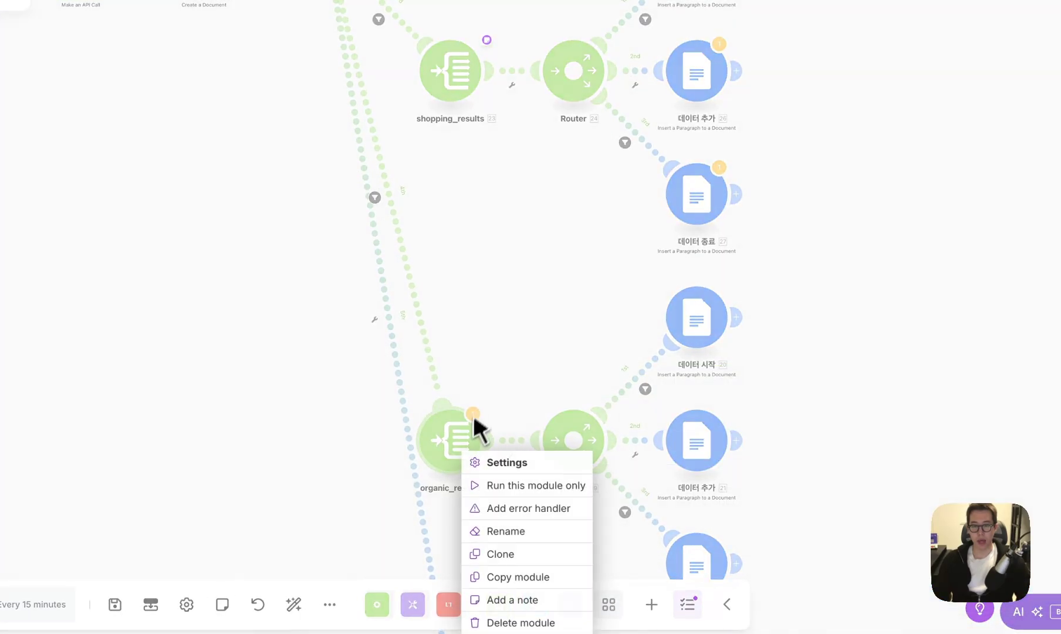
left_click(543, 531)
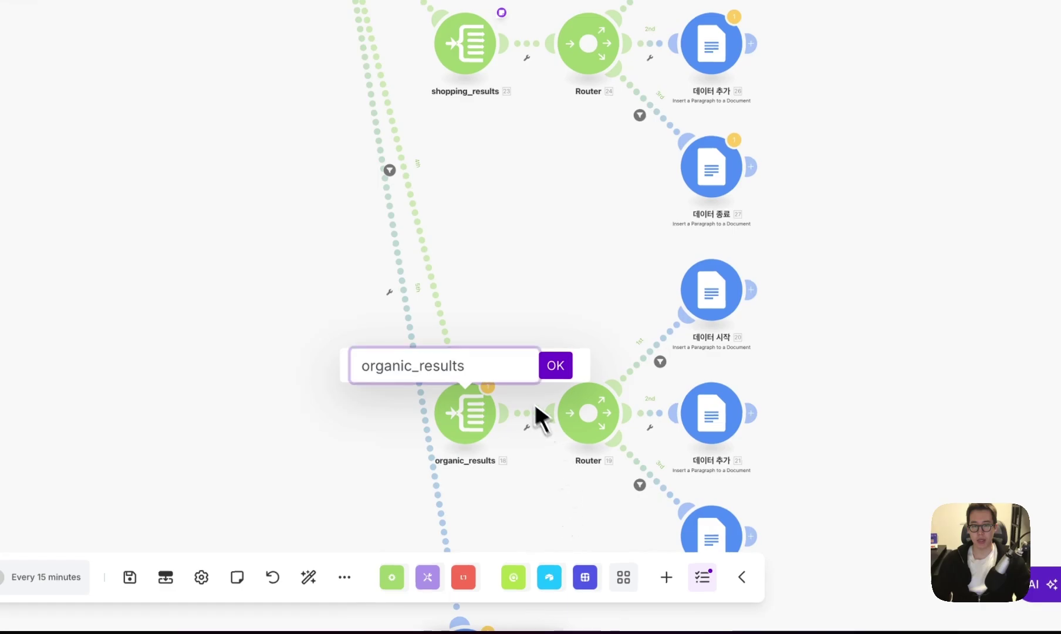
right_click(497, 404)
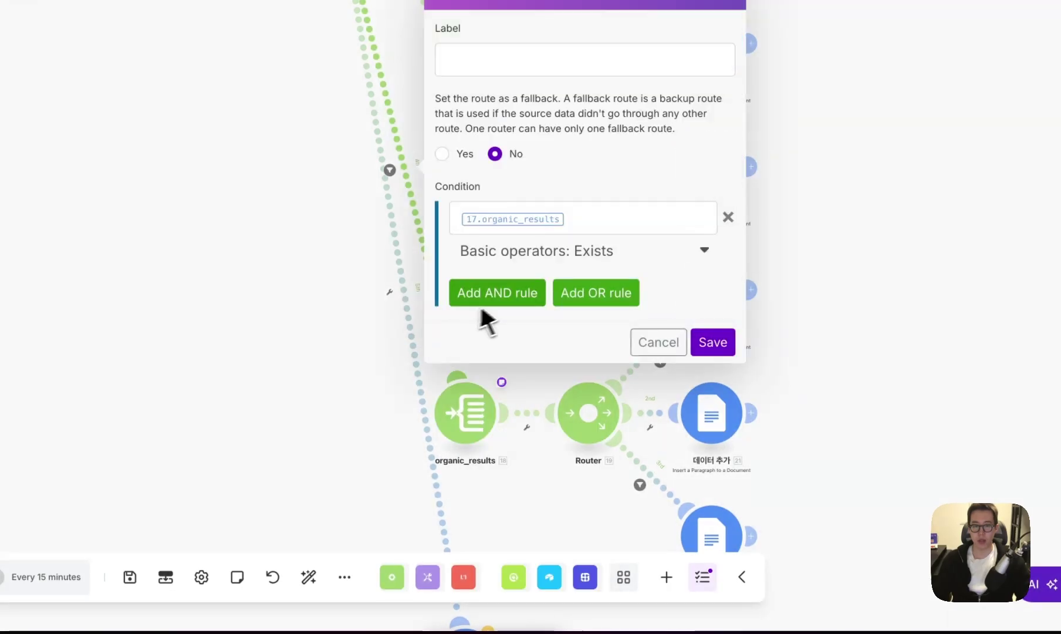
left_click(565, 234)
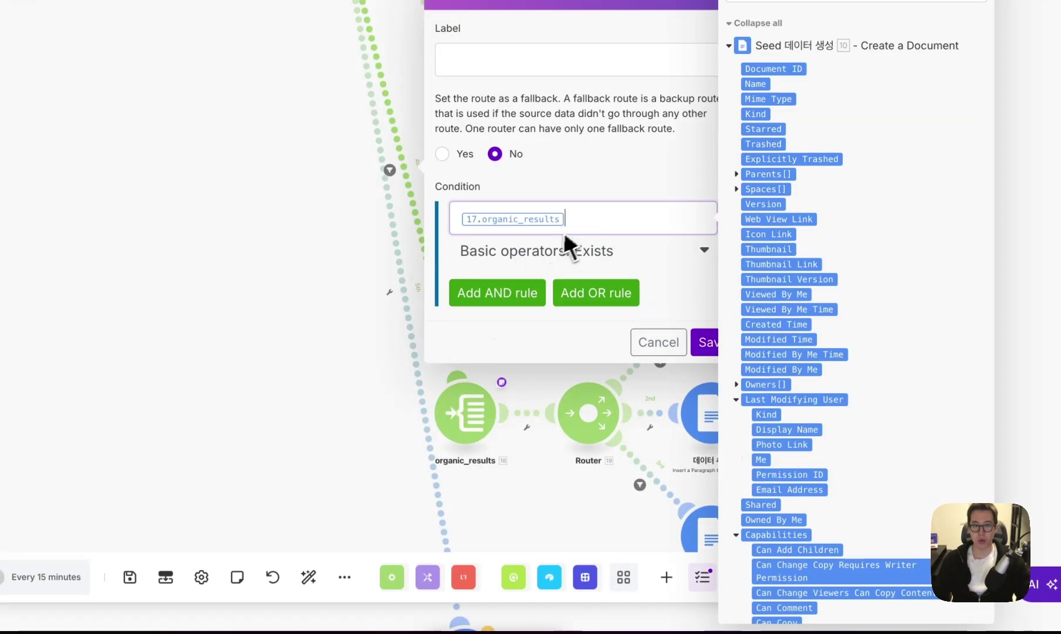
left_click(659, 342)
left_click(497, 413)
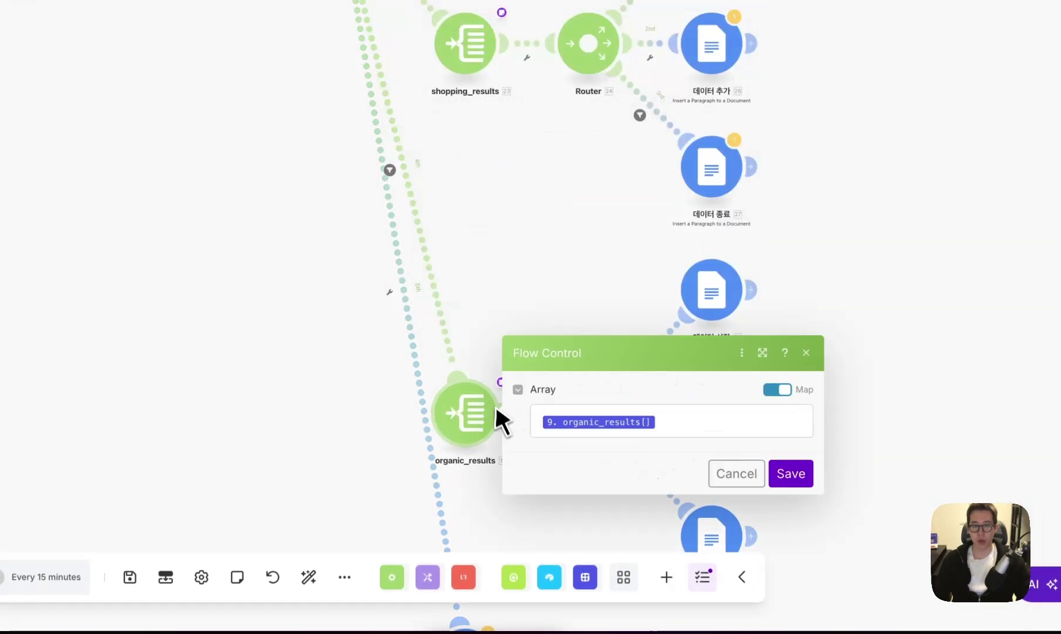
left_click(633, 421)
left_click(773, 469)
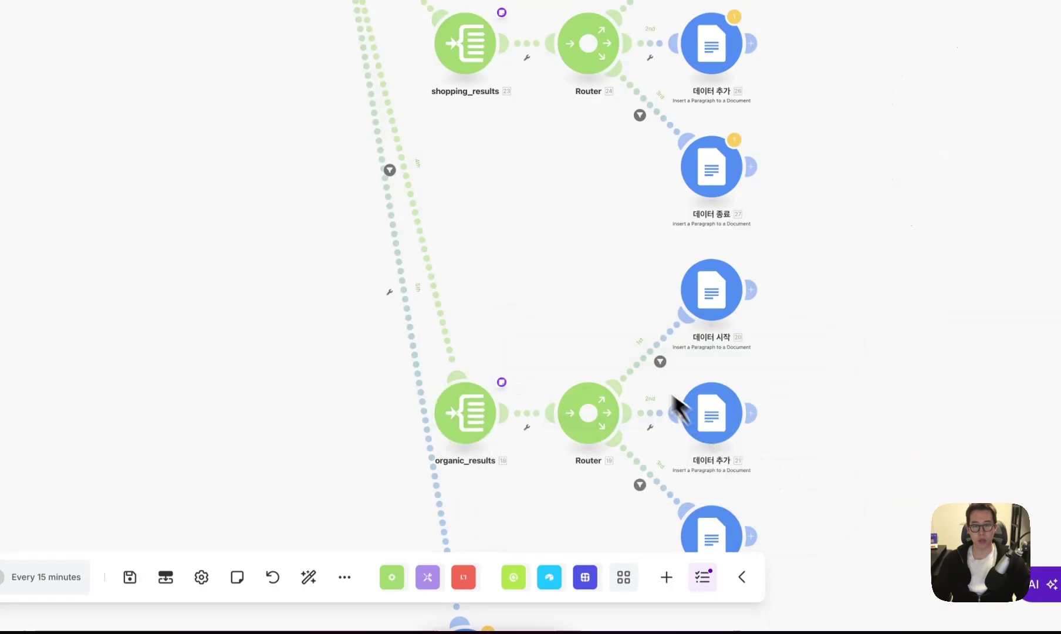
scroll(486, 206, "down", 1)
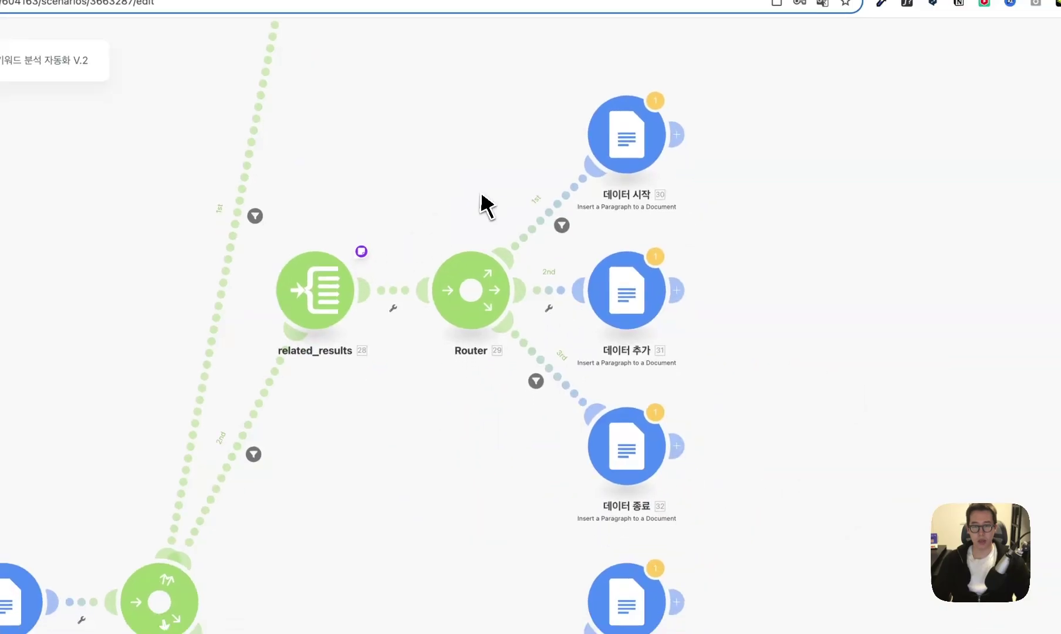
- Inspect the filters on the 데이터 시작 route and the router's third route, leaving them unchanged
left_click(533, 205)
left_click(709, 337)
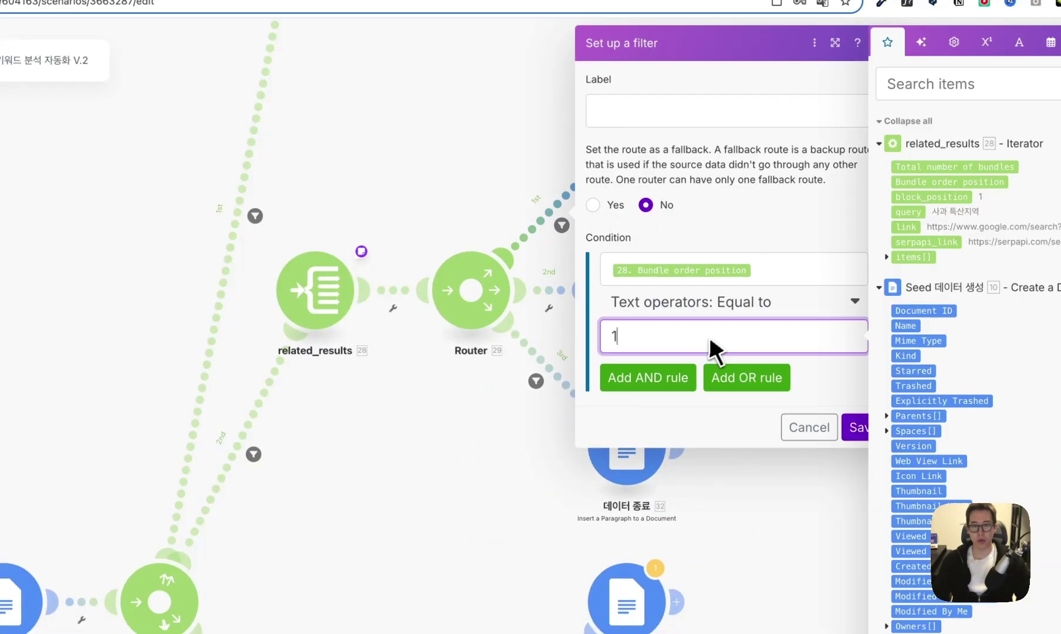
left_click(806, 426)
left_click(507, 357)
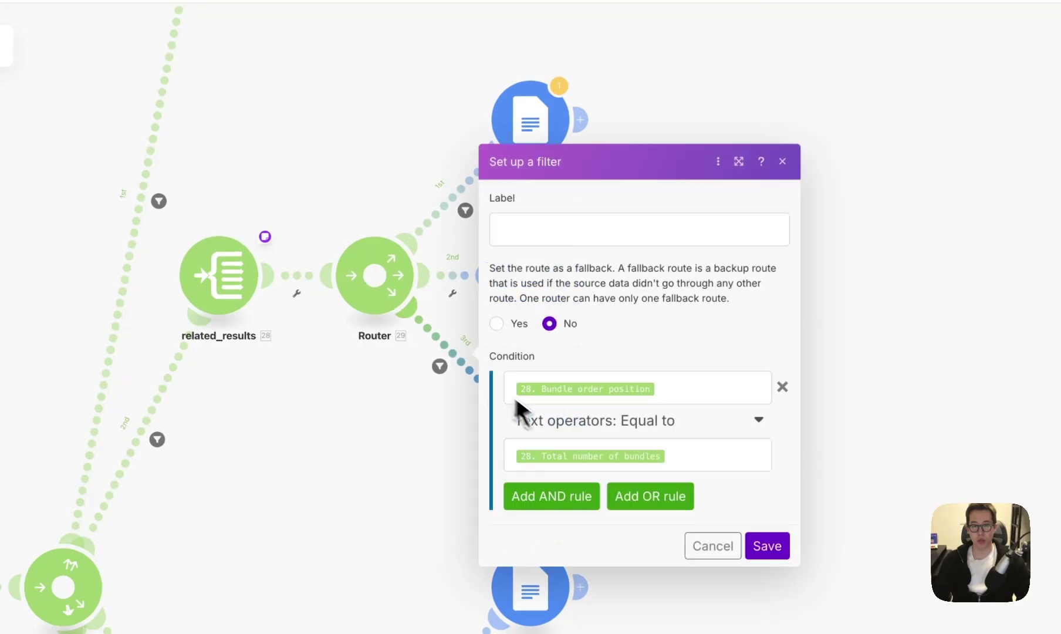
left_click(357, 469)
- Map Seed 데이터 생성's Document ID into 데이터 시작, 데이터 추가 and 데이터 종료, saving each
left_click(528, 126)
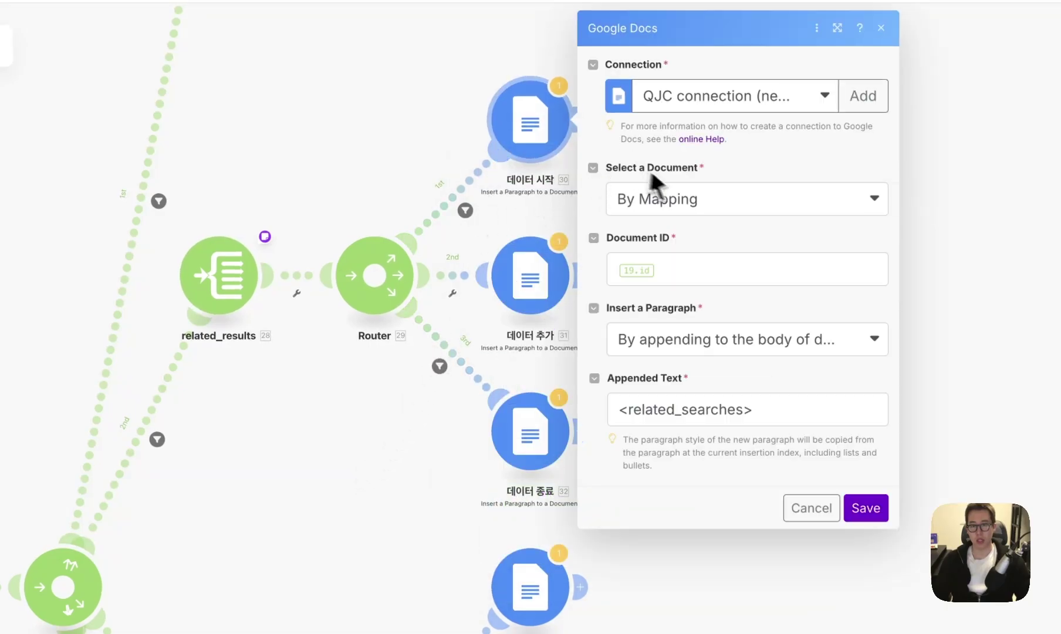
left_click(699, 259)
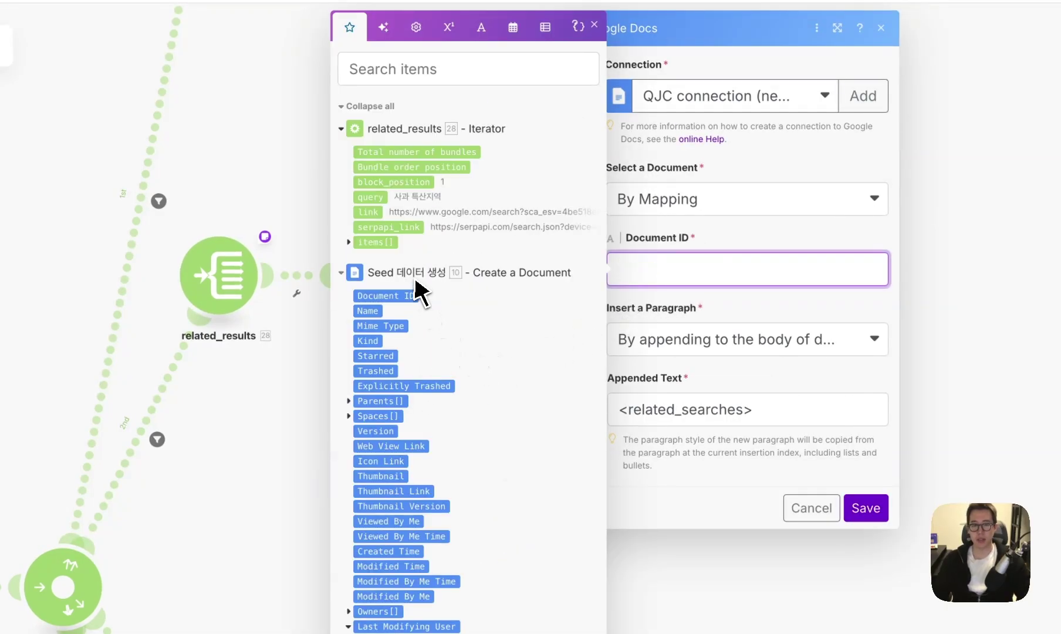
left_click(858, 506)
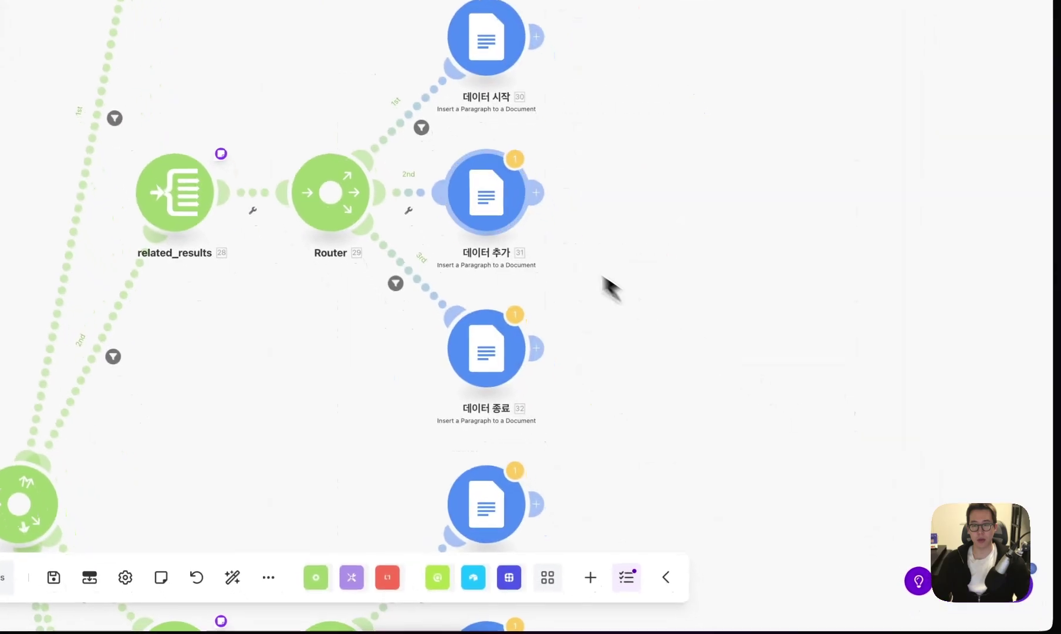
left_click(533, 277)
left_click(675, 184)
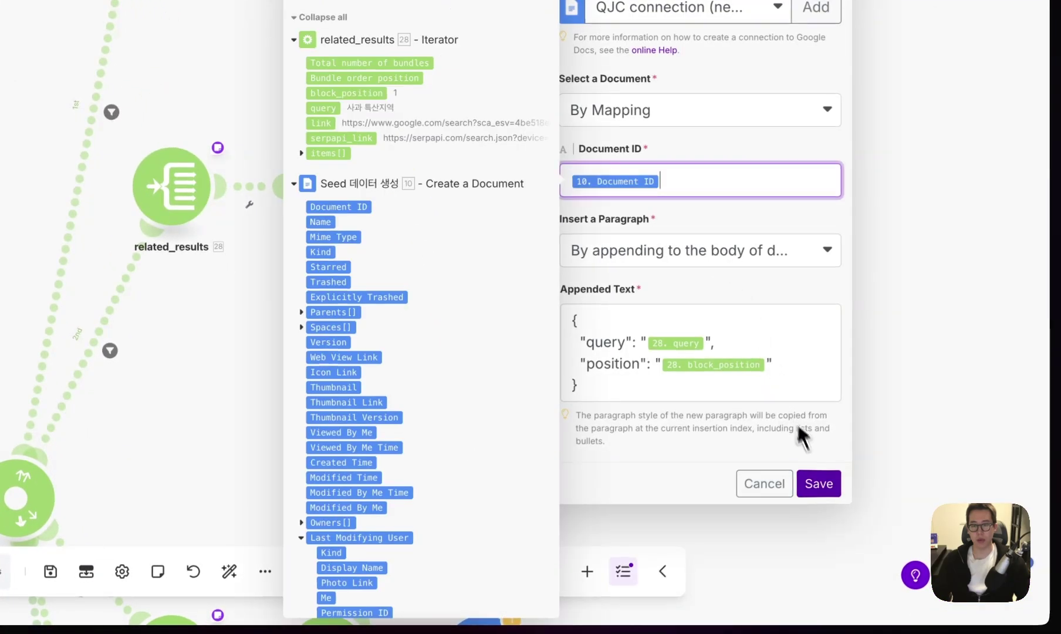
left_click(818, 483)
left_click(524, 362)
left_click(628, 349)
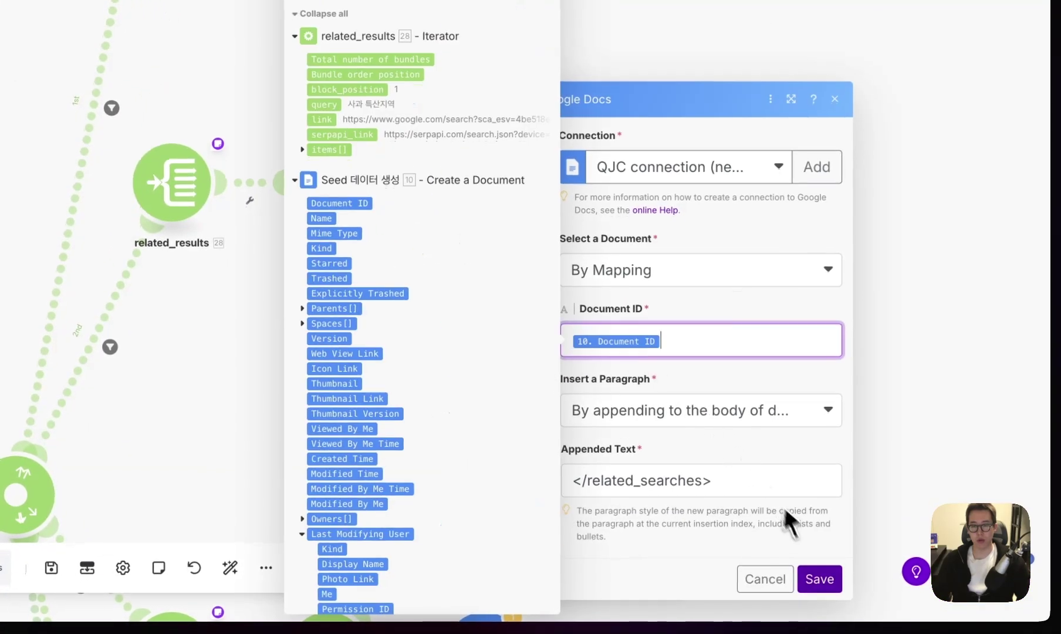
left_click(820, 574)
- Review 데이터 추가's appended query and block_position JSON, then close the open module settings
left_click(509, 194)
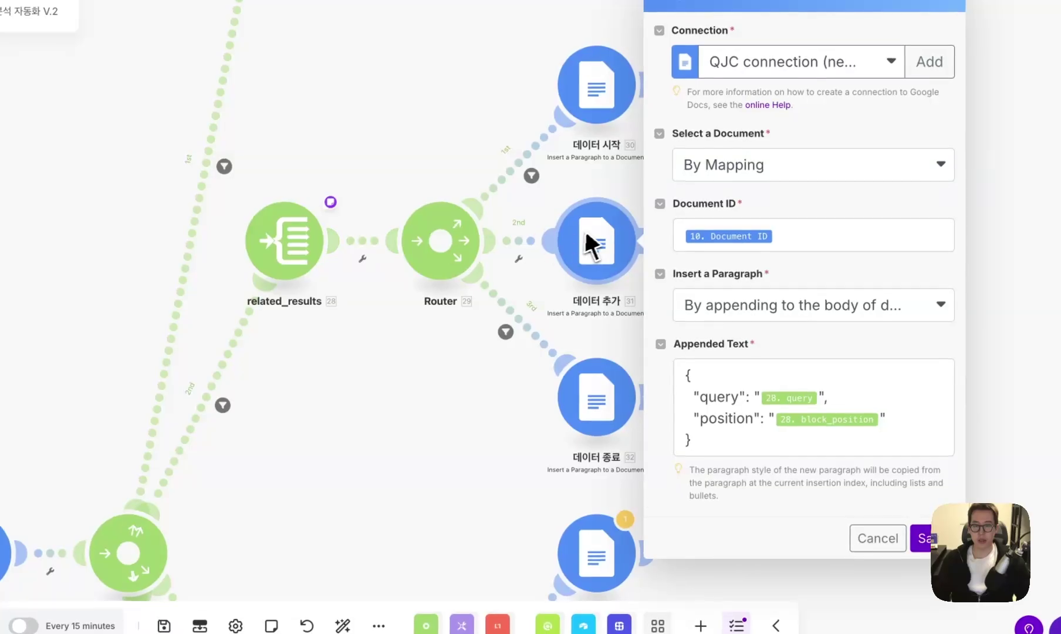
left_click_drag(709, 398, 818, 397)
left_click_drag(708, 419, 891, 426)
left_click(857, 507)
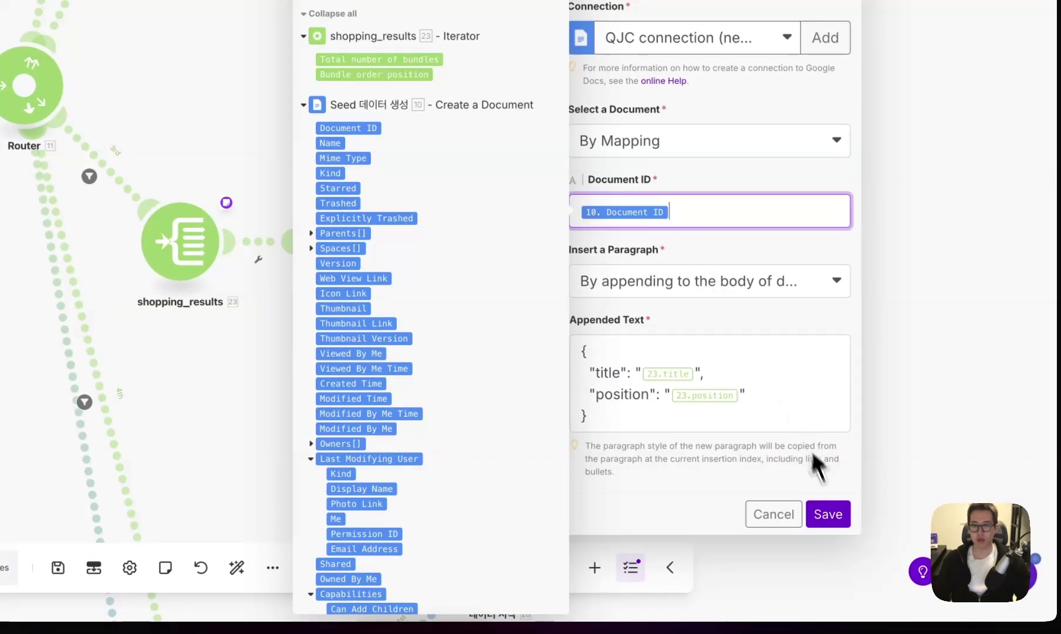
left_click(828, 515)
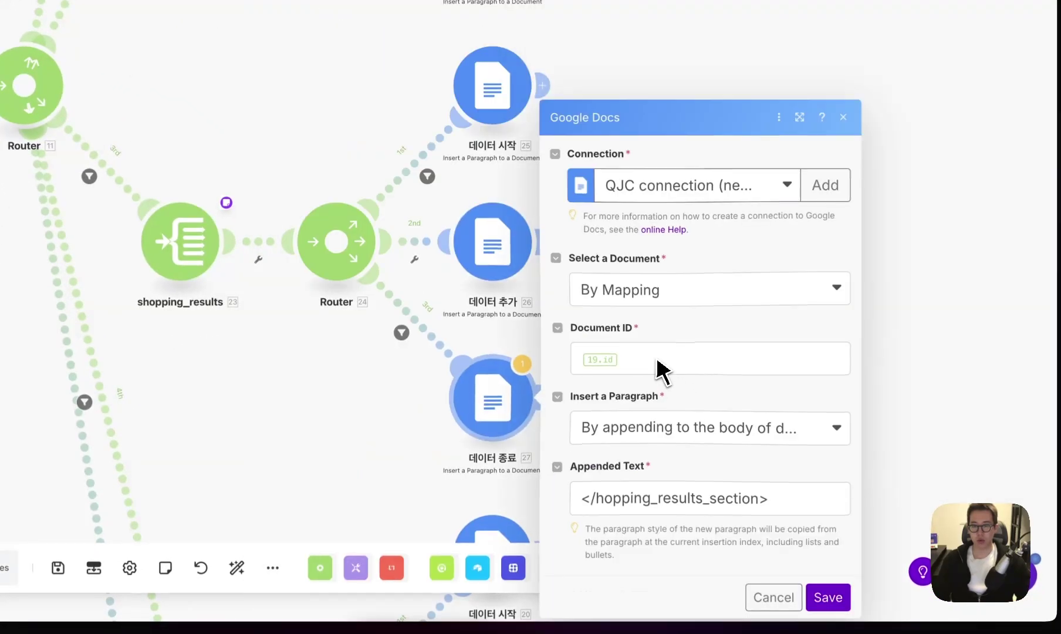
- Map 10. Document ID into shopping_results' 데이터 종료 and check 데이터 추가's title and position JSON
left_click(659, 364)
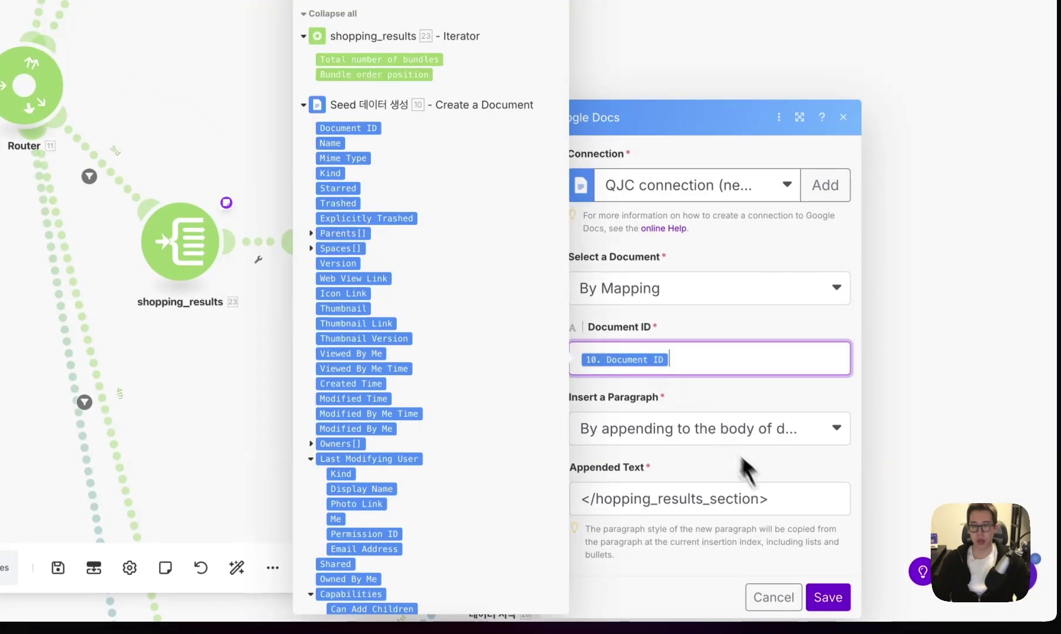
left_click(828, 578)
left_click(524, 252)
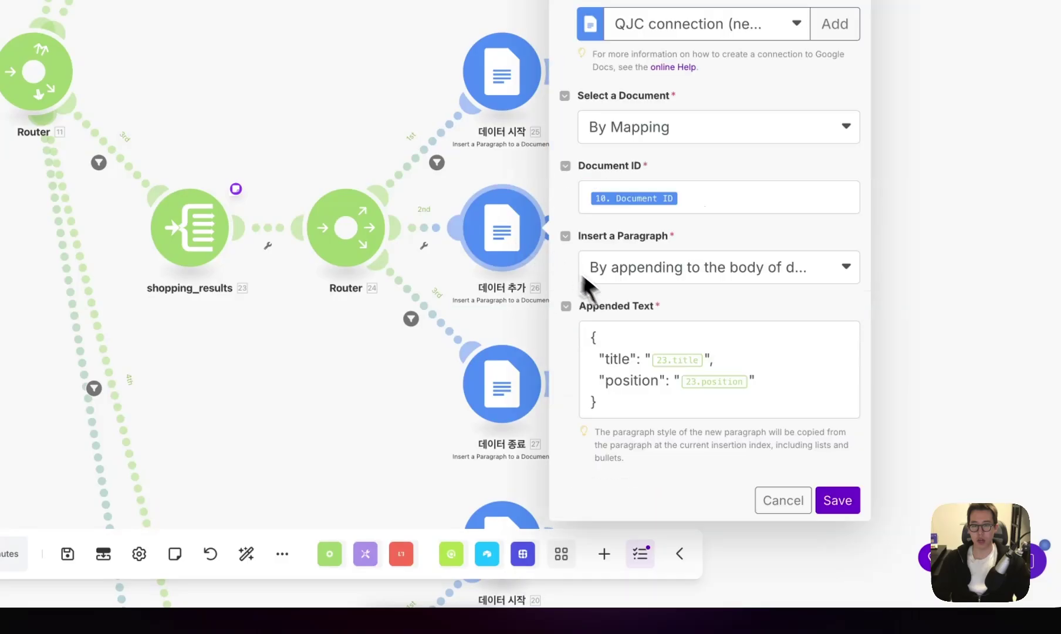
left_click_drag(598, 359, 643, 360)
left_click_drag(754, 381, 652, 380)
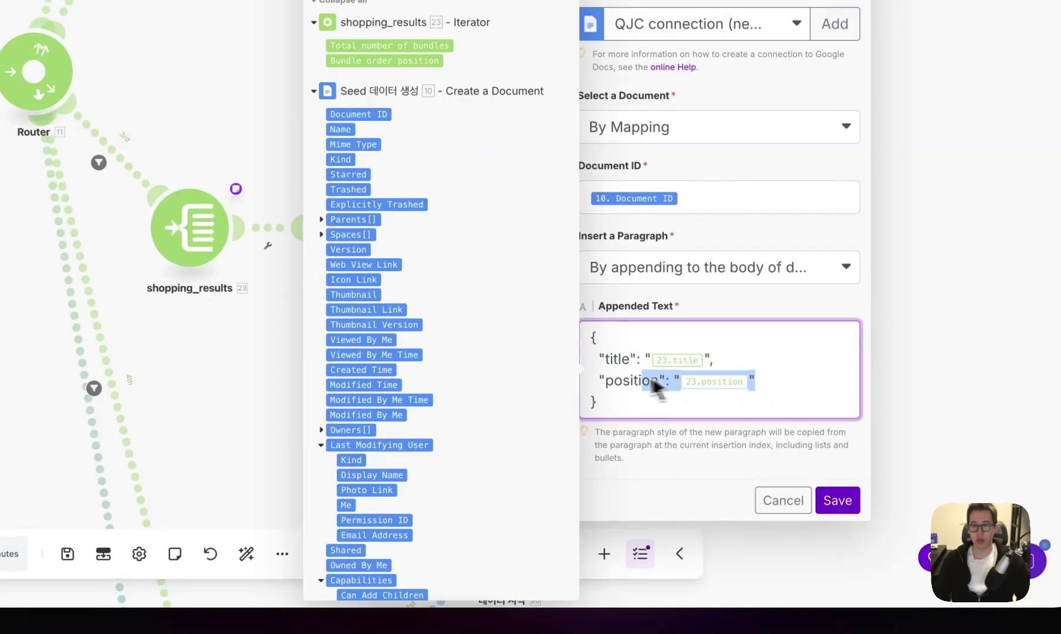
left_click(804, 484)
- Map 10. Document ID into organic_results' 데이터 시작, 데이터 추가 and 데이터 종료, then auto-align the layout
left_click(505, 232)
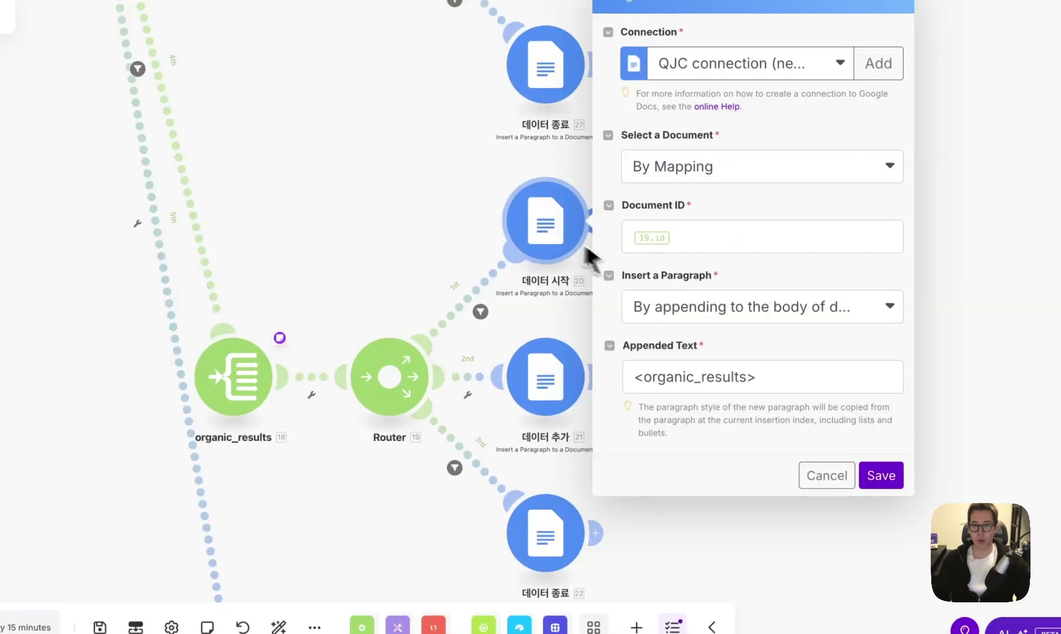
left_click(672, 173)
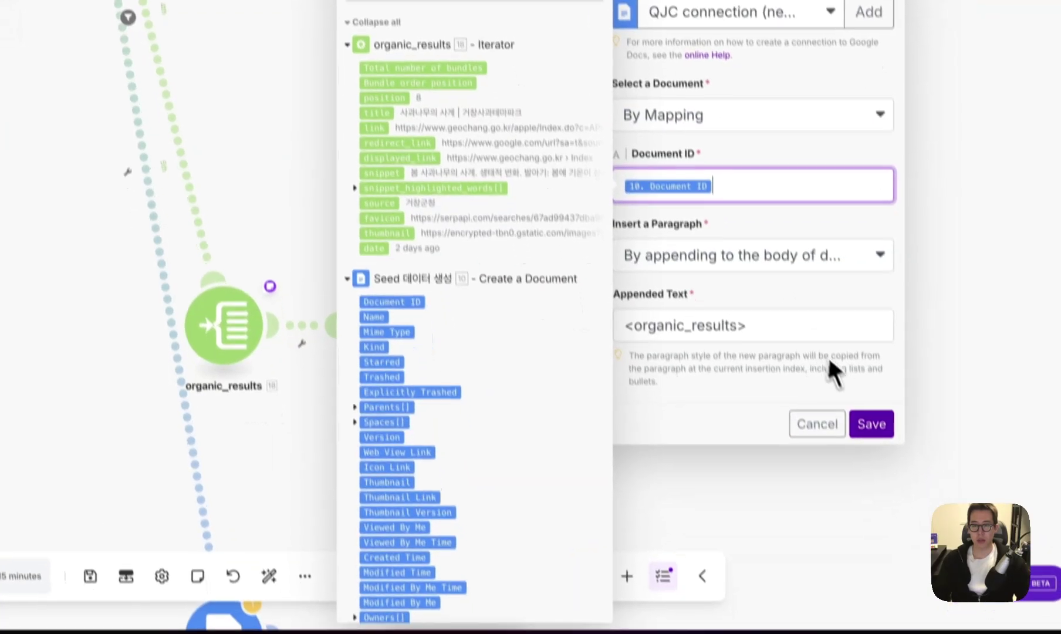
left_click(858, 424)
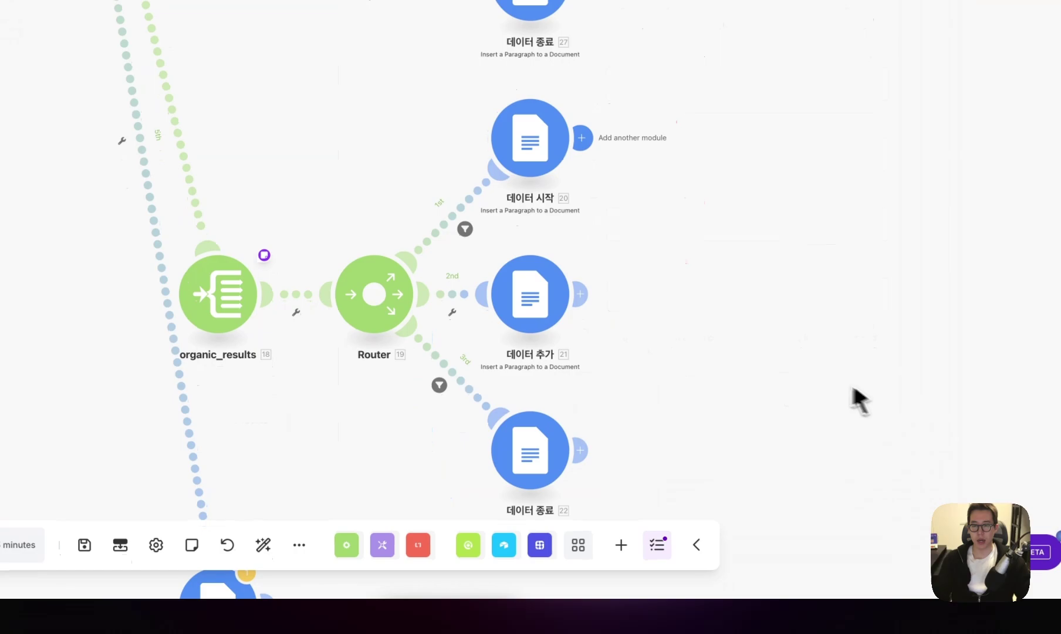
left_click(578, 311)
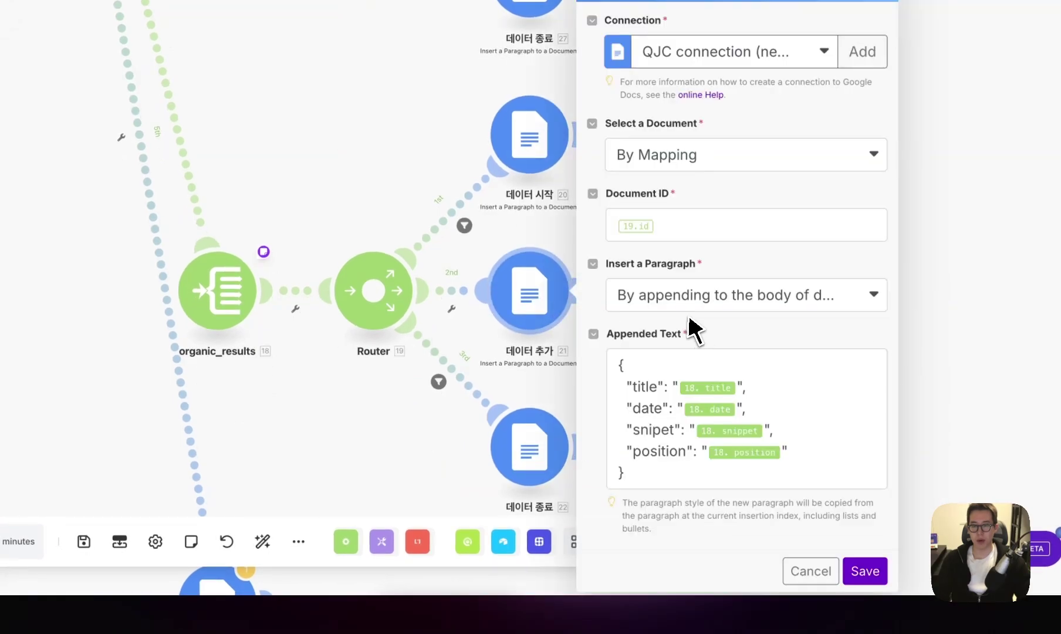
left_click(685, 234)
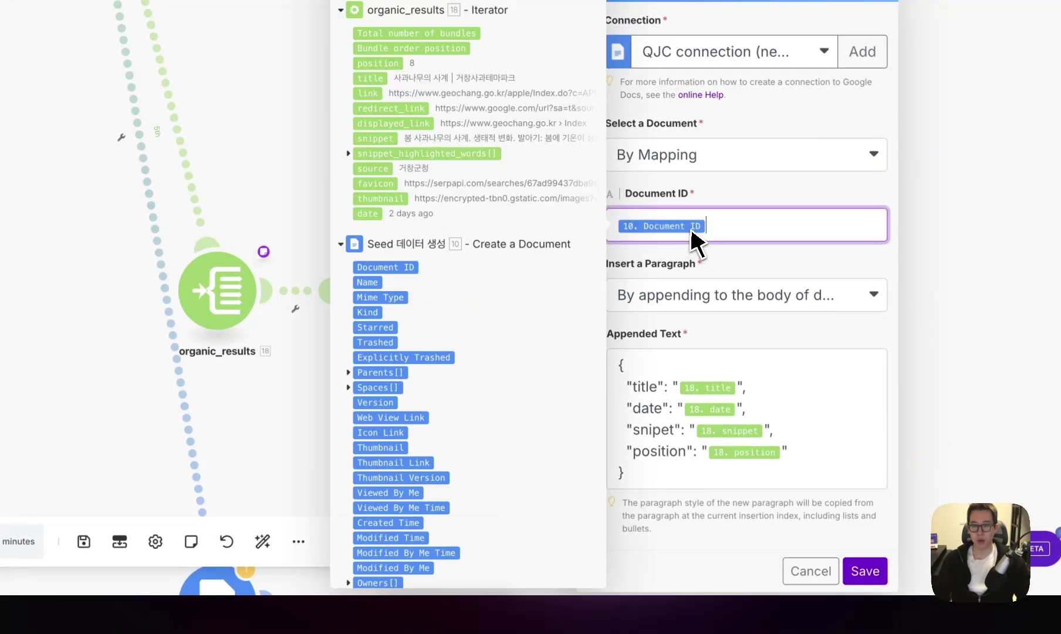
left_click(646, 404)
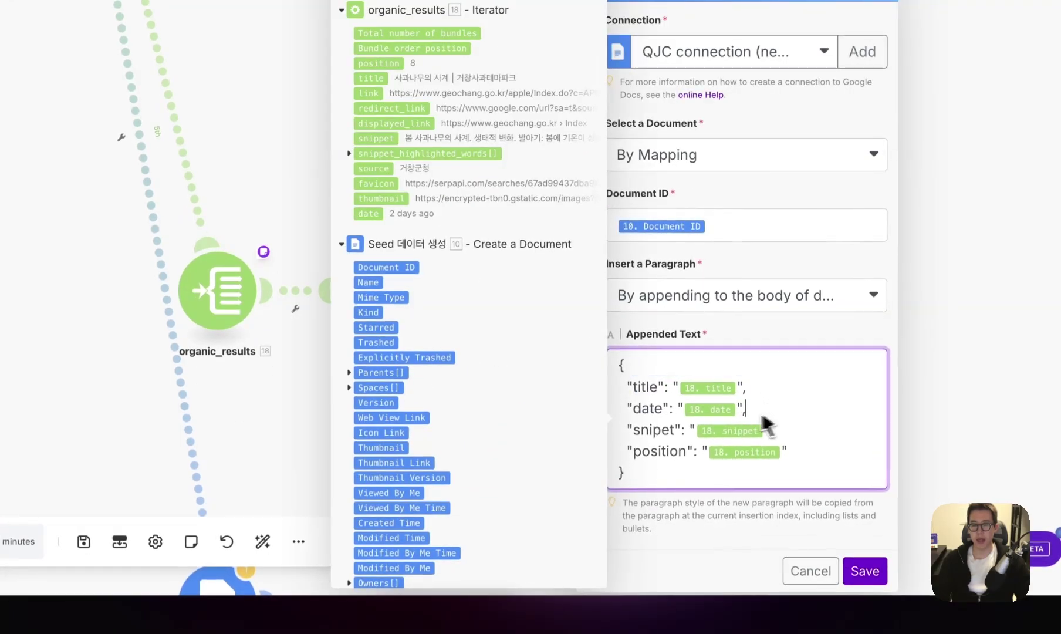
left_click_drag(623, 427, 807, 442)
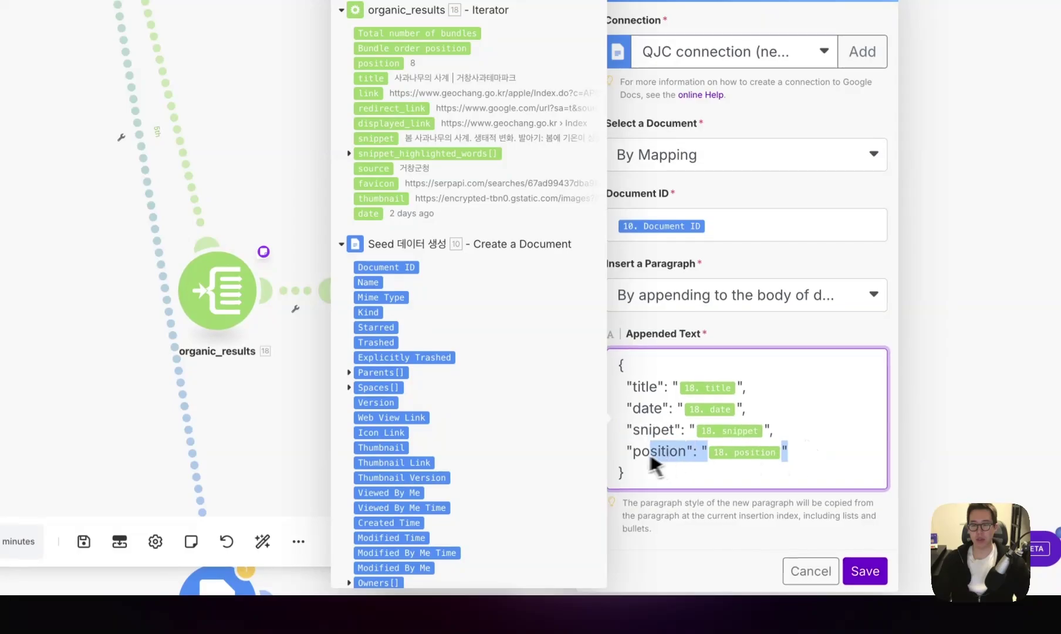
left_click(858, 568)
left_click(529, 446)
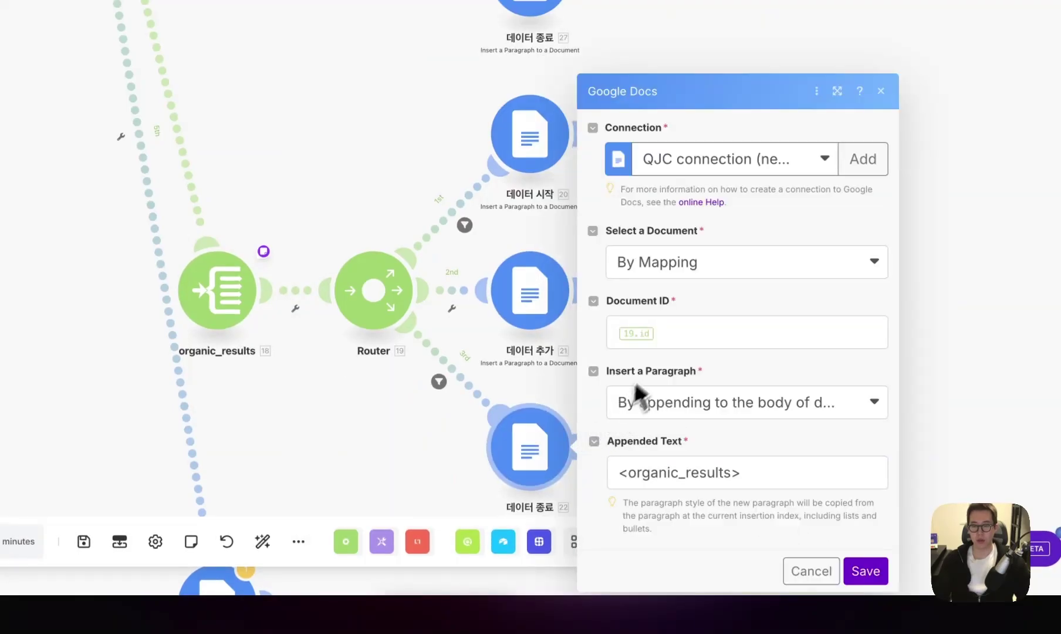
left_click(683, 338)
left_click(864, 568)
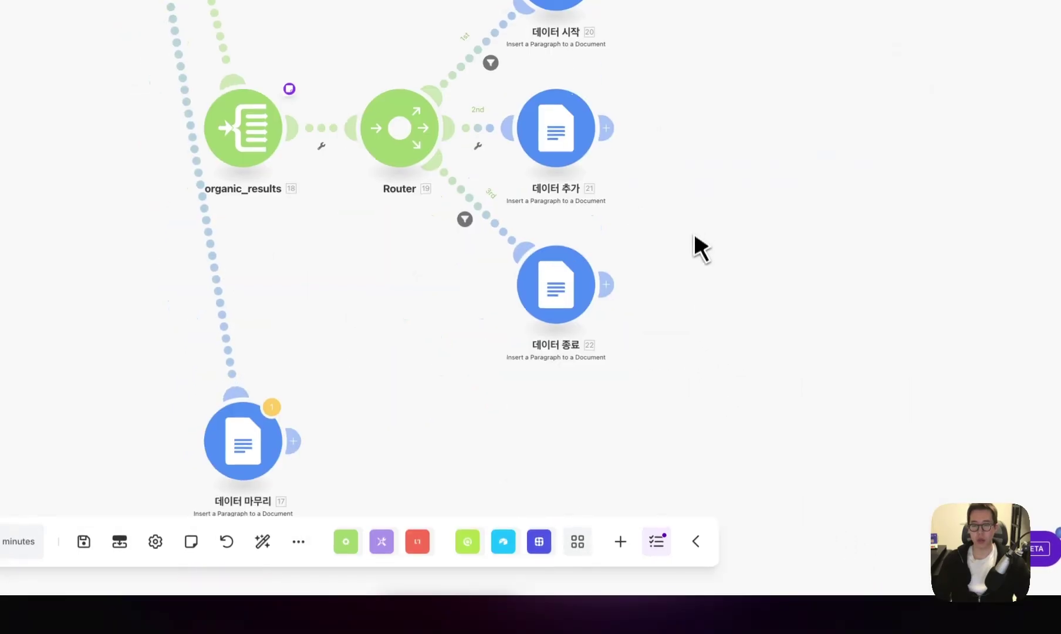
left_click(437, 540)
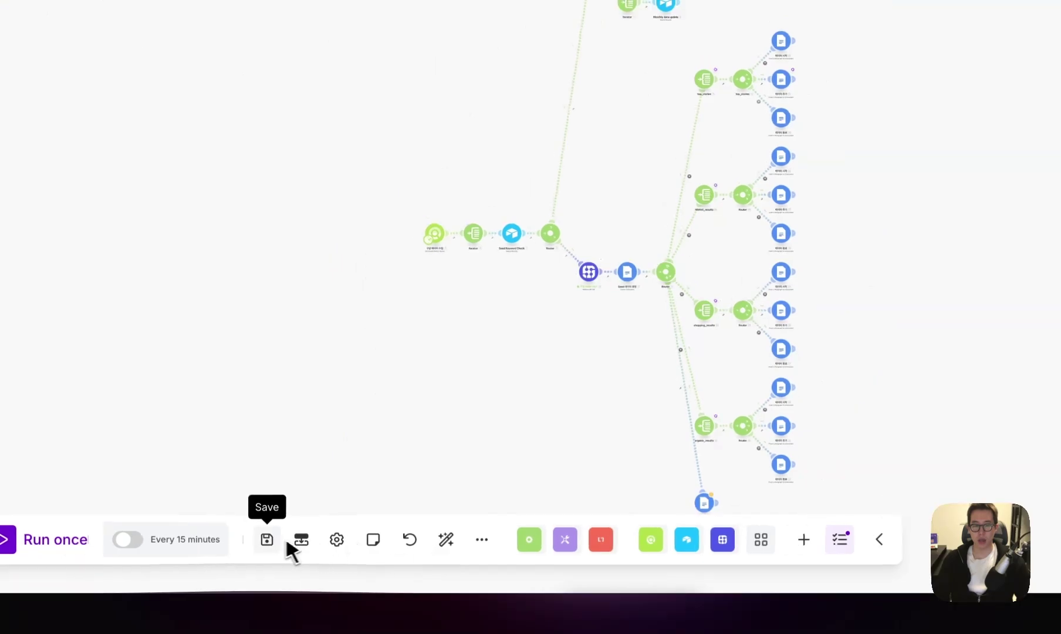
- Save the scenario, confirming past the warnings
left_click(267, 539)
left_click(506, 567)
scroll(683, 352, "up", 3)
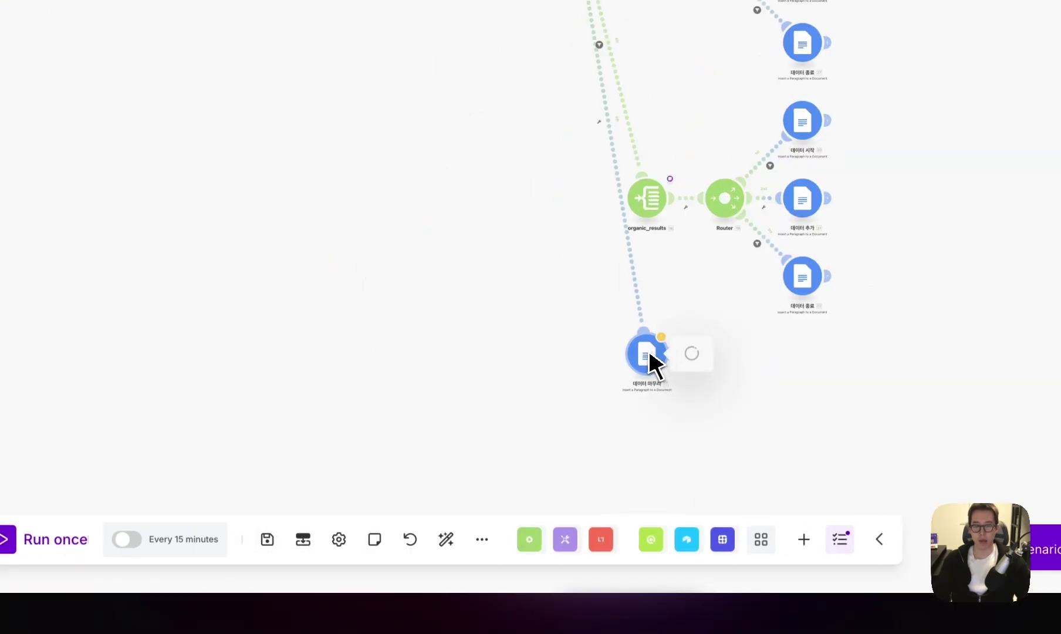
- In 데이터 마무리's appended JSON, remap query to Iterator 2's keyword and search_volume to its value
left_click(526, 265)
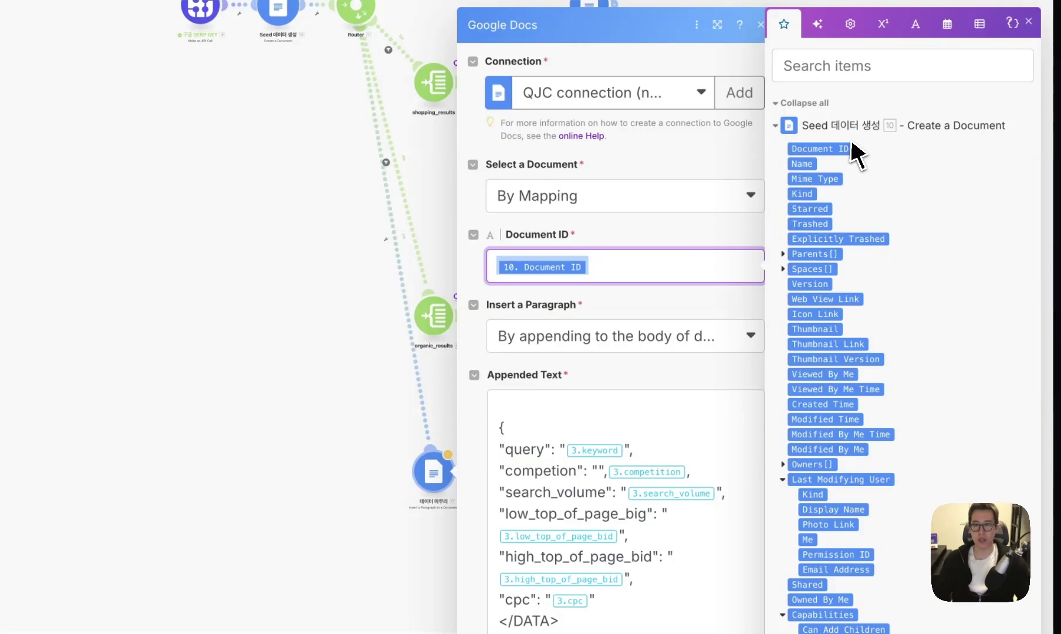
left_click(592, 414)
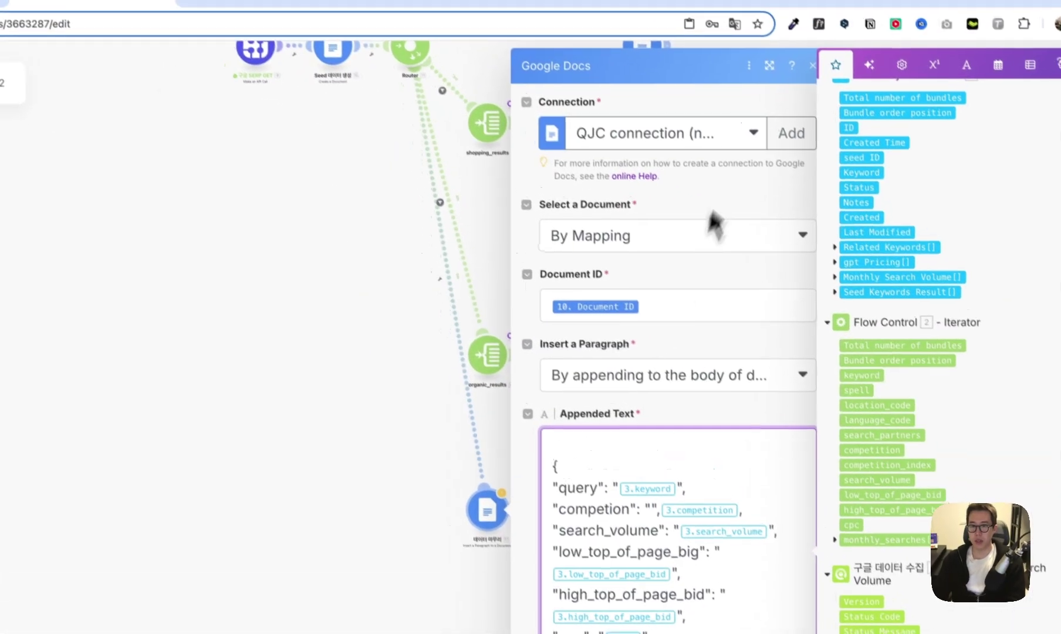
left_click(676, 488)
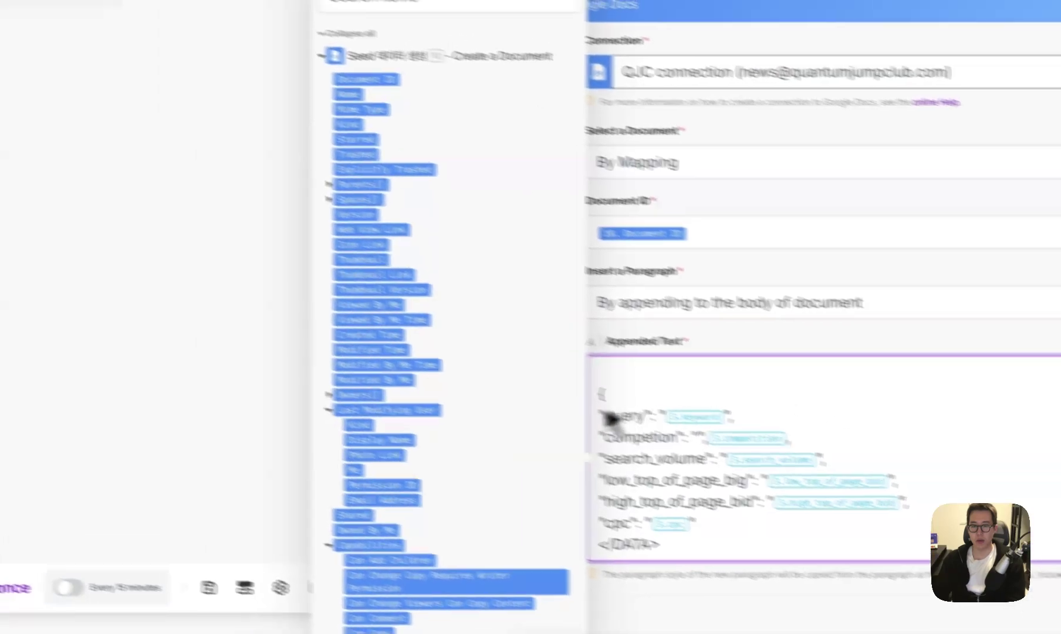
scroll(320, 398, "down", 10)
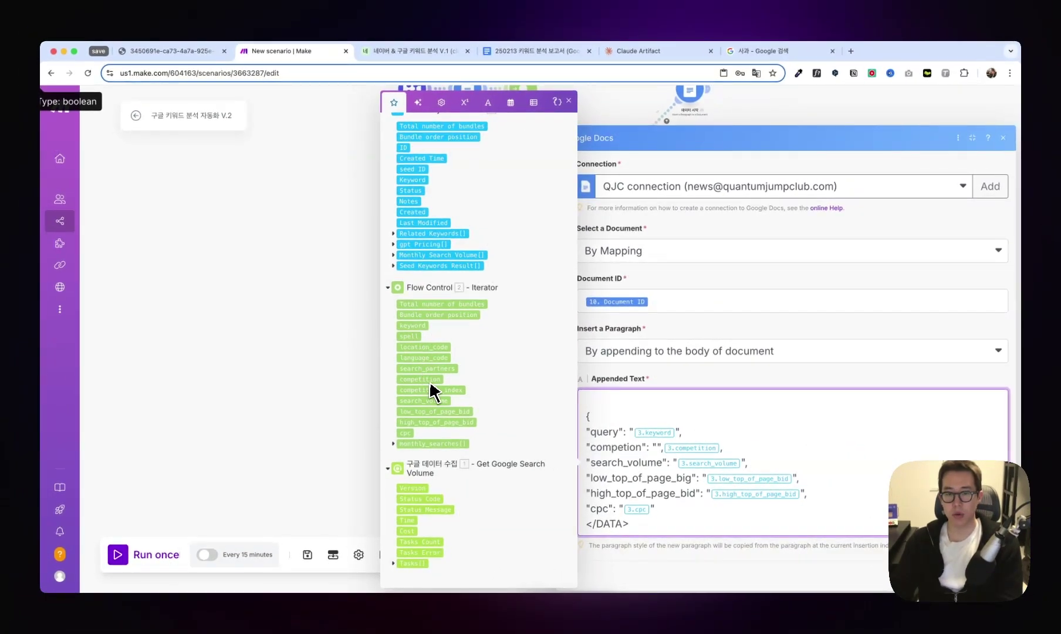
key("BackSpace")
left_click(416, 327)
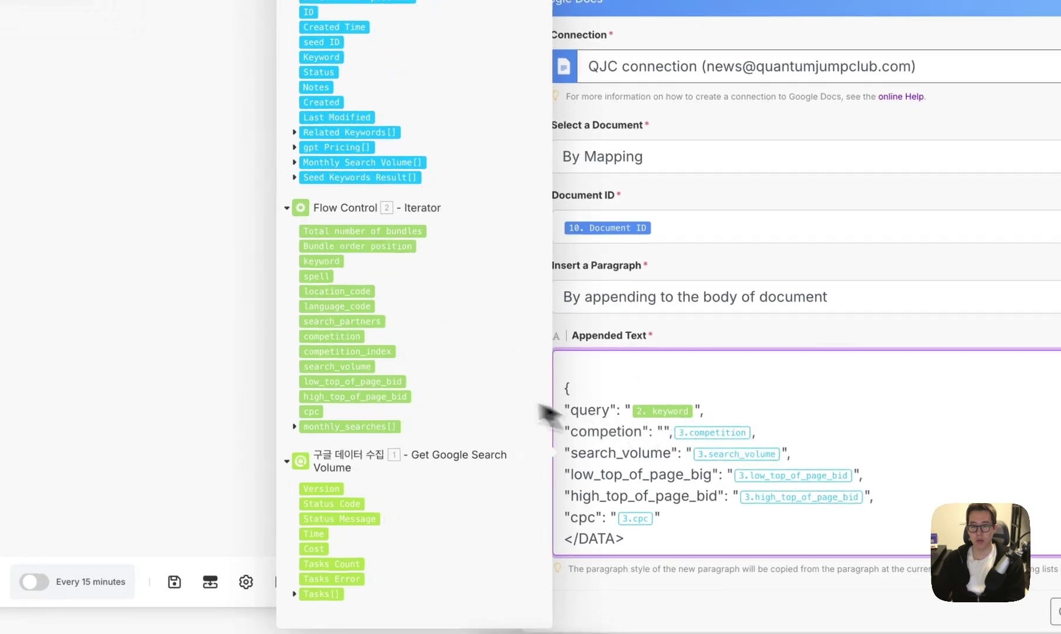
key("BackSpace")
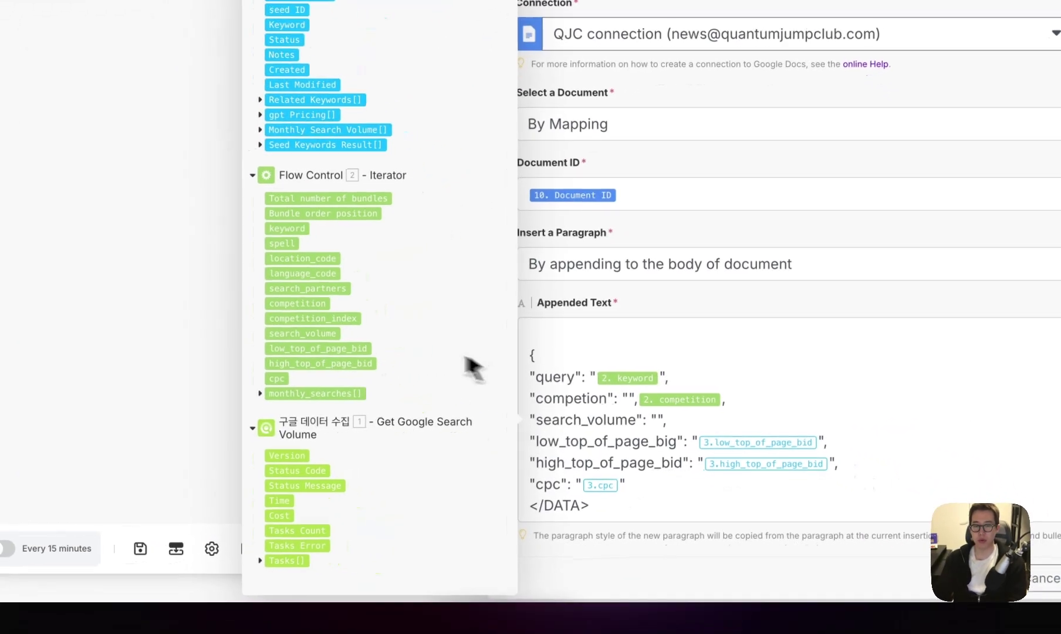
left_click(302, 333)
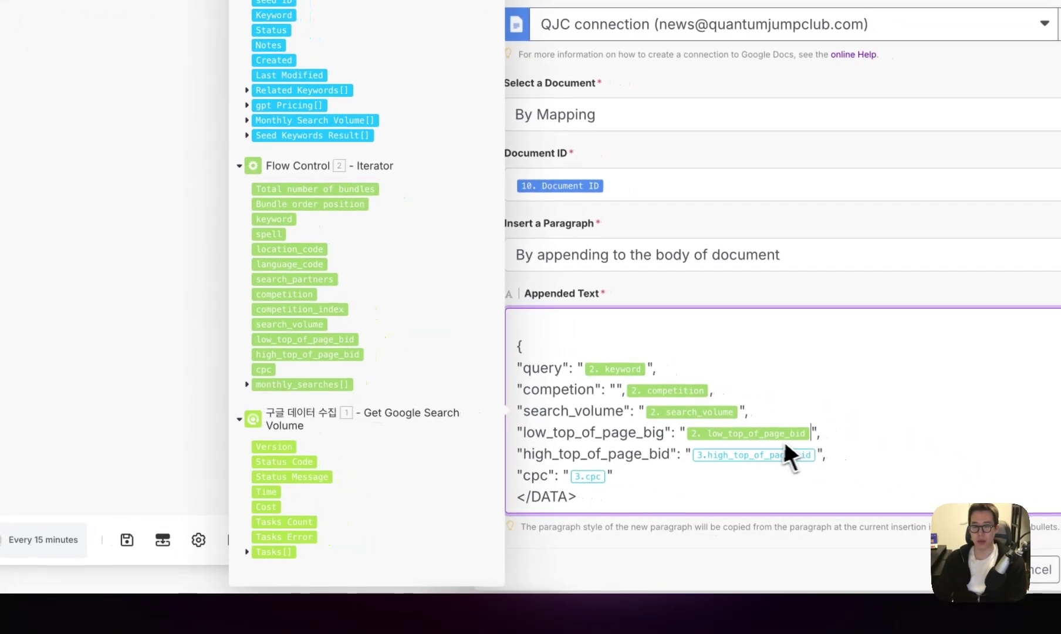
- Remap high_top_of_page_bid and cpc to Iterator 2's values, save the module, auto-align and save the scenario
key("Left")
key("BackSpace")
left_click(301, 355)
left_click(629, 475)
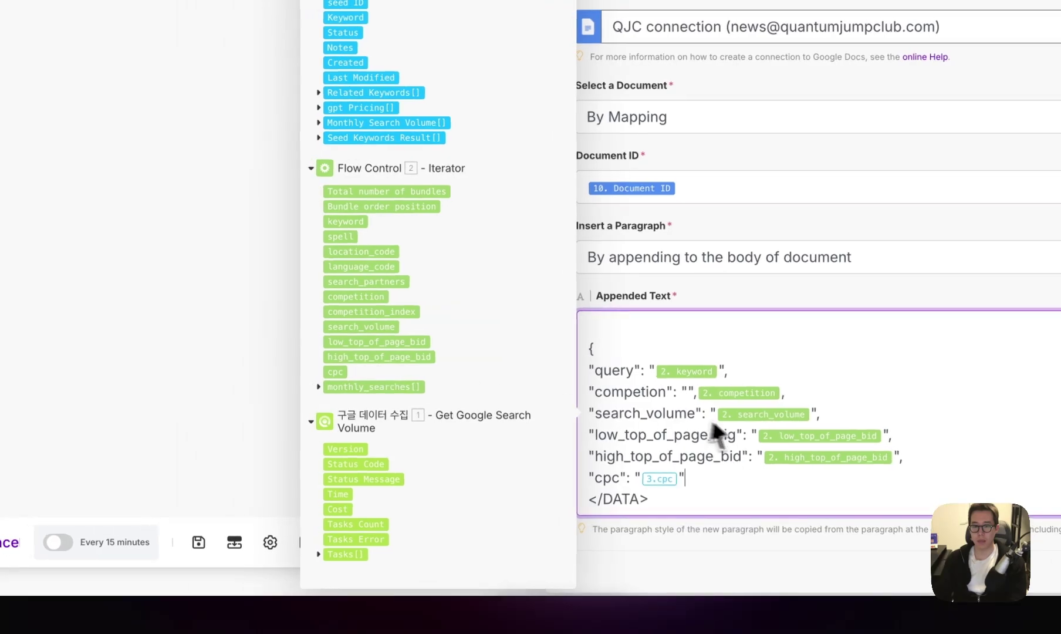
key("Left")
key("BackSpace")
left_click(260, 369)
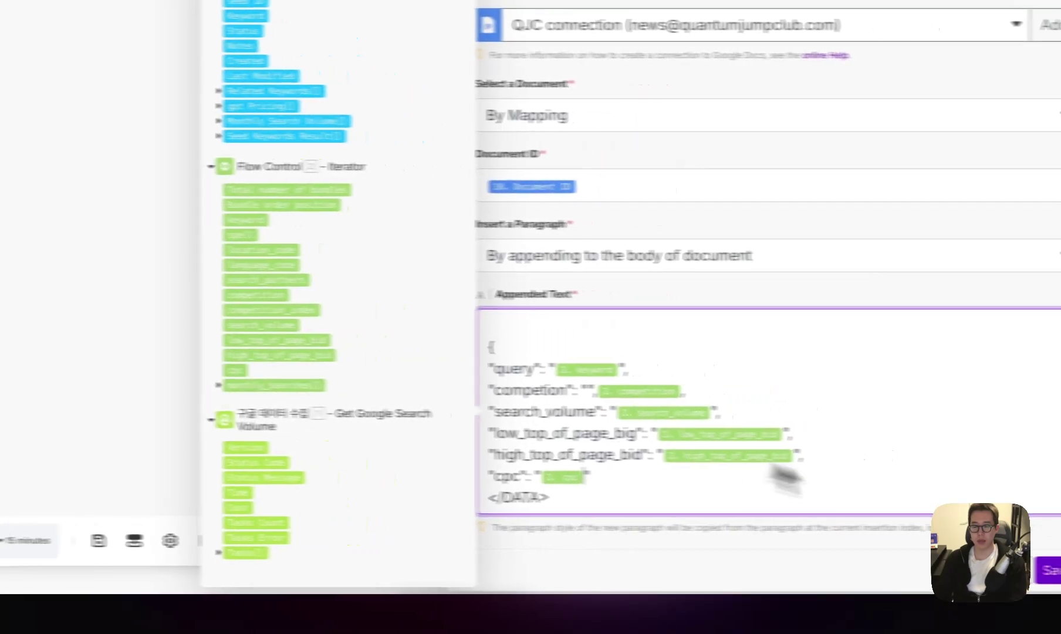
left_click(1055, 570)
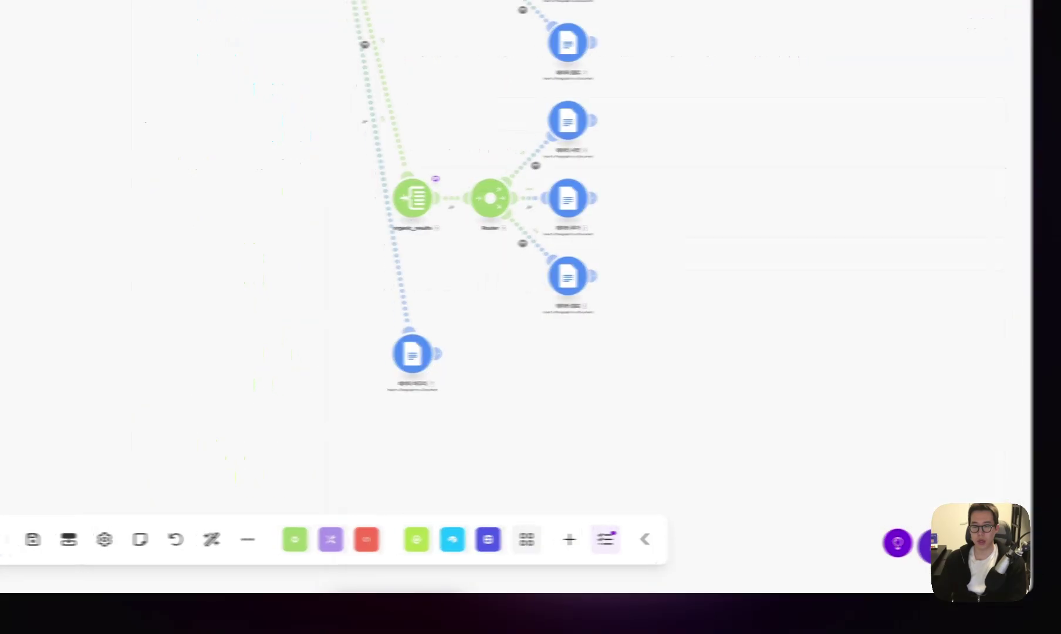
left_click(278, 540)
left_click(190, 539)
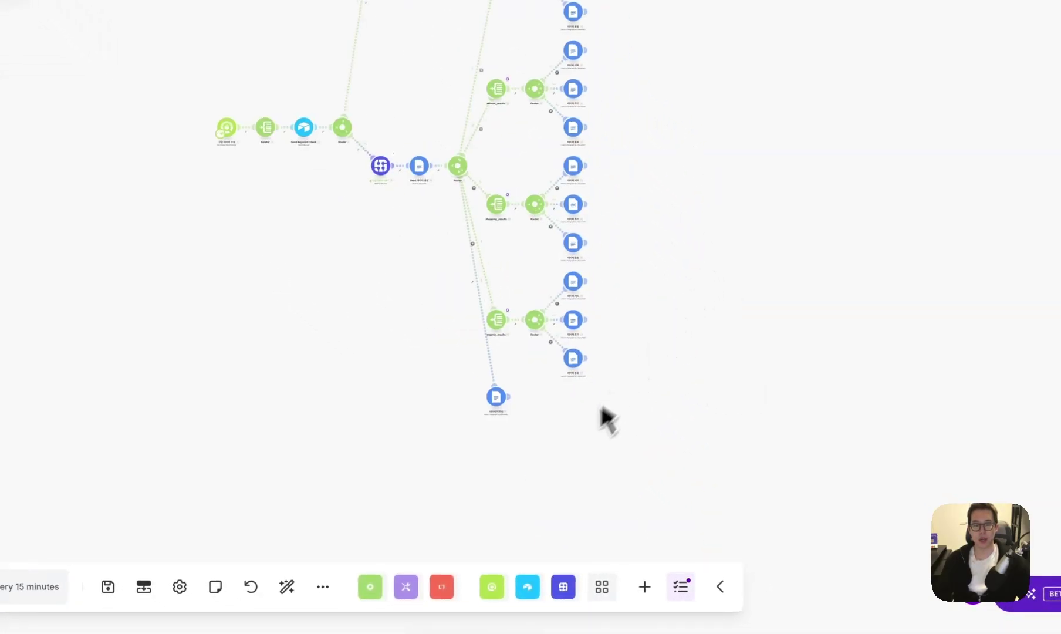
- Add a Google Docs Create a Document step after 데이터 마무리, targeting the /test/ folder in My Drive
left_click_drag(554, 506, 519, 409)
scroll(492, 386, "up", 5)
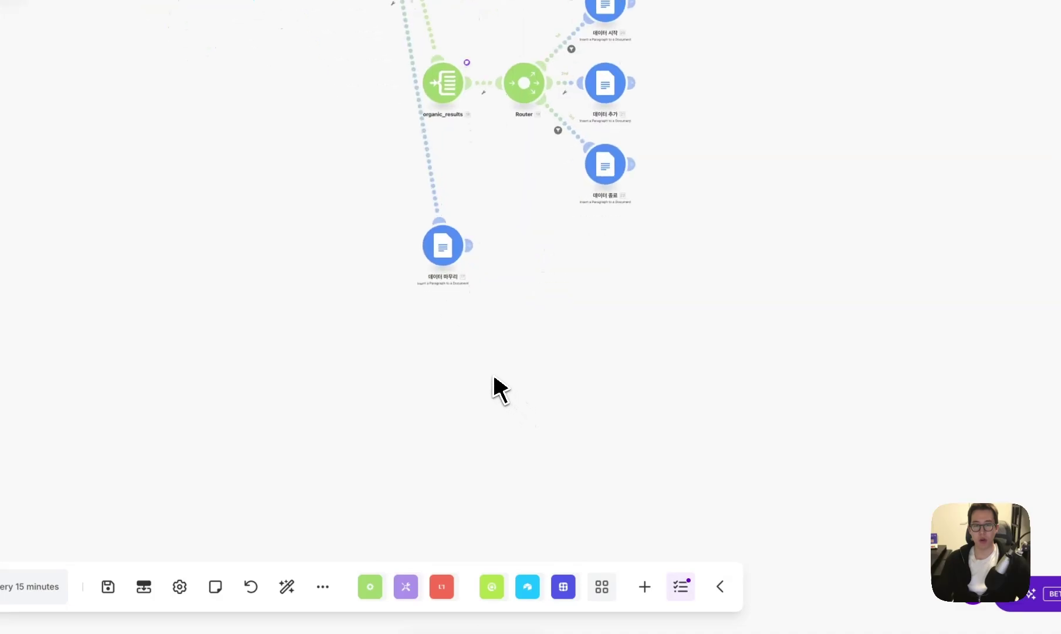
left_click(380, 235)
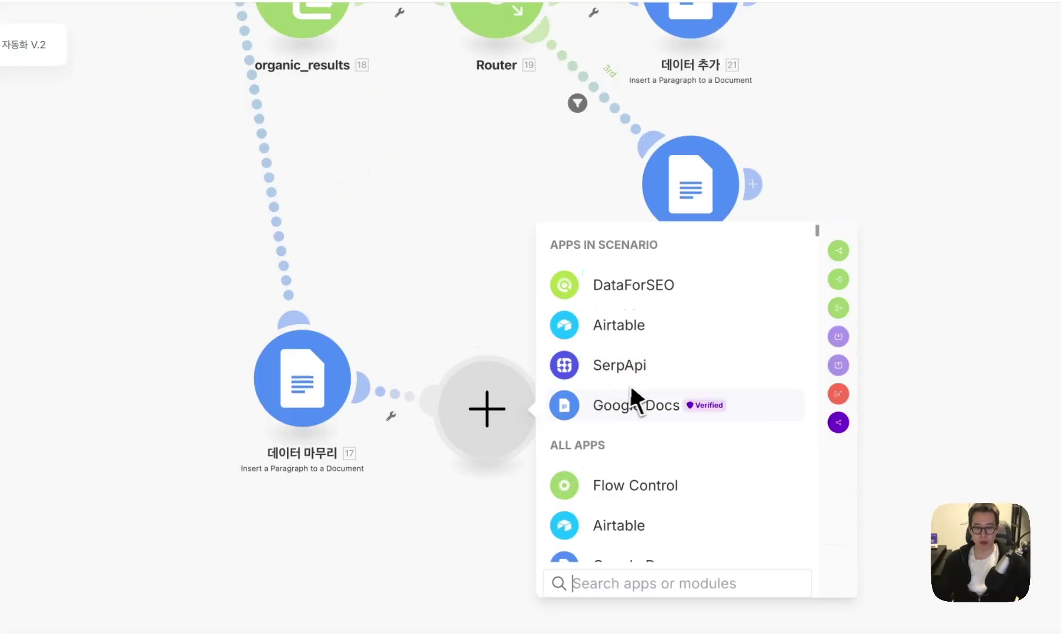
left_click(538, 247)
left_click(658, 490)
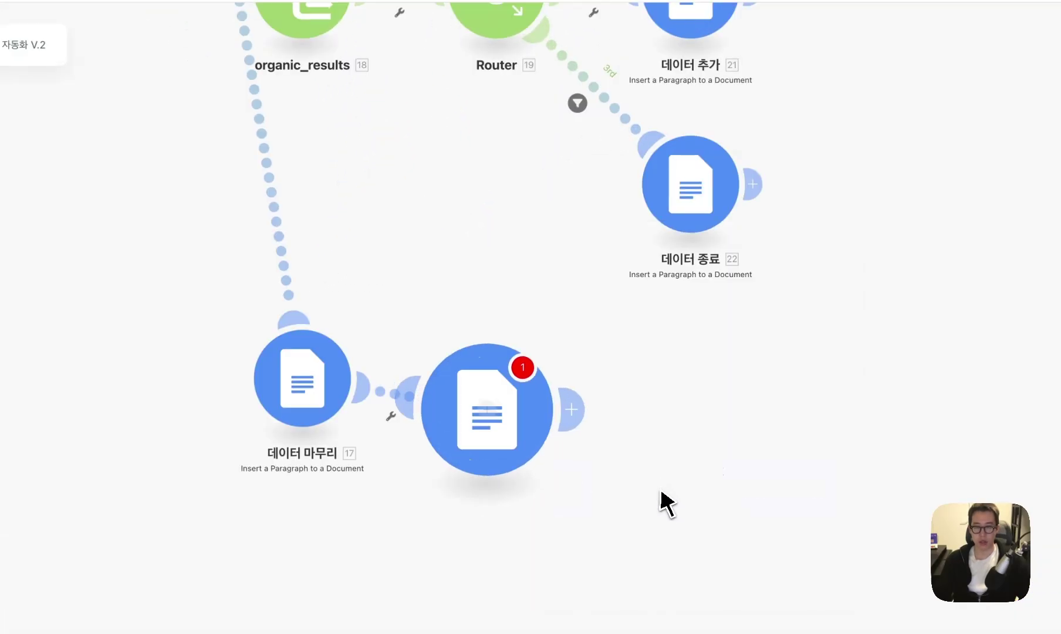
left_click(642, 578)
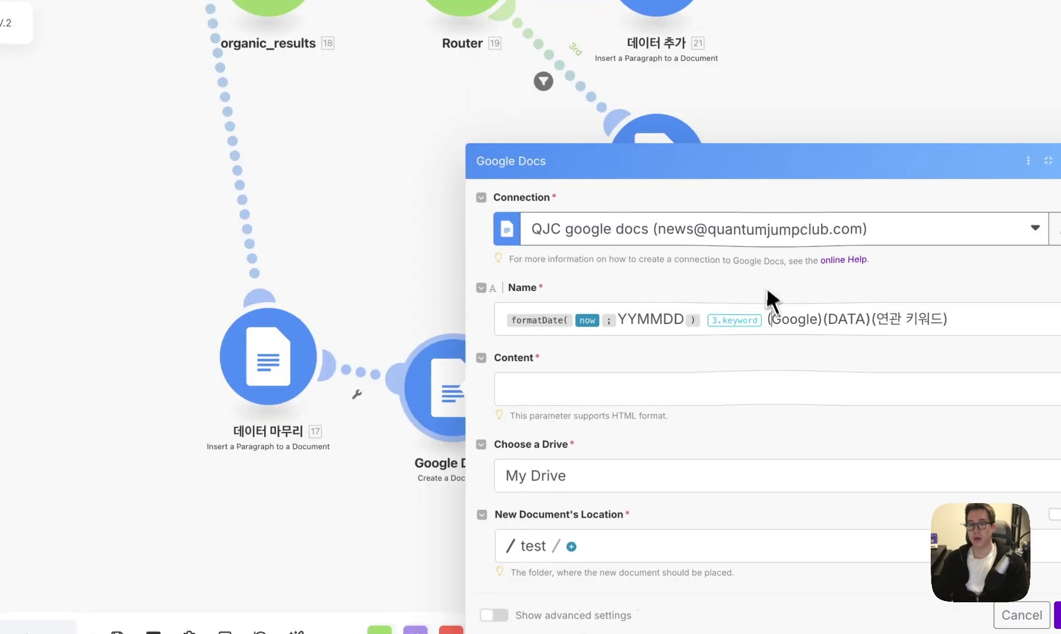
- Build the document name from the date, the Iterator's keyword and (Google)(DATA)(연관 키워드)
left_click(779, 322)
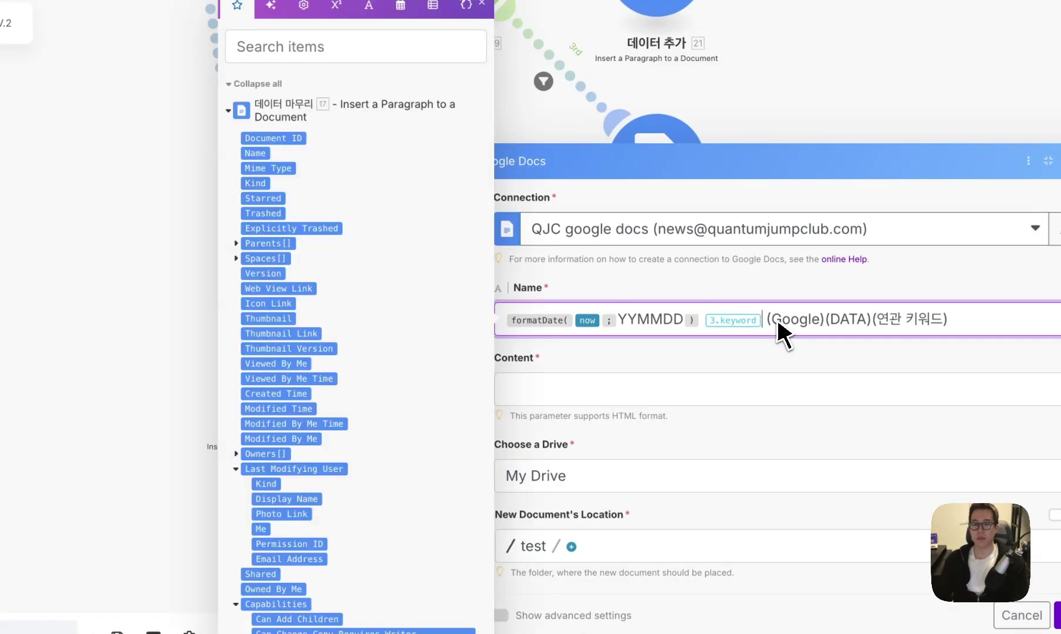
scroll(422, 504, "down", 15)
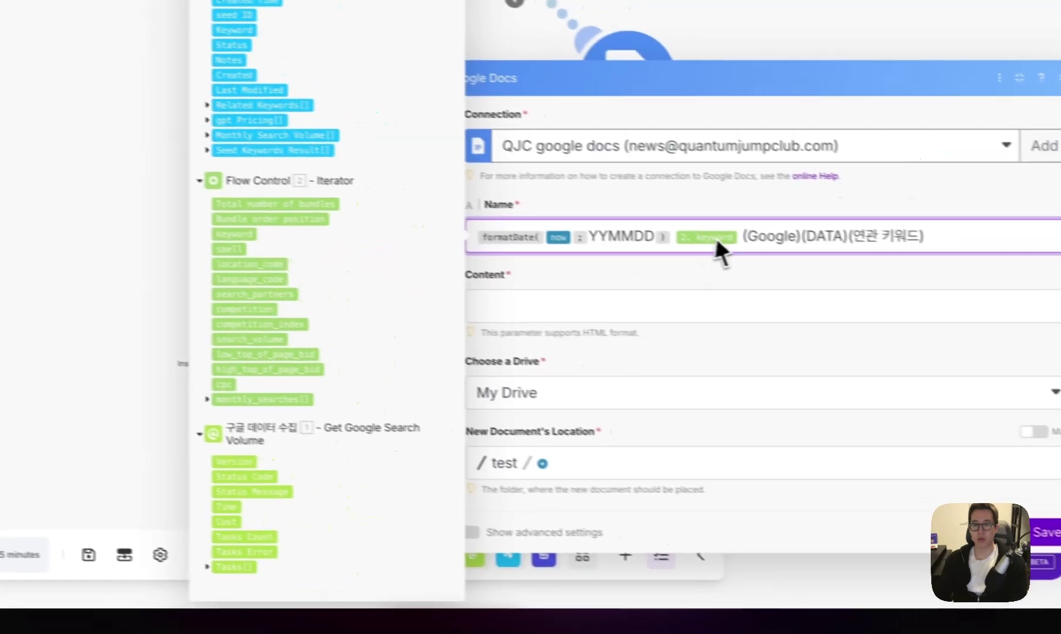
left_click_drag(848, 256, 1021, 257)
left_click(1022, 258)
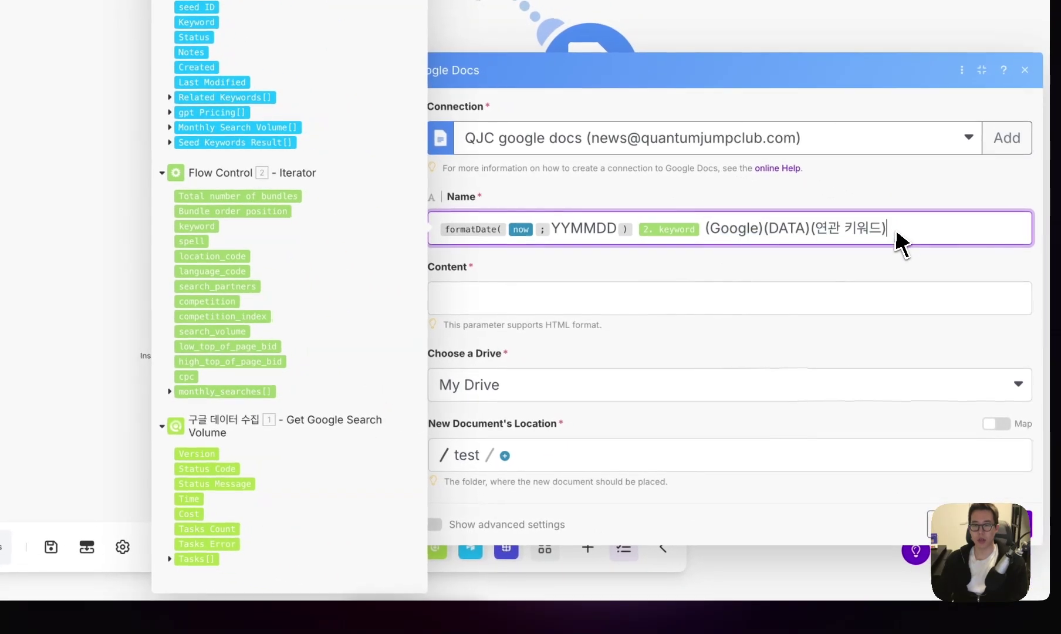
- Fill the document content with the Related_Keywords placeholder and save the module
left_click(728, 288)
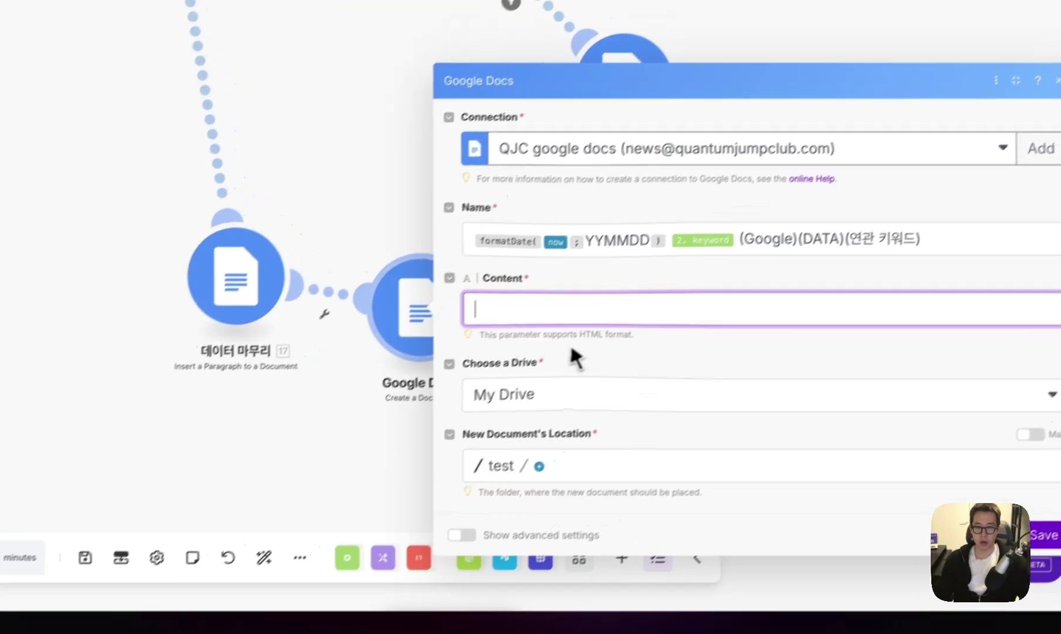
type("<Related_Keywords>")
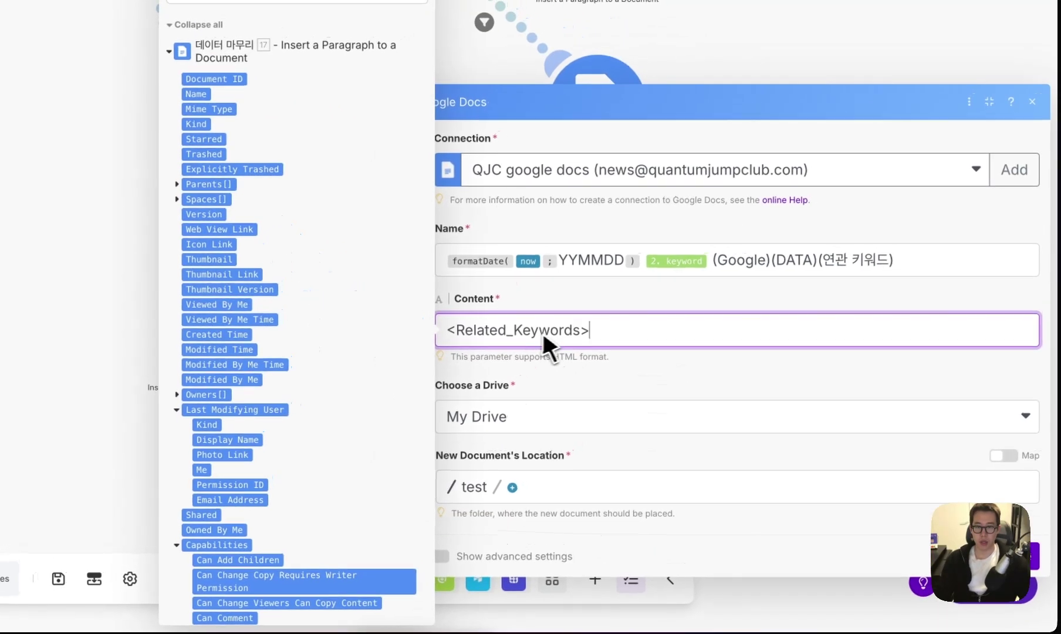
left_click(448, 298)
left_click_drag(586, 332, 468, 336)
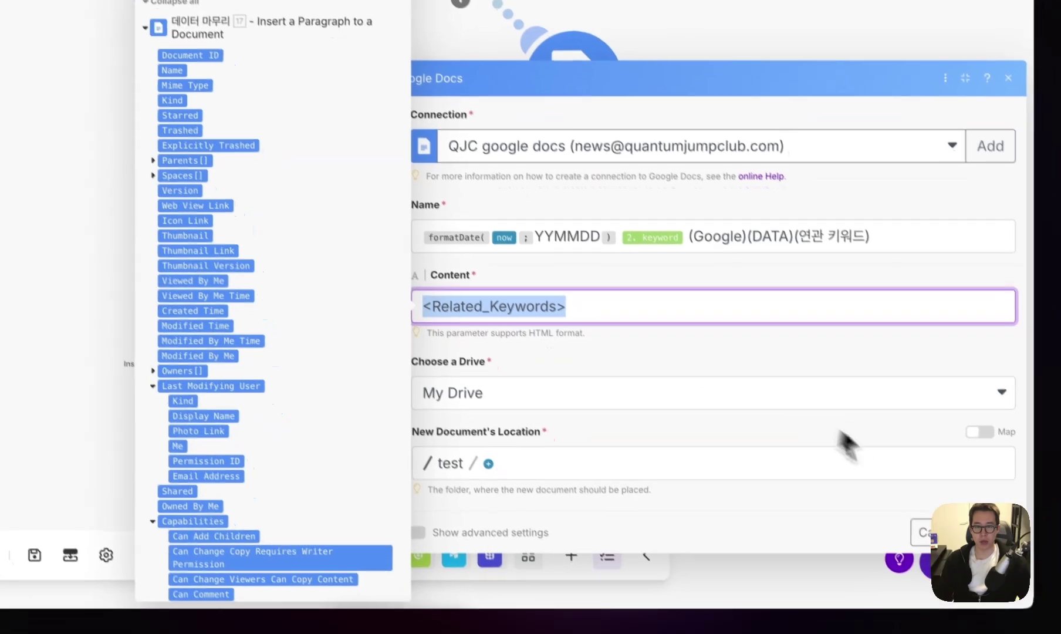
left_click(1016, 558)
- Rename the new Google Docs module to 연관 키워드 데이터 생성
right_click(389, 354)
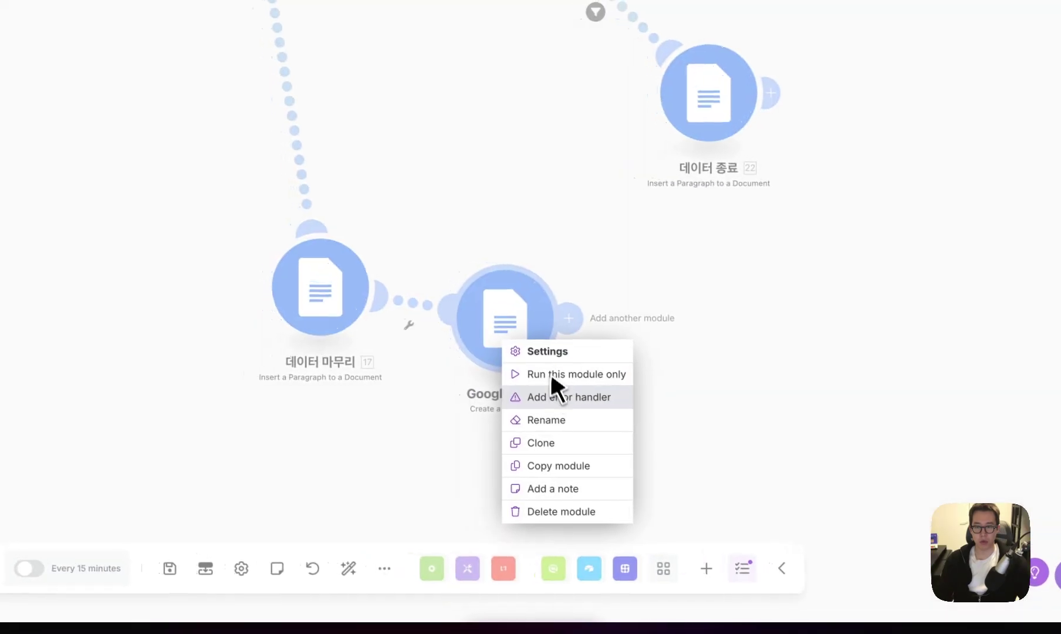
left_click(549, 420)
type("연")
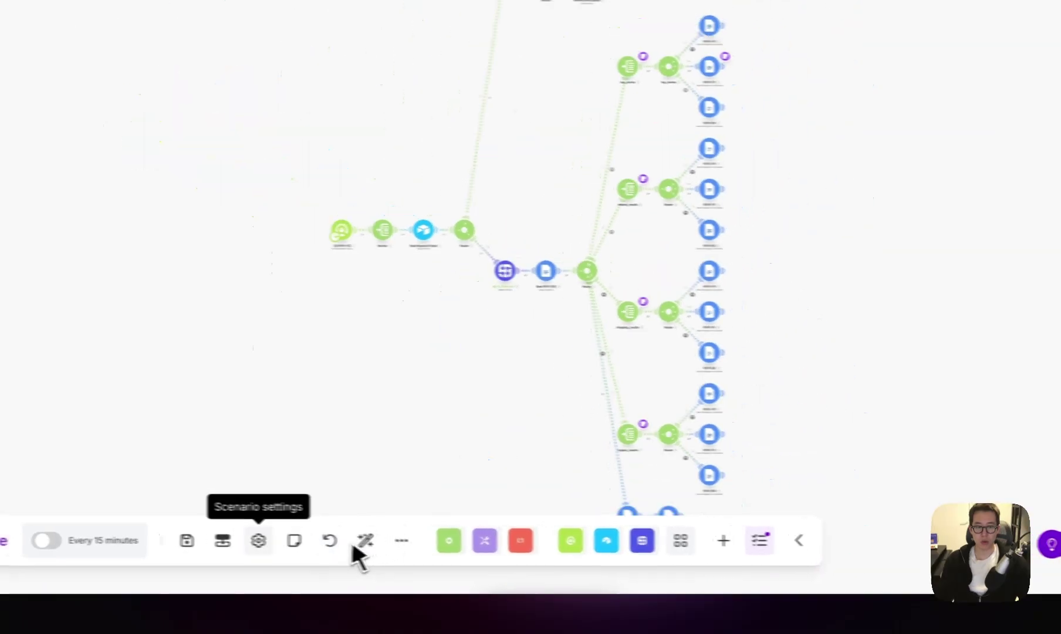
- Add a Flow Control Iterator after the document step with 9. related_searches[] mapped as its Array
left_click(530, 385)
type("iter")
key("Return")
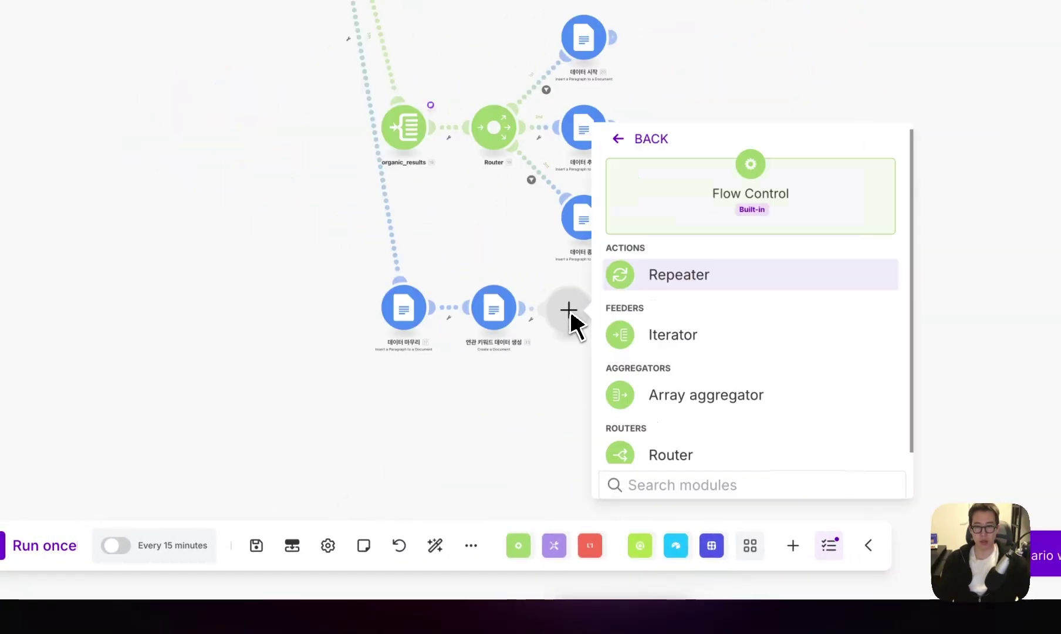
left_click(704, 334)
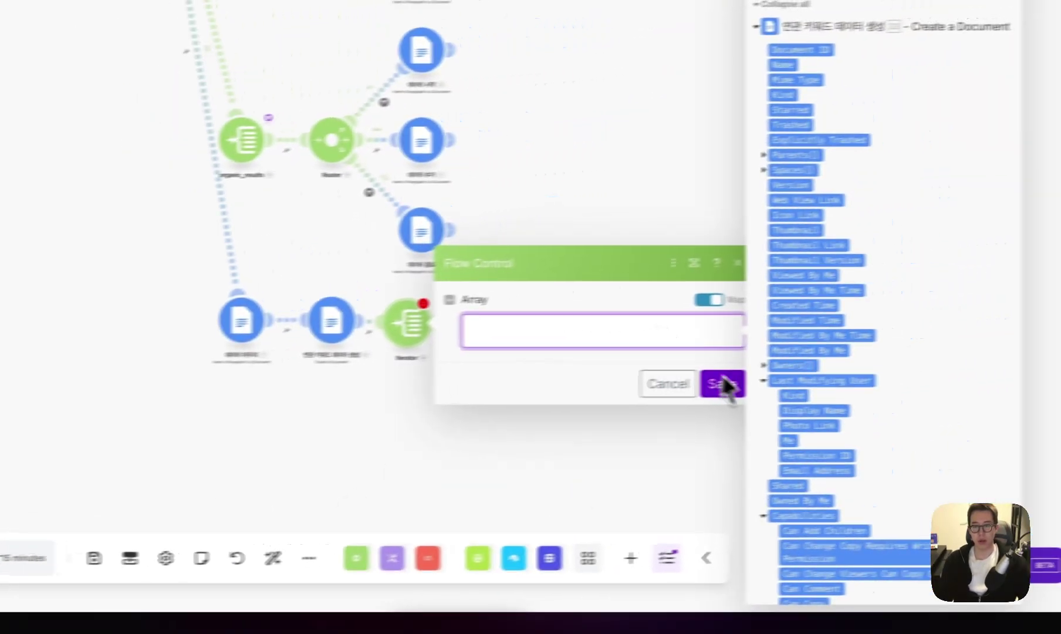
scroll(778, 423, "up", 15)
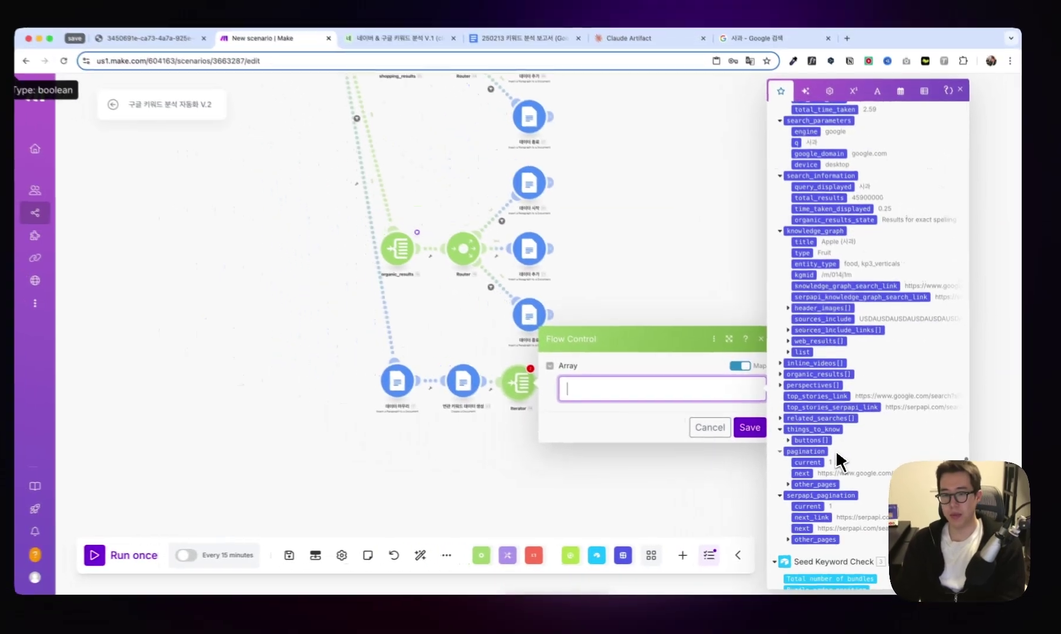
left_click(767, 169)
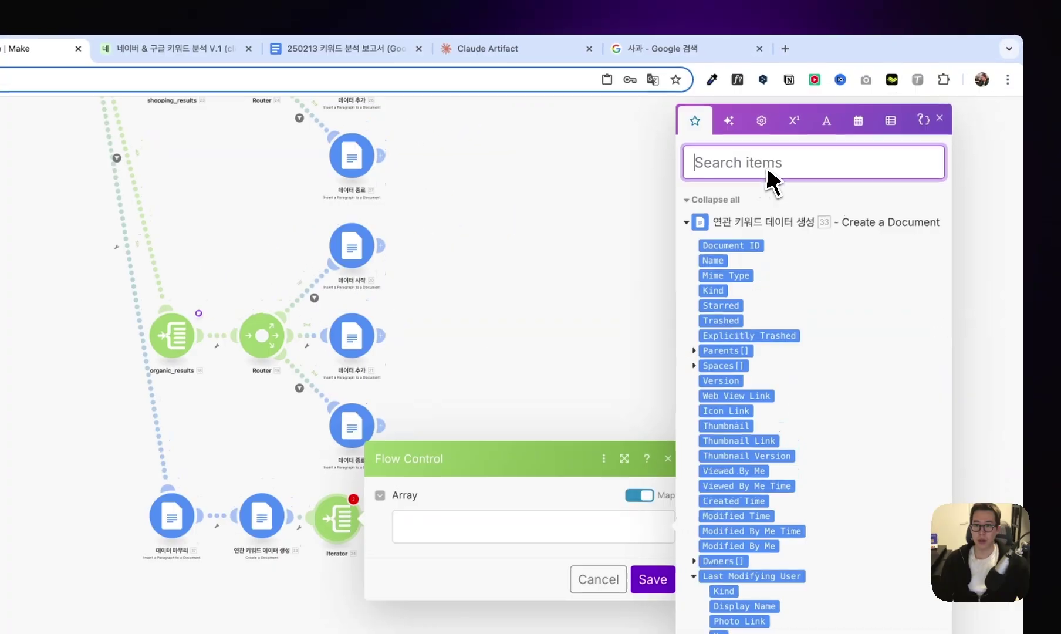
type("relat")
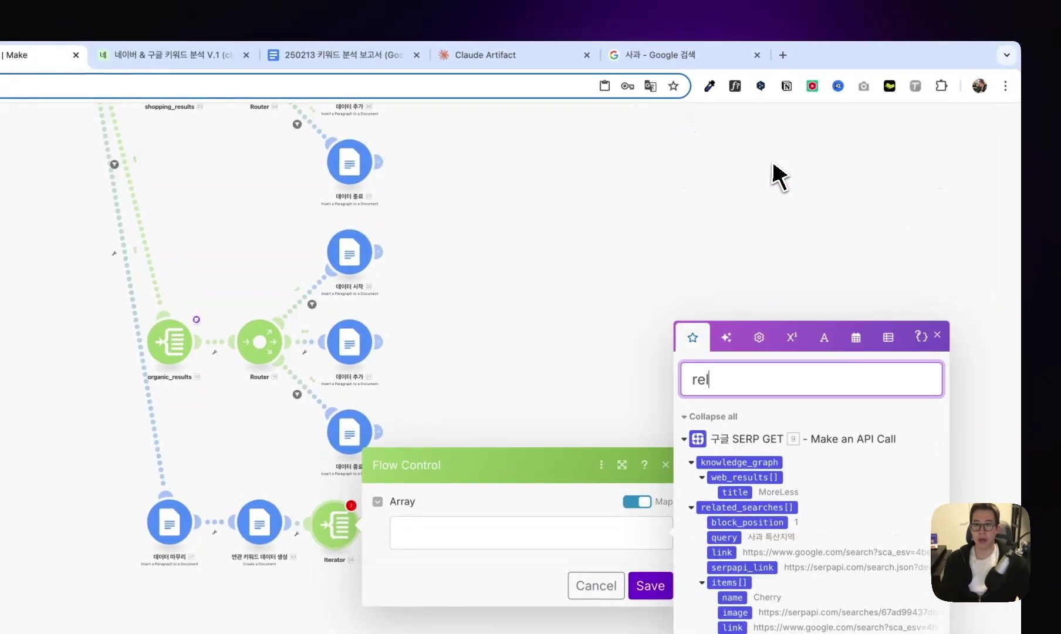
type("ed")
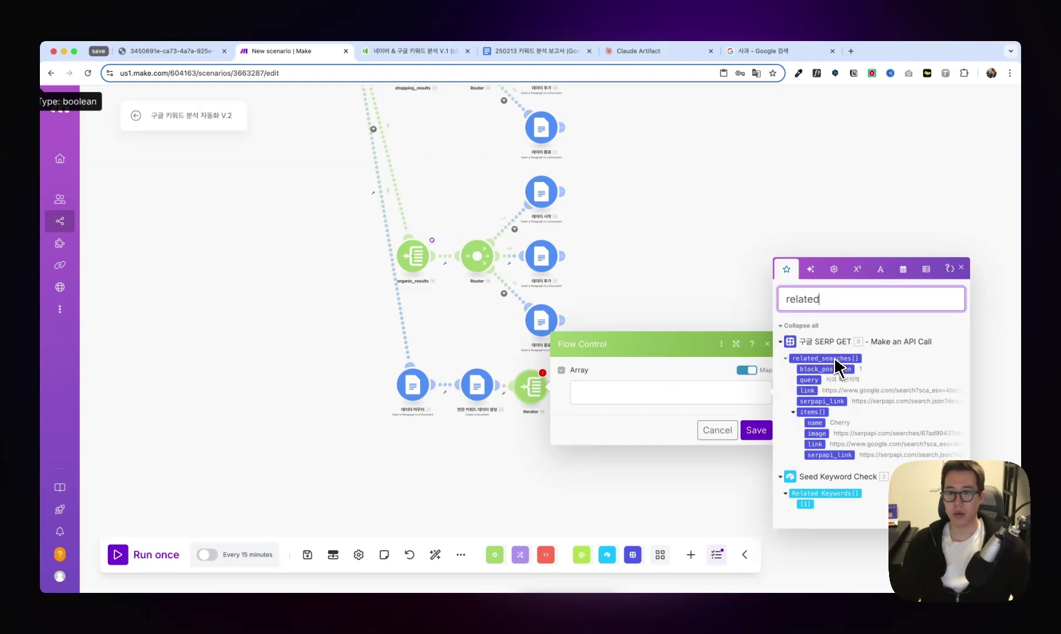
left_click(849, 359)
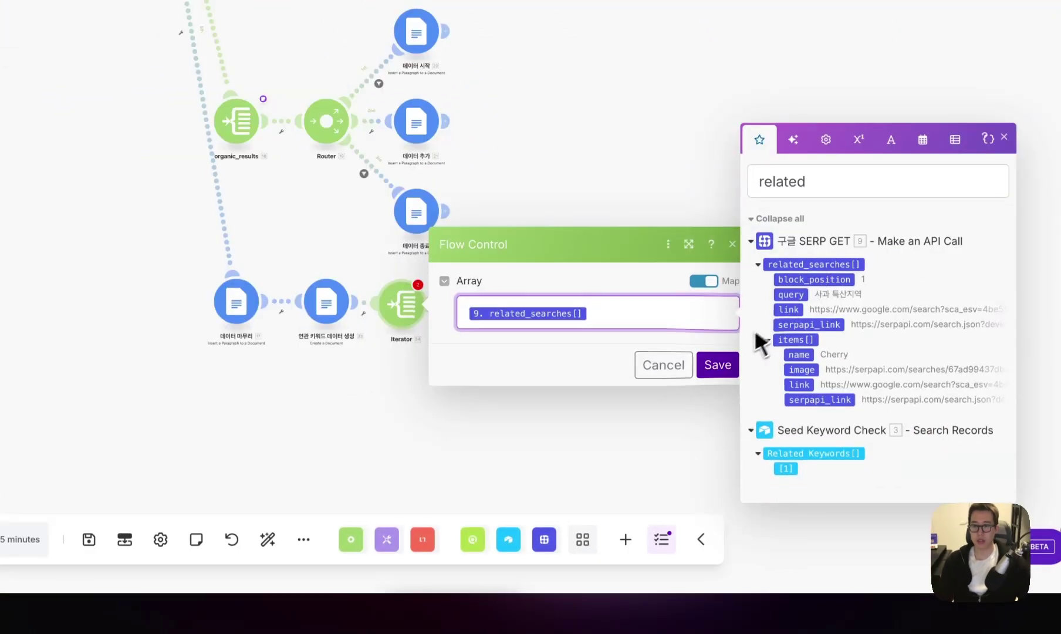
left_click(717, 364)
left_click(495, 315)
- Add a Router after the related_searches Iterator
type("개ㅕ")
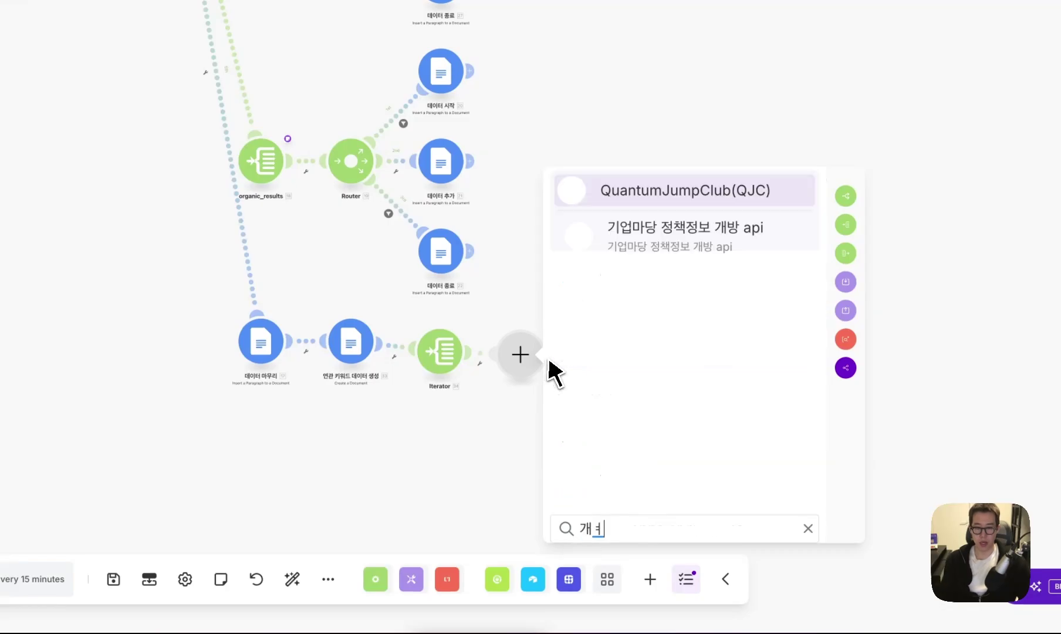
key("BackSpace")
key("BackSpace")
type("rou")
left_click(601, 246)
- On the Router's first route, add DataForSEO Get Google Search Volume with Keywords Item 1 mapped to 34. query
left_click(612, 311)
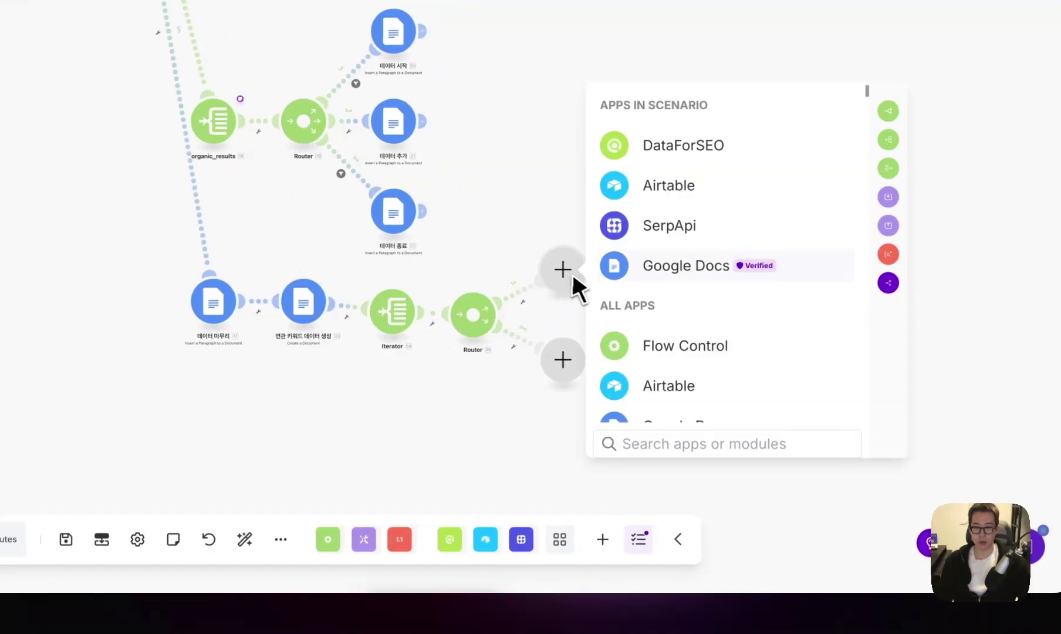
left_click(692, 238)
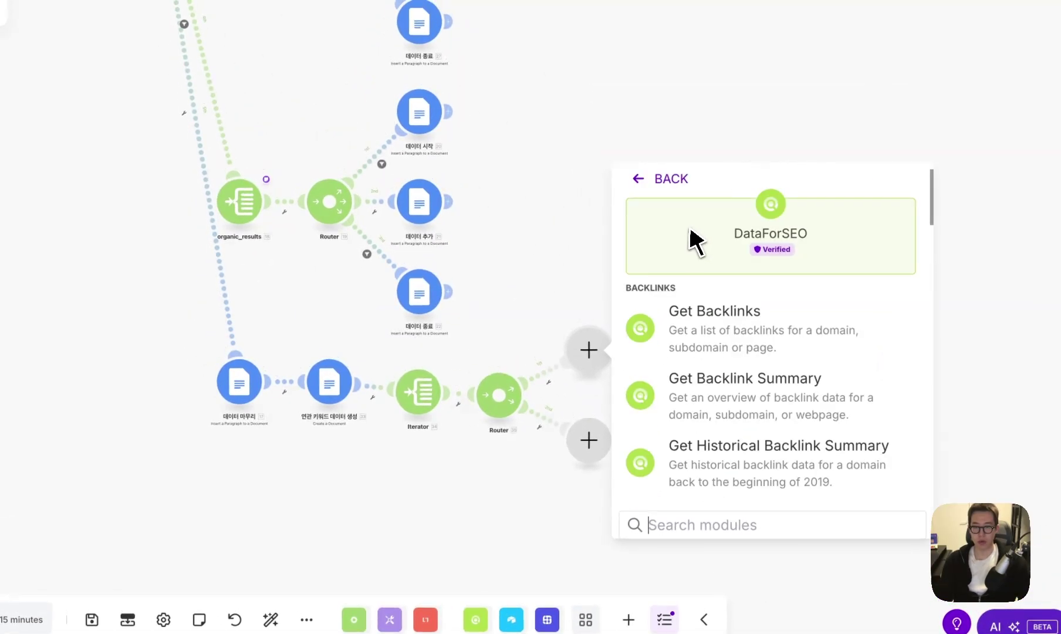
type("google")
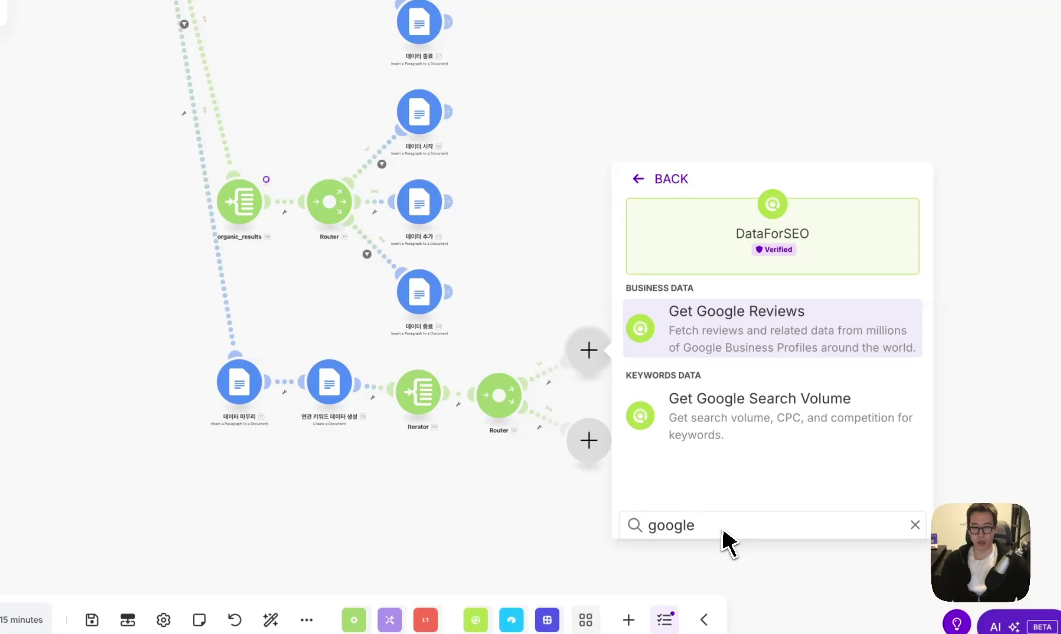
left_click(733, 387)
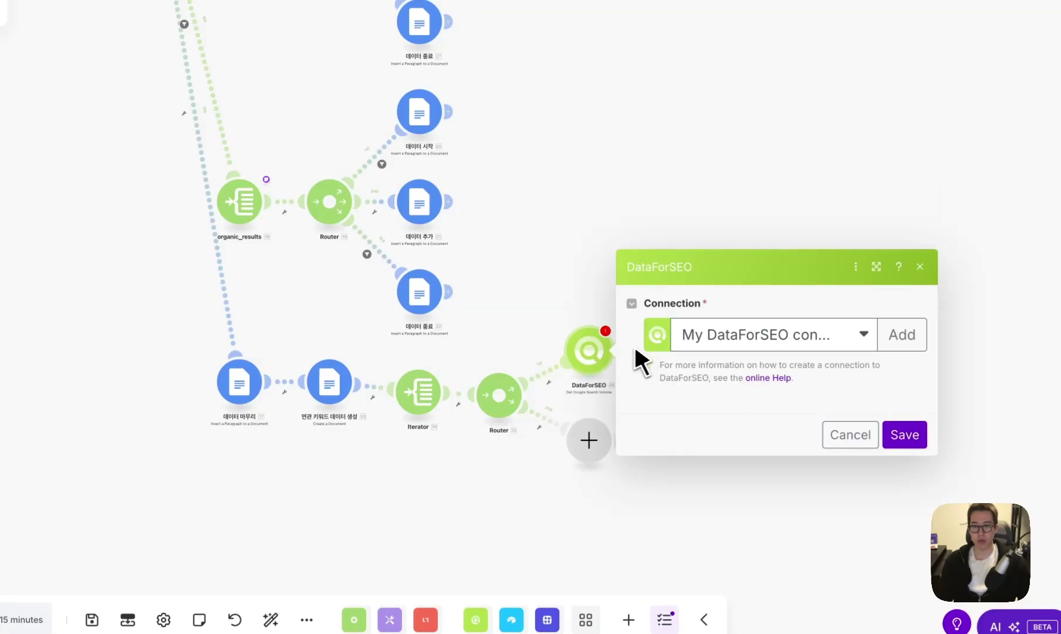
left_click(675, 151)
left_click(687, 189)
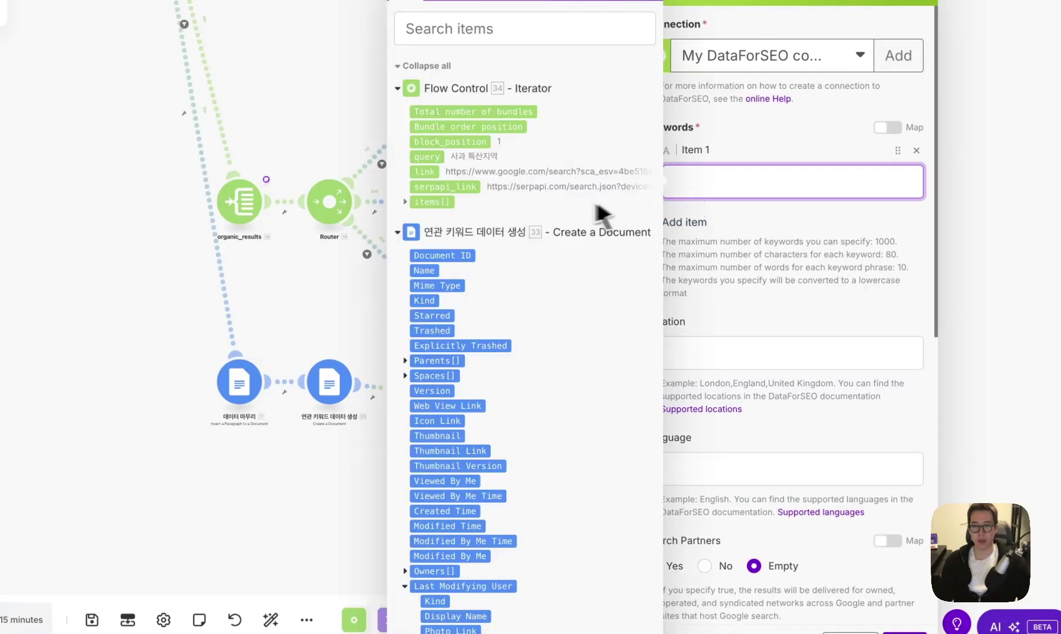
left_click(439, 160)
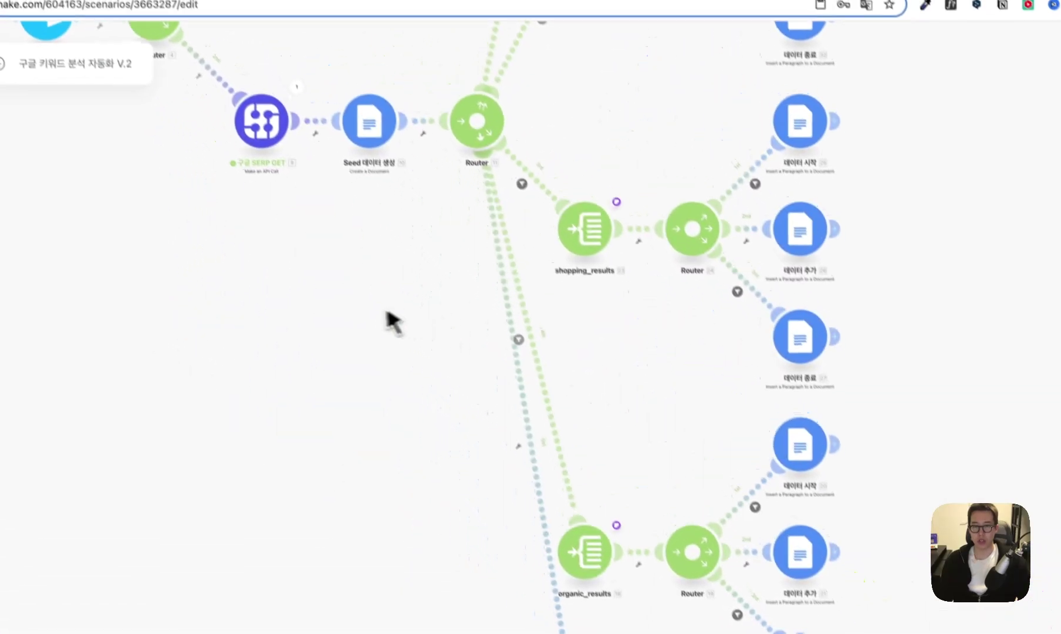
- Swap the new DataForSEO module for the copied DataForSEO-to-Airtable chain beside the Router, then auto-align and save
left_click_drag(385, 311, 443, 451)
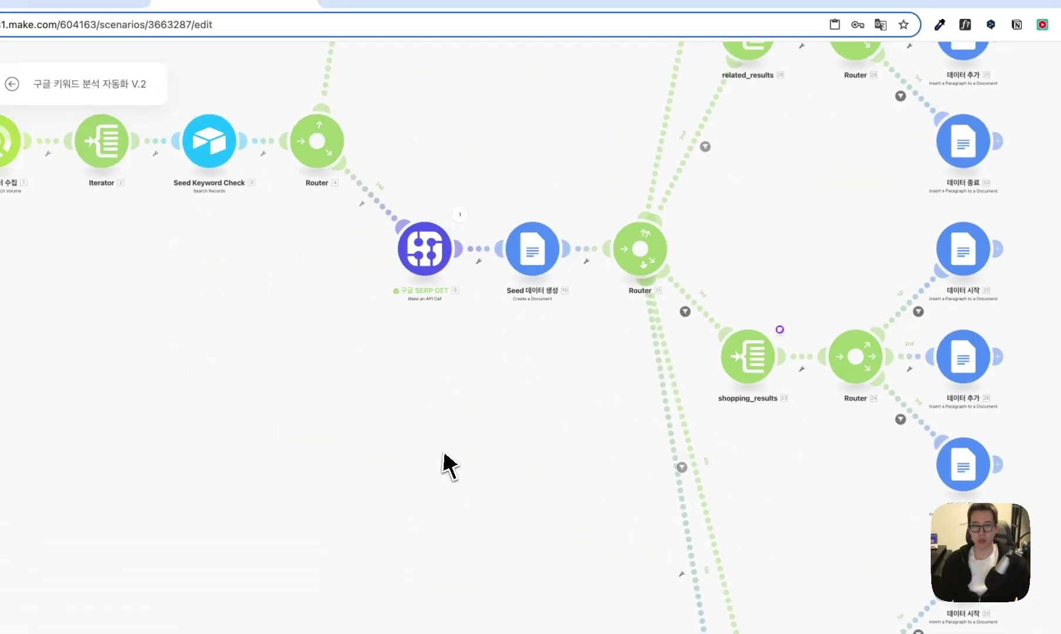
scroll(493, 476, "down", 5)
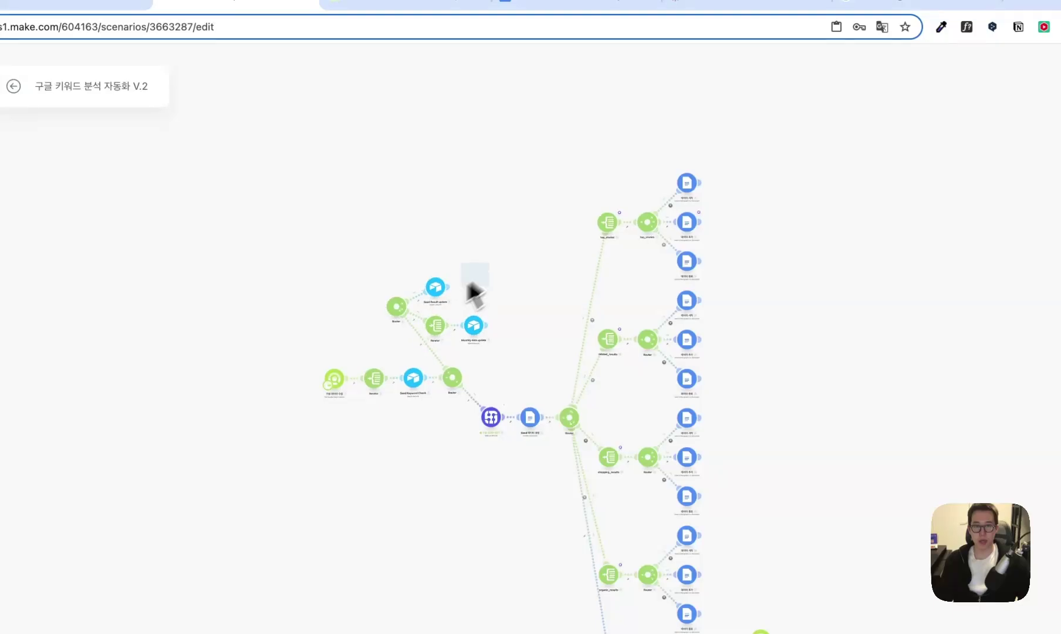
left_click_drag(305, 397, 305, 395)
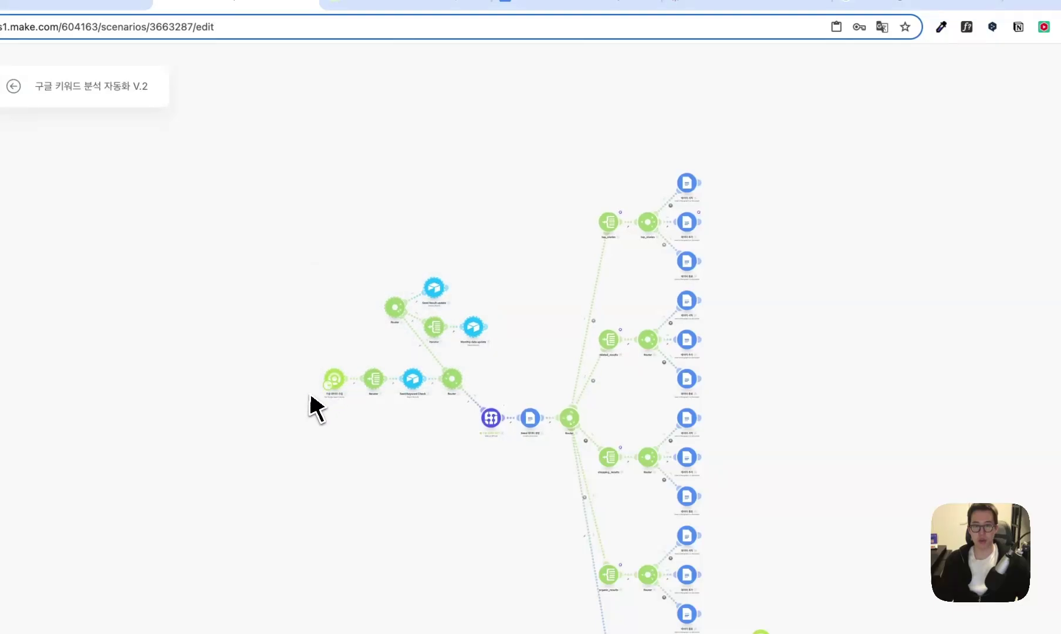
left_click_drag(857, 571, 654, 280)
scroll(565, 407, "up", 5)
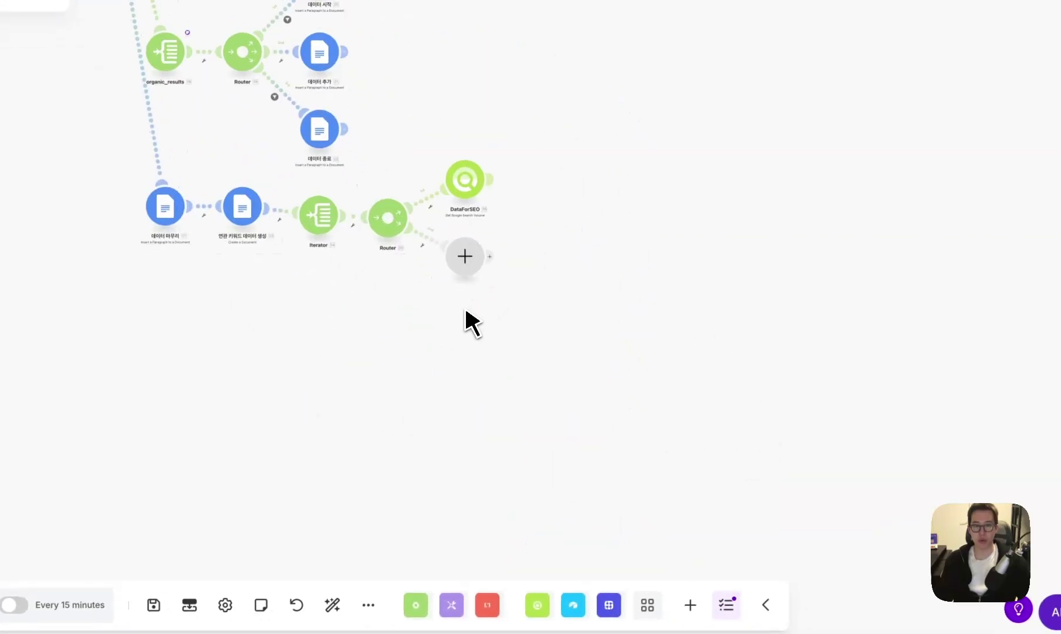
right_click(470, 198)
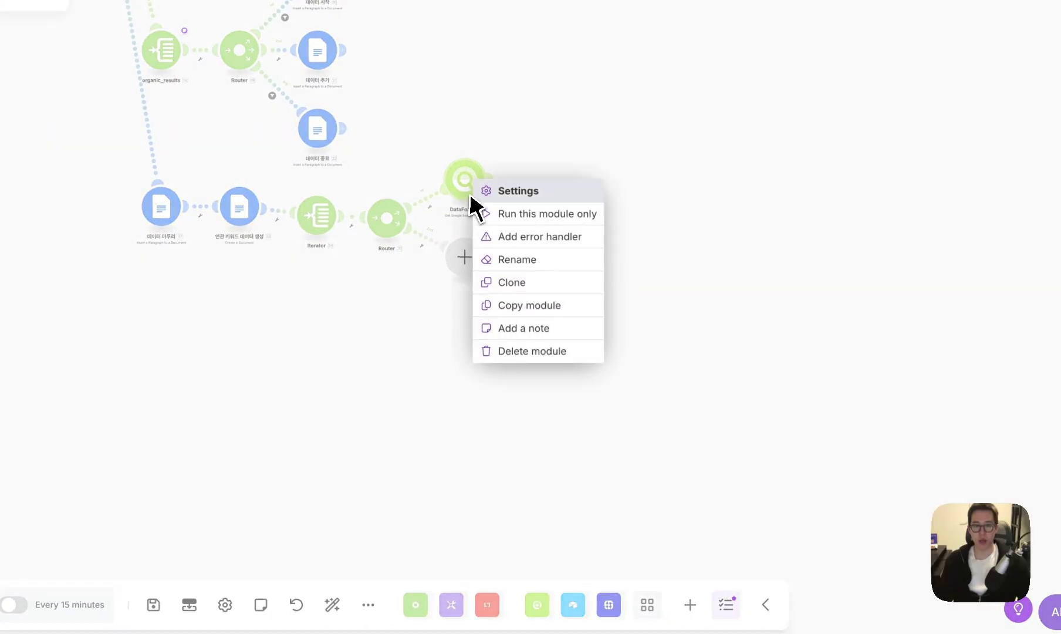
left_click(506, 301)
scroll(533, 298, "down", 6)
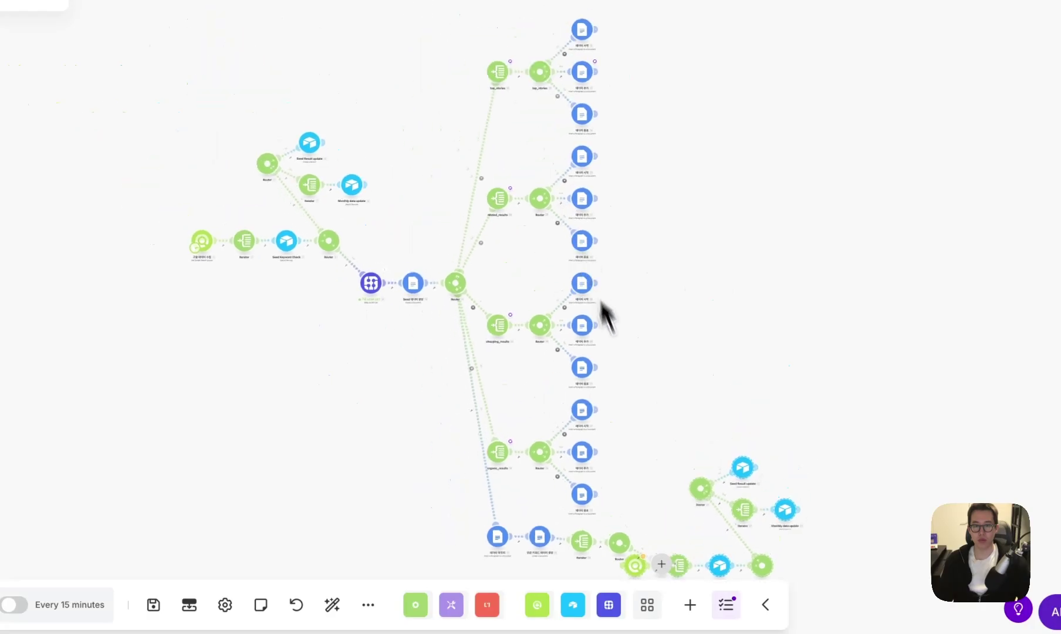
left_click_drag(676, 499, 744, 434)
scroll(694, 440, "up", 4)
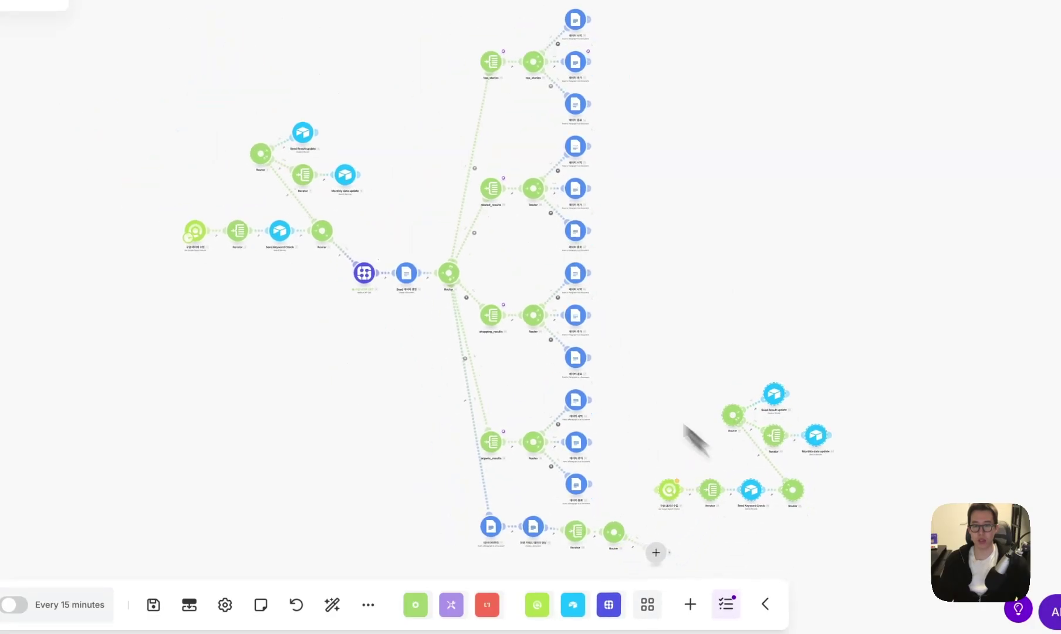
scroll(557, 398, "up", 2)
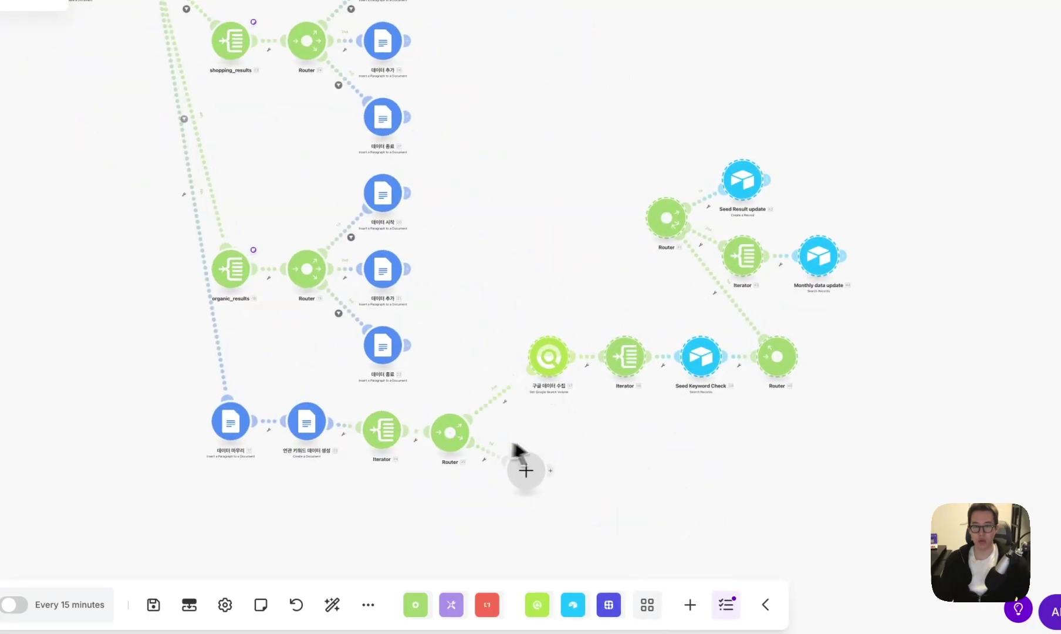
left_click(332, 605)
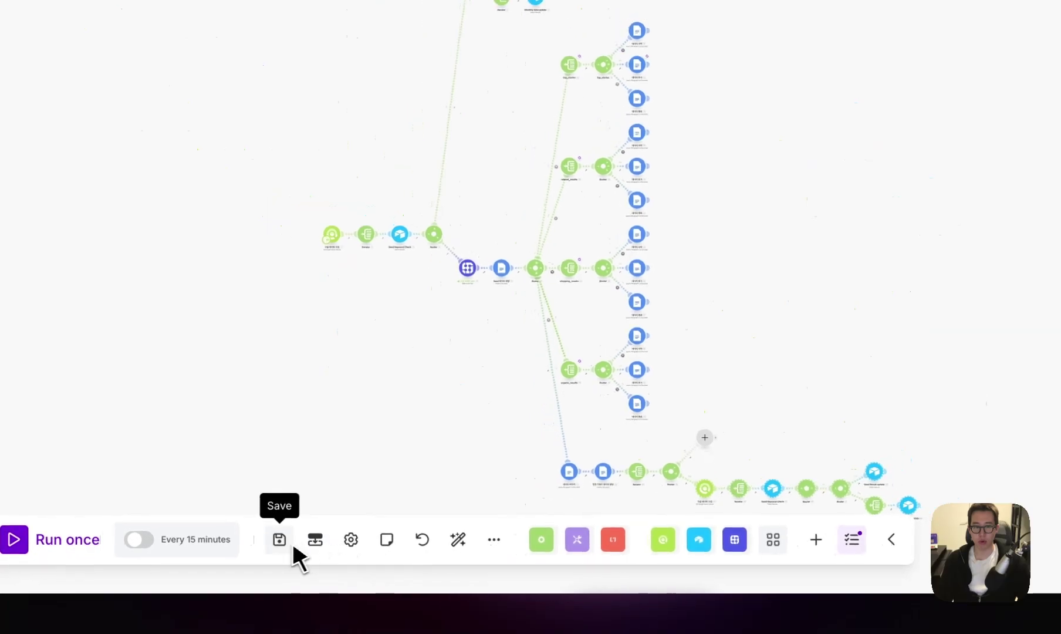
left_click(288, 545)
- Delete the leftover empty placeholder module and auto-align the layout again
left_click_drag(763, 411, 667, 273)
scroll(541, 429, "up", 5)
right_click(530, 169)
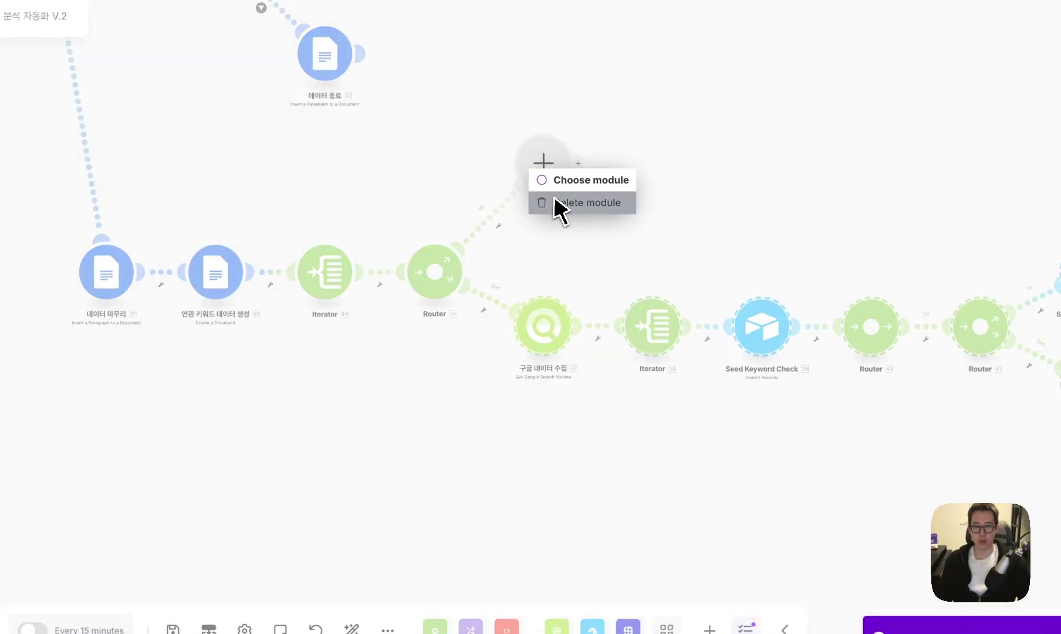
left_click(554, 202)
left_click(351, 628)
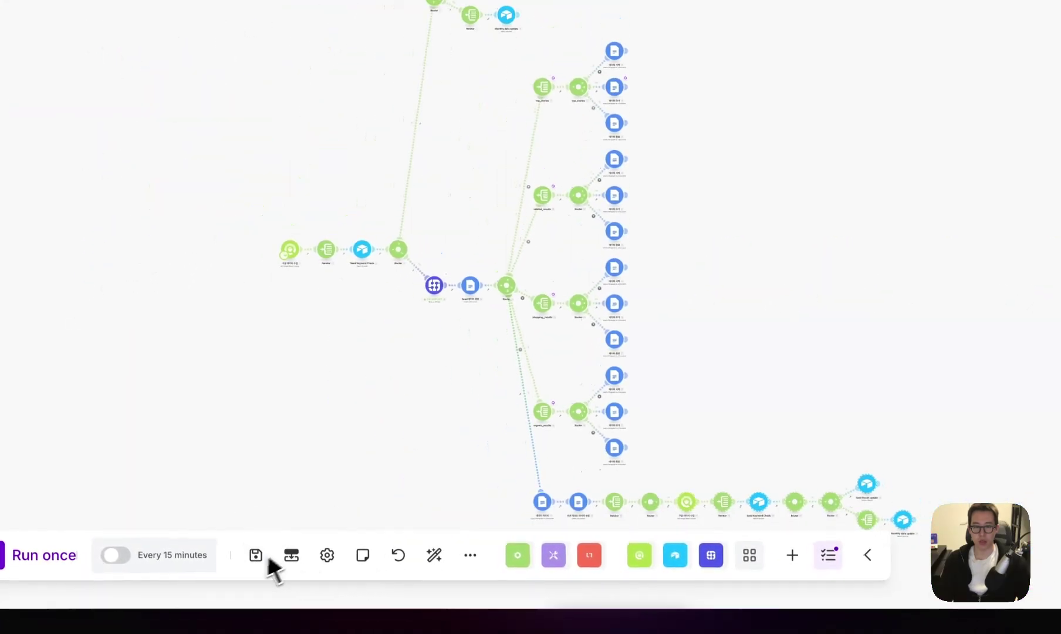
scroll(631, 378, "up", 5)
left_click(628, 366)
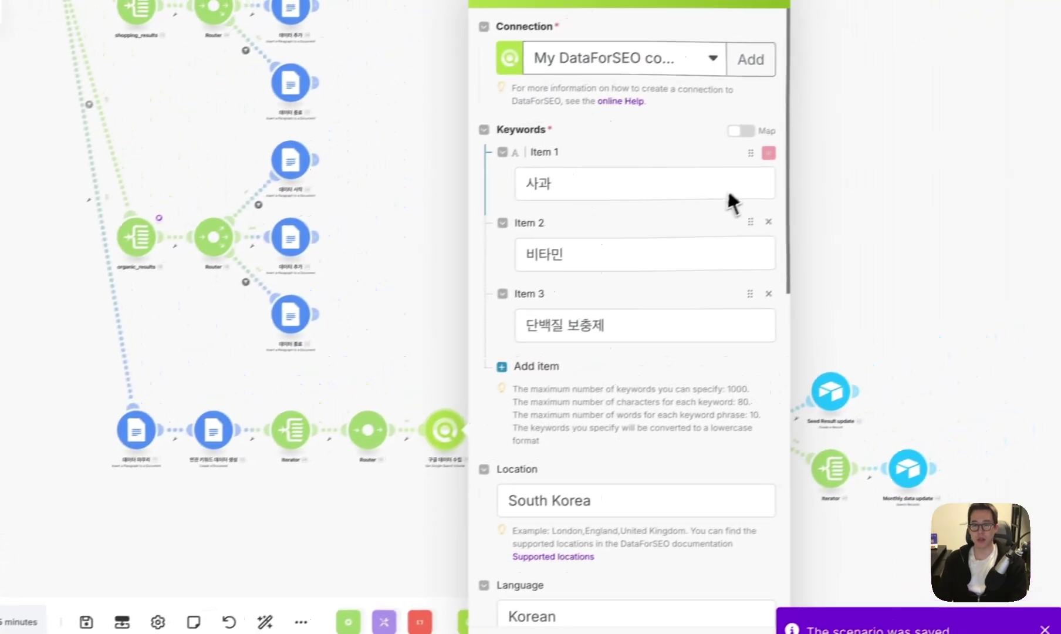
- Delete the 사과, 비타민 and 단백질 보충제 keyword items and map 34. query into a new Item 1
left_click(917, 92)
left_click(917, 93)
left_click(917, 93)
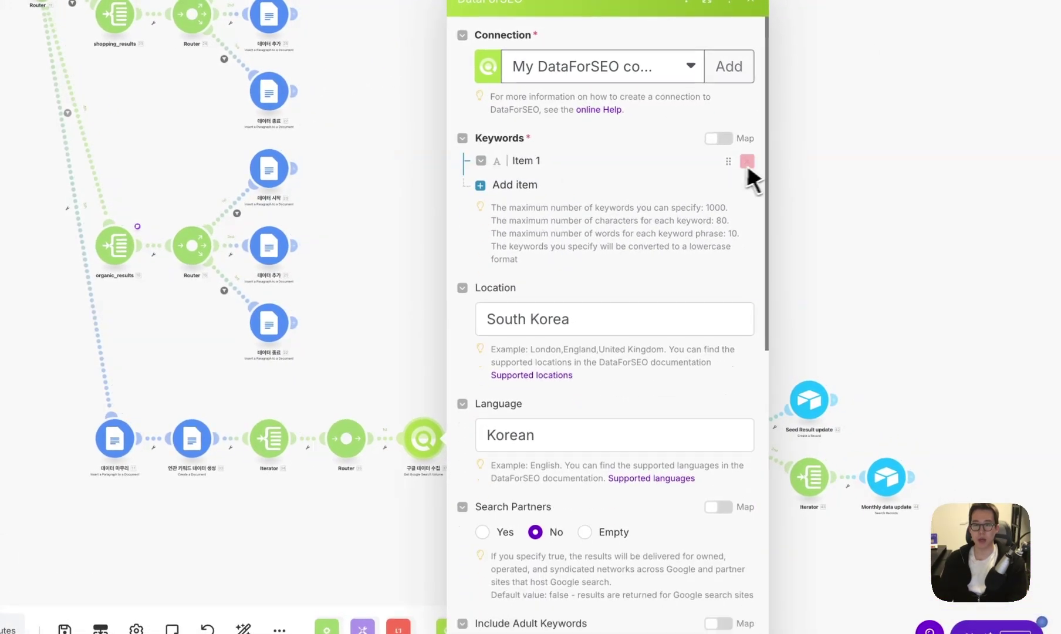
left_click(747, 164)
left_click(514, 162)
left_click(551, 196)
scroll(784, 458, "down", 10)
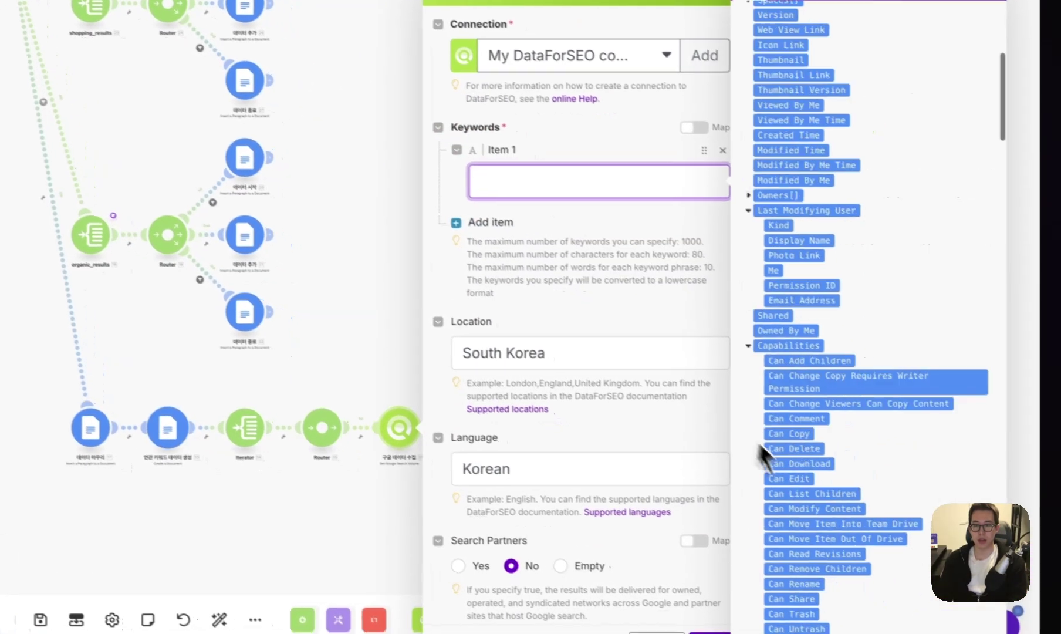
scroll(834, 528, "up", 10)
left_click(773, 205)
left_click(610, 297)
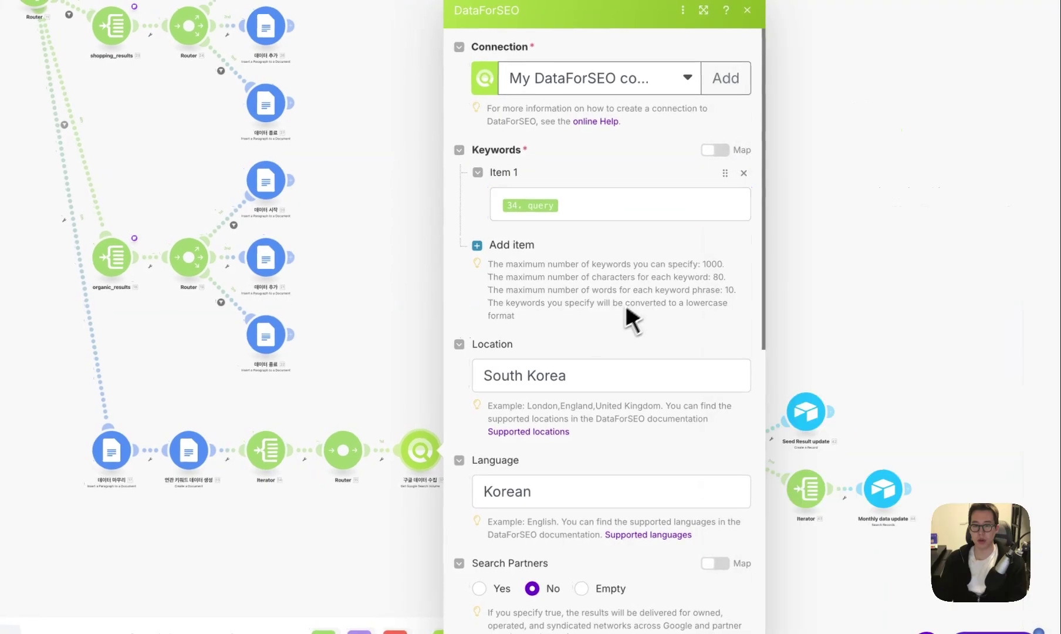
- Check the Location and Date From values and save the search-volume module
scroll(627, 311, "down", 9)
scroll(595, 308, "up", 5)
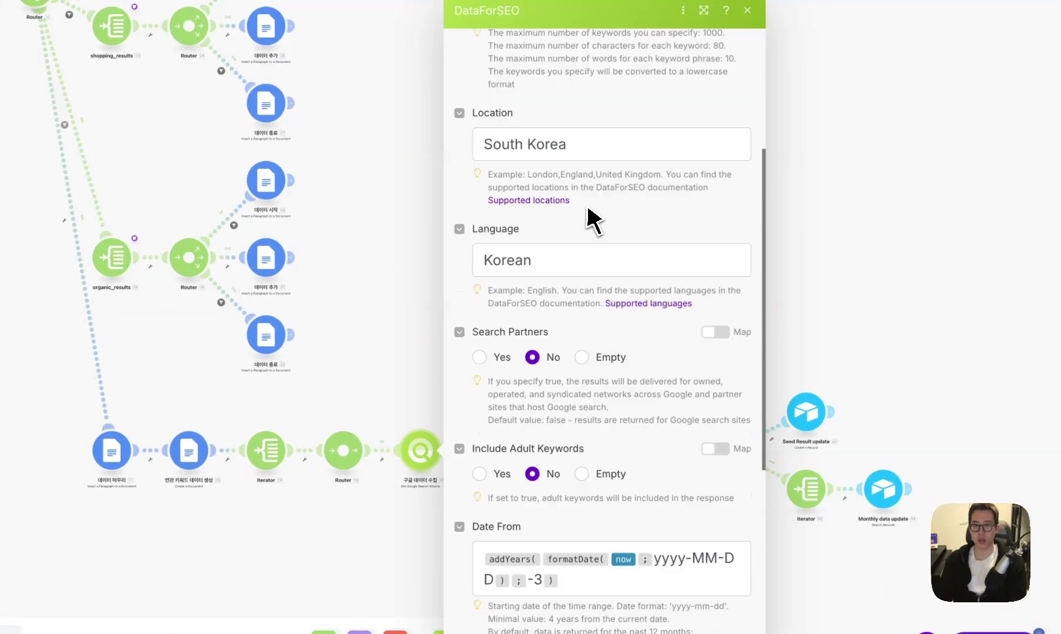
left_click(558, 157)
scroll(557, 234, "down", 5)
left_click(505, 225)
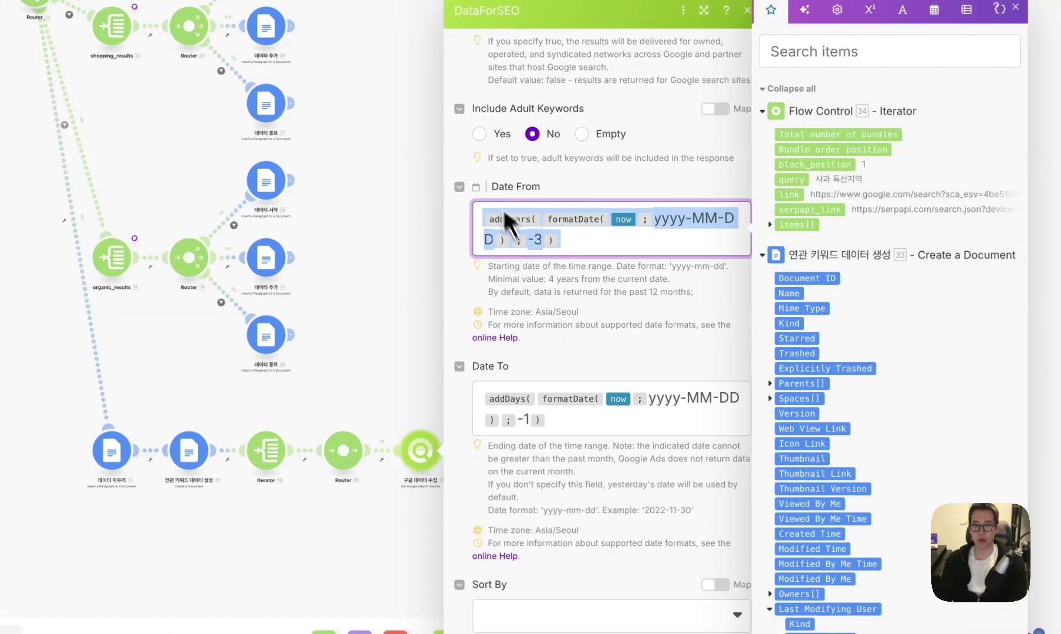
left_click(774, 615)
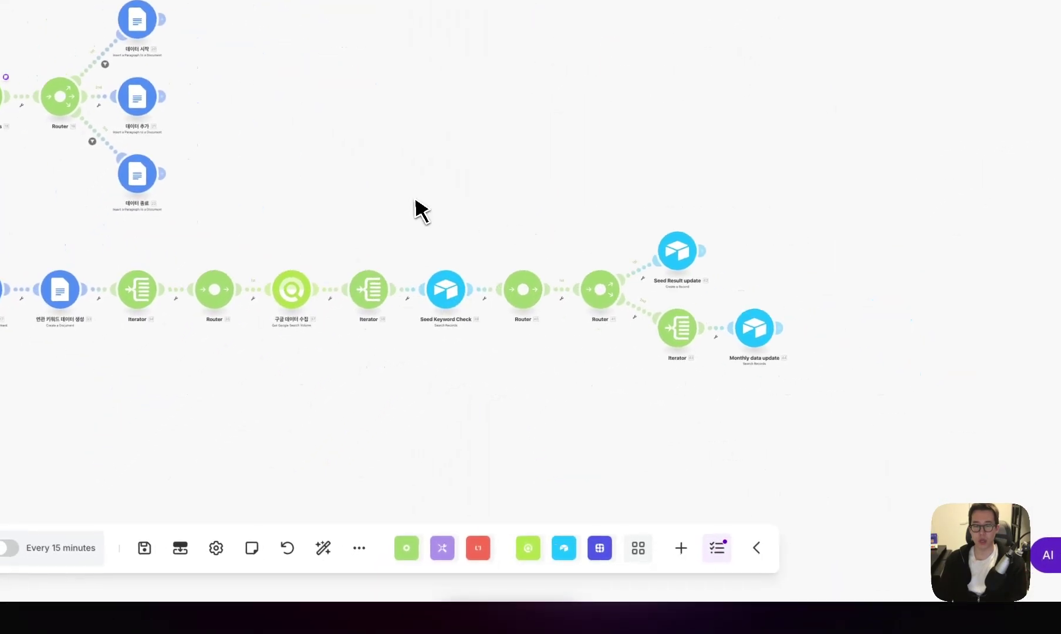
- Delete the Seed Keyword Check module after the Iterator
scroll(414, 272, "up", 3)
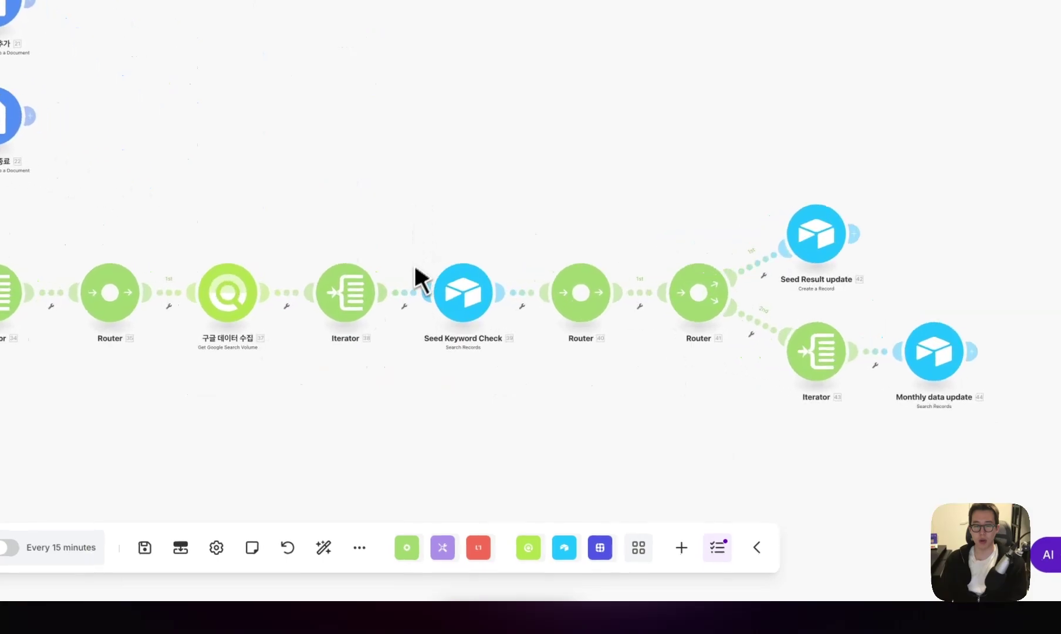
left_click(372, 303)
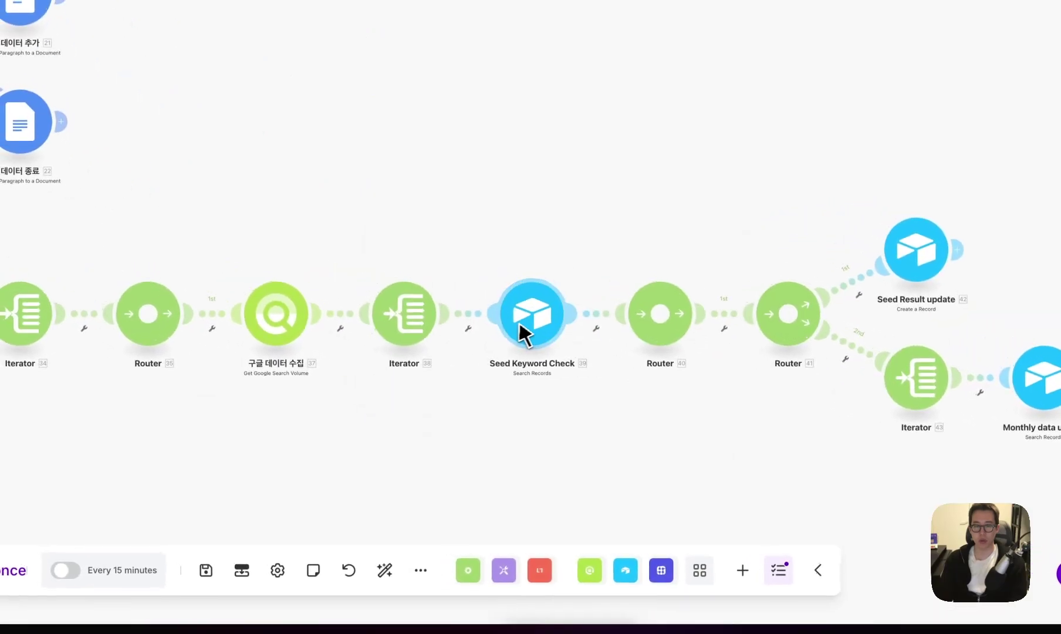
left_click(506, 315)
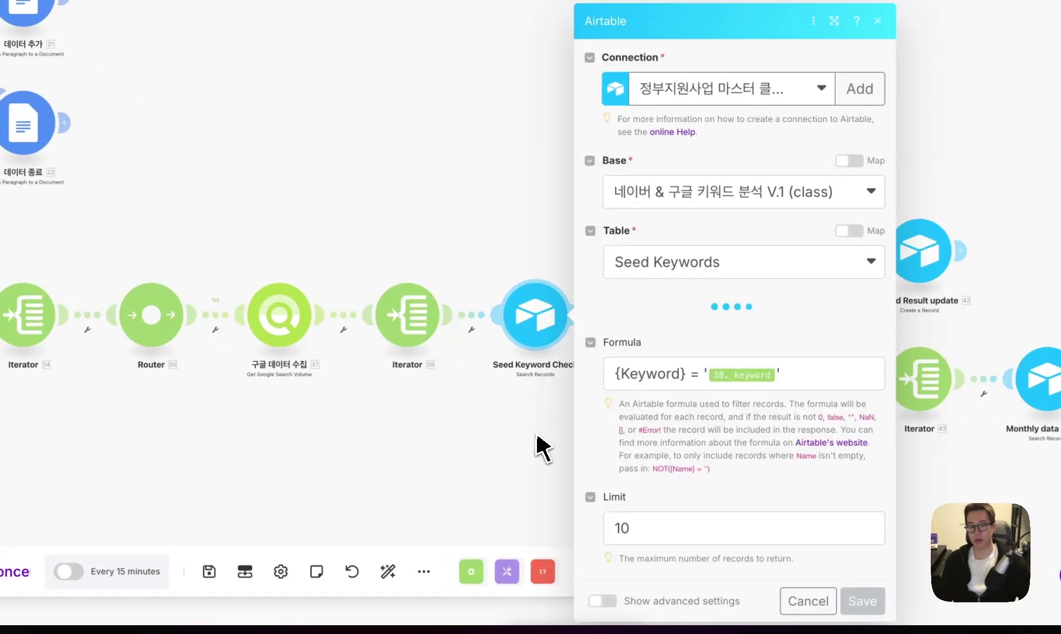
left_click(505, 399)
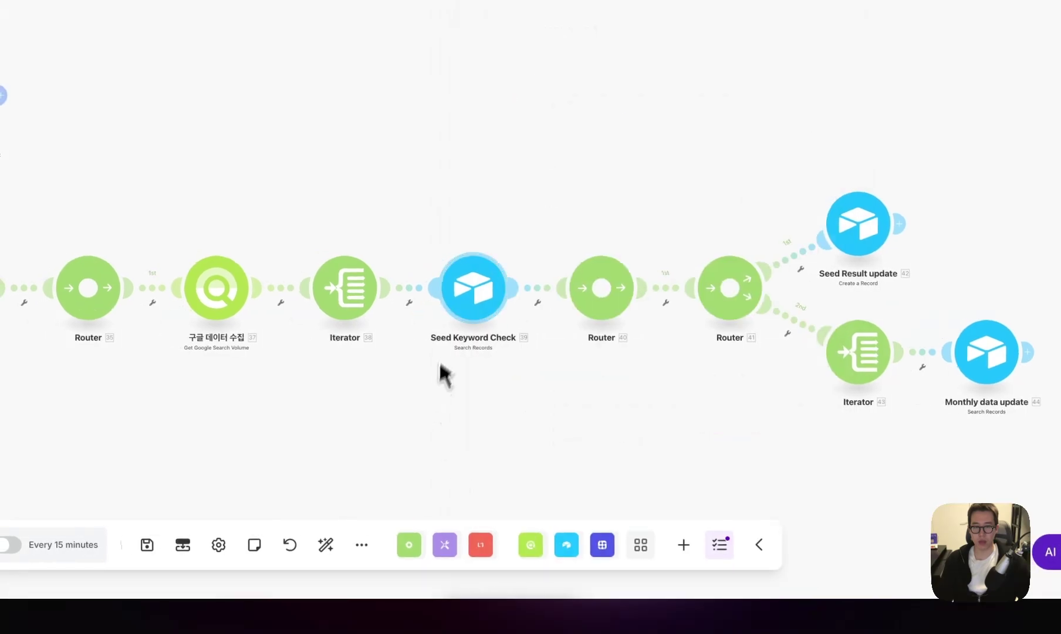
right_click(472, 290)
left_click(528, 463)
left_click(736, 328)
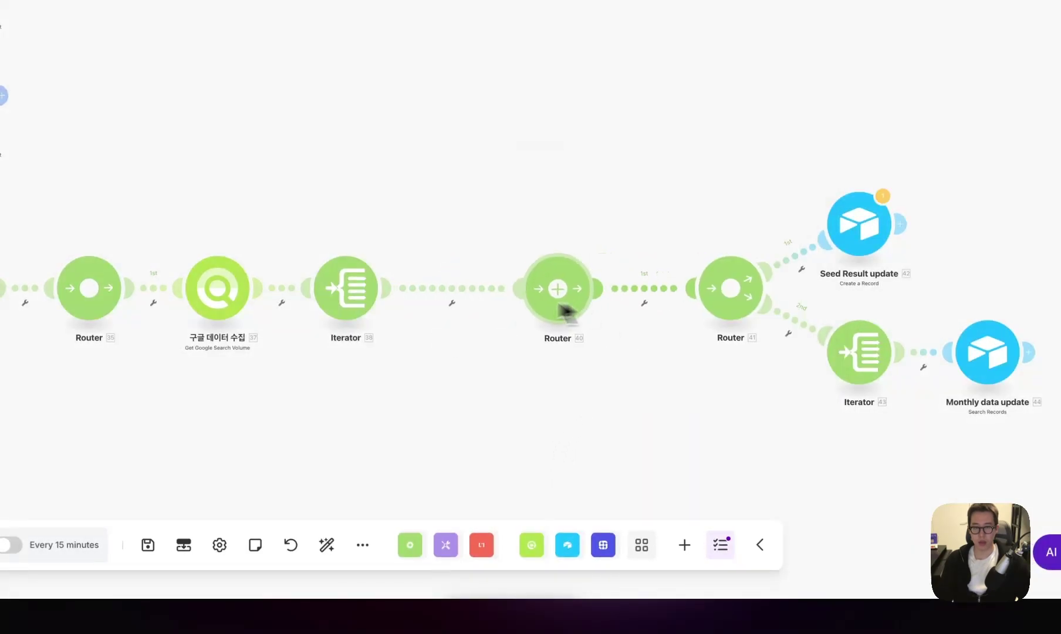
- Delete Router 40, link Iterator 38 to Router 41, auto-align and save the scenario
left_click_drag(559, 305, 473, 305)
right_click(463, 302)
left_click(510, 407)
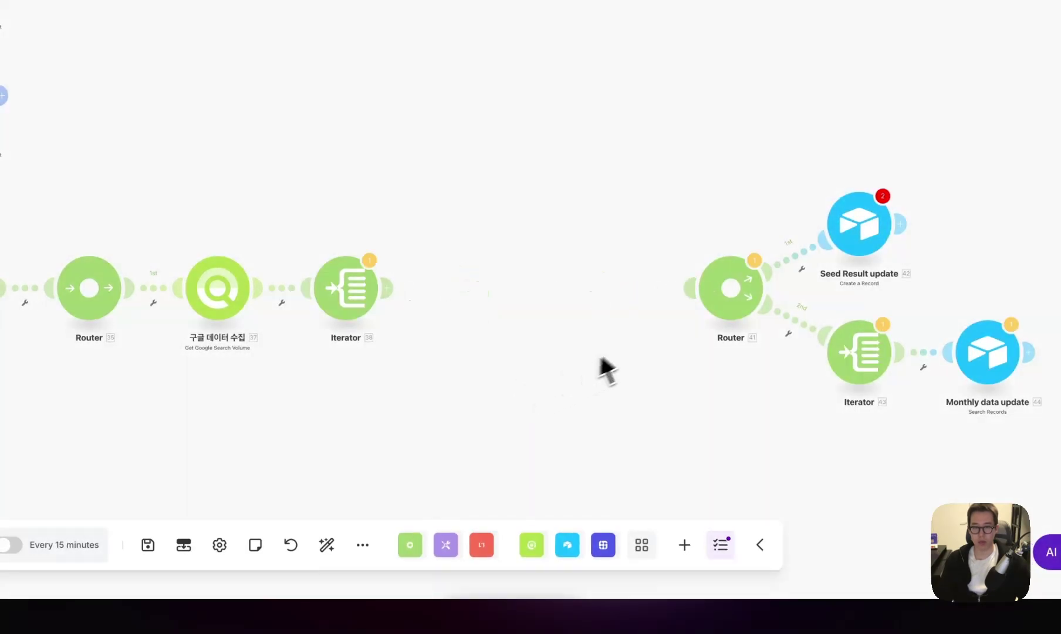
left_click_drag(692, 287, 369, 309)
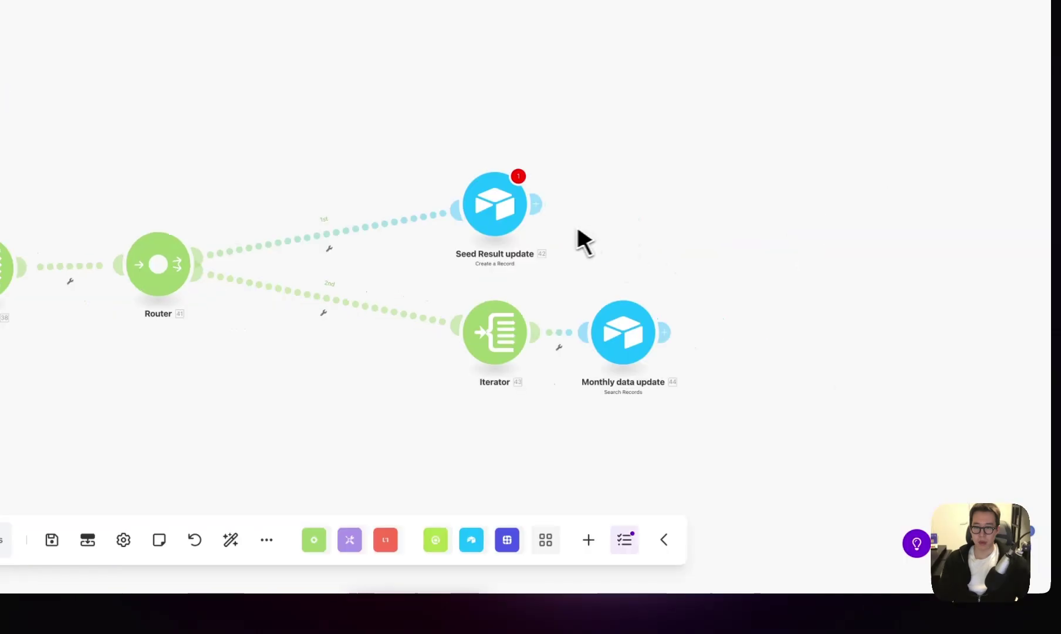
left_click(326, 544)
left_click(261, 540)
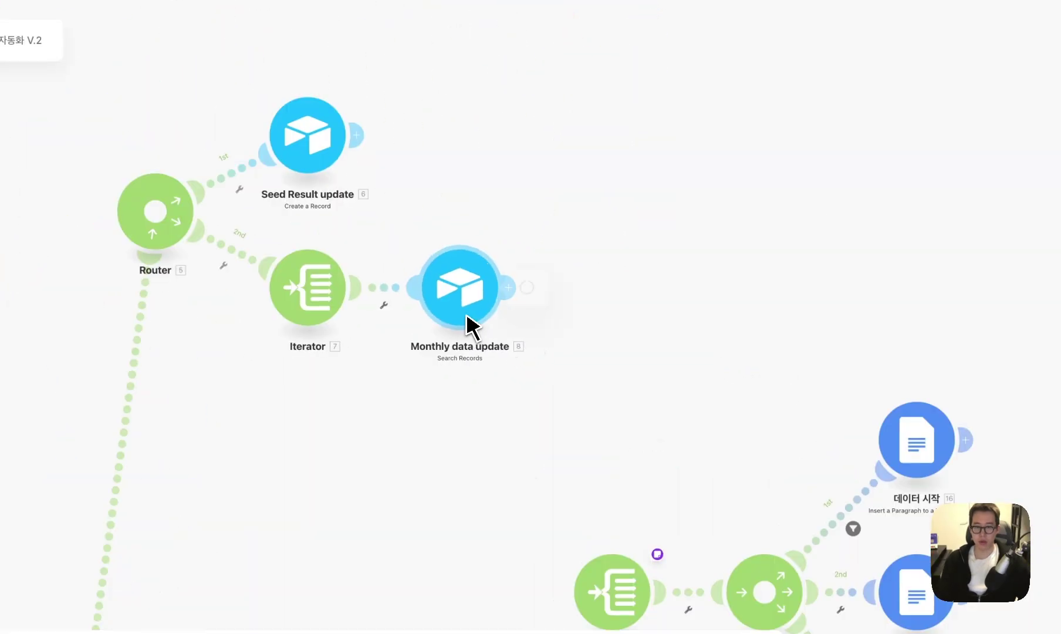
- Add an Airtable 'Create a Record' module after Monthly data update
left_click(468, 318)
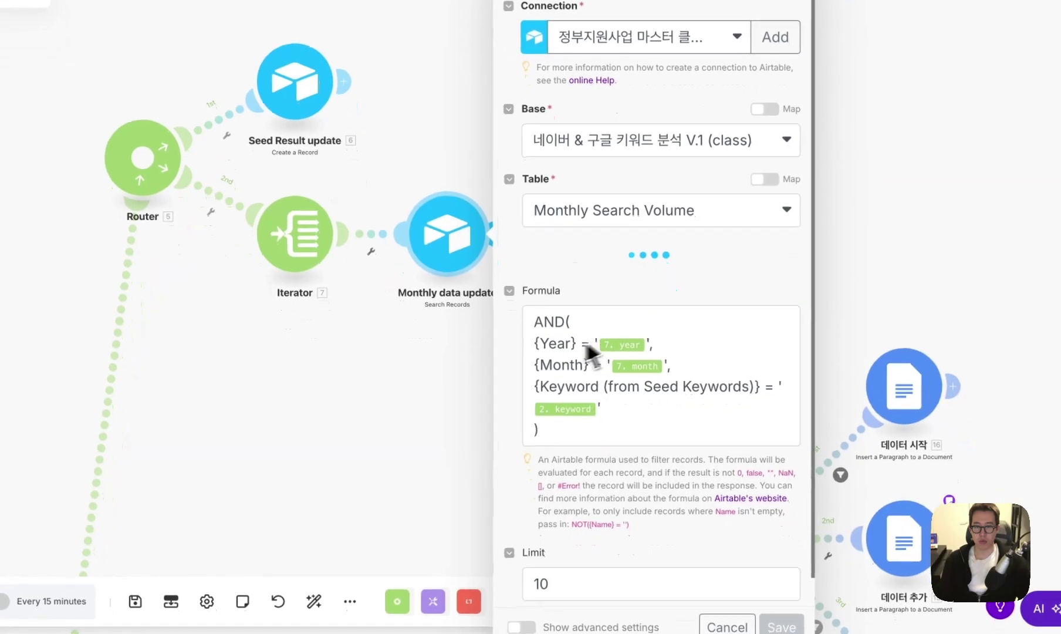
left_click(472, 379)
left_click(497, 232)
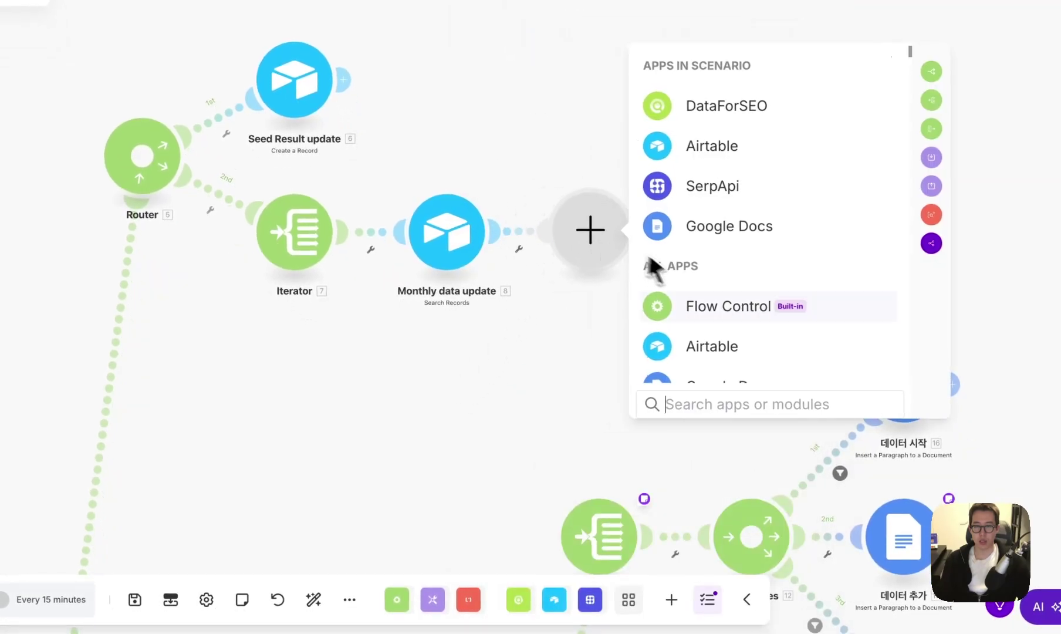
left_click(707, 342)
scroll(774, 335, "down", 3)
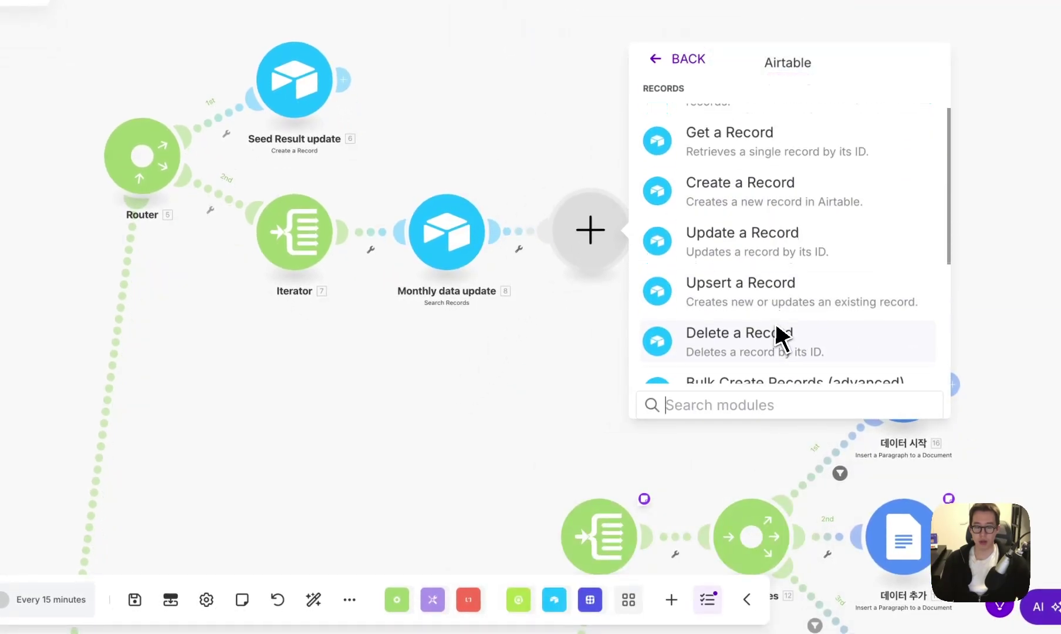
scroll(757, 369, "up", 3)
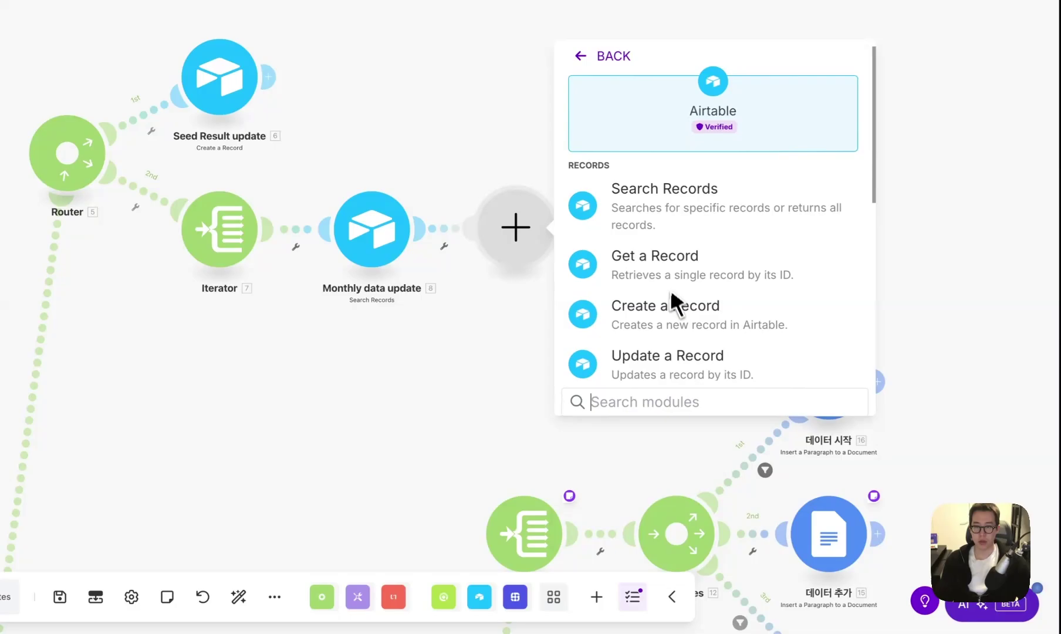
left_click(673, 296)
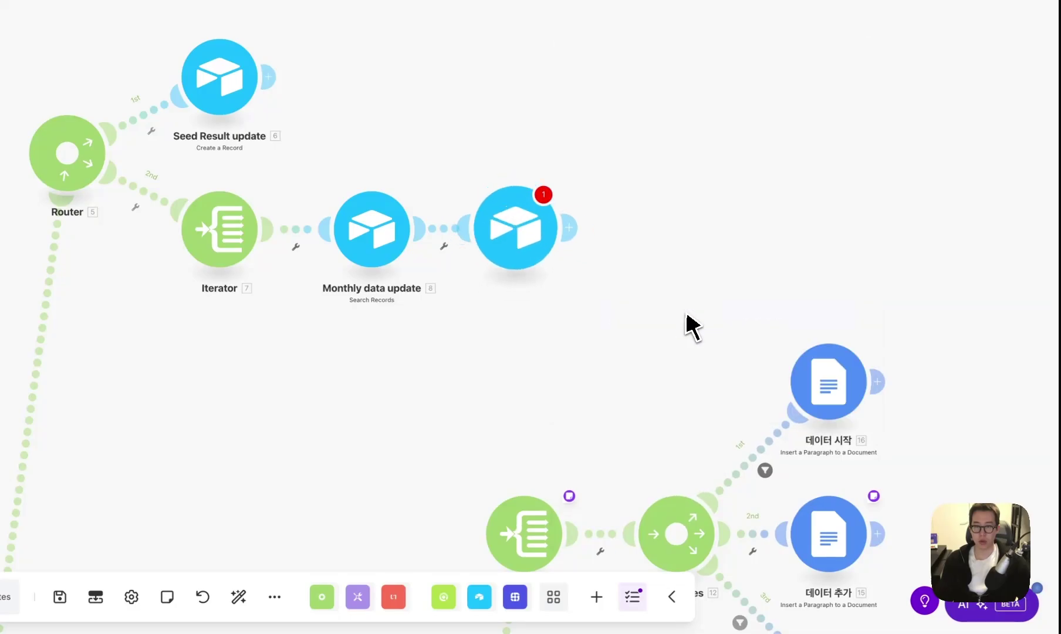
- Add a filter 'Total number of bundles = 0' labelled 중복 방지 before the new module
left_click(461, 227)
left_click(543, 221)
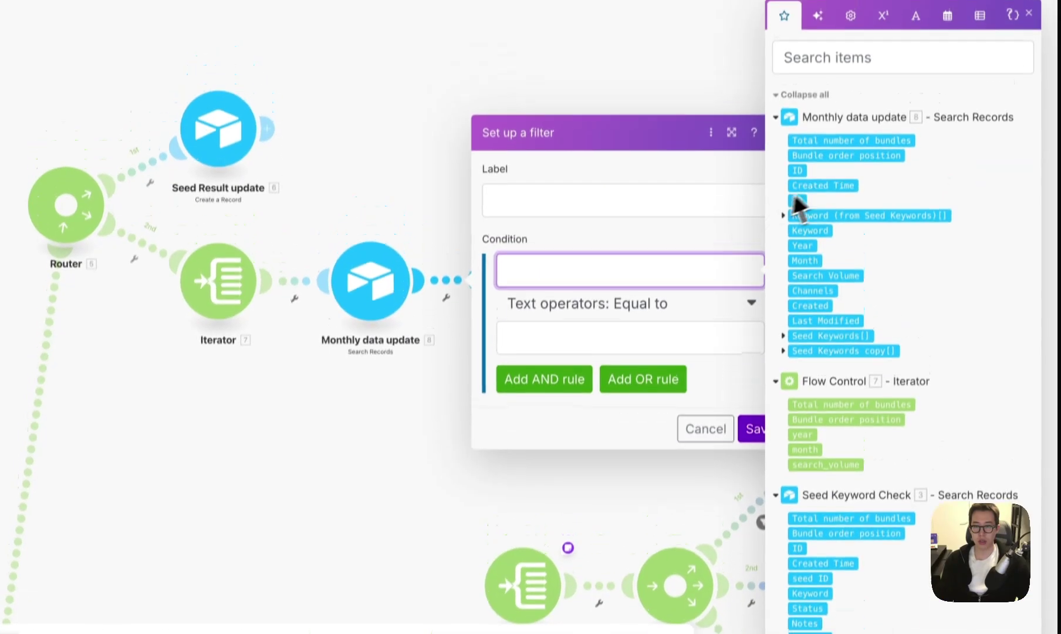
left_click(851, 140)
left_click(617, 345)
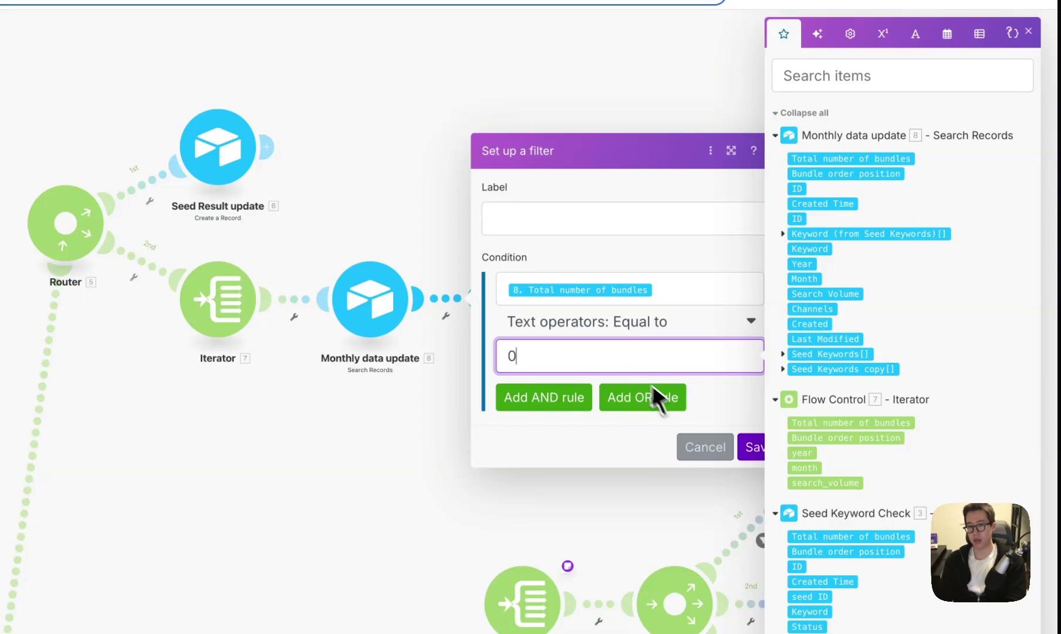
left_click(751, 447)
left_click(445, 316)
left_click(554, 228)
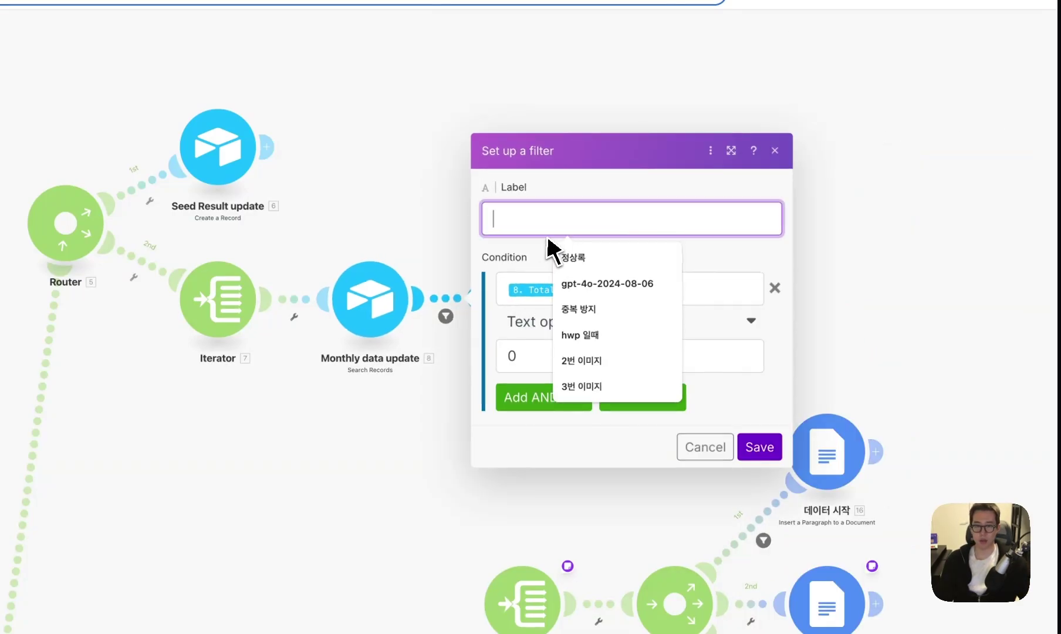
type("중ㅂ복 방지")
key("Return")
- Choose the Monthly Search Volume table and map the keyword into Keyword, then begin Year
left_click(537, 320)
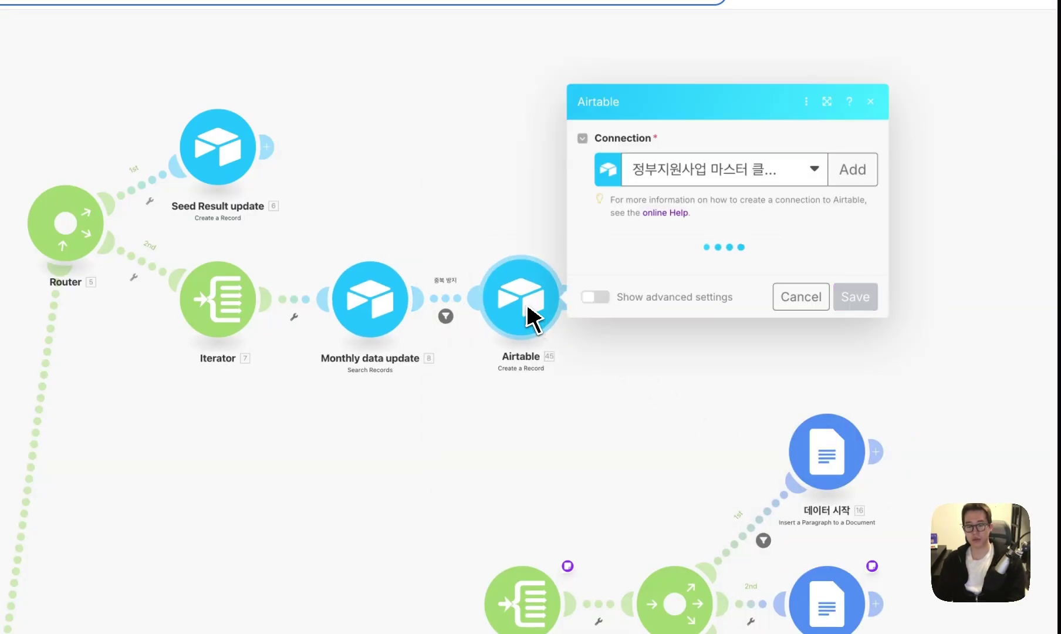
left_click(655, 243)
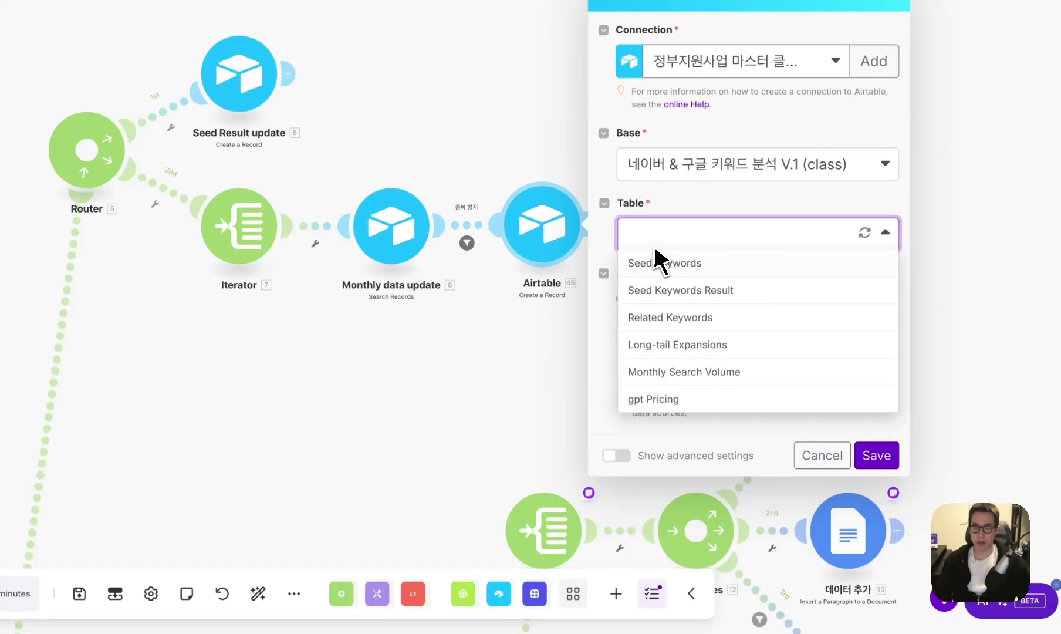
left_click(690, 368)
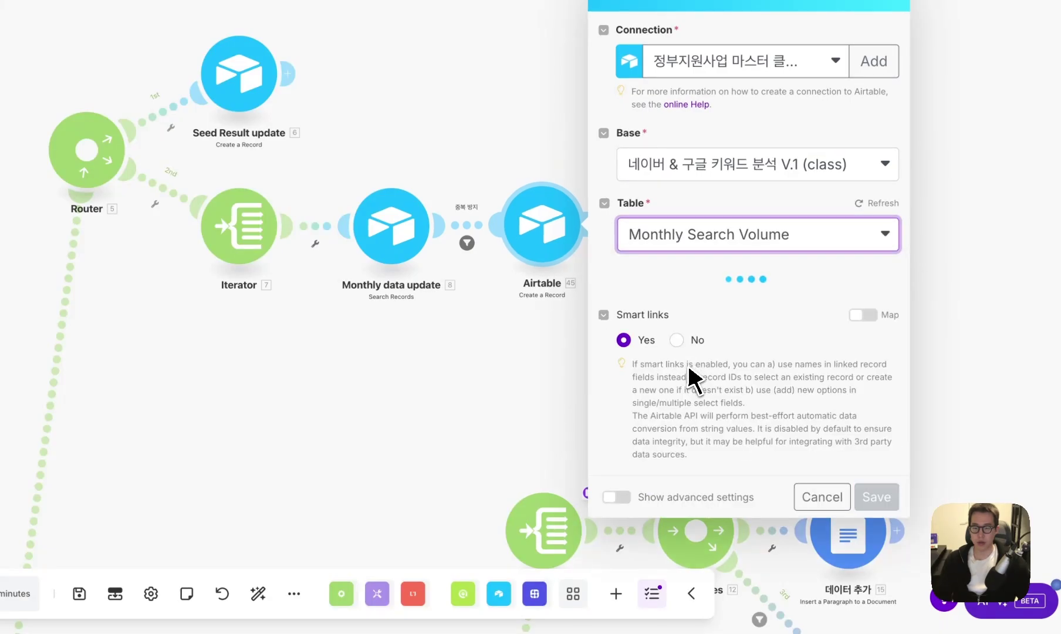
left_click(731, 293)
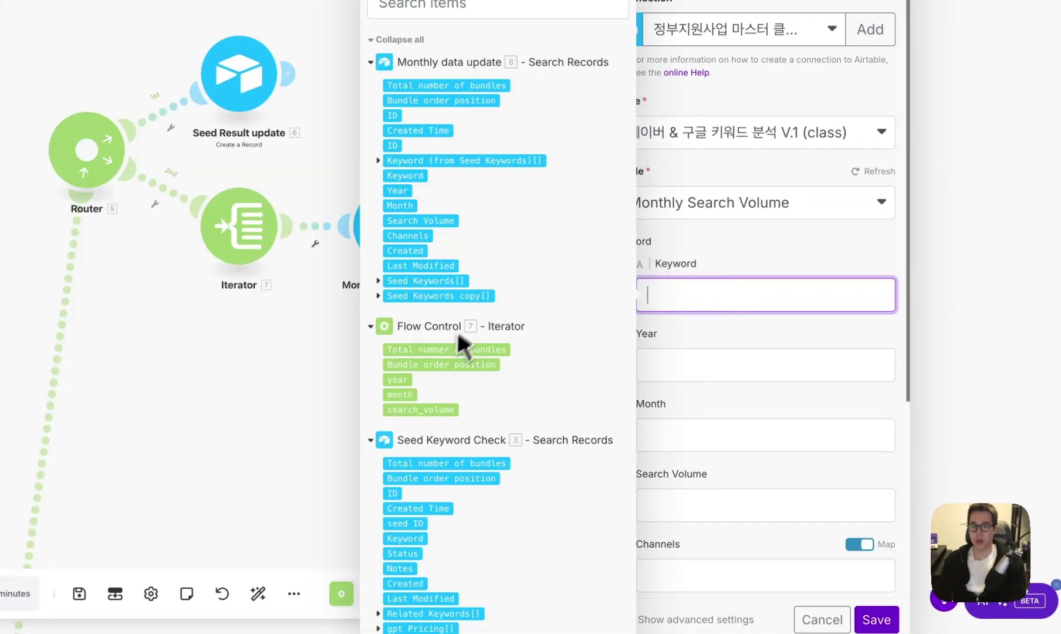
scroll(473, 460, "down", 5)
left_click(405, 404)
left_click(746, 369)
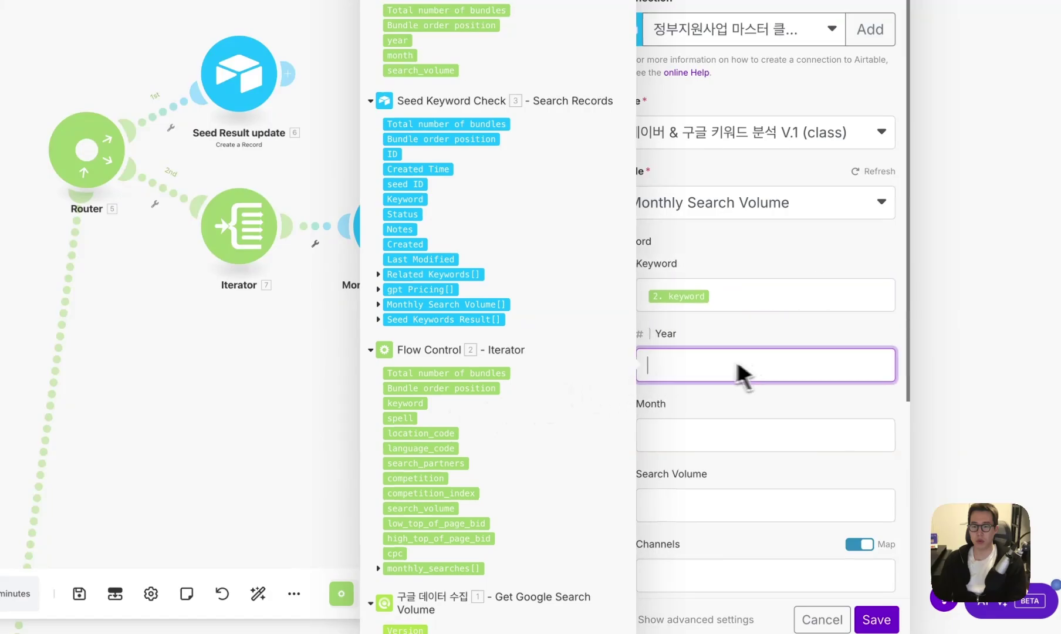
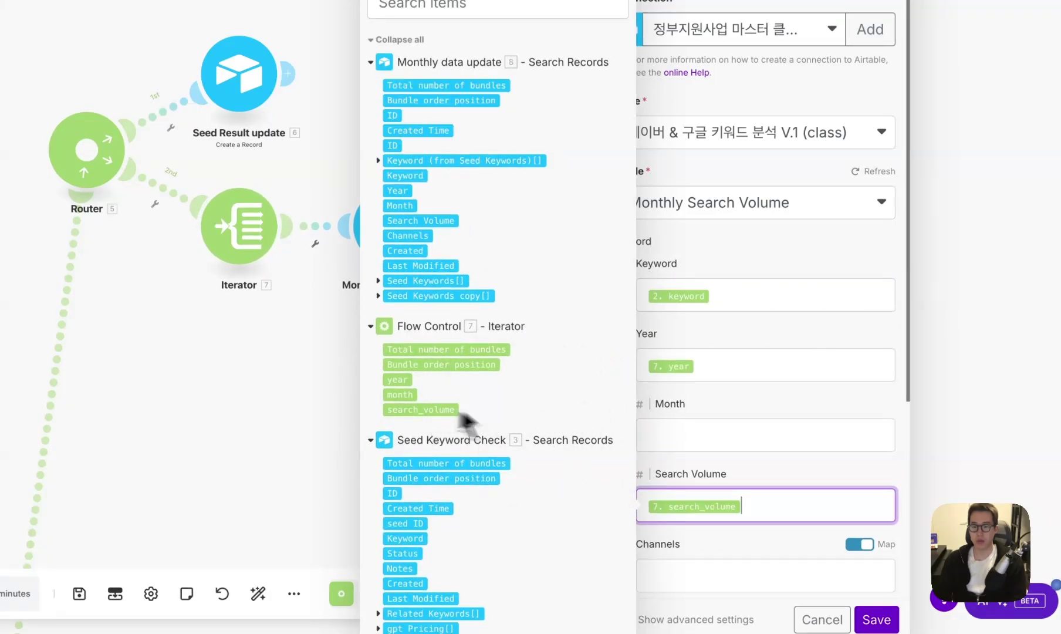
- Map the iterator's month into Month and set Channels to Google
left_click(696, 439)
left_click(412, 396)
left_click(682, 405)
scroll(747, 425, "down", 3)
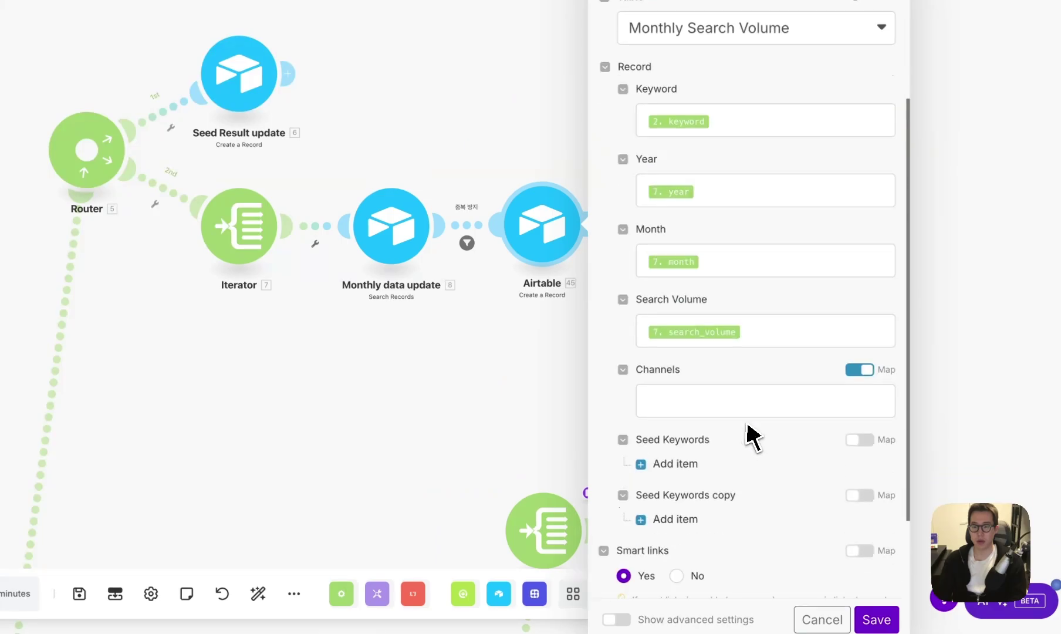
left_click(782, 405)
left_click(694, 454)
- Add a Seed Keywords record entry and save the Monthly Search Volume record module
scroll(640, 464, "down", 2)
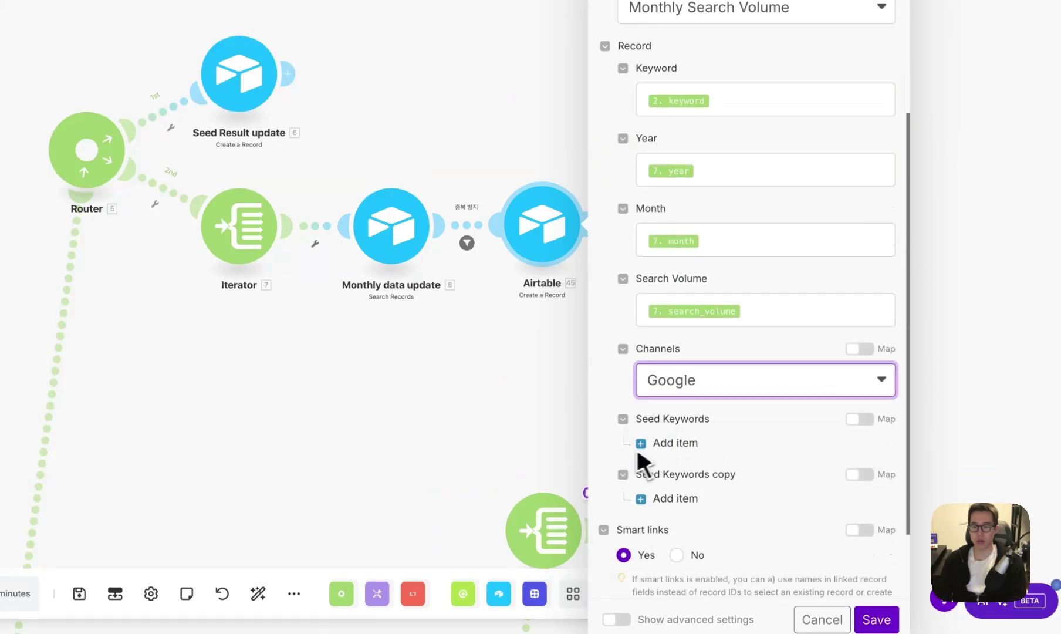
left_click(669, 351)
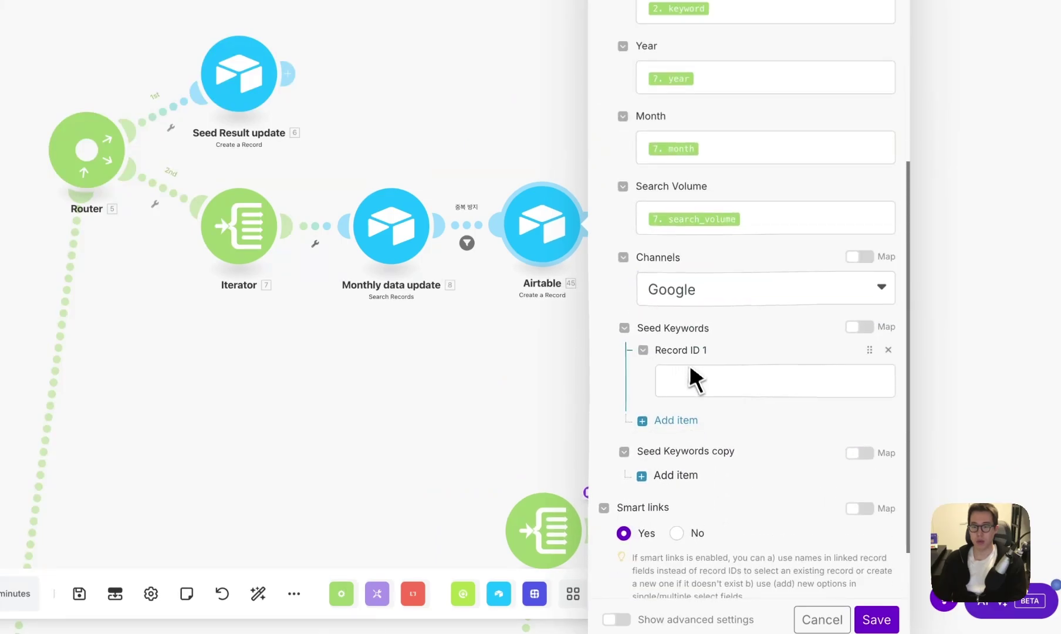
left_click(689, 377)
scroll(469, 418, "down", 2)
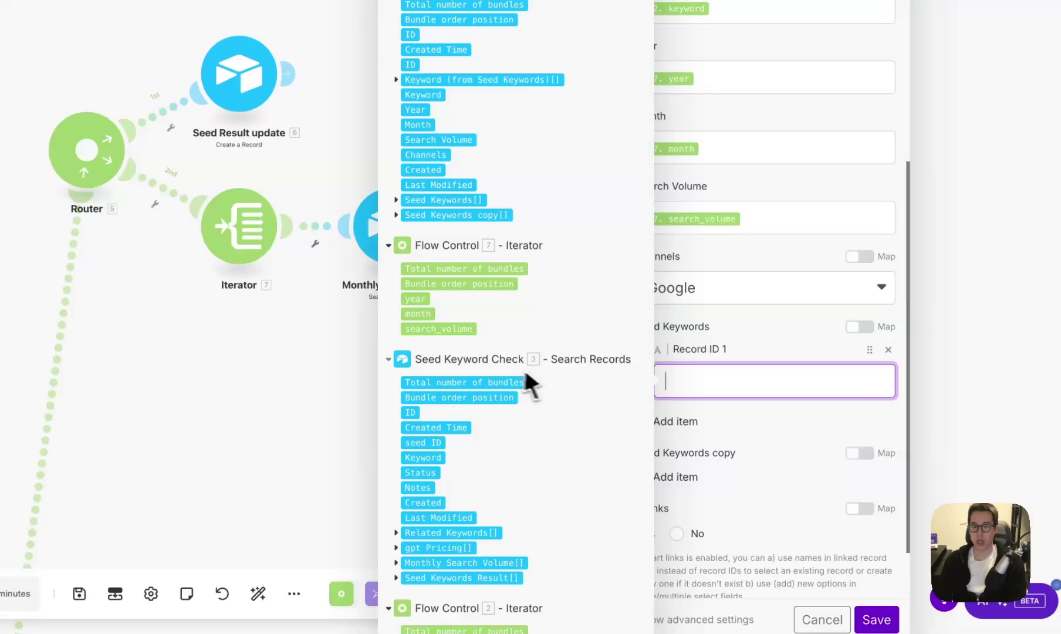
scroll(522, 382, "down", 9)
scroll(450, 371, "up", 7)
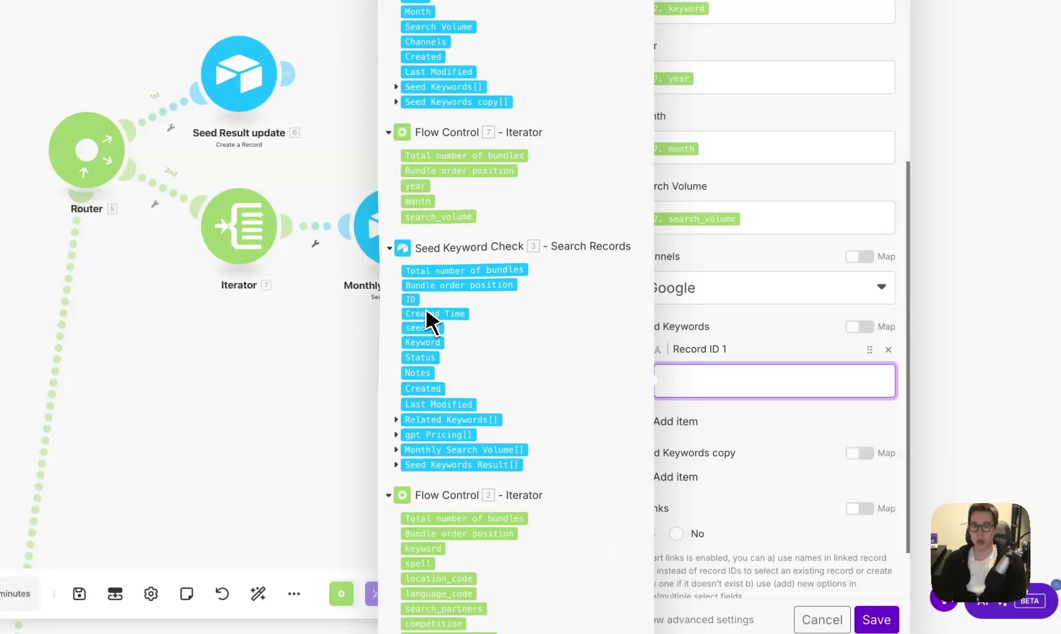
left_click(790, 408)
left_click(876, 619)
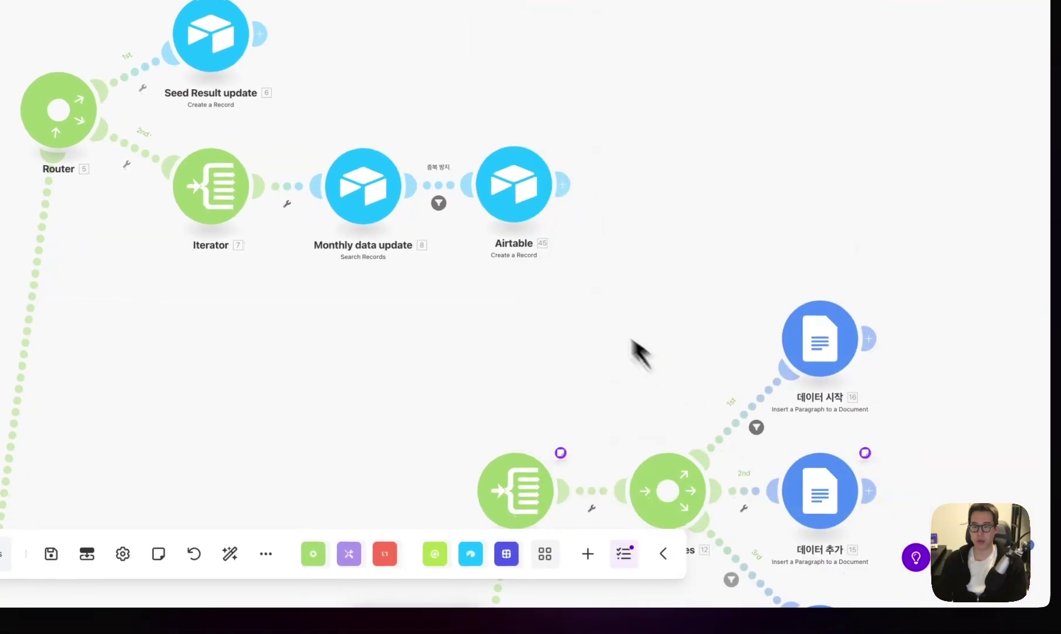
- Rename the modules to 'Monthly data update' and 'Monthly data 중복 확인'
right_click(548, 241)
left_click(615, 324)
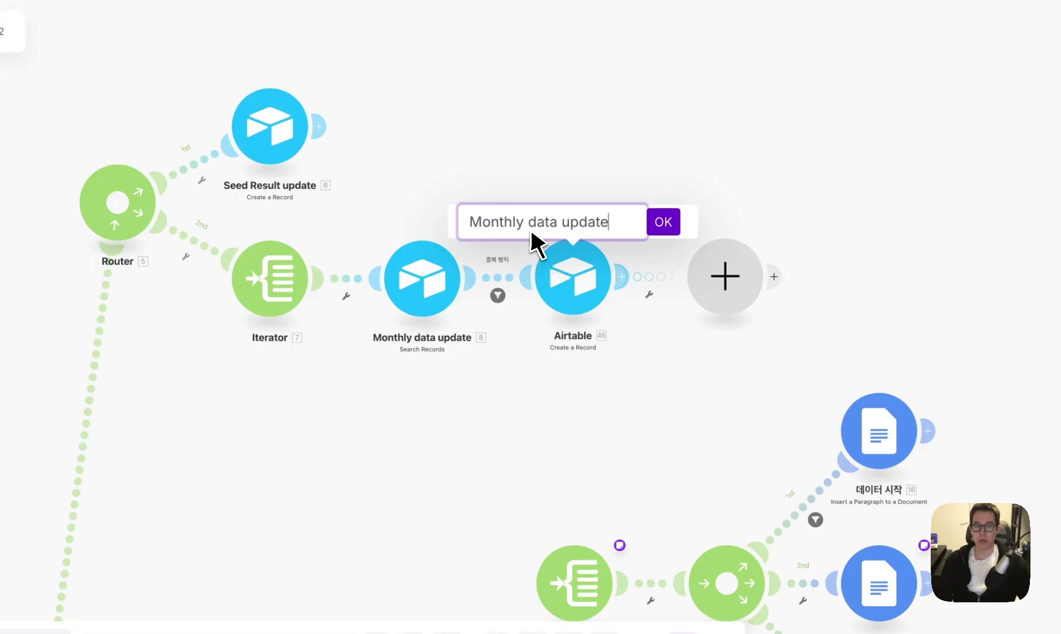
left_click(662, 223)
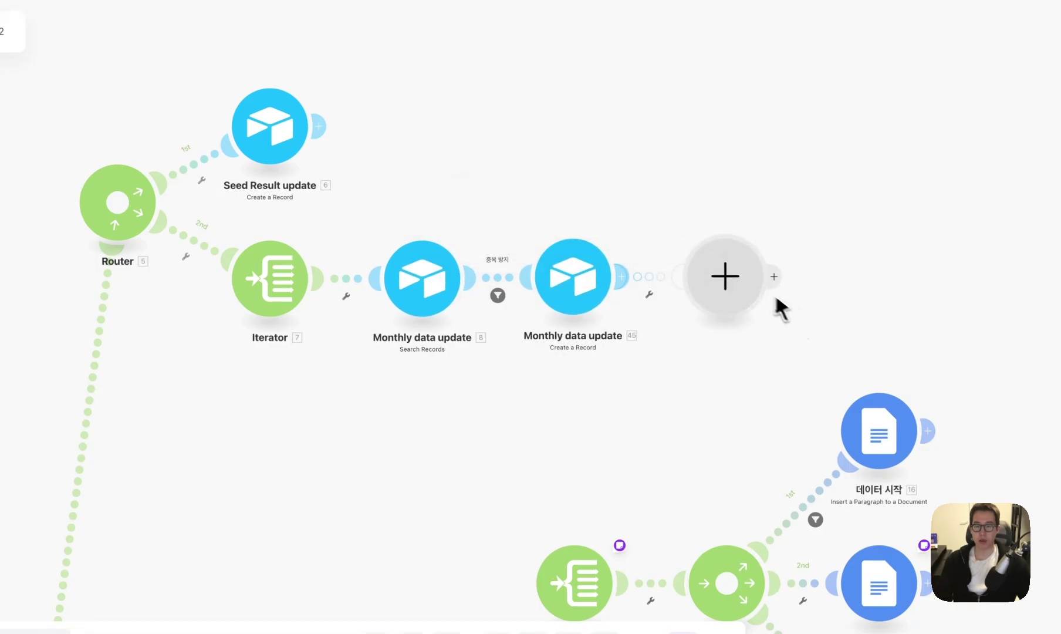
right_click(433, 281)
left_click(478, 361)
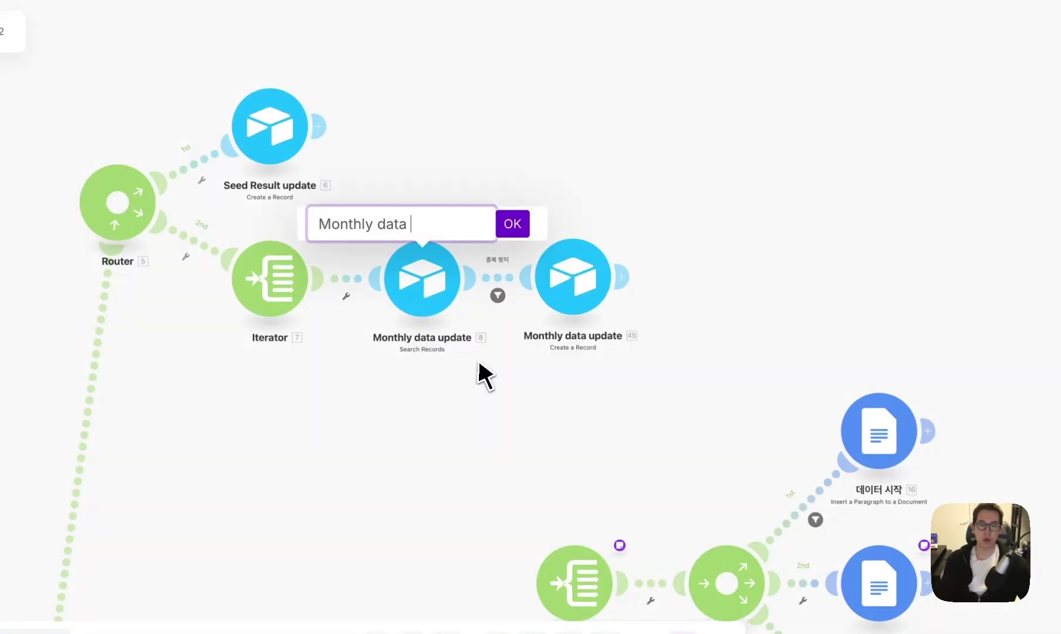
type("중복 확인")
key("Return")
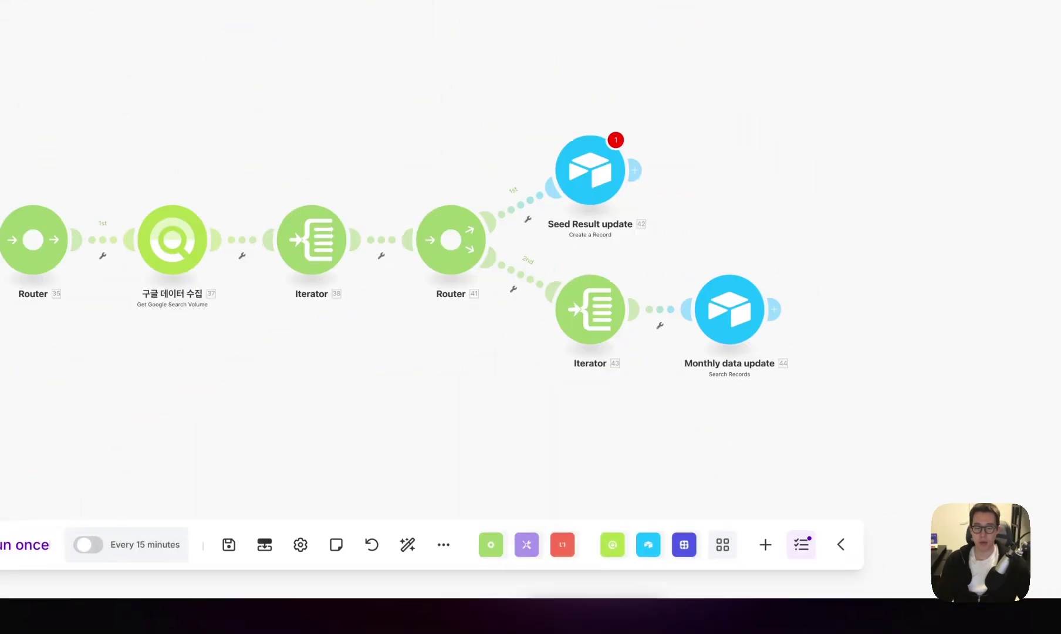
- Point Seed Result update at Related Keywords, map query and add a Parent Keyword entry
left_click(604, 180)
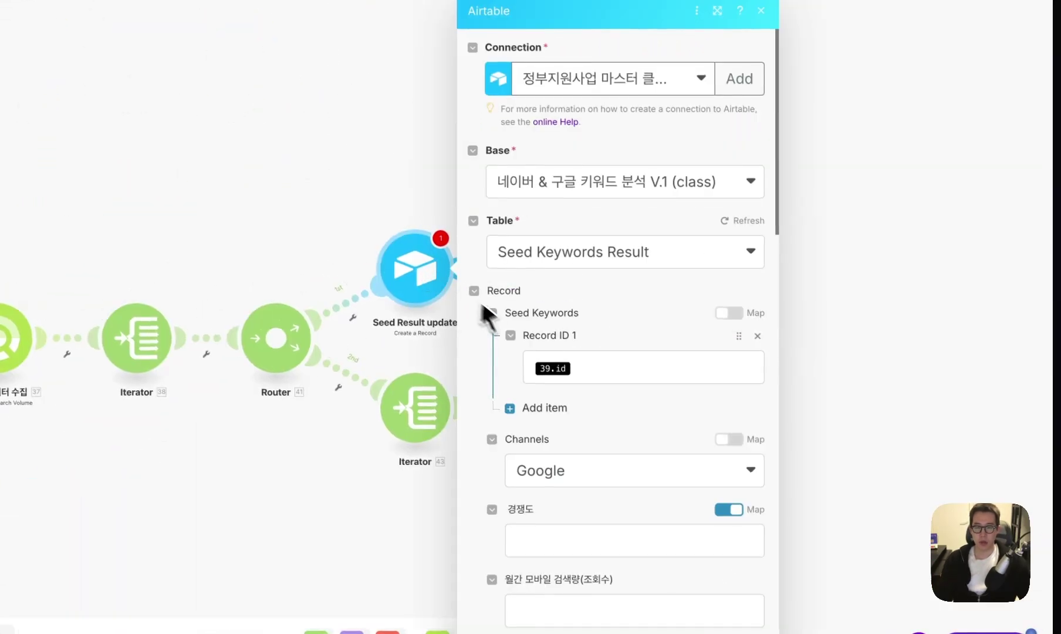
left_click(564, 264)
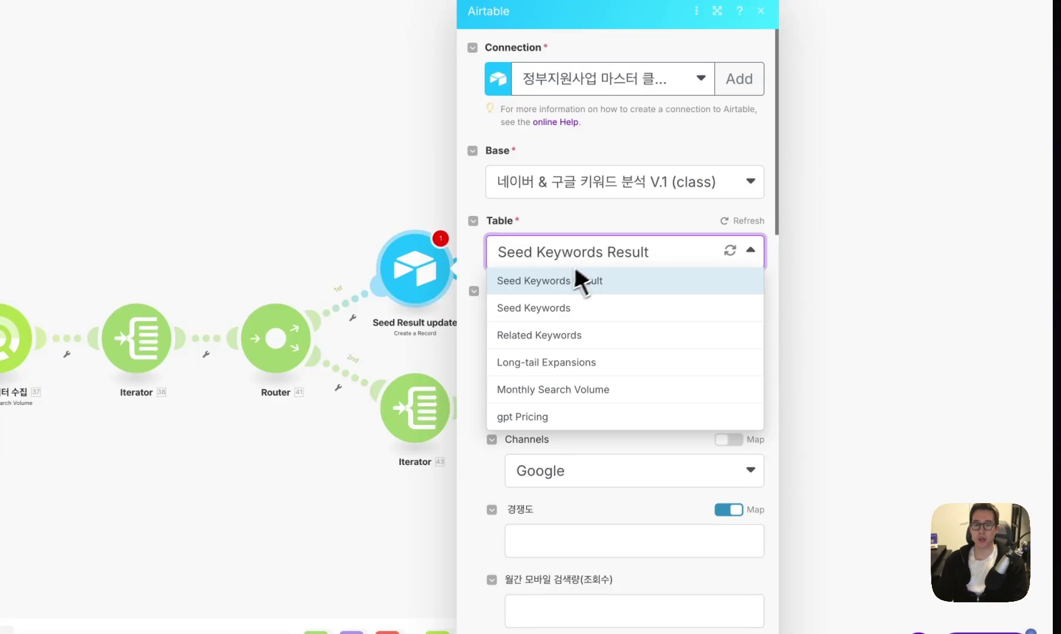
left_click(546, 335)
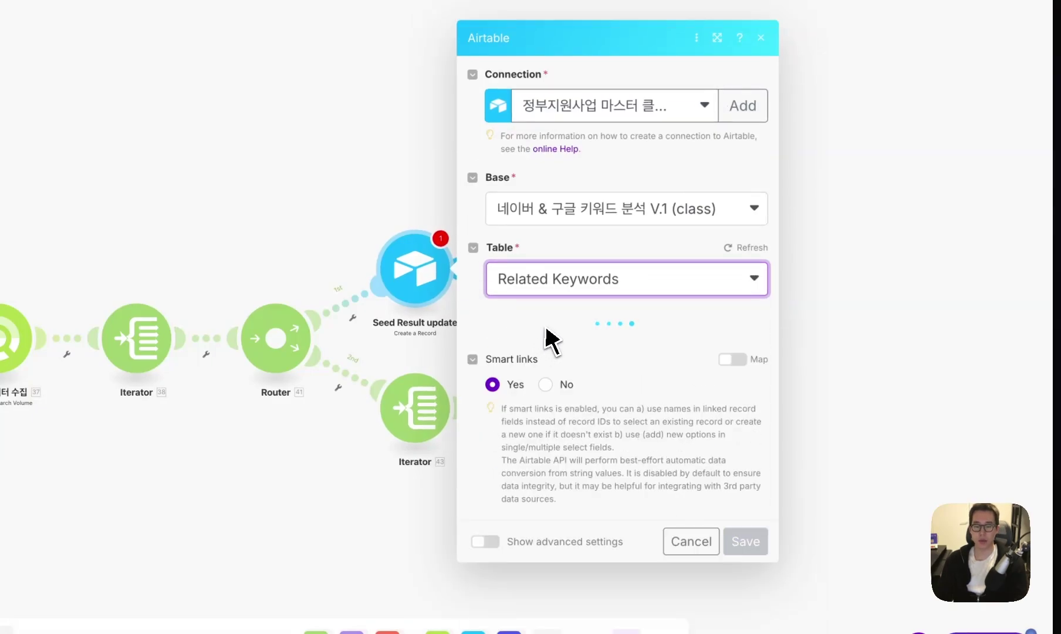
left_click(574, 340)
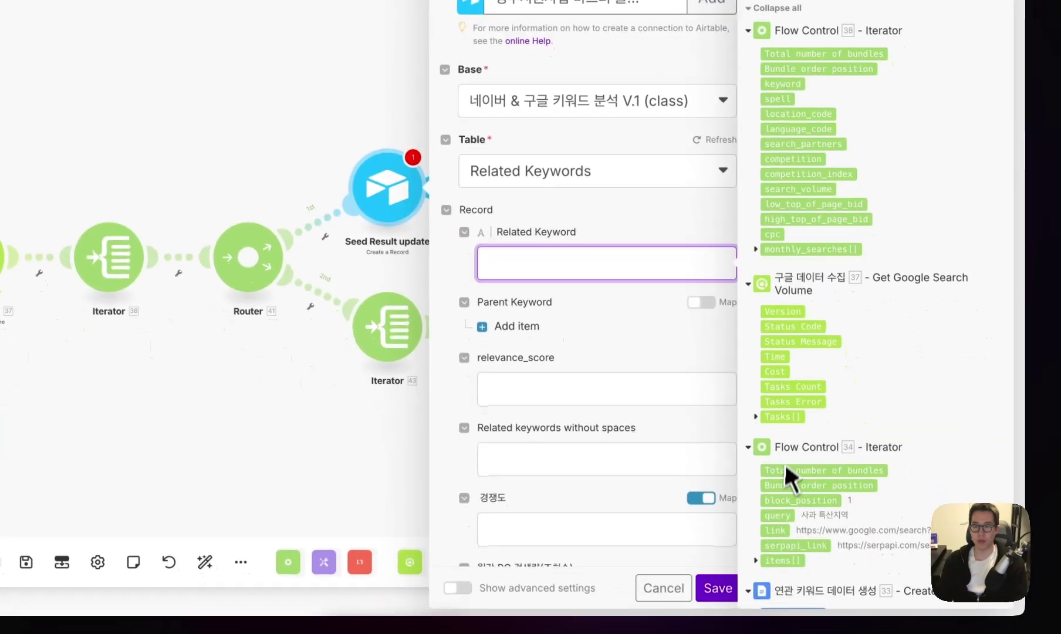
left_click(807, 596)
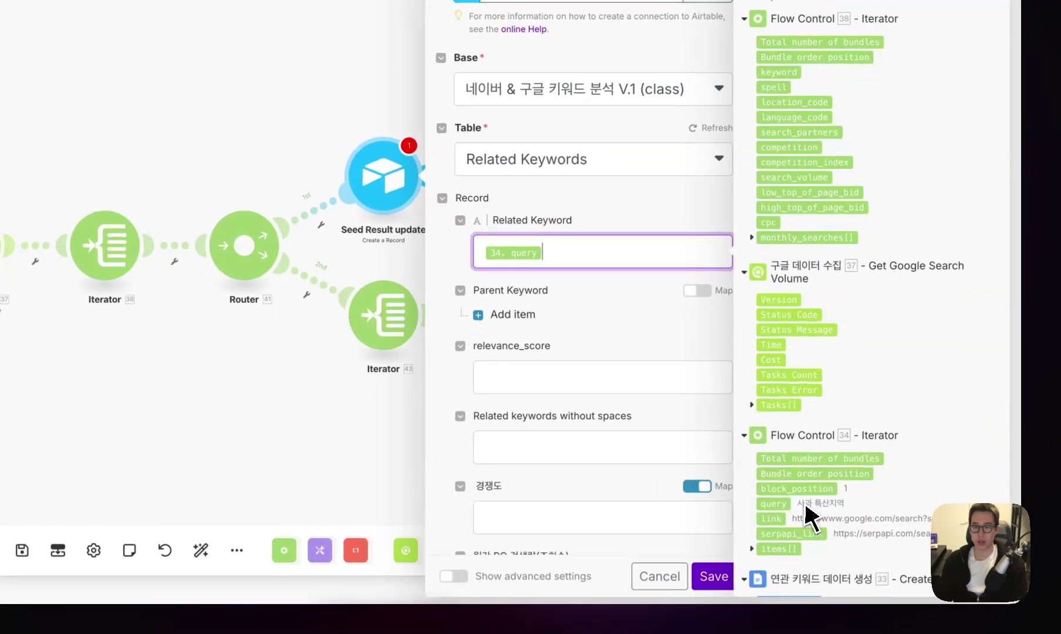
left_click(607, 321)
left_click(513, 314)
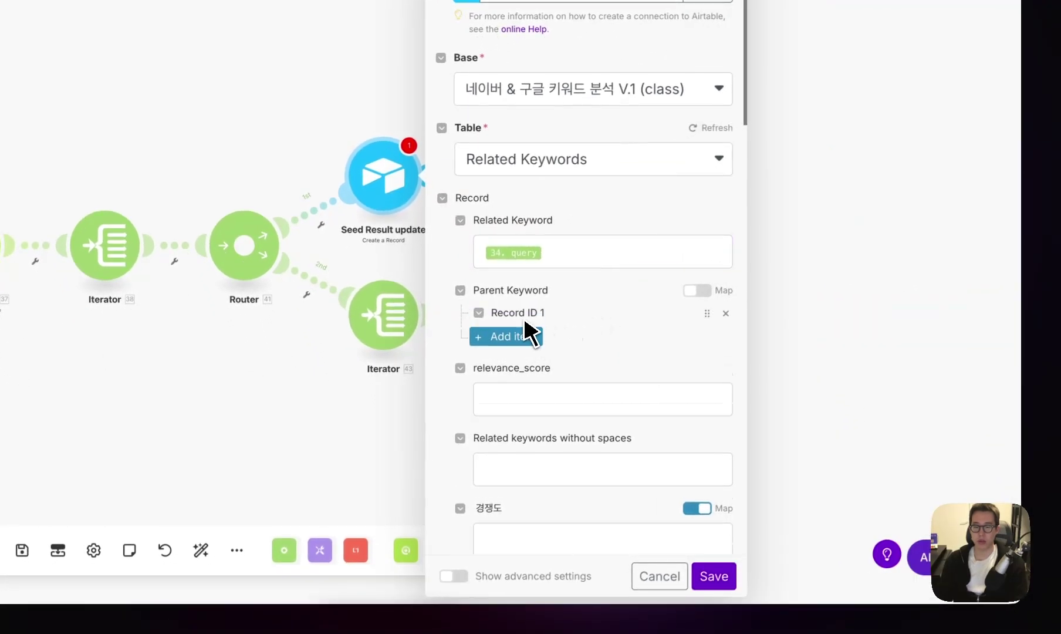
left_click(582, 347)
scroll(803, 380, "down", 20)
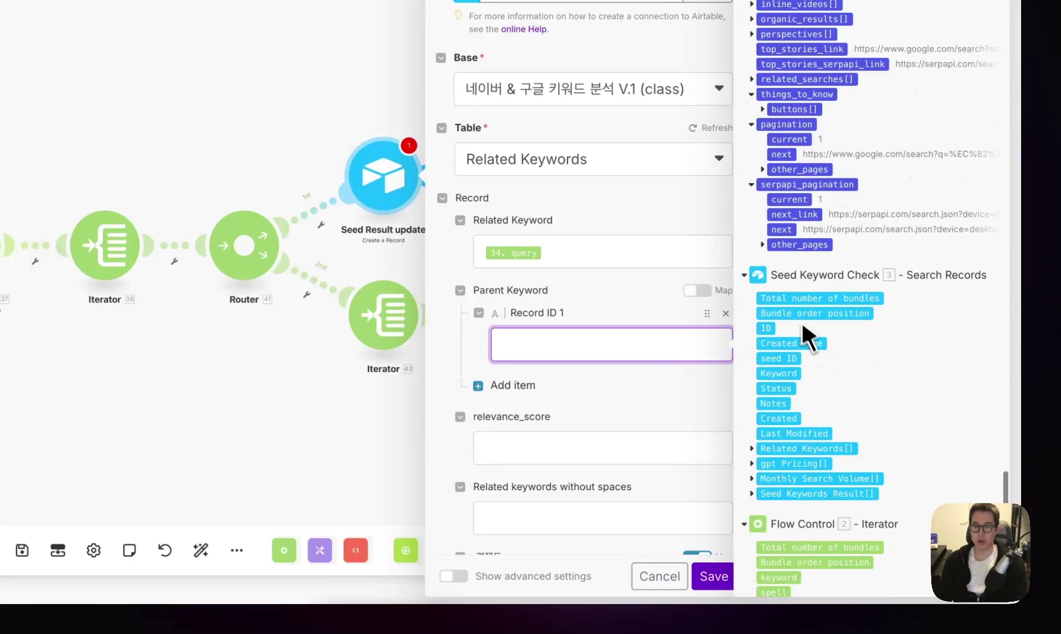
left_click(620, 321)
scroll(620, 321, "down", 15)
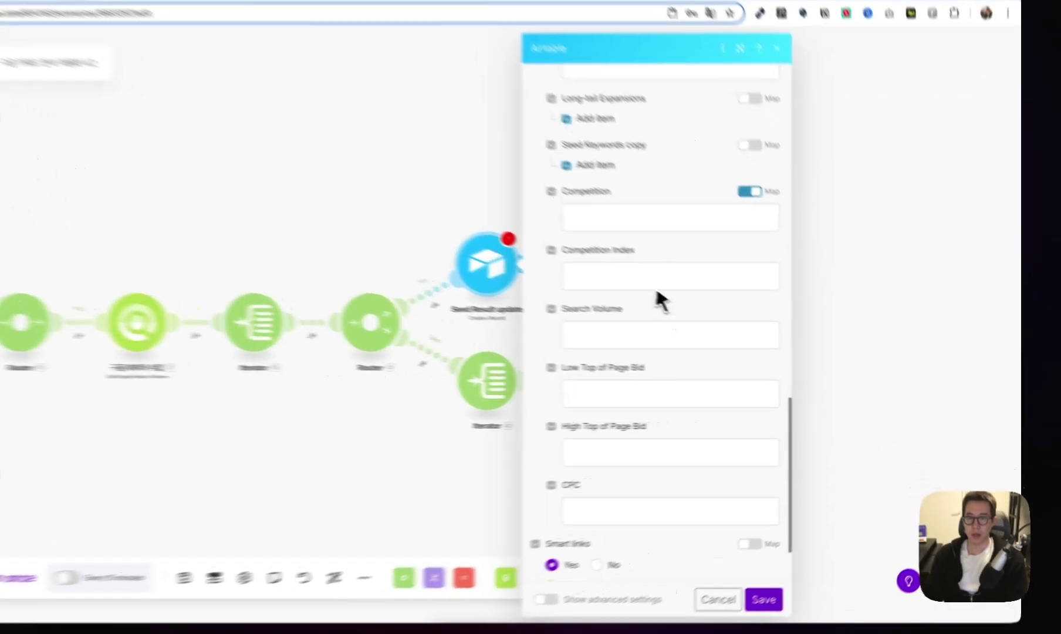
- Map competition, competition index, search volume, low/high bids and CPC from Iterator 38, then save
left_click(570, 188)
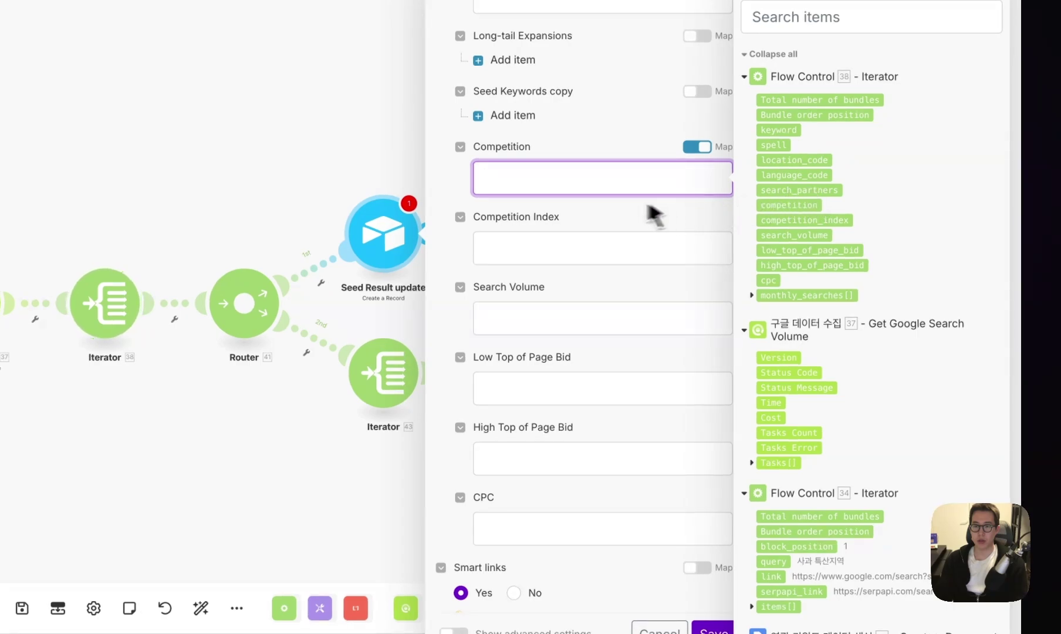
left_click(659, 249)
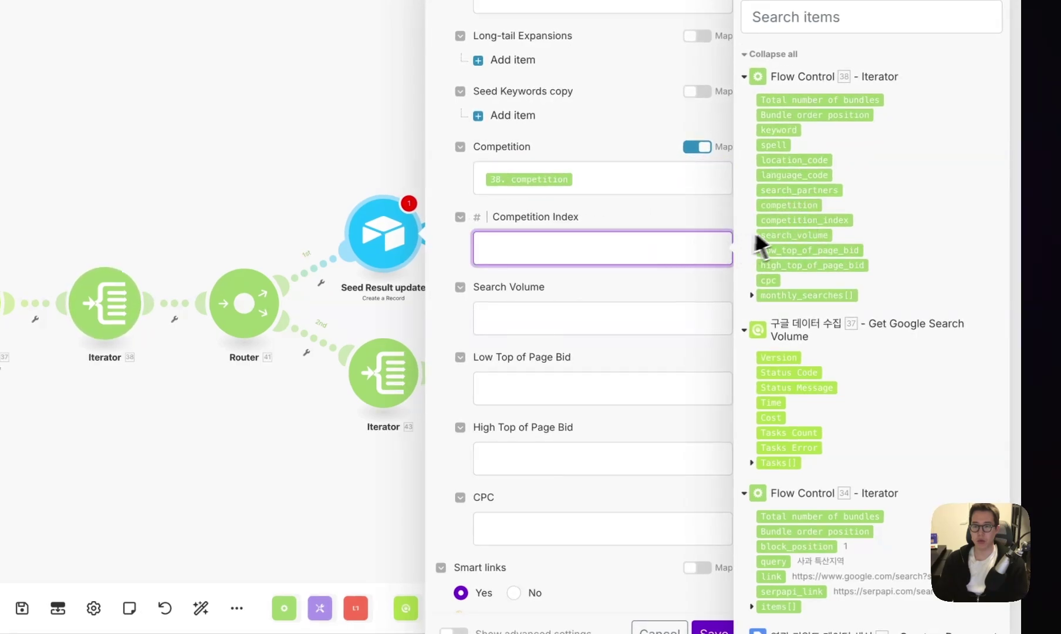
left_click(787, 220)
left_click(795, 234)
left_click(675, 384)
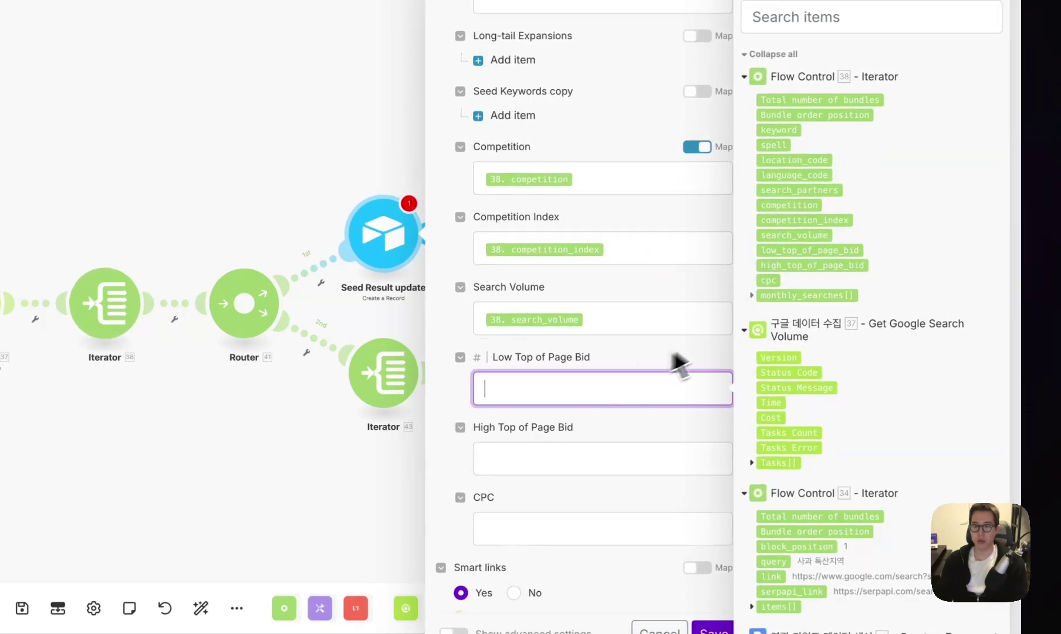
left_click(810, 250)
left_click(624, 463)
left_click(811, 265)
left_click(533, 532)
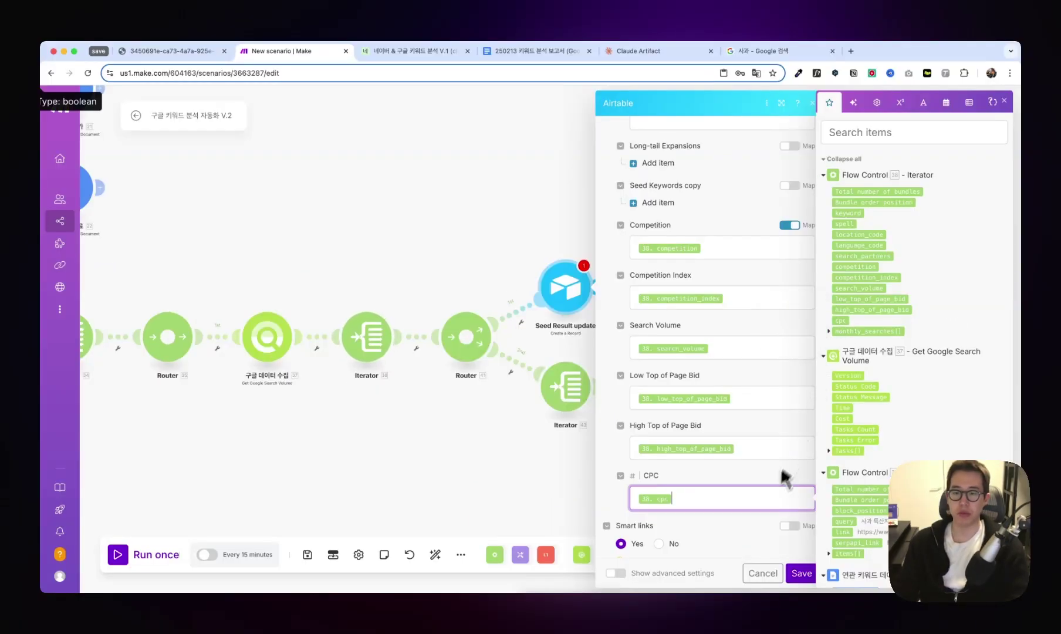
scroll(775, 484, "down", 3)
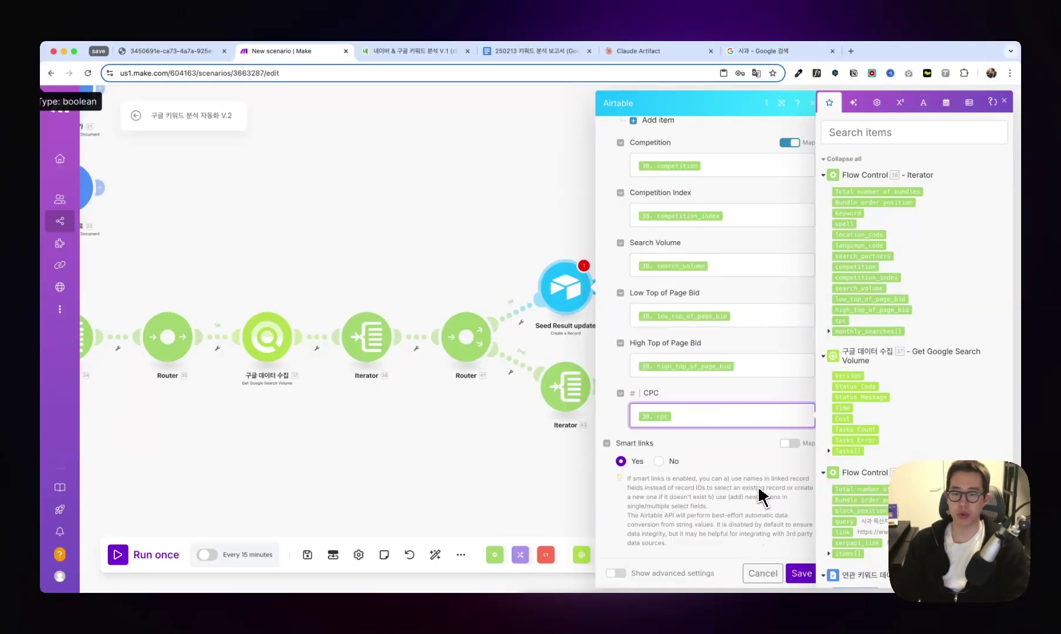
left_click(802, 573)
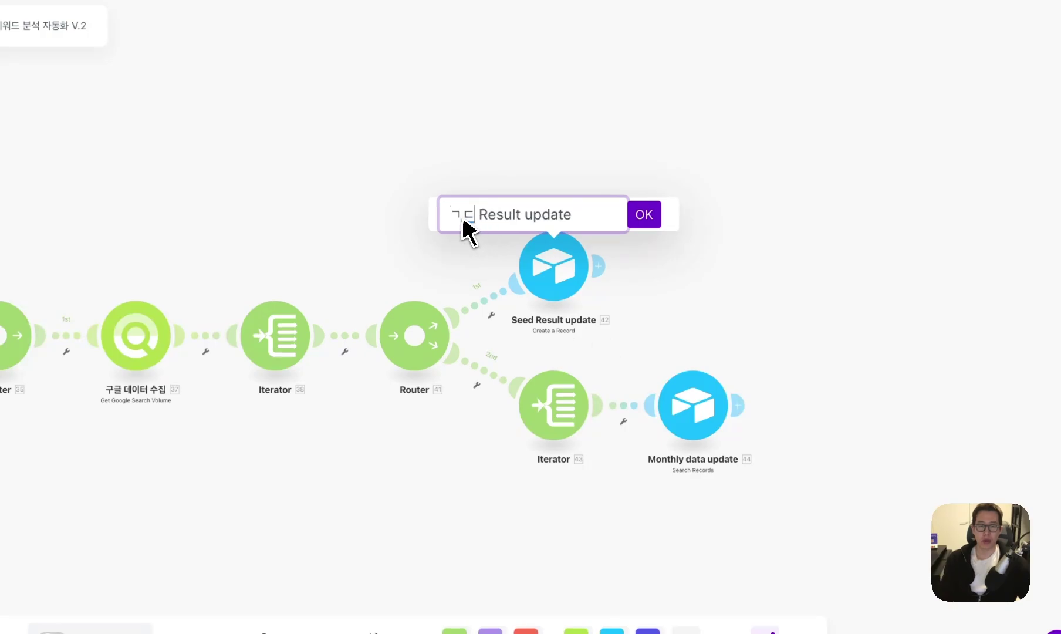
- Name the record module 'Related Result update' and attach a copy of 데이터 종료 after it
type("Related")
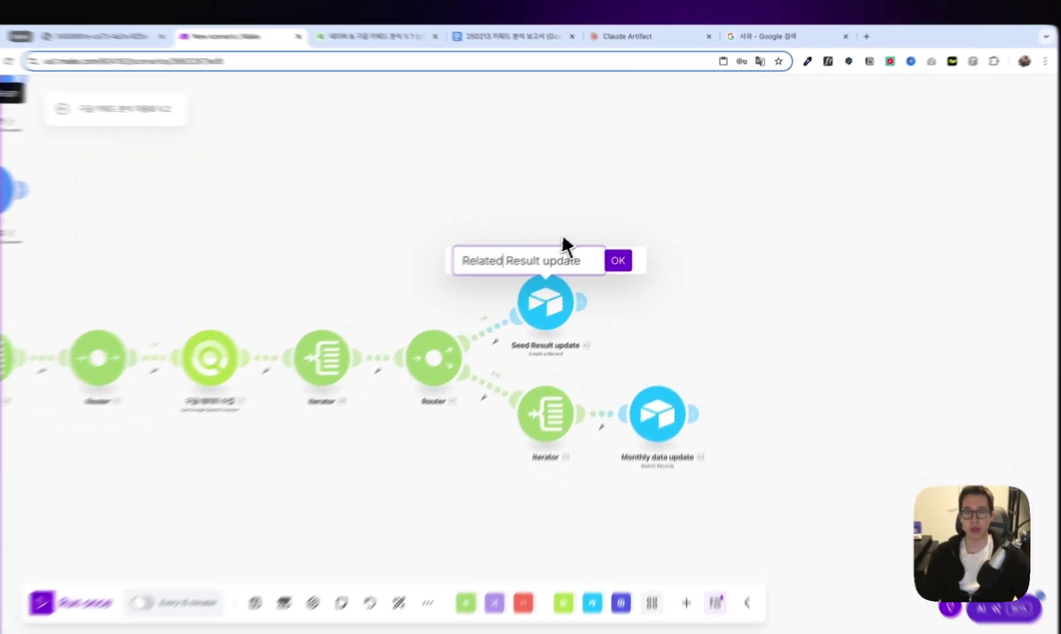
key("Return")
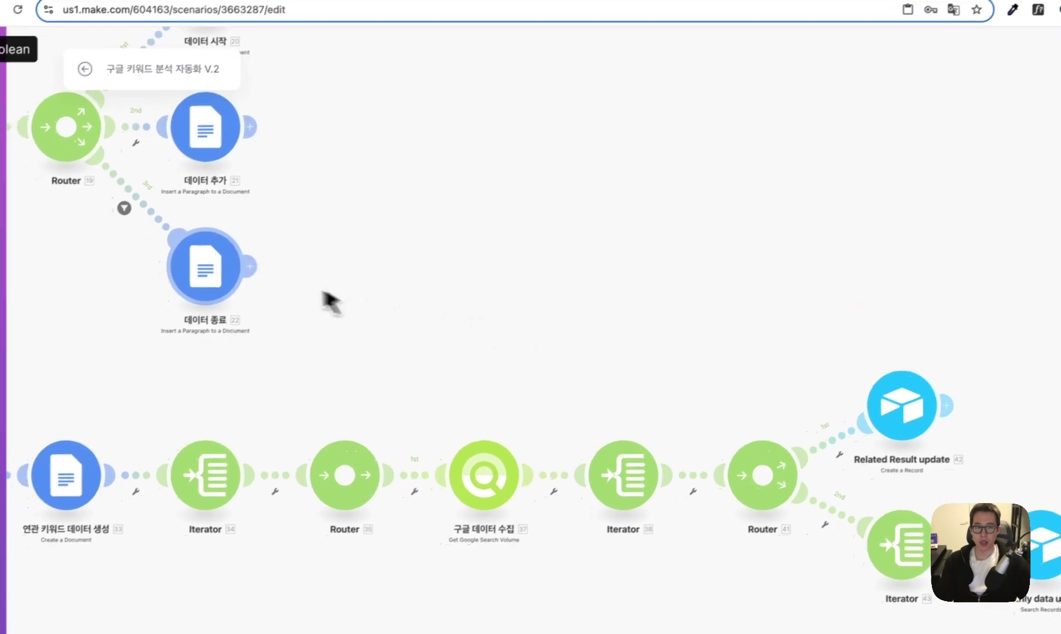
right_click(154, 230)
left_click(182, 331)
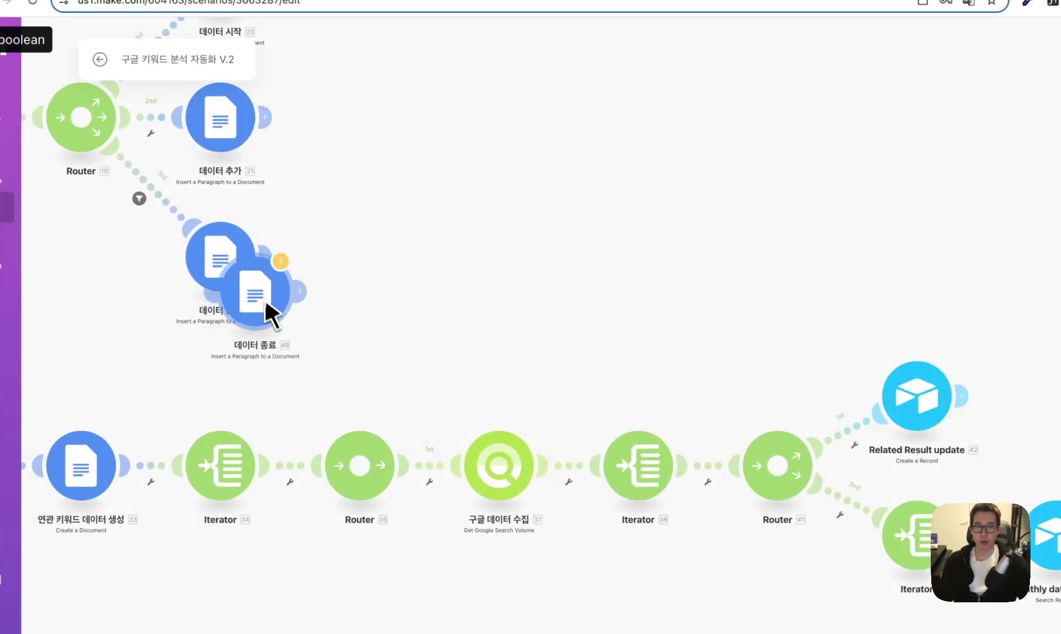
mouse_move(259, 291)
left_mouse_down()
mouse_move(893, 227)
mouse_move(1056, 400)
left_mouse_up()
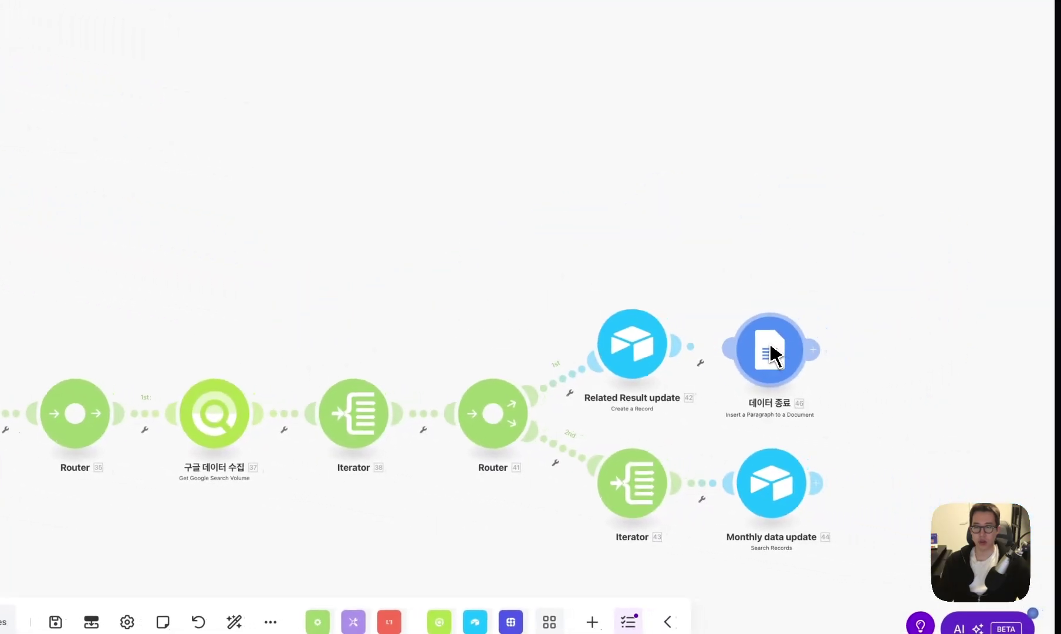
- Rename the copied Google Docs module to 데이터 입력
right_click(1056, 399)
left_click(821, 427)
key("BackSpace")
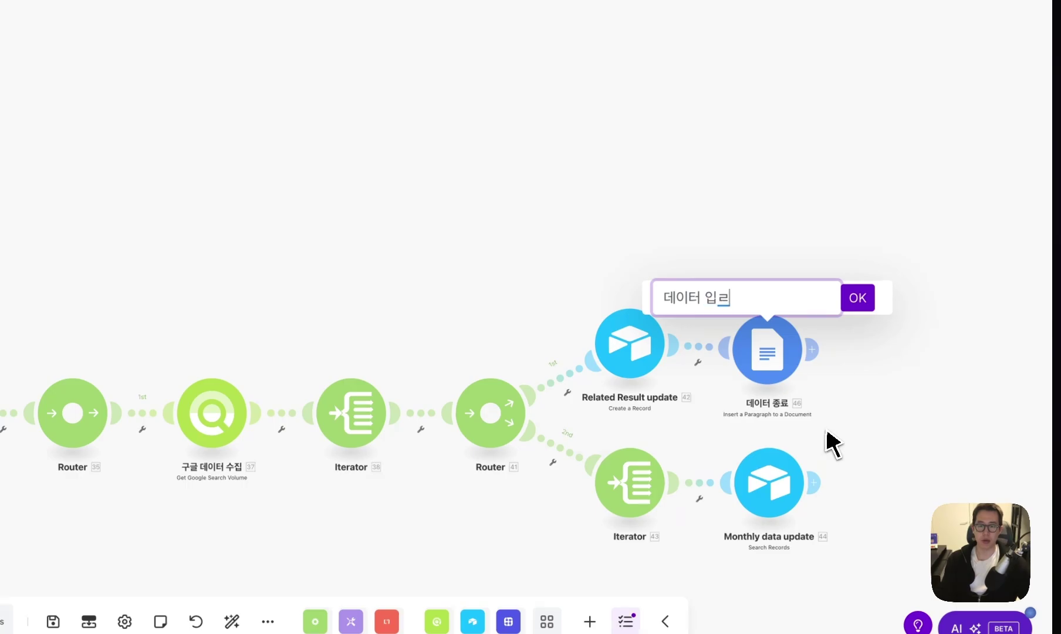
type("입력")
key("Return")
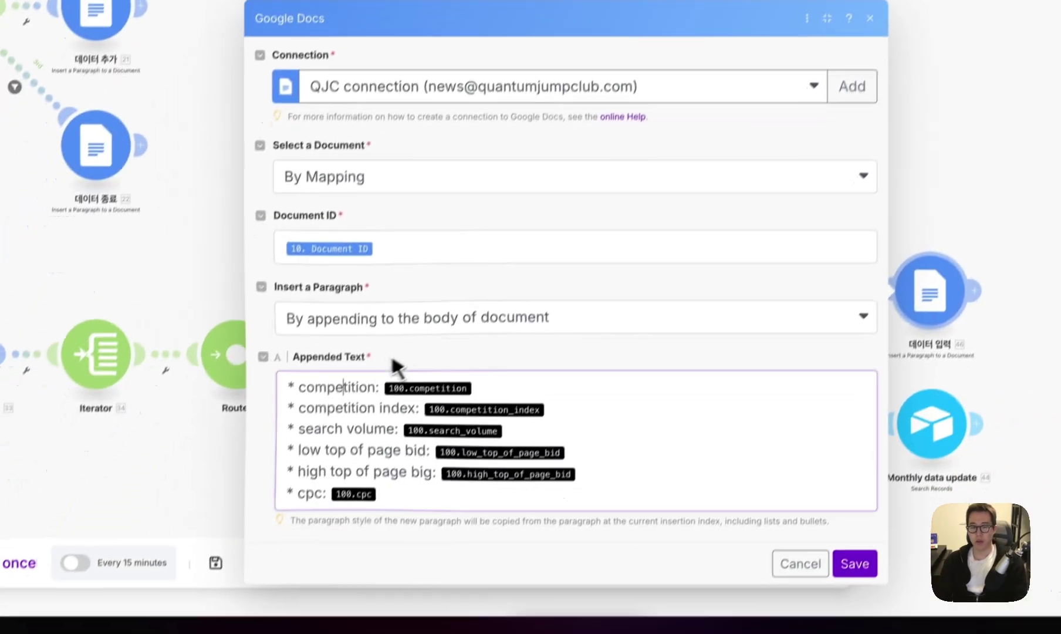
- Replace the competition index and search volume values in Appended Text with Iterator 38 fields
left_click(368, 384)
left_click_drag(310, 385, 414, 394)
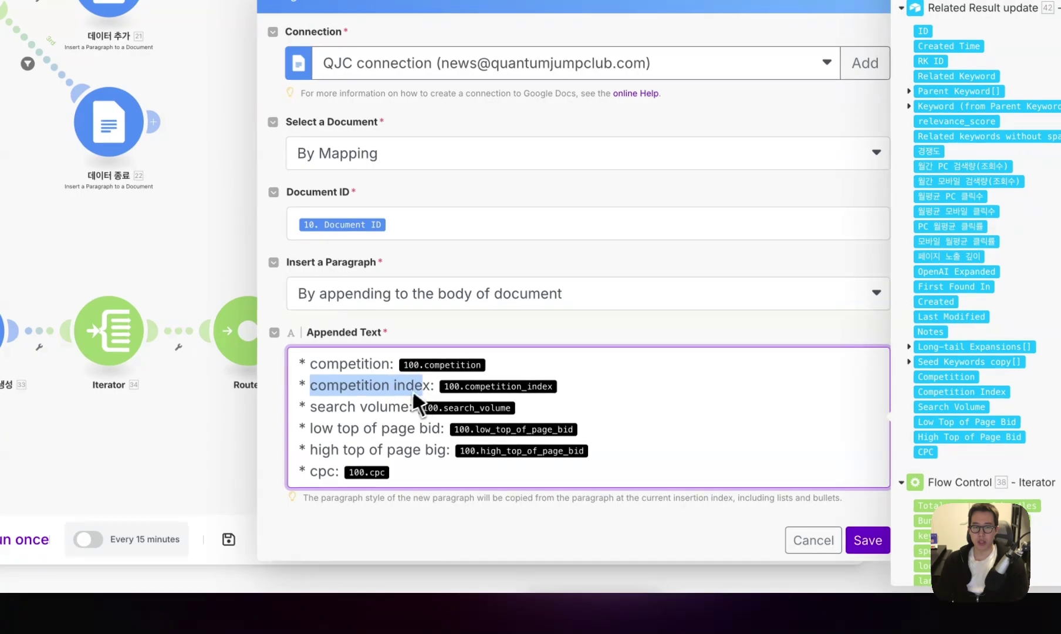
left_click(401, 464)
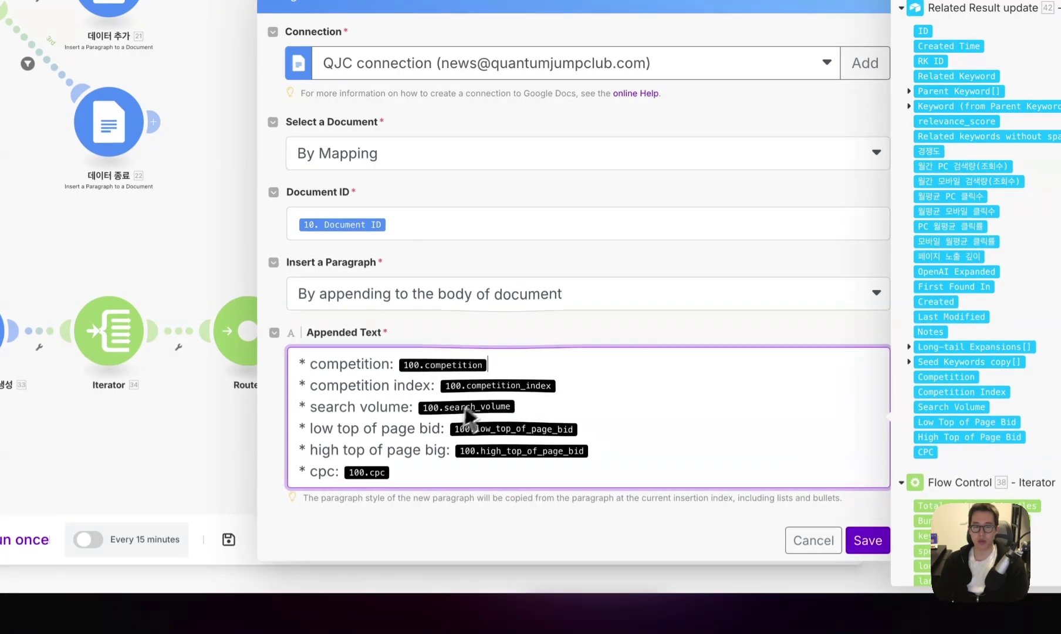
scroll(942, 364, "down", 6)
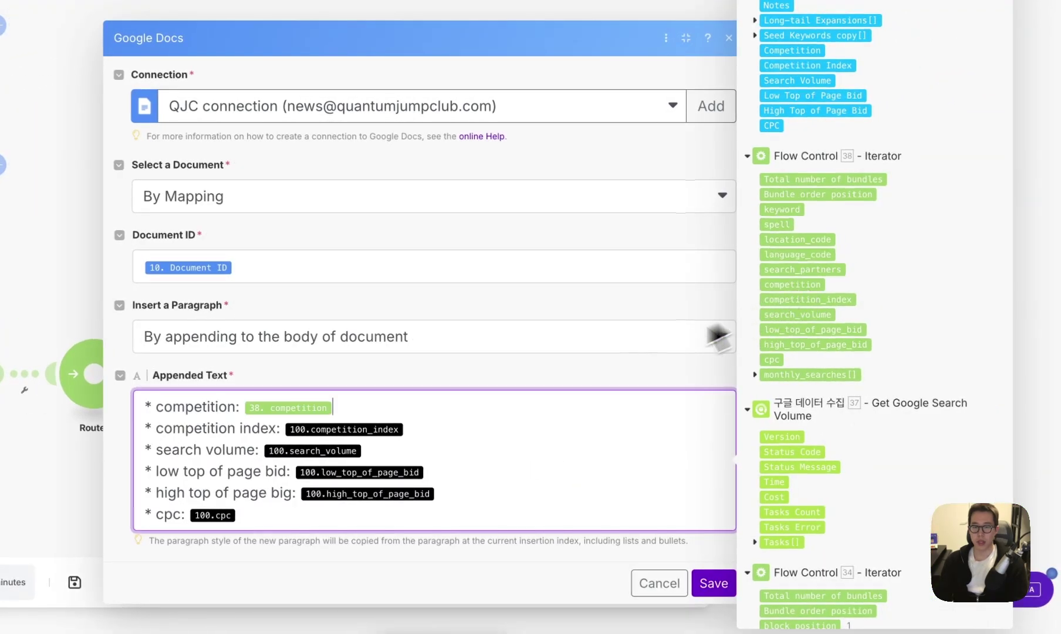
left_click(790, 298)
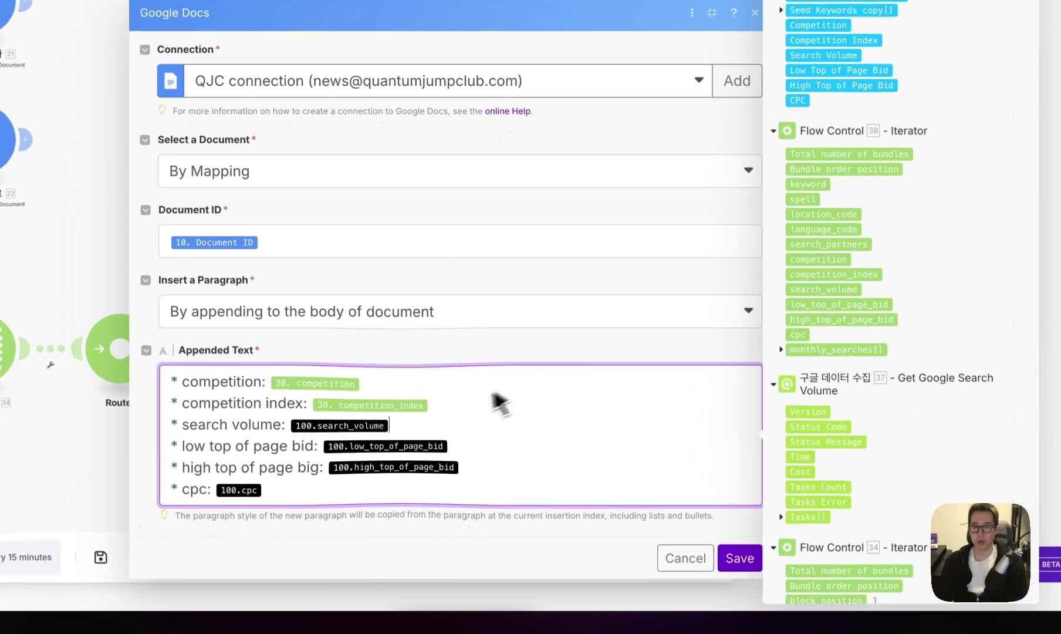
left_click(456, 449)
key("BackSpace")
left_click(789, 315)
- Remap low bid, high bid and CPC to Iterator 38, copy the text and save
left_click(468, 471)
key("BackSpace")
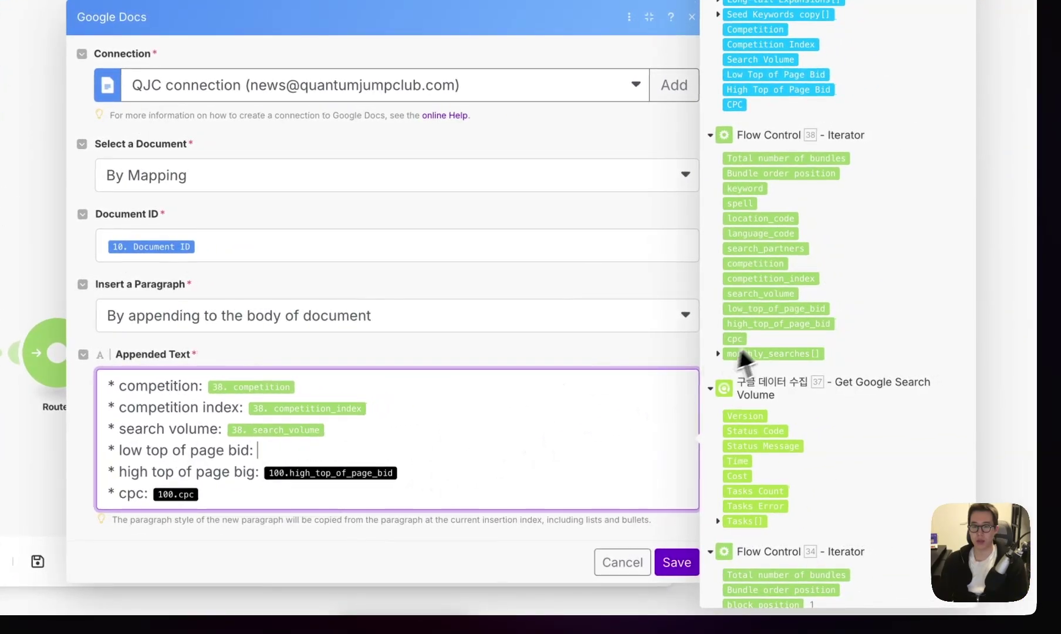
left_click(776, 308)
left_click(778, 323)
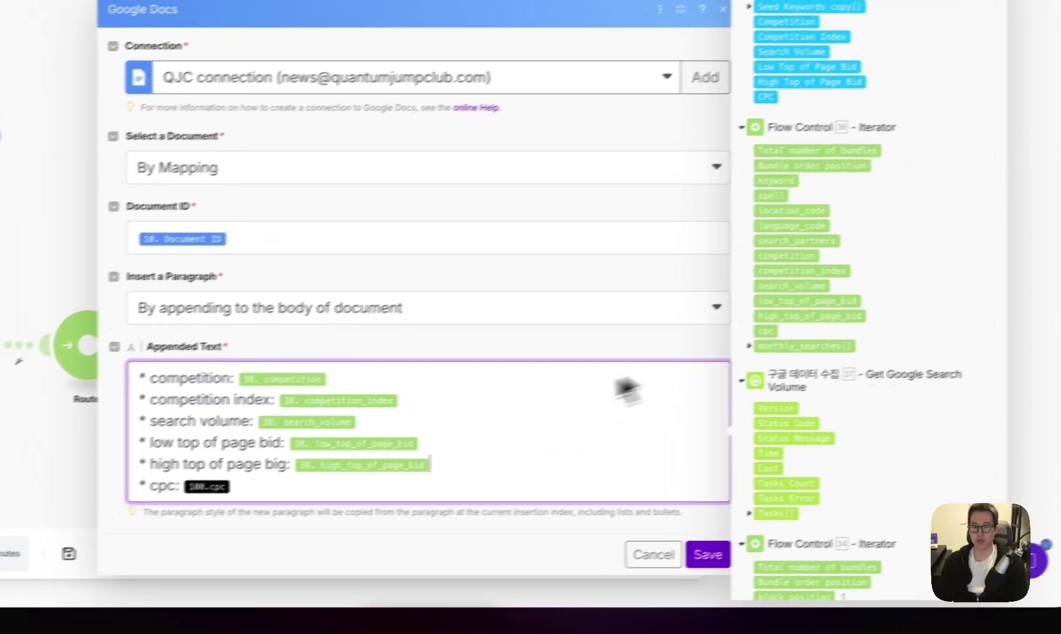
left_click(223, 494)
key("BackSpace")
left_click(734, 339)
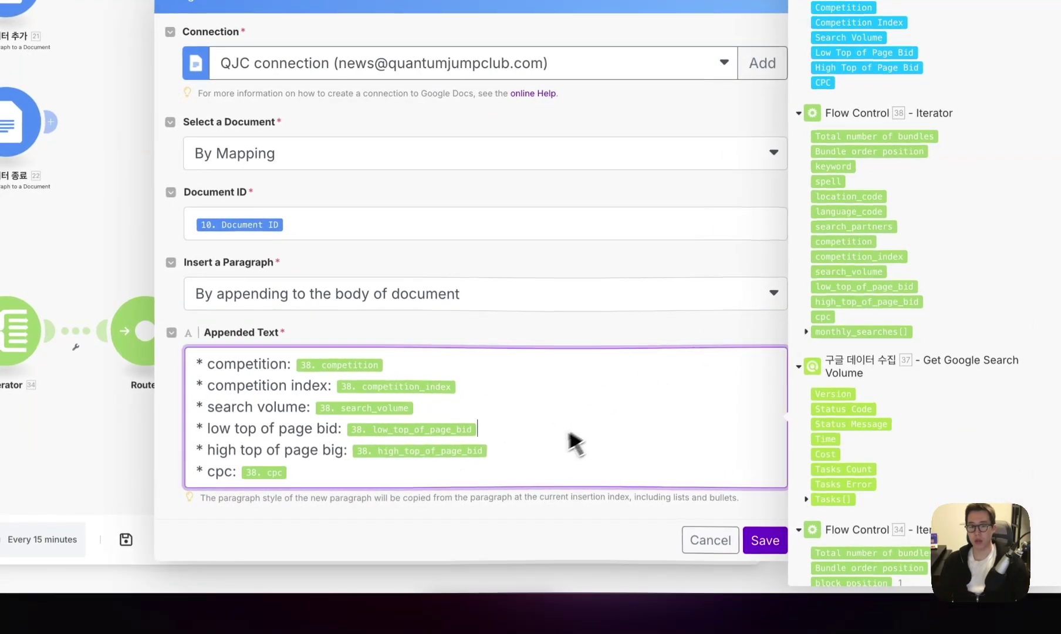
key("ctrl+a")
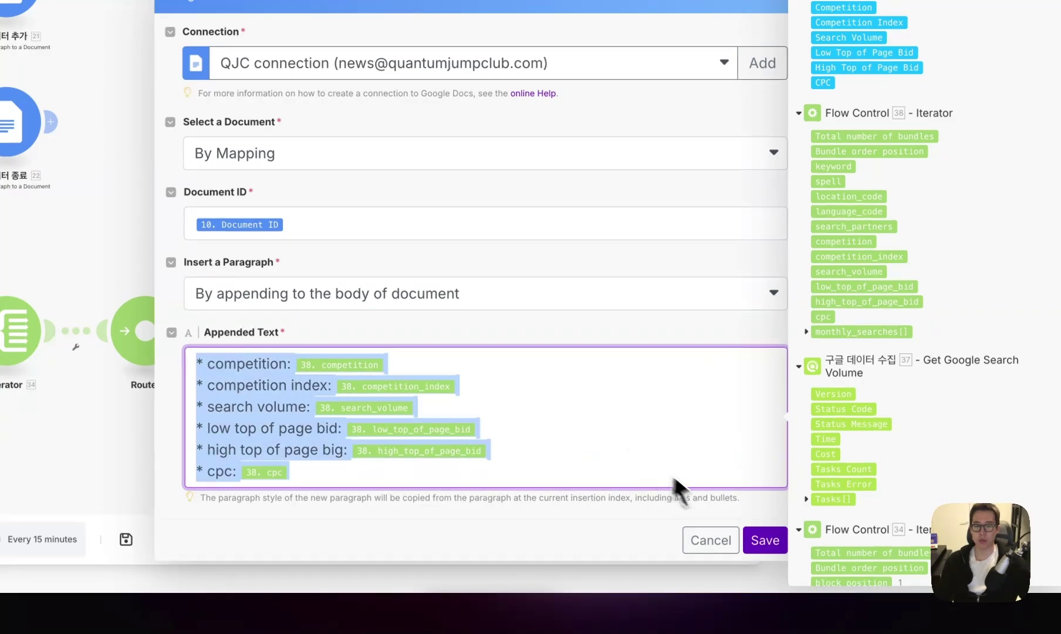
left_click(757, 541)
right_click(850, 259)
- Add a note with the pasted field lines to the 데이터 입력 module
left_click(798, 464)
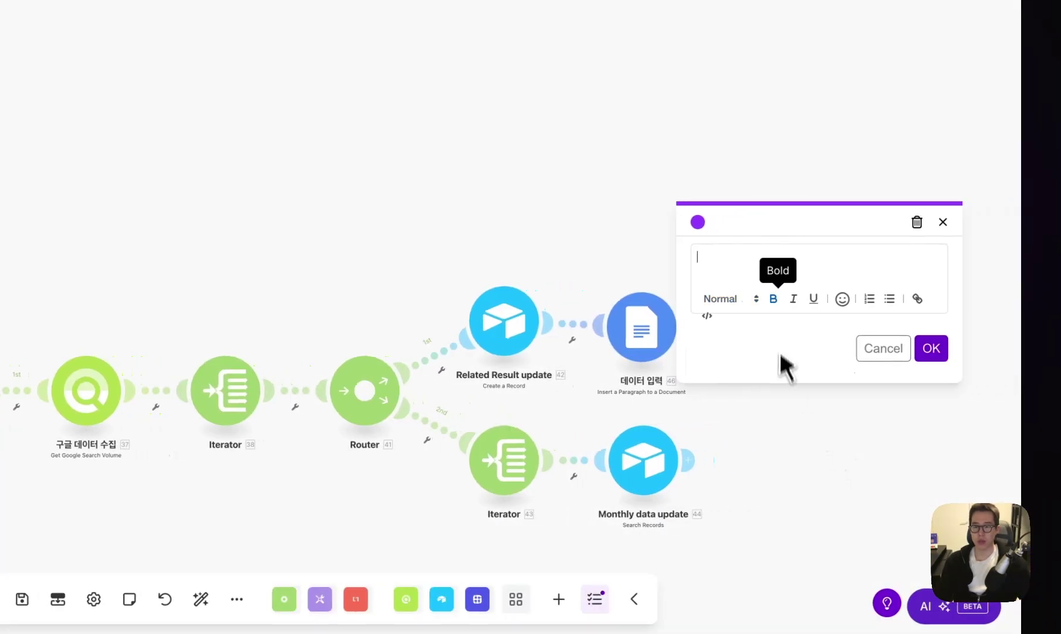
key("ctrl+v")
left_click(931, 348)
- Rename the search module to 'Monthly data 중복확인'
right_click(546, 311)
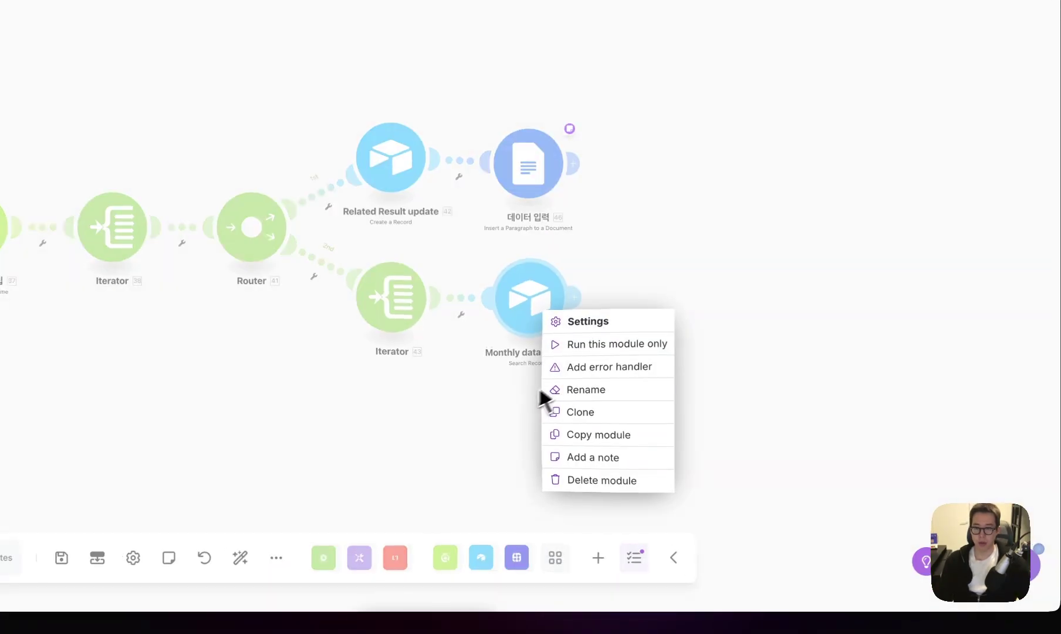
left_click(587, 365)
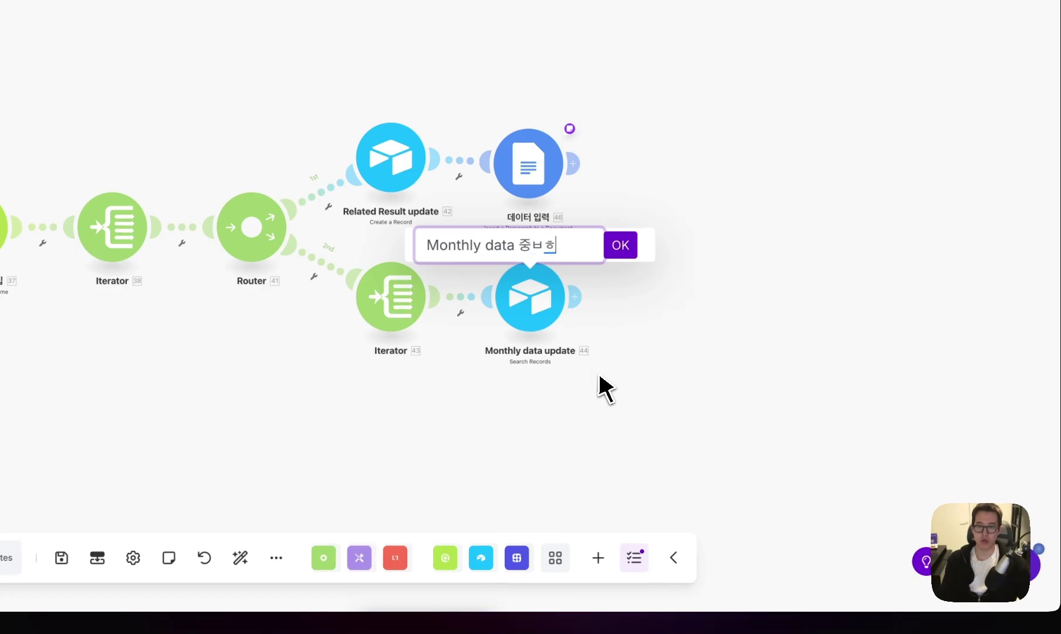
type("중복확인")
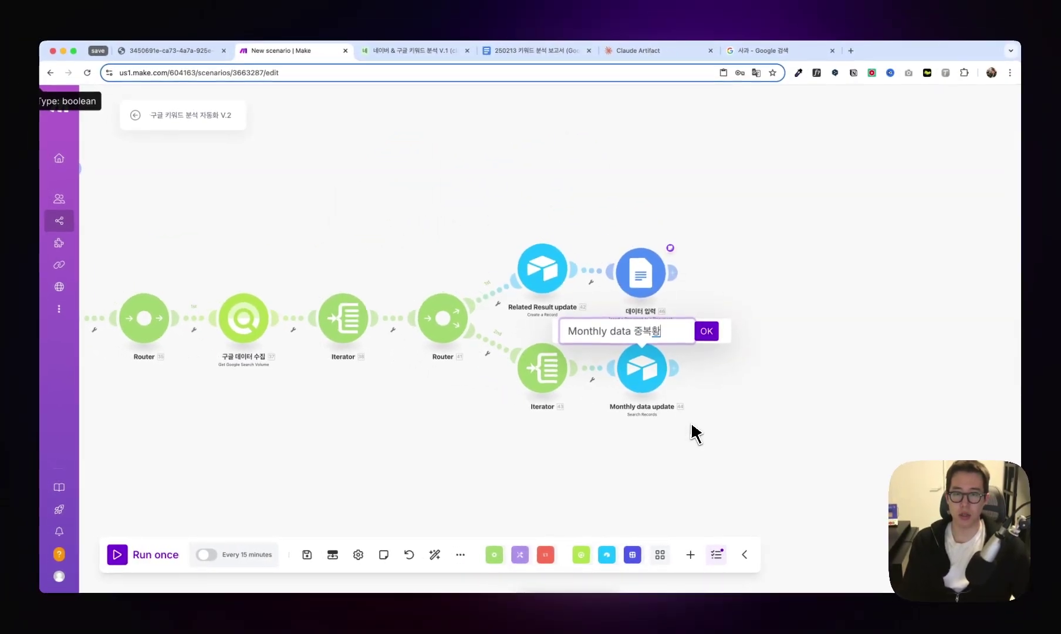
key("Return")
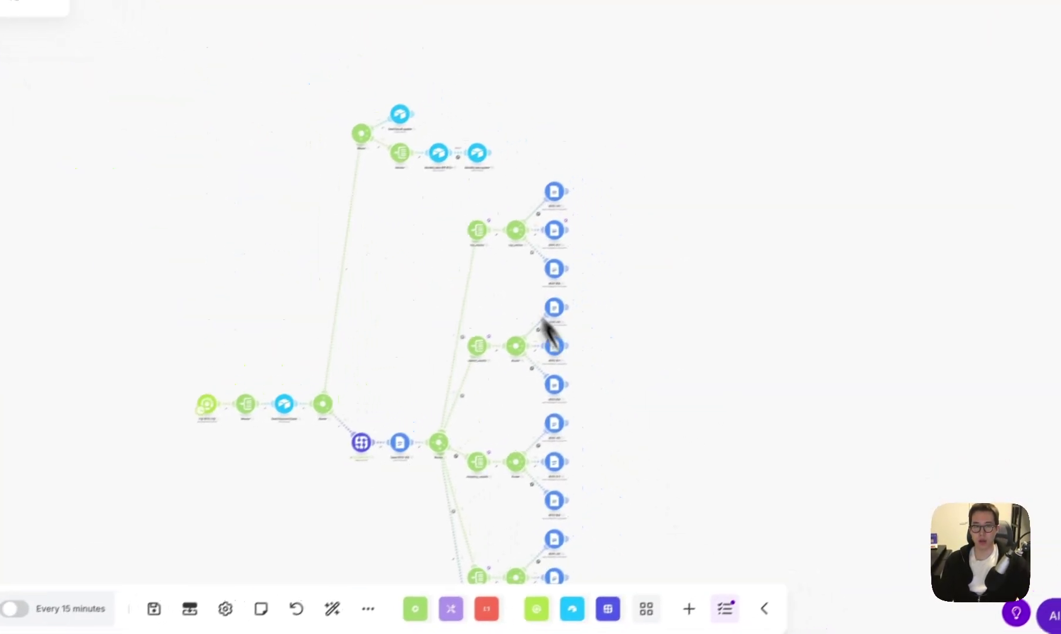
- Attach a clone of Monthly data update after Monthly data 중복확인, tidy and save
right_click(459, 176)
left_click(504, 277)
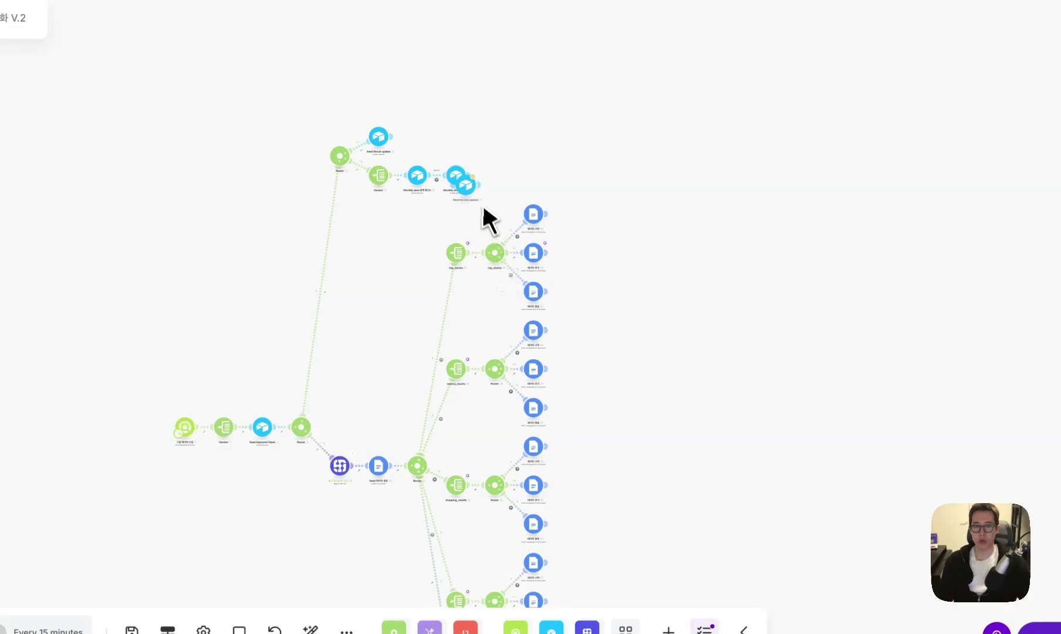
mouse_move(467, 186)
left_mouse_down()
mouse_move(746, 486)
mouse_move(765, 570)
left_mouse_up()
left_click(310, 630)
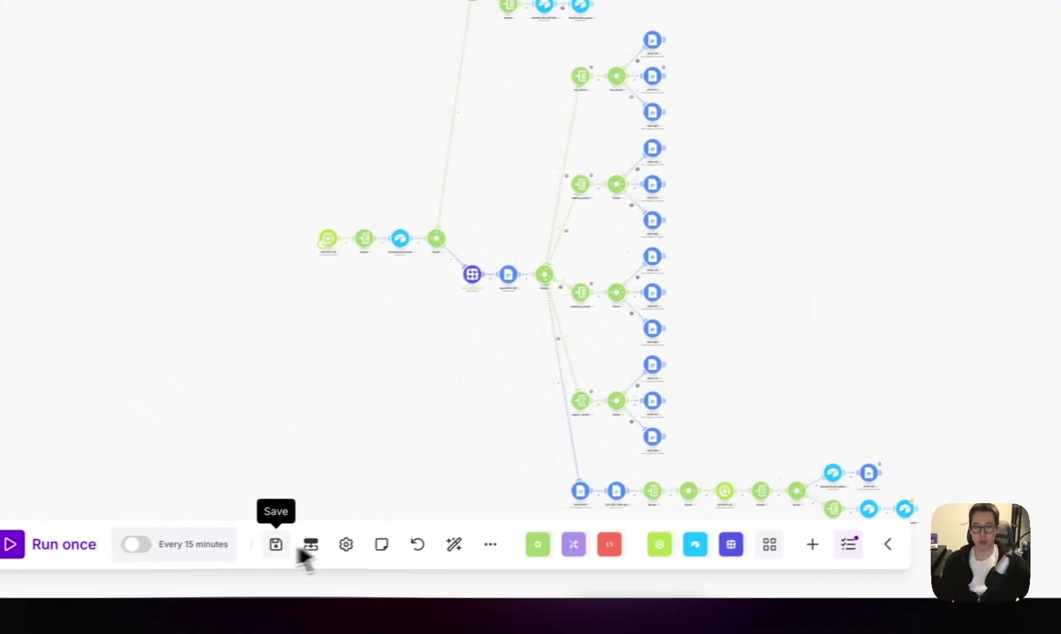
left_click(277, 544)
left_click_drag(919, 403, 764, 222)
scroll(789, 329, "up", 5)
- Begin a filter on the link into the new Monthly data update module
right_click(647, 328)
left_click(451, 437)
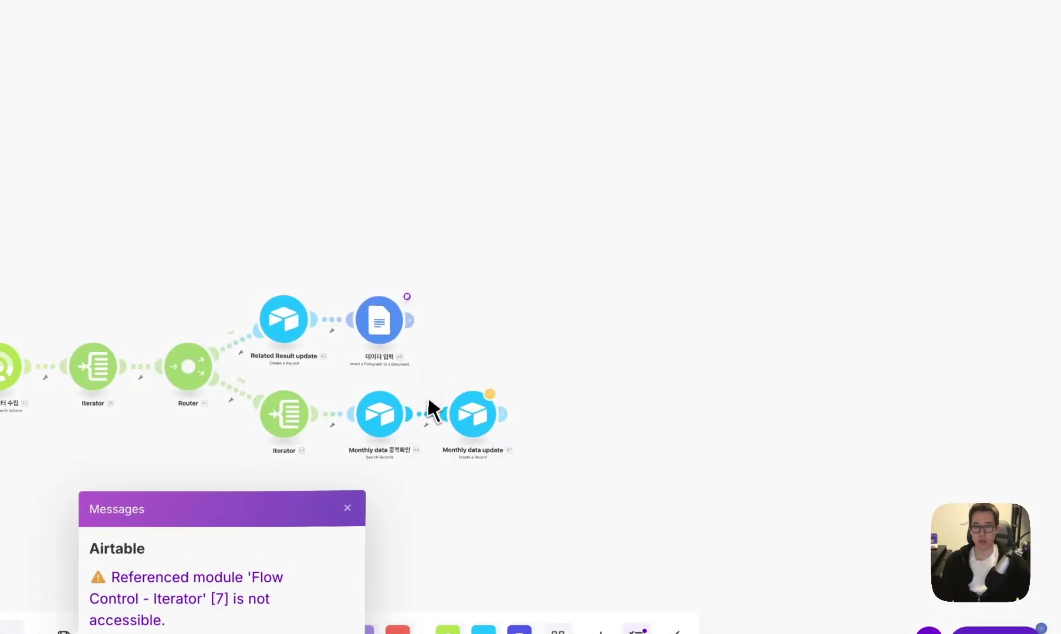
left_click(531, 405)
- Save the 중복 확인 filter passing only when Total number of bundles equals 0
left_click(821, 128)
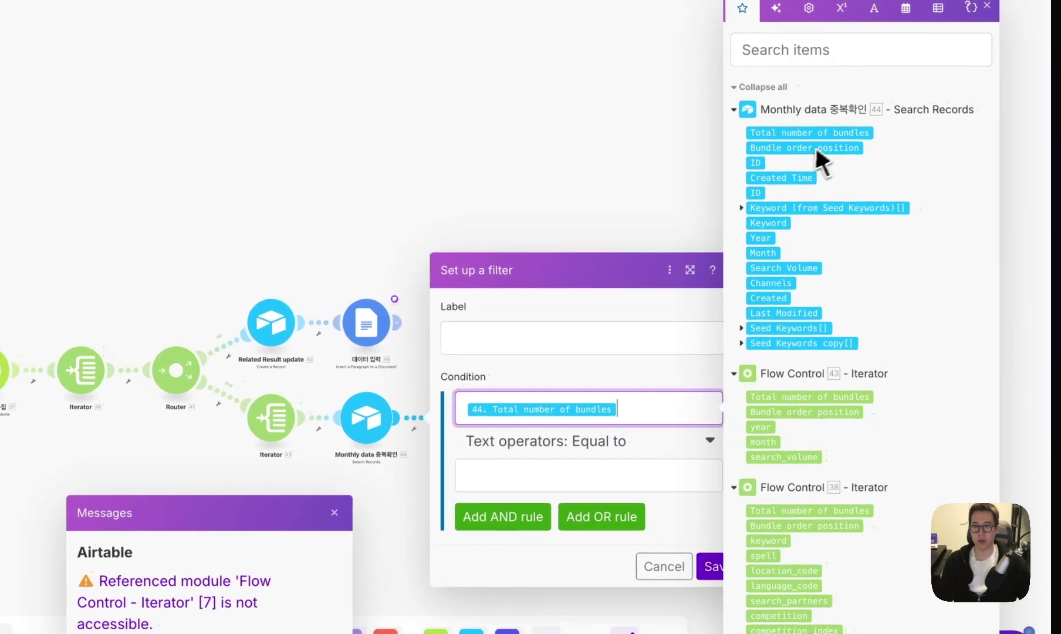
left_click(608, 480)
left_click(581, 350)
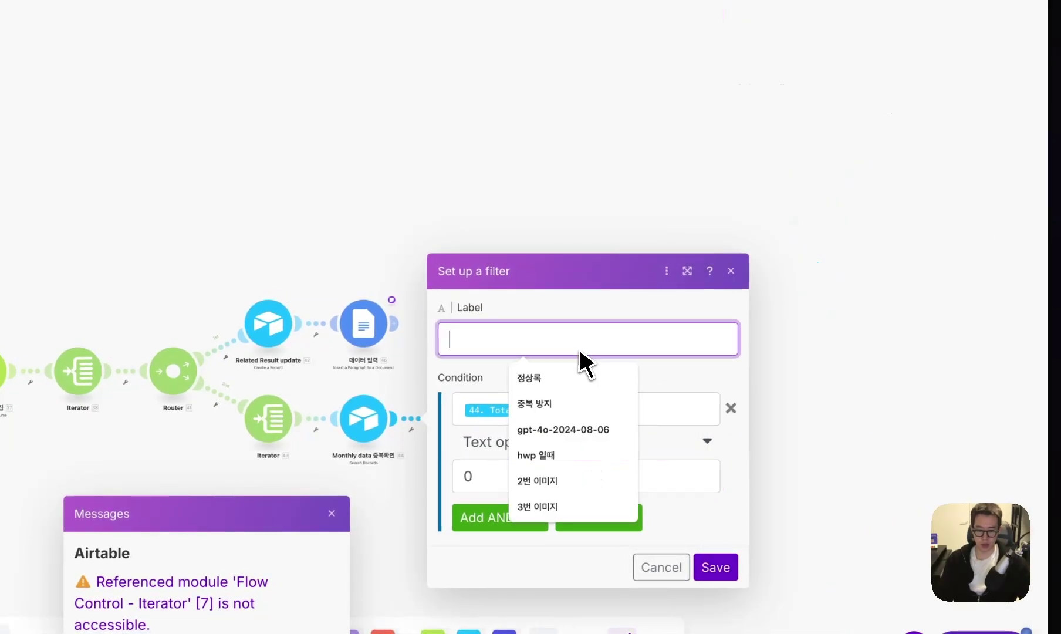
type("중복 확인")
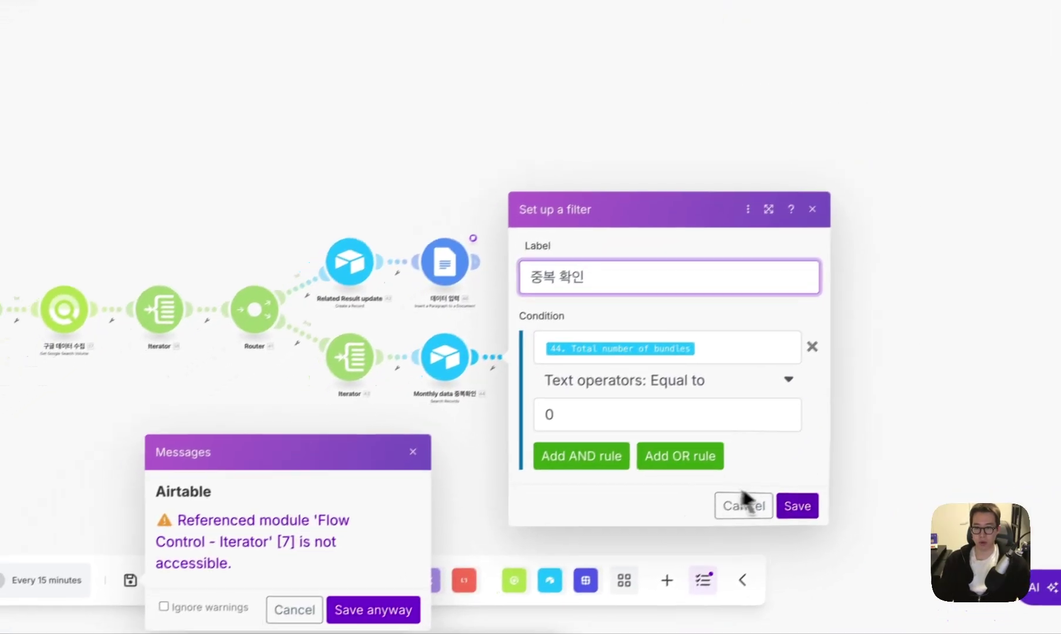
left_click(716, 567)
- Remap the record's Year field to Iterator 43's year
left_click(458, 418)
left_click(713, 269)
scroll(463, 336, "down", 3)
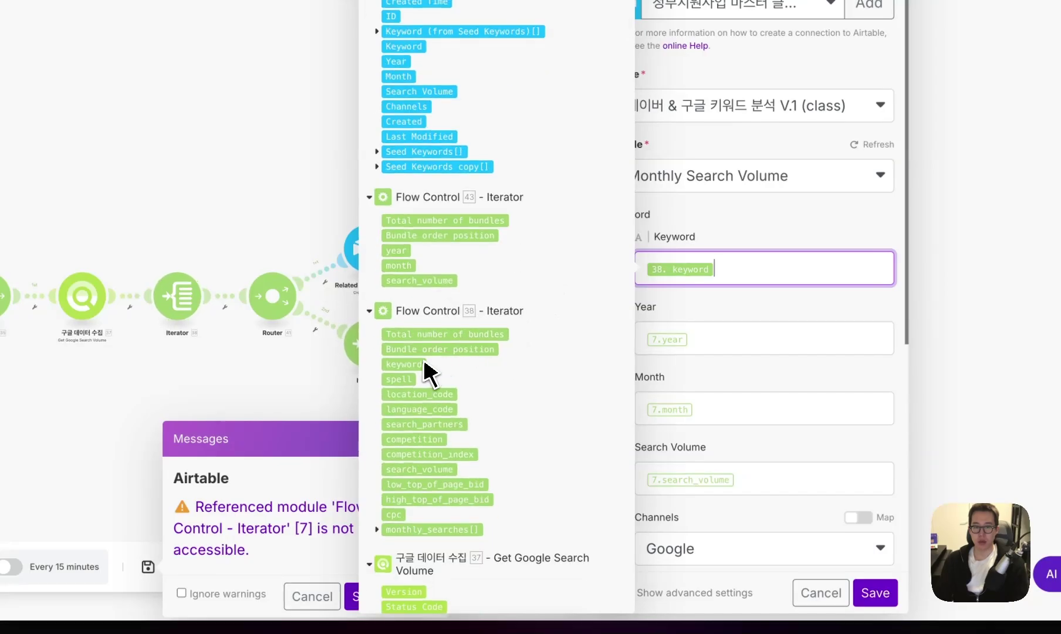
left_click(641, 340)
key("BackSpace")
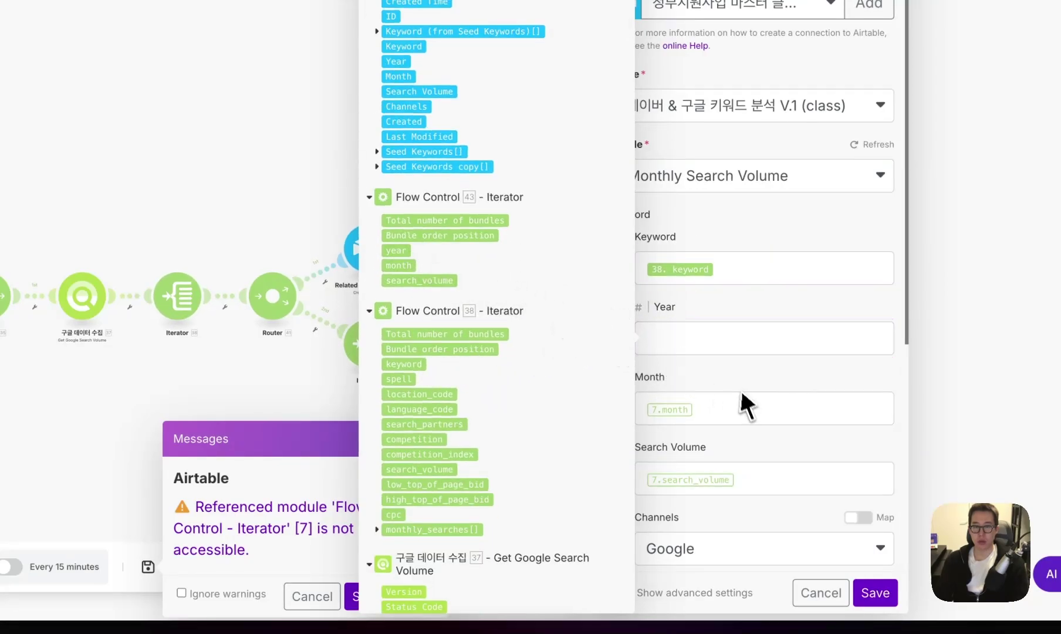
left_click(396, 250)
- Remap Month and Search Volume to Iterator 43 values and save the module
left_click(692, 405)
key("BackSpace")
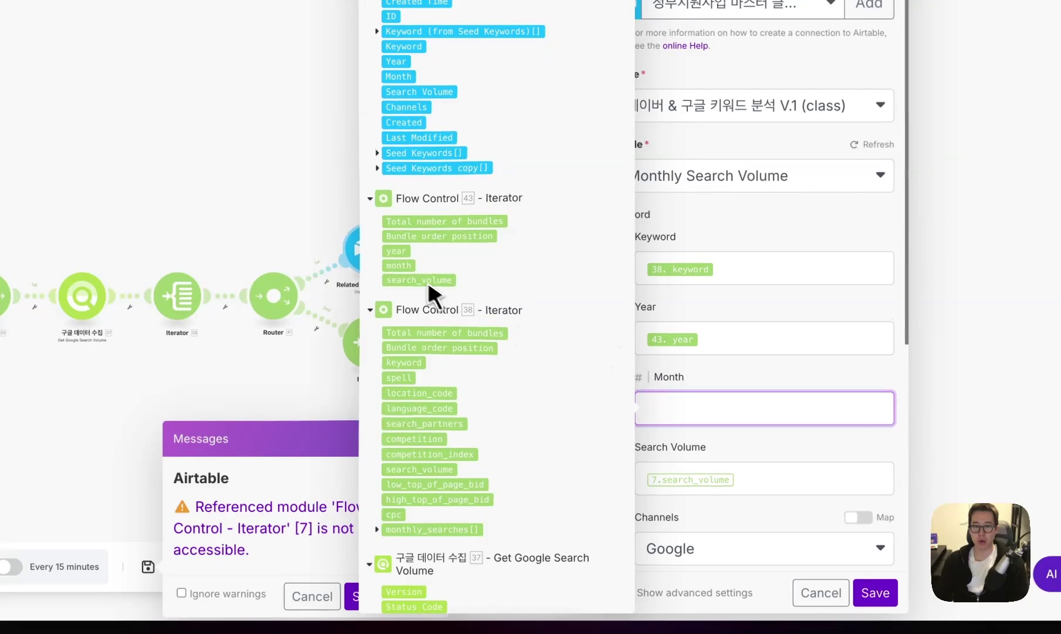
left_click(399, 265)
left_click(692, 479)
key("BackSpace")
left_click(419, 280)
scroll(711, 378, "down", 6)
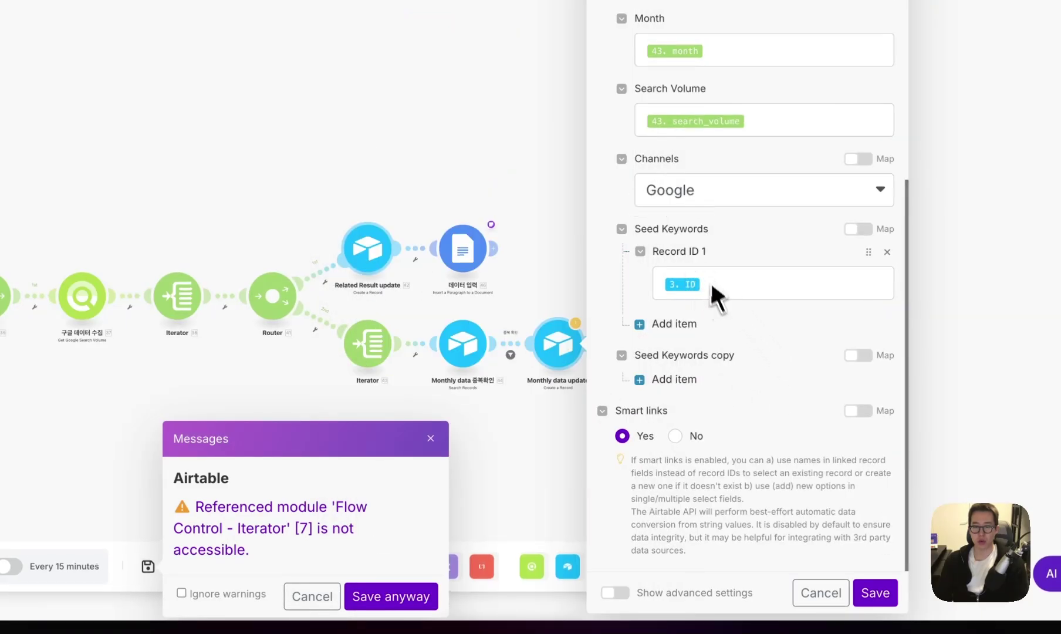
left_click(875, 593)
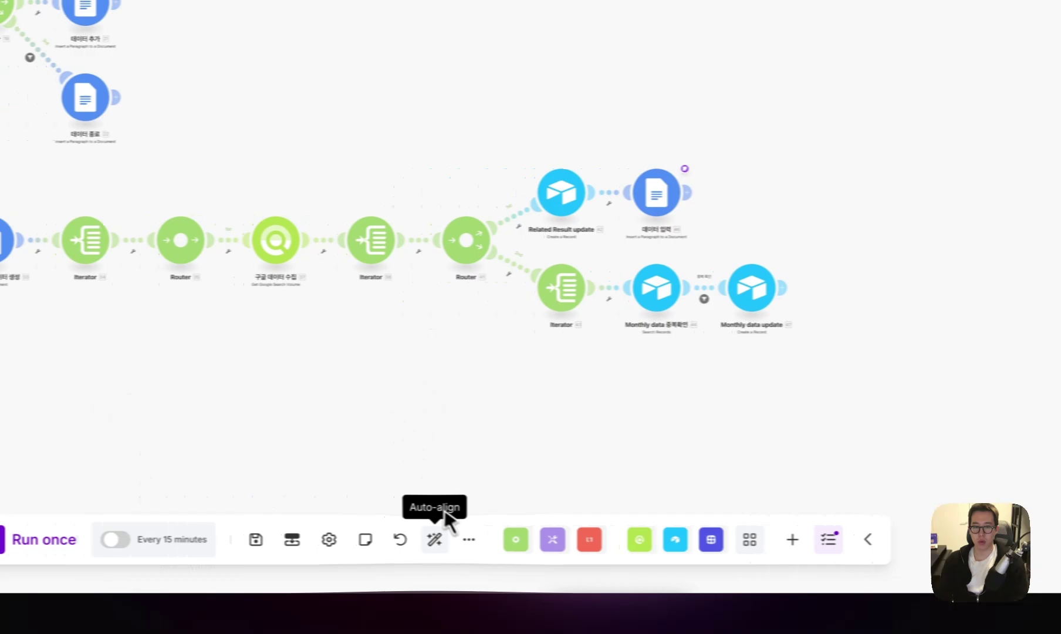
- Tidy and save the scenario, then review and save the 데이터 입력 settings
left_click(435, 539)
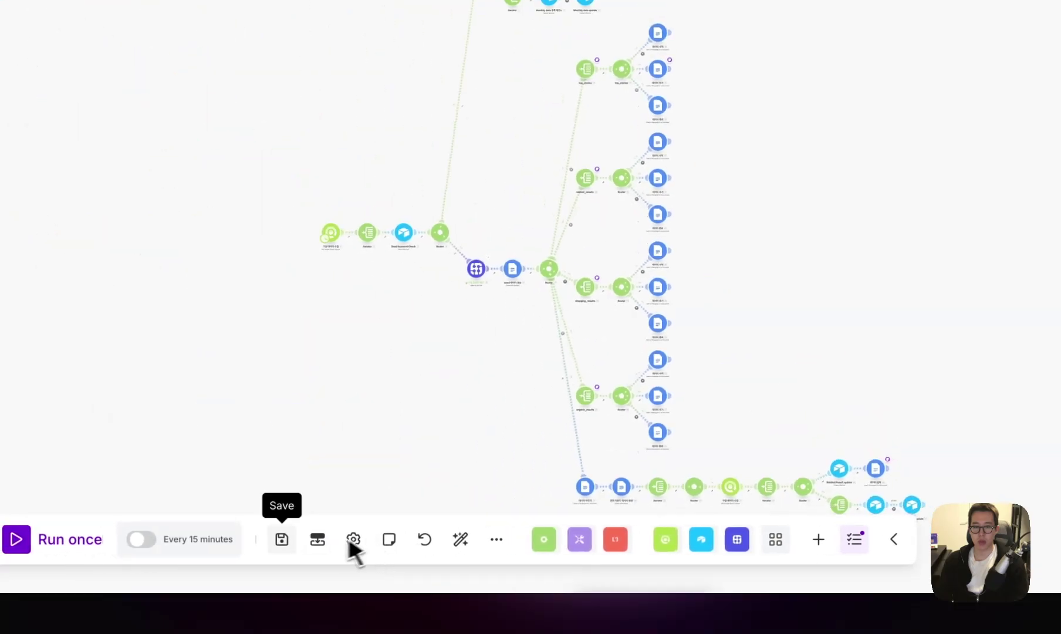
left_click(256, 539)
left_click_drag(905, 359, 853, 231)
scroll(761, 352, "up", 5)
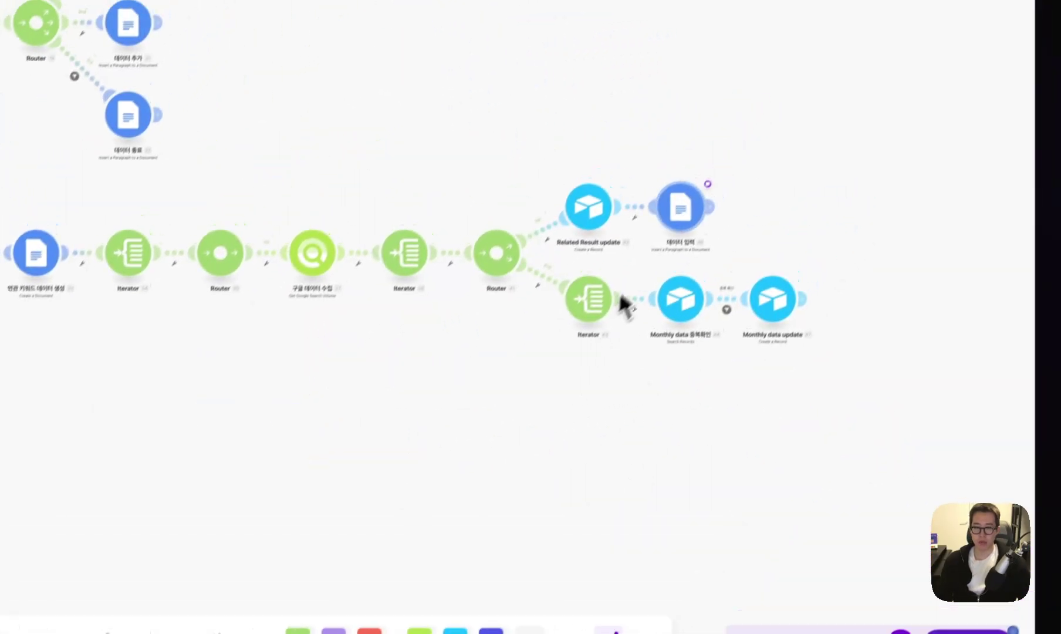
left_click(739, 168)
left_click(652, 178)
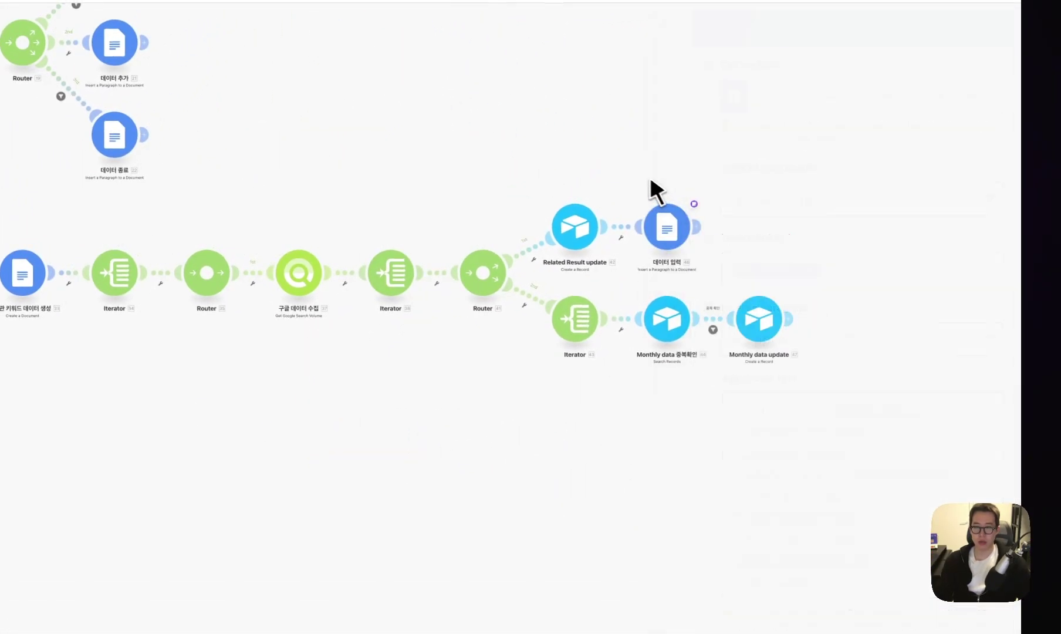
left_click(667, 223)
left_click(823, 274)
scroll(609, 416, "down", 8)
scroll(610, 419, "down", 7)
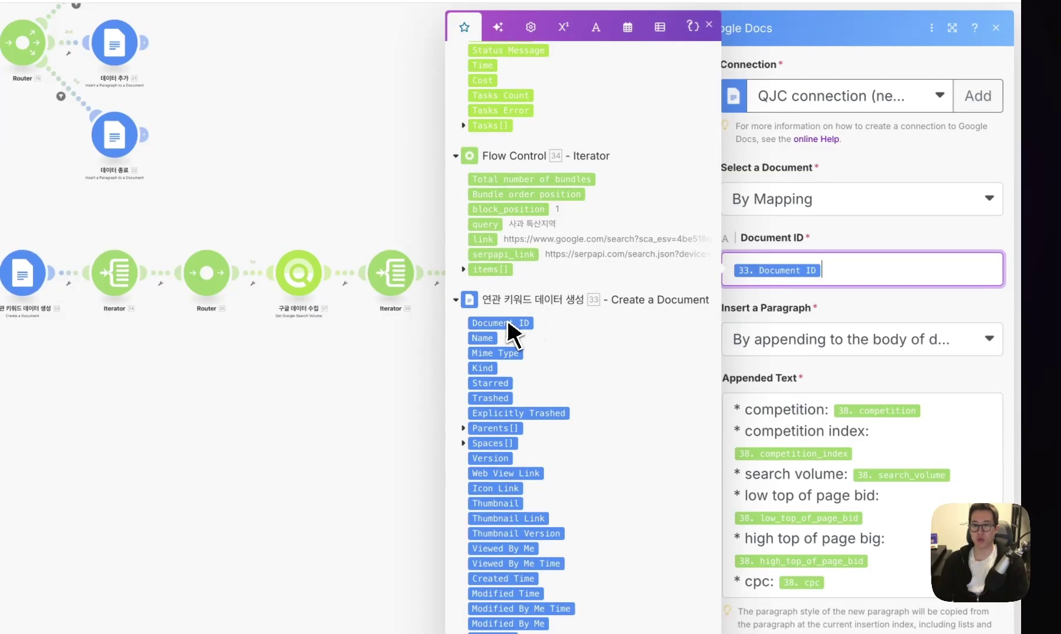
left_click(980, 583)
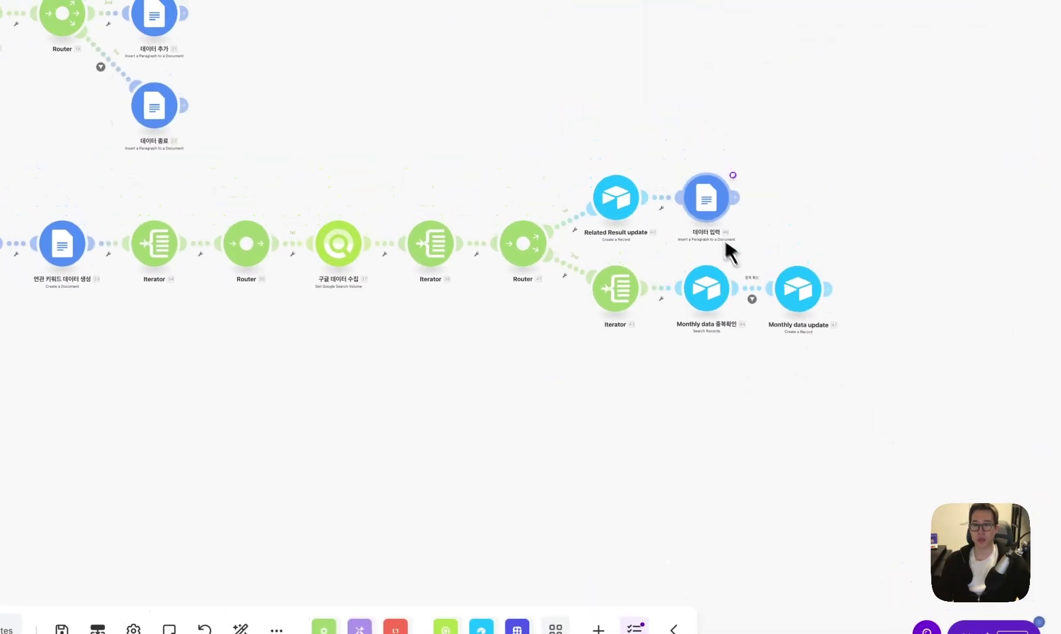
- Clone 데이터 입력 and set the copy's appended text to </Related_Keywords>
left_click(719, 235)
left_click(668, 136)
right_click(700, 197)
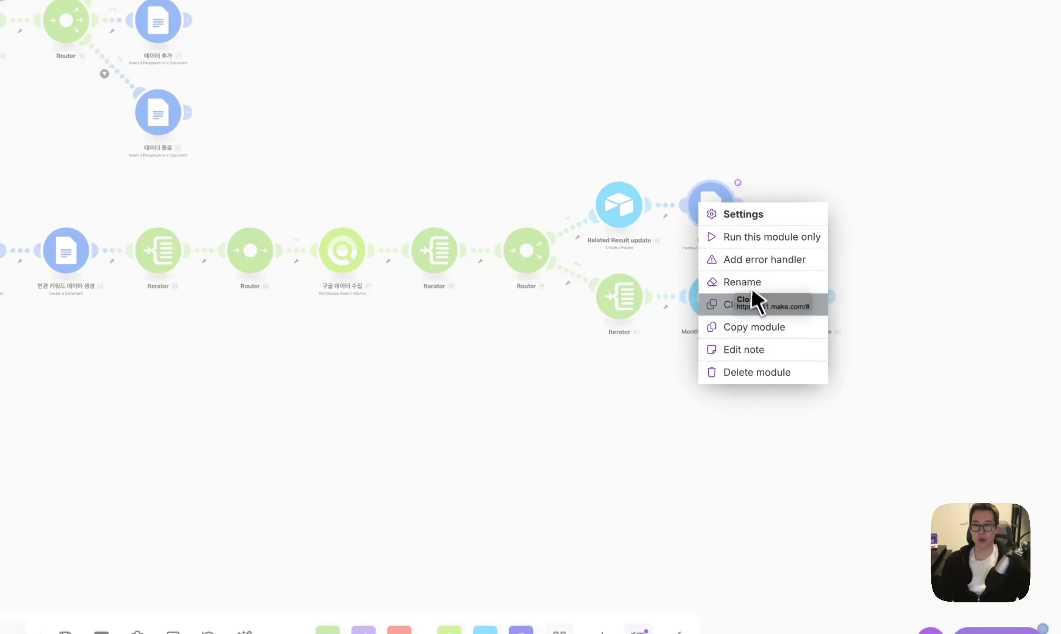
left_click(745, 304)
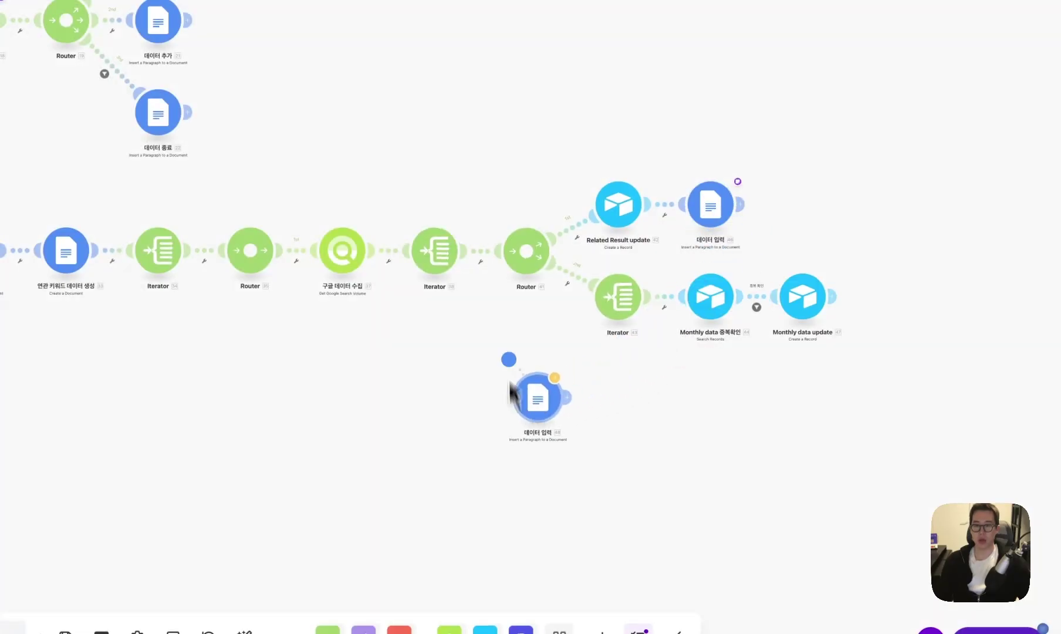
left_click(539, 392)
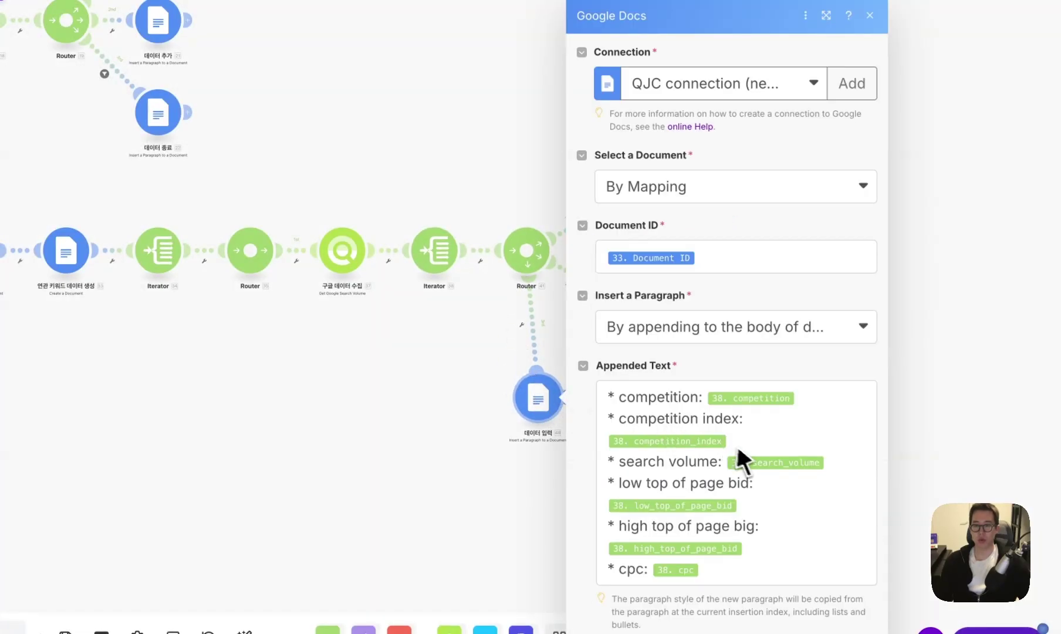
left_click(814, 446)
key("super+a")
type("</Related_Keywords>")
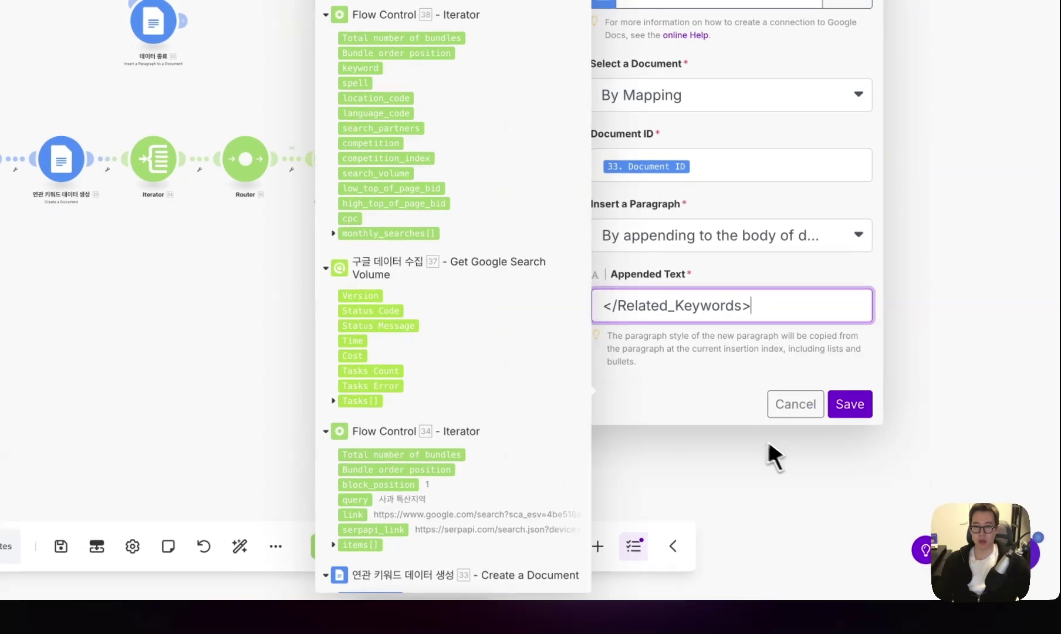
scroll(639, 341, "up", 3)
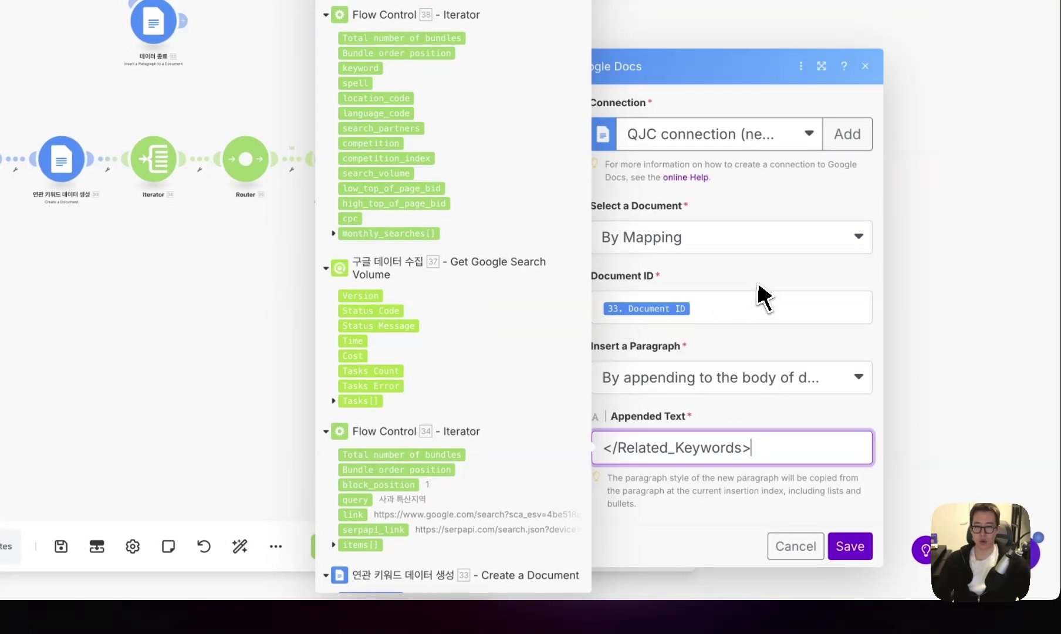
key("Escape")
- Add a </Related_Keywords> note to the copy and start a filter on its route
right_click(531, 311)
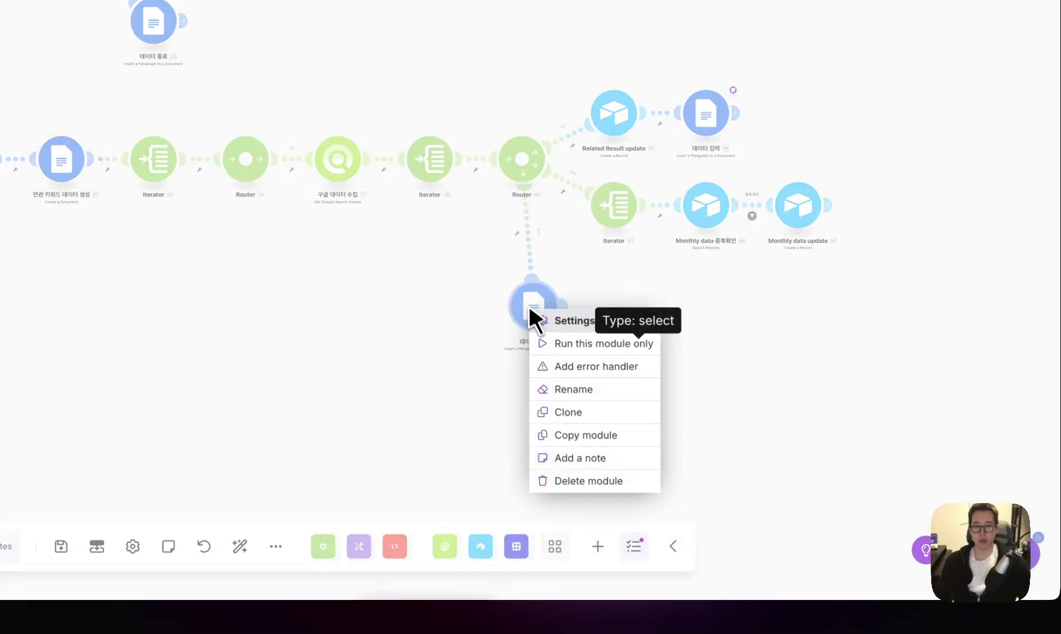
left_click(579, 458)
type("</Related_Keywords>")
left_click(806, 338)
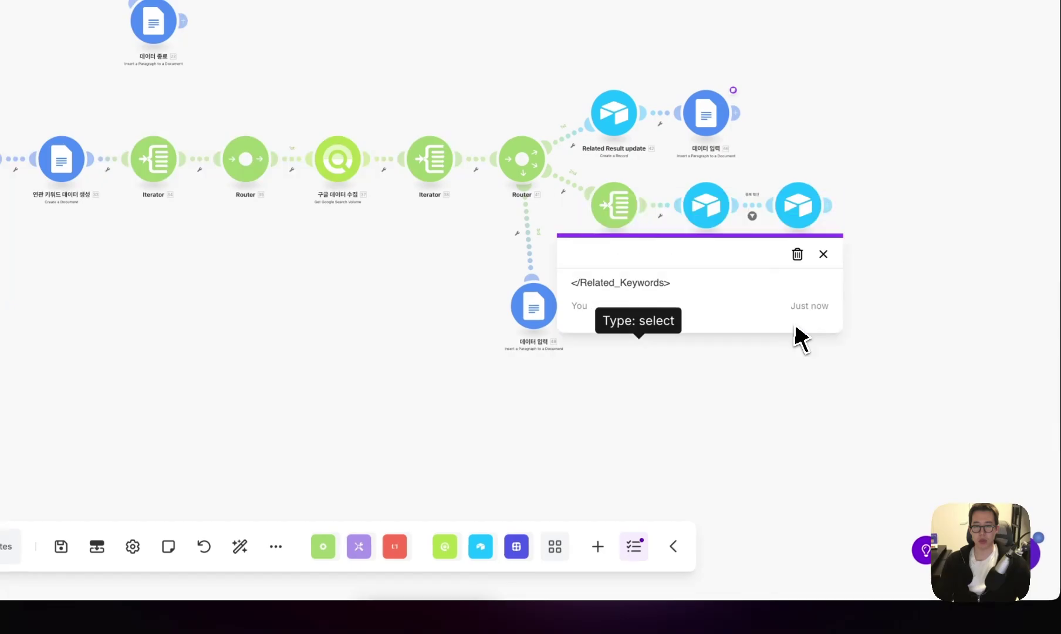
left_click(598, 298)
left_click(665, 293)
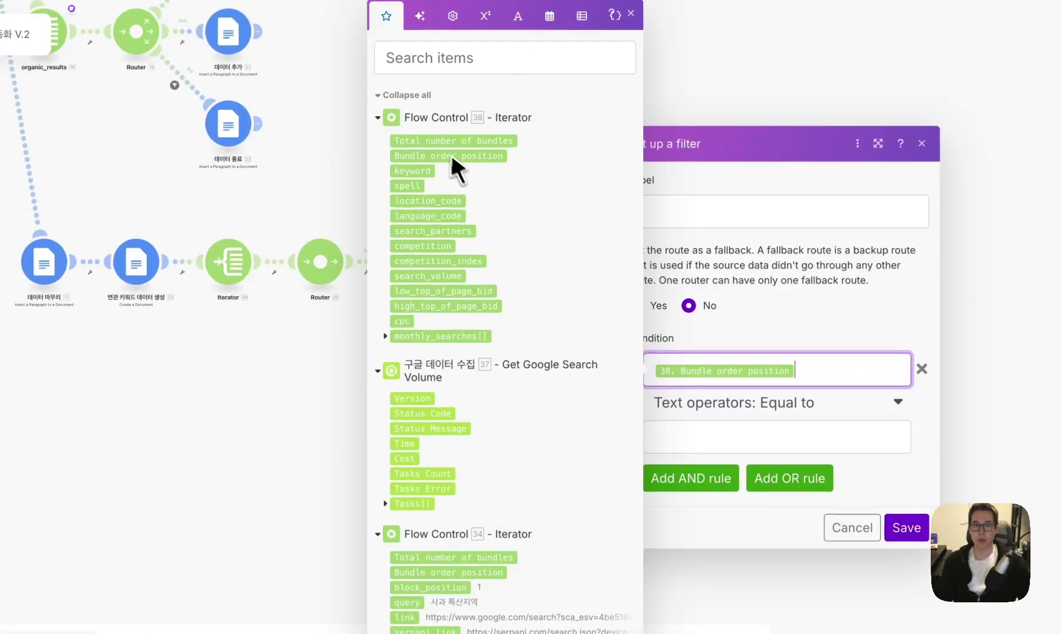
- Require Bundle order position = Total number of bundles for Iterators 38 and 34, then auto-align
key("Tab")
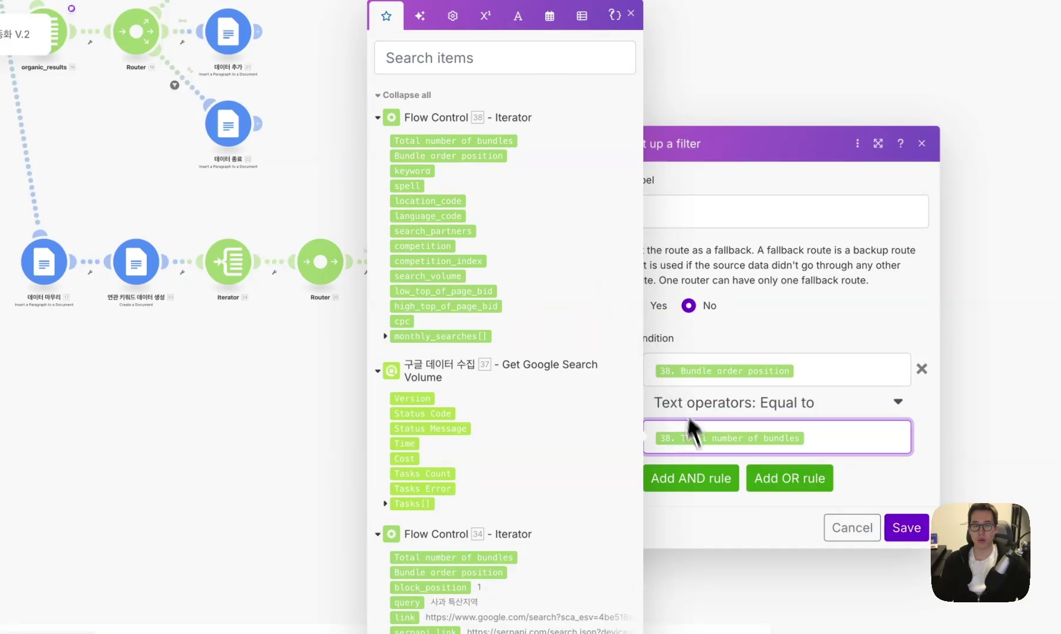
left_click(691, 477)
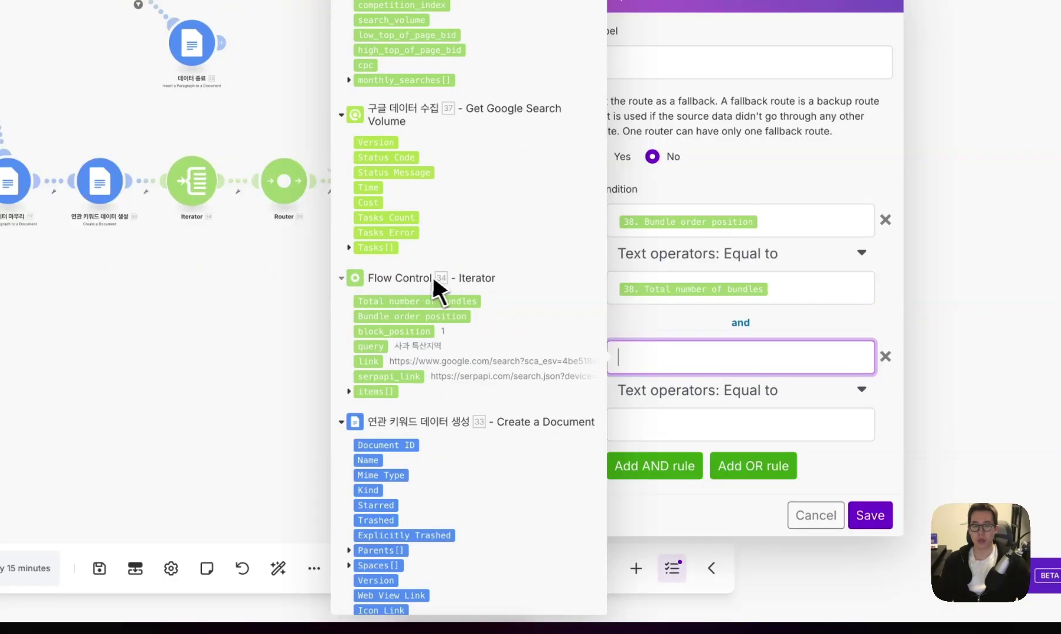
left_click(674, 426)
left_click(641, 365)
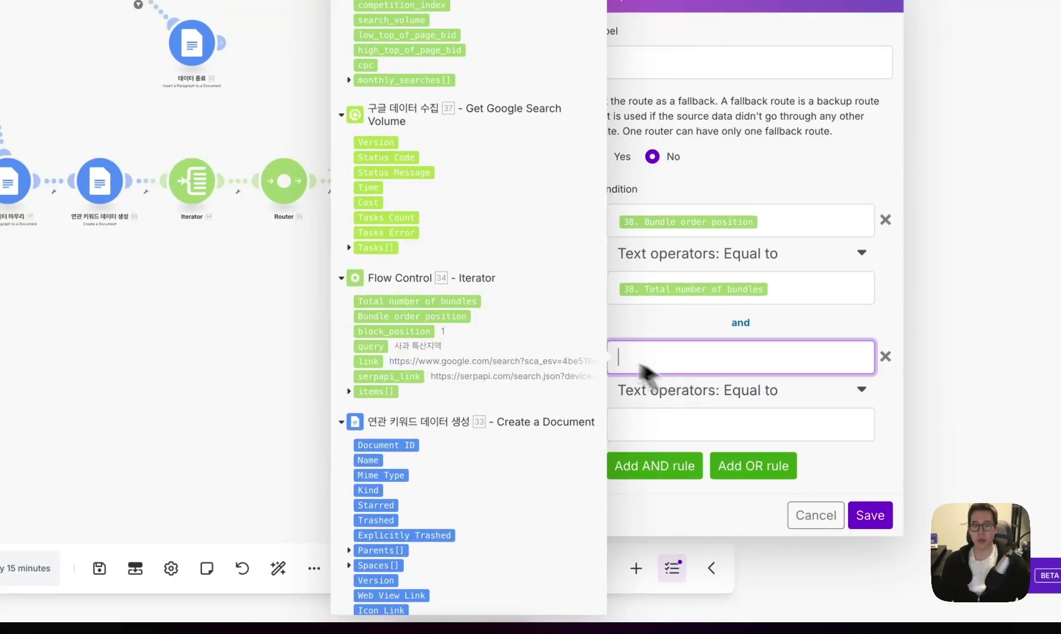
left_click(633, 411)
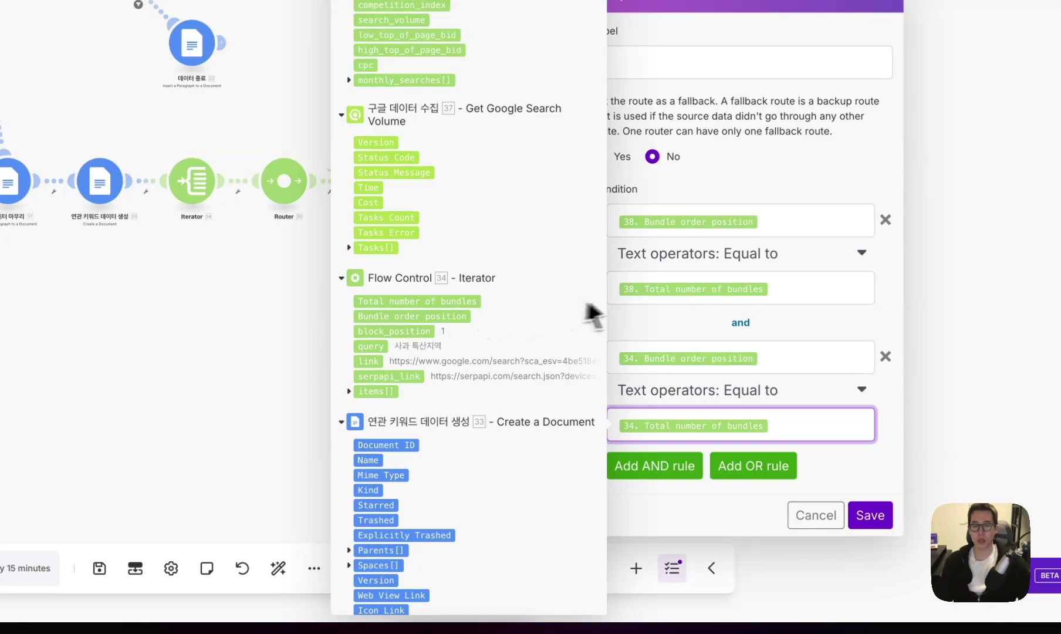
left_click(869, 515)
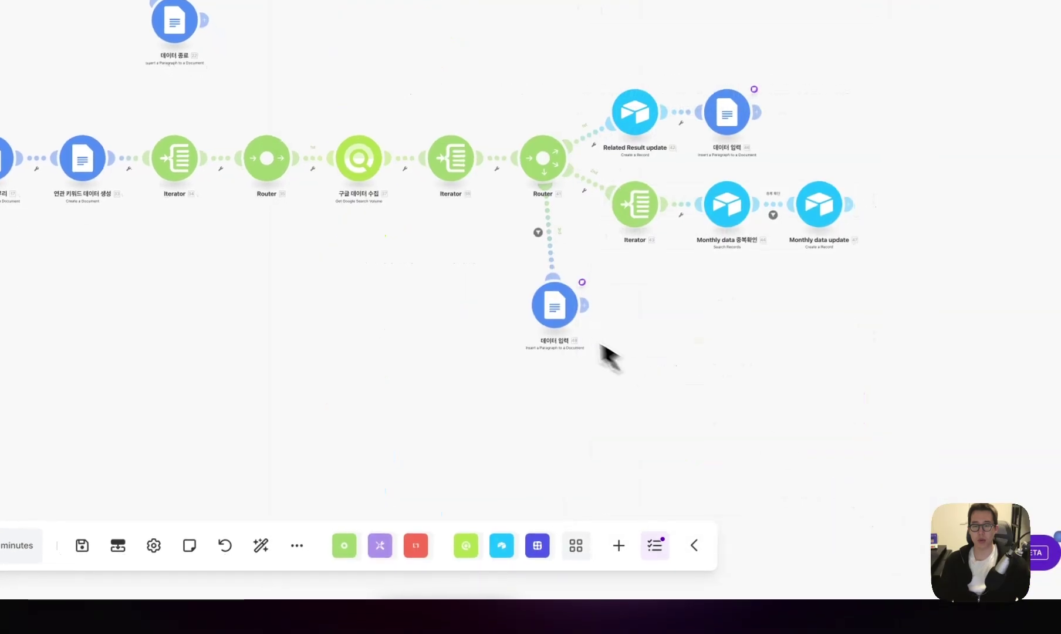
left_click(381, 540)
scroll(469, 290, "up", 5)
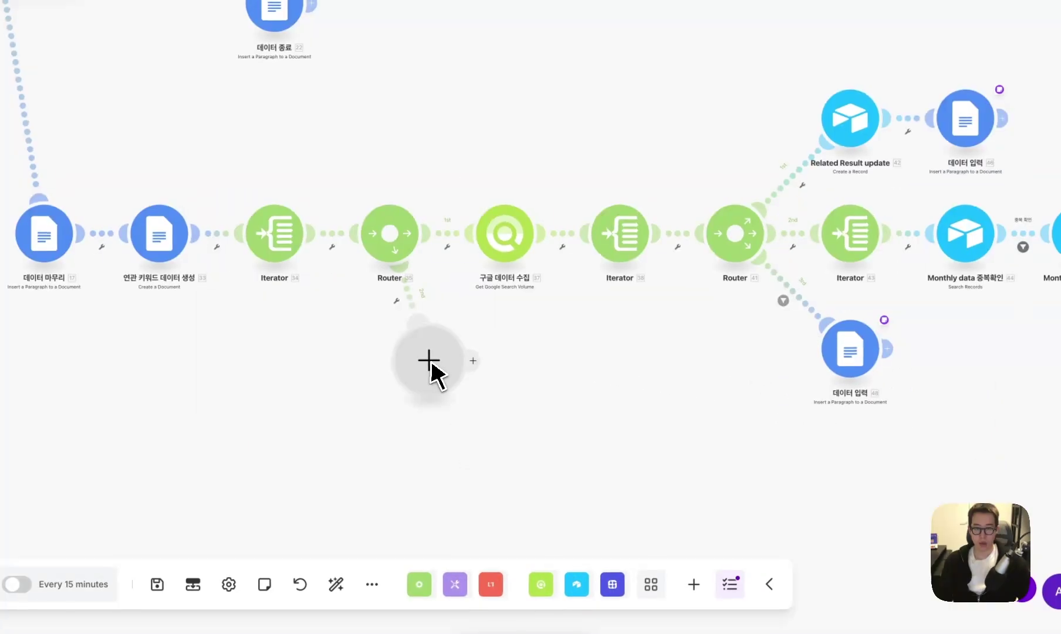
- Add a Tools Text aggregator on Router 35 with Iterator [34] as its source module
left_click(429, 360)
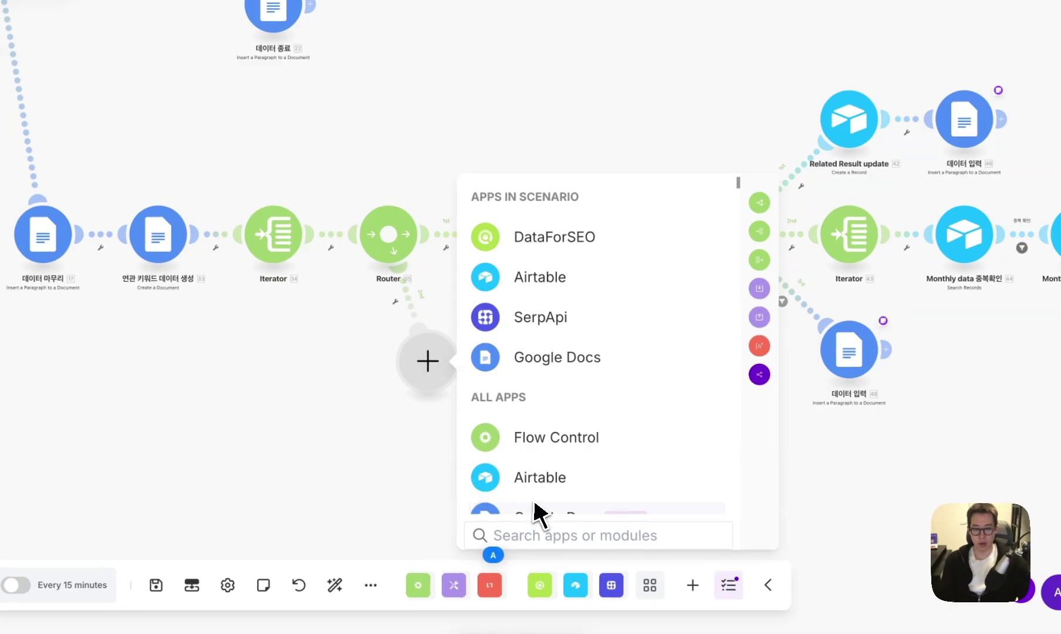
type("aggre")
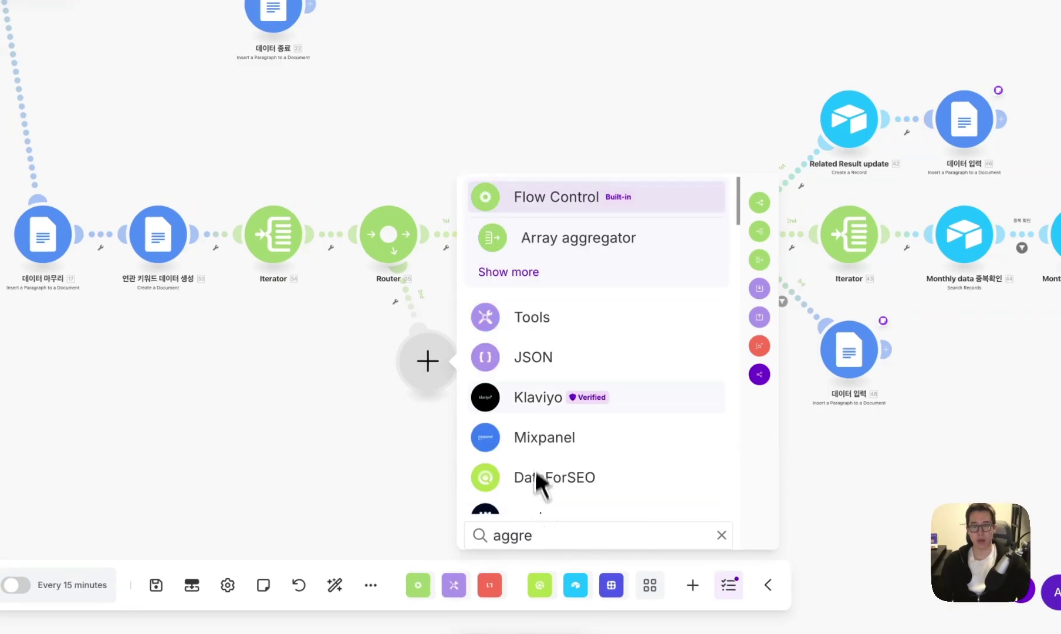
left_click(528, 318)
scroll(558, 399, "down", 9)
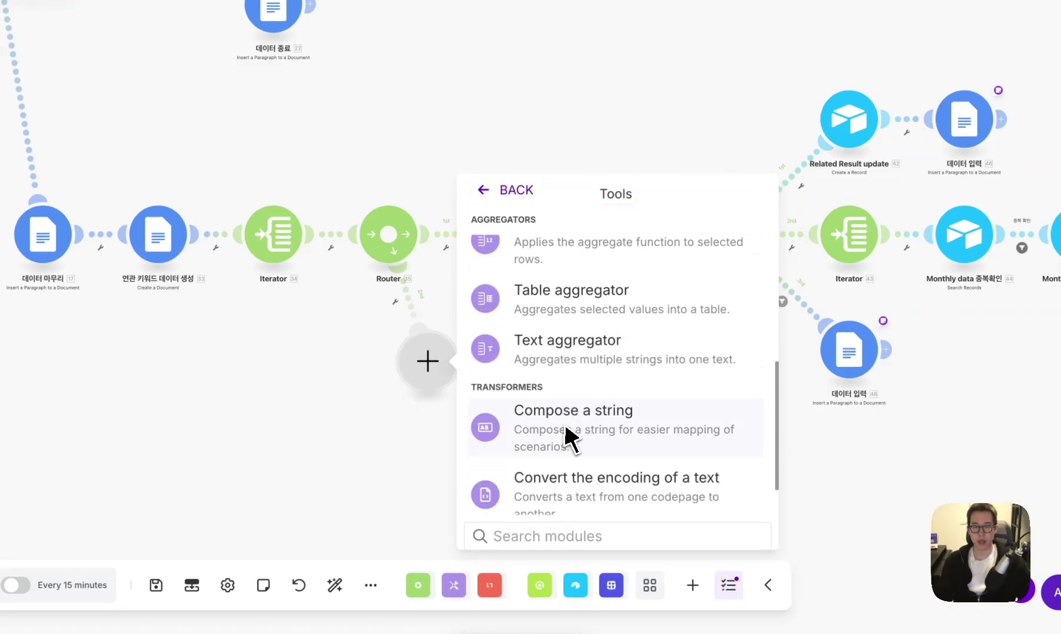
left_click(590, 314)
left_click(585, 341)
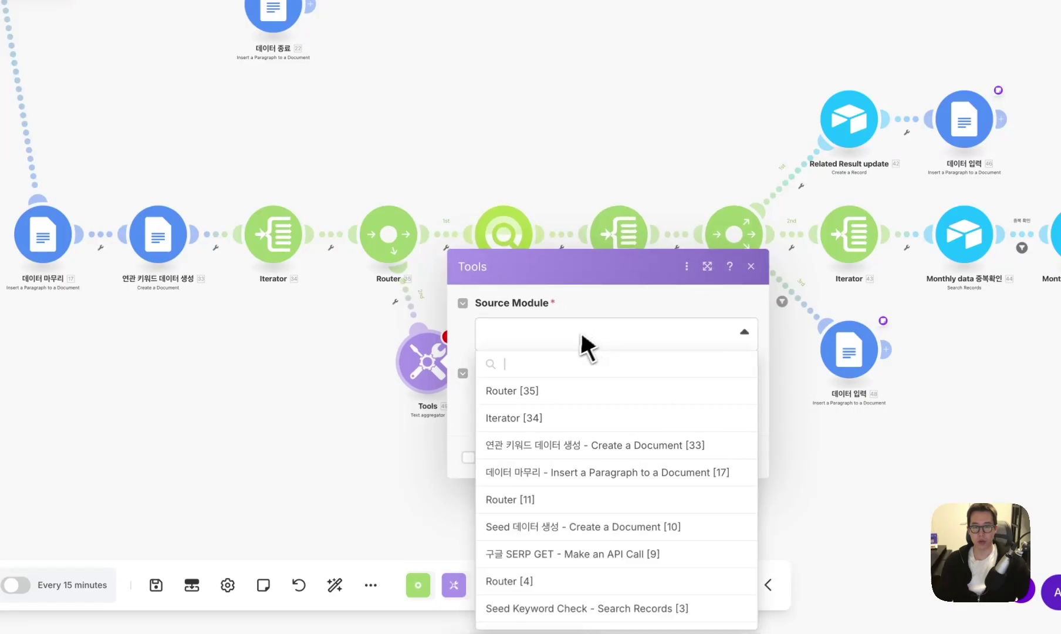
left_click(544, 418)
- Set the aggregated text to '* keyword: {{34.query}}' plus a space, then save the scenario
left_click(566, 409)
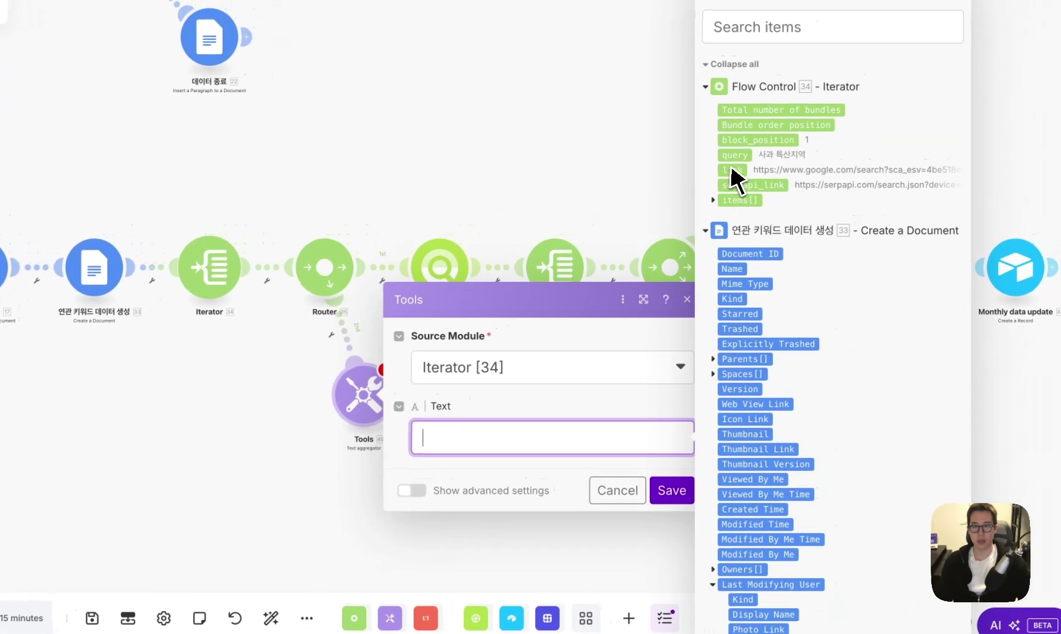
left_click(734, 154)
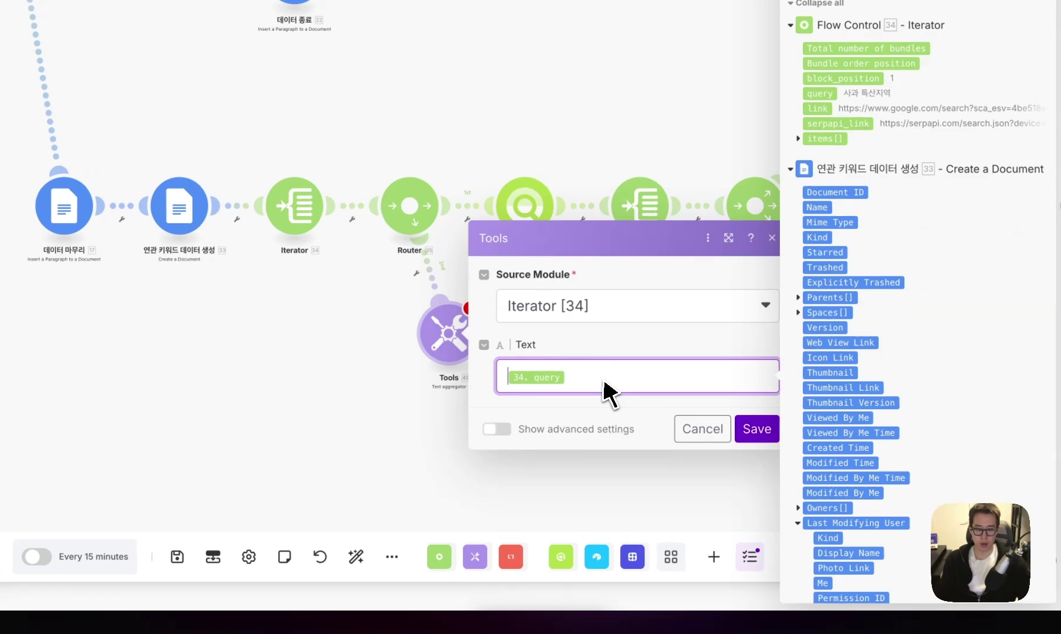
type("* keyword:")
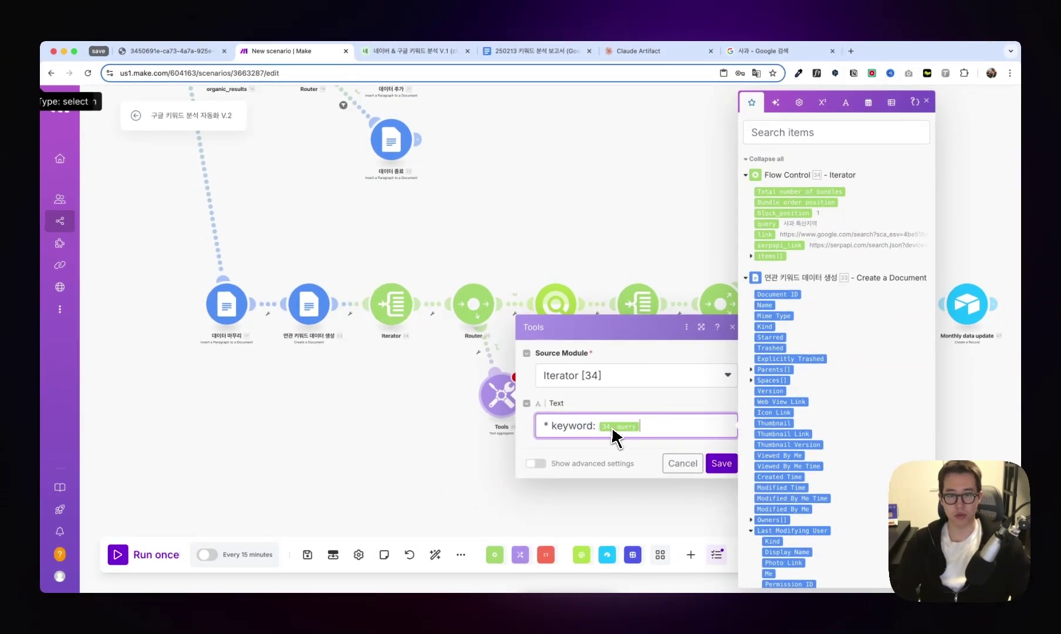
key("Return")
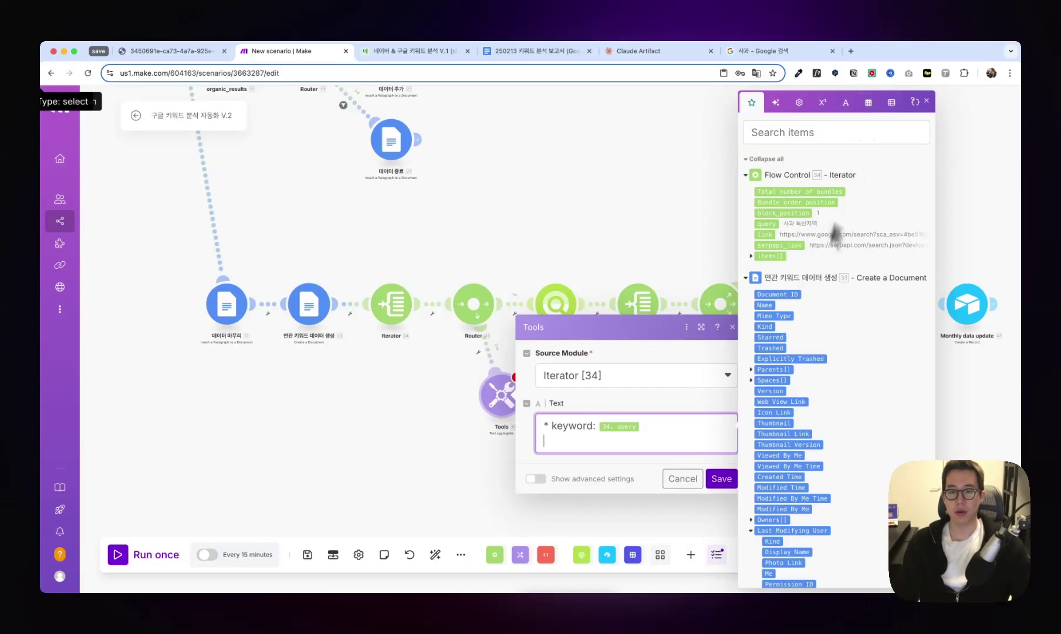
key("BackSpace")
left_click(846, 102)
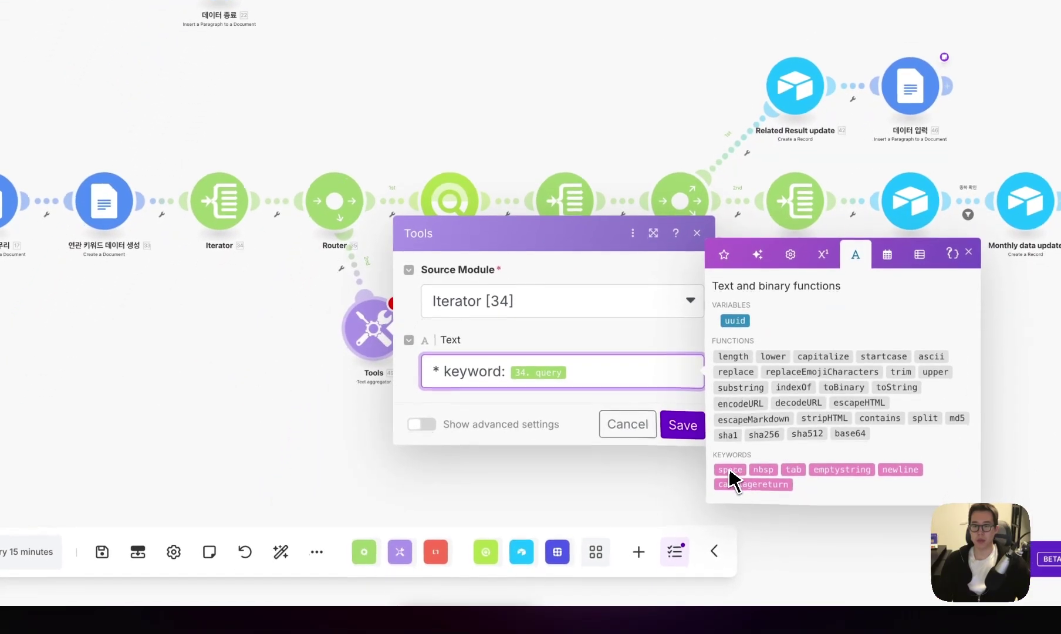
left_click(730, 471)
left_click(681, 424)
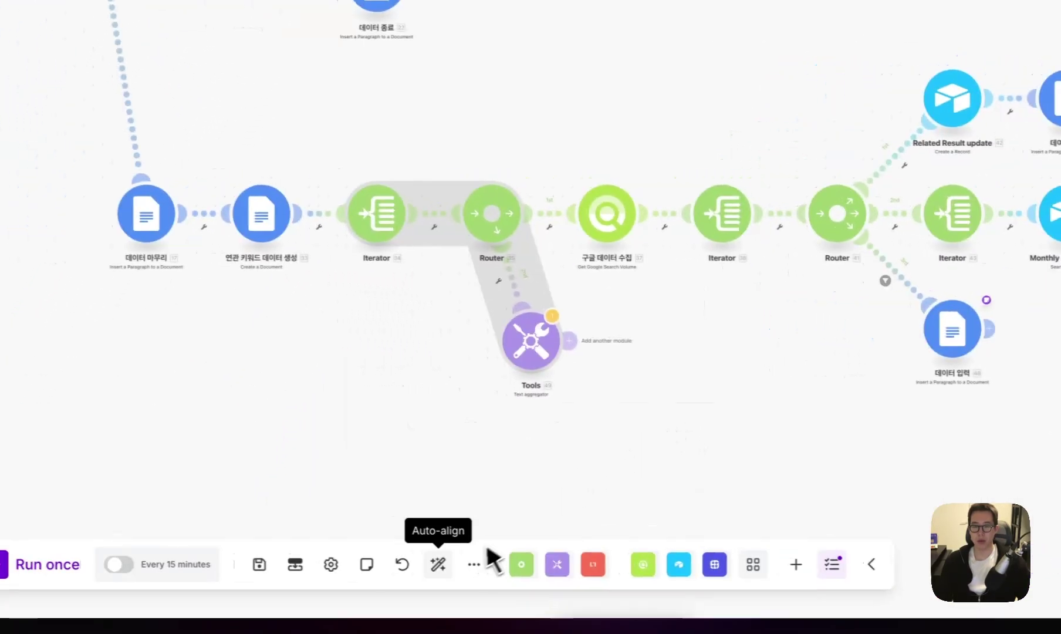
left_click(280, 552)
left_click(103, 552)
scroll(651, 496, "down", 3)
- Add an OpenAI chat module after the Text aggregator using model gpt-4o-2024-11-20
scroll(652, 495, "up", 10)
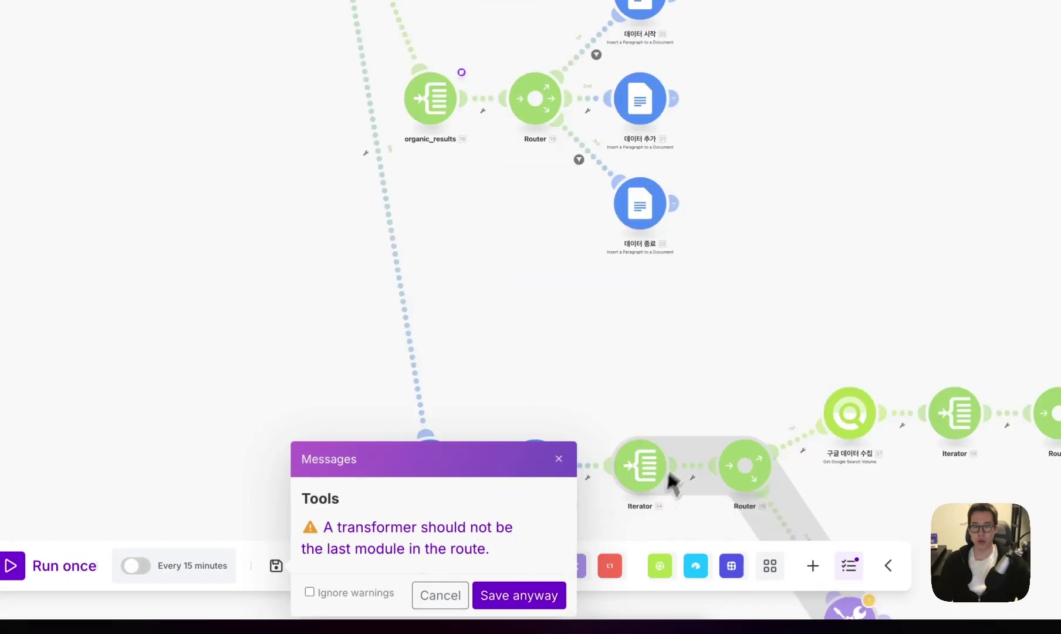
left_click_drag(713, 407, 634, 225)
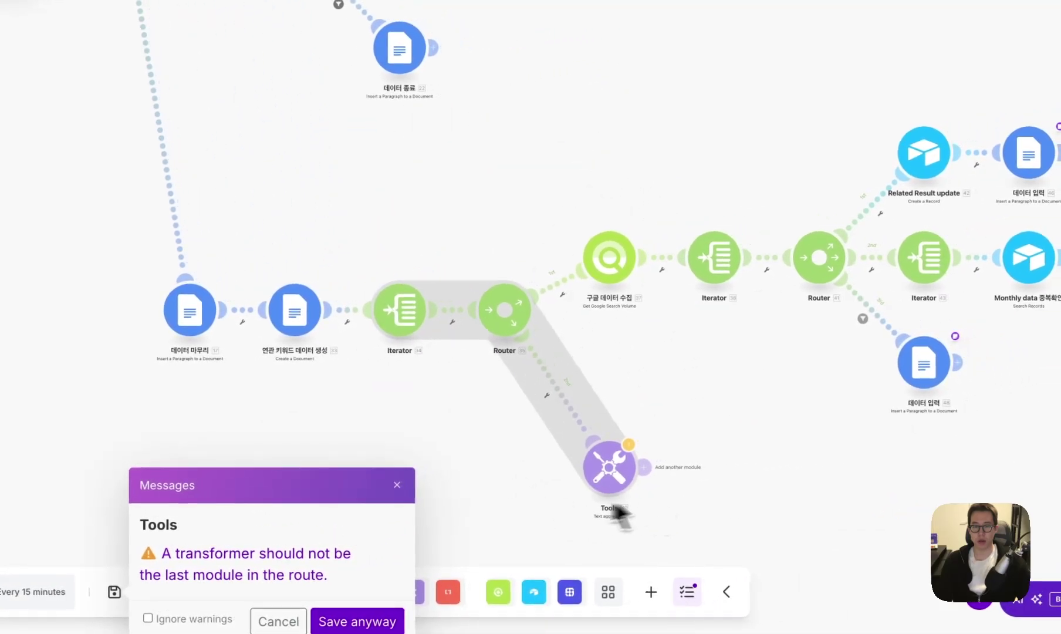
left_click(651, 465)
scroll(593, 451, "down", 5)
scroll(596, 467, "up", 5)
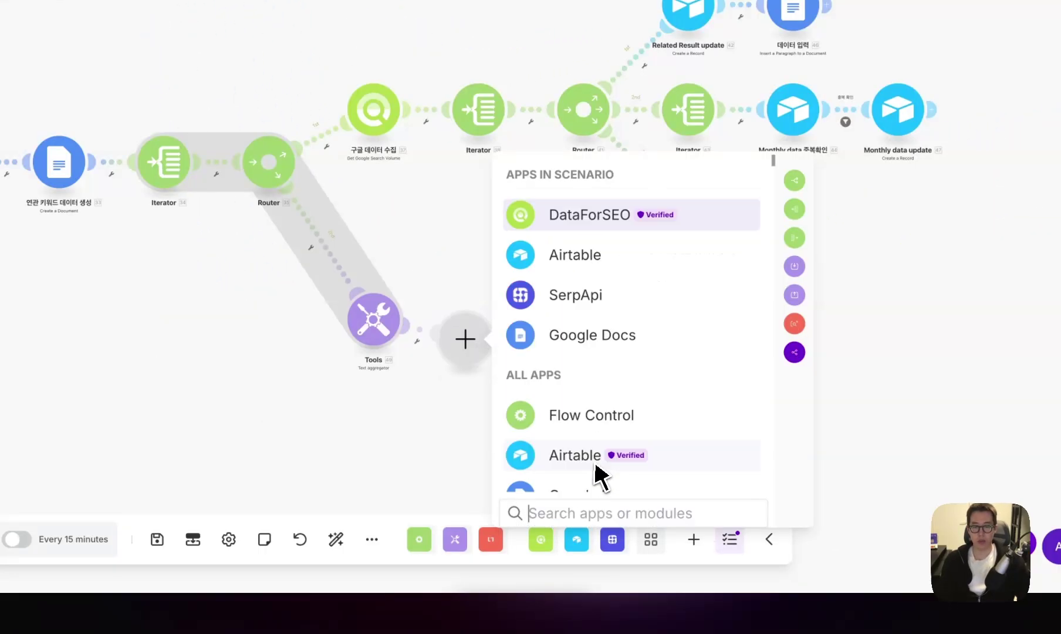
type("Chat")
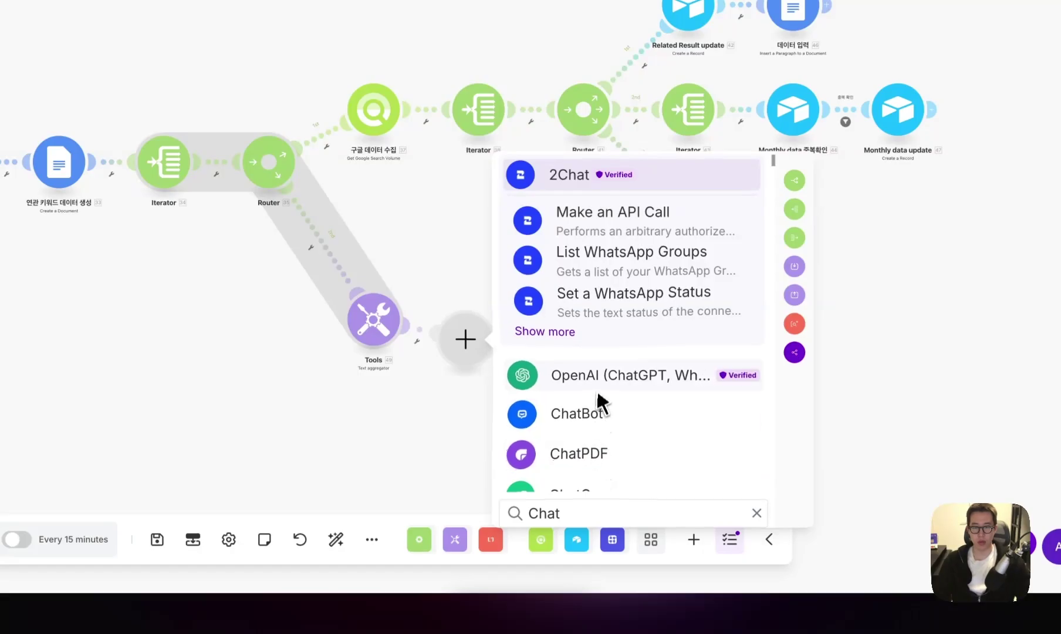
left_click(599, 388)
scroll(600, 391, "down", 2)
key("Escape")
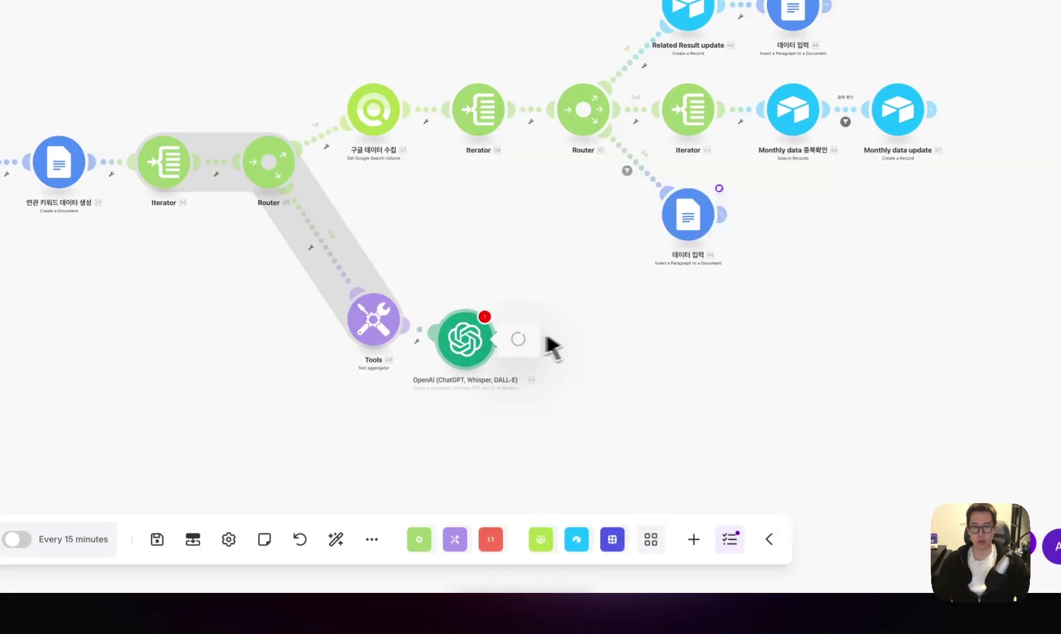
double_click(619, 397)
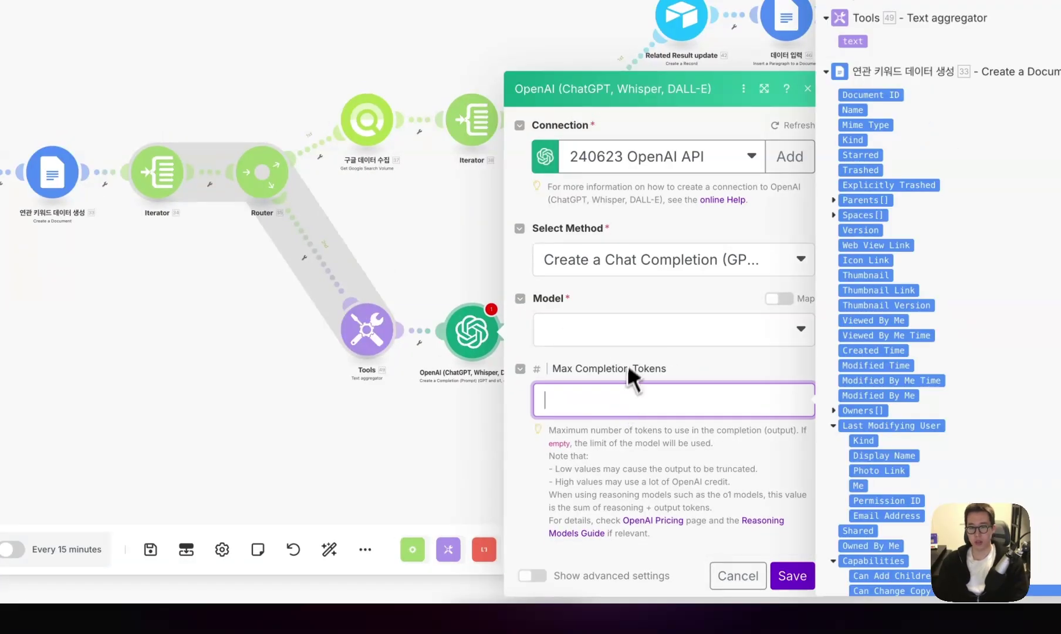
left_click(639, 323)
scroll(609, 421, "down", 3)
scroll(610, 431, "up", 1)
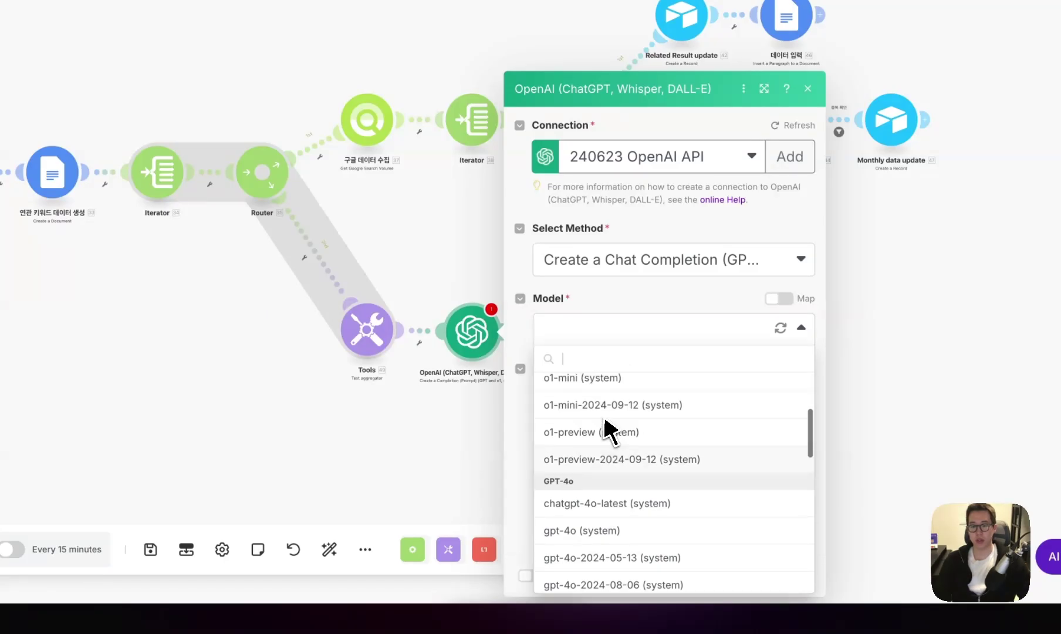
scroll(610, 431, "down", 3)
left_click(643, 519)
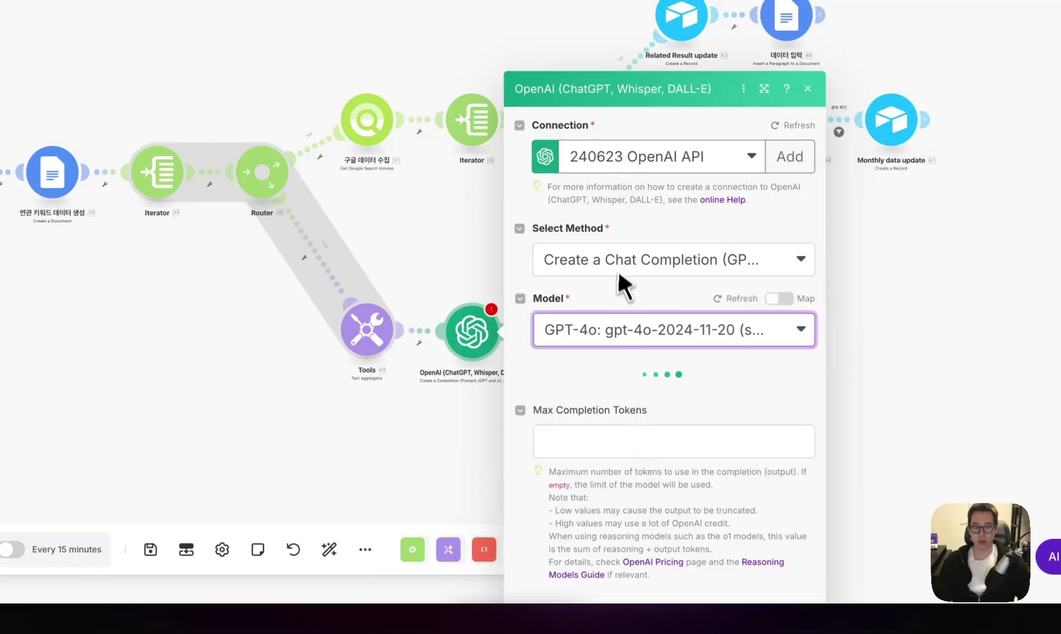
- Add a developer/system message containing the pasted system instructions
left_click(606, 437)
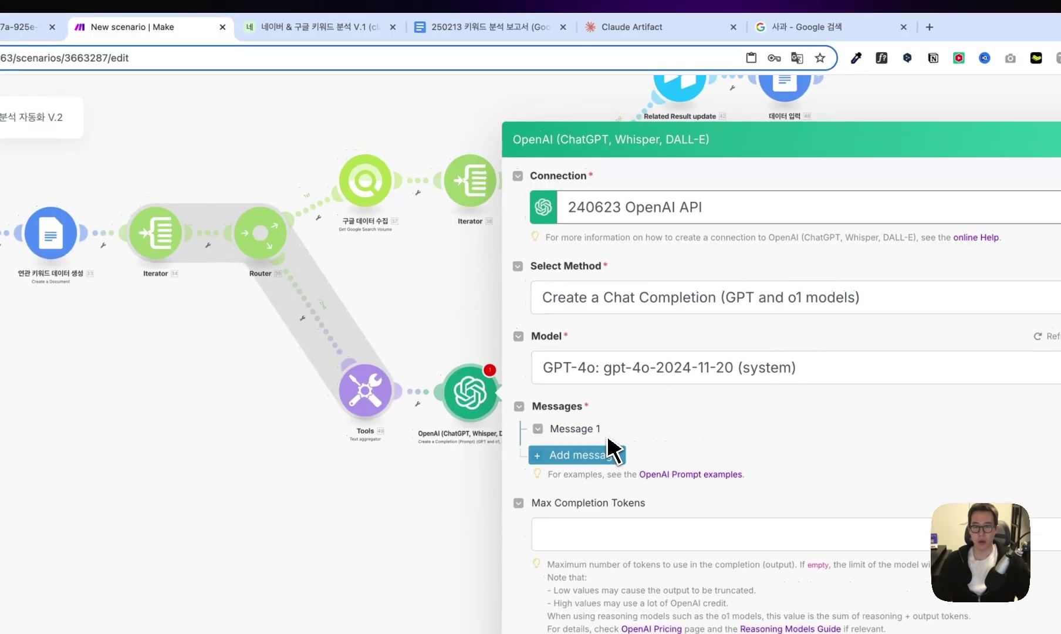
left_click(598, 299)
left_click(605, 333)
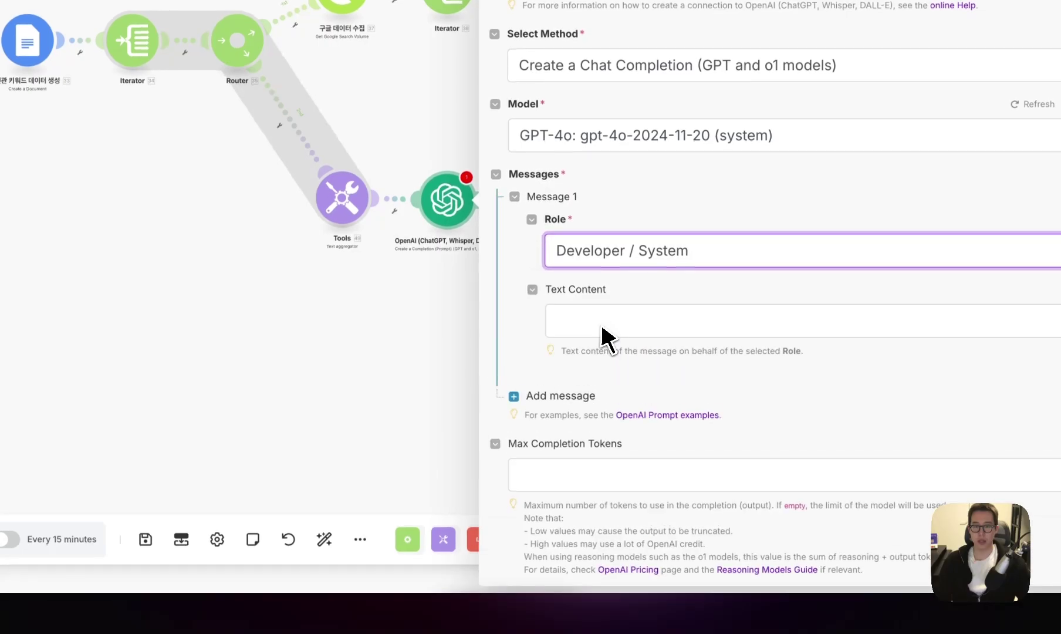
left_click(603, 324)
key("ctrl+v")
scroll(669, 399, "up", 3)
scroll(686, 416, "down", 3)
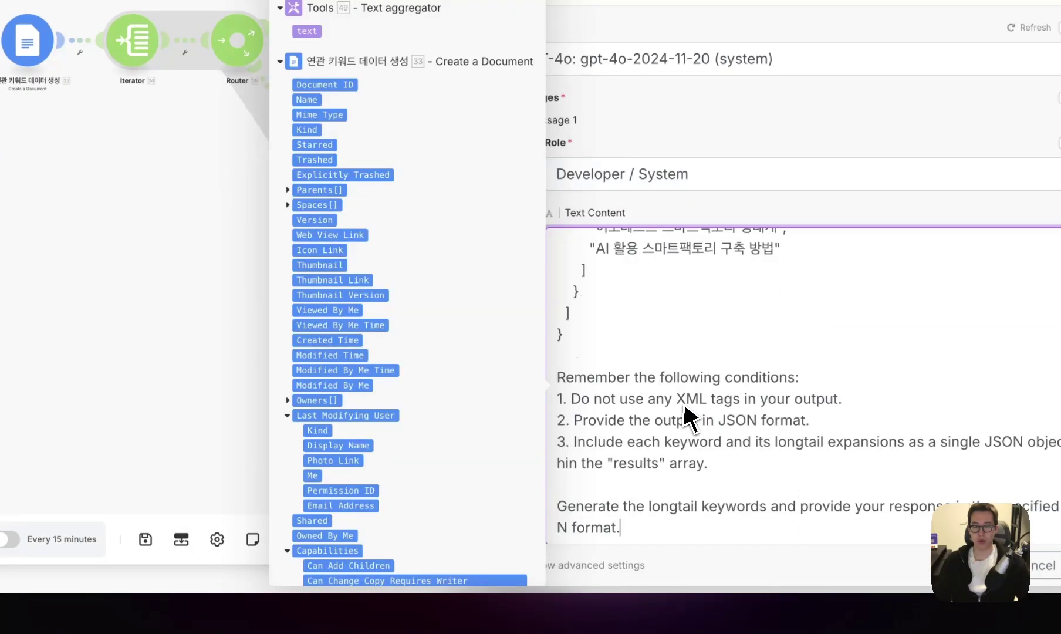
- Add a user message with the pasted prompt, mapping 2. keyword and 49. text as related keywords
left_click(559, 354)
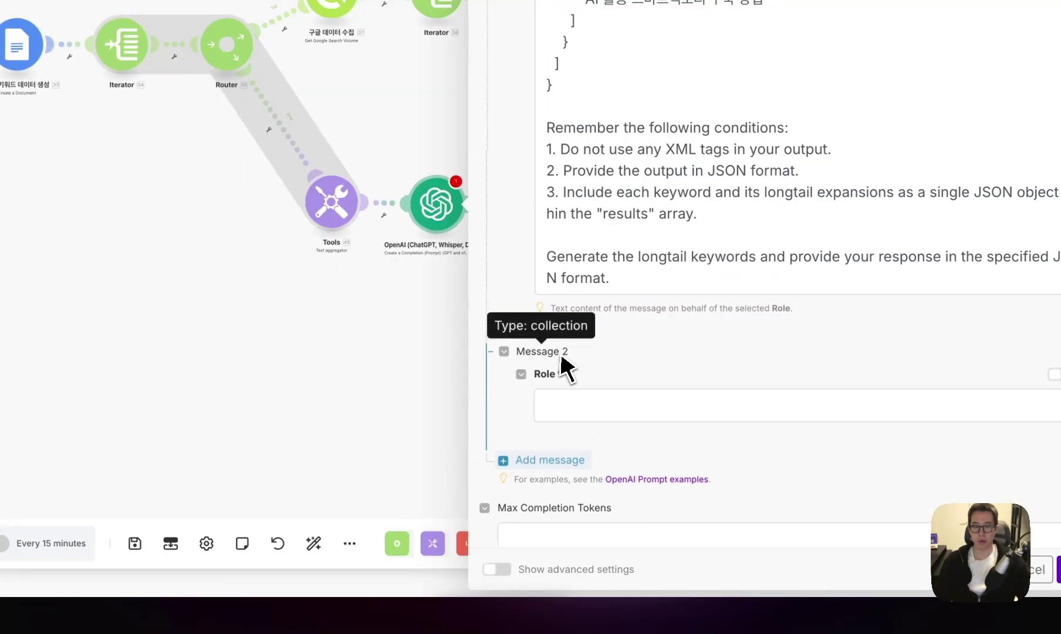
left_click(568, 394)
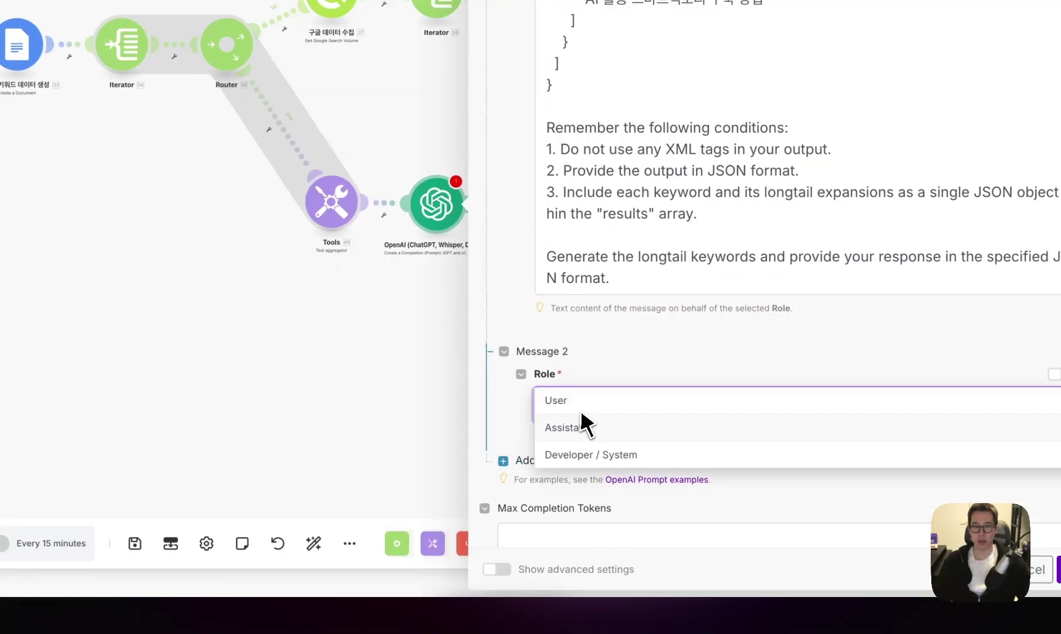
left_click(580, 408)
left_click(608, 470)
type("Here is the main keyword: <main_keyword> 3.keyword </main_keyword>  Here are the related keywords: <related_keywords> 71.text </related_keywords>  Here is the search results data: <search_results> 60.text </search_results>")
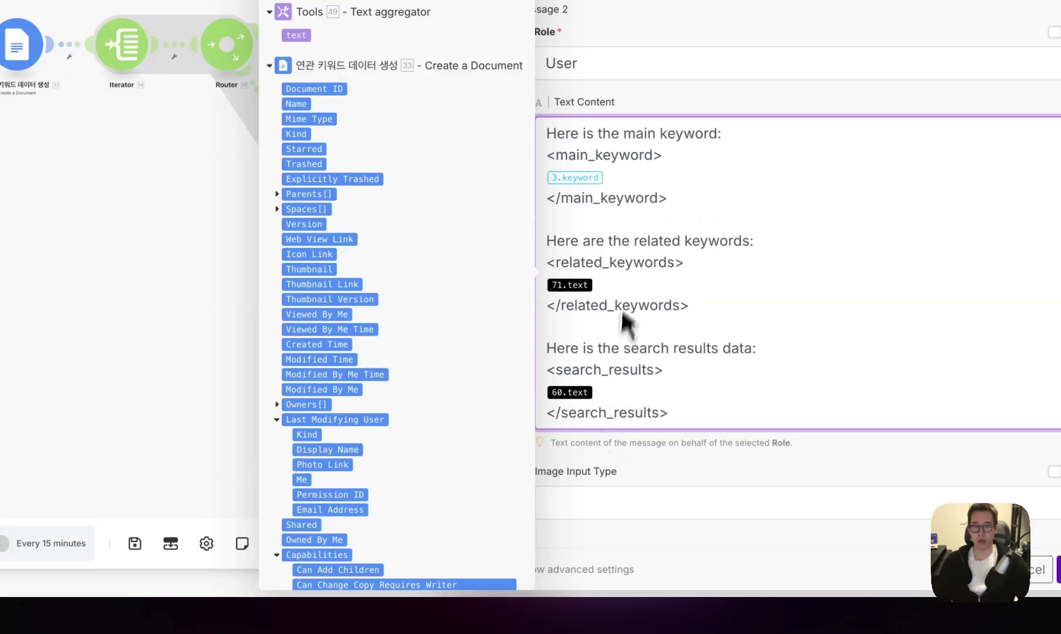
key("BackSpace")
scroll(449, 359, "down", 15)
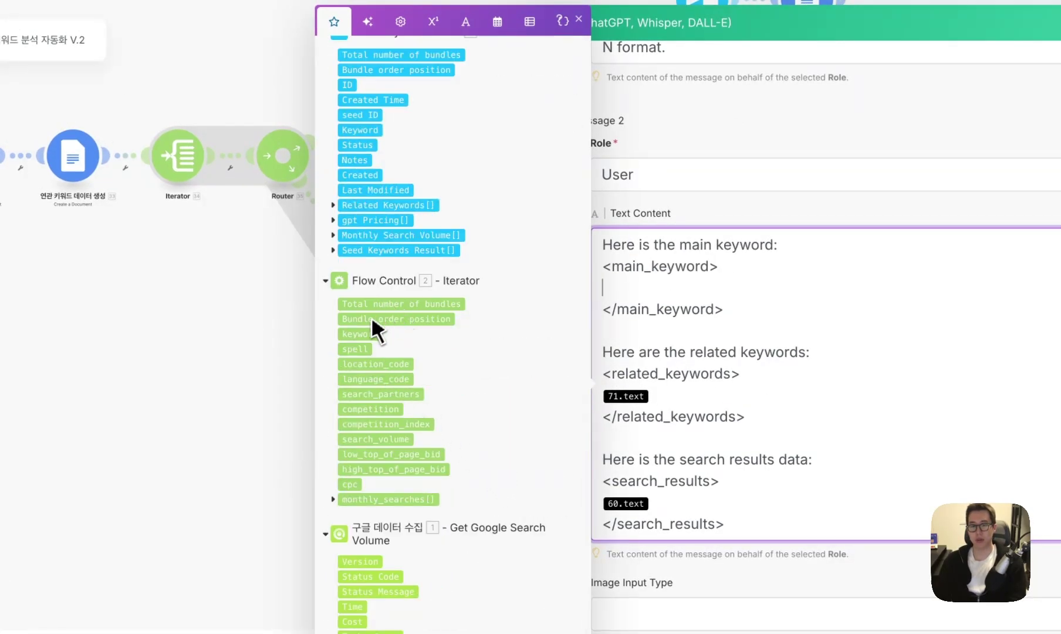
scroll(425, 331, "up", 20)
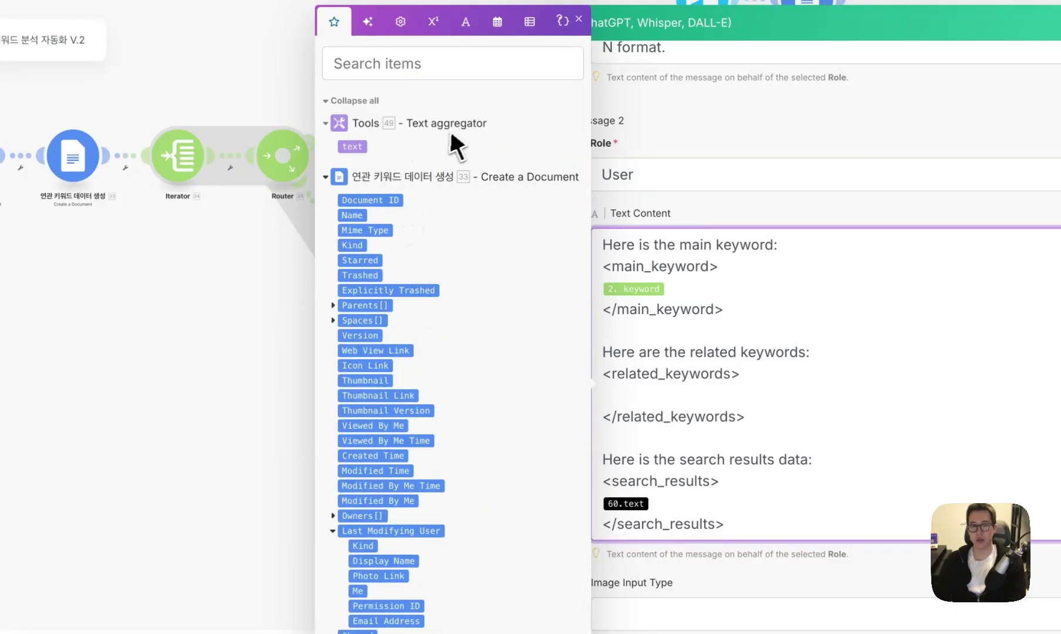
left_click(358, 146)
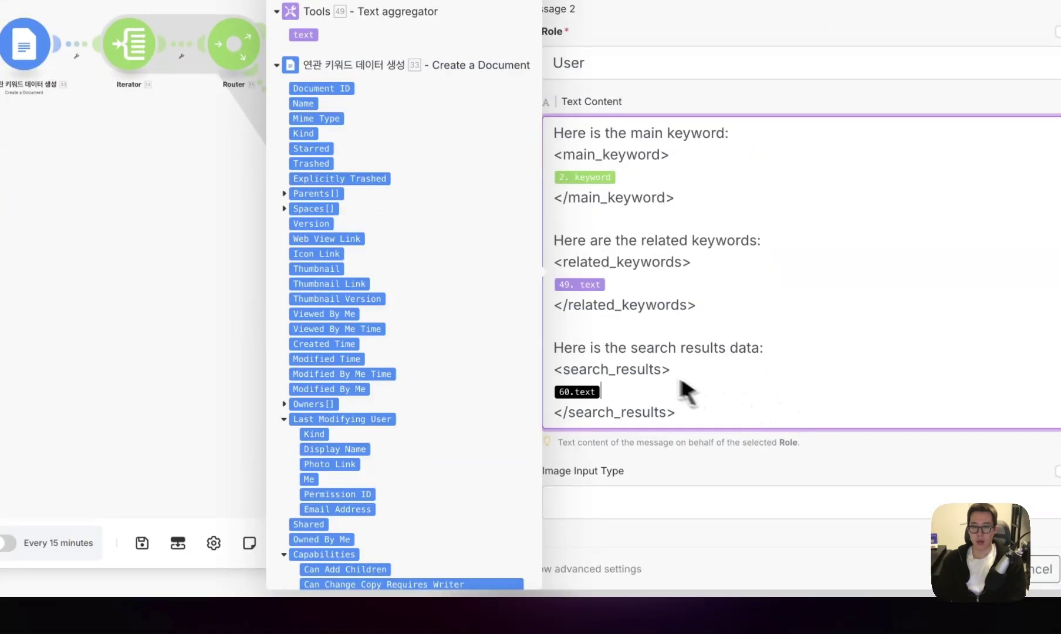
left_click_drag(642, 459, 793, 466)
left_click(740, 349)
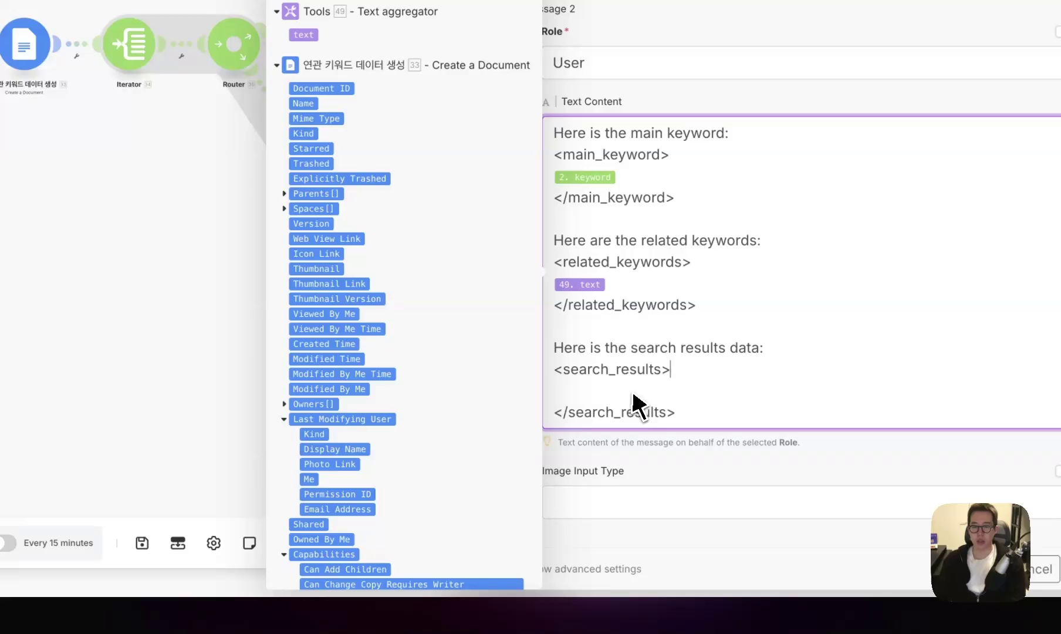
scroll(426, 444, "down", 15)
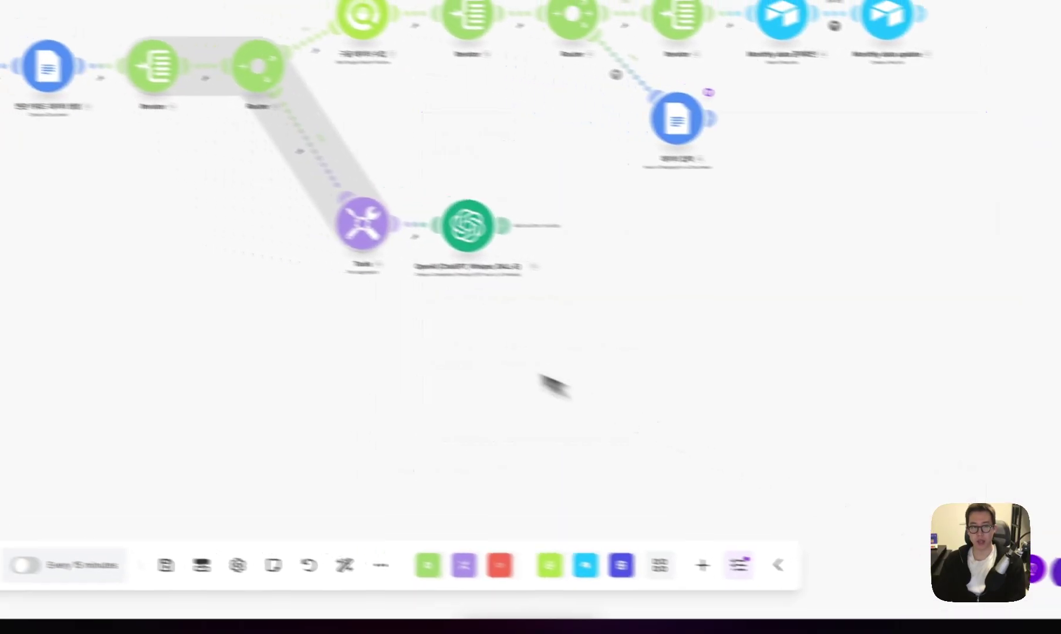
- Add a Google Docs Get Content of a Document module, link it in, and name it 데이터 가져오기
double_click(378, 330)
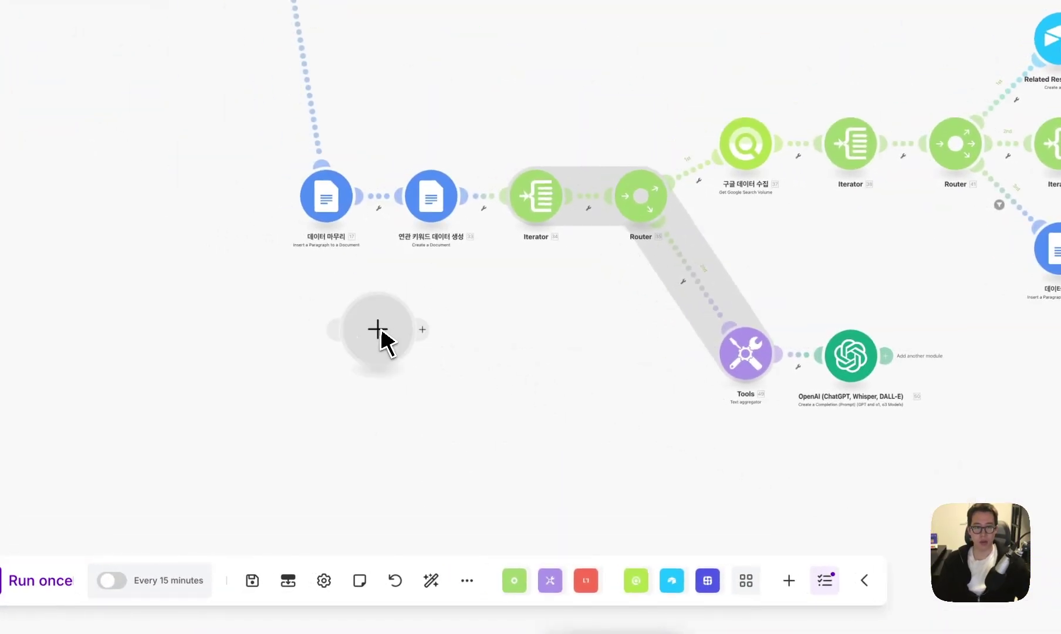
left_click(557, 325)
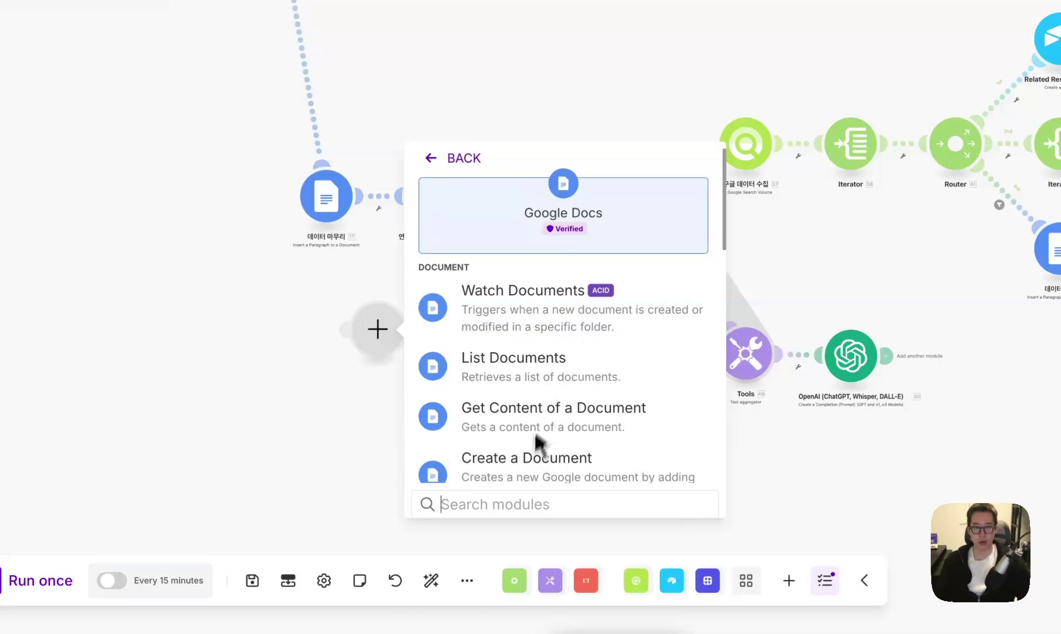
type("get")
left_click(557, 311)
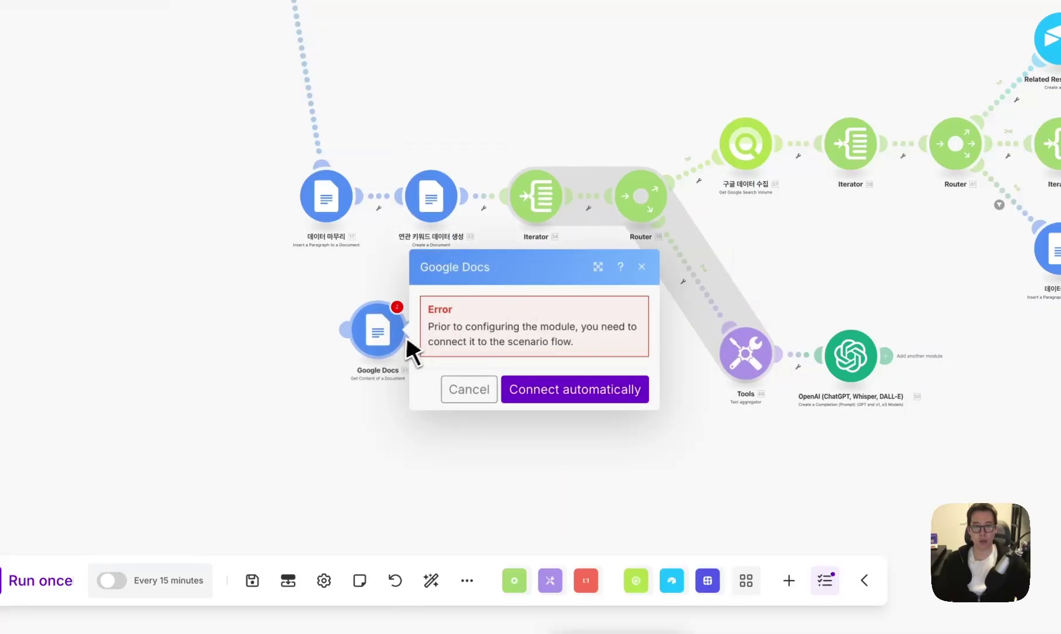
left_click(455, 385)
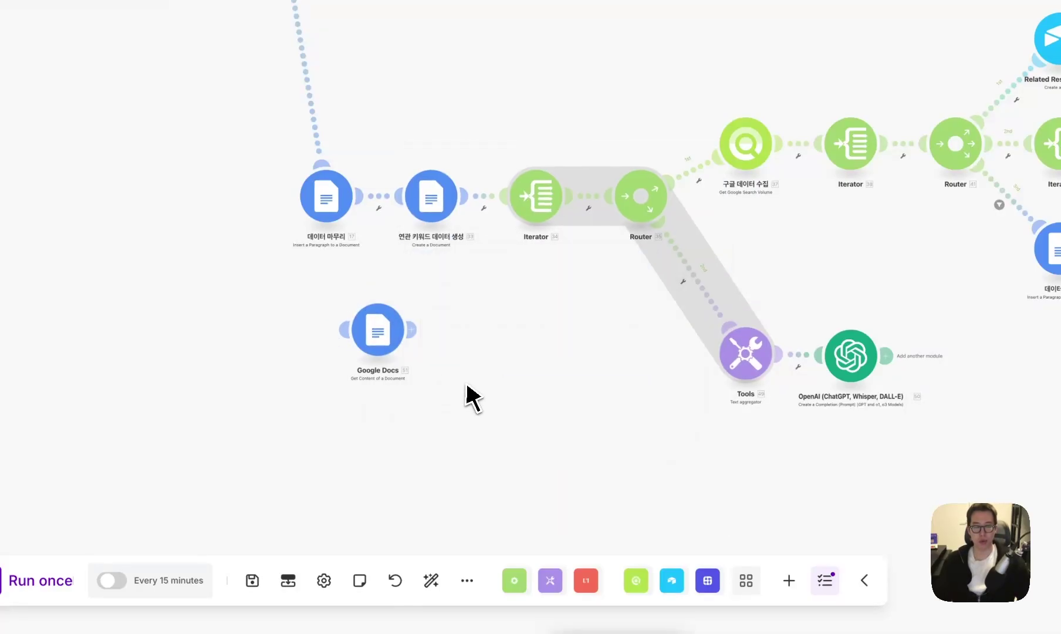
right_click(374, 328)
left_click(437, 400)
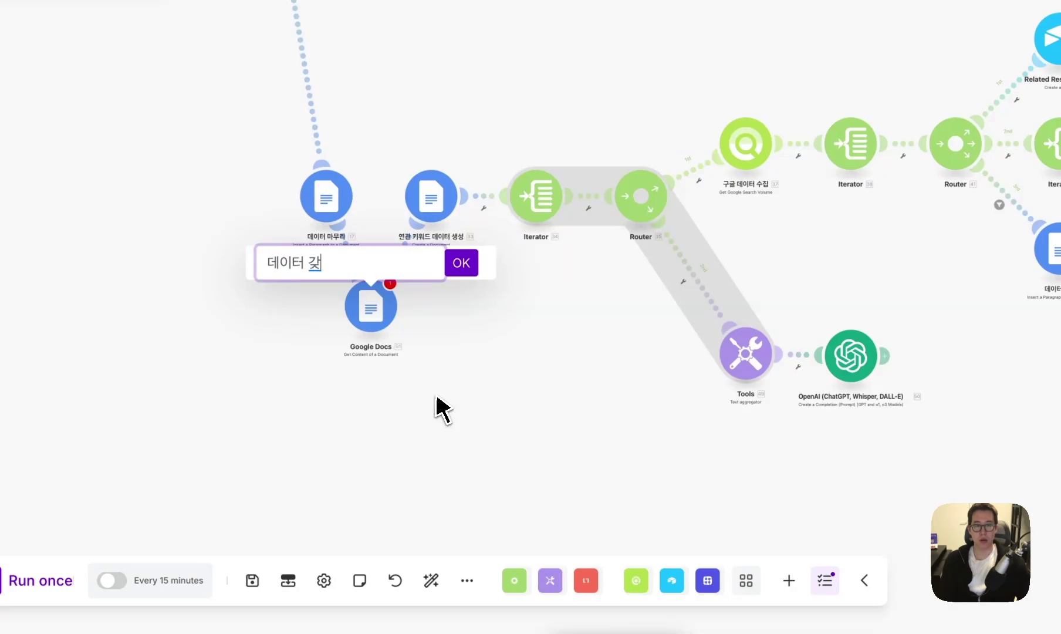
key("Return")
- Use the existing Google Docs connection and map 17. Document ID as the Document ID
left_click(375, 311)
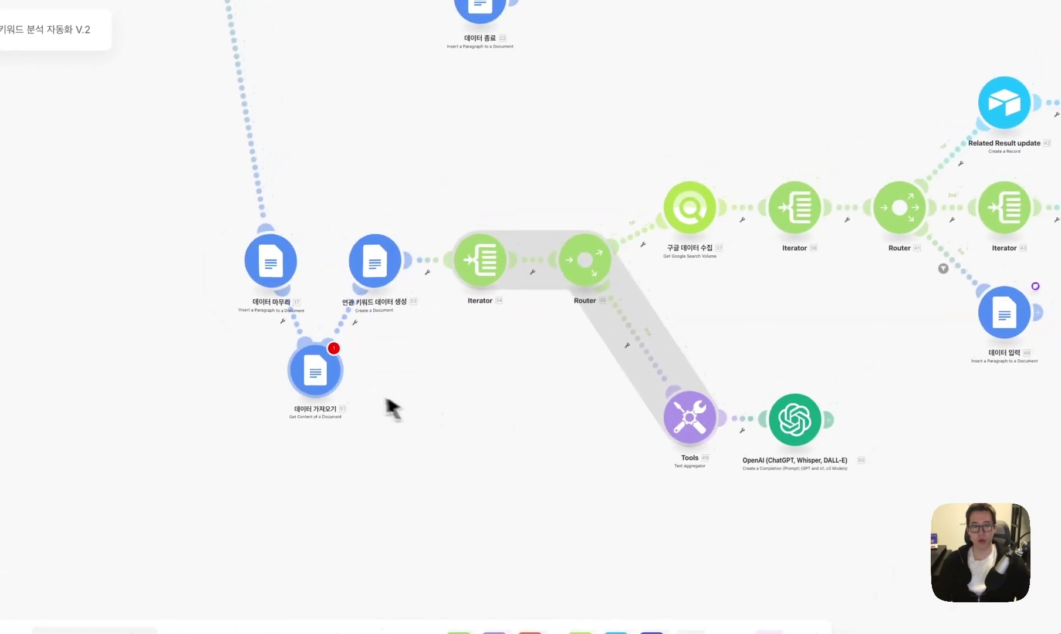
left_click(464, 370)
left_click(487, 507)
left_click(450, 439)
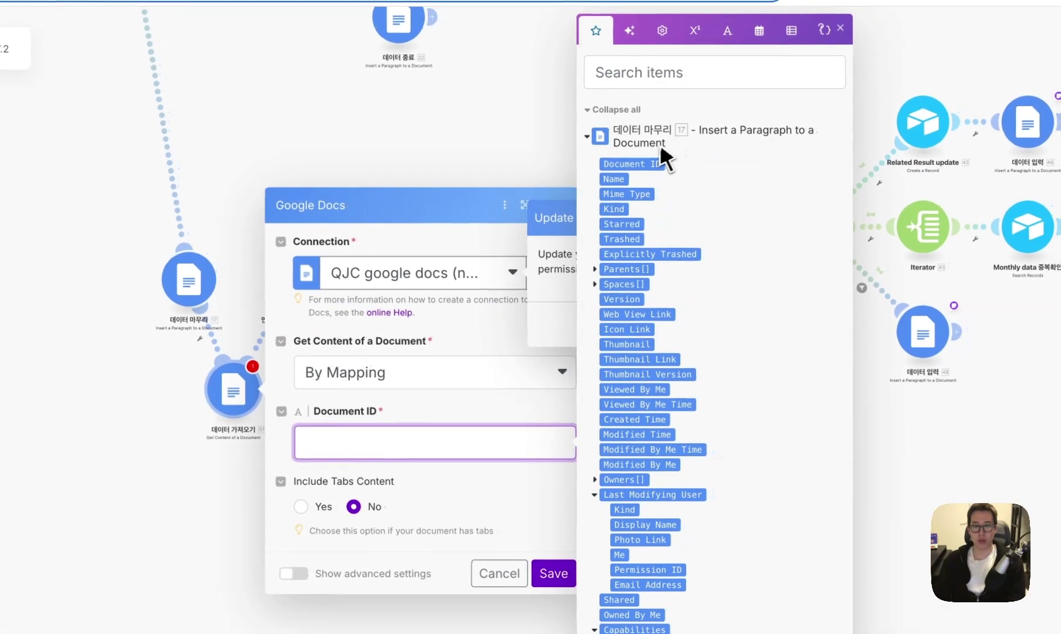
left_click(698, 153)
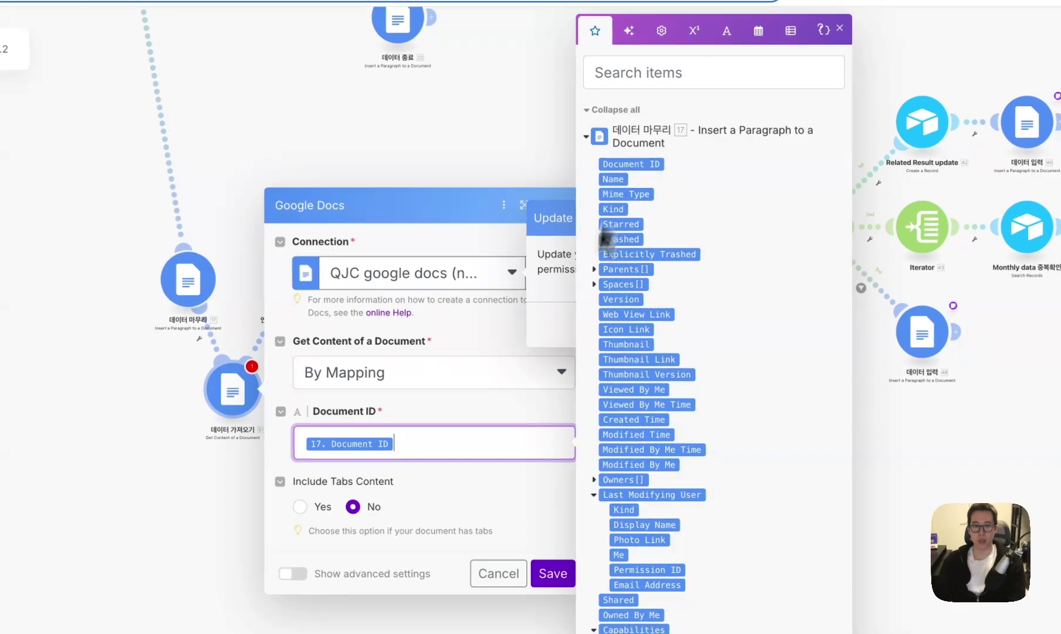
left_click(621, 561)
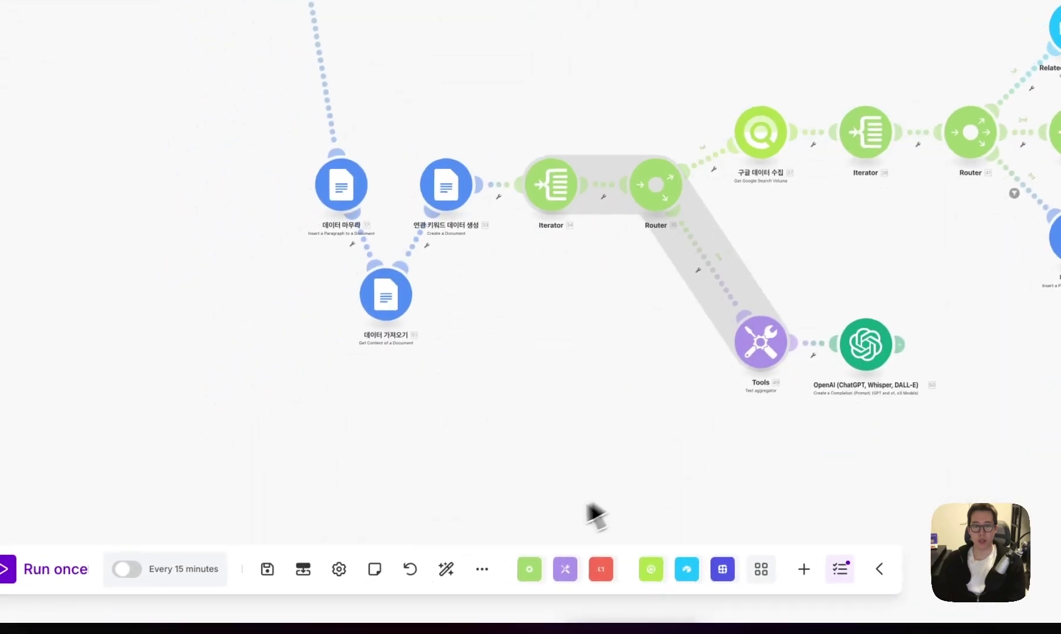
scroll(593, 517, "down", 3)
left_click(467, 569)
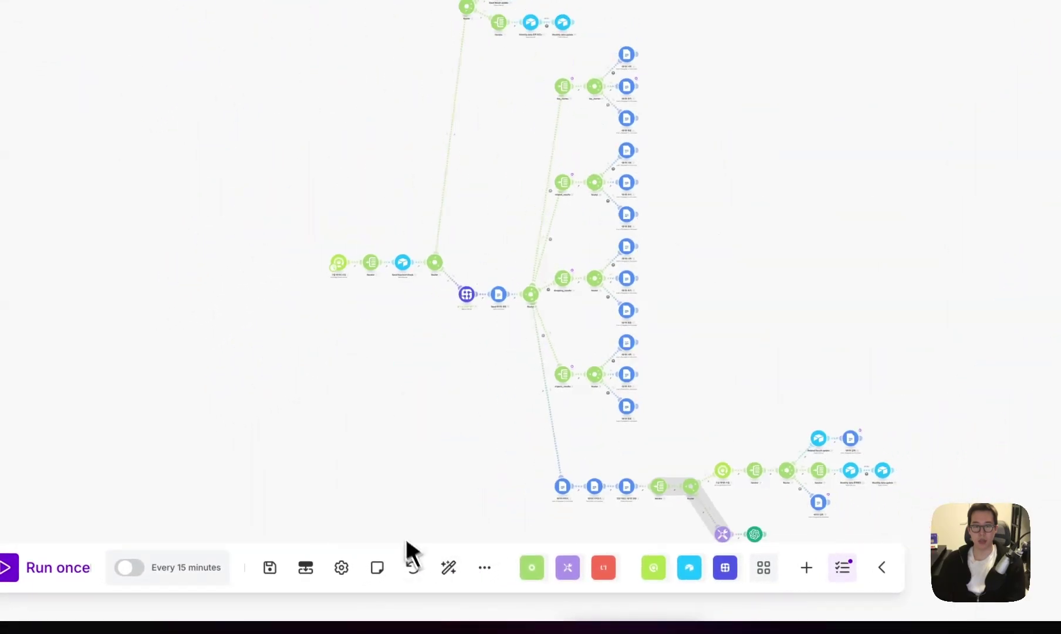
scroll(540, 364, "up", 5)
scroll(429, 290, "up", 3)
left_click_drag(339, 361, 289, 3)
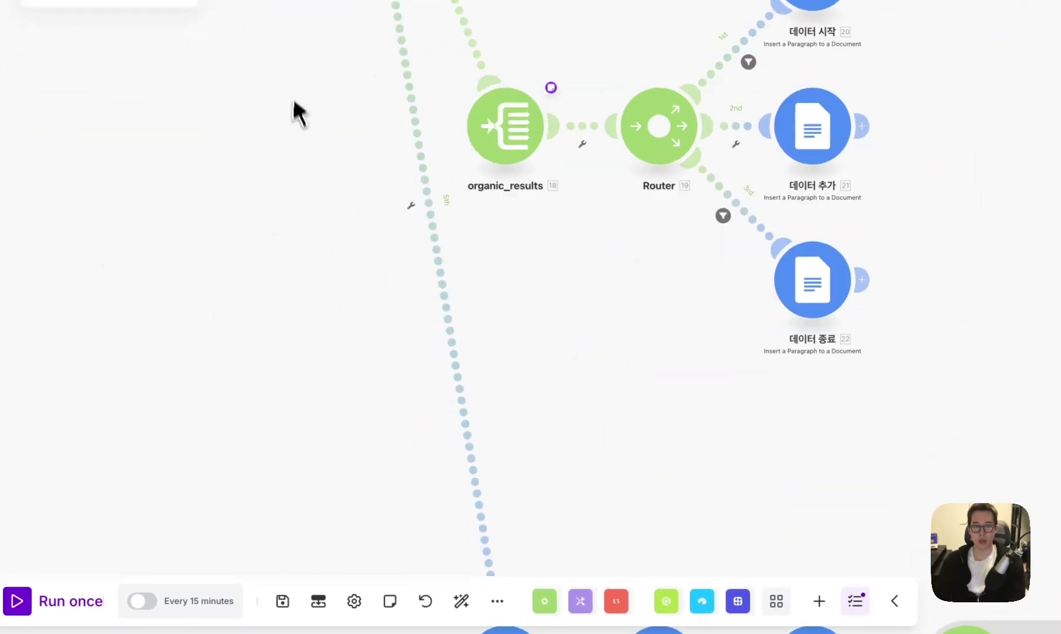
- Rename the Get Content module to Seed 데이터 가져오기
right_click(648, 469)
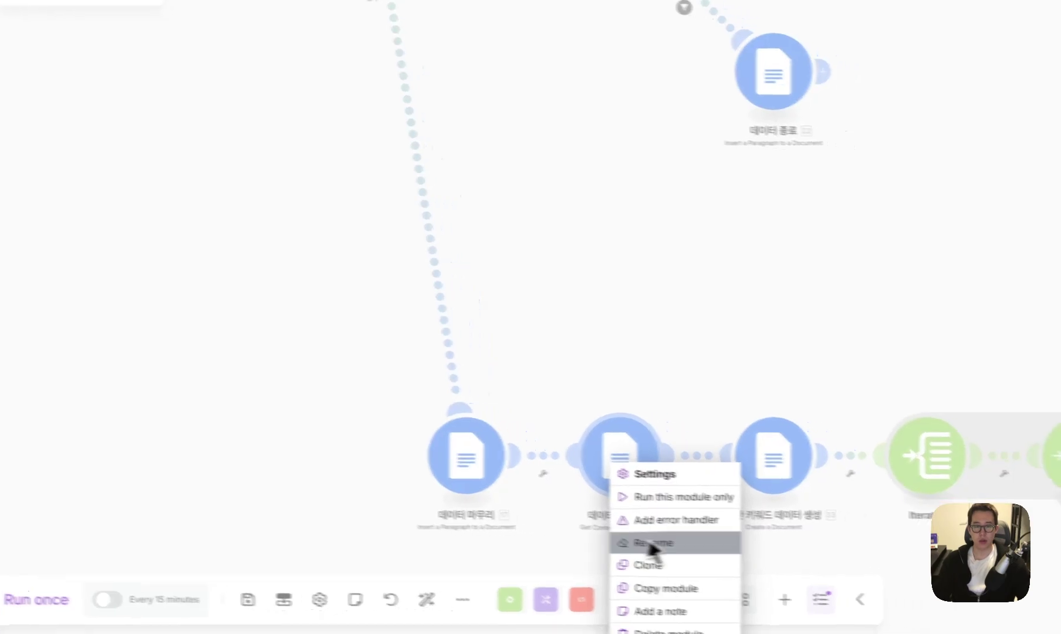
left_click(702, 547)
key("Home")
type("ㄴㄷ")
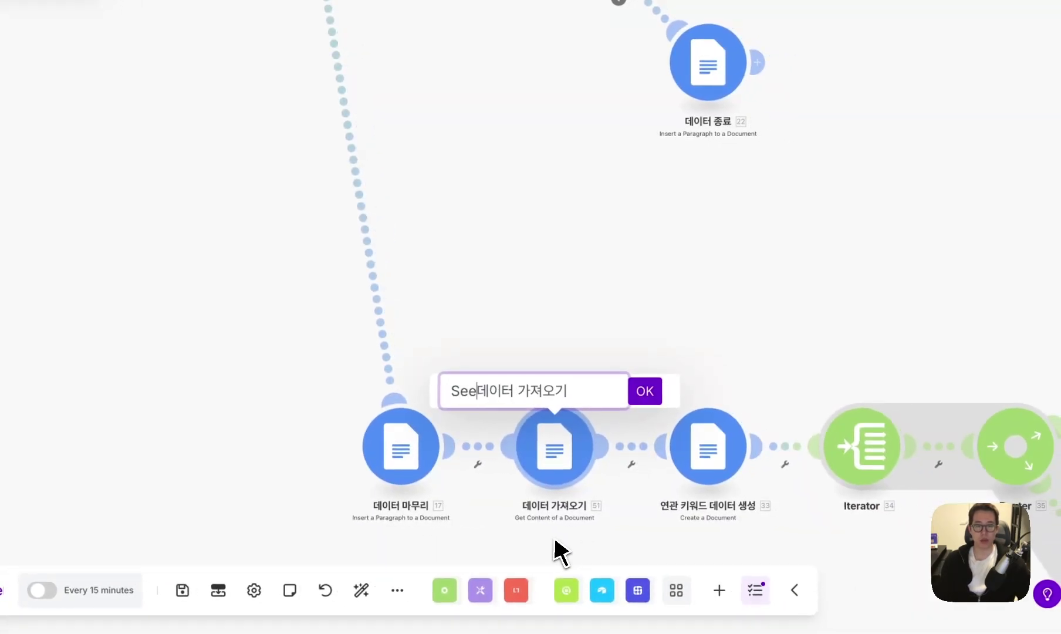
key("Return")
left_click_drag(619, 475, 116, 324)
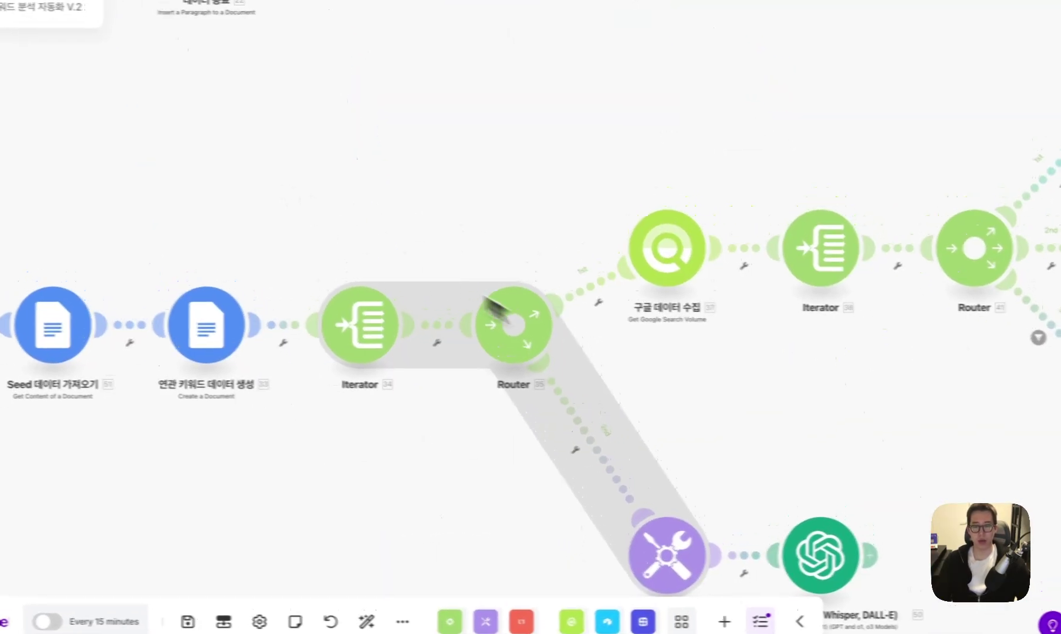
left_click_drag(823, 419, 658, 268)
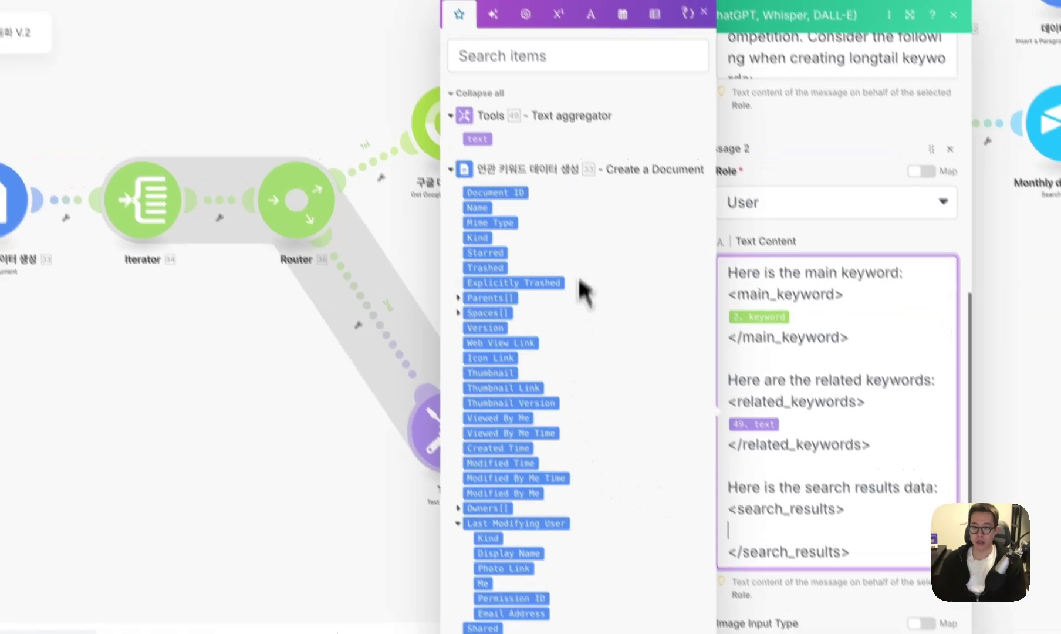
- Map 51. Text Content into search results and set a parsed JSON Object response format
scroll(572, 317, "down", 10)
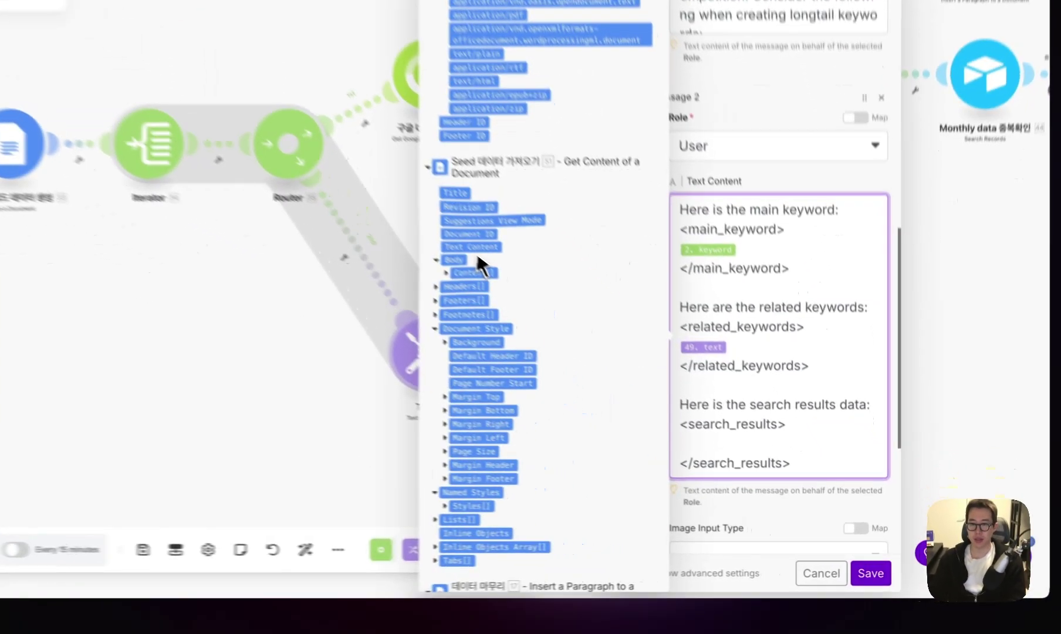
left_click(566, 316)
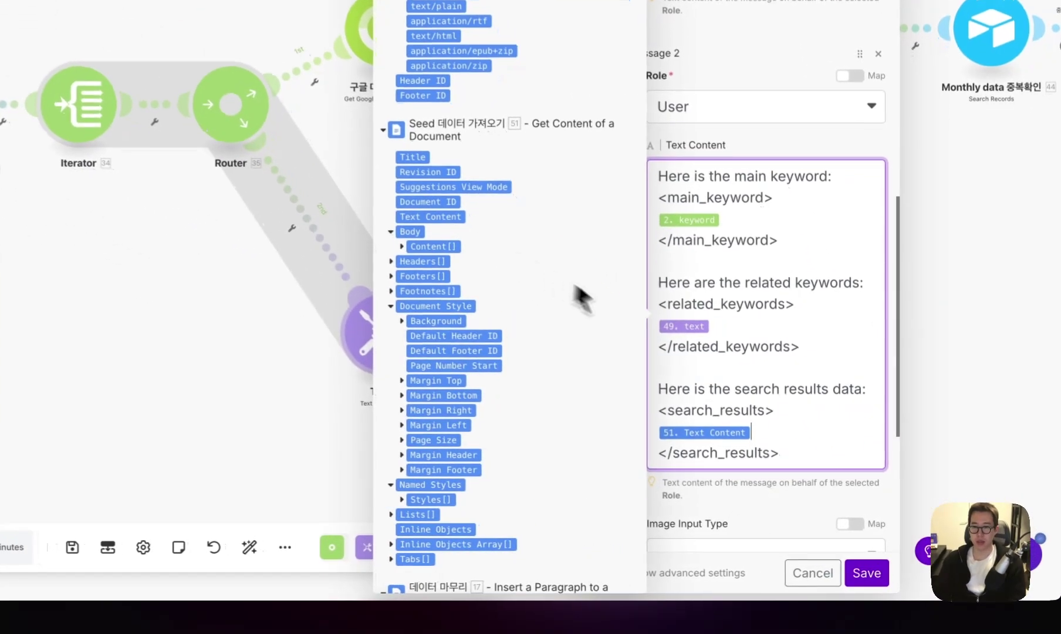
scroll(748, 417, "down", 5)
left_click(694, 351)
left_click(645, 570)
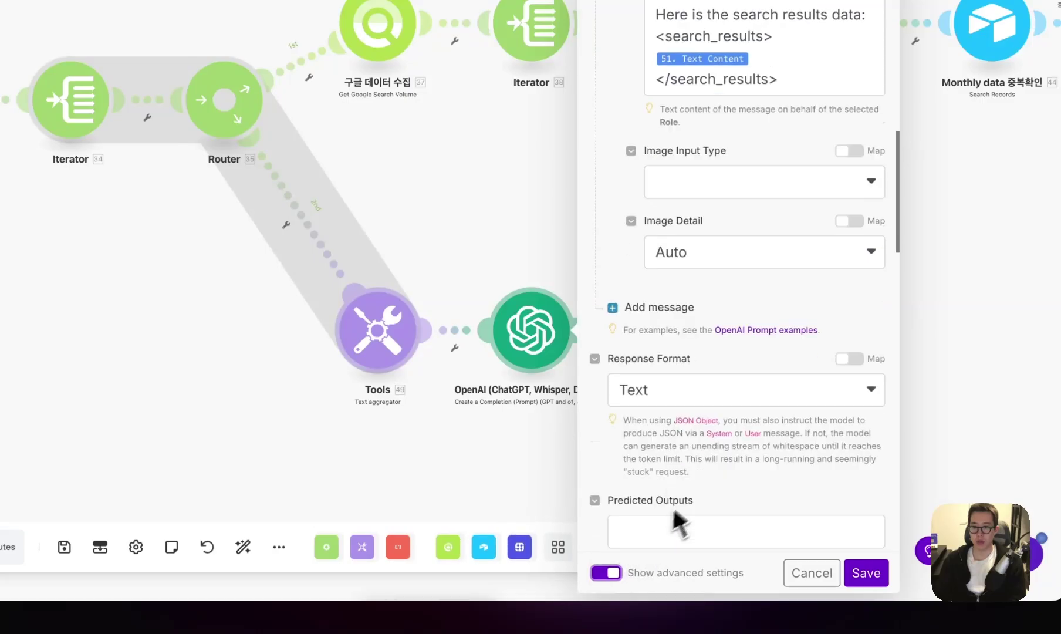
scroll(687, 476, "down", 1)
left_click(679, 359)
left_click(648, 437)
scroll(672, 435, "down", 3)
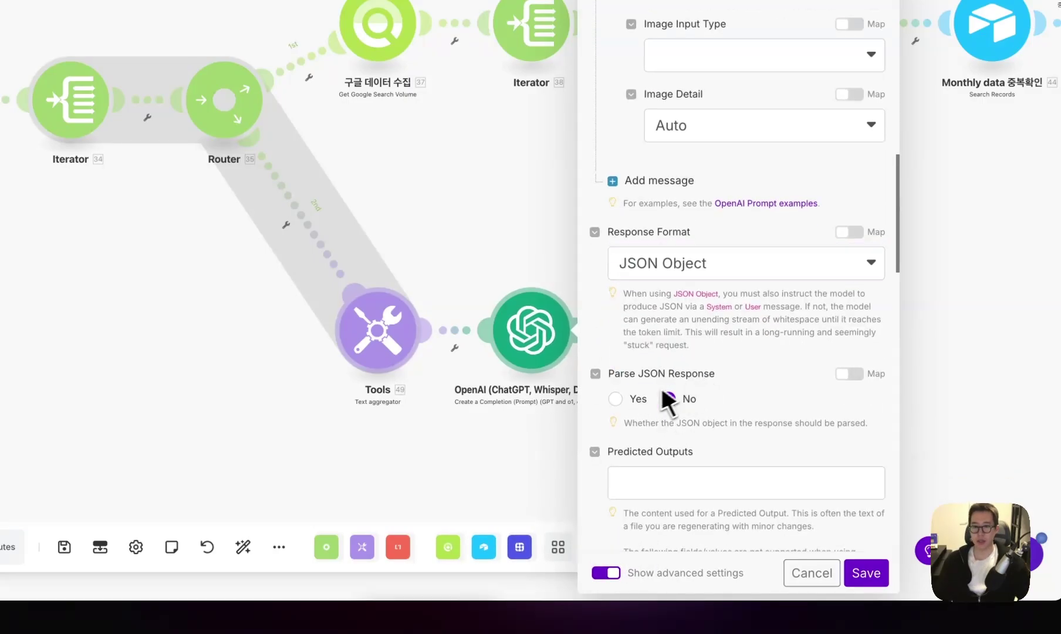
left_click(638, 399)
left_click(866, 573)
- Rename the OpenAI step to 롱테일 키워드 기획 and auto-arrange the layout
right_click(542, 332)
left_click(584, 407)
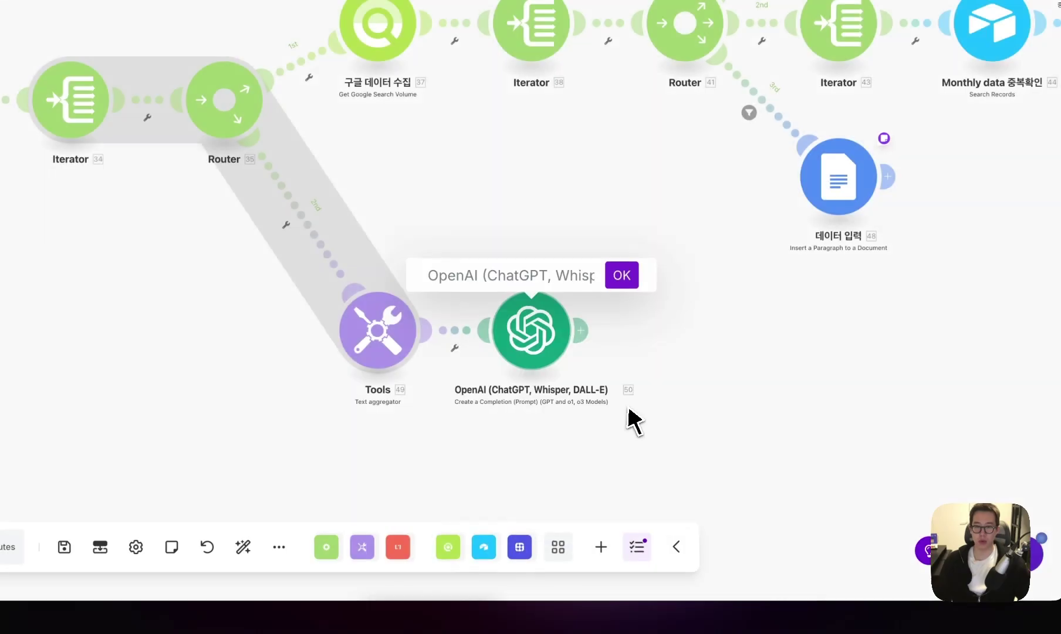
type("롱테일 키워드 기획")
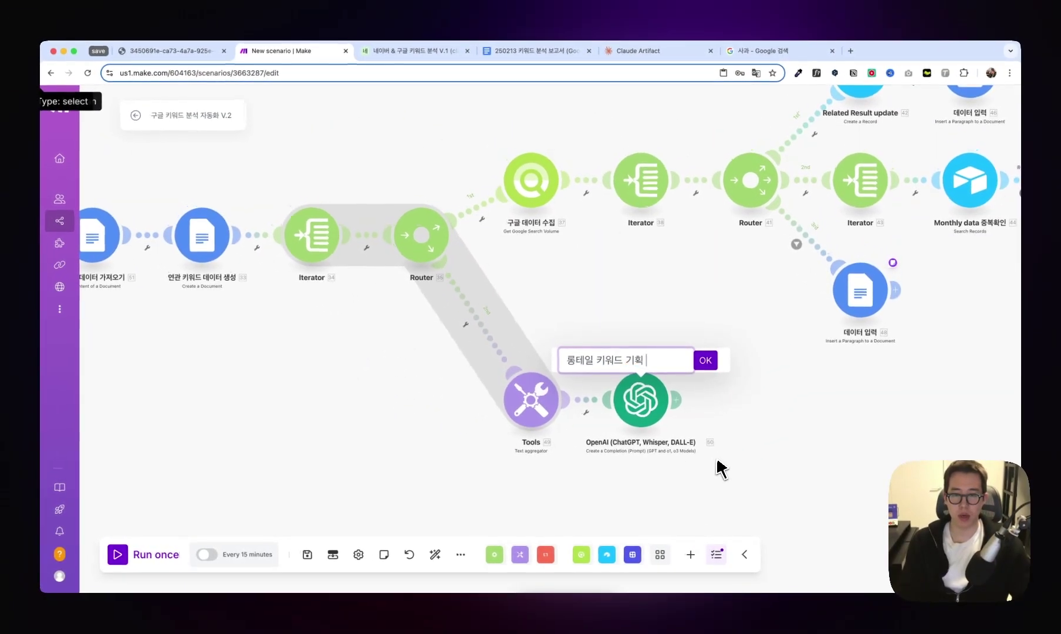
key("Return")
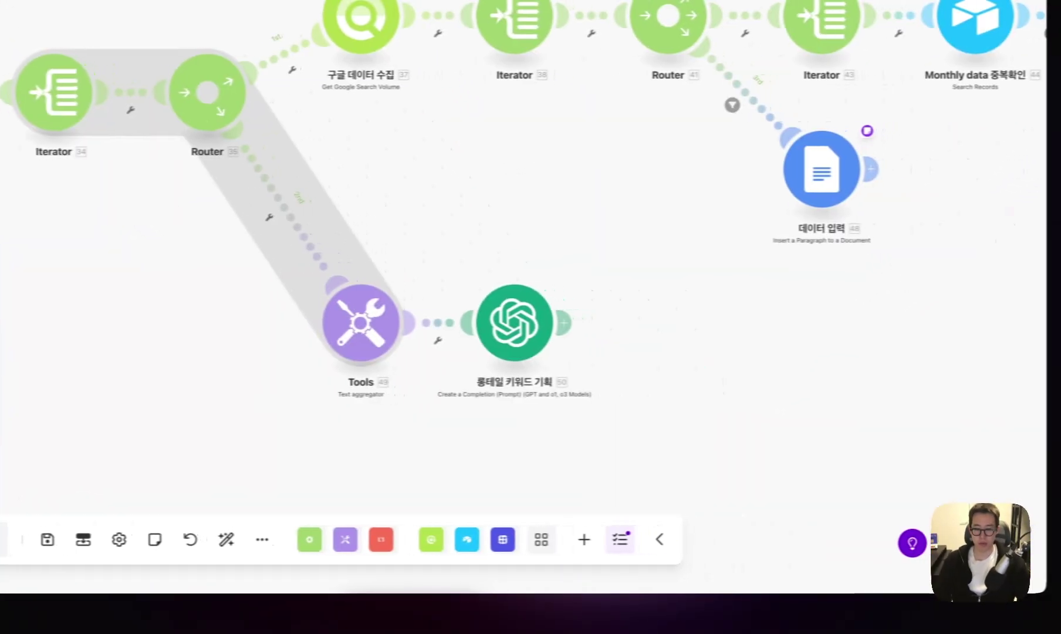
left_click(435, 554)
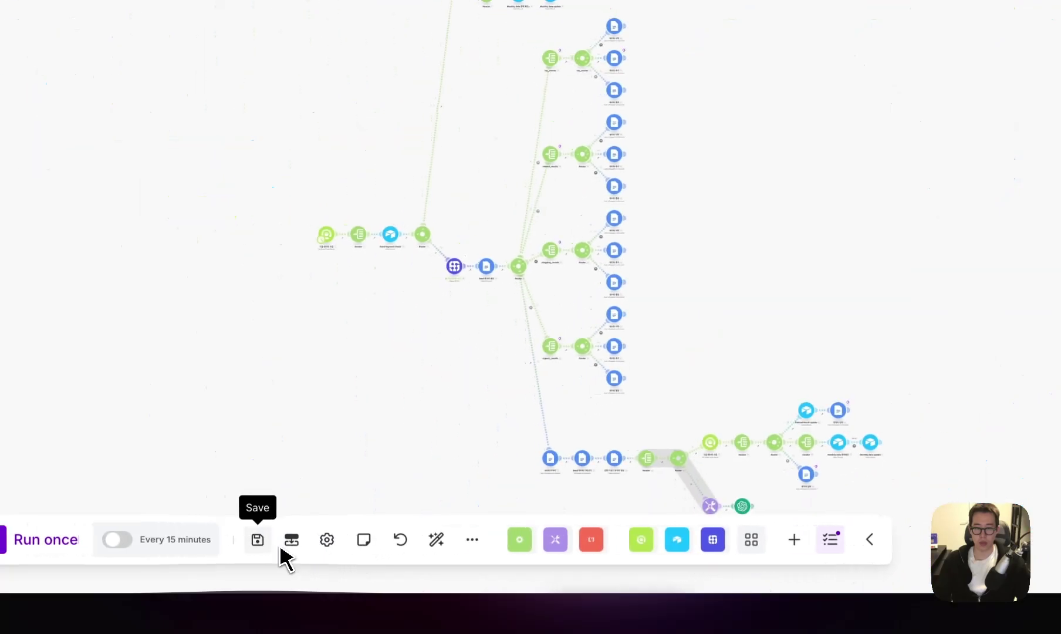
- Save the scenario and add a Google Docs Create a Document step after OpenAI, saving into test
key("super+s")
left_click_drag(736, 442, 515, 238)
scroll(473, 370, "up", 5)
left_click(474, 370)
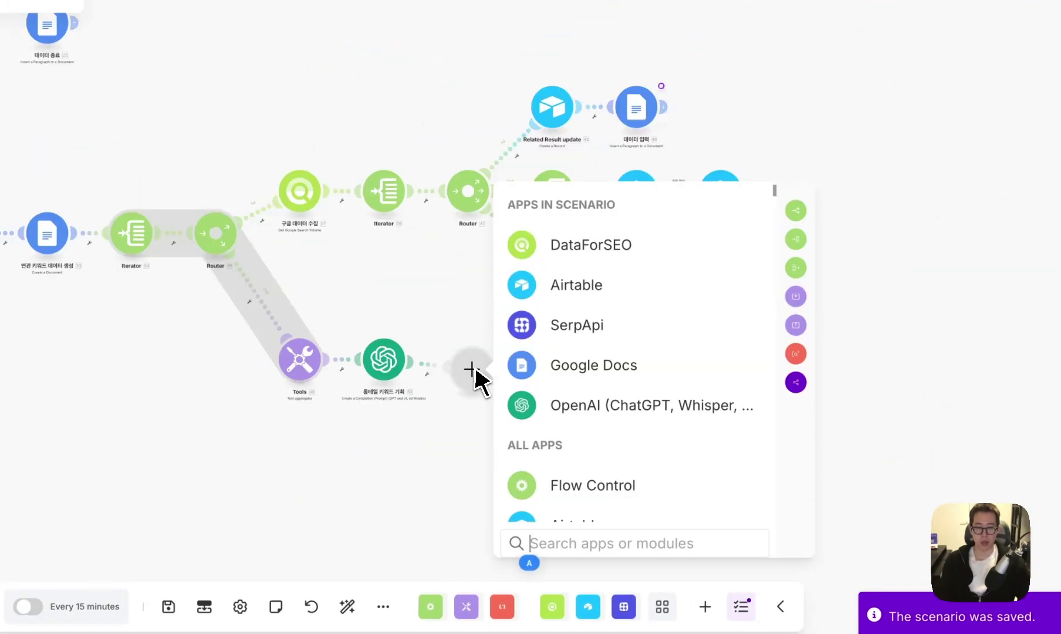
left_click(541, 367)
type("cre")
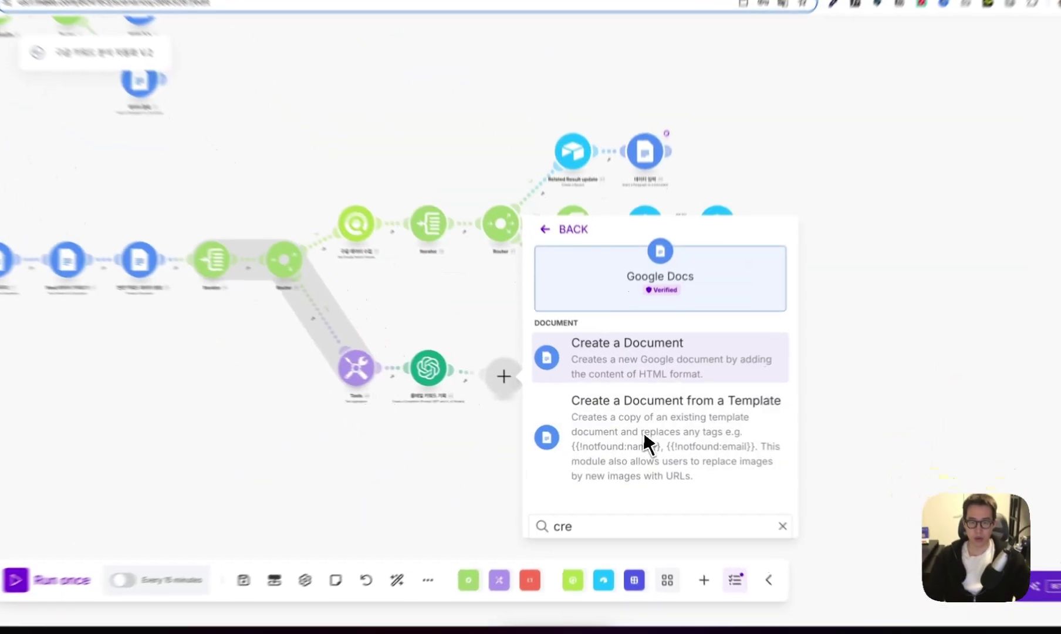
left_click(643, 434)
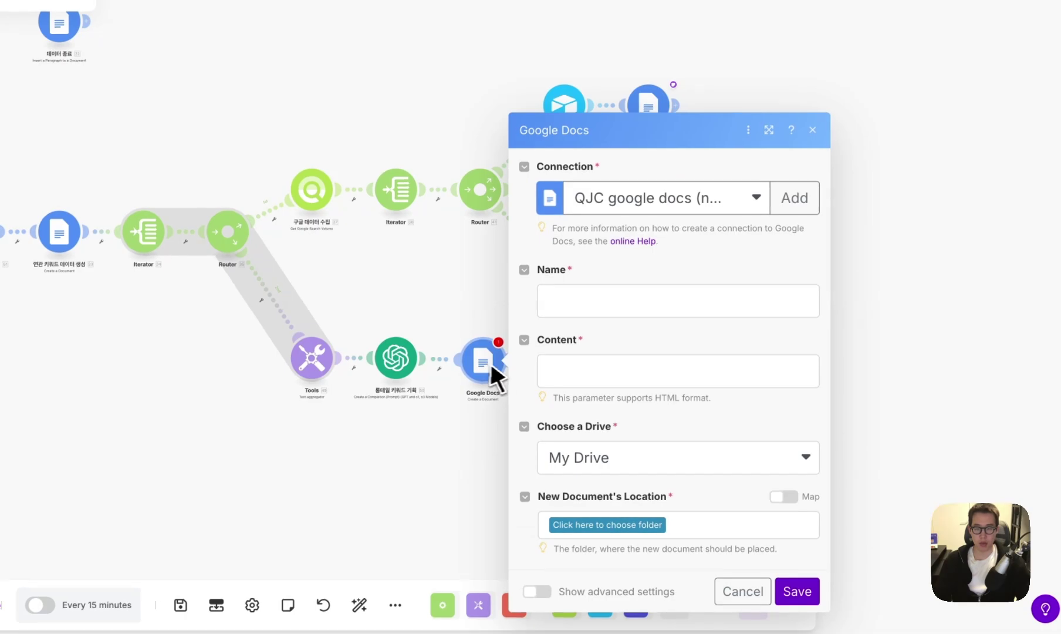
left_click(636, 528)
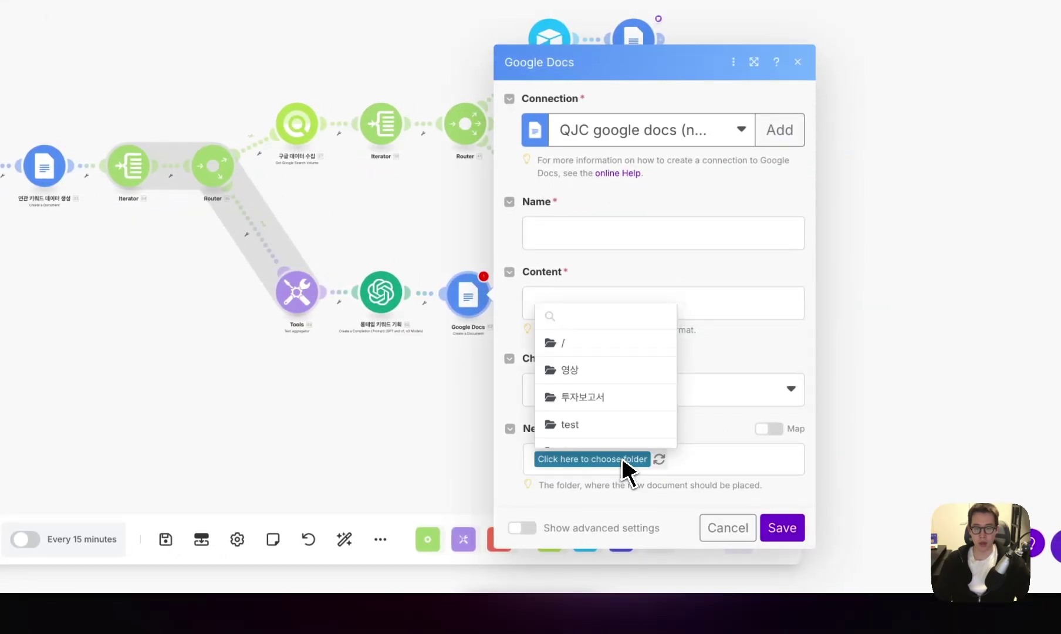
left_click(614, 426)
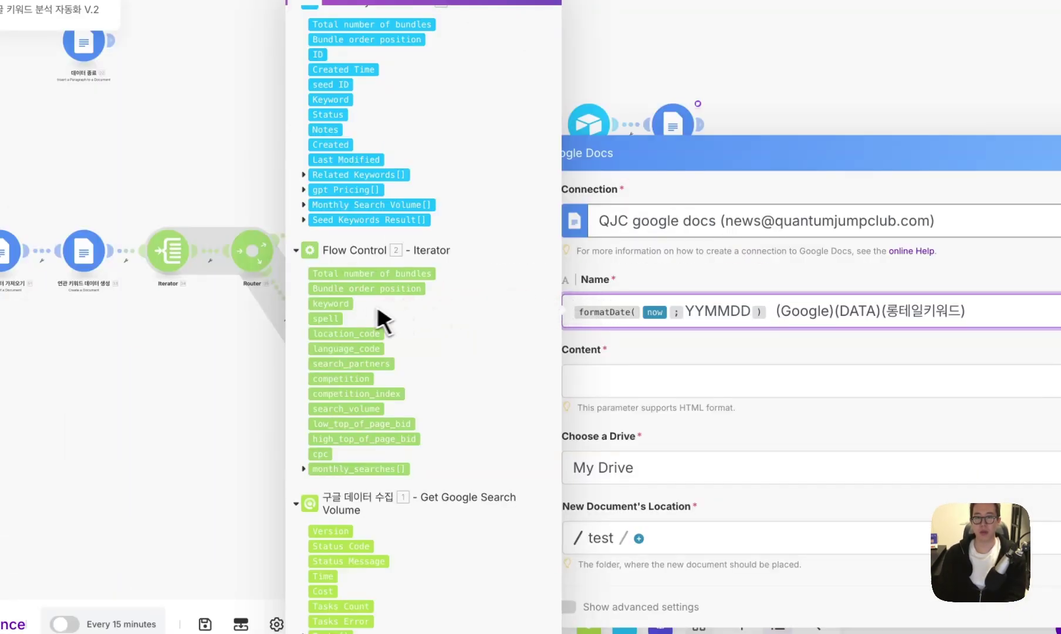
- Map the keyword into the name, enter <롱테일키워드> content, and rename it 롱테일 키워드 데이터 생성
left_click(351, 302)
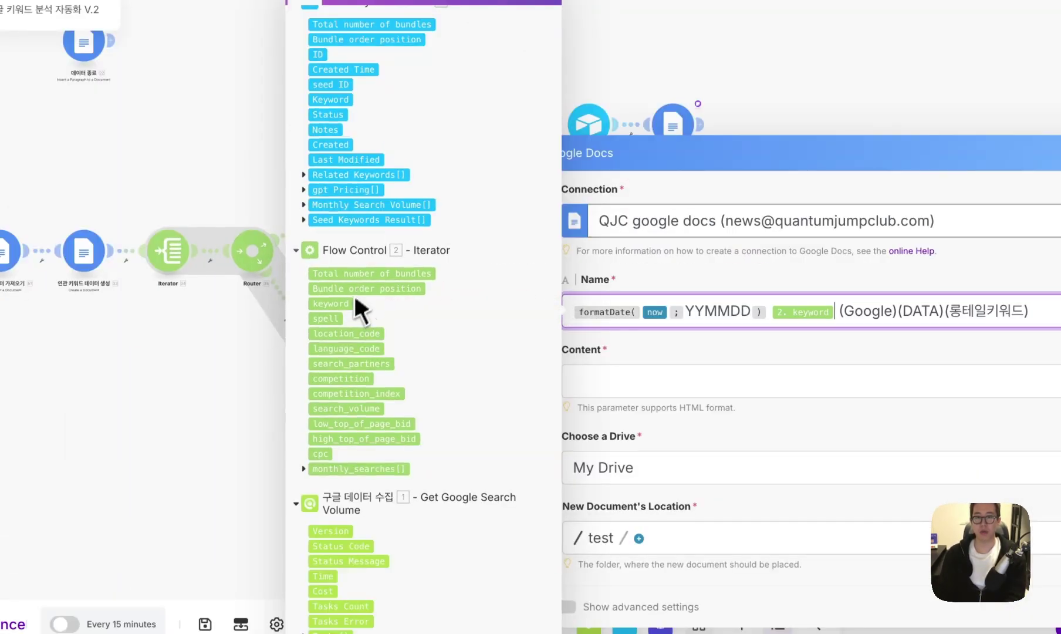
left_click(699, 387)
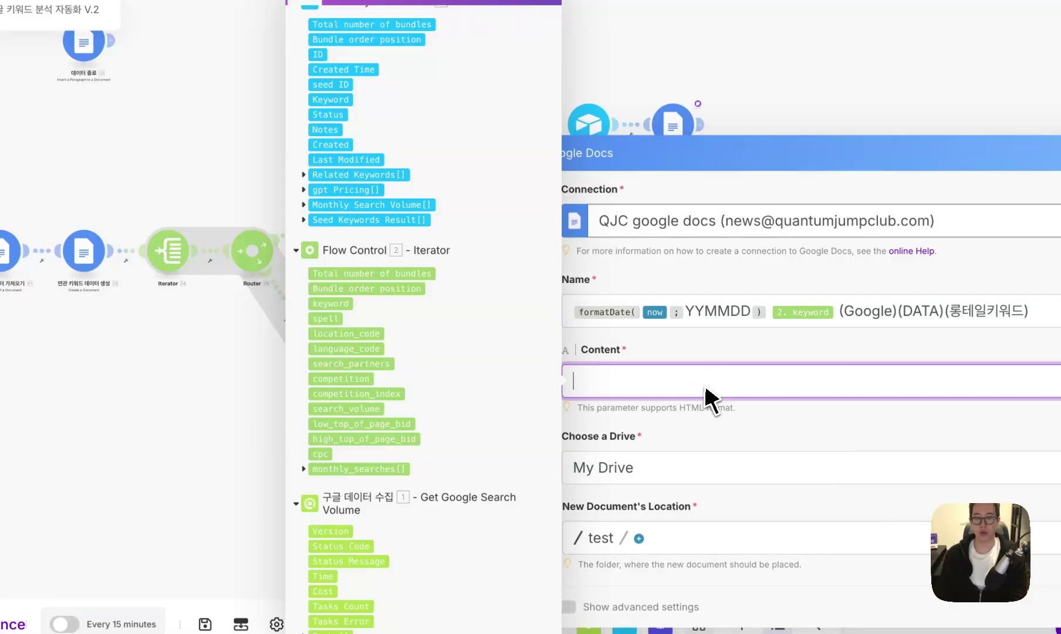
type("<롱테일키우드")
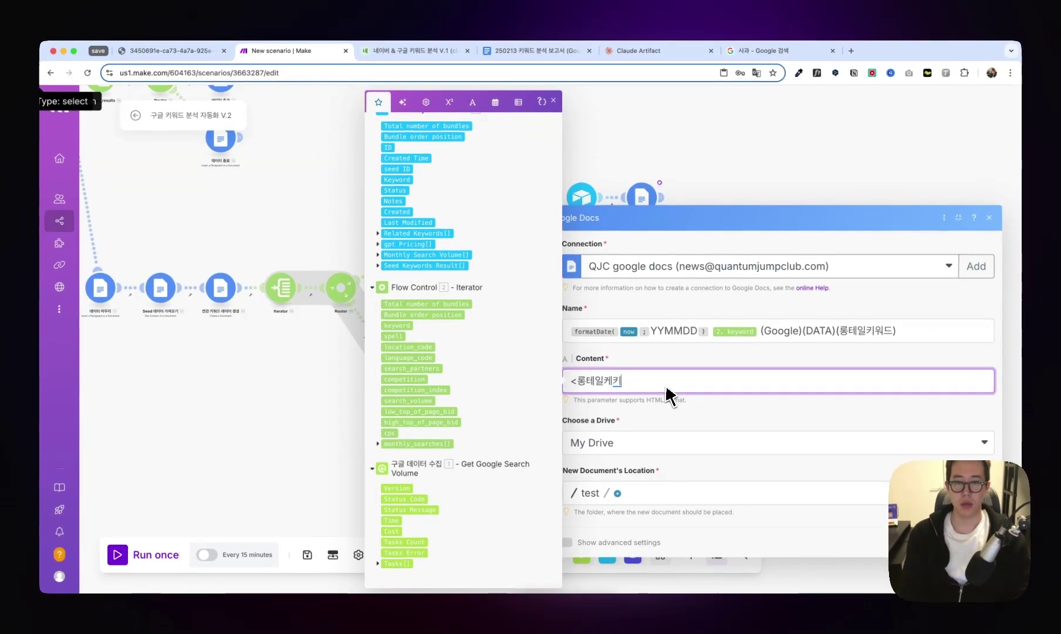
type(">")
left_click_drag(668, 389, 569, 382)
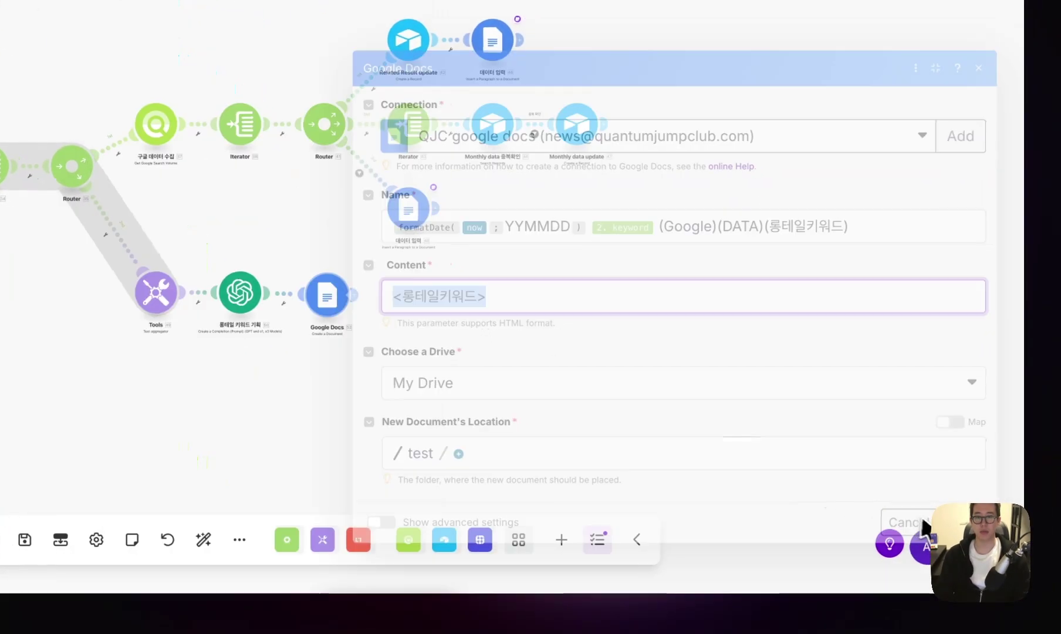
right_click(327, 296)
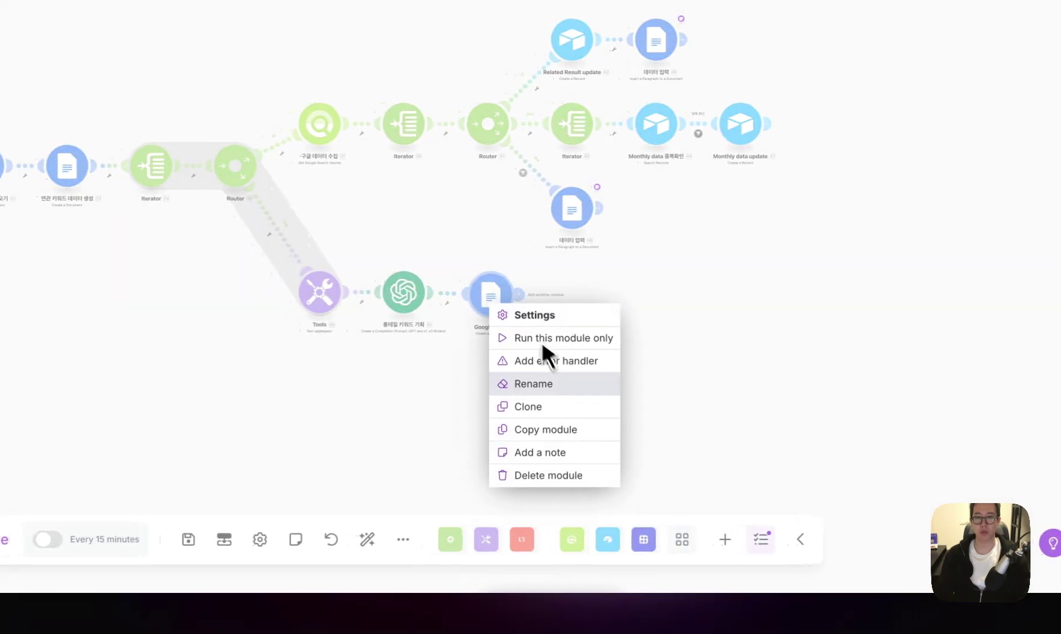
left_click(365, 381)
type("롱텡")
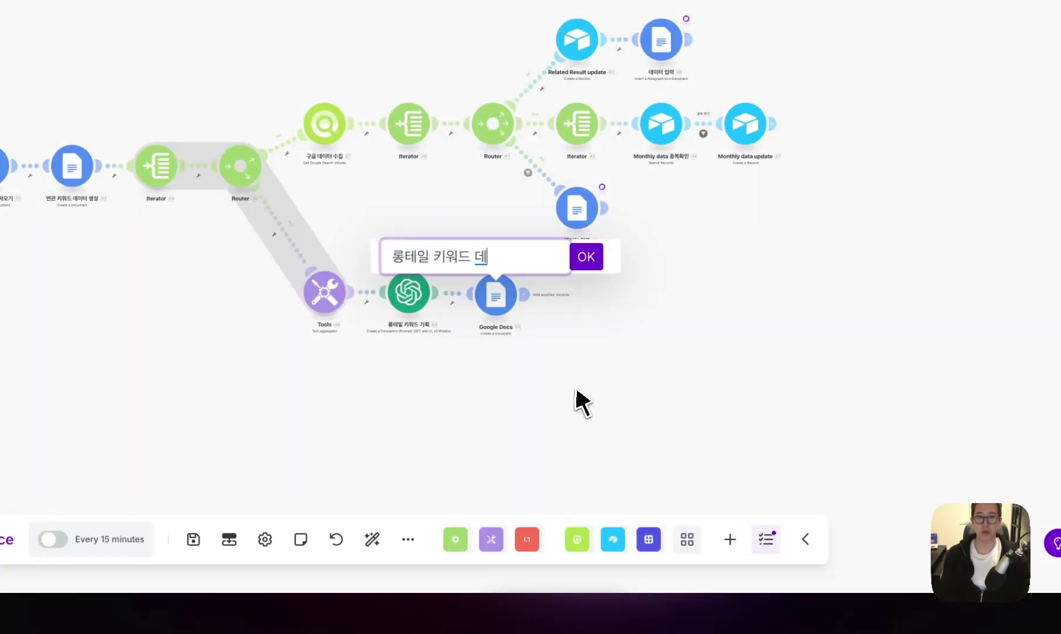
type("일 키워드 데이터 생성")
key("Return")
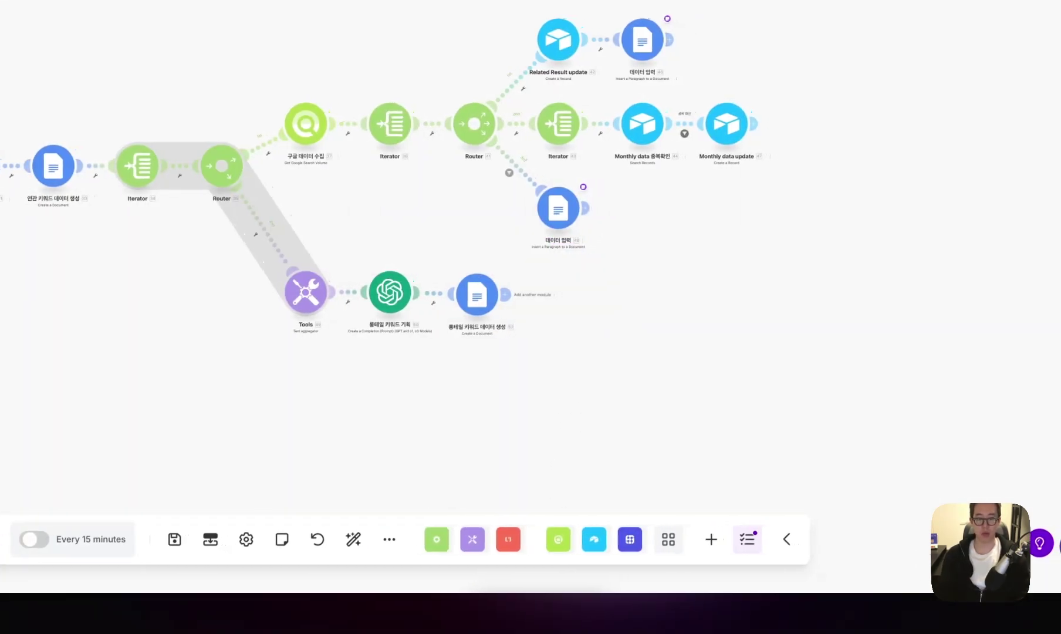
left_click(546, 296)
- Add an Iterator as the next module and attach a note to it
type("iter")
left_click(656, 182)
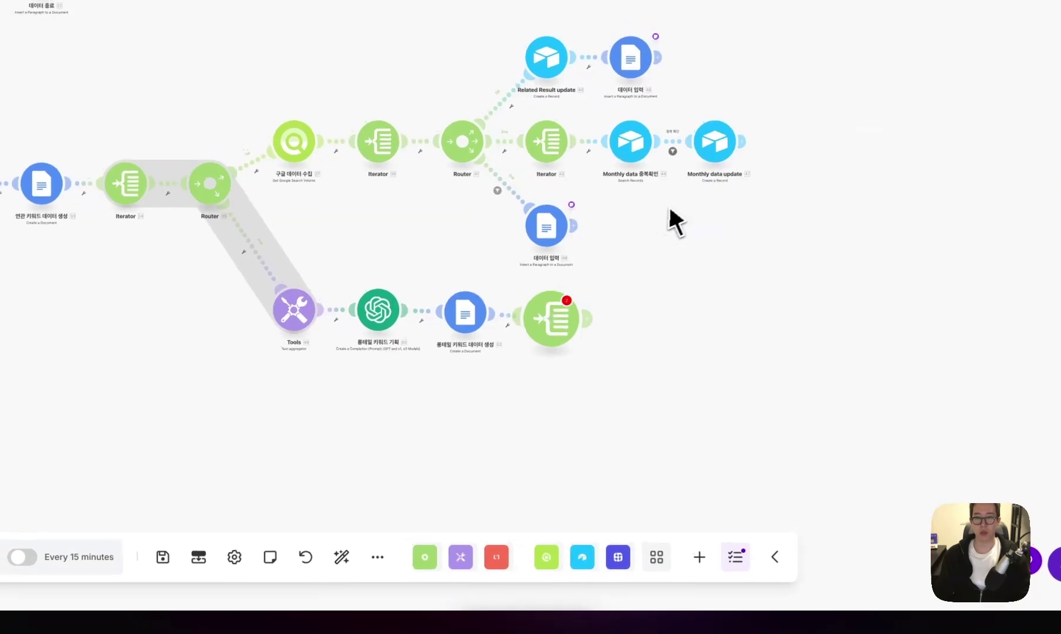
right_click(610, 301)
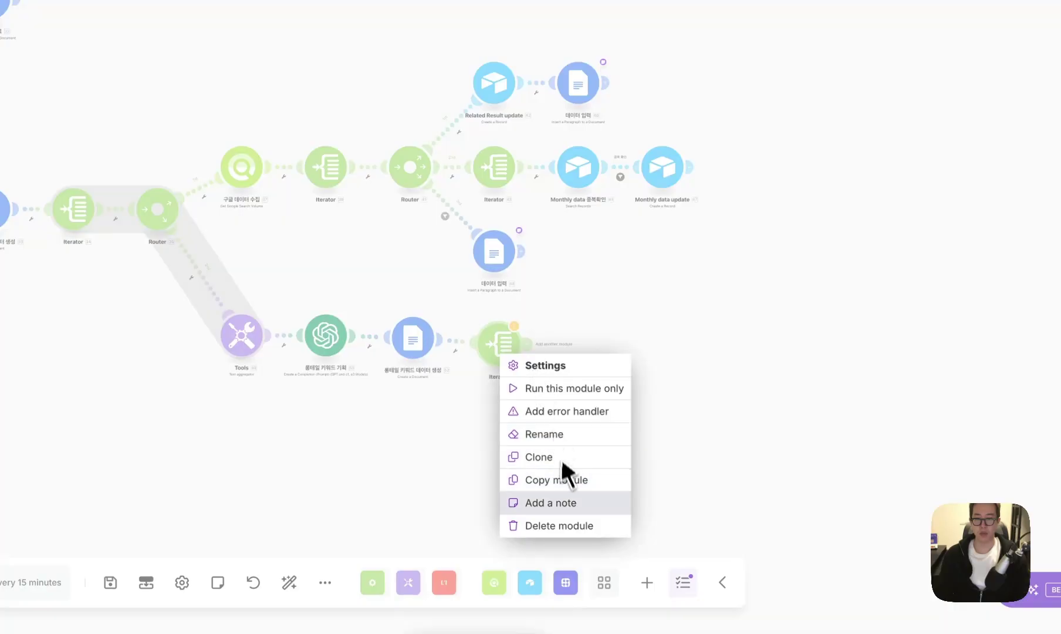
left_click(663, 460)
scroll(393, 384, "up", 4)
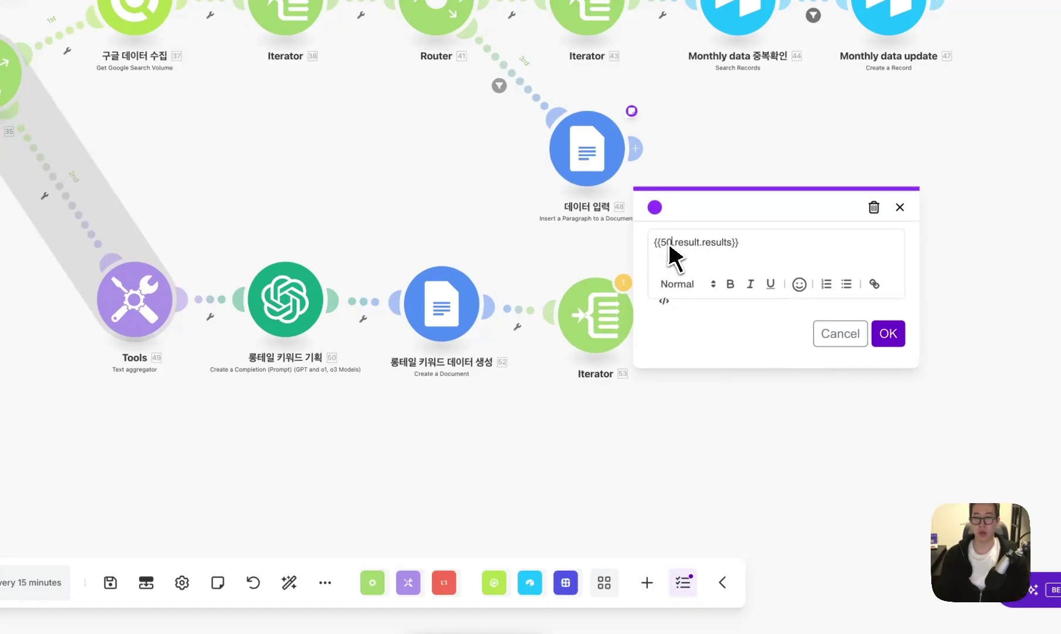
triple_click(669, 253)
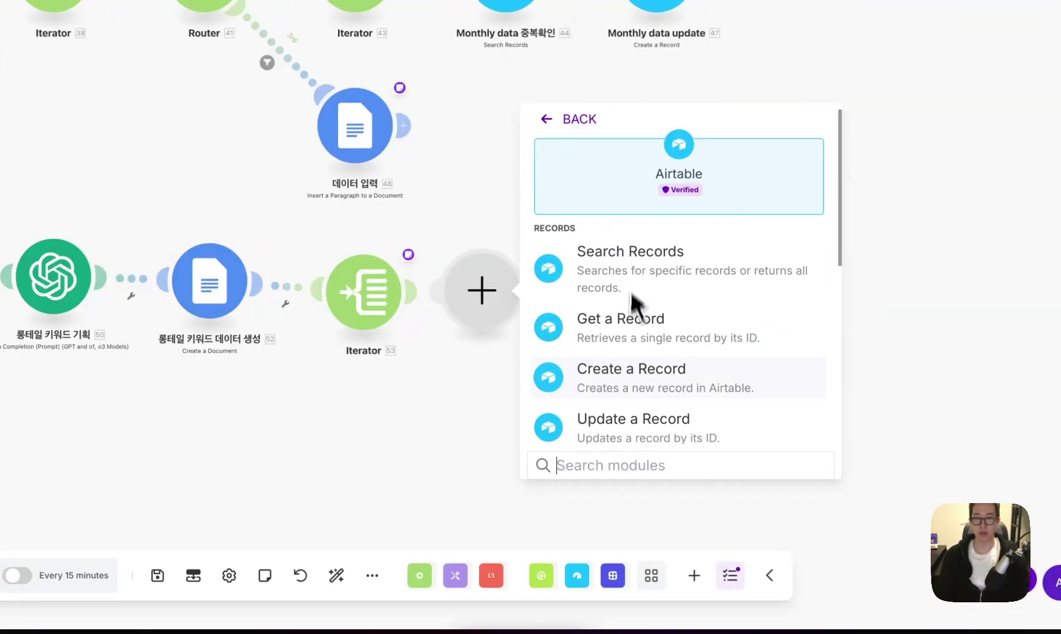
- Follow it with an Airtable Search Records step on the Related Keywords table
left_click(663, 282)
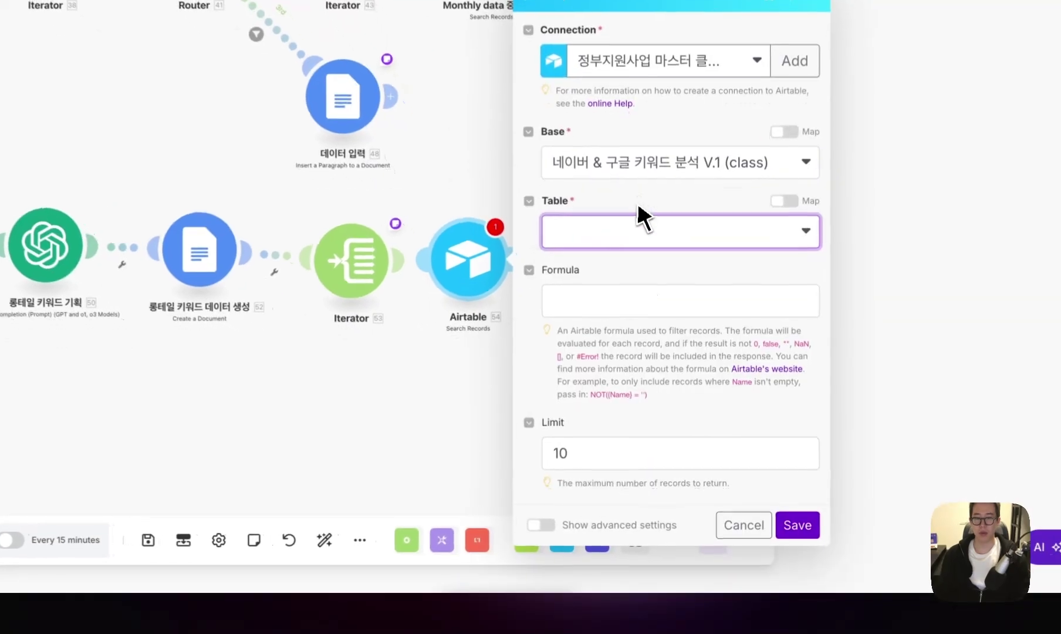
left_click(624, 229)
left_click(607, 311)
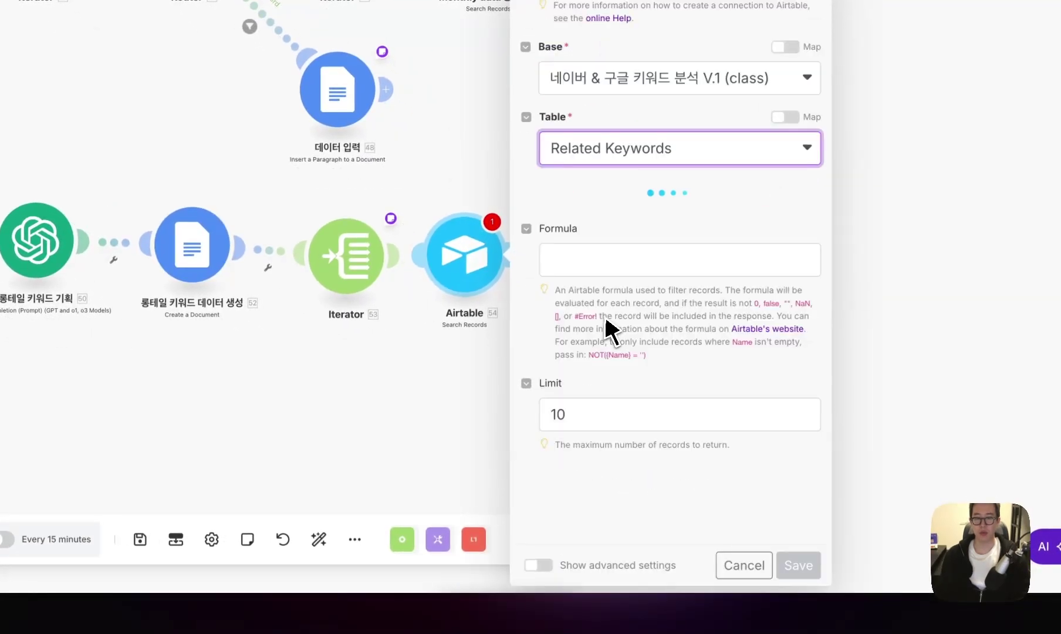
scroll(554, 362, "down", 5)
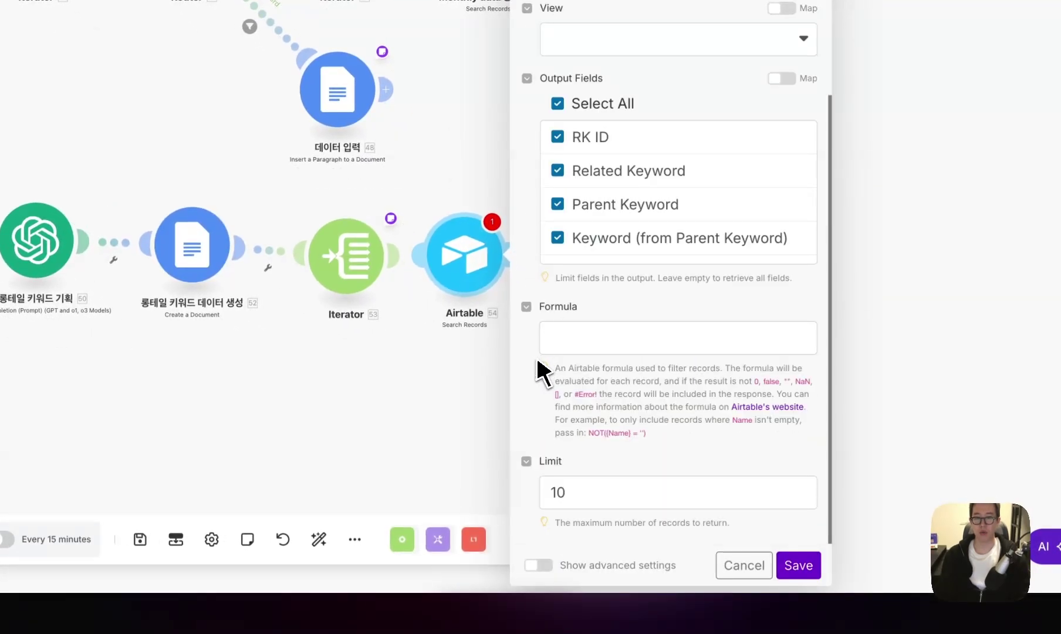
left_click(580, 347)
- Copy the Related Keyword field name from Airtable and start the formula {Related Keyword} =
left_click(516, 52)
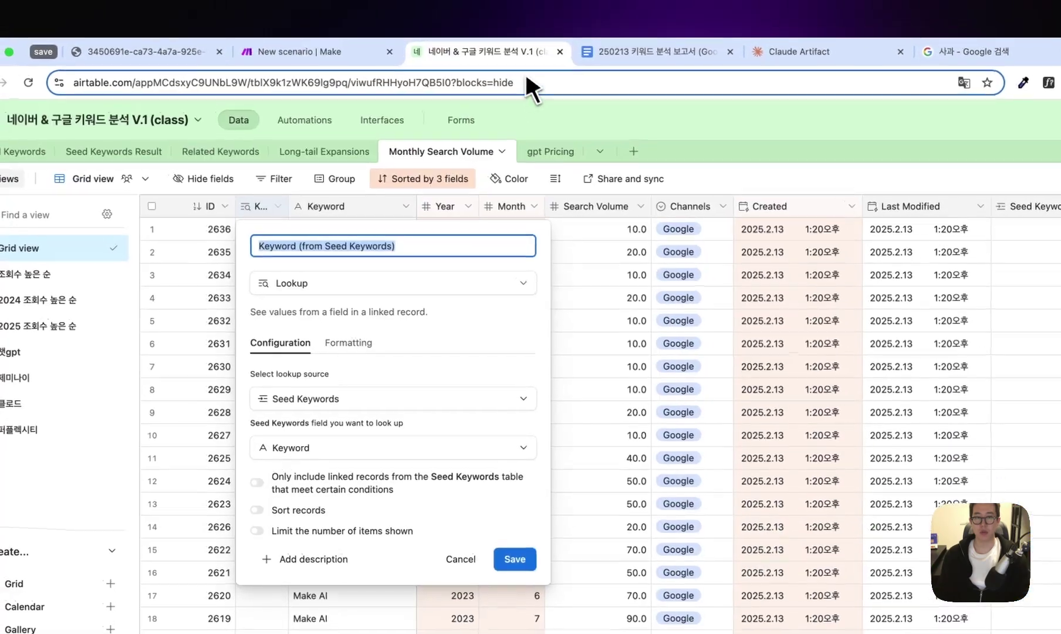
left_click(226, 155)
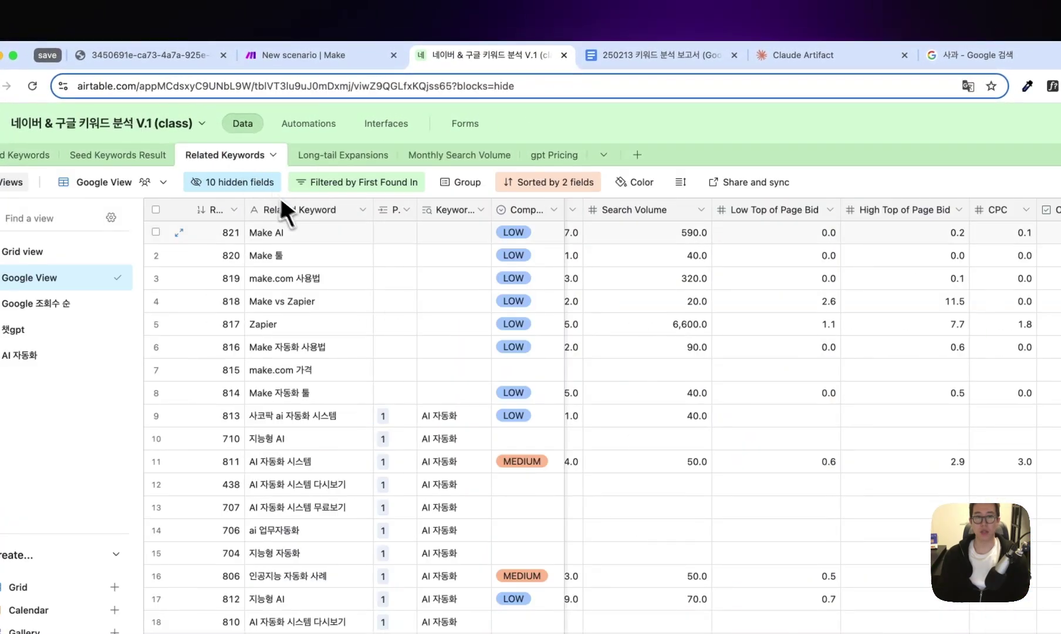
double_click(308, 210)
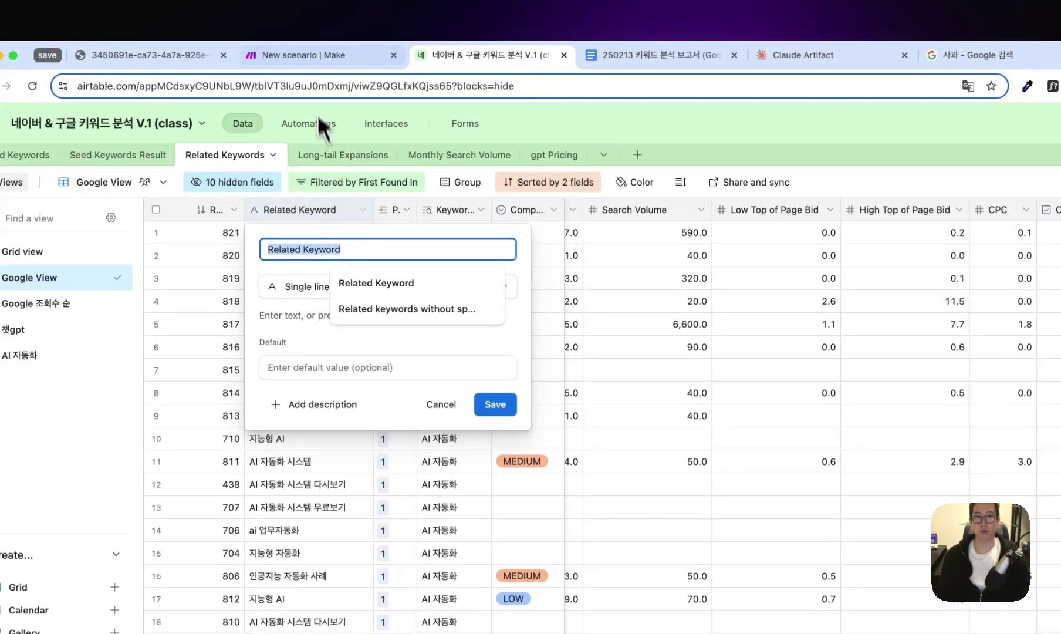
key("ctrl+c")
left_click(323, 55)
left_click(622, 384)
key("ctrl+v")
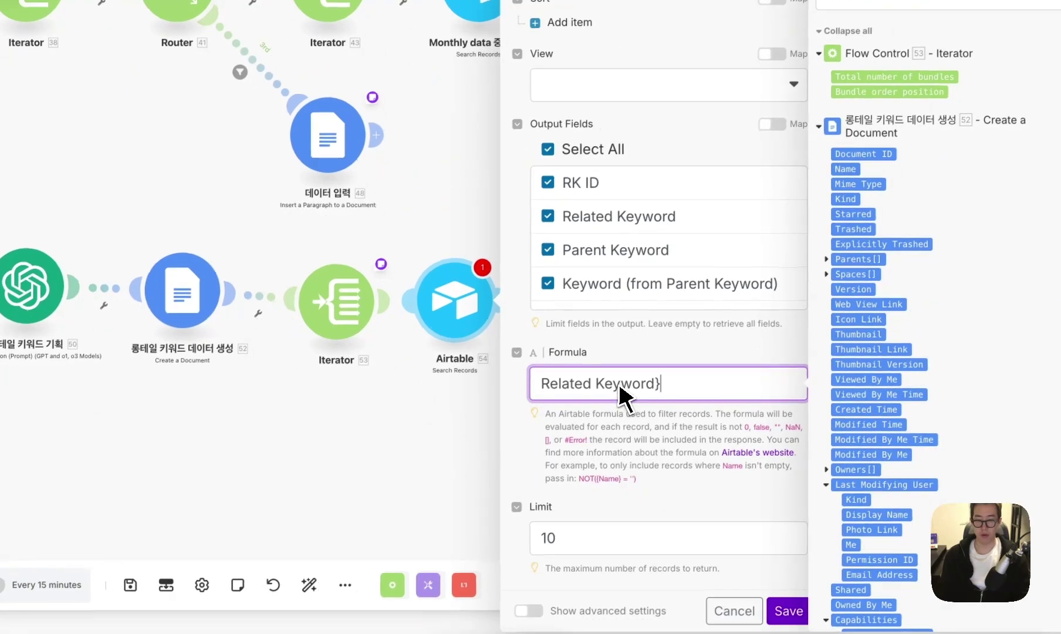
type("{")
key("End")
type("=.")
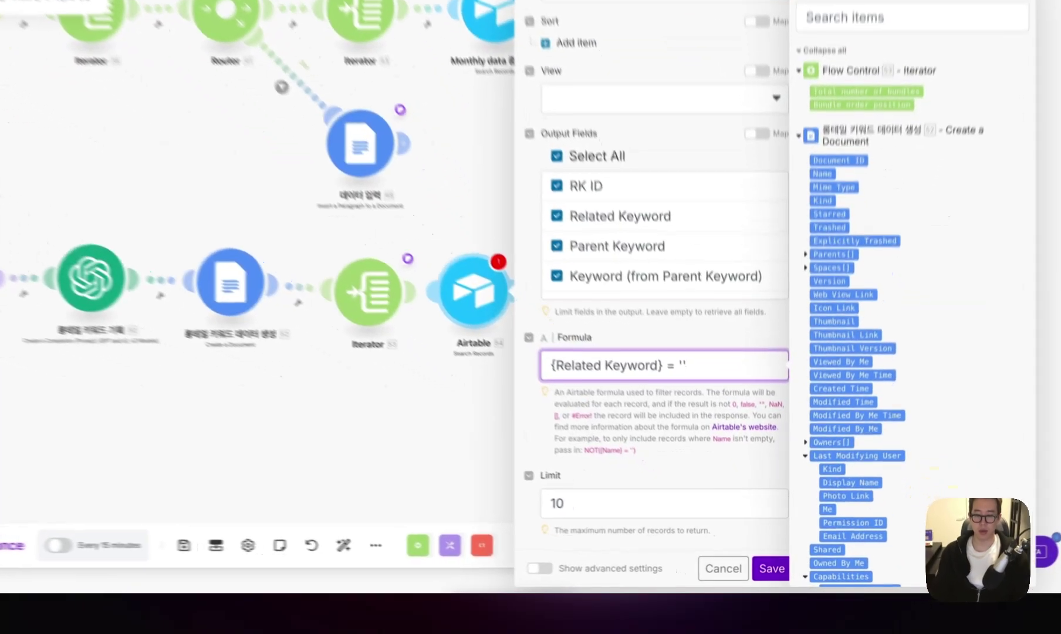
- Rename the Airtable search module to 연관 키워드 확인
key("Escape")
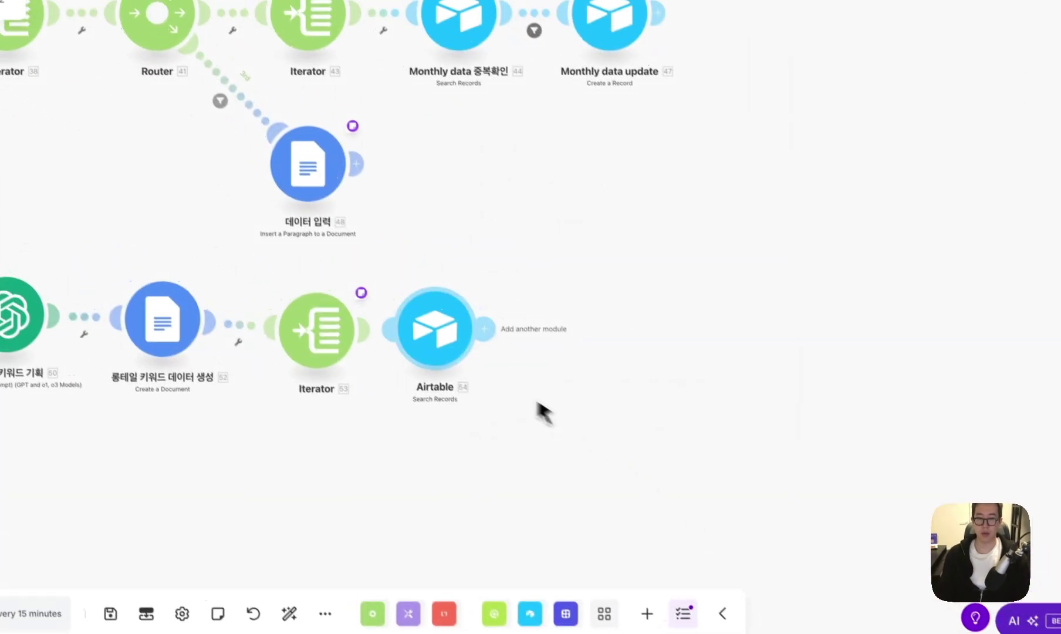
right_click(544, 366)
left_click(502, 512)
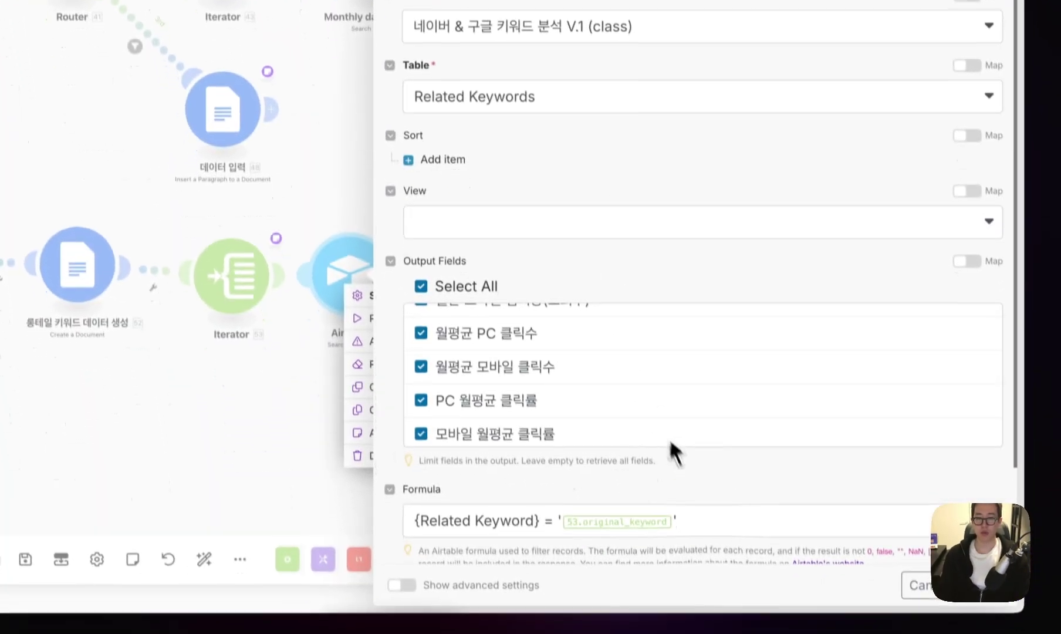
left_click_drag(672, 501, 540, 501)
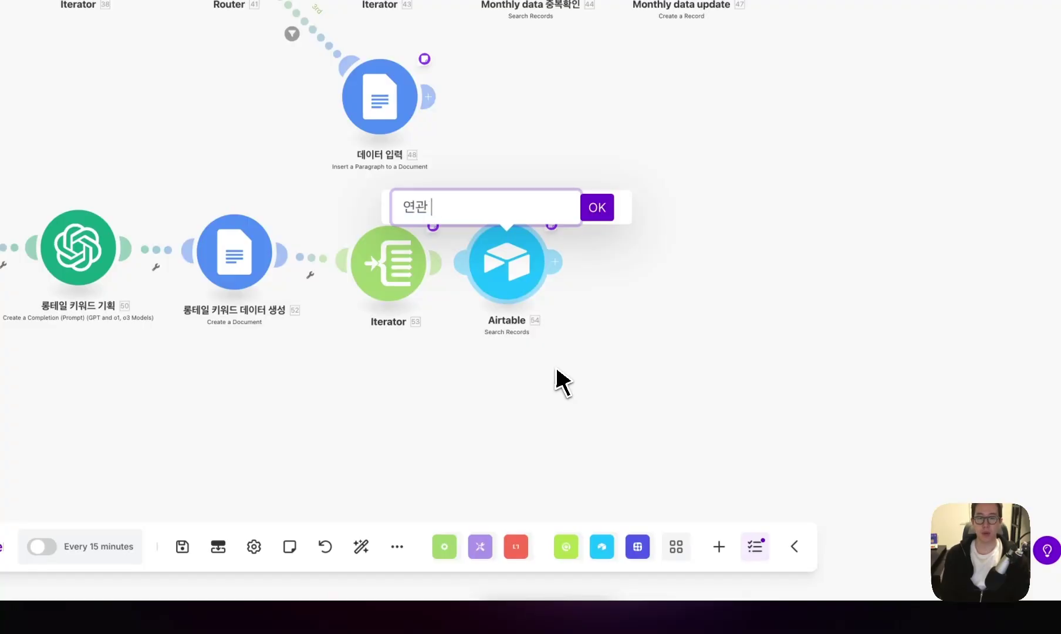
type("이")
key("Return")
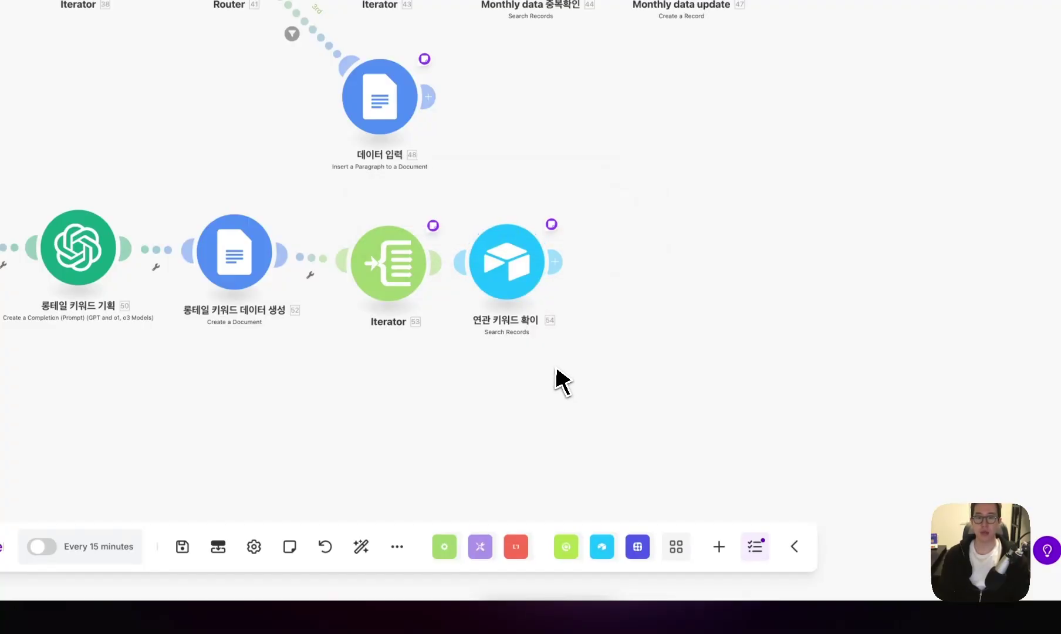
- Auto-align the scenario and add an Iterator after the Airtable search
left_click(361, 546)
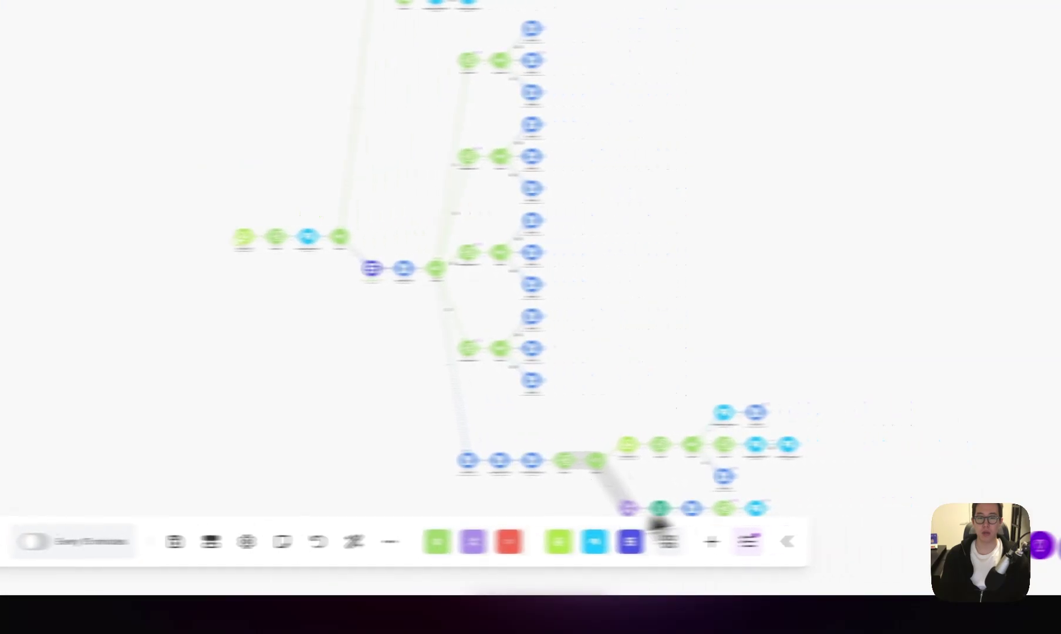
left_click(436, 241)
type("iter")
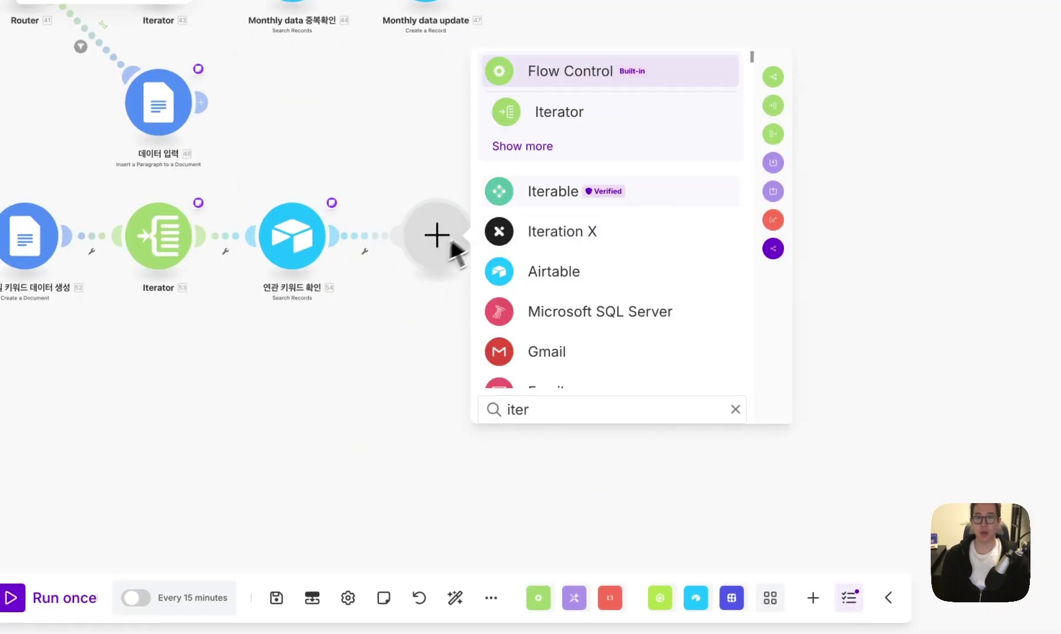
left_click(559, 112)
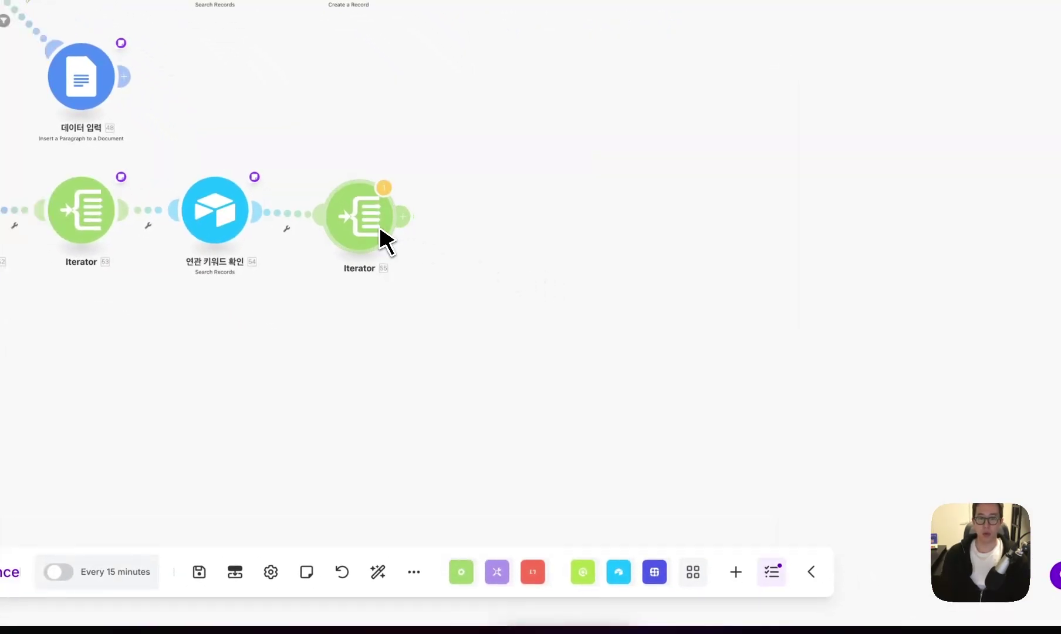
- Give the new Iterator the note {{53.longtail_keywords}}
right_click(324, 209)
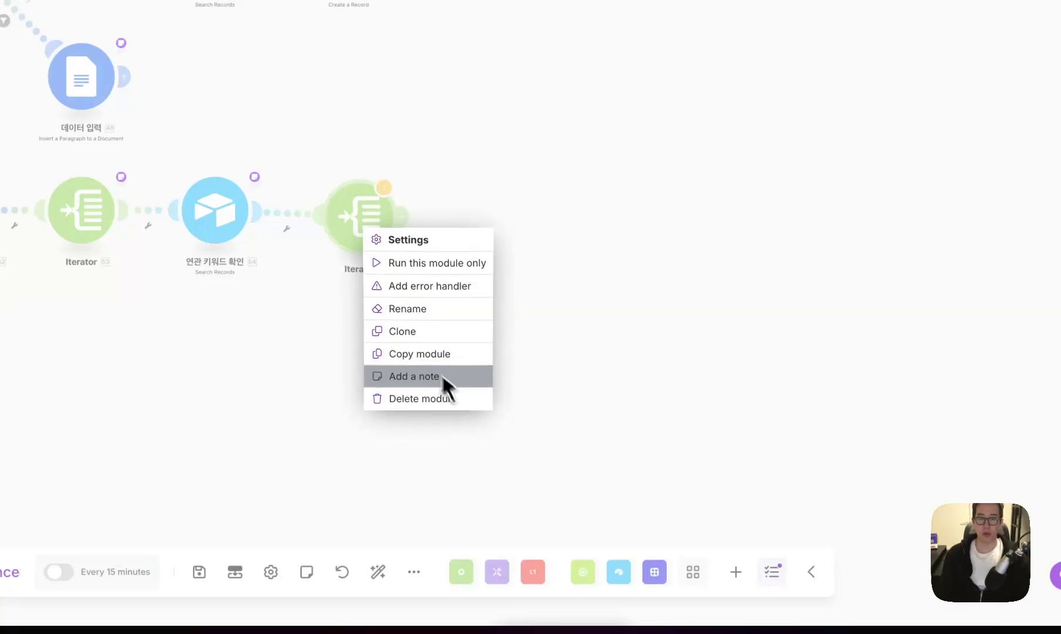
left_click(414, 376)
key("ctrl+v")
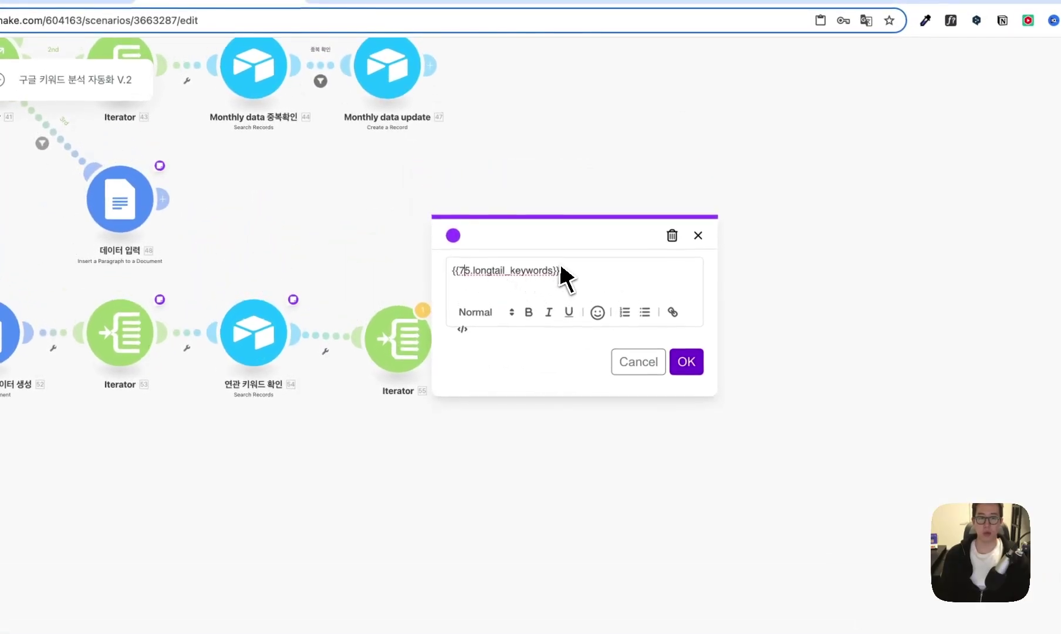
key("ctrl+a")
left_click(640, 362)
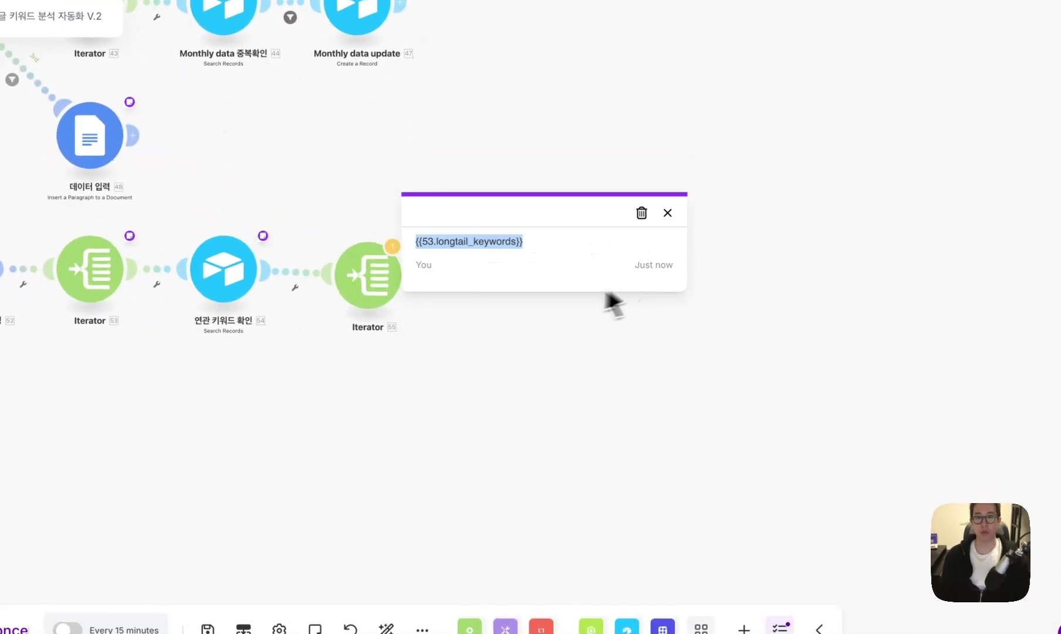
left_click(422, 344)
left_click(403, 279)
- Add a Router whose first branch searches Airtable's Long-tail Expansions table, returning all fields
left_click(613, 351)
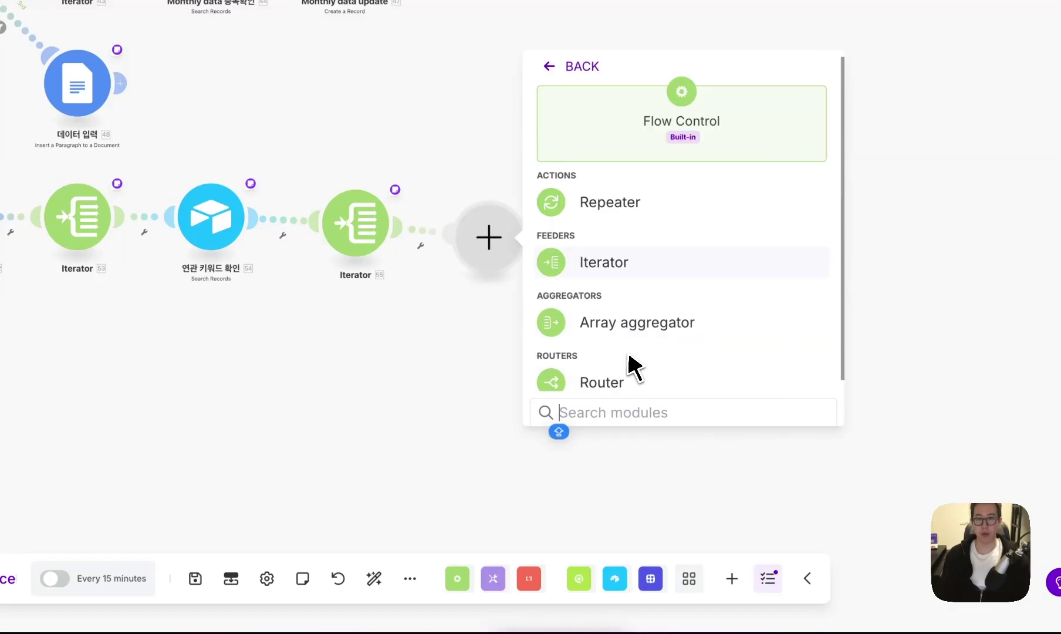
left_click(605, 382)
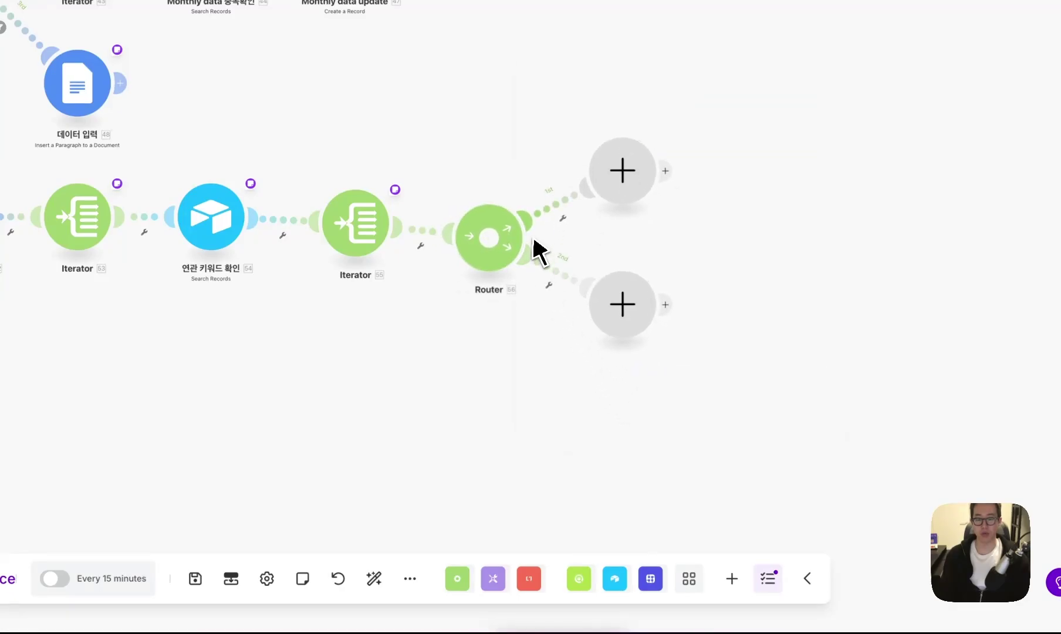
left_click(623, 171)
left_click(643, 147)
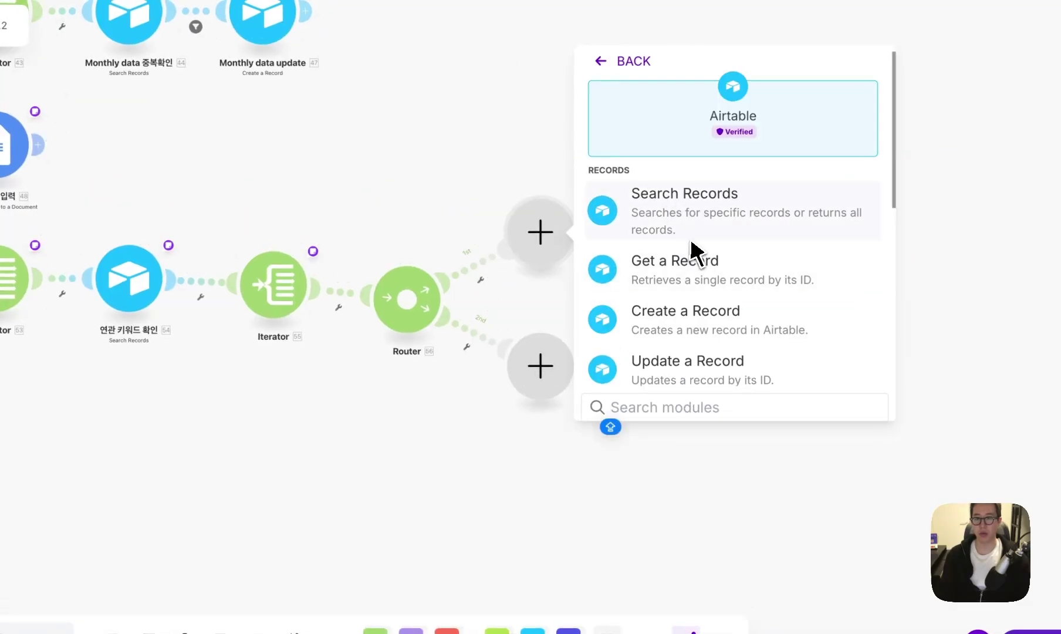
left_click(692, 235)
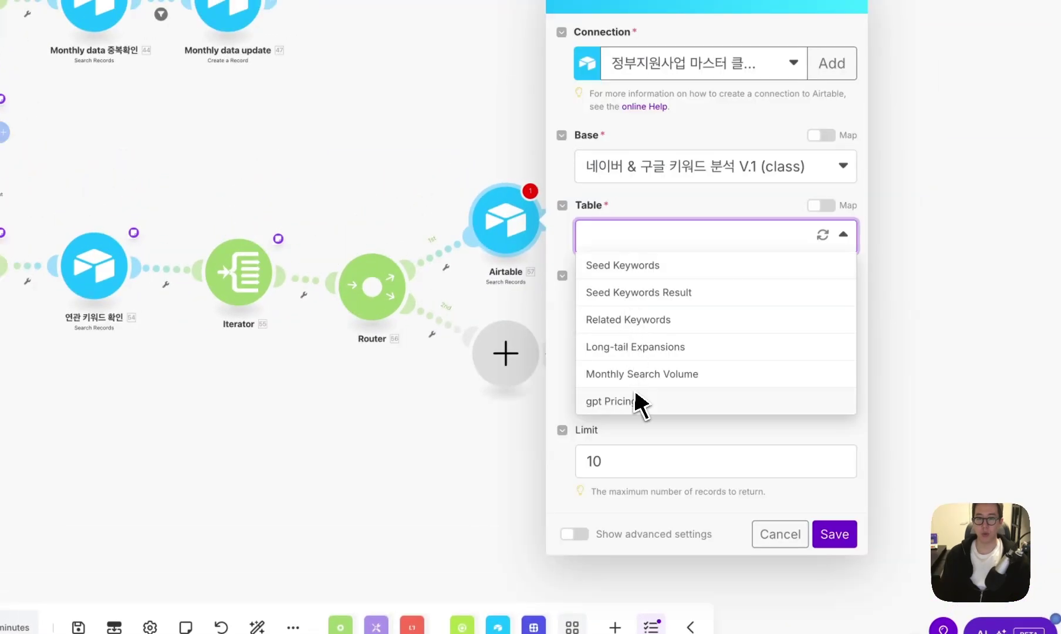
left_click(660, 354)
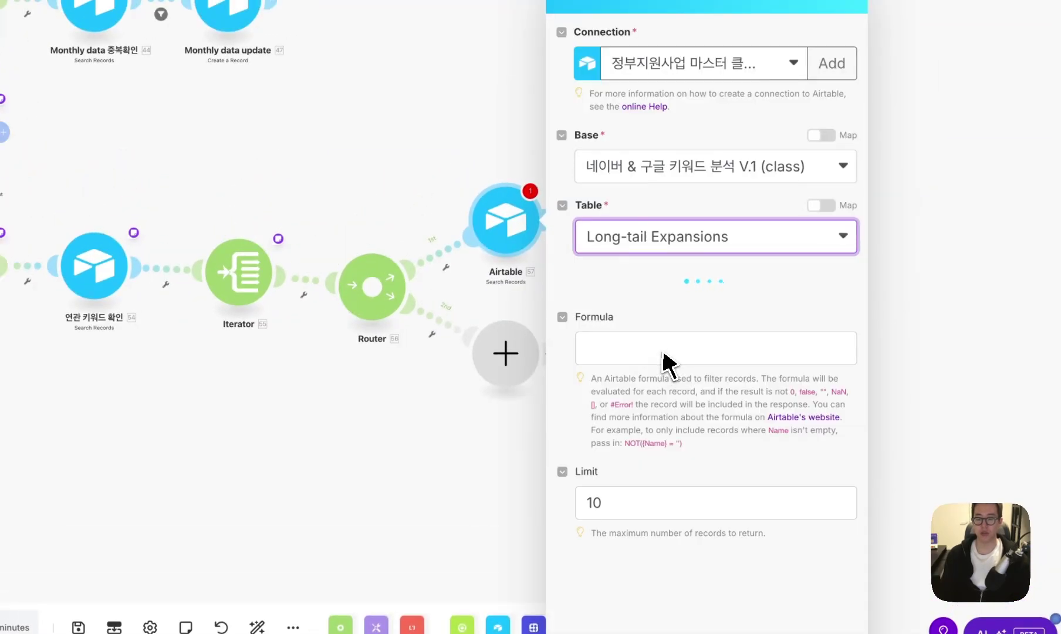
left_click(624, 428)
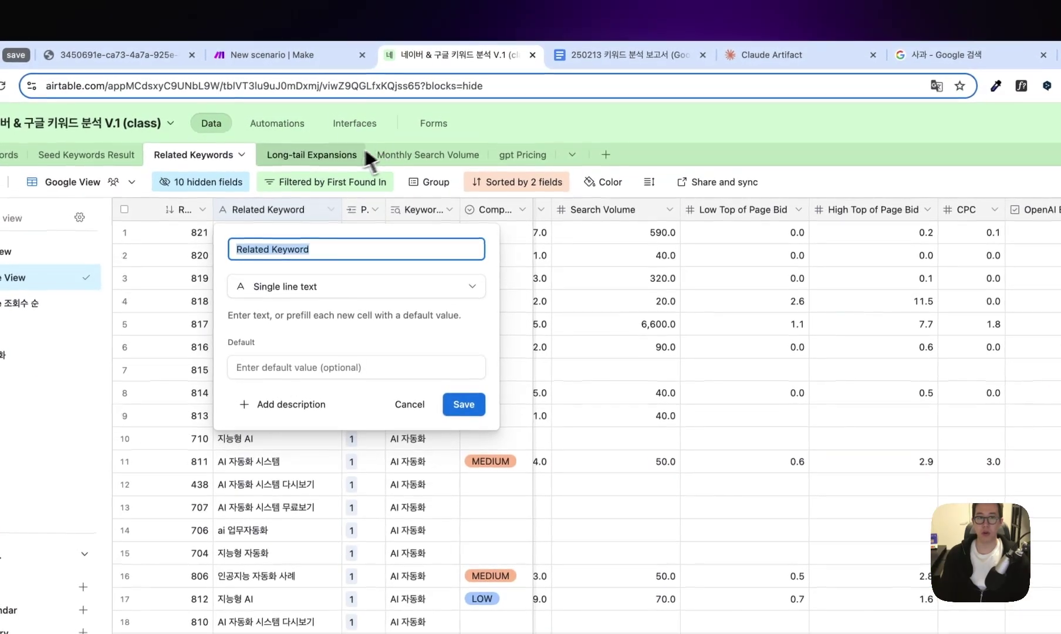
- Copy the Expansion field name from Airtable, then begin renaming the search module
left_click(365, 151)
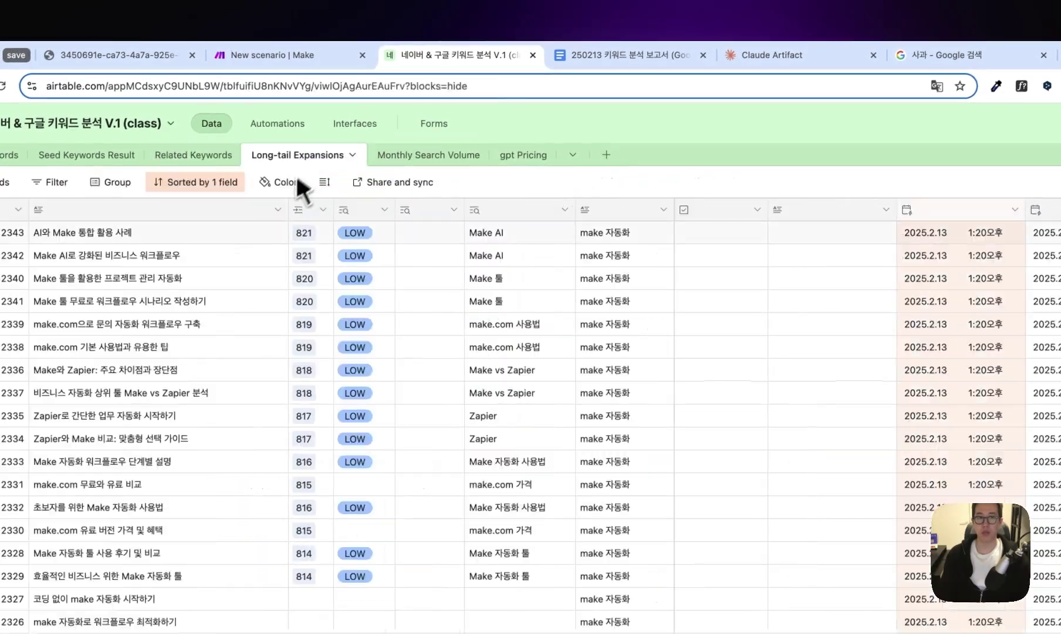
double_click(267, 213)
double_click(279, 249)
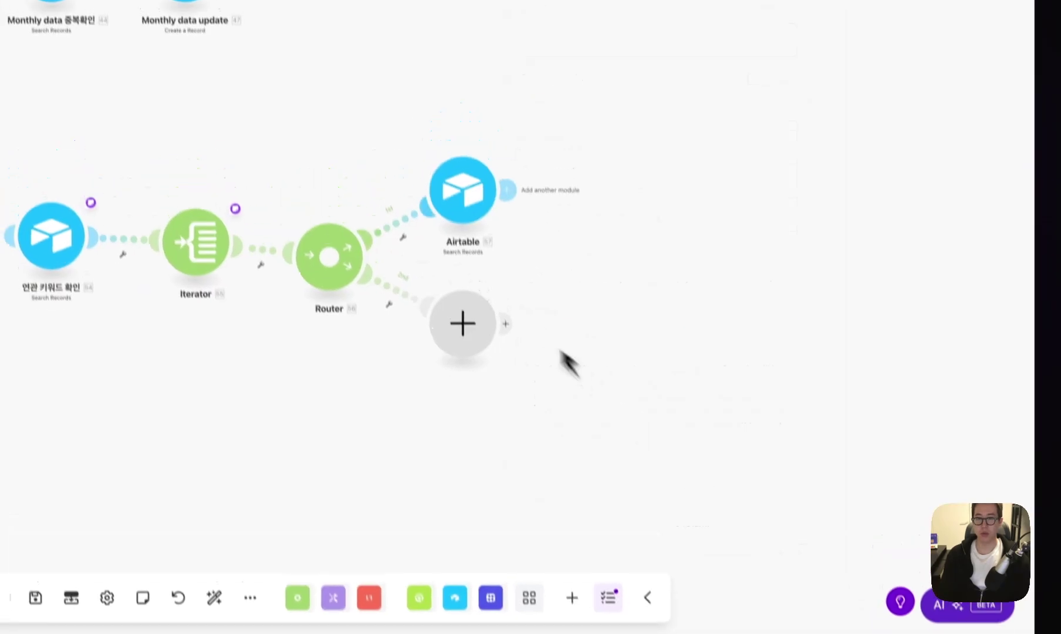
right_click(455, 217)
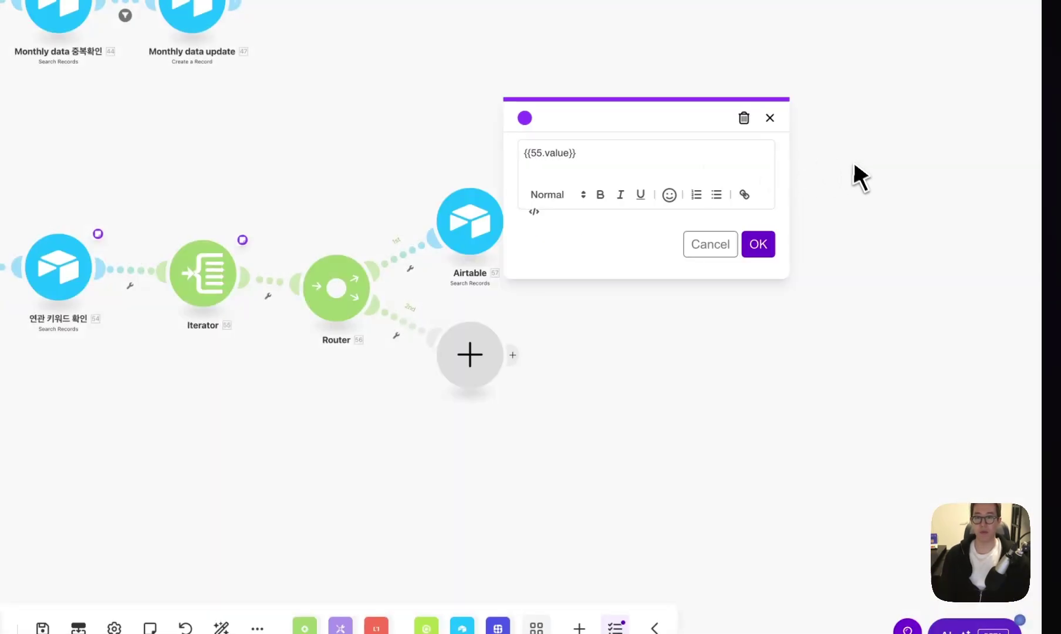
left_click(763, 243)
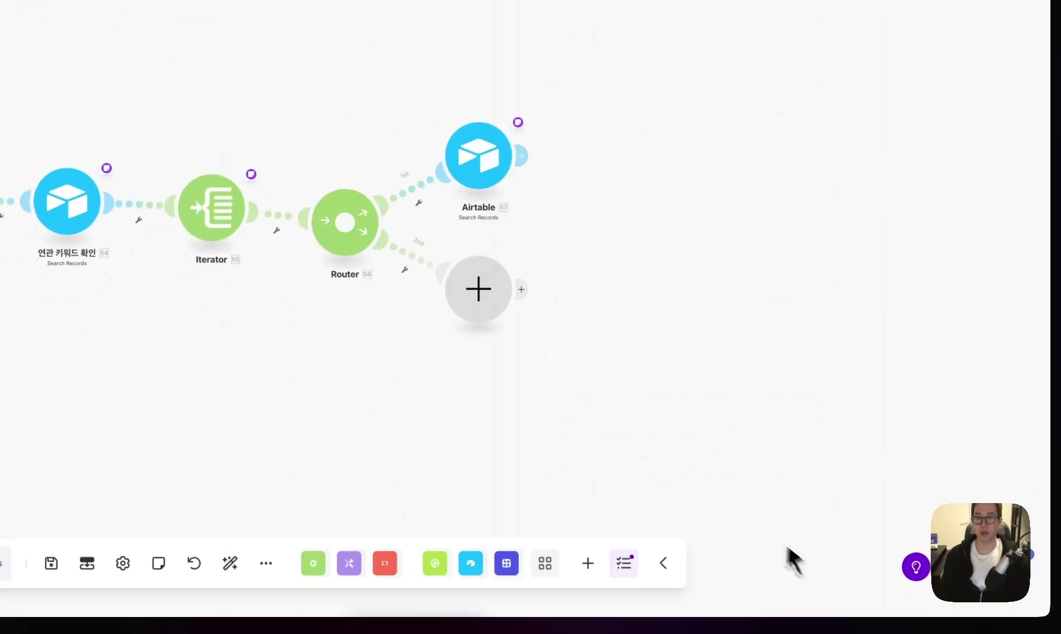
right_click(524, 202)
left_click(578, 291)
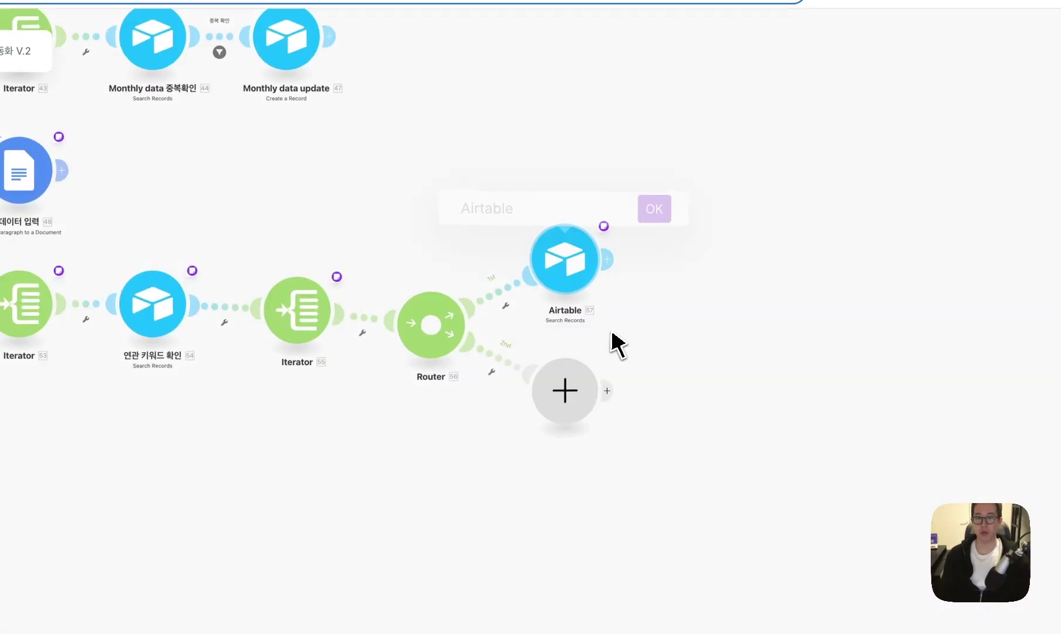
- Name the search 롱테일 중복 확인 and add a Router after it
type("롱테일 중복 확인")
key("Return")
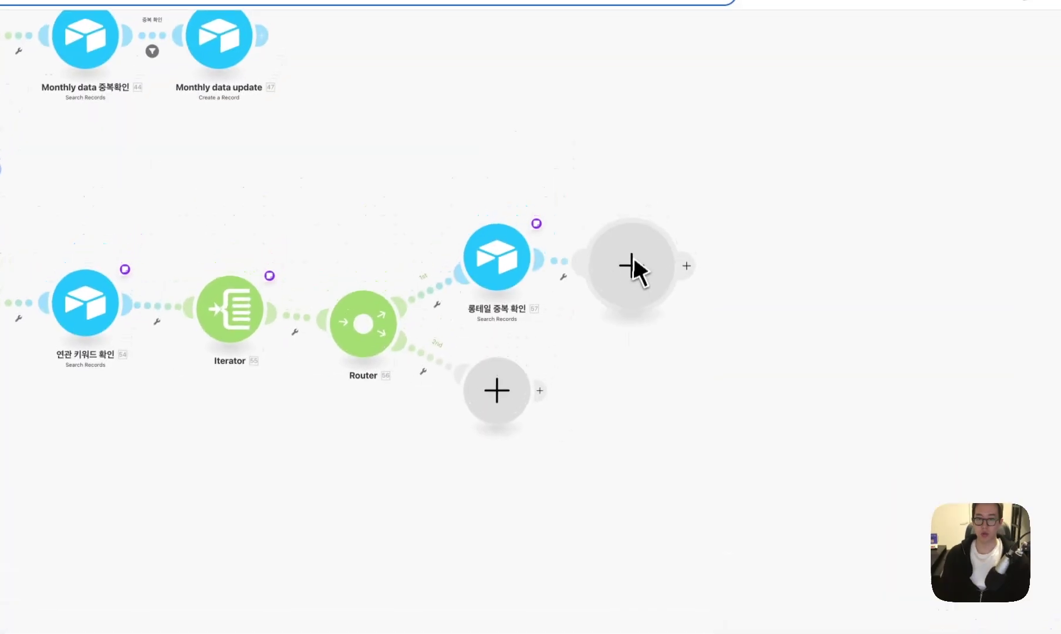
left_click(709, 267)
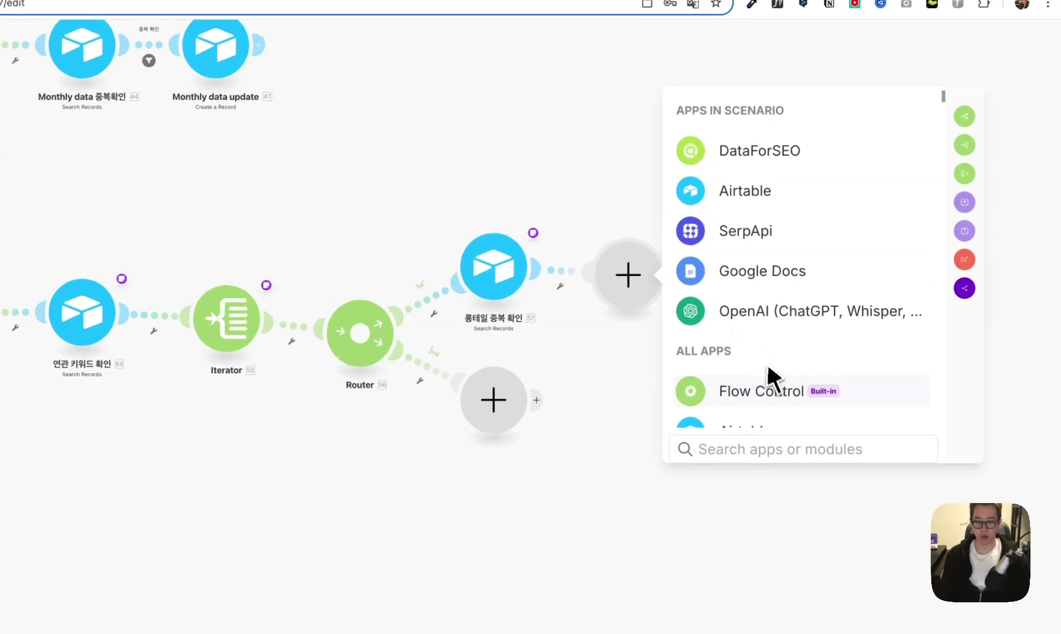
type("router")
left_click(757, 152)
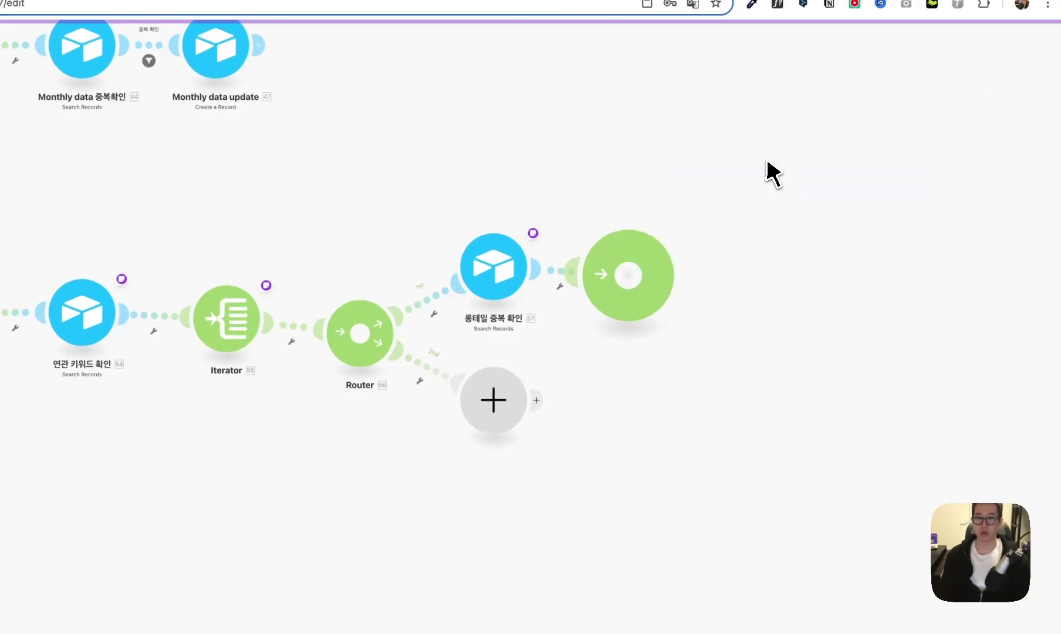
- On its first branch, create a Long-tail Expansions record with Expansion set to 55.Value
left_click(742, 240)
left_click(517, 138)
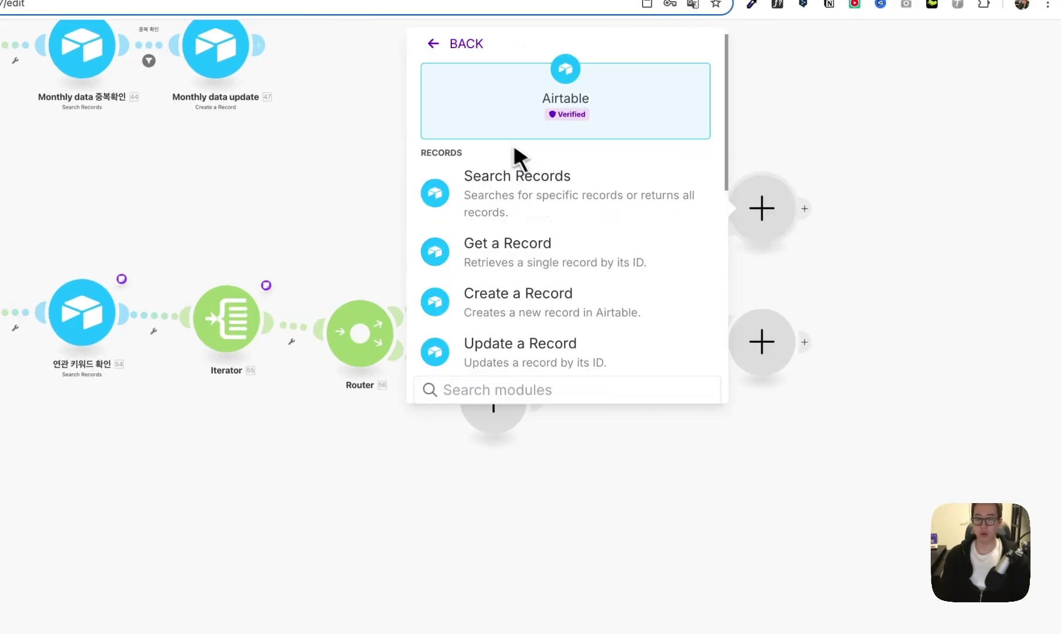
left_click(541, 292)
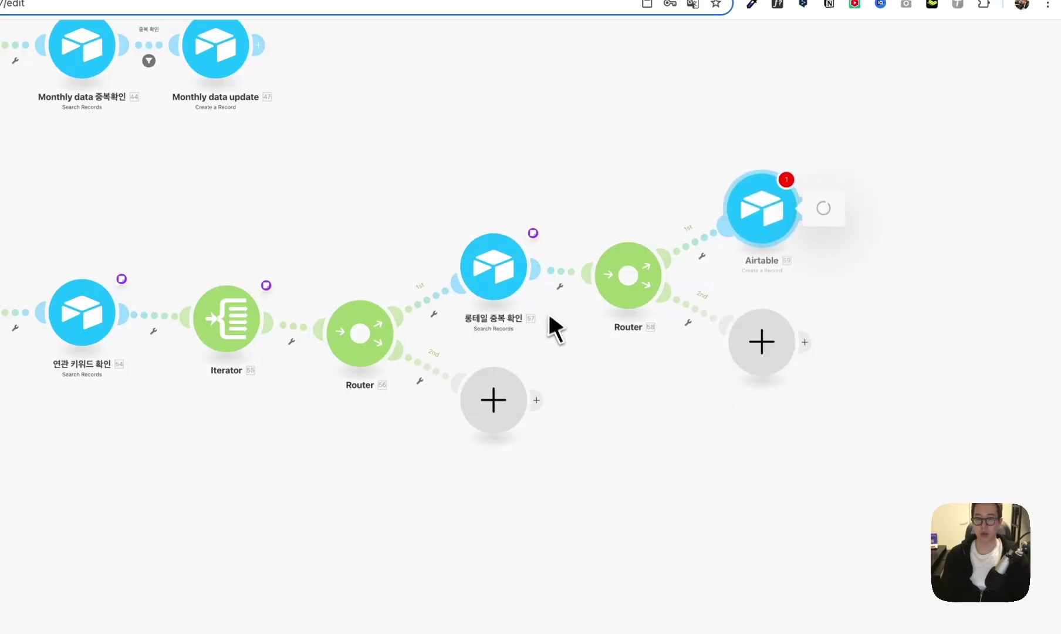
left_click(564, 285)
left_click(522, 403)
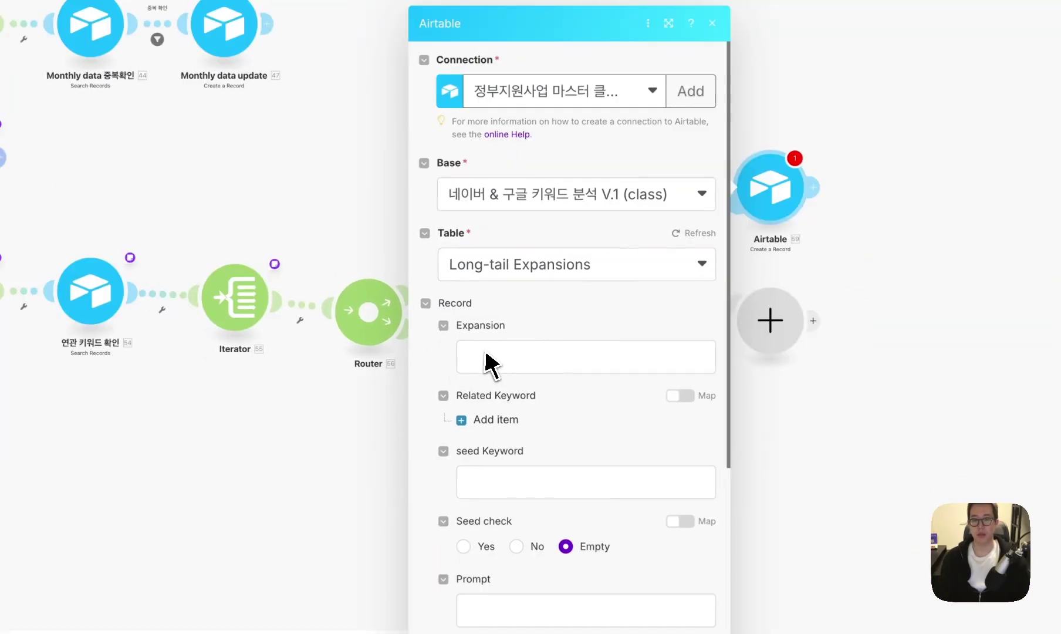
left_click(485, 355)
left_click(706, 382)
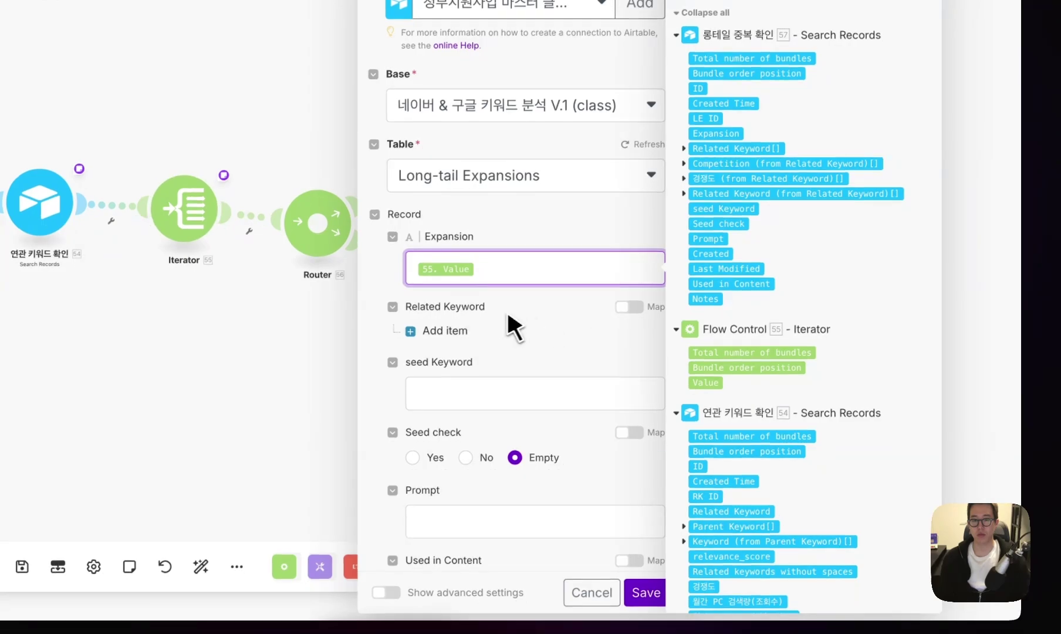
- Map 54.ID into Related Keyword Record ID 1 and 2.keyword into seed Keyword, then save
scroll(511, 326, "down", 3)
left_click(464, 214)
left_click(476, 231)
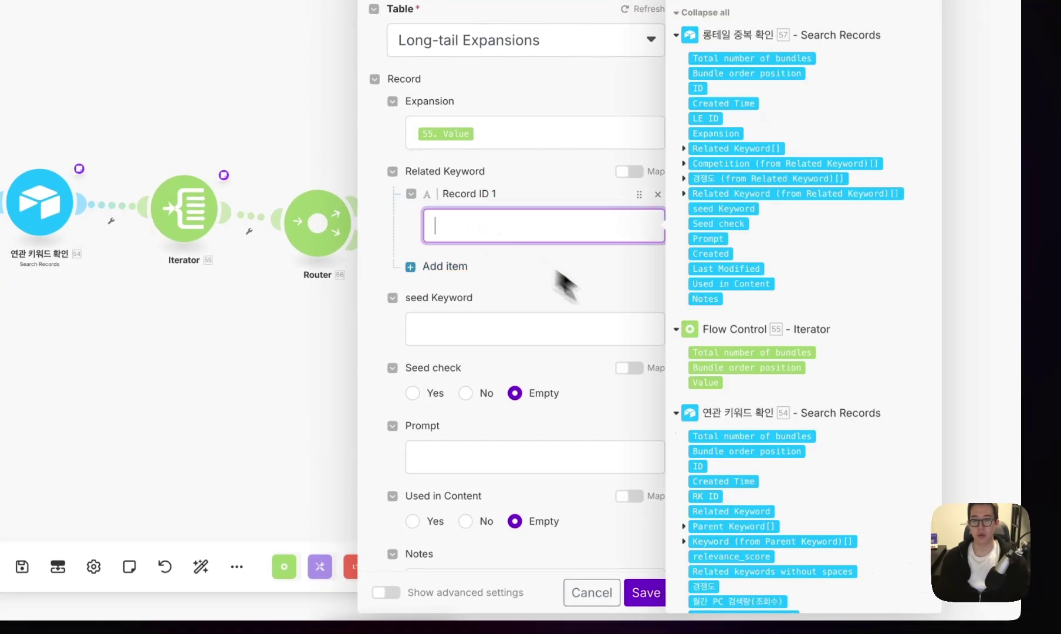
scroll(775, 387, "down", 2)
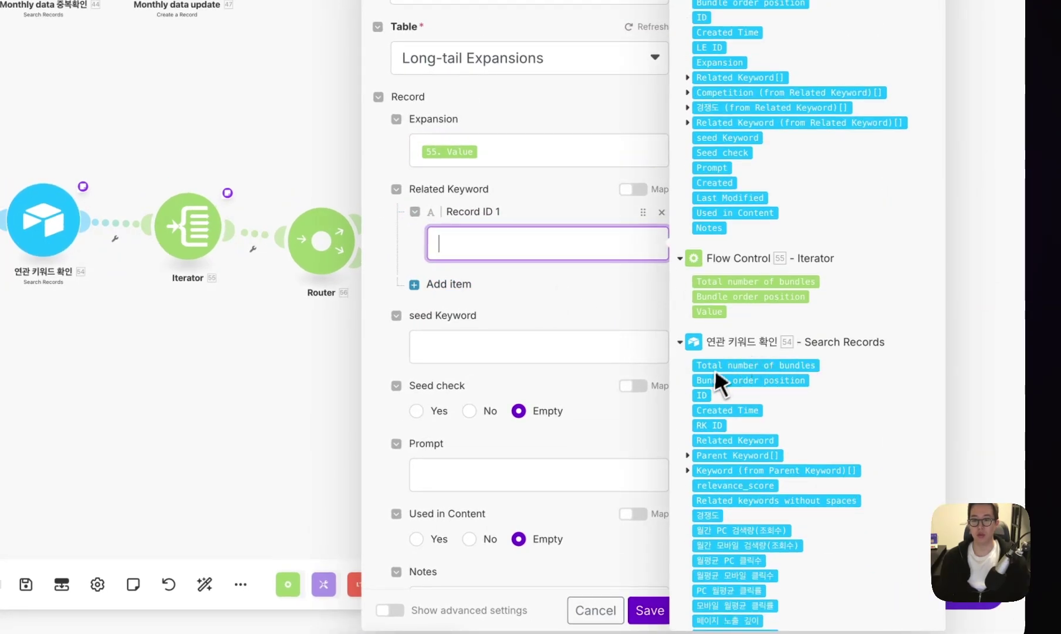
left_click(700, 394)
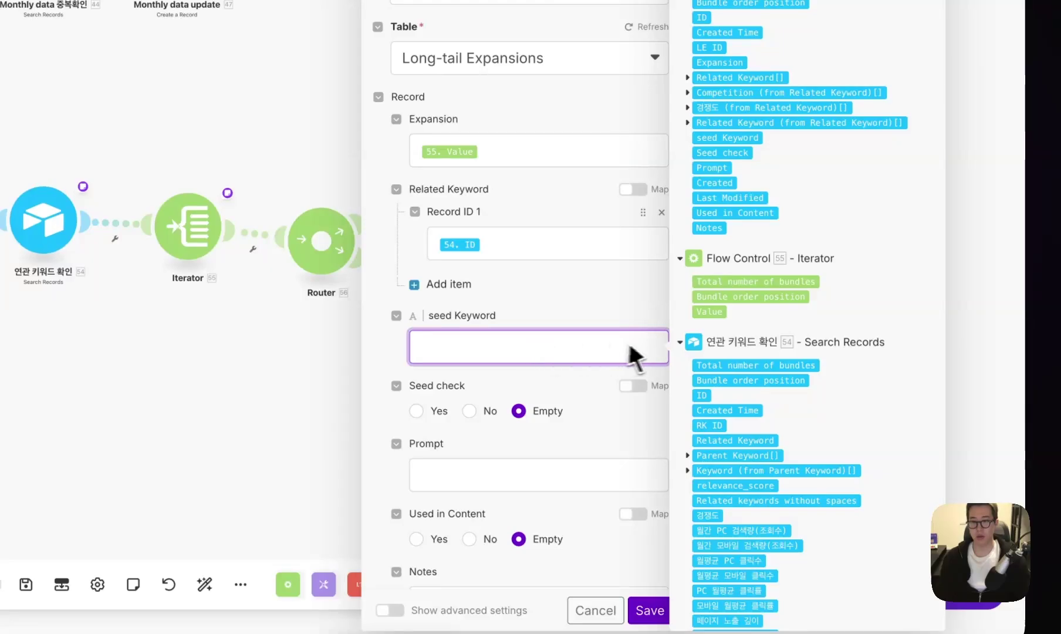
scroll(636, 349, "down", 3)
scroll(764, 511, "down", 20)
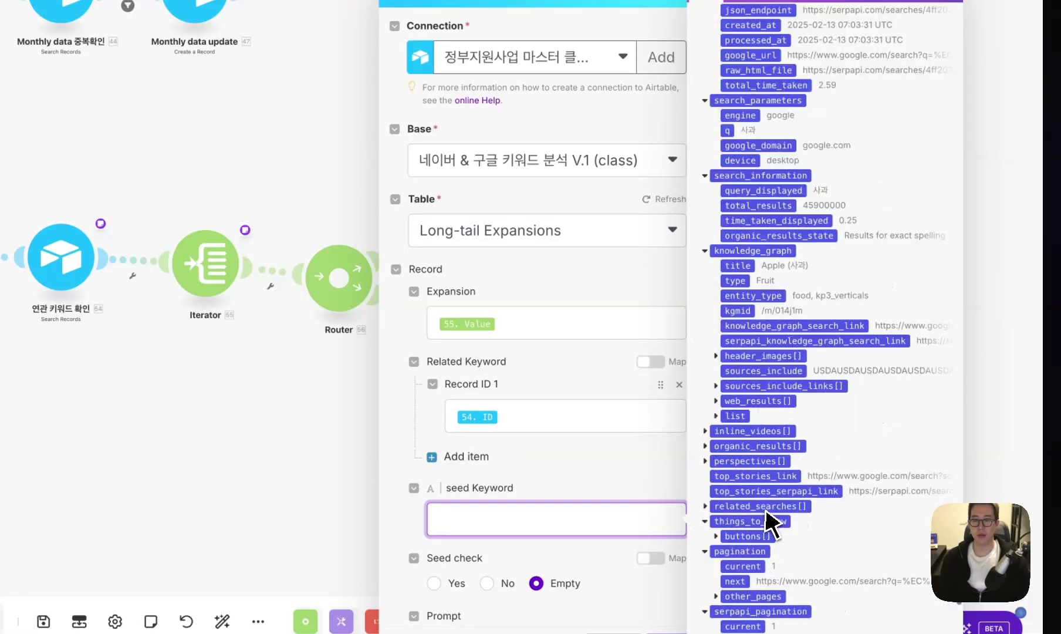
scroll(765, 511, "down", 15)
left_click(732, 301)
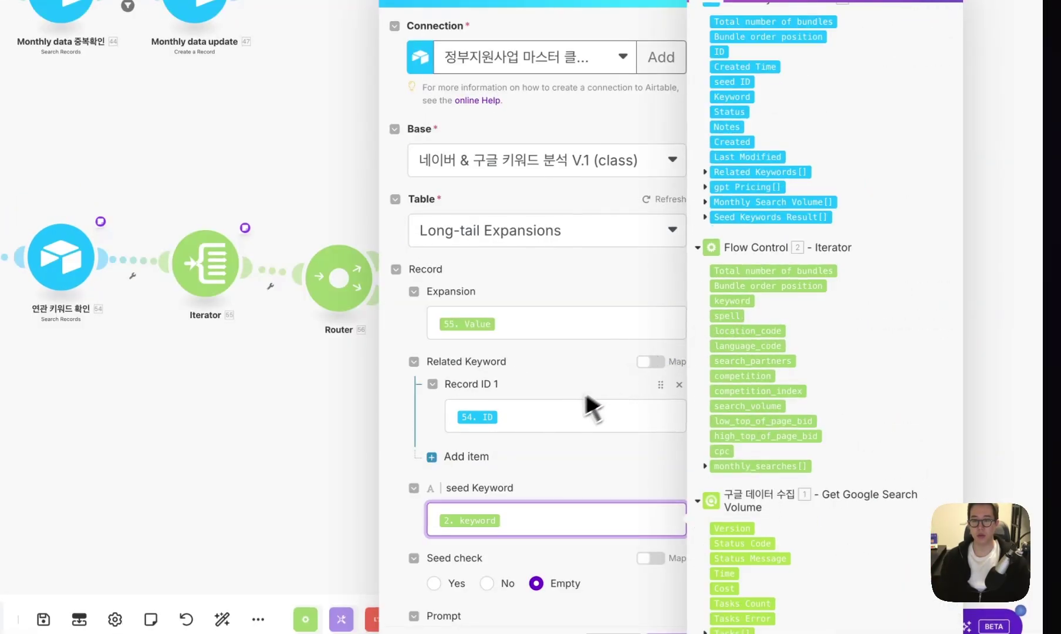
scroll(587, 399, "down", 6)
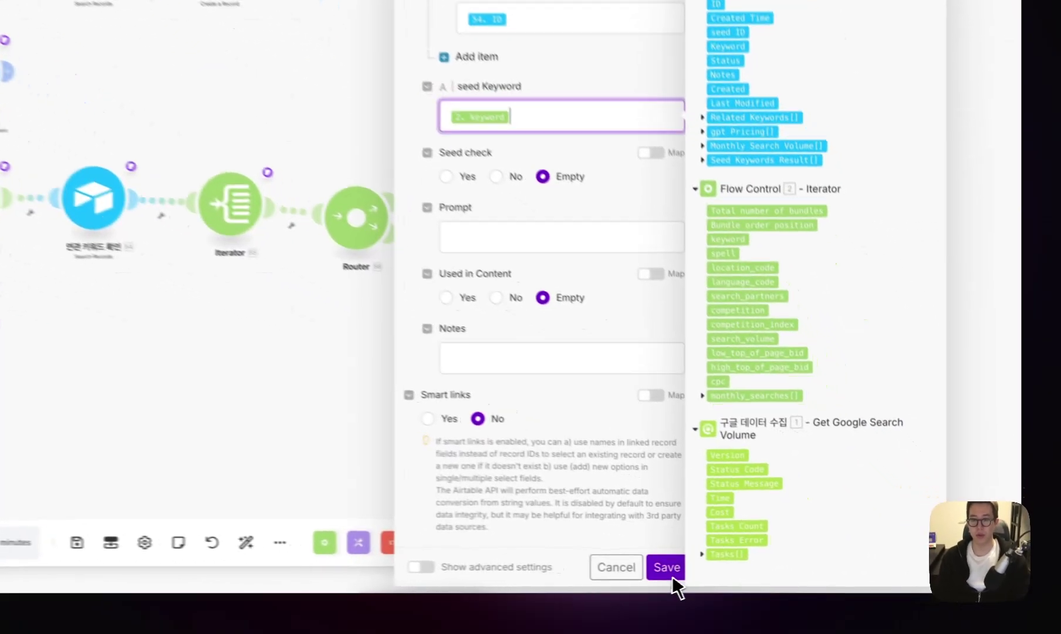
left_click(669, 568)
- Rename the record module to 새로운 데이터 입력
left_click(771, 247)
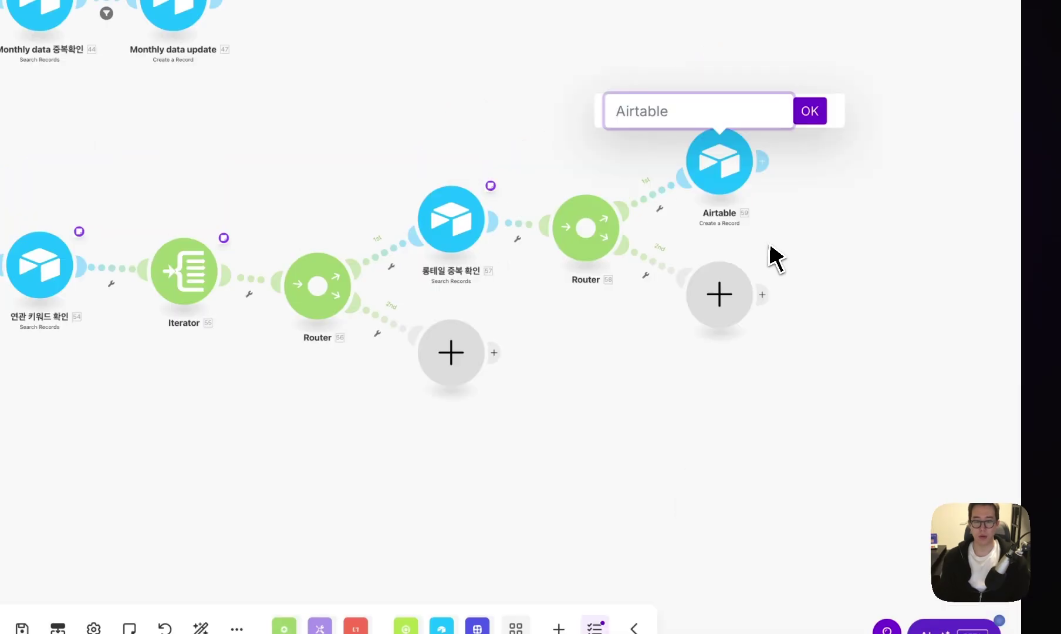
type("새로운 데이터 입려")
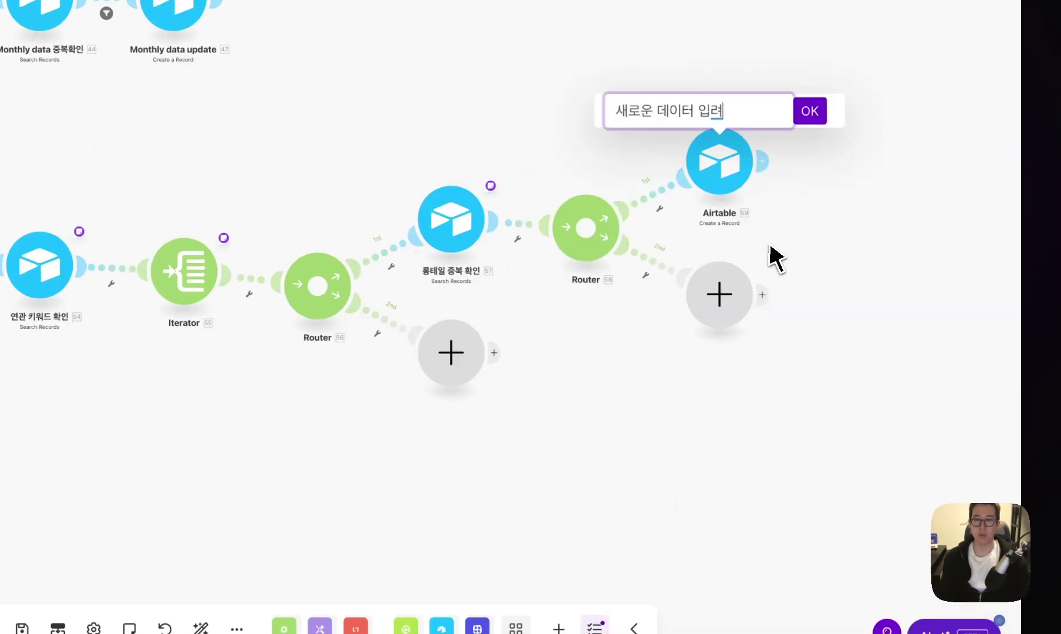
type("력")
key("Return")
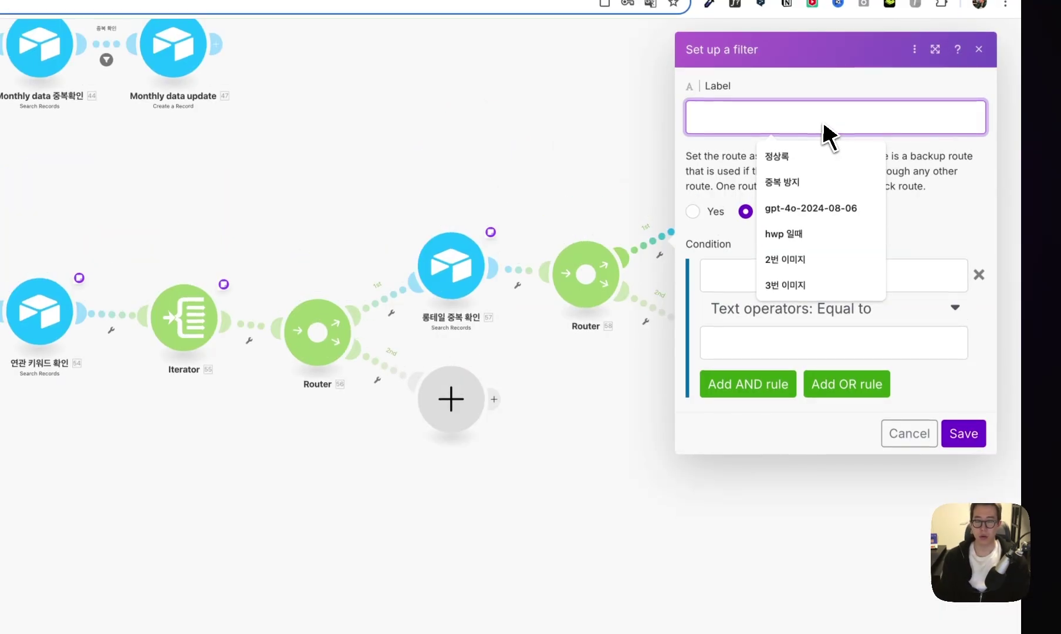
- Filter route 1 as 새로운 데이터 & 연관 키워드 존재: 57 bundles = 0 AND 54 bundles = 1
type("데이터 & 연관 키워드 존재")
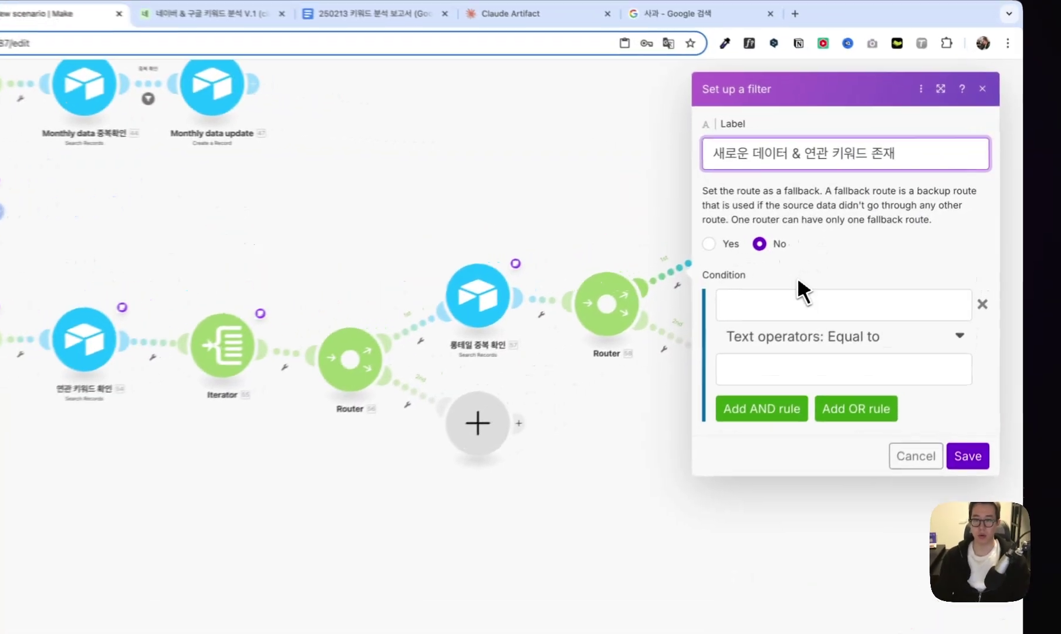
left_click(845, 270)
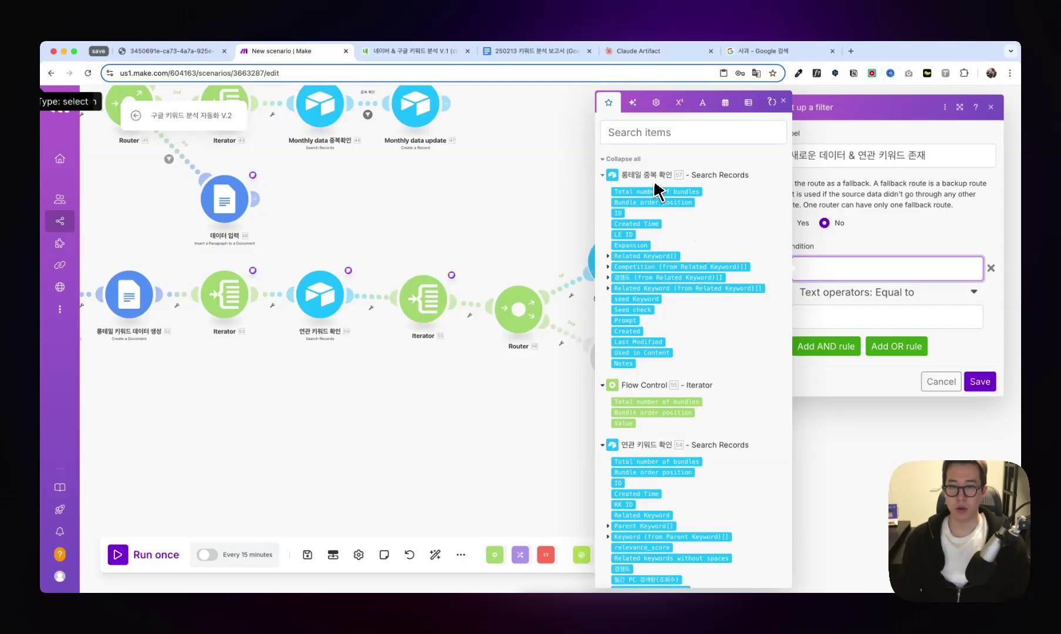
left_click(656, 191)
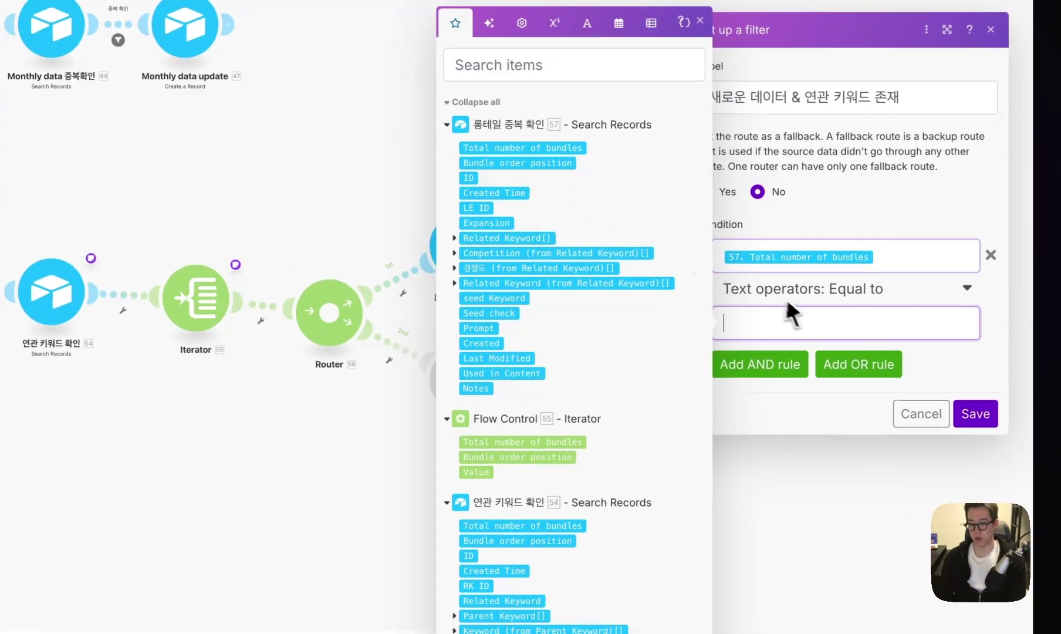
type("0")
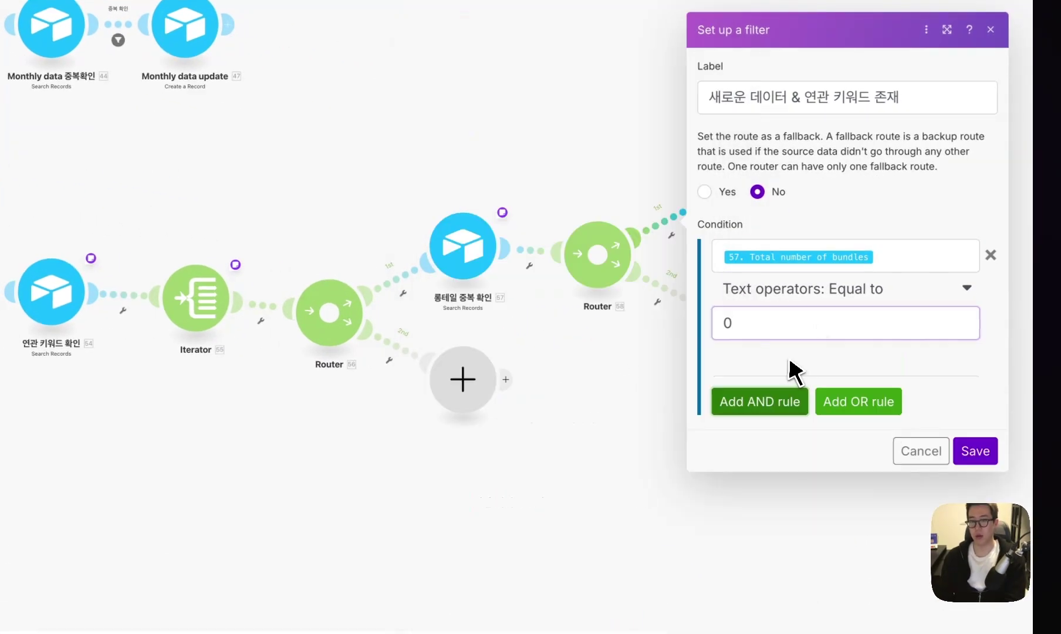
left_click(762, 364)
scroll(534, 486, "down", 2)
left_click(533, 449)
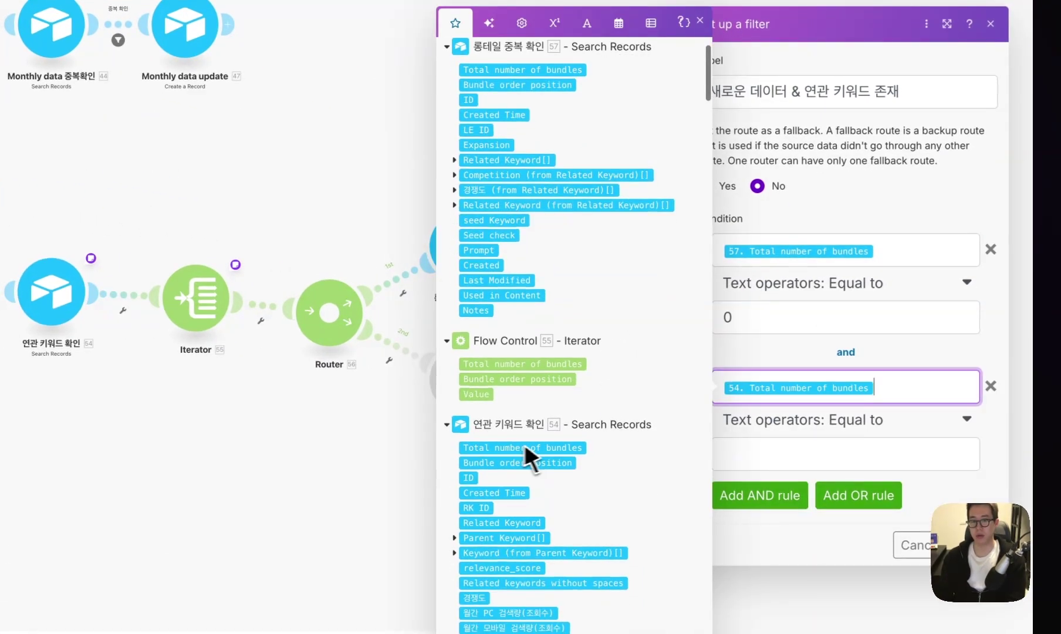
left_click(834, 458)
type("1")
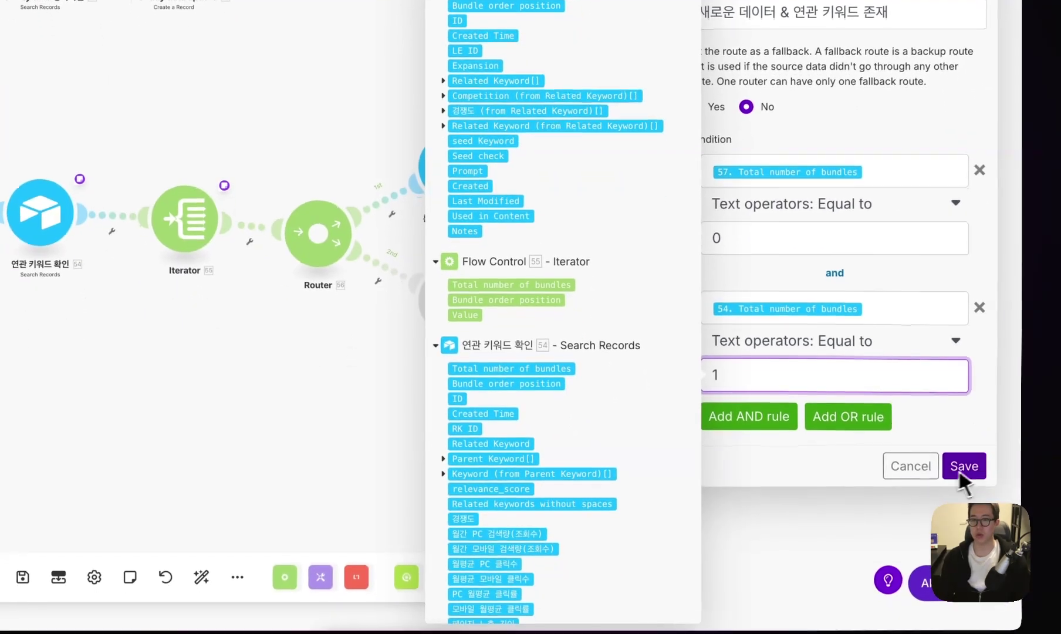
left_click(970, 502)
- Clone the record module and attach the copy to the router's second route
right_click(688, 259)
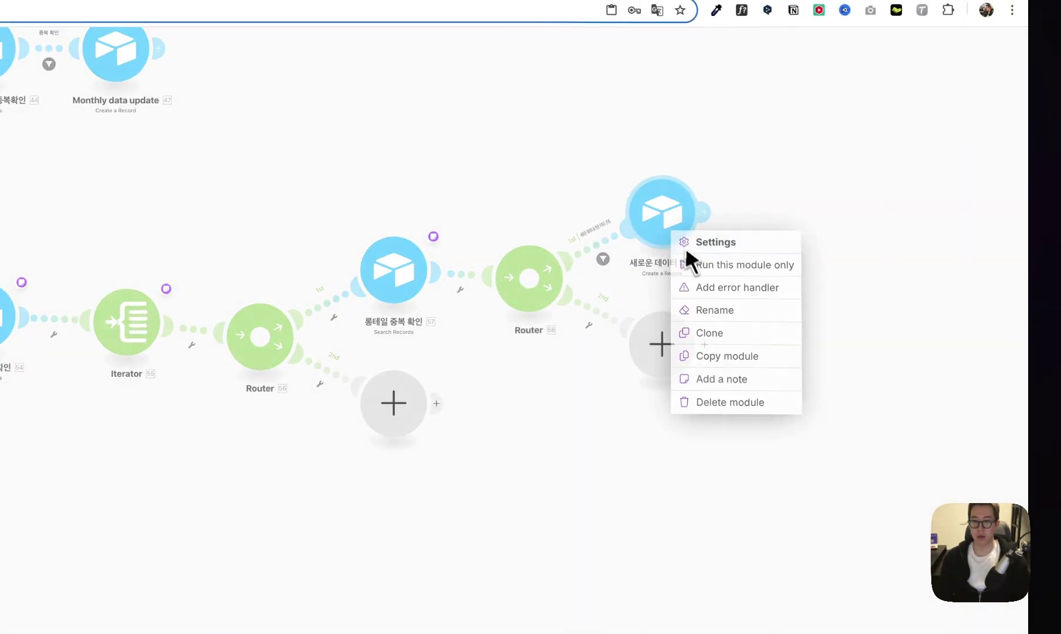
left_click(713, 333)
left_click(748, 346)
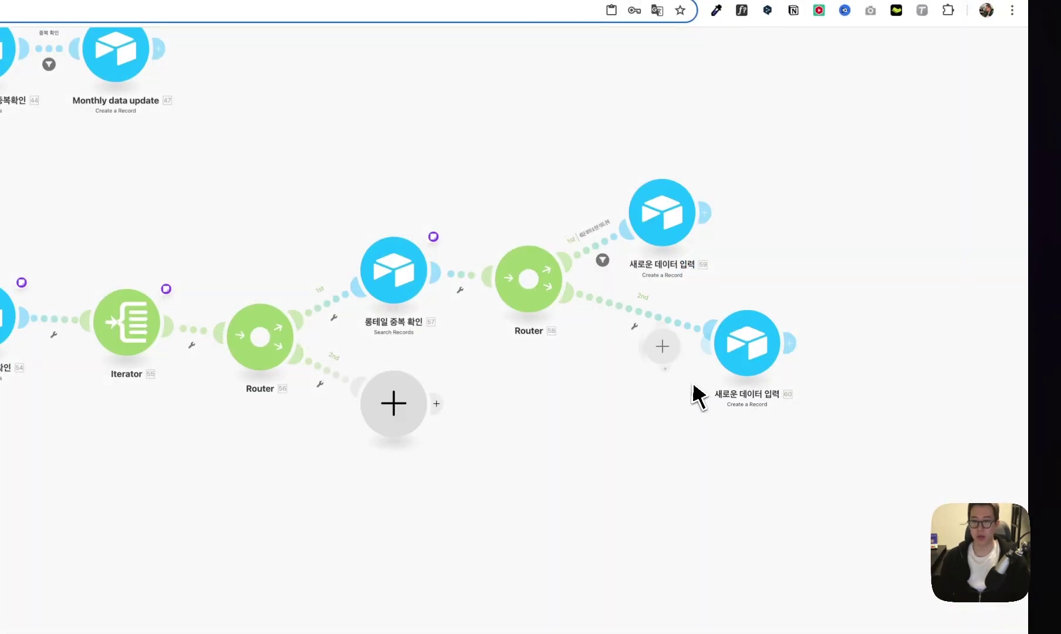
- Filter route 2 as 새로운 데이터 & 씨드 키워드, with 57 bundles = 0 AND a 54 bundle-count condition
left_click(601, 316)
left_click(735, 196)
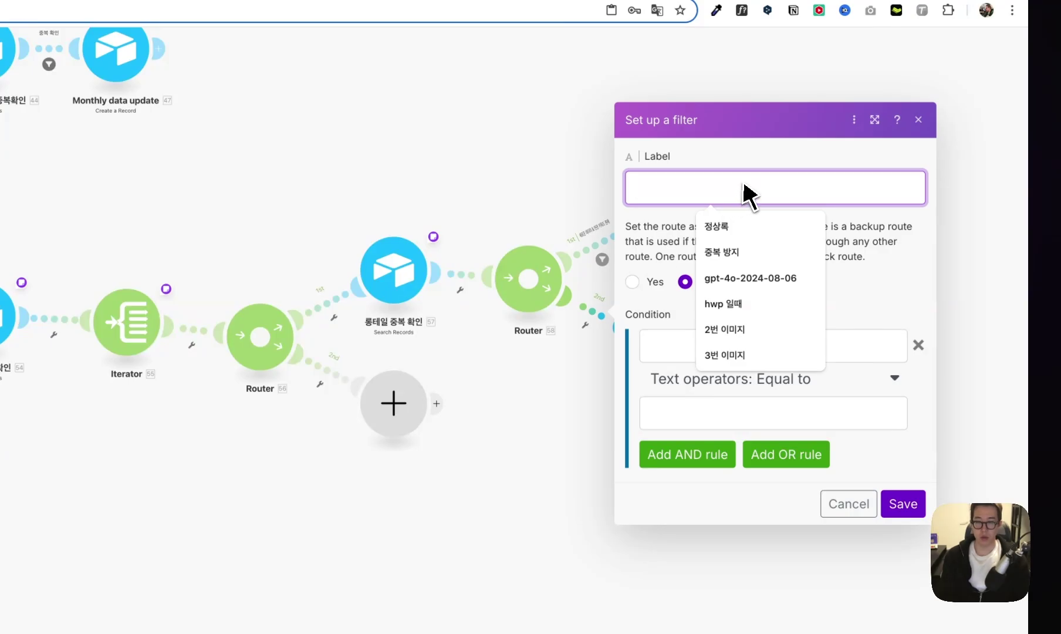
type("새로운 데이터 & 시")
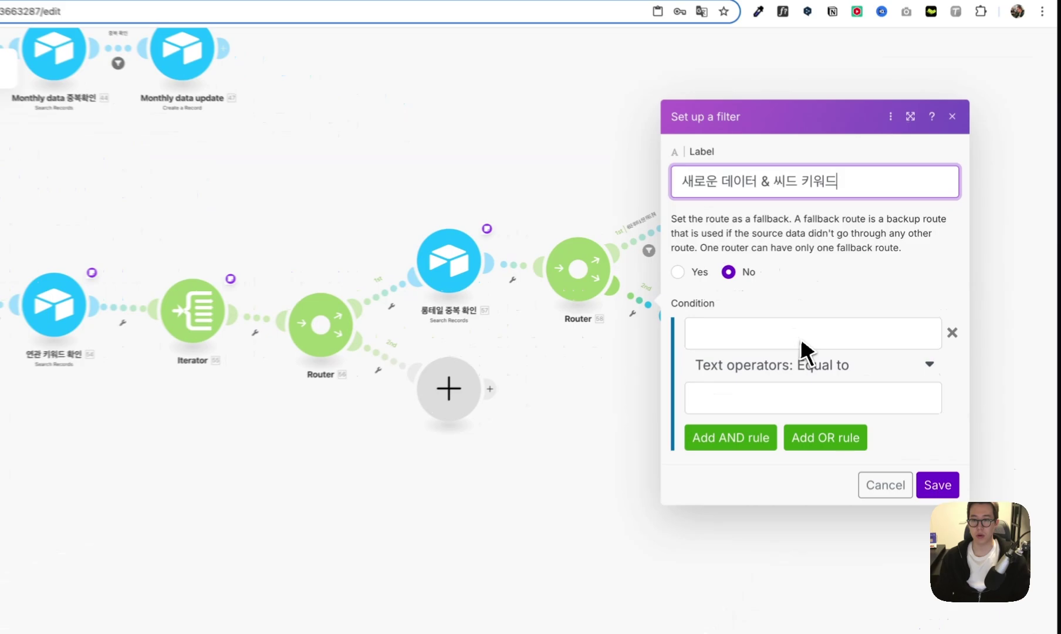
left_click(824, 311)
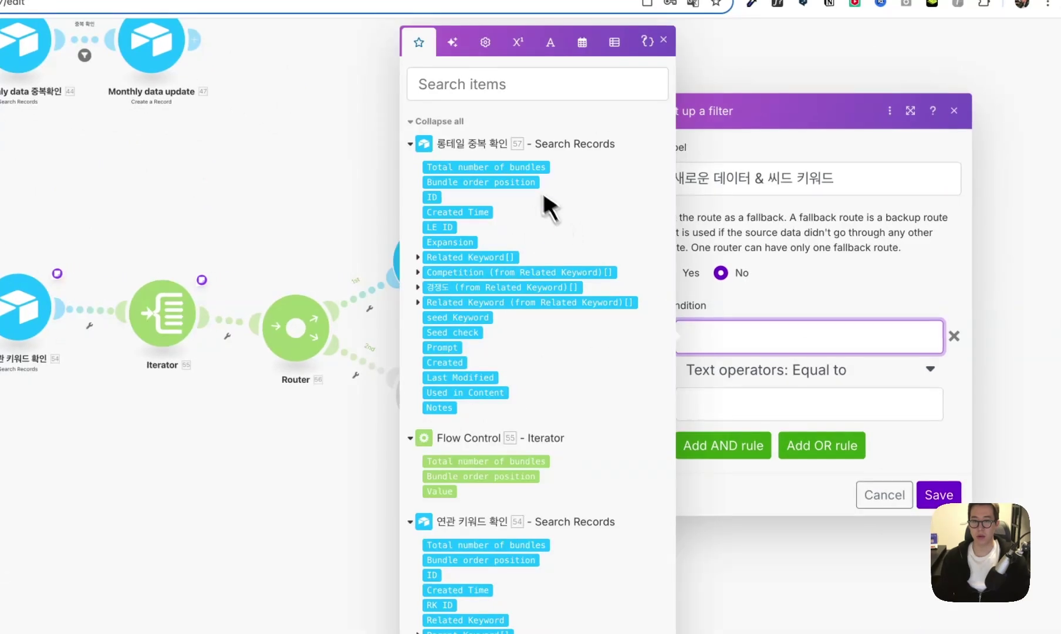
left_click(501, 167)
left_click(770, 410)
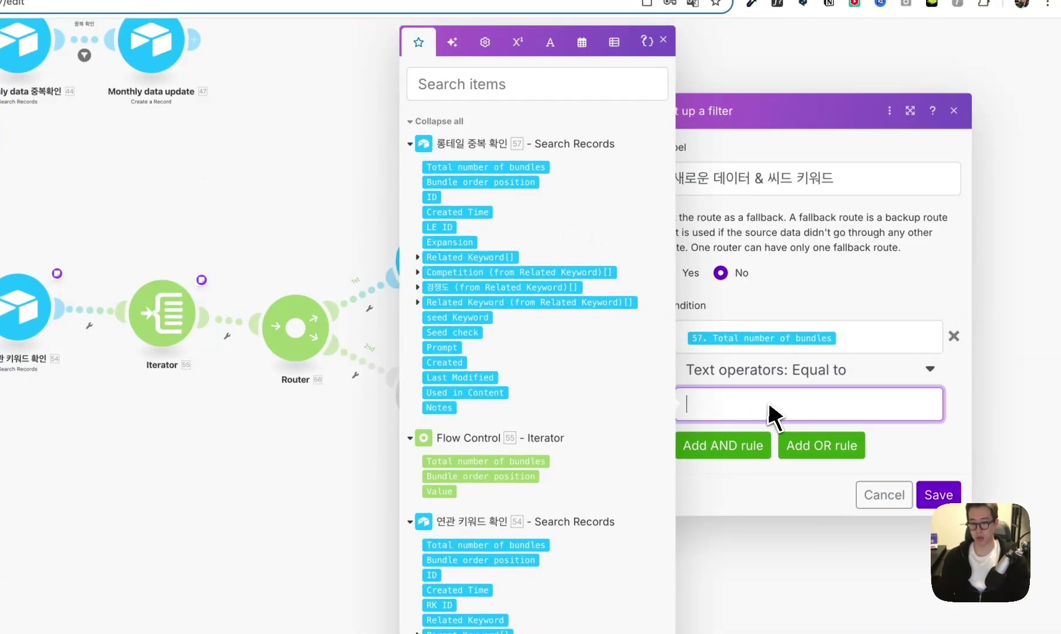
type("0")
left_click(723, 445)
scroll(544, 471, "down", 2)
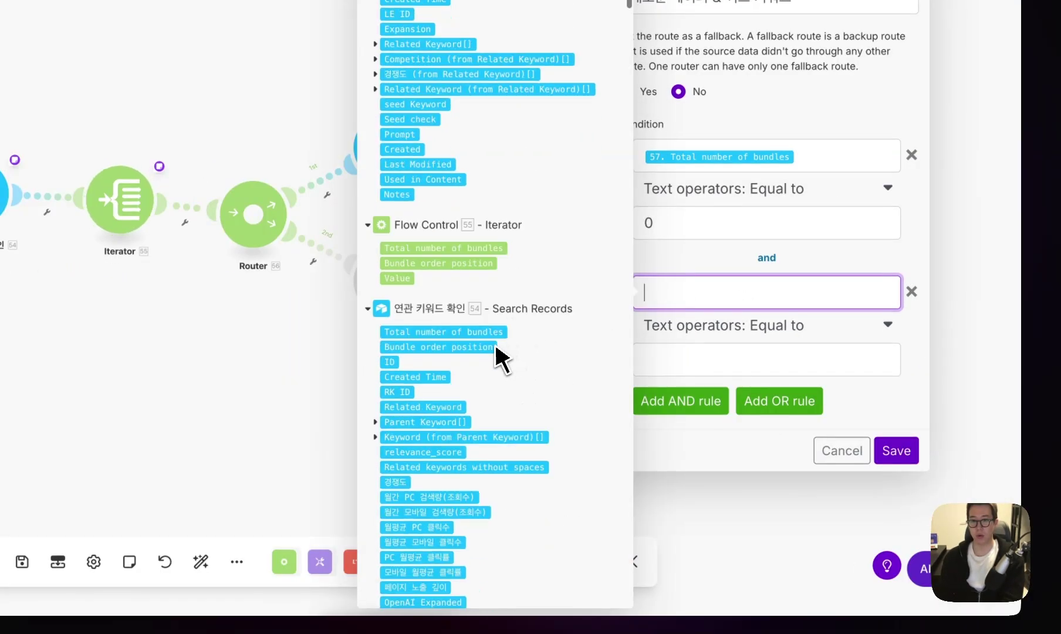
scroll(461, 334, "down", 2)
left_click(443, 269)
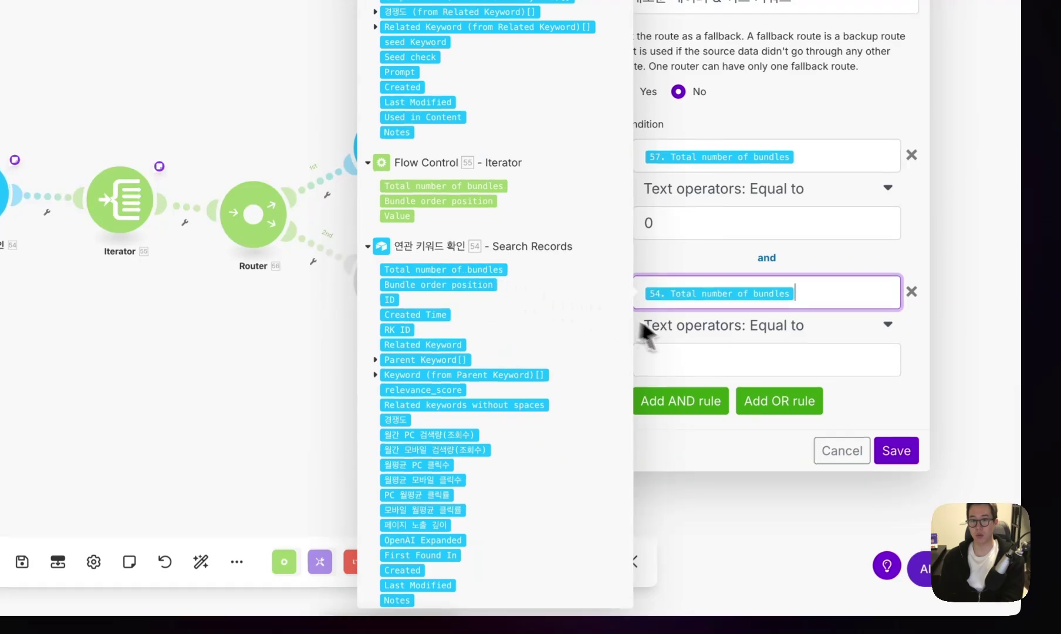
left_click(897, 450)
- Set Seed check to Yes in the copied record module and save
left_click(649, 222)
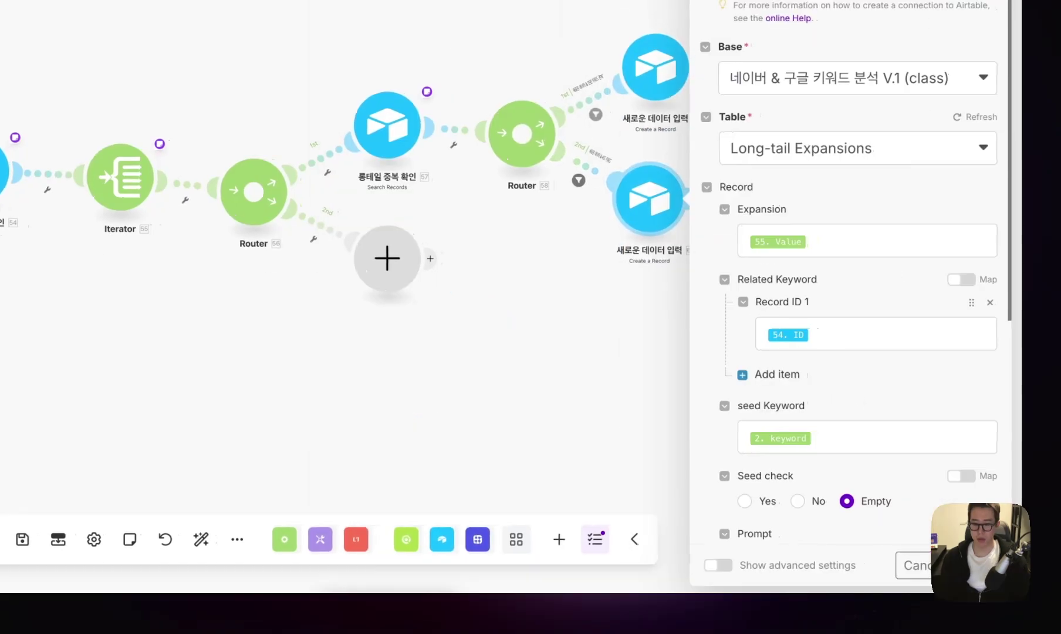
scroll(885, 550, "down", 3)
scroll(851, 467, "down", 1)
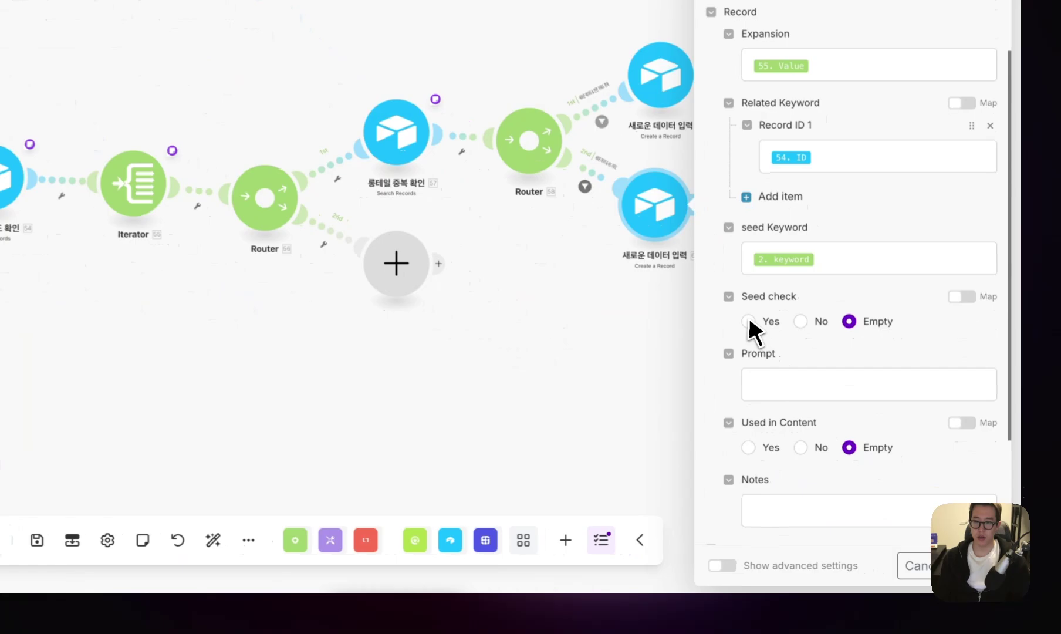
left_click(749, 321)
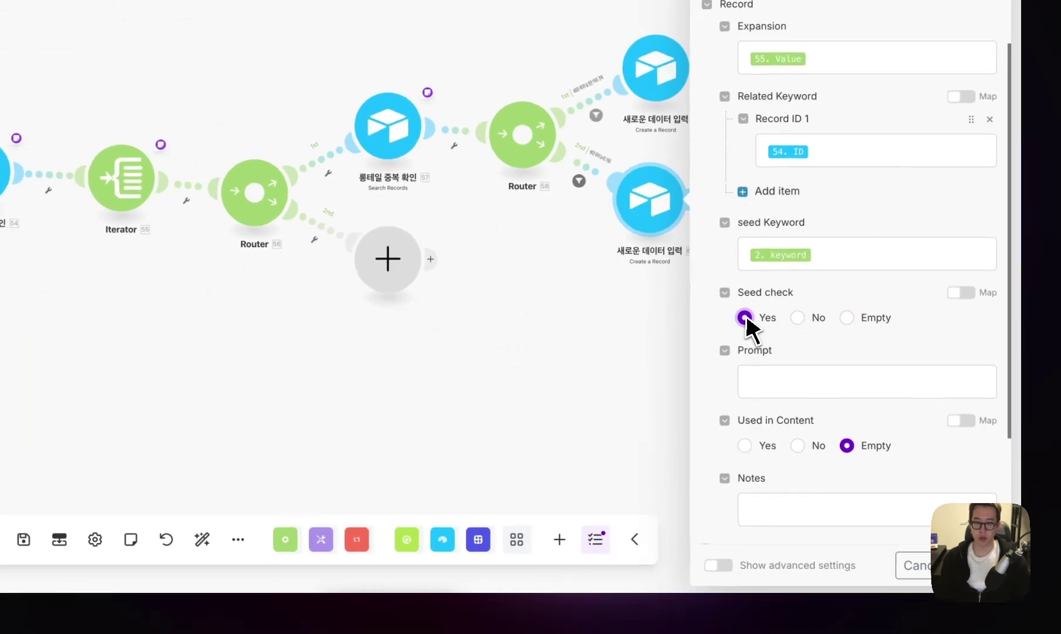
scroll(821, 455, "down", 3)
left_click(975, 566)
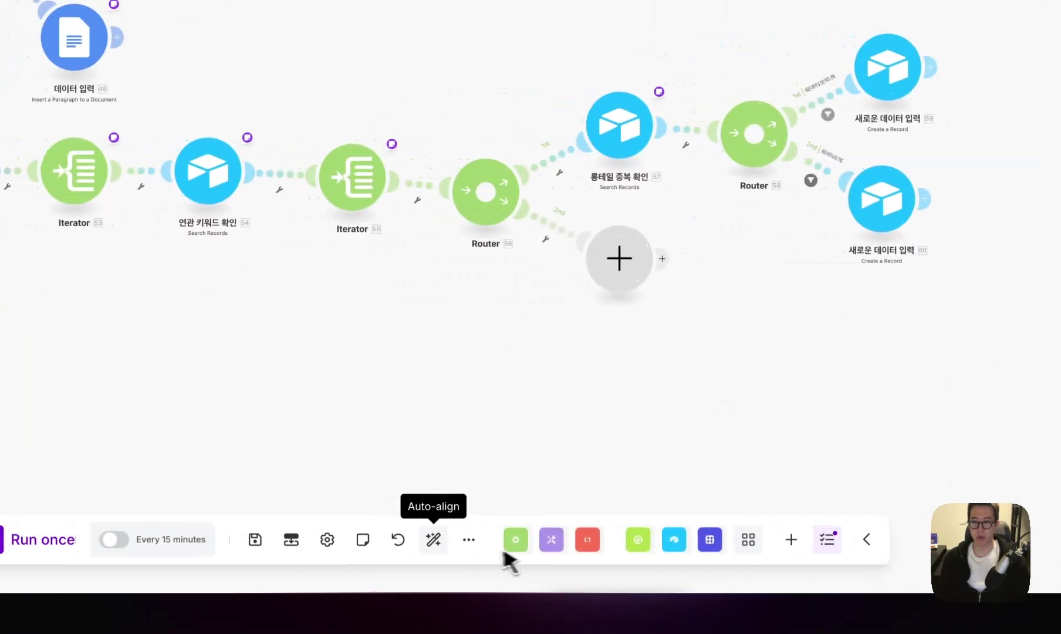
- Clone the Google Docs paragraph module and replace its appended text with the iterator's Value
left_click(316, 539)
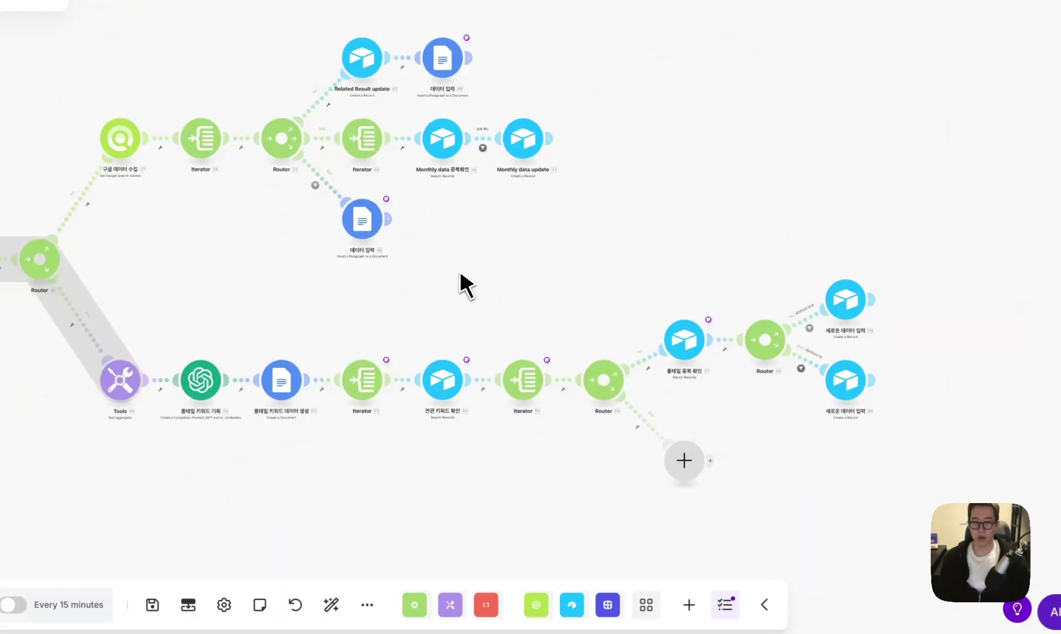
left_click_drag(461, 274, 451, 215)
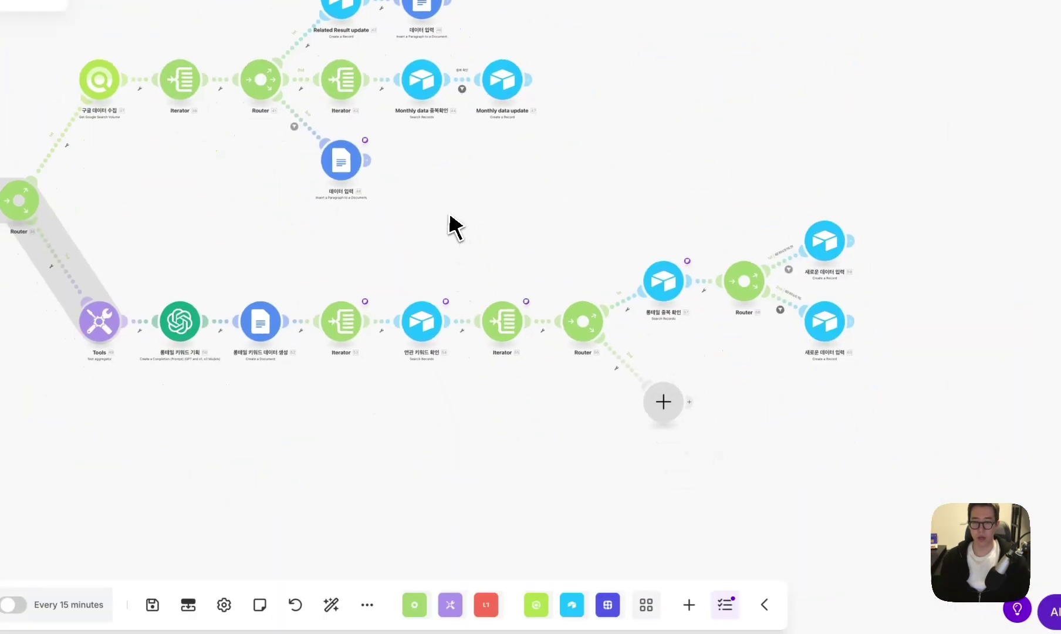
right_click(347, 179)
left_click(399, 276)
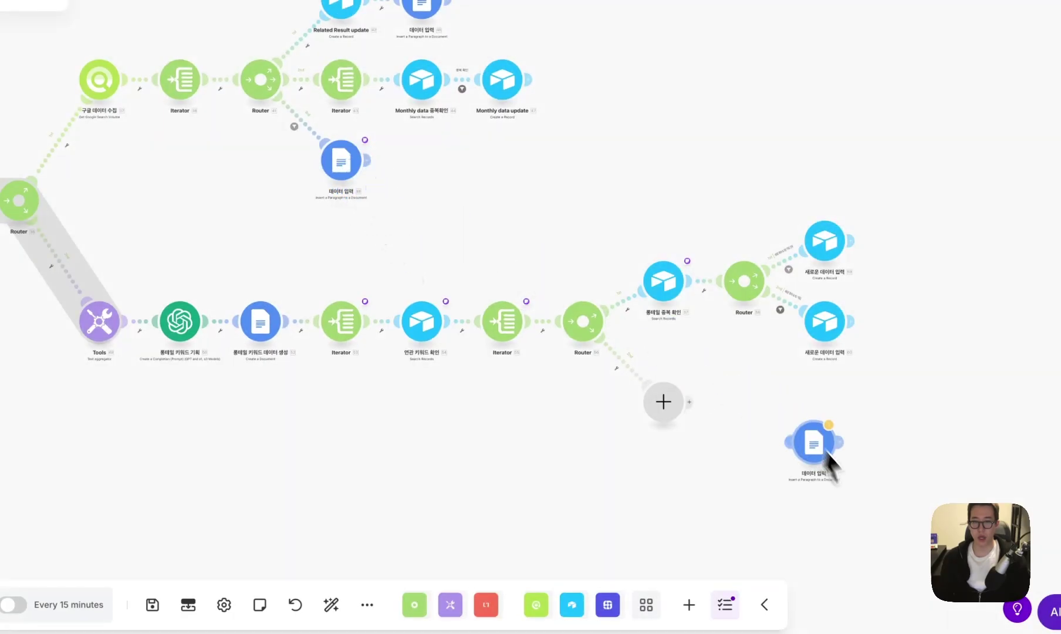
left_click(805, 414)
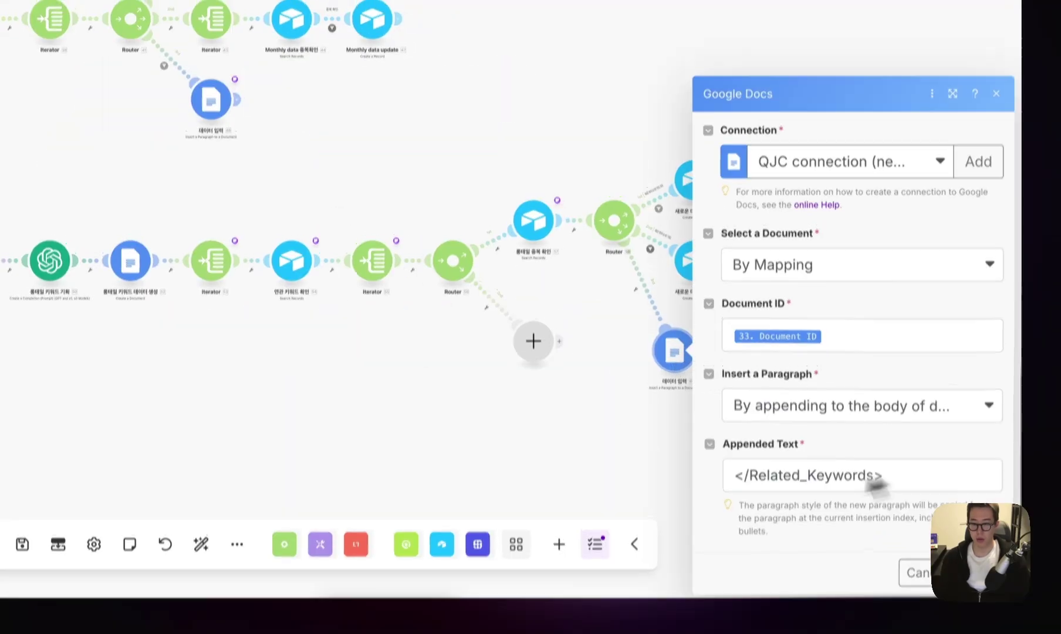
left_click_drag(888, 481, 691, 526)
key("BackSpace")
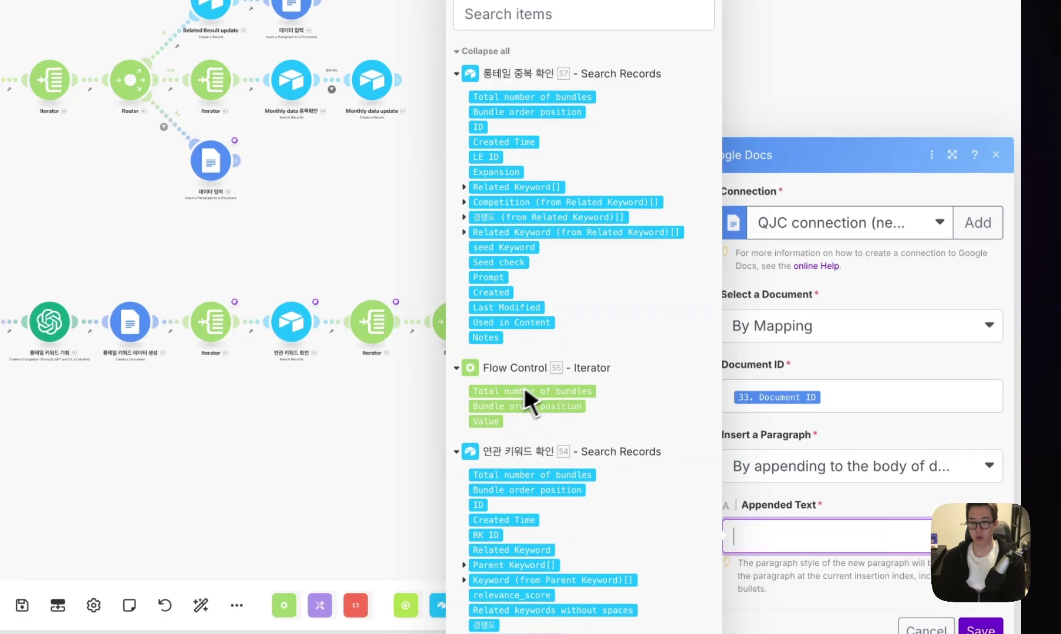
left_click(493, 413)
- Map the copy's Document ID to 52. Document ID, tidy the layout and save
left_click(828, 402)
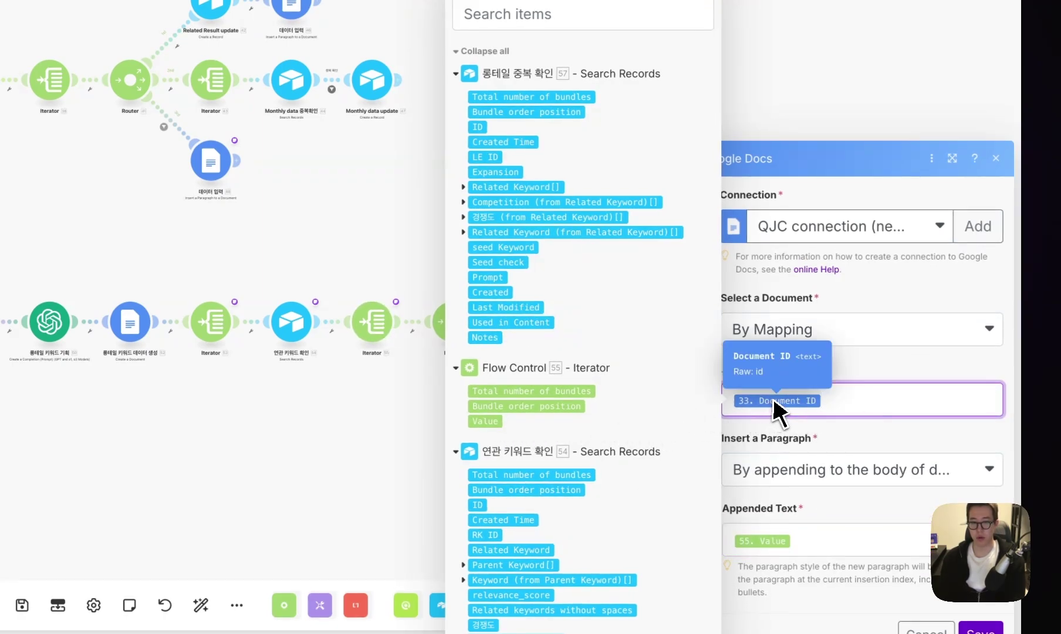
key("BackSpace")
scroll(593, 457, "down", 10)
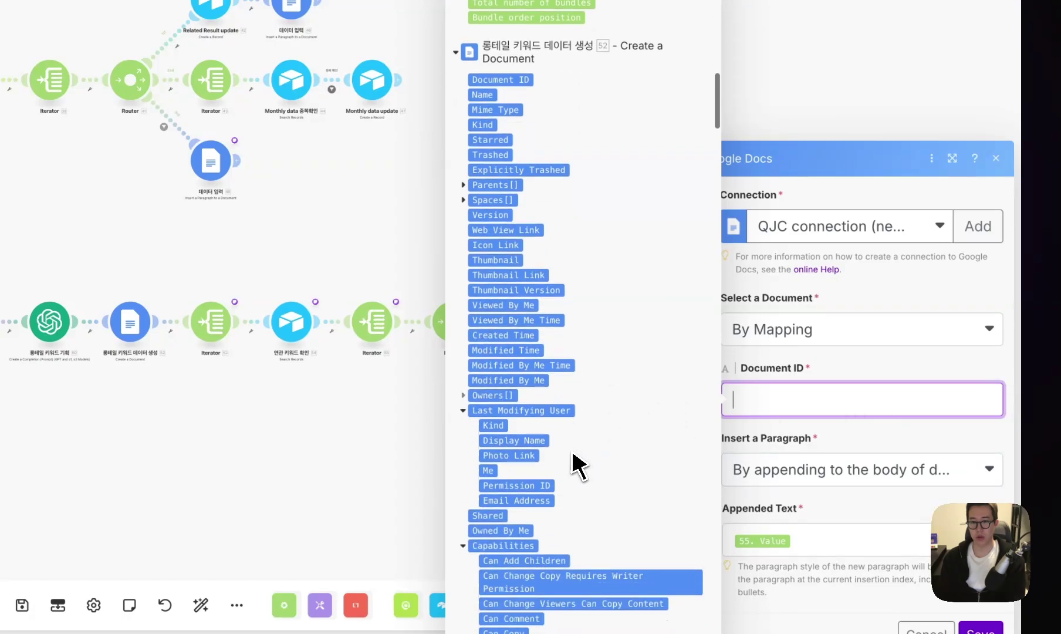
left_click(514, 148)
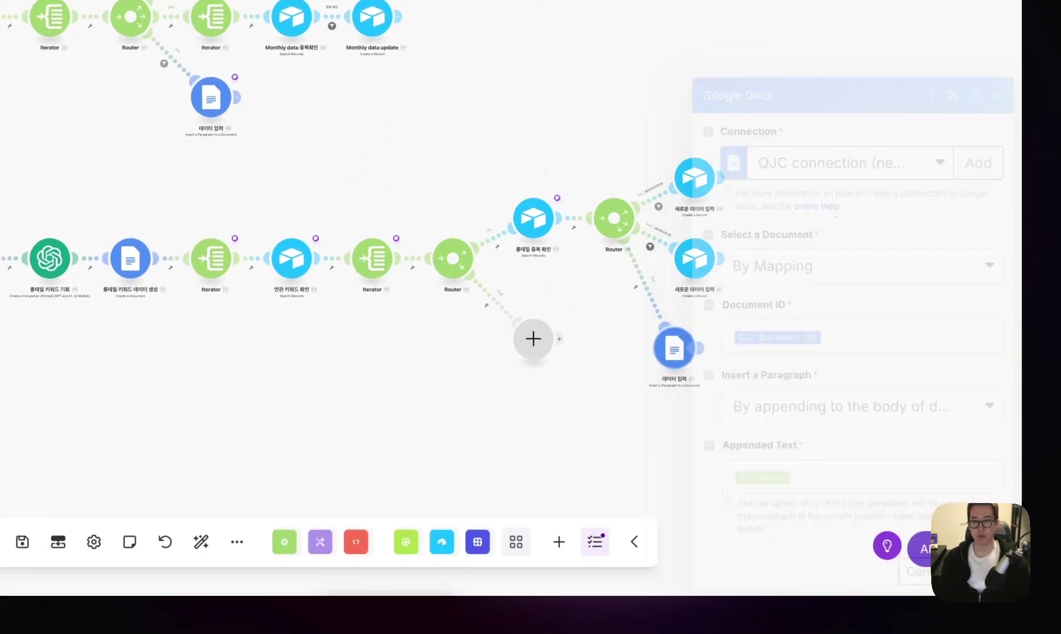
left_click(202, 541)
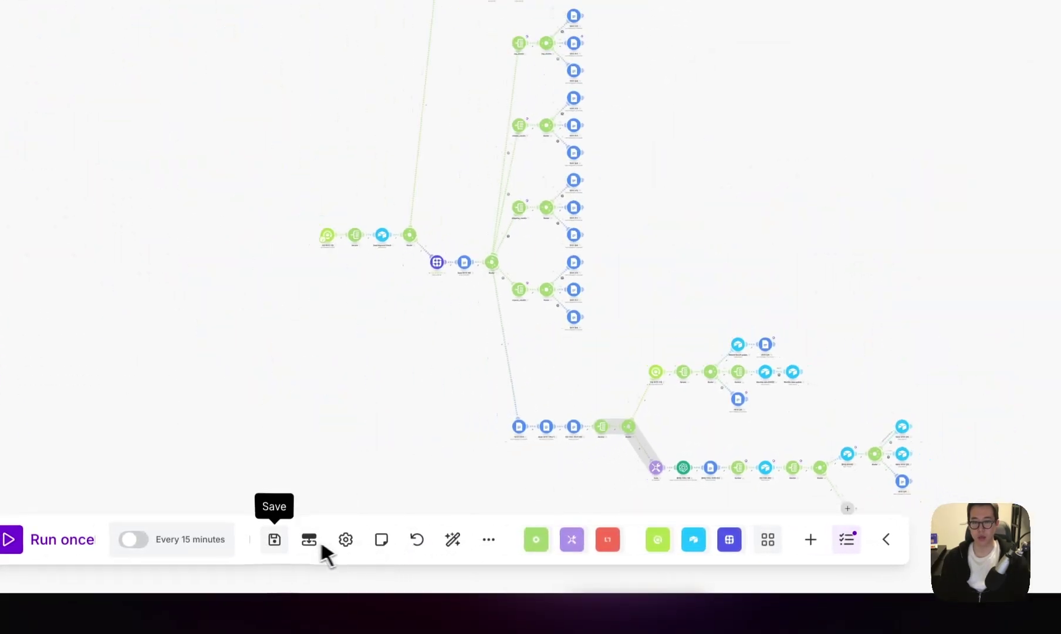
left_click(22, 542)
- Duplicate the Docs paragraph step onto another router branch and rename it 데이터 종료
scroll(610, 457, "up", 8)
right_click(628, 375)
left_click(669, 472)
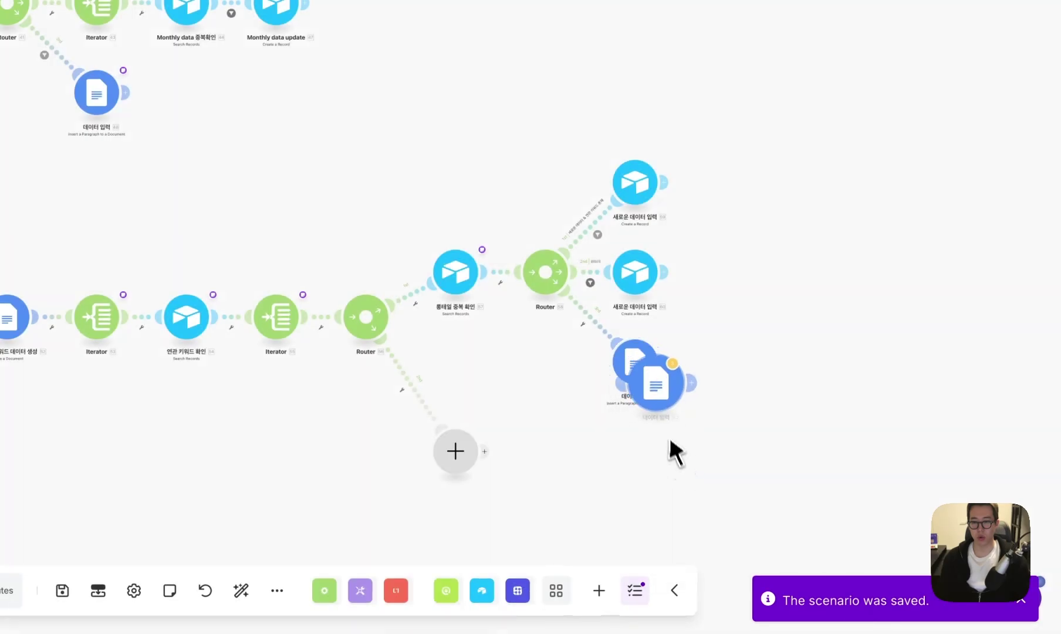
left_click_drag(608, 463, 549, 277)
right_click(597, 441)
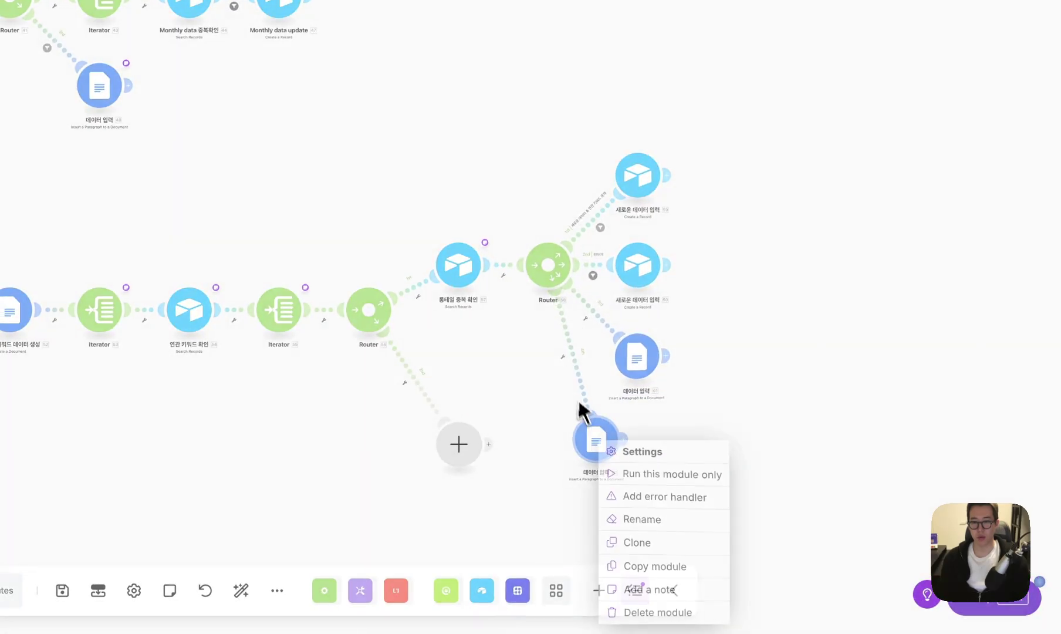
left_click(641, 520)
type("데이터 종료")
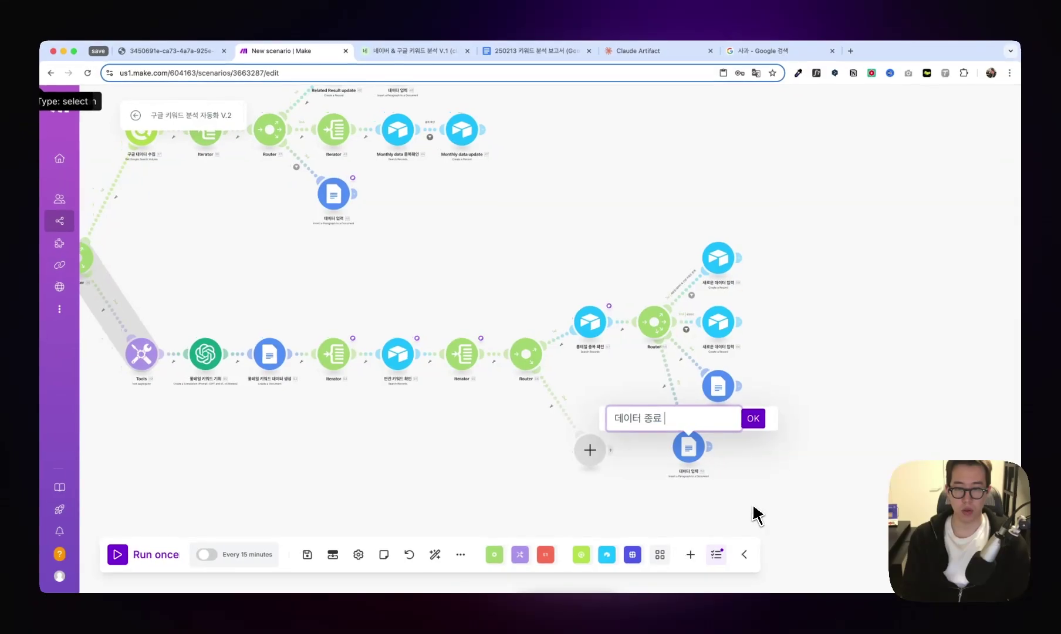
key("Return")
- Set 데이터 종료's Appended Text to the closing tag </롱테일키워드>
left_click(689, 447)
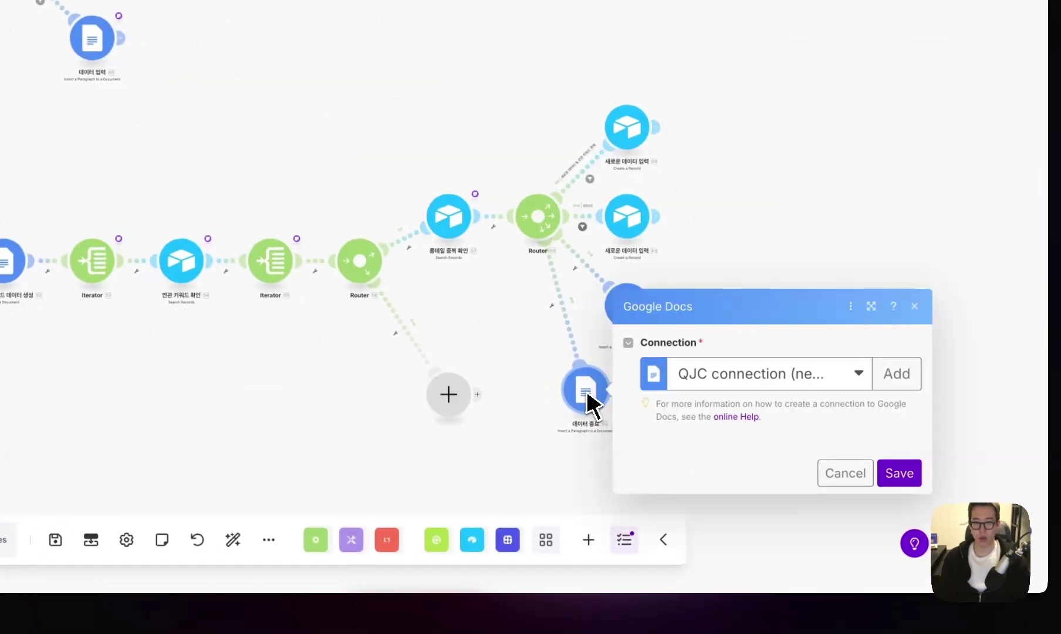
left_click(269, 354)
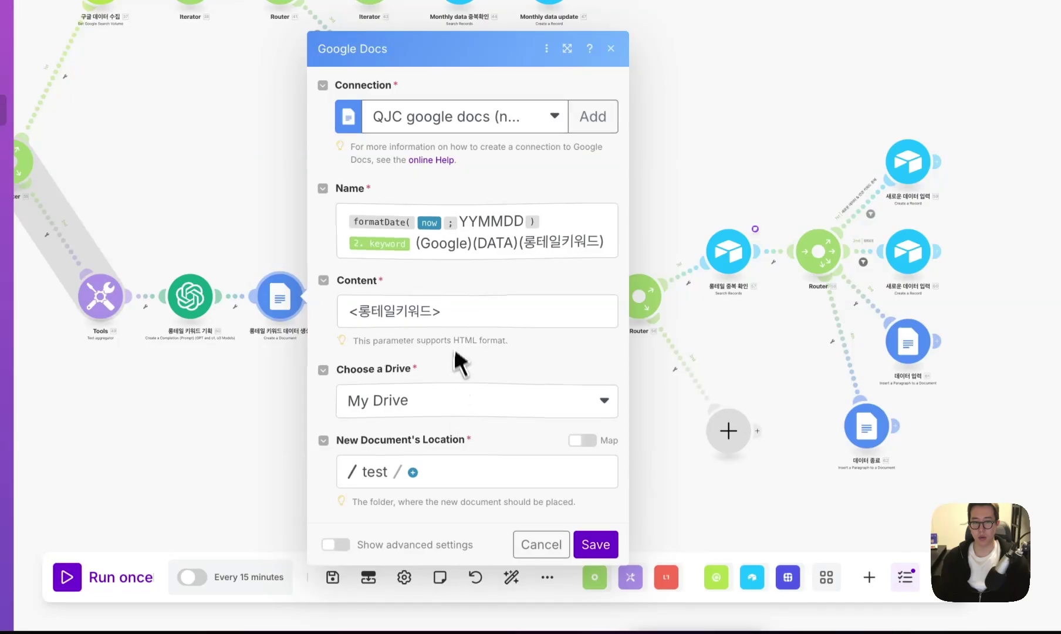
left_click(458, 314)
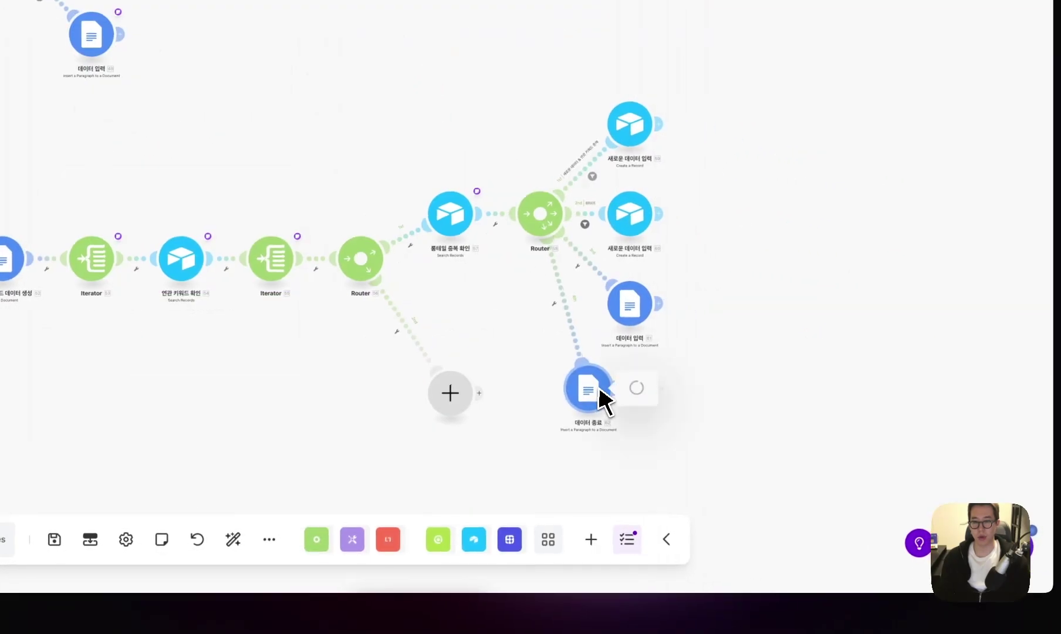
left_click(604, 394)
left_click(736, 470)
key("ctrl+a")
type("<롱테일키워드>")
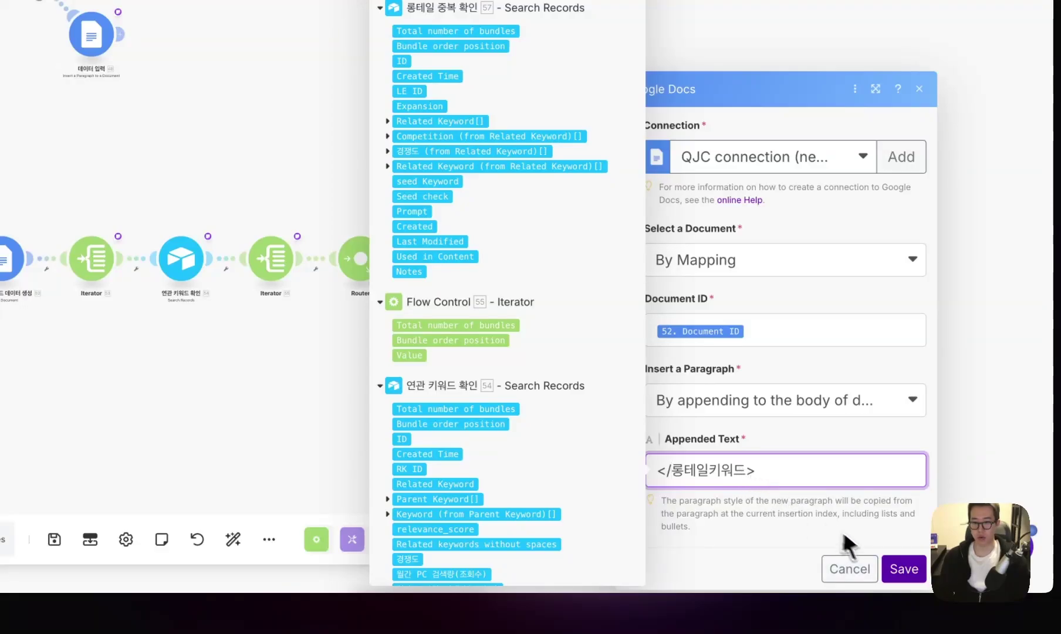
- Filter the route so Bundle order position equals Total number of bundles for iterators 53 and 55
left_click(697, 340)
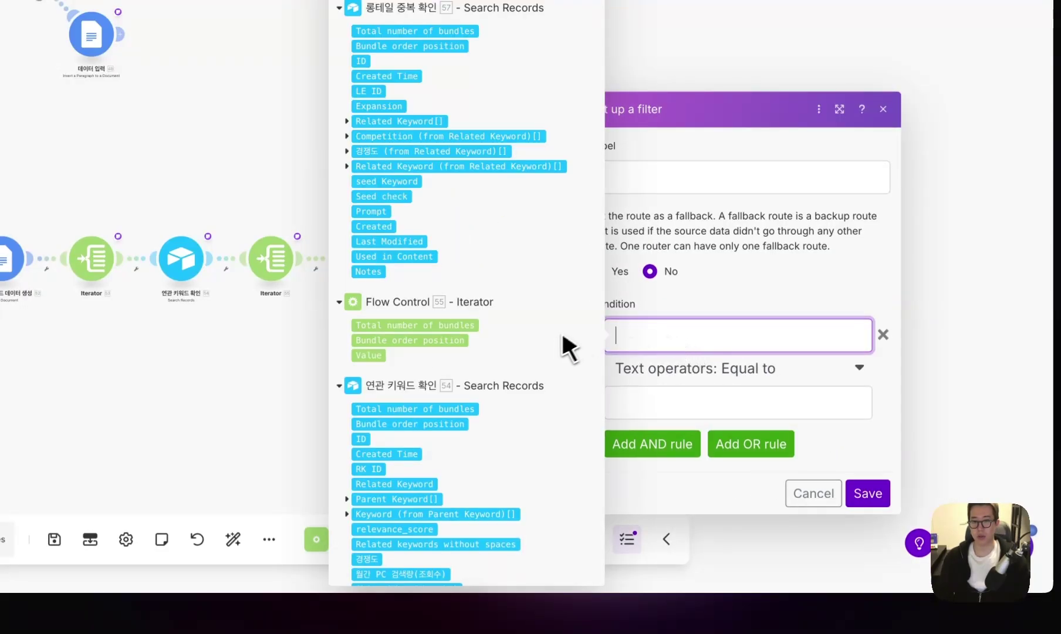
scroll(568, 346, "down", 10)
left_click(434, 423)
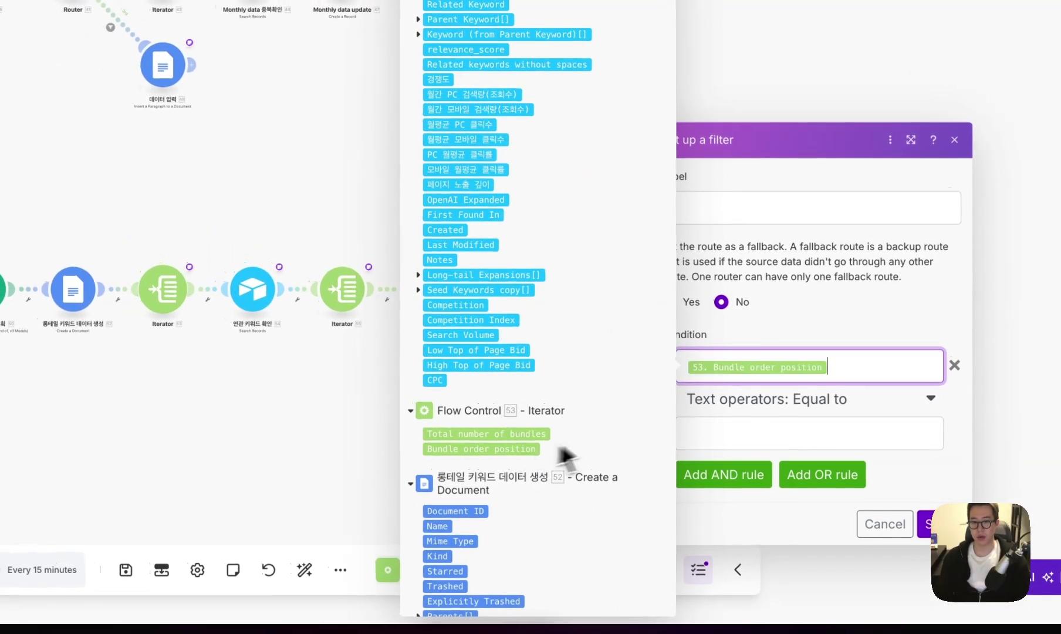
left_click(725, 434)
left_click(542, 434)
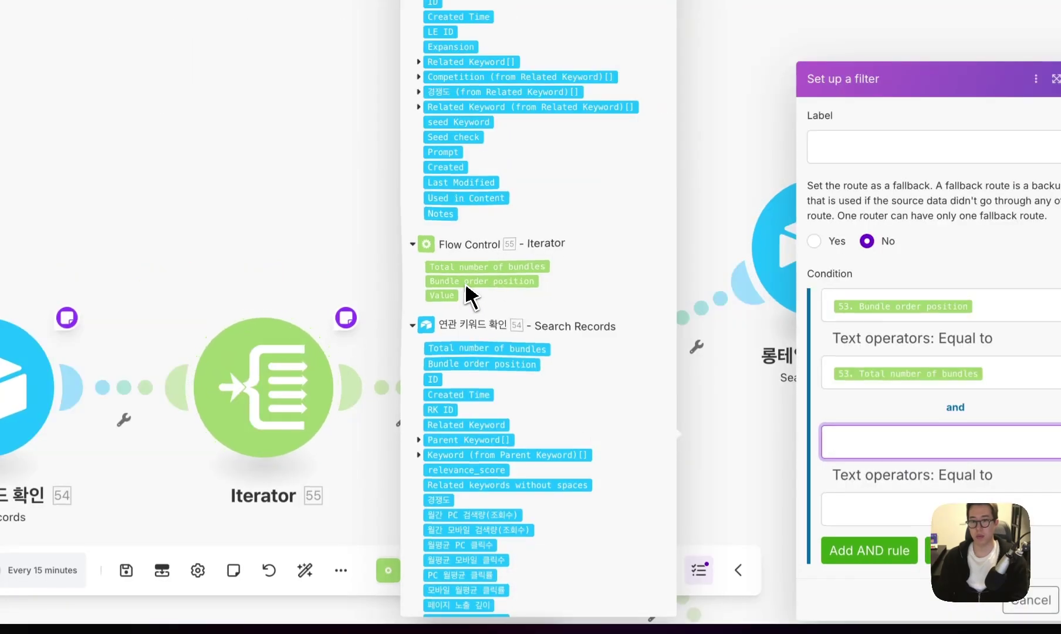
left_click(467, 279)
left_click(881, 510)
left_click(487, 266)
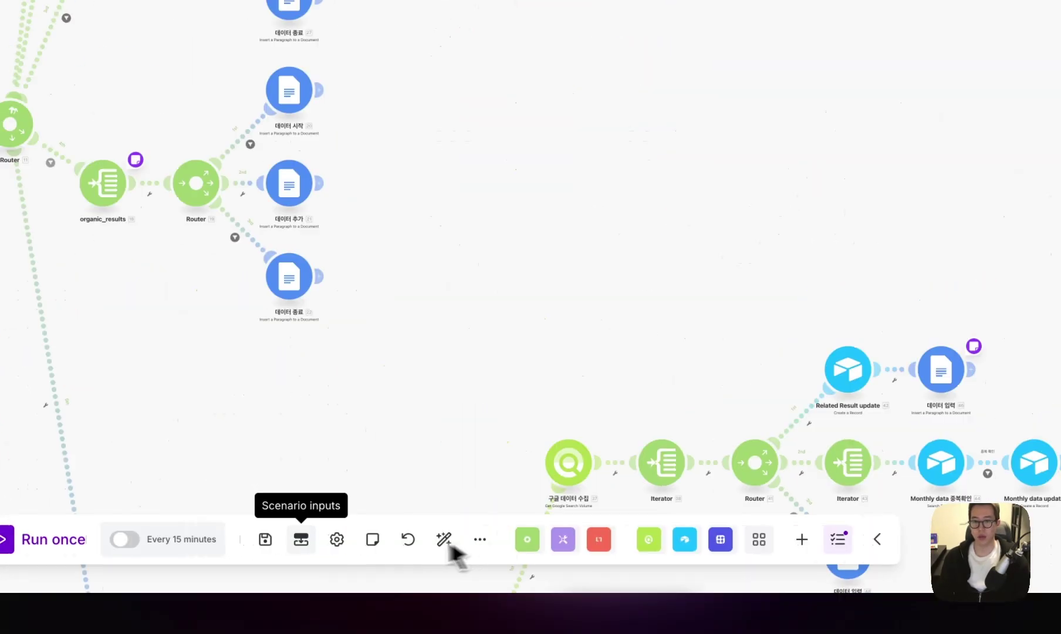
- Add a Google Docs Get Content of a Document step named 롱테일 데이터 가져오기, mapped to 52. Document ID
left_click(524, 286)
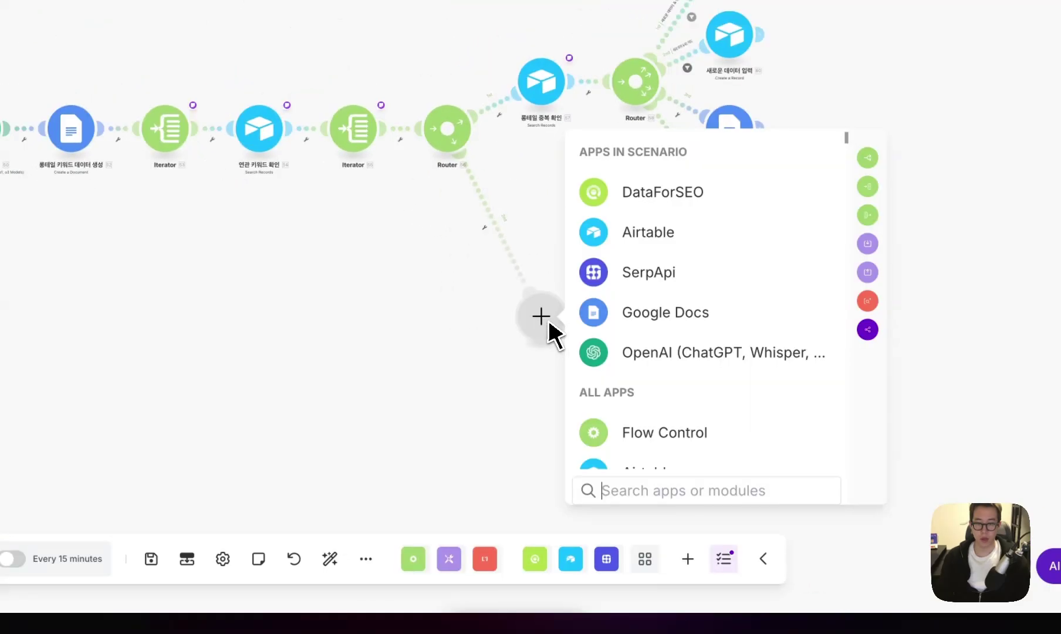
left_click(594, 317)
left_click(655, 329)
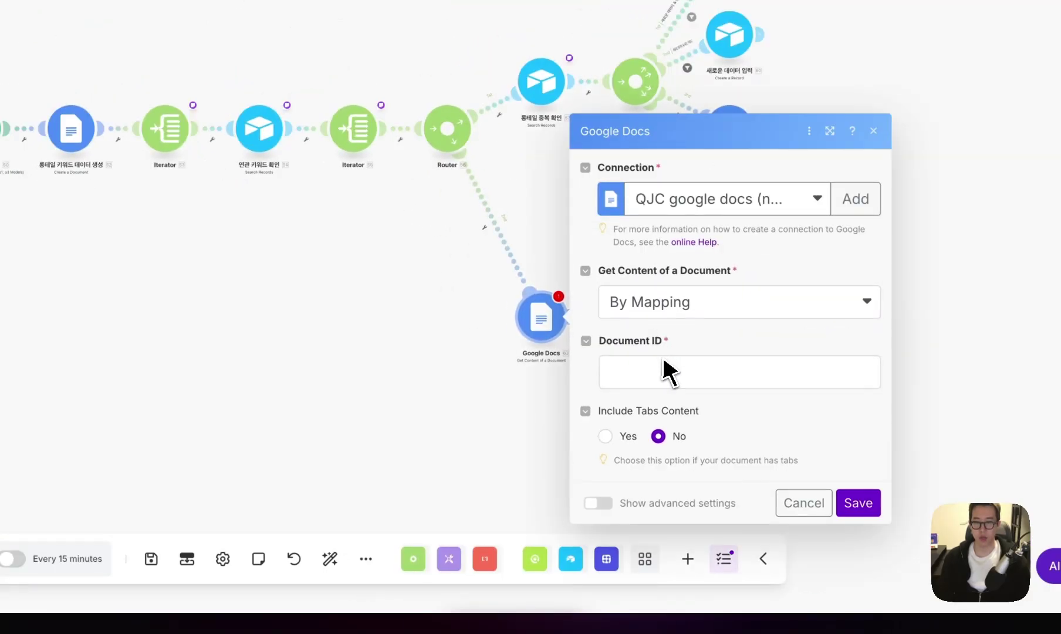
left_click(663, 364)
scroll(526, 265, "down", 12)
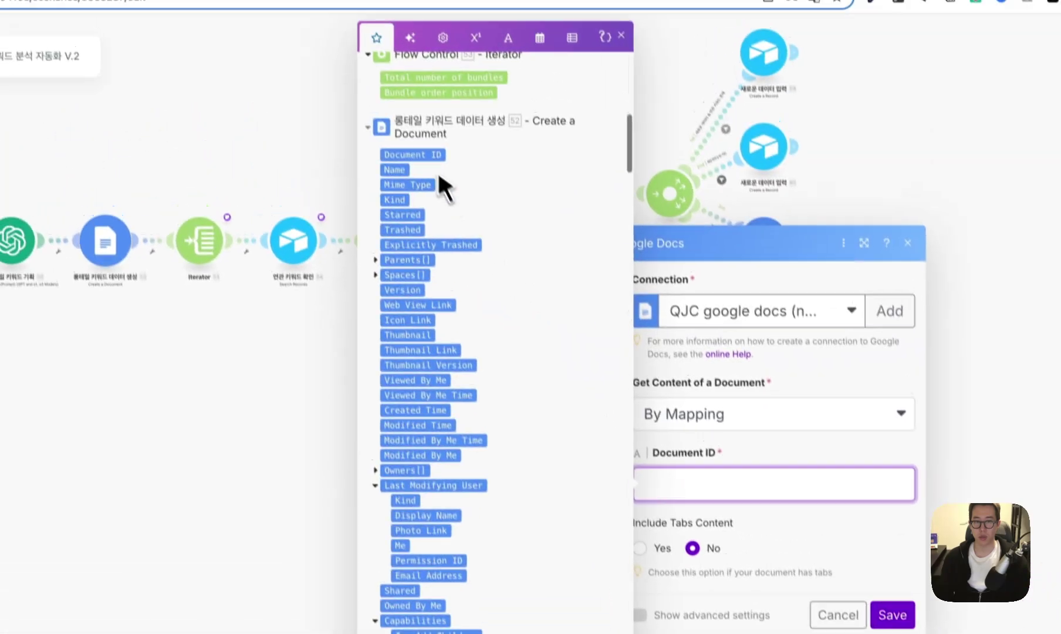
left_click(438, 156)
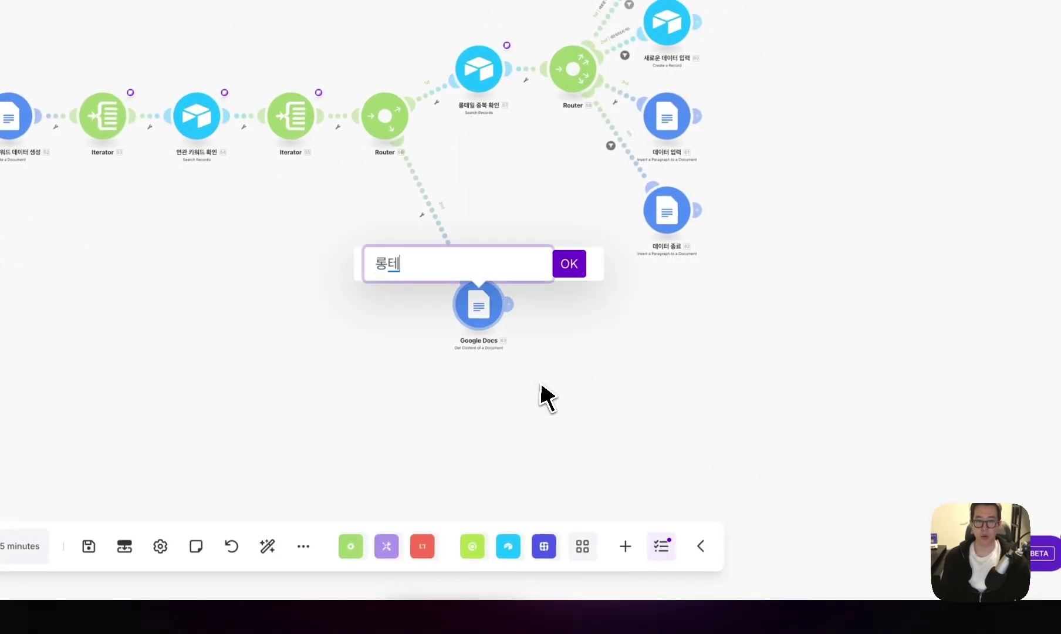
type("롱테일 데이터 가져오기")
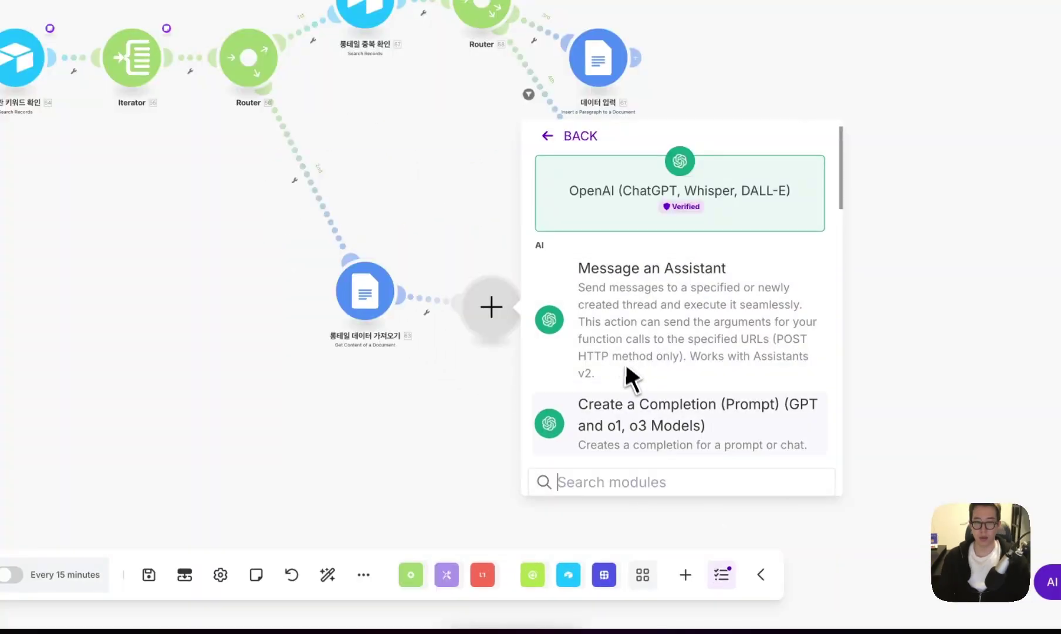
- Add an OpenAI Create a Completion step after it and browse the Model list
scroll(631, 374, "down", 2)
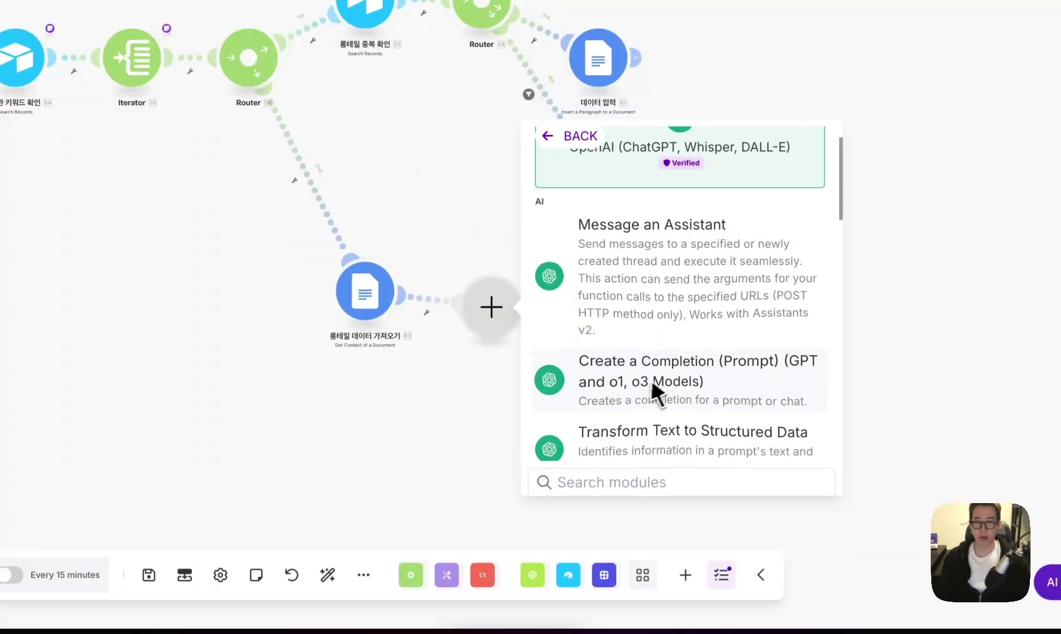
left_click(658, 391)
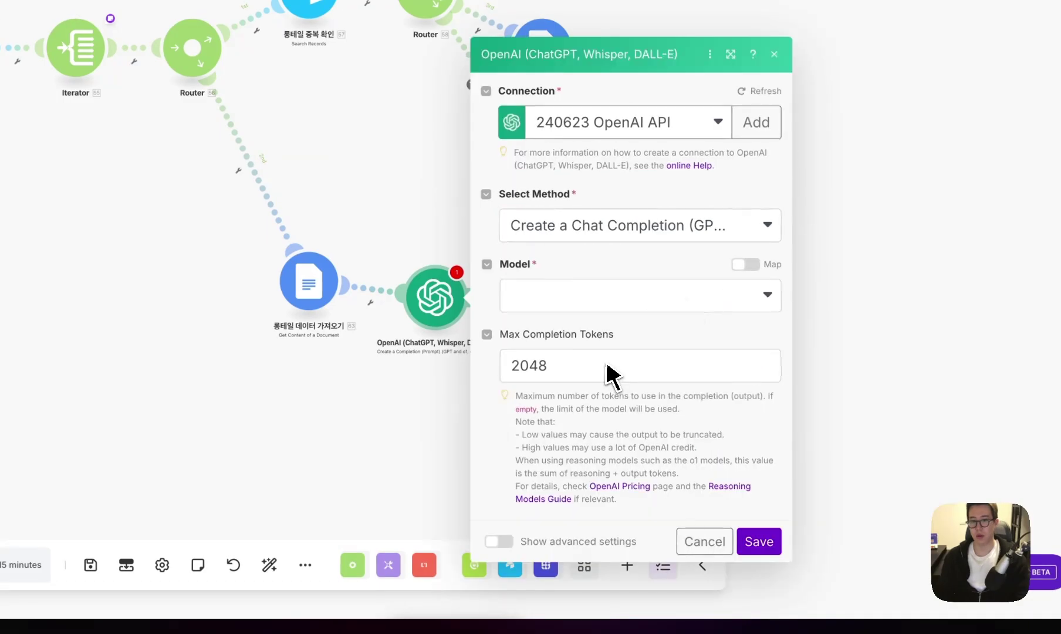
left_click(604, 365)
left_click(587, 302)
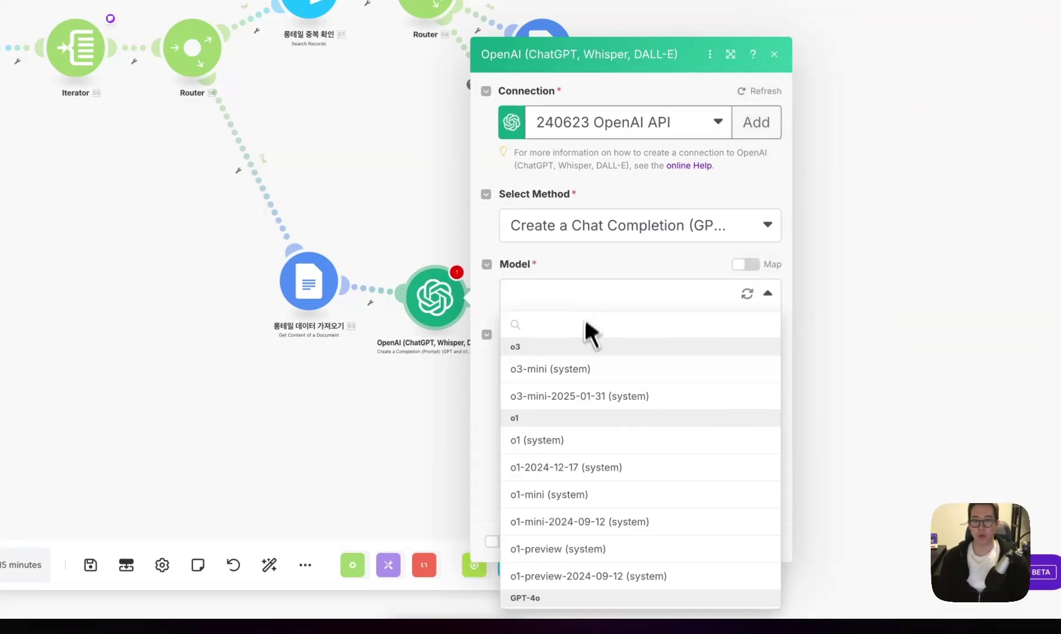
scroll(598, 426, "down", 3)
scroll(556, 387, "up", 1)
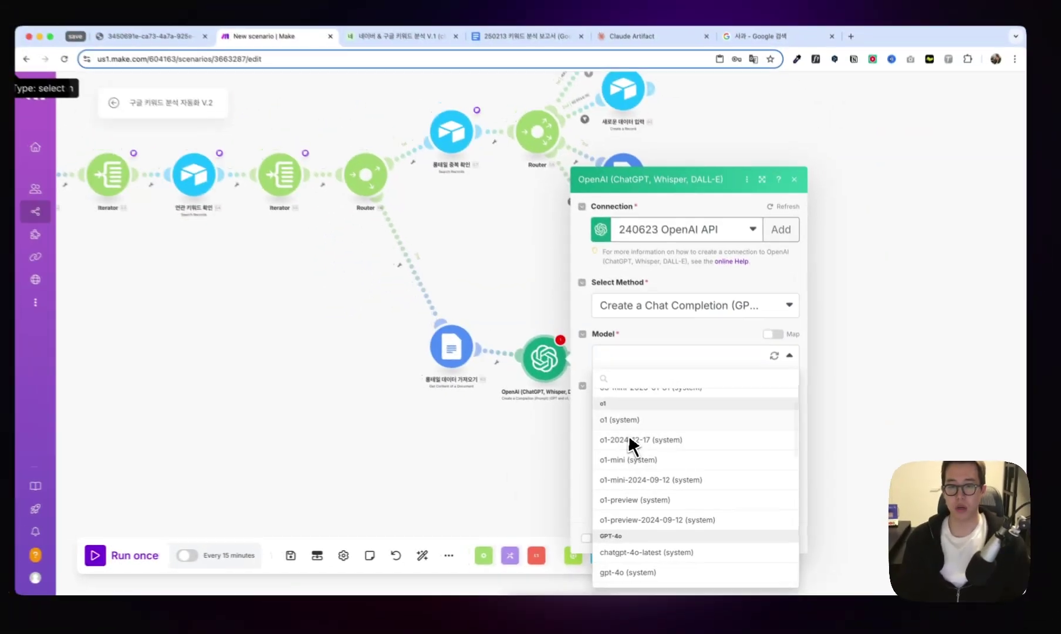
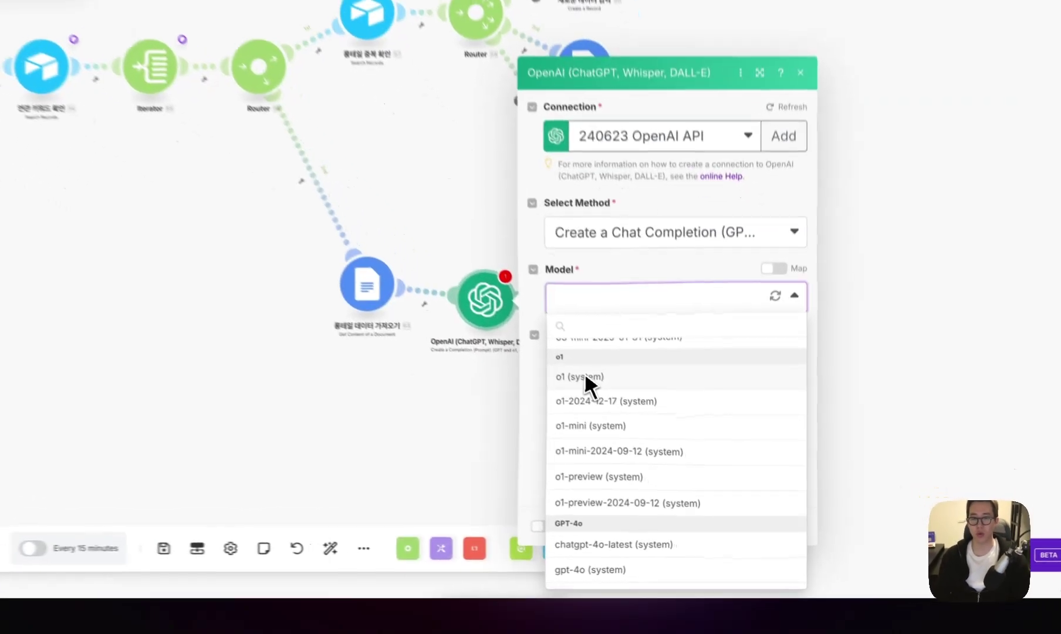
- Choose the o1 model and add a User message containing the pasted prompt
left_click(630, 423)
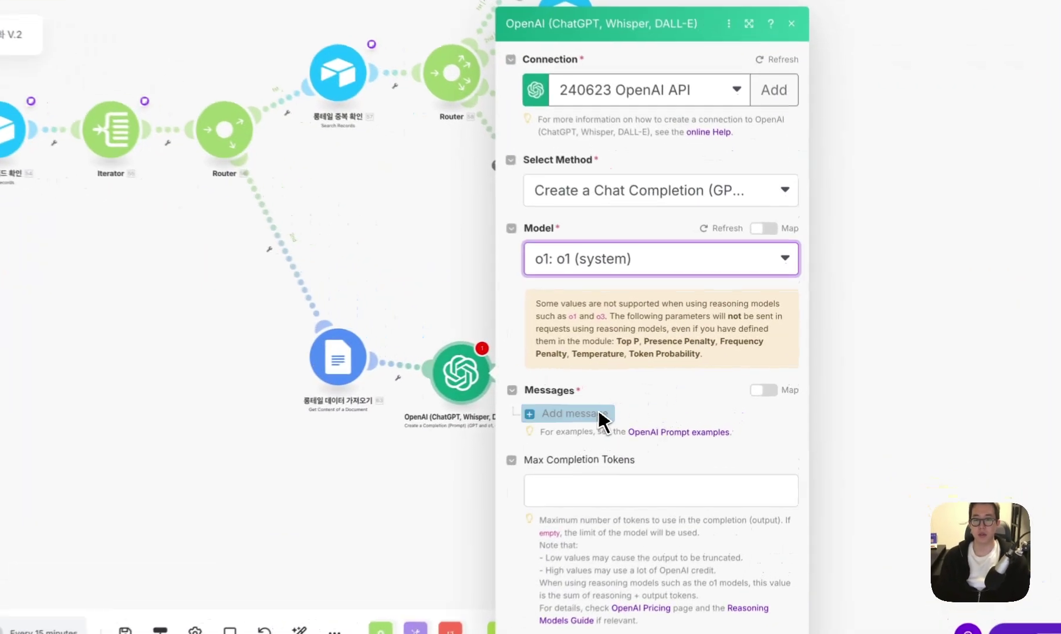
left_click(604, 419)
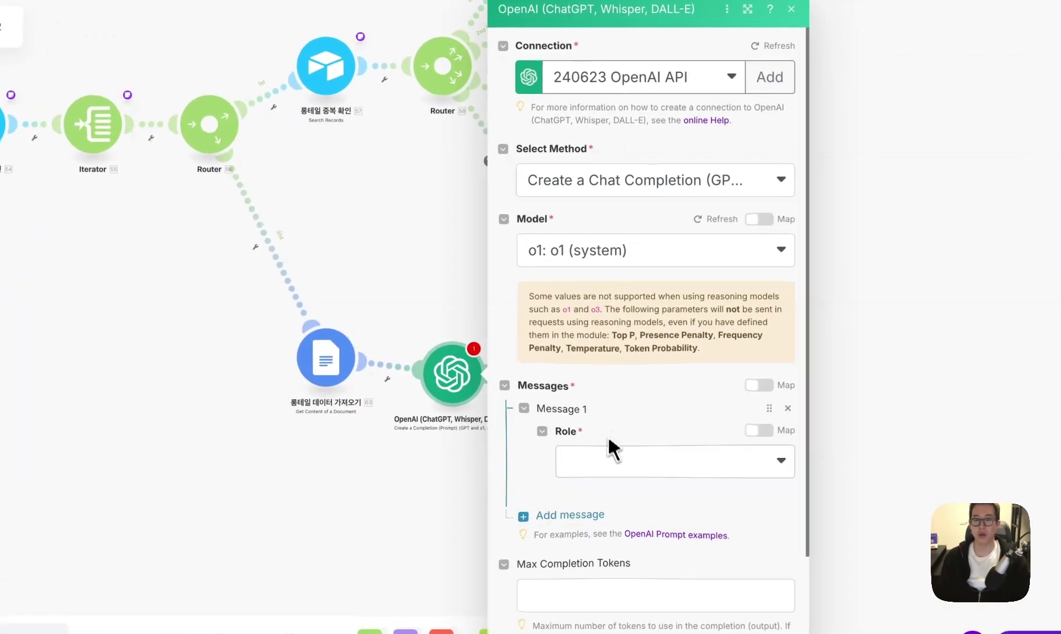
left_click(616, 464)
scroll(625, 505, "down", 2)
left_click(598, 461)
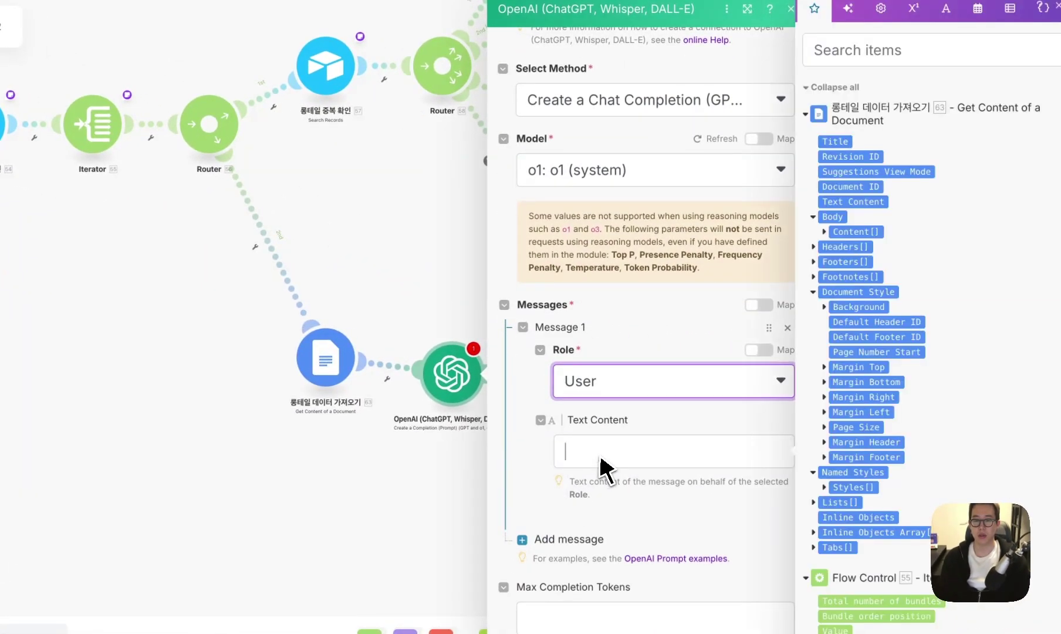
key("ctrl+v")
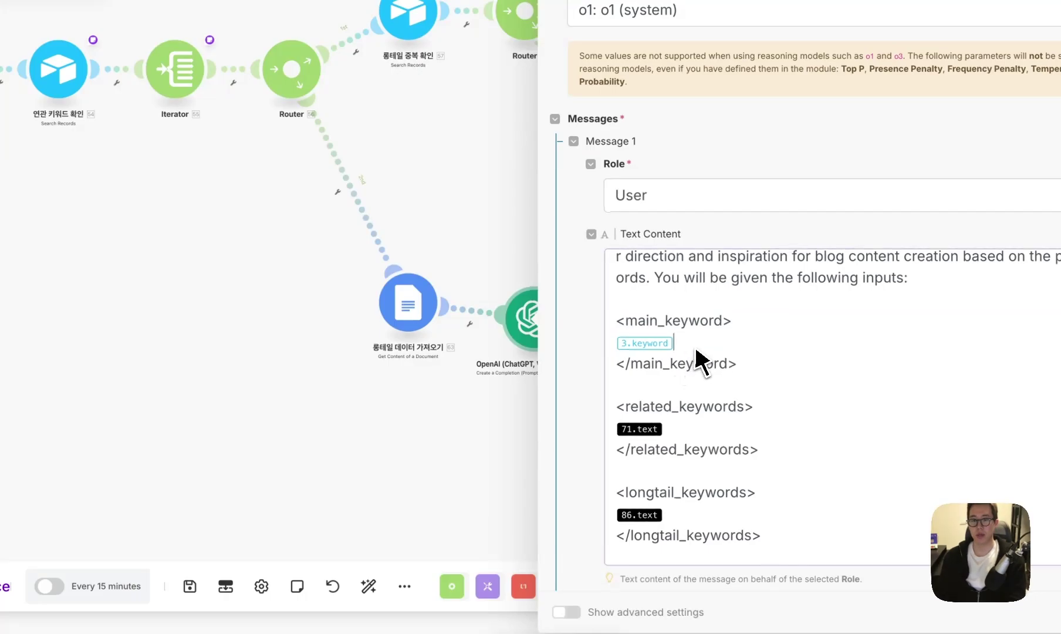
- Replace the outdated keyword mapping, then map the aggregated related keywords and document Text Content into the prompt
key("BackSpace")
scroll(543, 434, "down", 20)
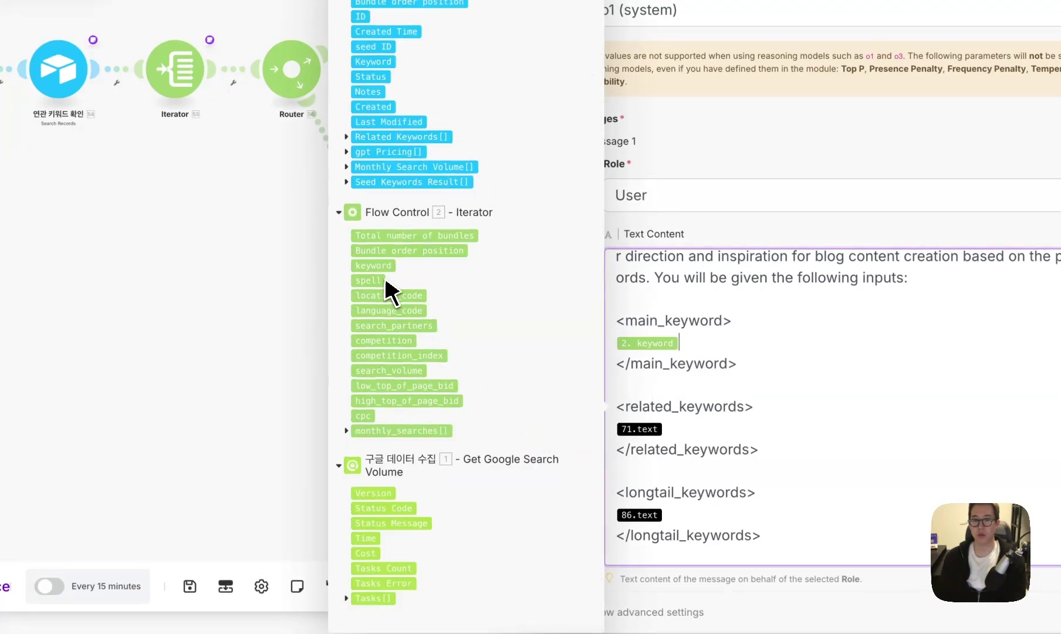
scroll(526, 386, "up", 15)
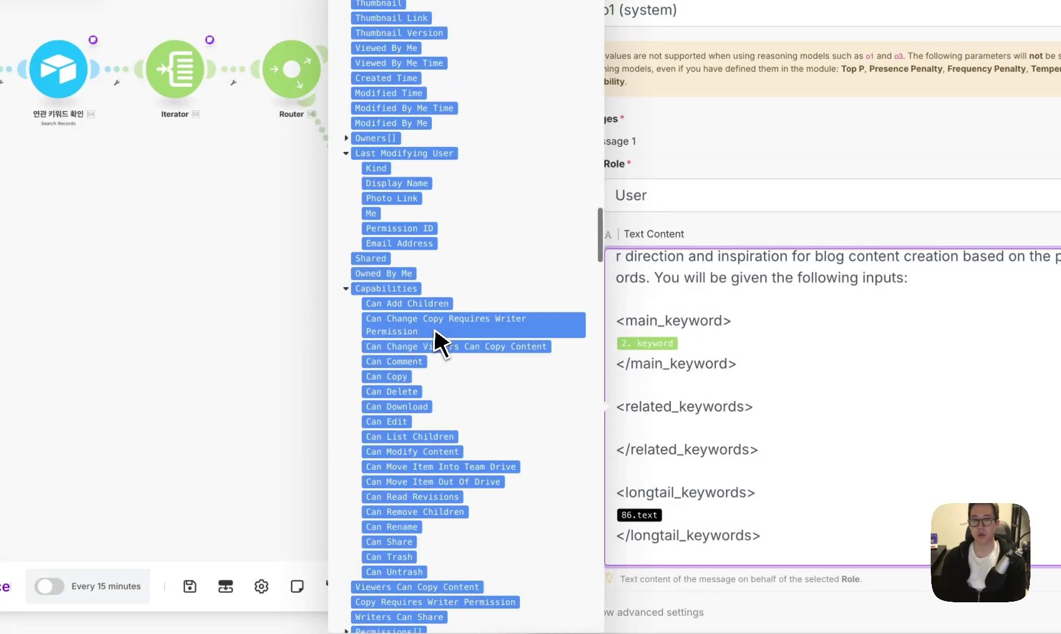
scroll(470, 378, "down", 12)
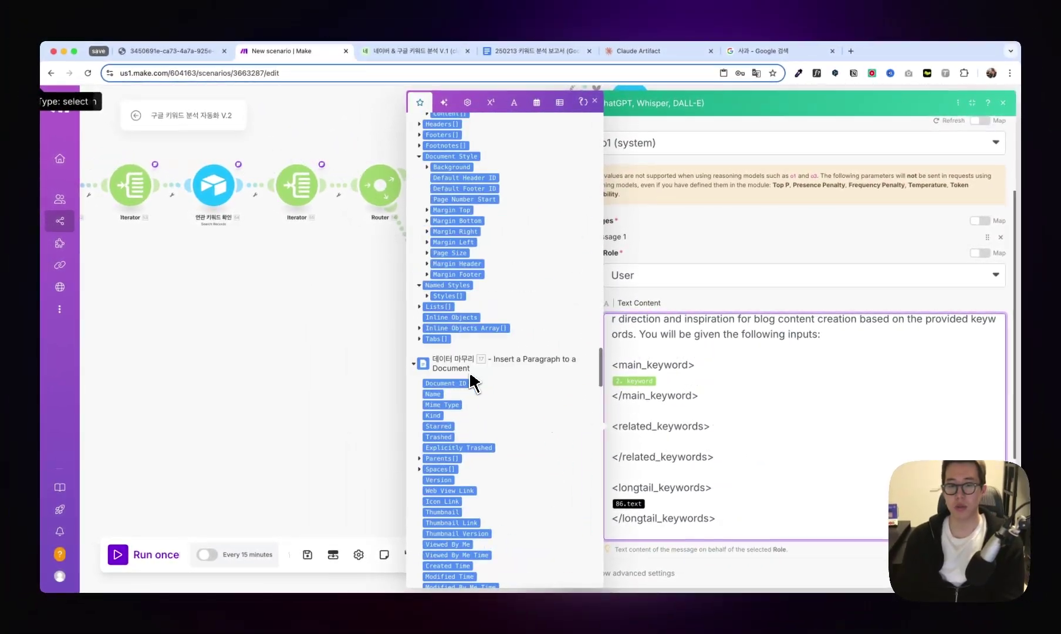
scroll(469, 382, "up", 6)
left_click(437, 348)
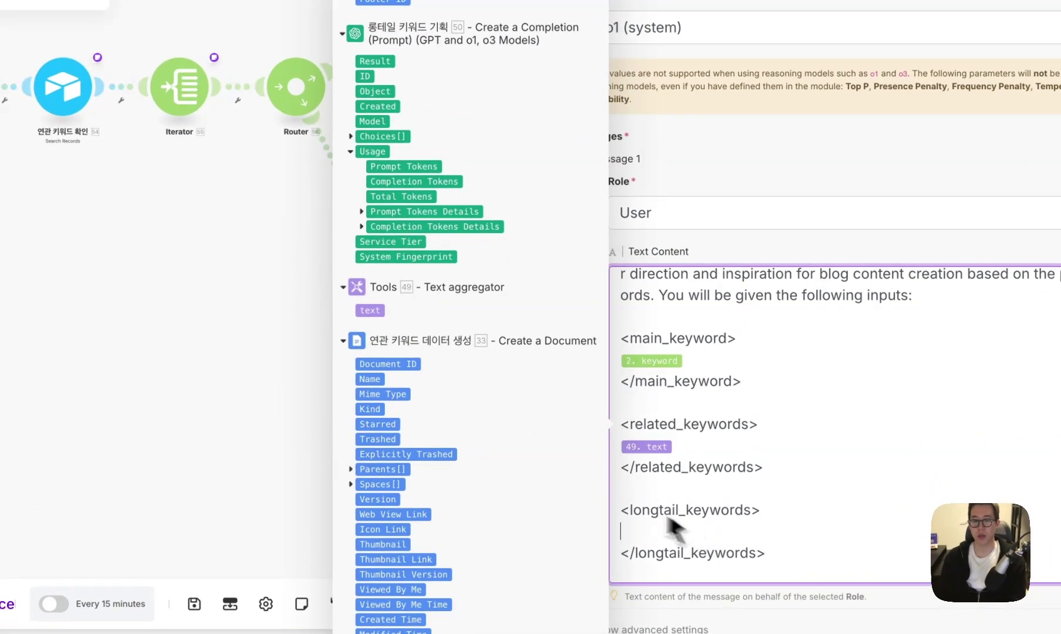
scroll(525, 446, "up", 15)
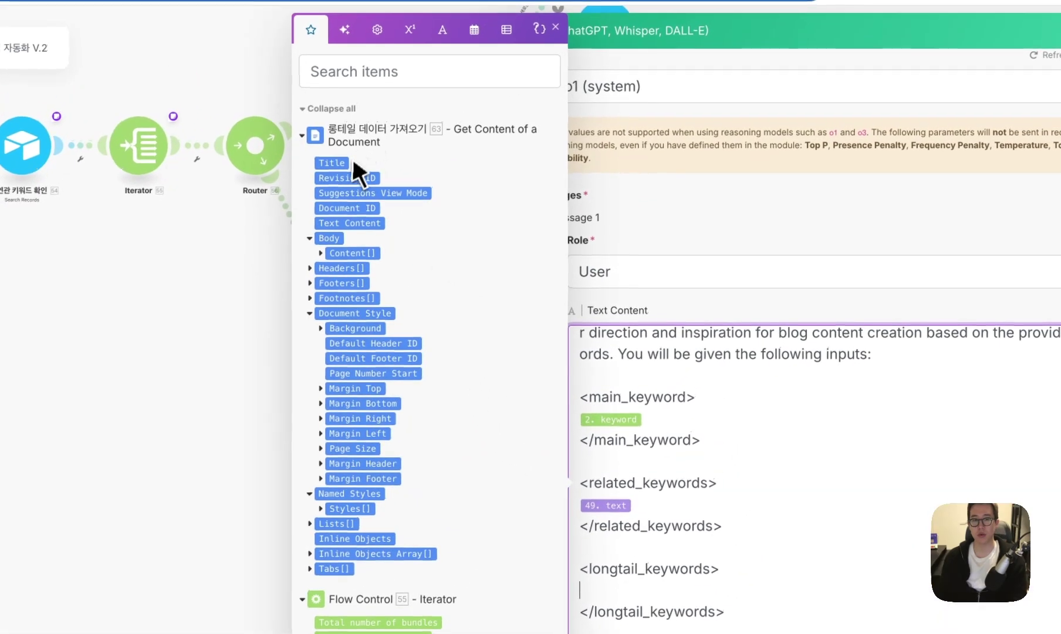
left_click(352, 223)
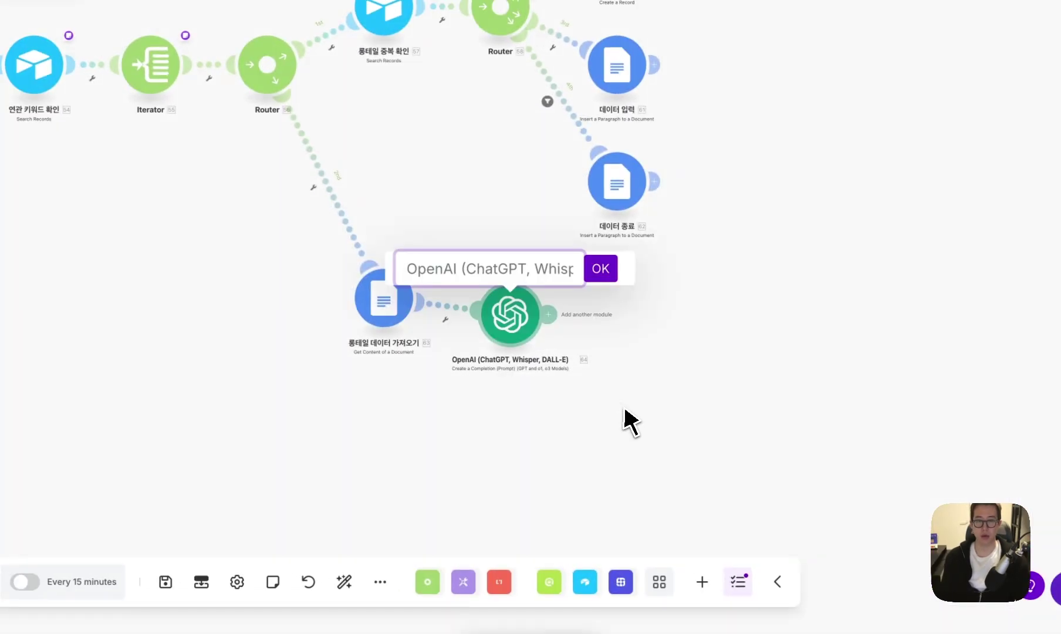
- Name the OpenAI step 데이터 분석 and add a Markdown-to-HTML step converting its result
type("데이터 분석")
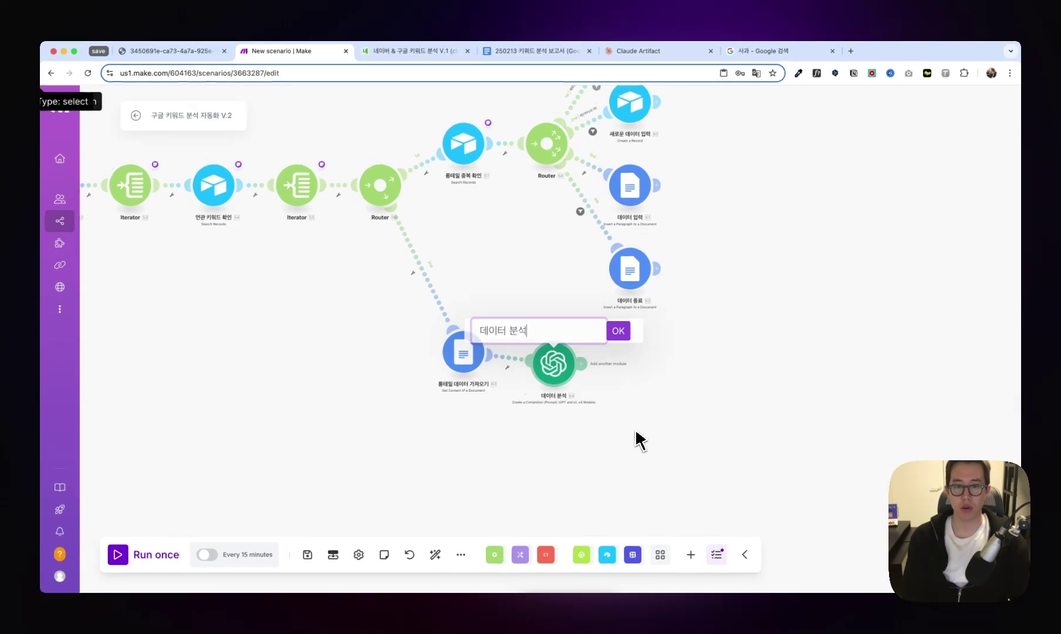
key("Return")
left_click(581, 363)
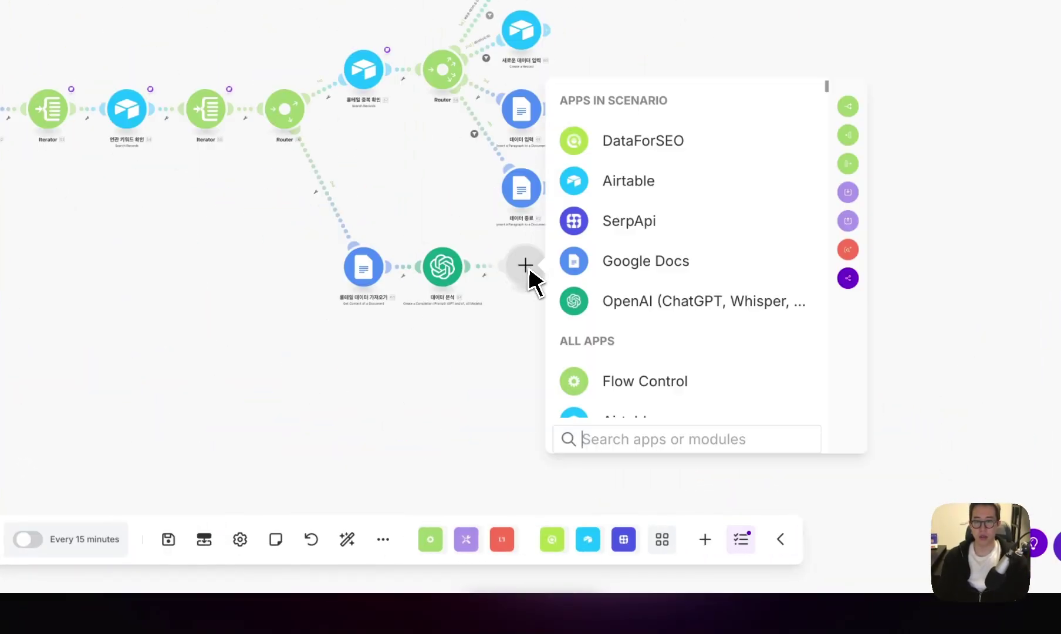
type("mark")
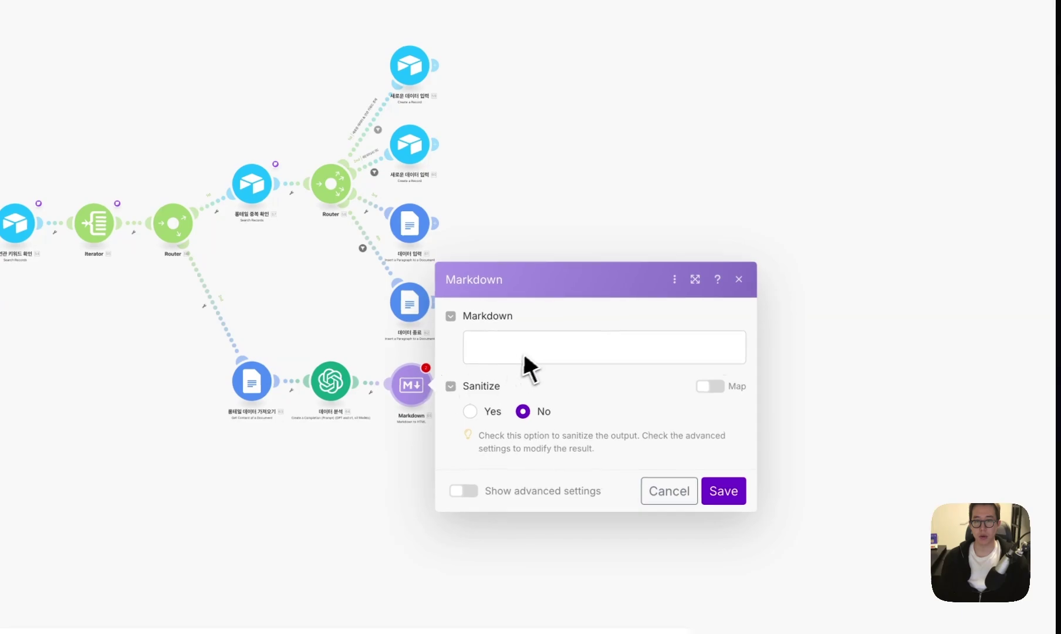
left_click(525, 355)
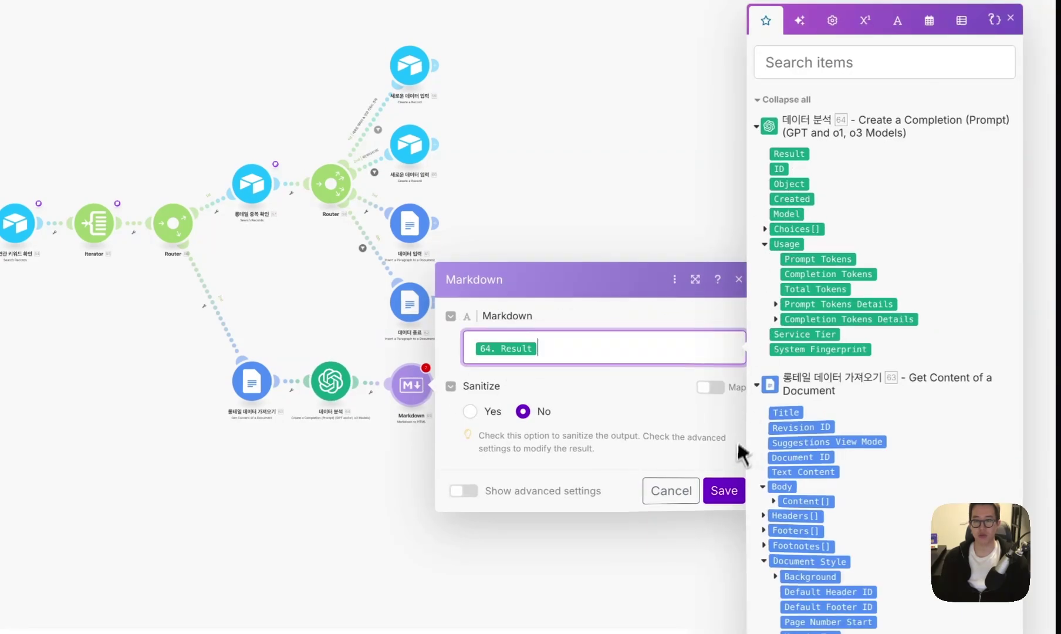
left_click(724, 490)
- Add a Google Docs Create a Document step with a dated name including the iterator keyword
left_click(436, 384)
left_click(549, 382)
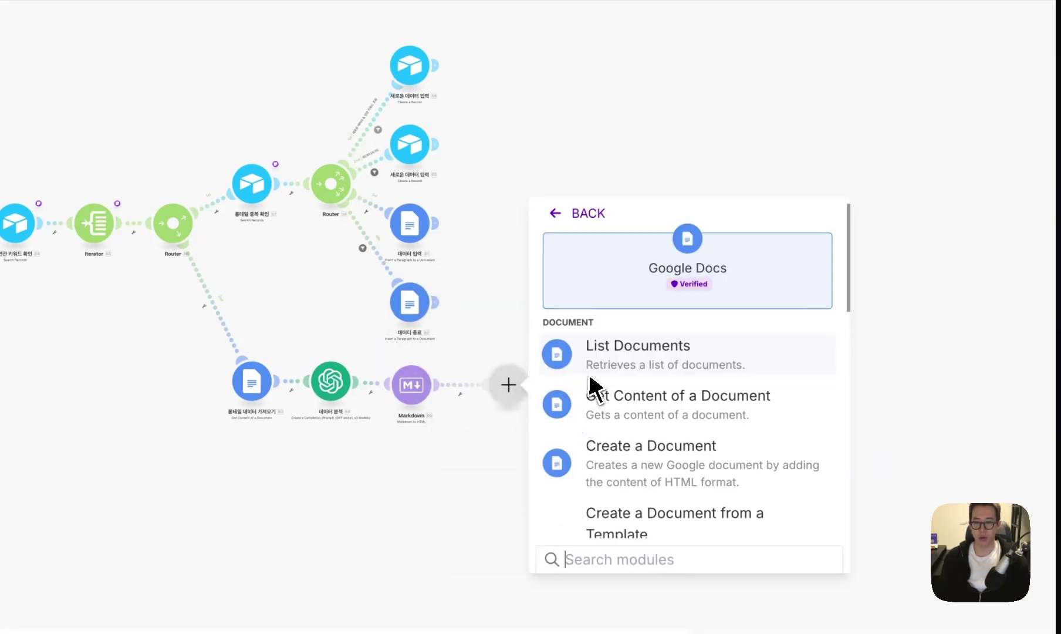
left_click(655, 480)
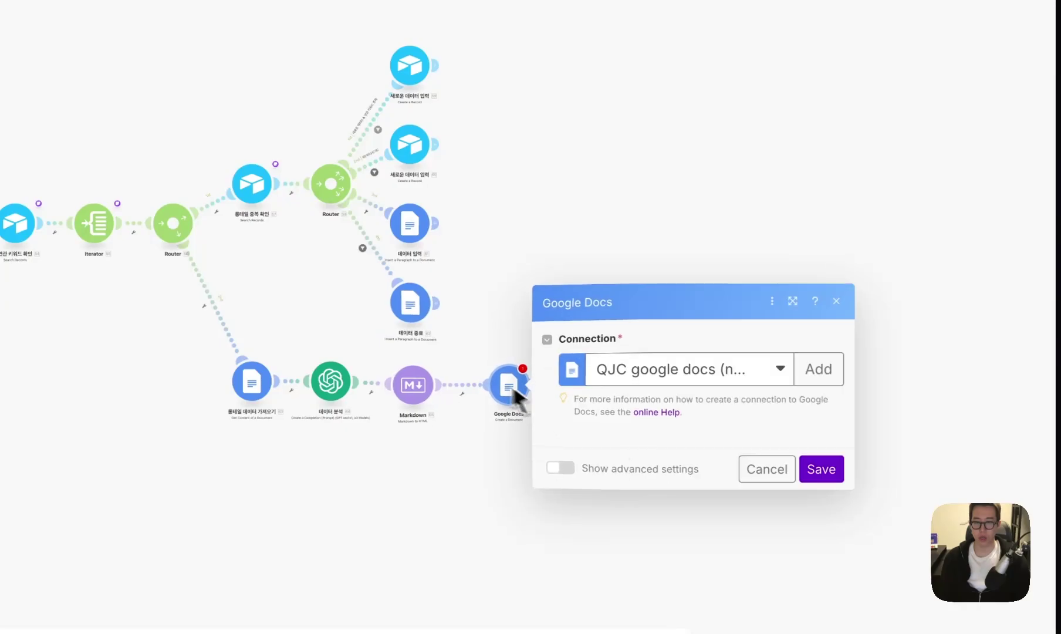
left_click(688, 302)
type("formatDate(now; YYMMDD)28.Keyword 키워드 분석 보고서 (Google)")
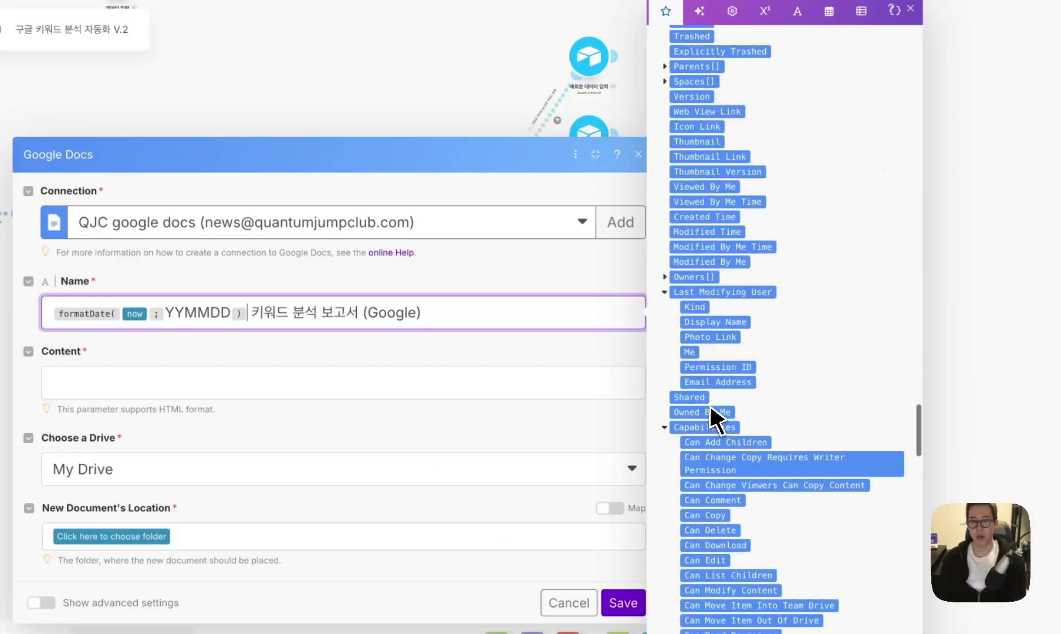
scroll(709, 406, "down", 15)
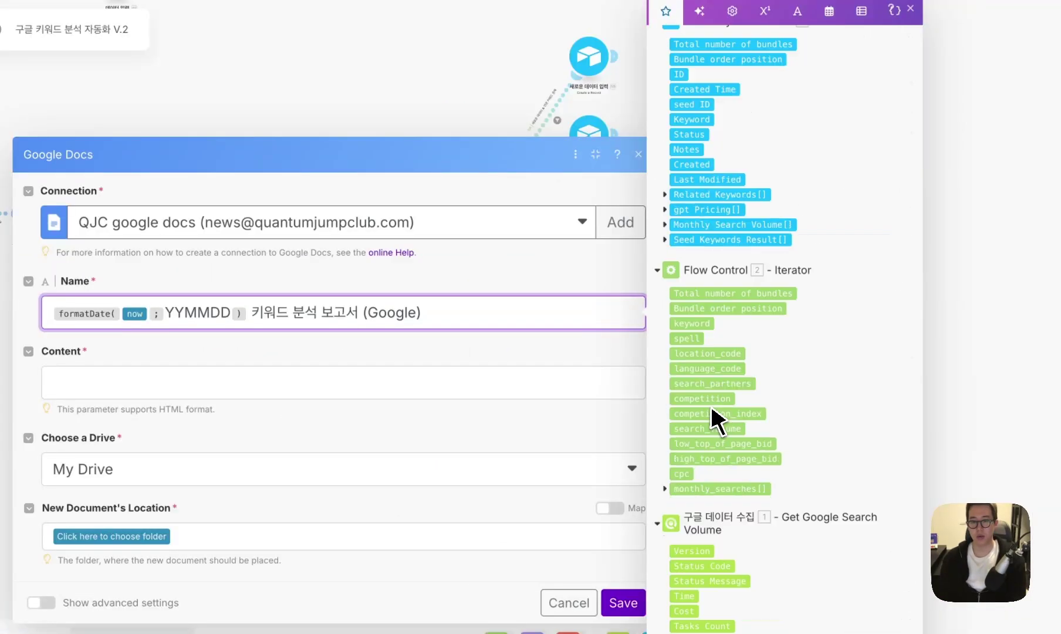
left_click(692, 323)
- Set the document content to the Markdown HTML output, save it in the test folder, and save the step
left_click(300, 384)
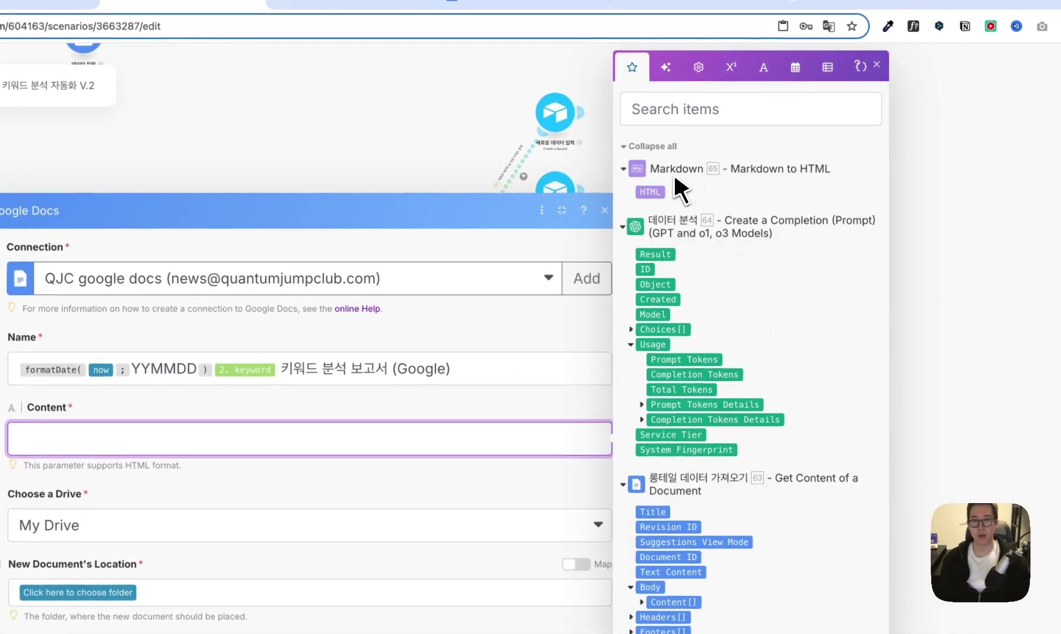
left_click(650, 191)
left_click(94, 594)
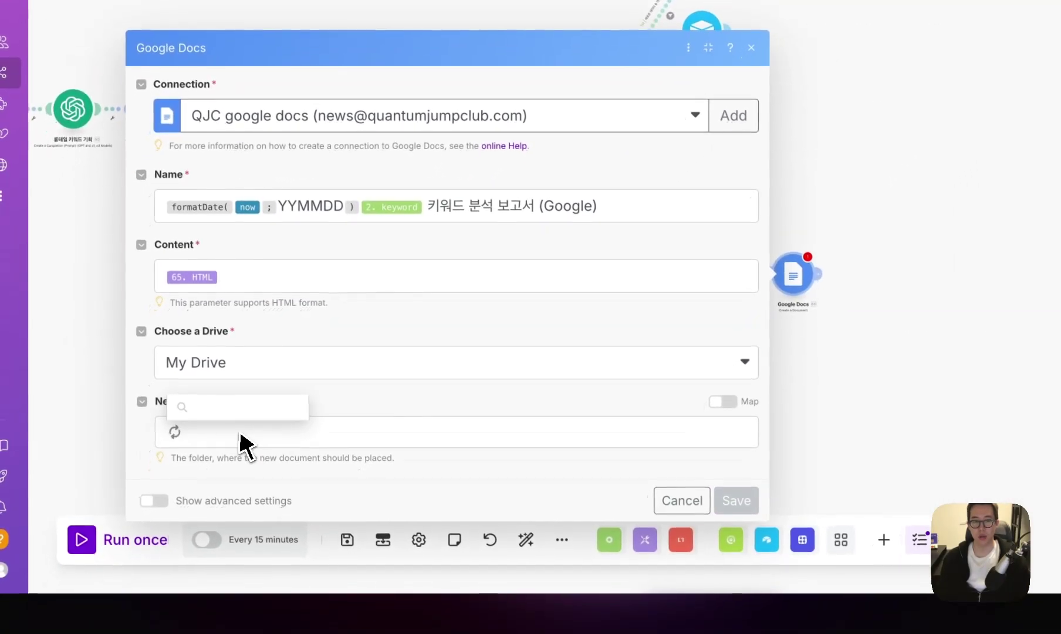
left_click(220, 407)
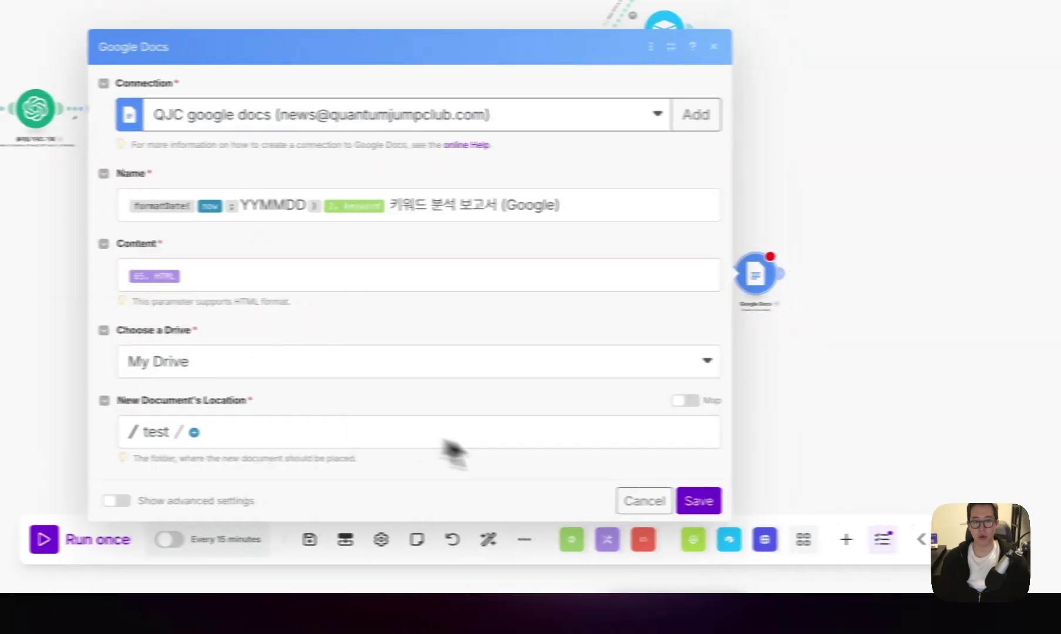
left_click(736, 501)
- Start renaming the Google Docs report step
right_click(795, 278)
left_click(752, 366)
type("복")
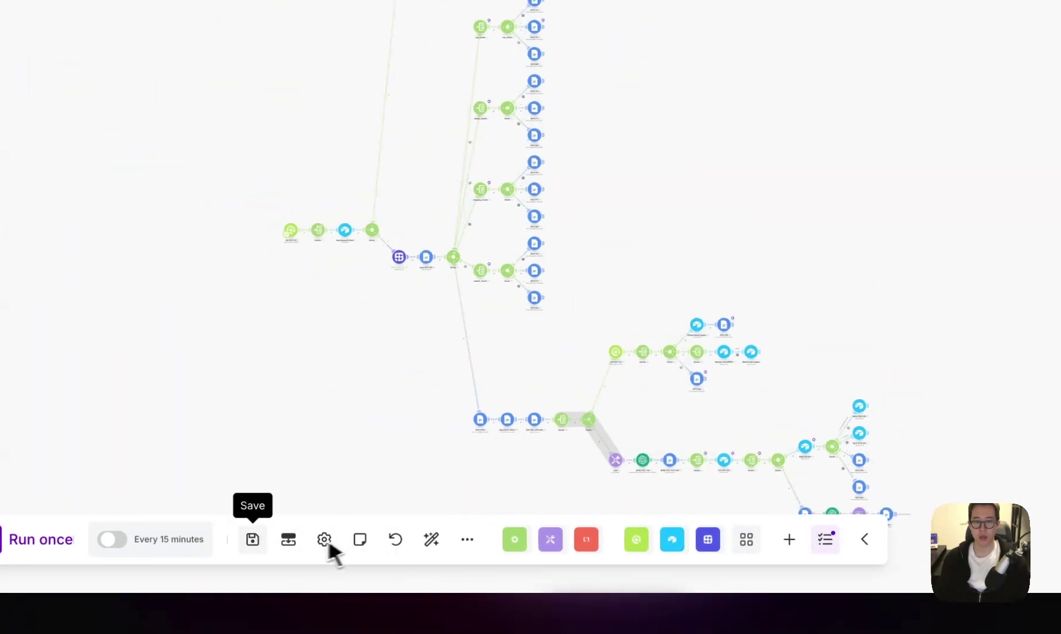
- Add an Airtable Create a Record step in the 네이버 & 구글 키워드 분석 V.1 (class) base with smart links on
left_click(664, 294)
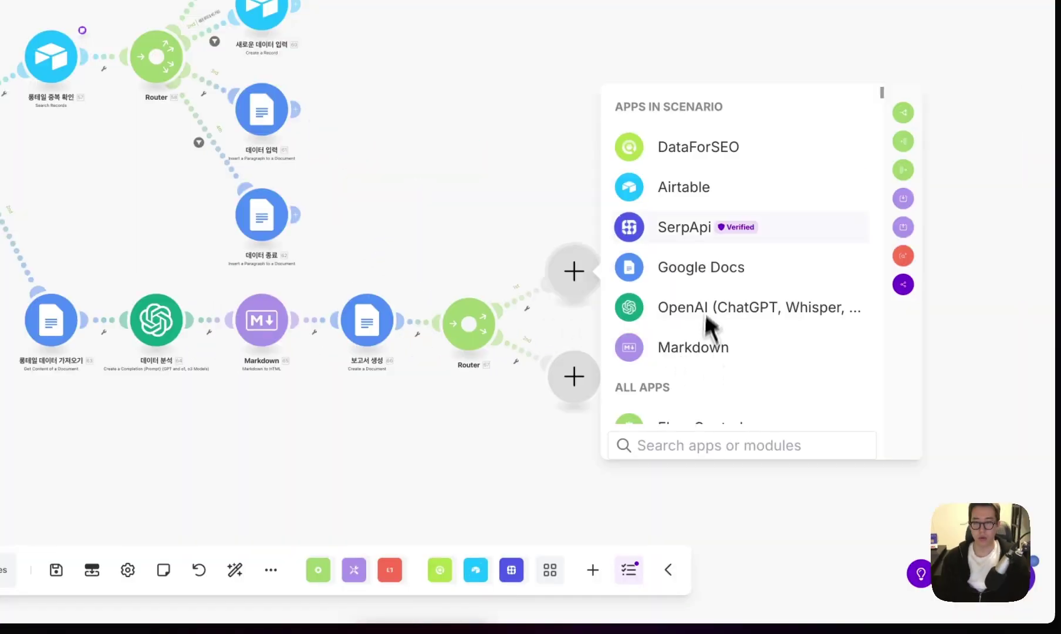
left_click(698, 188)
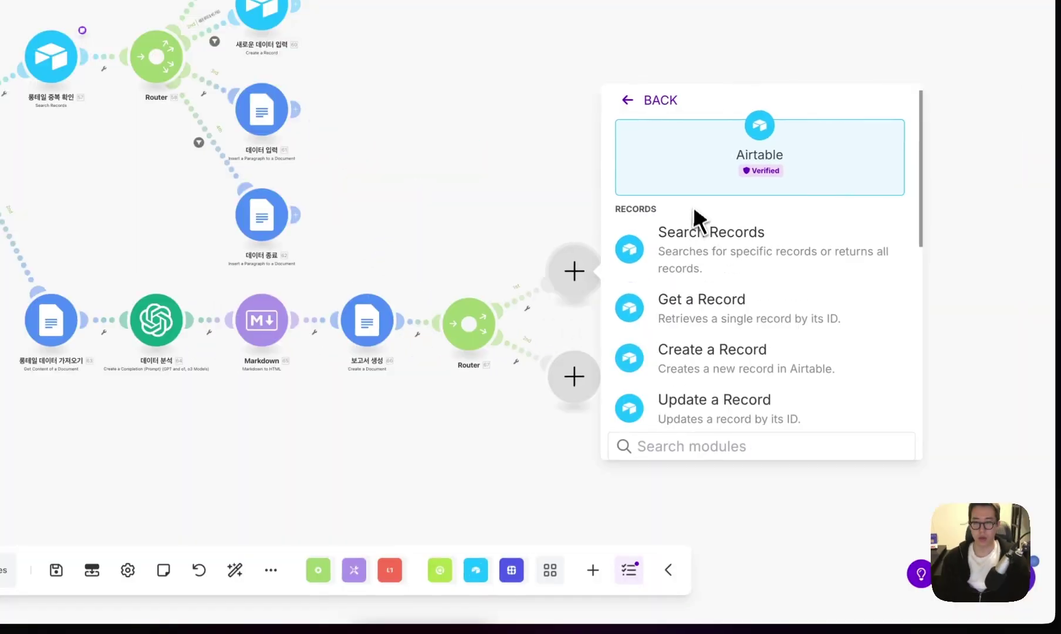
left_click(734, 354)
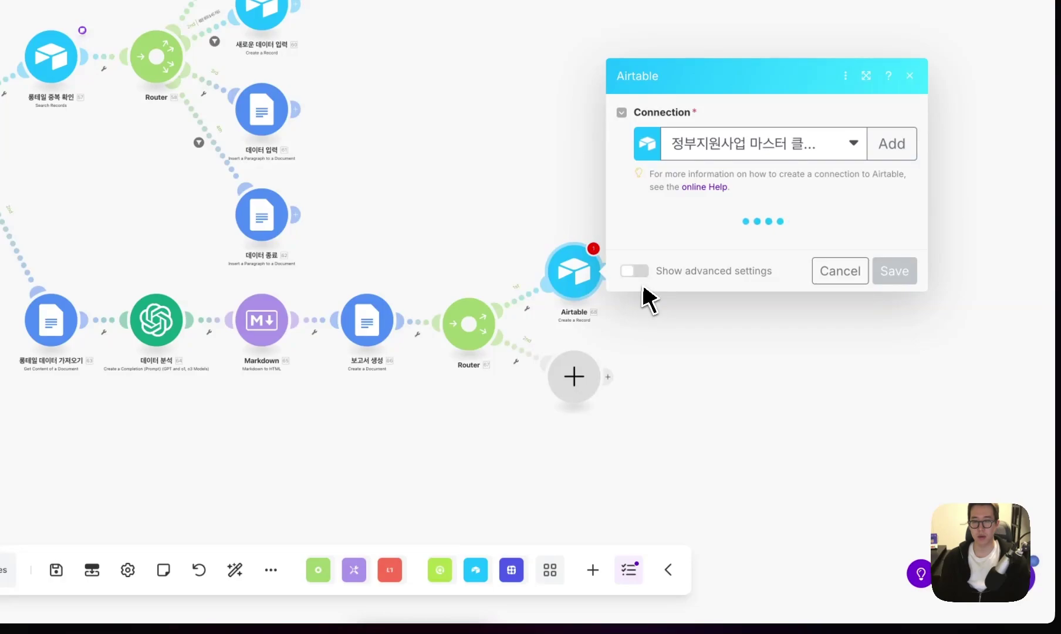
left_click(699, 257)
scroll(716, 434, "down", 5)
left_click(716, 434)
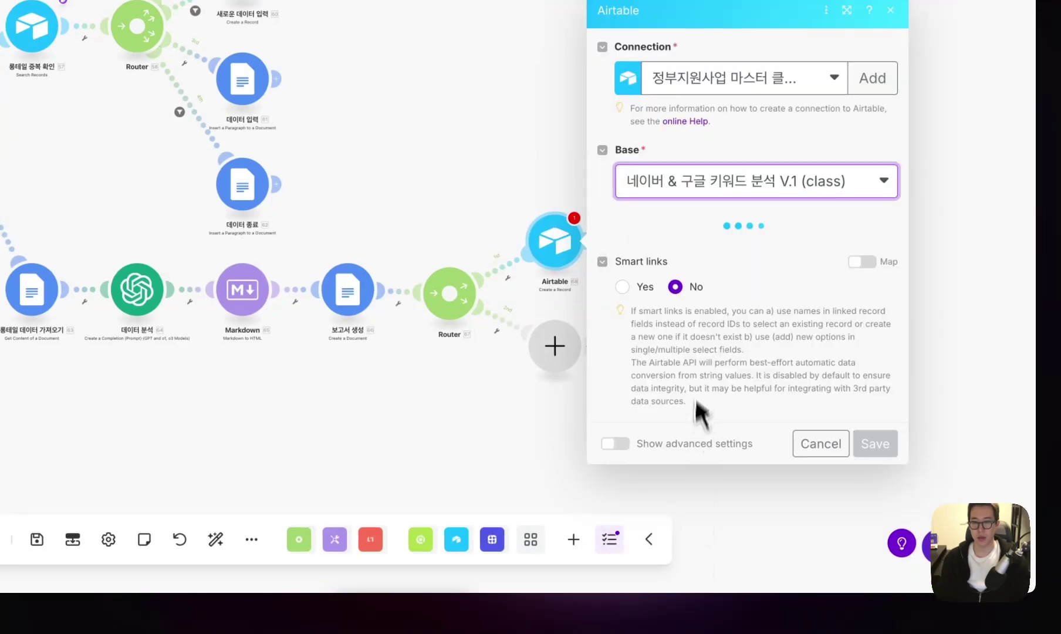
left_click(622, 286)
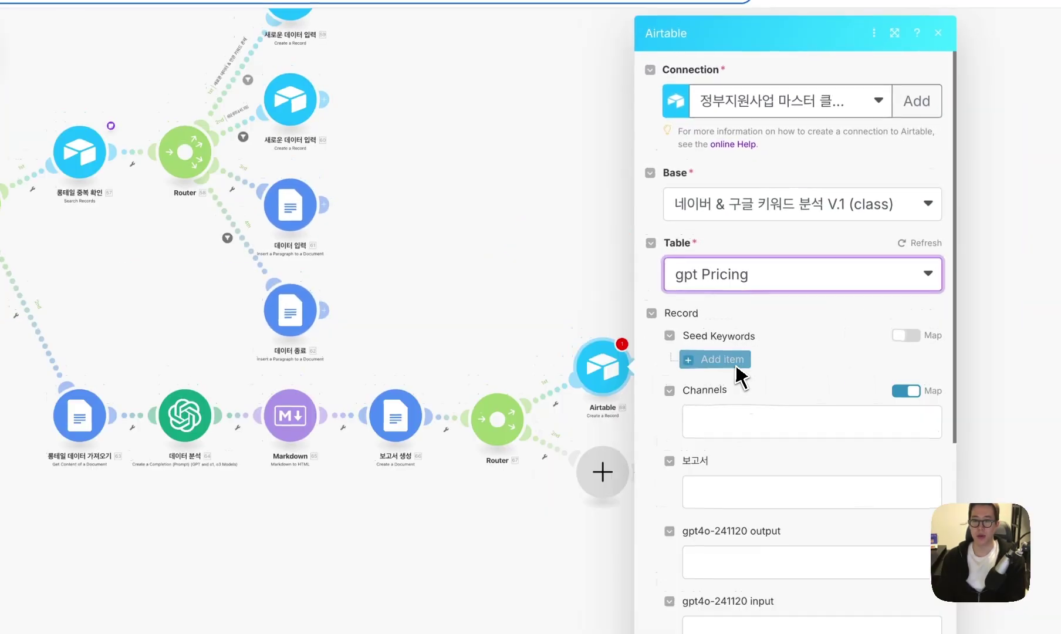
- Link the record to the seed keyword by mapping 3. ID into Record ID 1
left_click(675, 338)
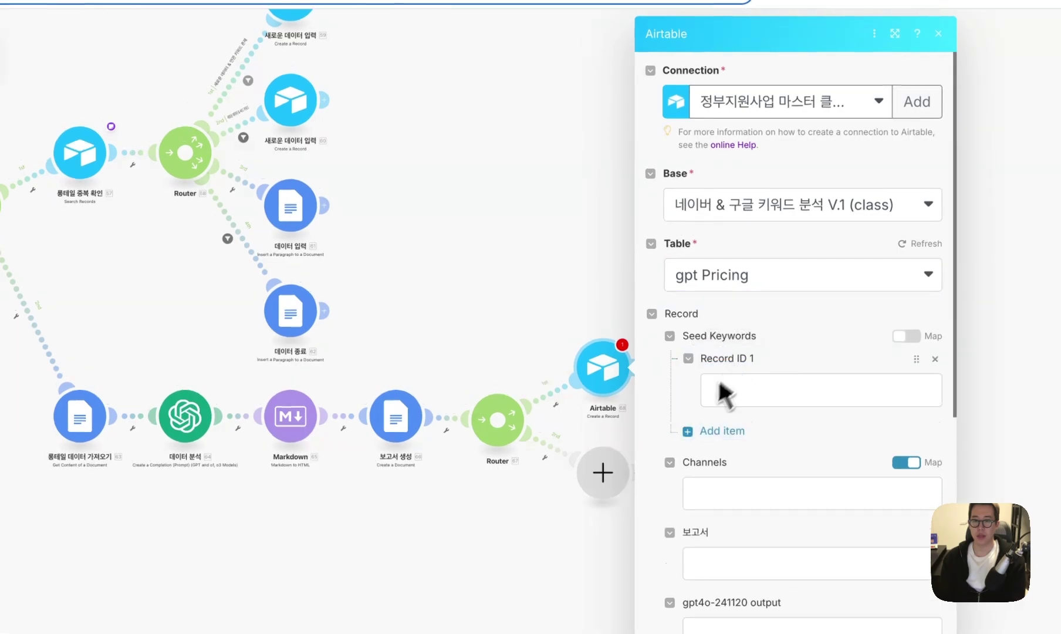
left_click(725, 392)
scroll(564, 498, "down", 20)
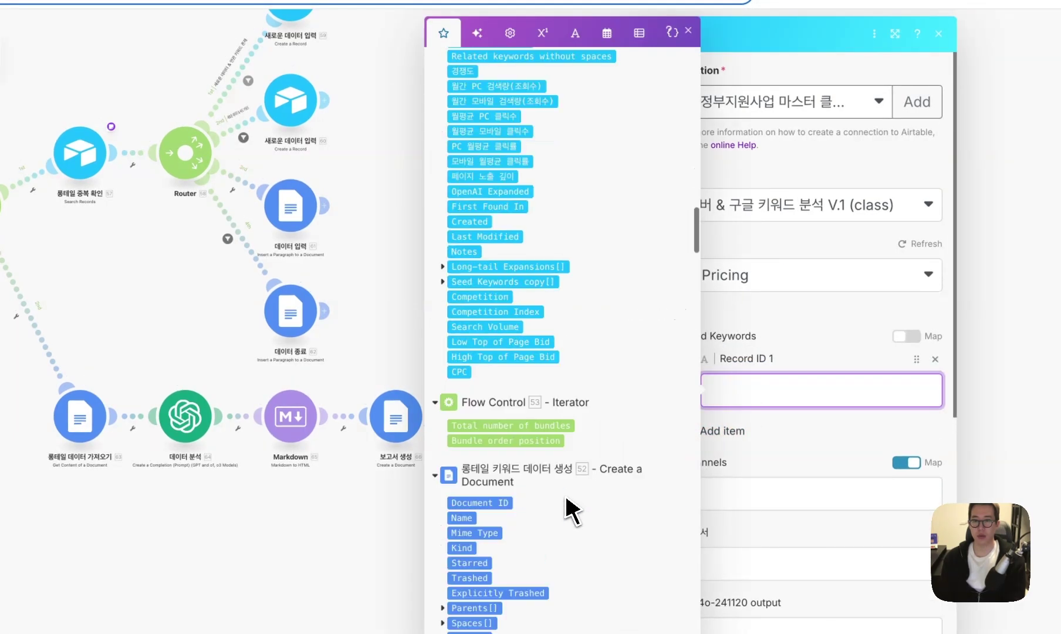
scroll(562, 499, "down", 6)
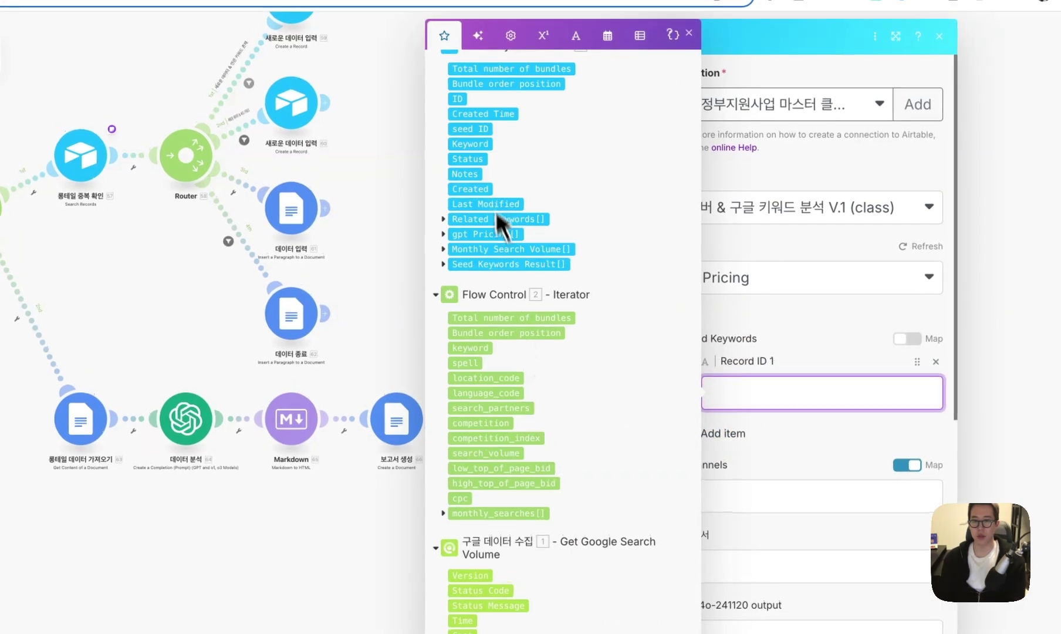
left_click(461, 98)
- Set Channels to Google and put the report's Web View Link in 보고서
left_click(823, 503)
left_click(909, 475)
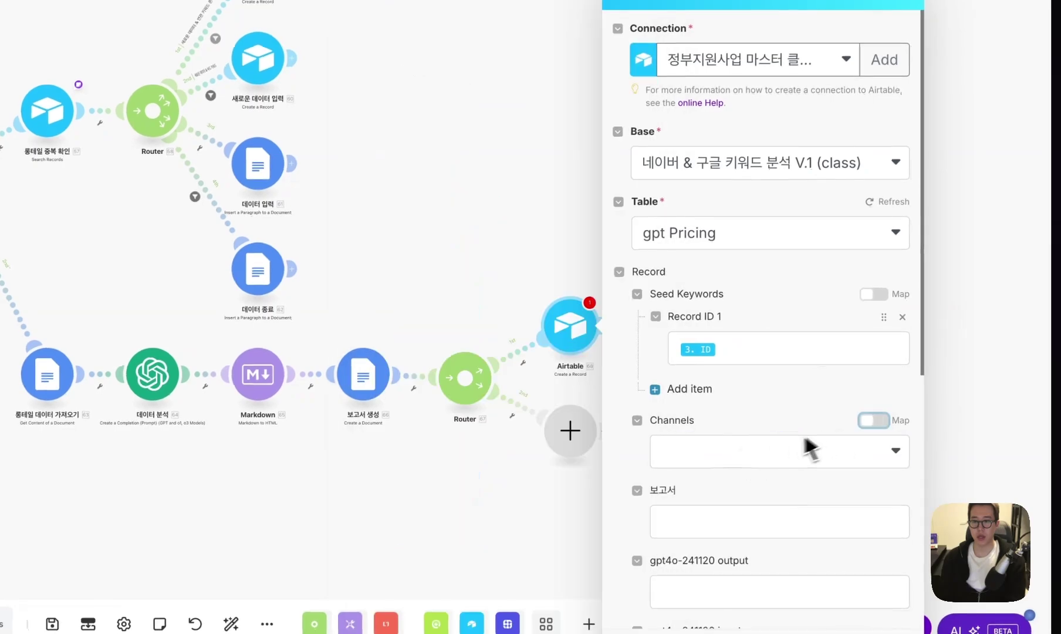
left_click(825, 505)
left_click(734, 561)
left_click(699, 520)
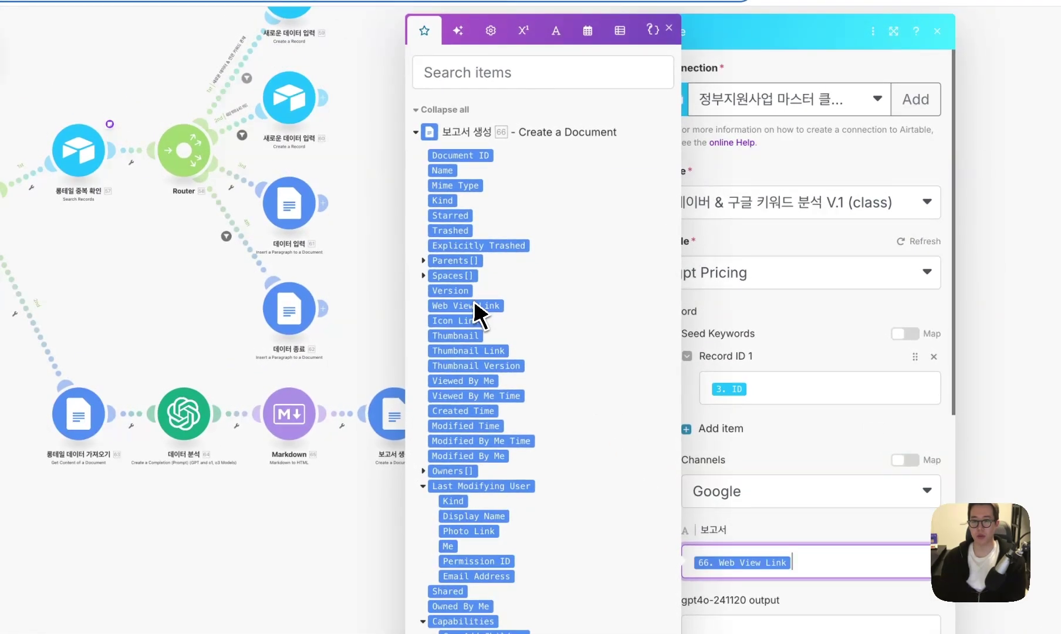
- Fill the gpt4o-241120 and gpto1-preview fields with summed prompt tokens from modules 50 and 64
scroll(719, 446, "down", 3)
left_click(832, 447)
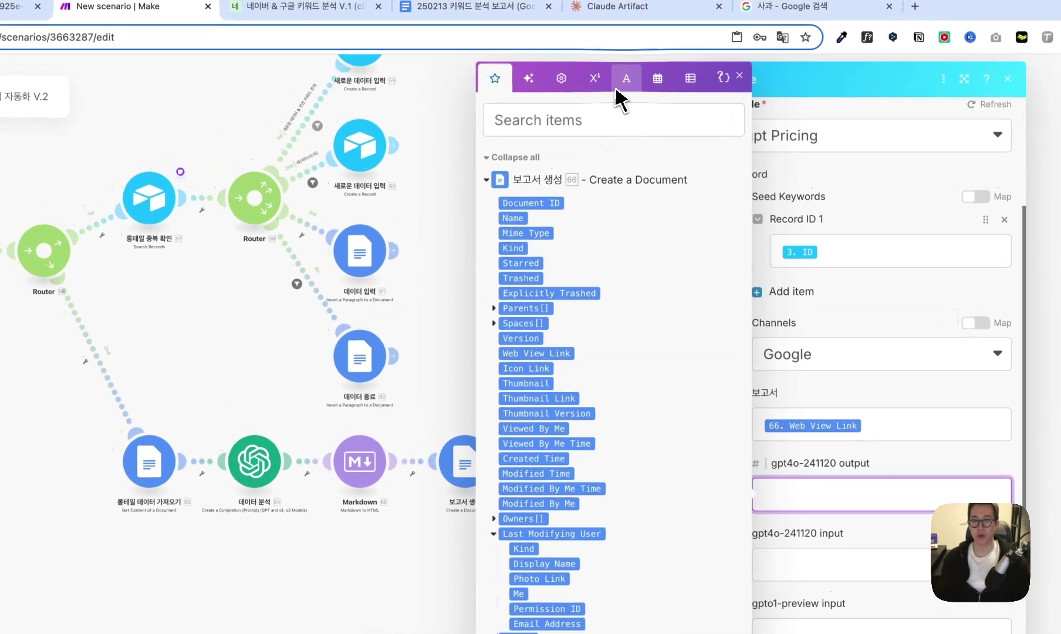
left_click(555, 31)
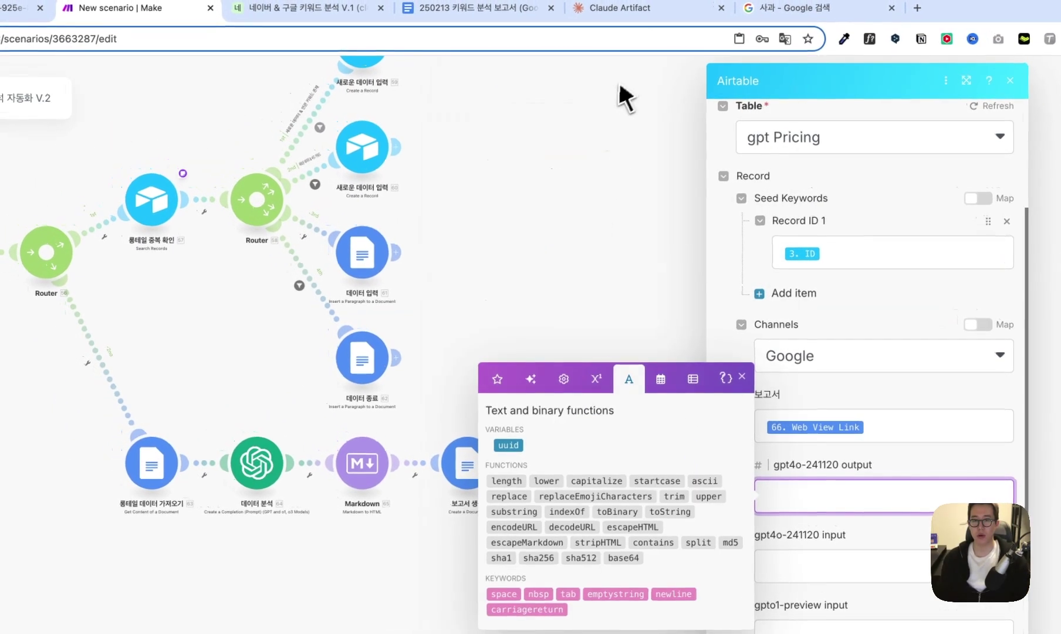
left_click(523, 343)
left_click(564, 534)
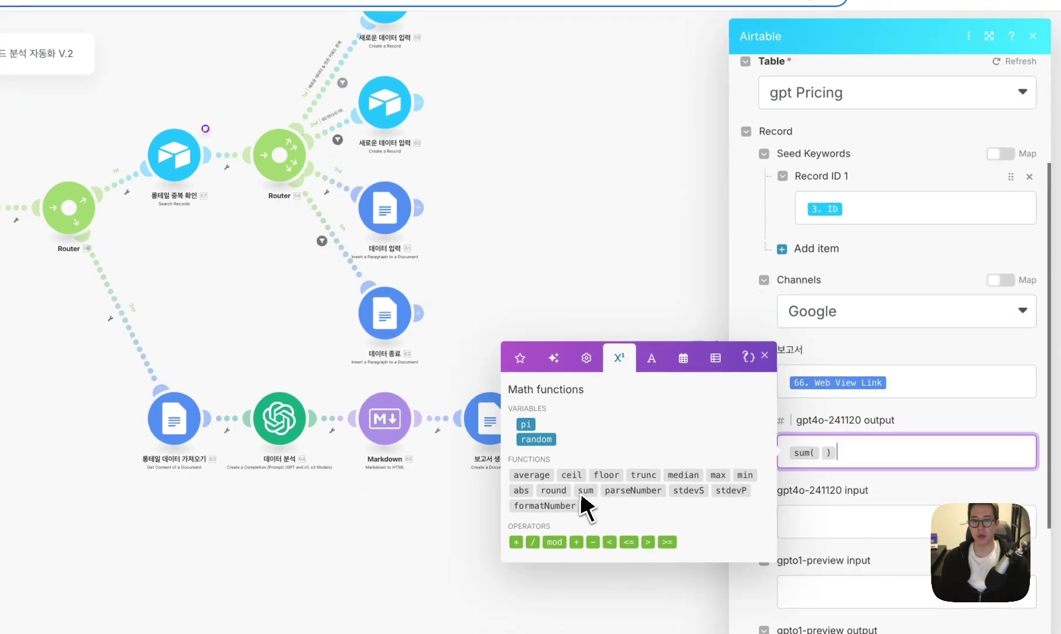
left_click(520, 359)
type("새")
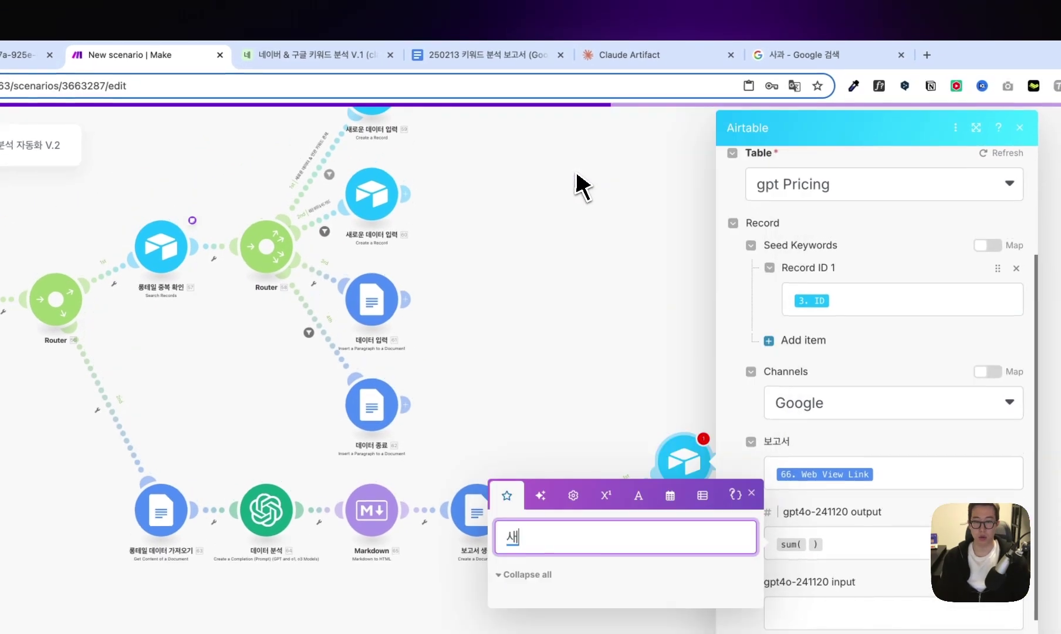
key("BackSpace")
type("t")
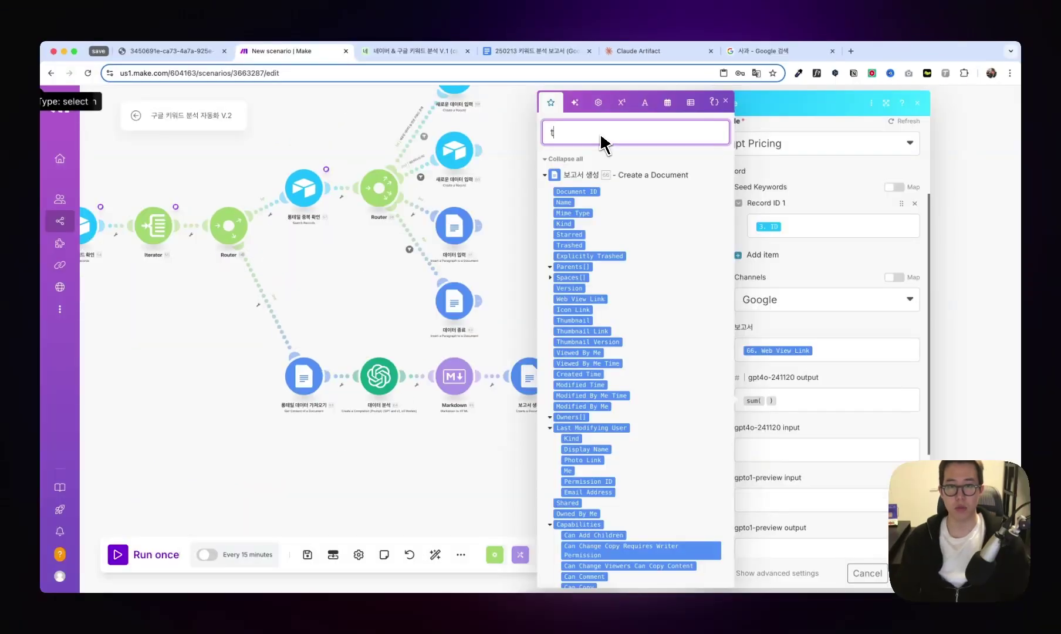
type("oken")
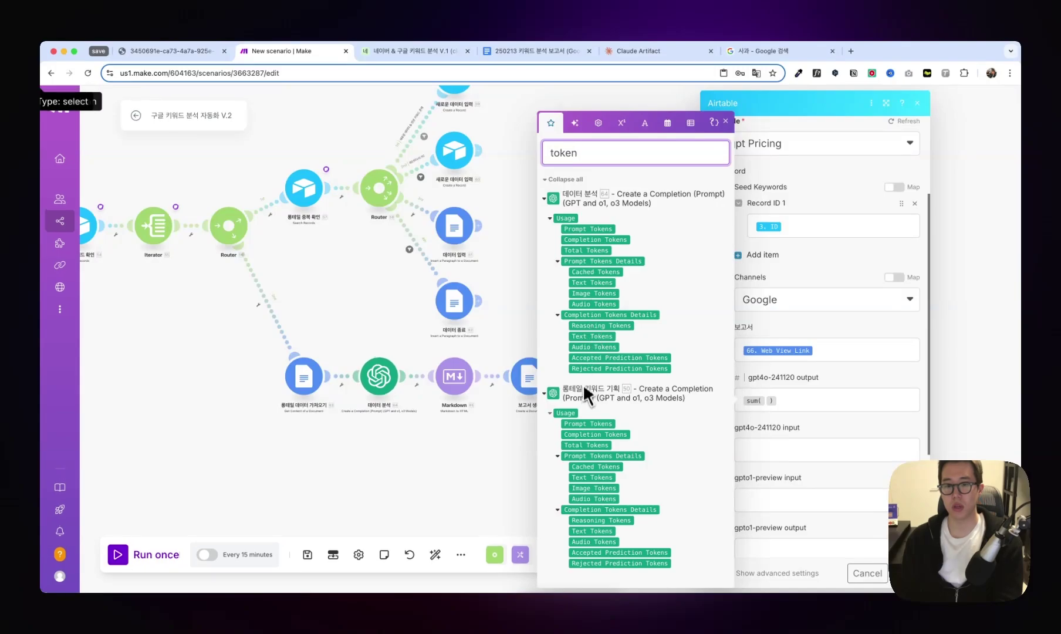
left_click(744, 400)
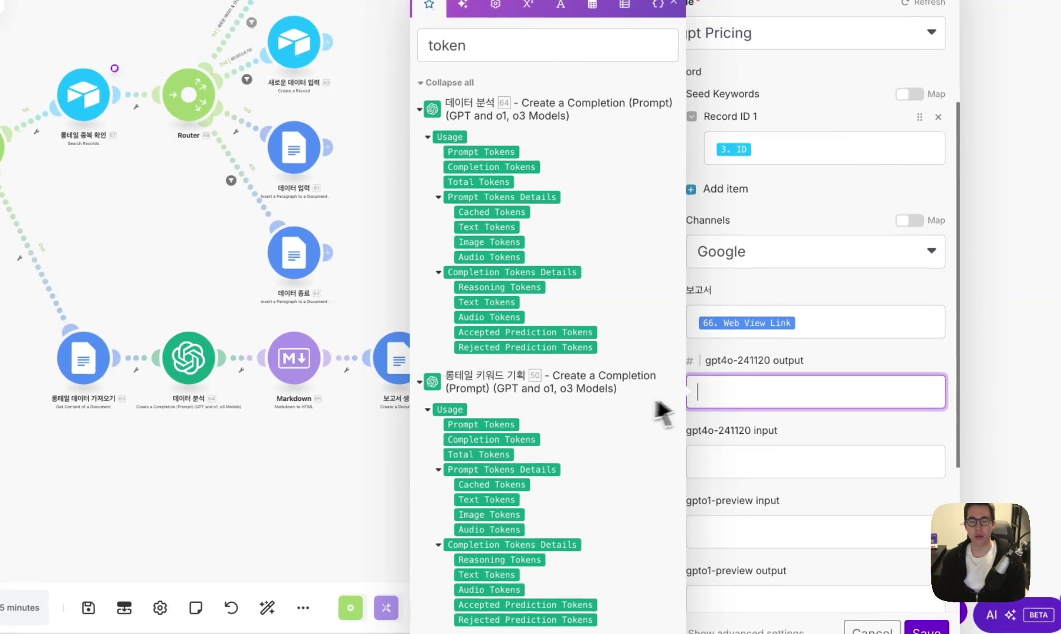
left_click(505, 426)
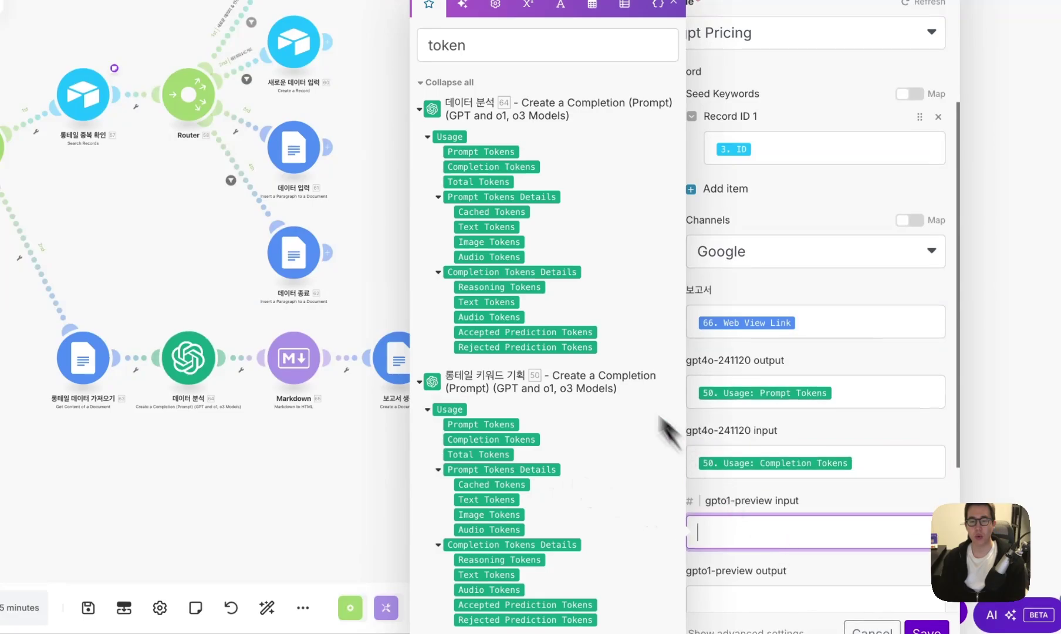
left_click(482, 152)
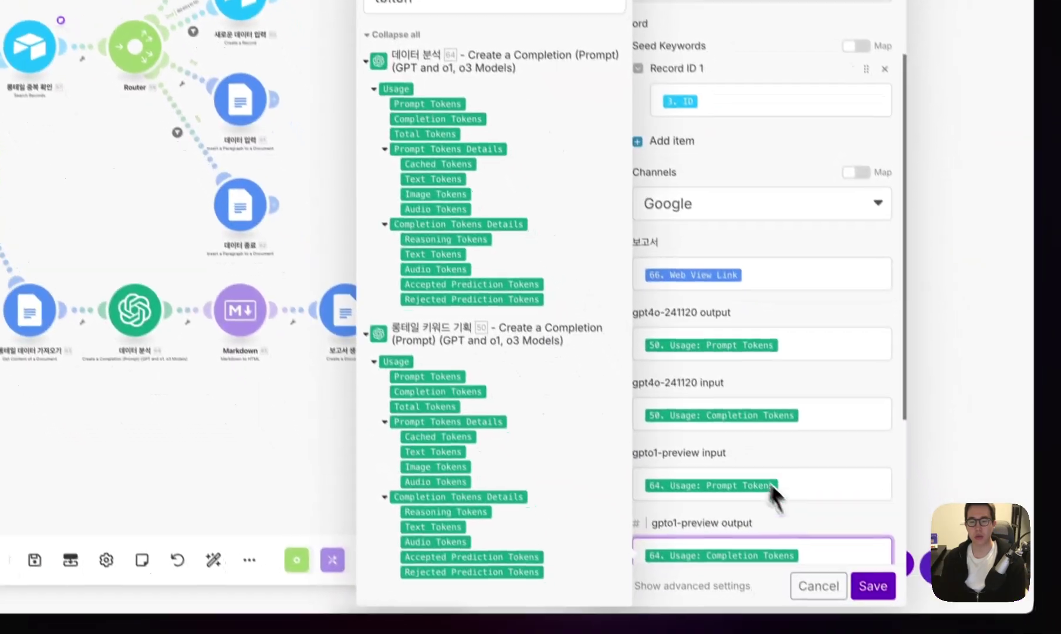
- Close the Airtable settings and start renaming the step (분석…)
left_click(868, 585)
right_click(528, 238)
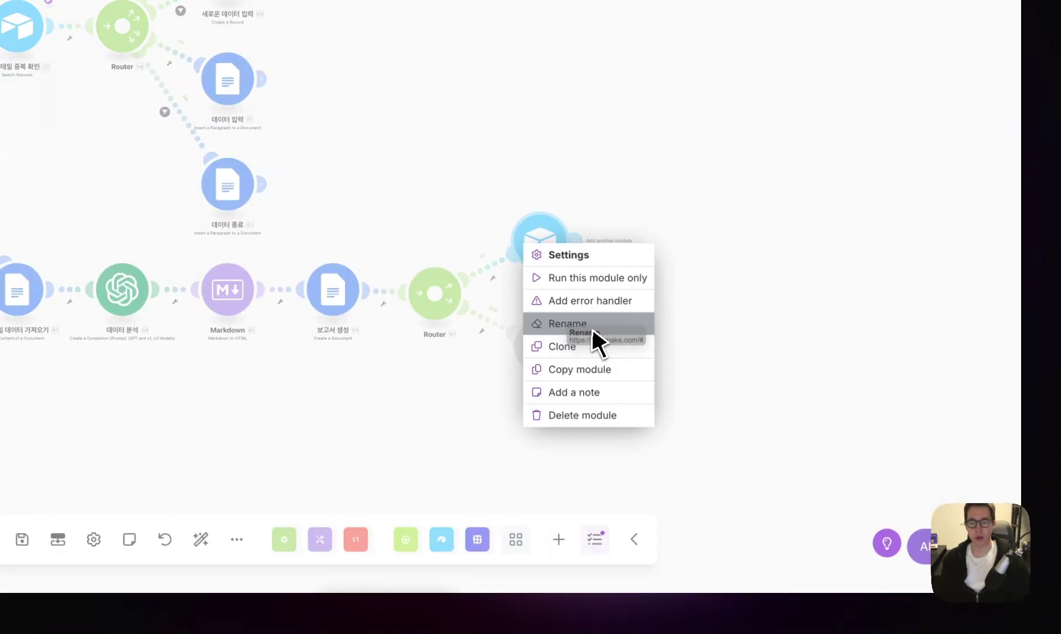
left_click(592, 328)
type("분석 보고서 업뎅")
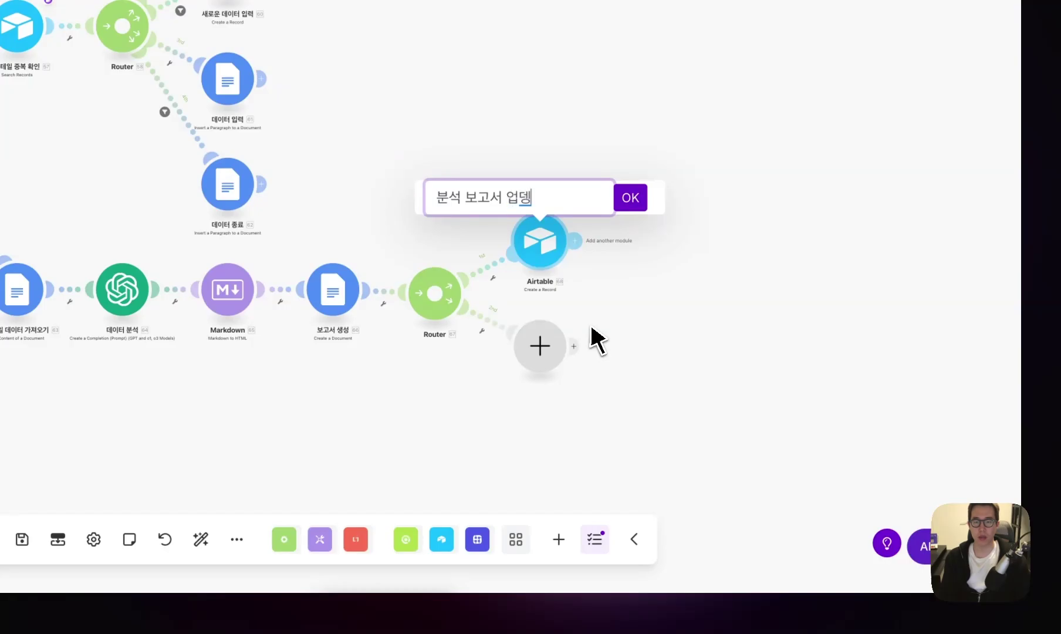
- Add a Gmail Send an Email step after the router and enter the recipient's email address
left_click(557, 352)
type("gi")
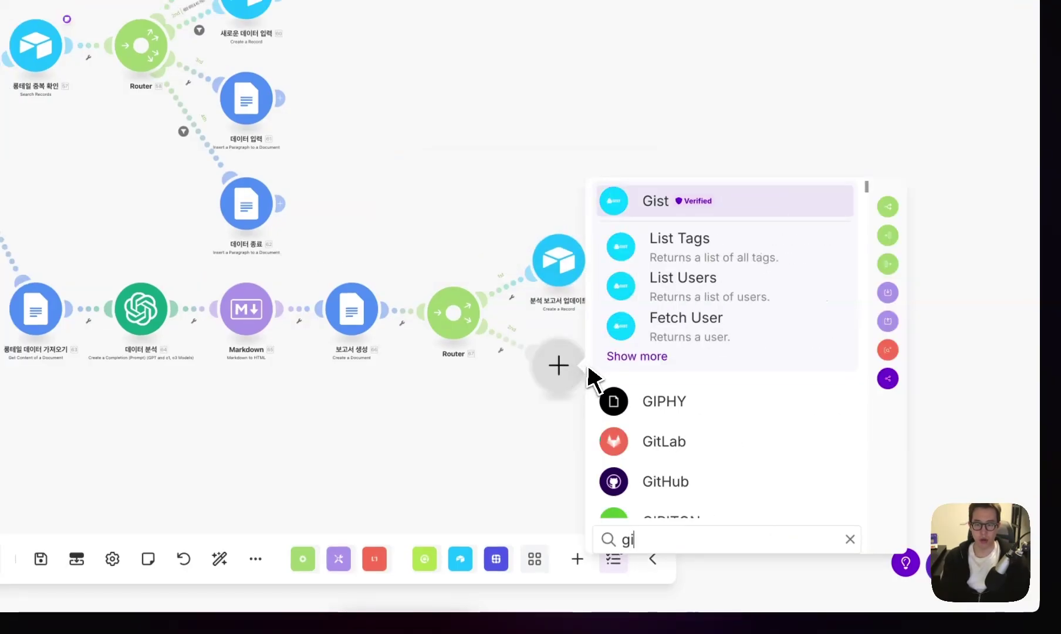
key("BackSpace")
type("mail")
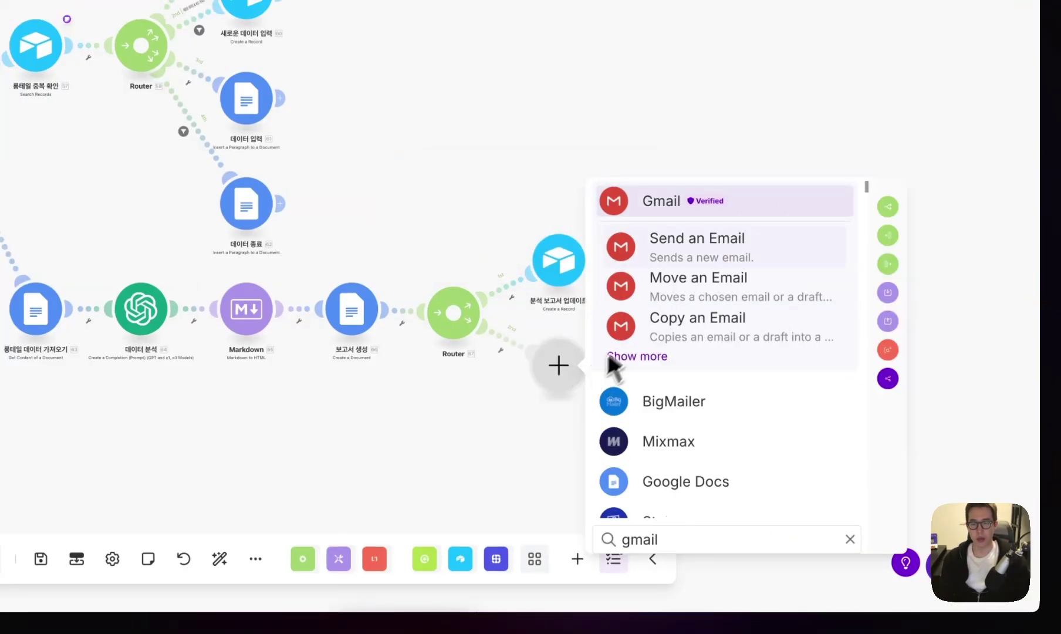
left_click(673, 251)
left_click(729, 357)
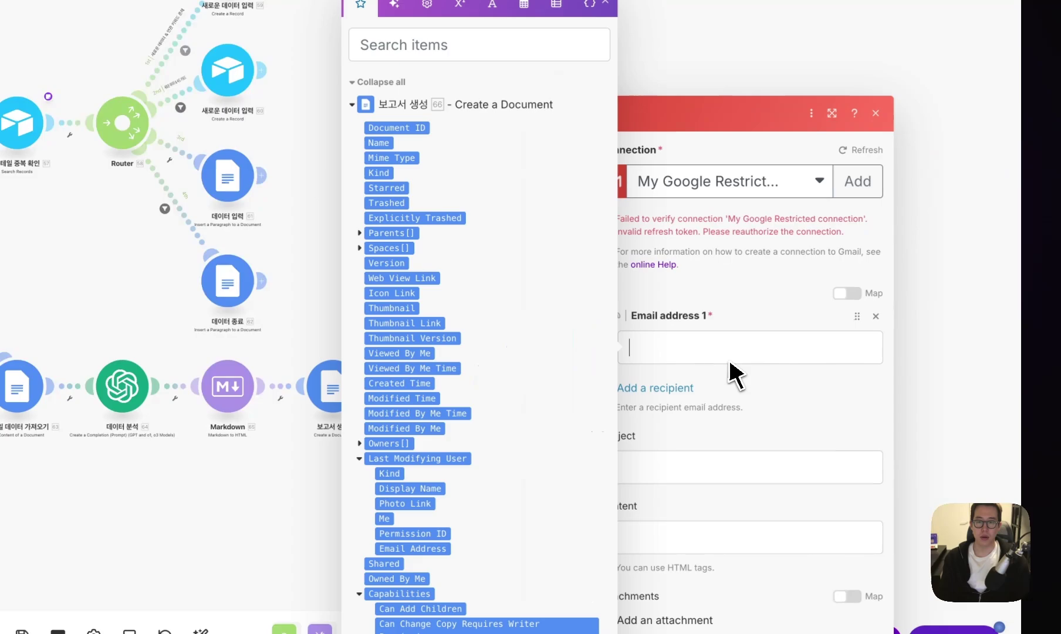
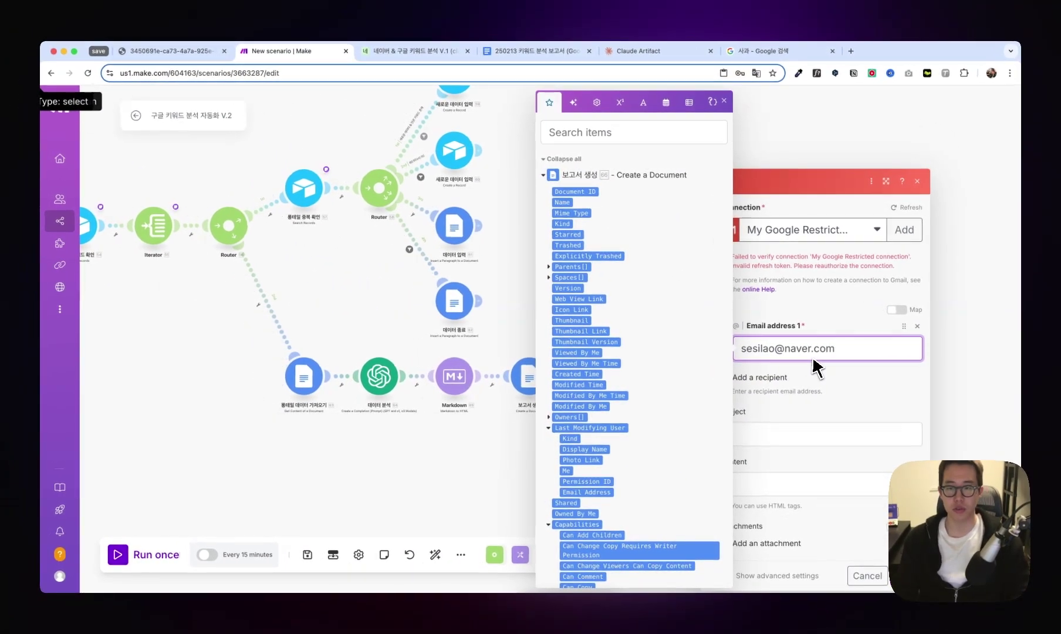
- Set the subject '[퀀텀점프클럽] 주간 구글 키워드 분석 보고서', map 65. HTML as the body, and save
left_click(807, 437)
type("[퀀텀점프클럽] 주간 블로그 키워드 분석 보고서")
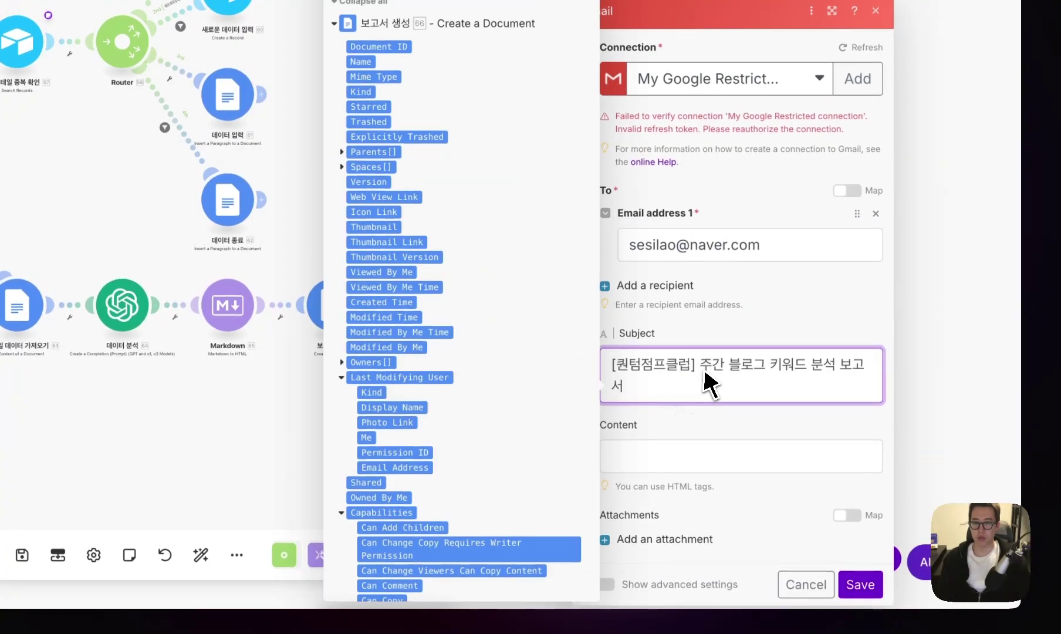
key("BackSpace")
key("BackSpace")
key("BackSpace")
key("BackSpace")
key("BackSpace")
type("구글")
key("Right")
key("Right")
key("Right")
key("Right")
key("Right")
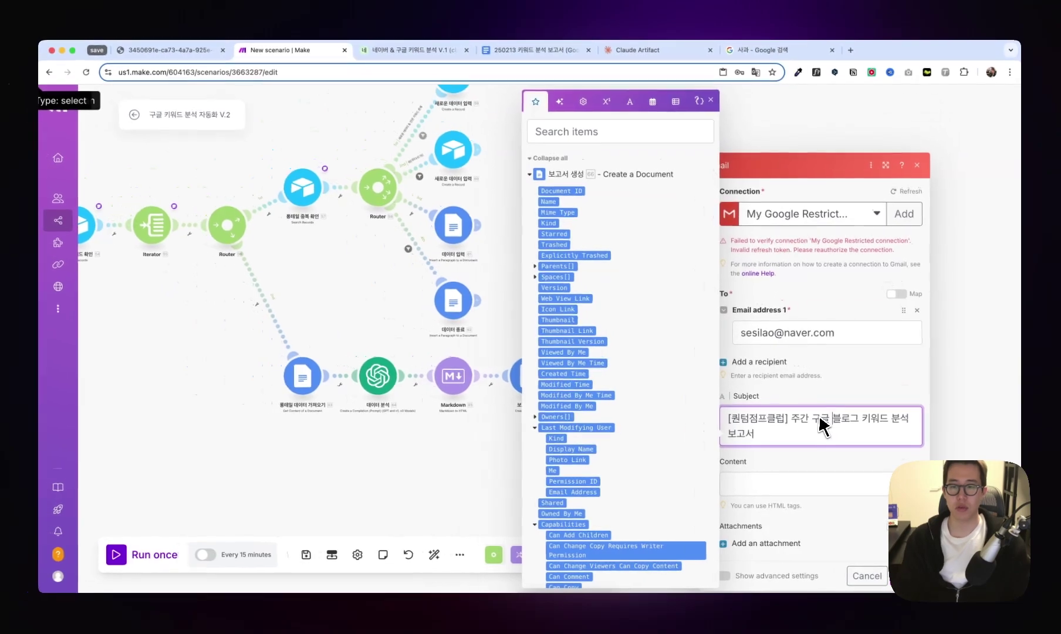
key("BackSpace")
key("BackSpace")
key("BackSpace")
key("BackSpace")
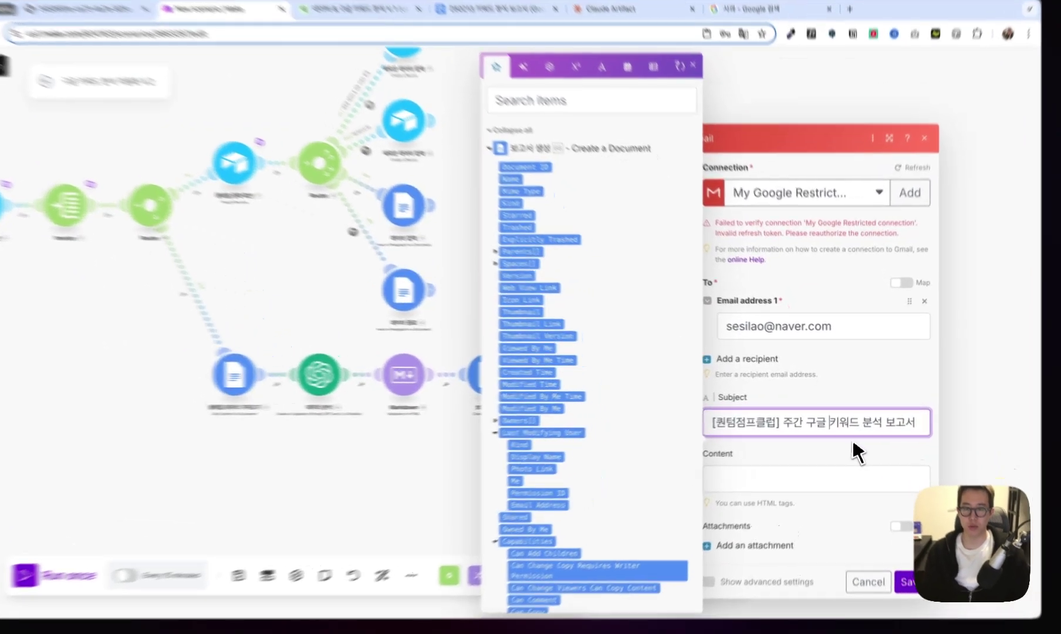
left_click(845, 469)
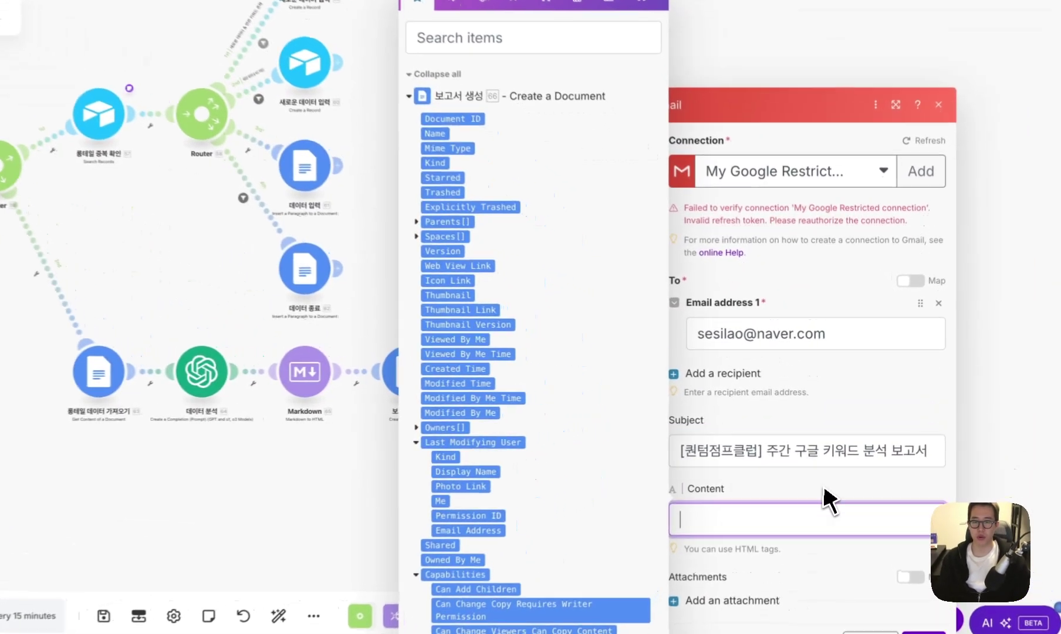
scroll(692, 405, "down", 10)
scroll(623, 429, "up", 15)
scroll(622, 435, "down", 10)
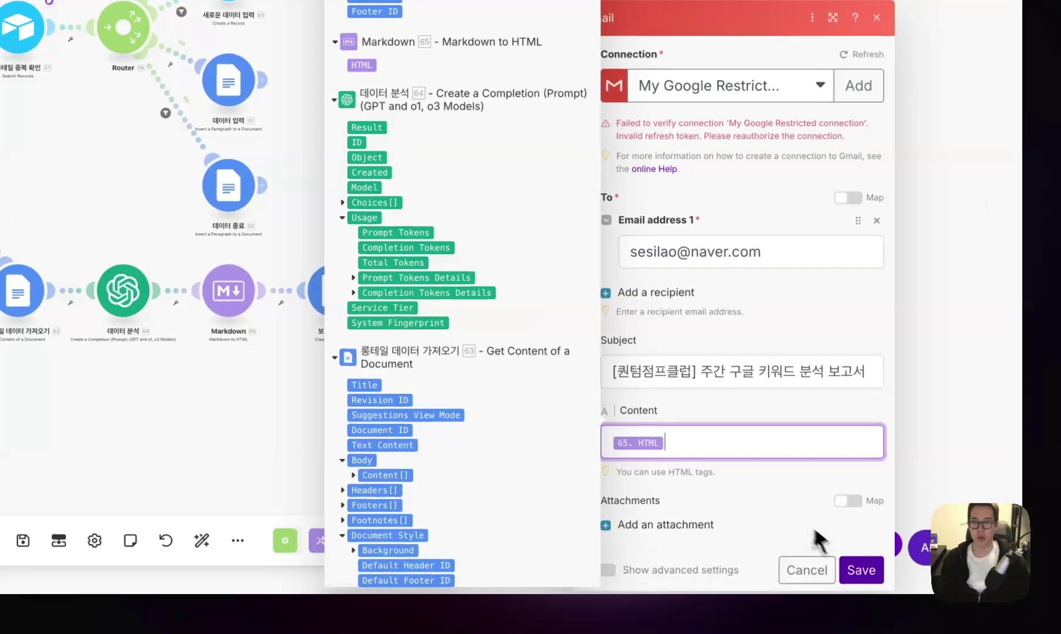
left_click(861, 569)
- Add a Discord Send a Message step connected to the router, posting to the 키워드-분석 channel
left_click(558, 539)
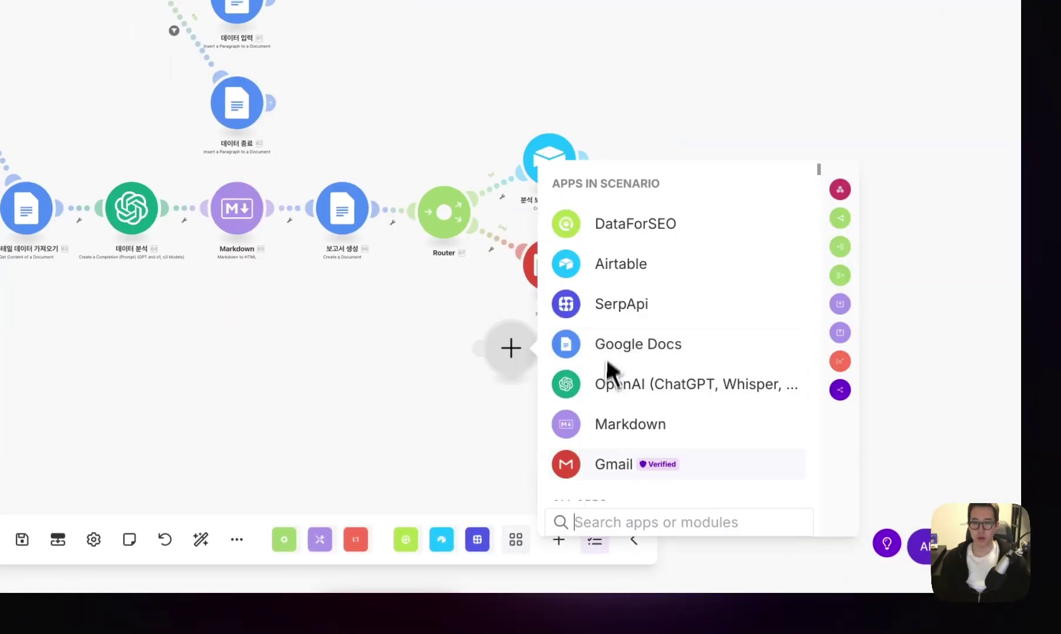
type("disc")
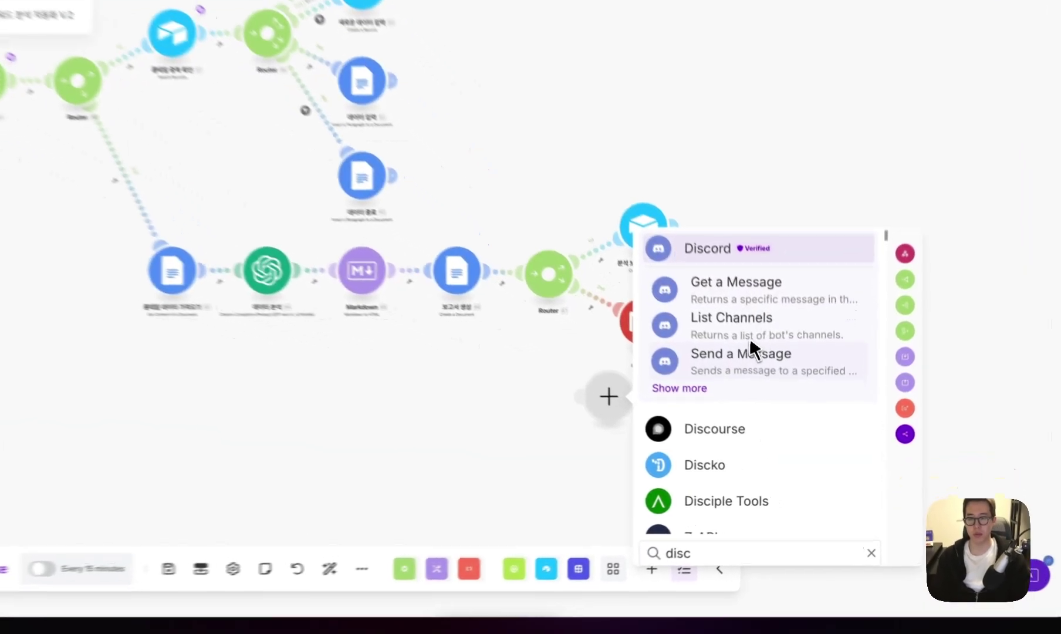
left_click(765, 387)
left_click_drag(633, 418, 629, 374)
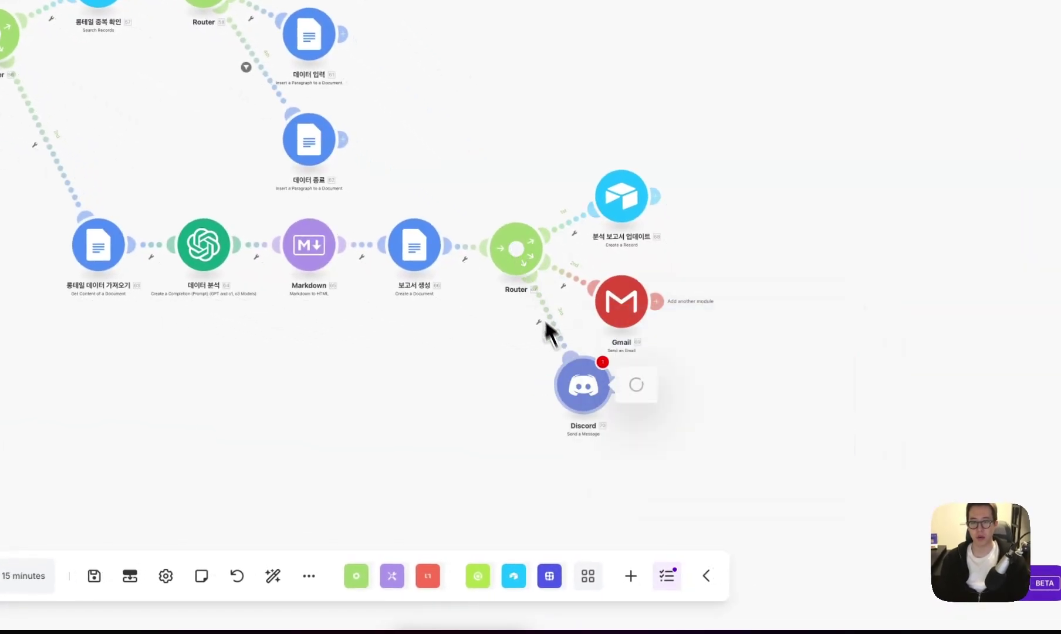
left_click(688, 390)
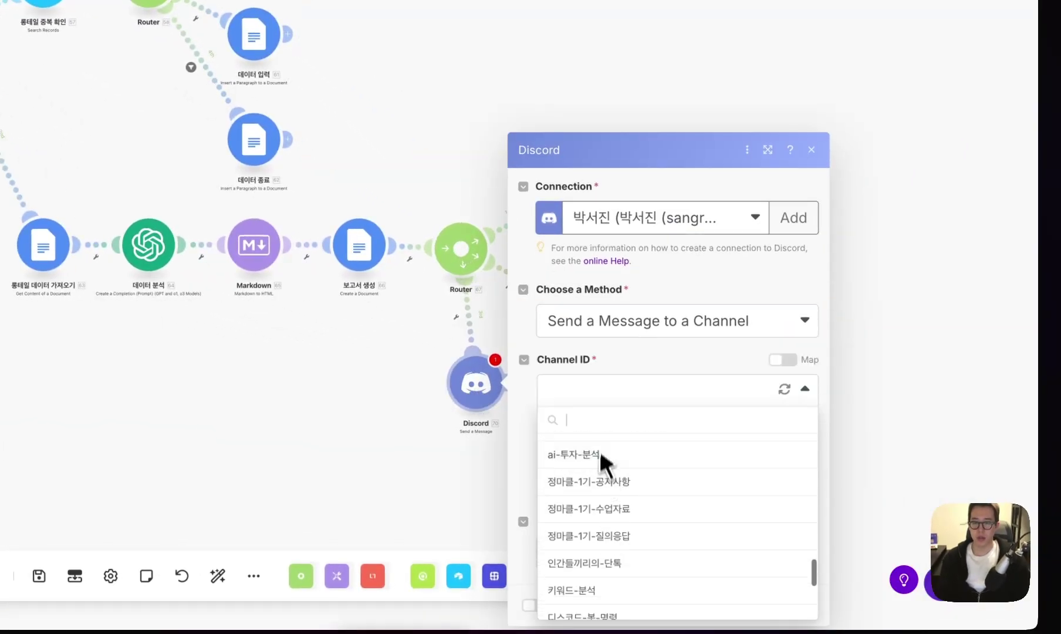
type("z")
left_click(590, 440)
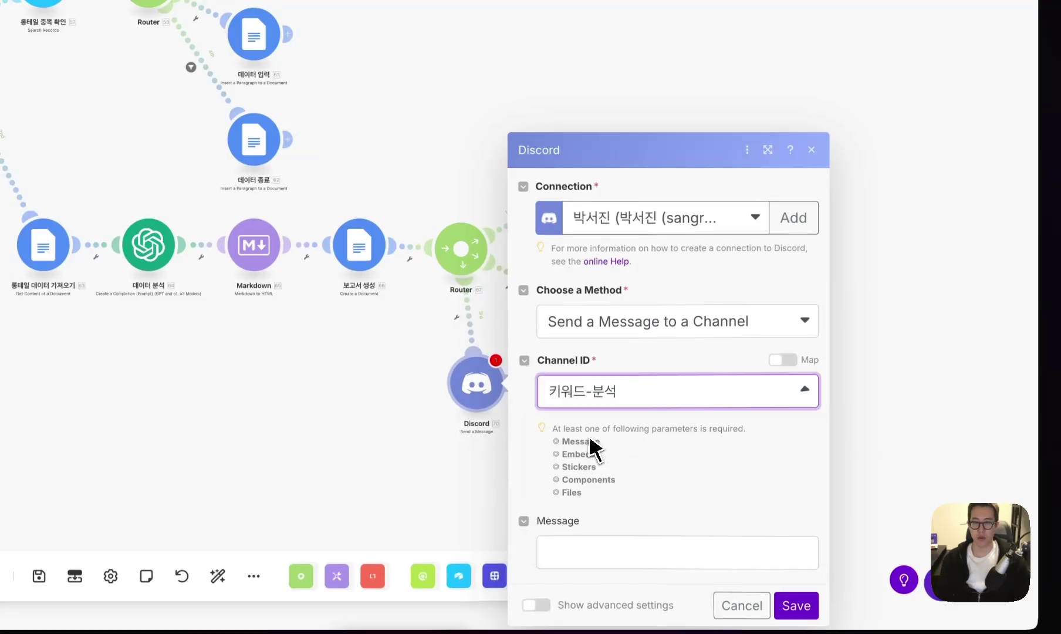
- Write the message heading '# [구글] **keyword** 분석 완료' with the iterator keyword in bold
left_click(601, 555)
type("#")
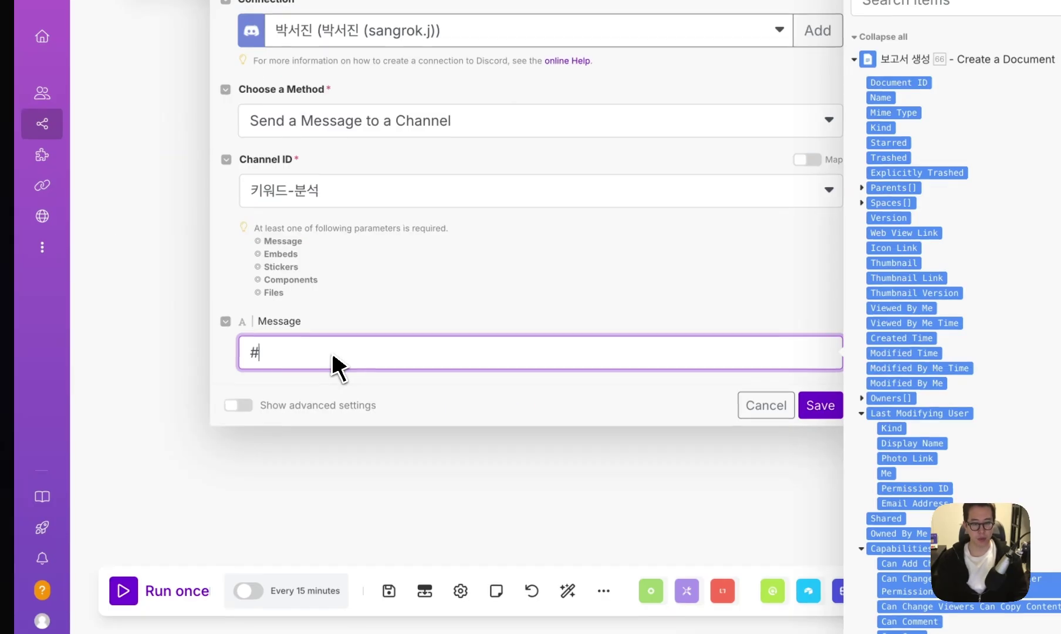
type(" [구글] ****")
scroll(1025, 492, "down", 15)
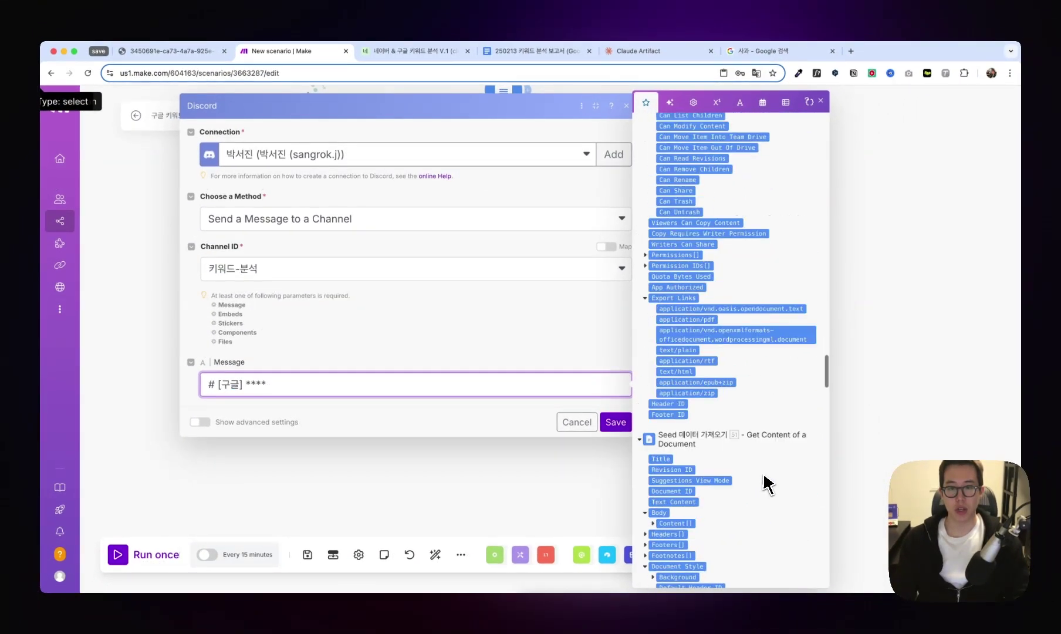
scroll(763, 475, "down", 20)
left_click(664, 325)
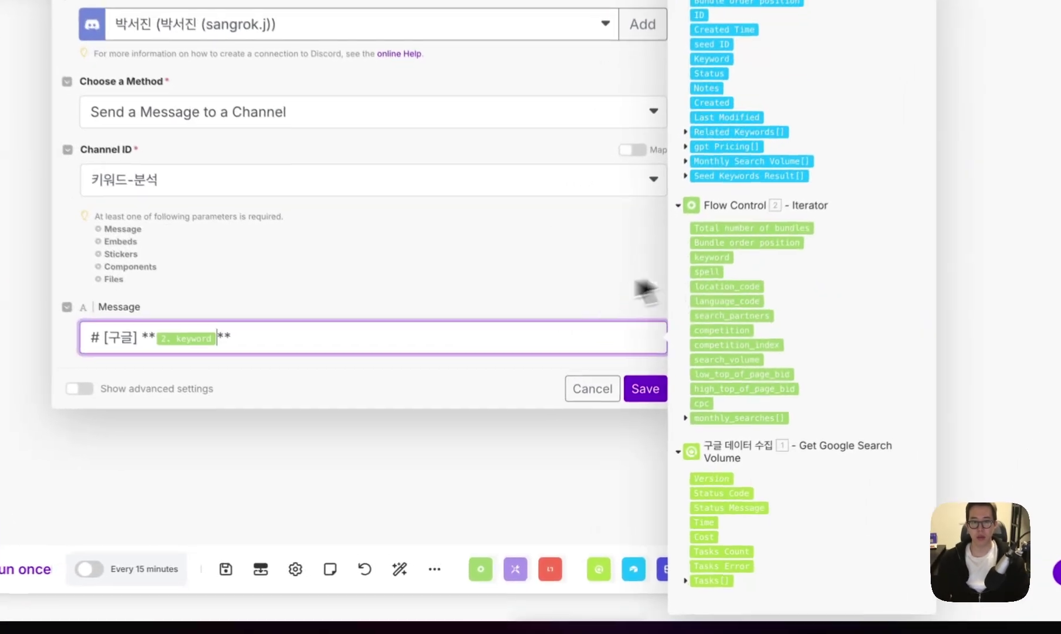
left_click(429, 381)
type("ㅂ")
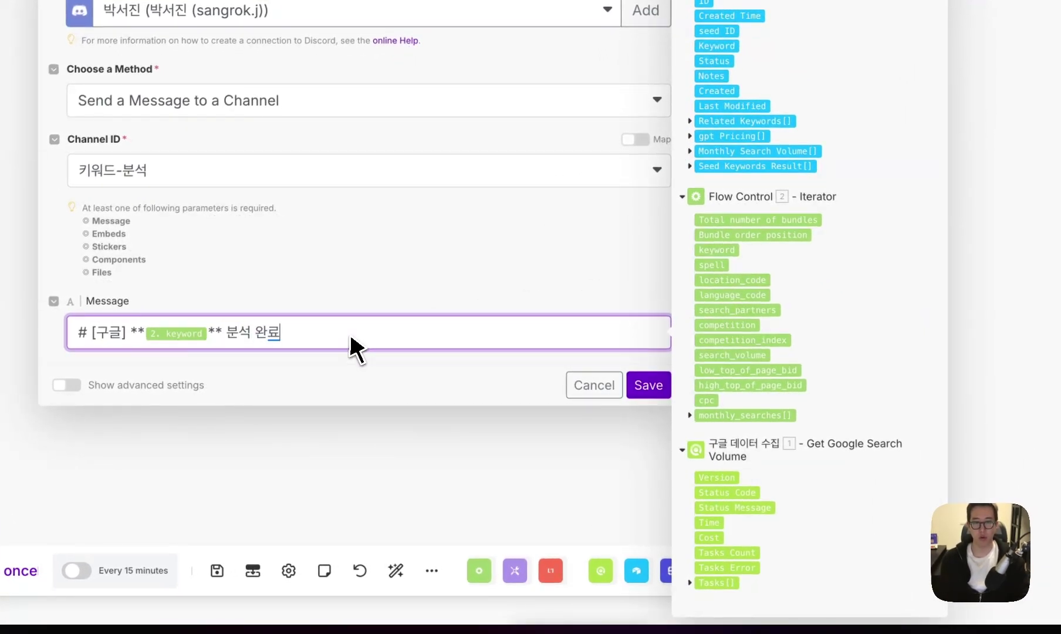
type("석 완료")
key("Return")
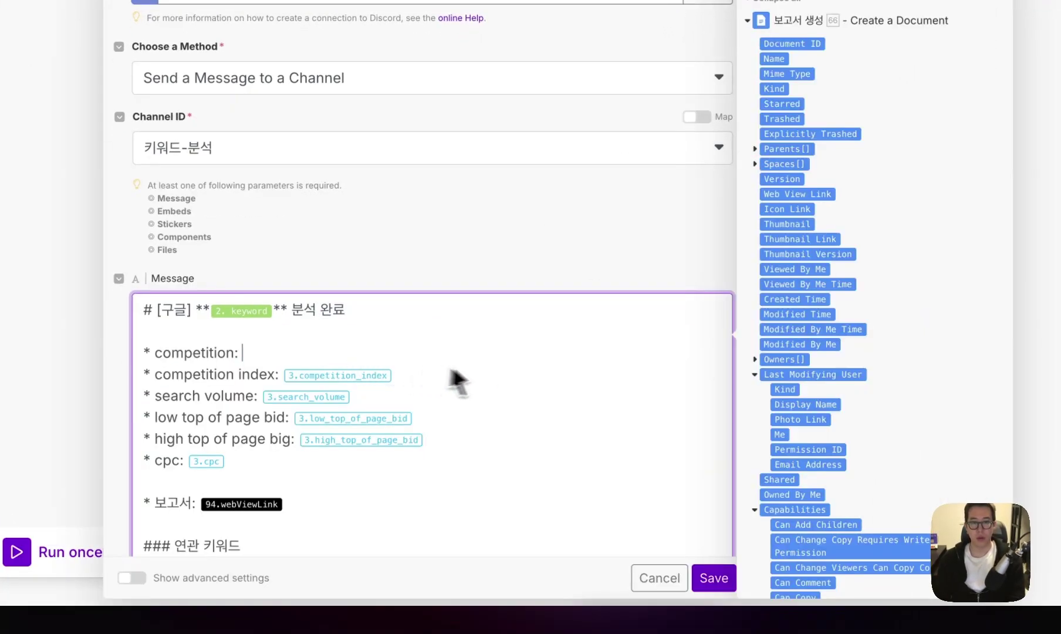
- Remap competition, competition_index and search volume lines to the Iterator (2.) fields
scroll(656, 407, "down", 10)
scroll(733, 433, "up", 5)
scroll(739, 431, "down", 20)
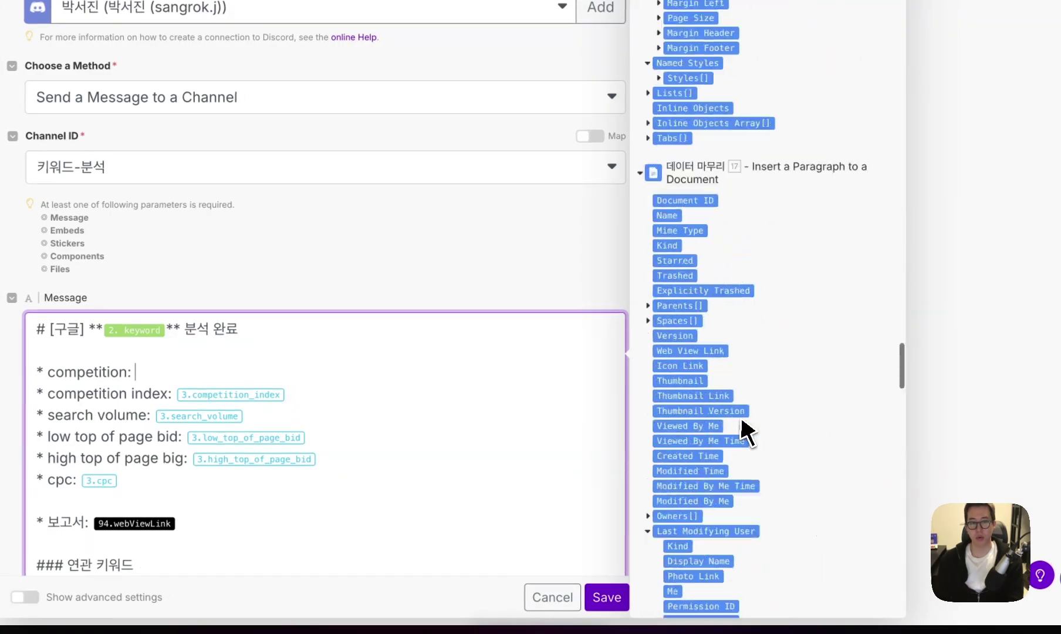
left_click(686, 327)
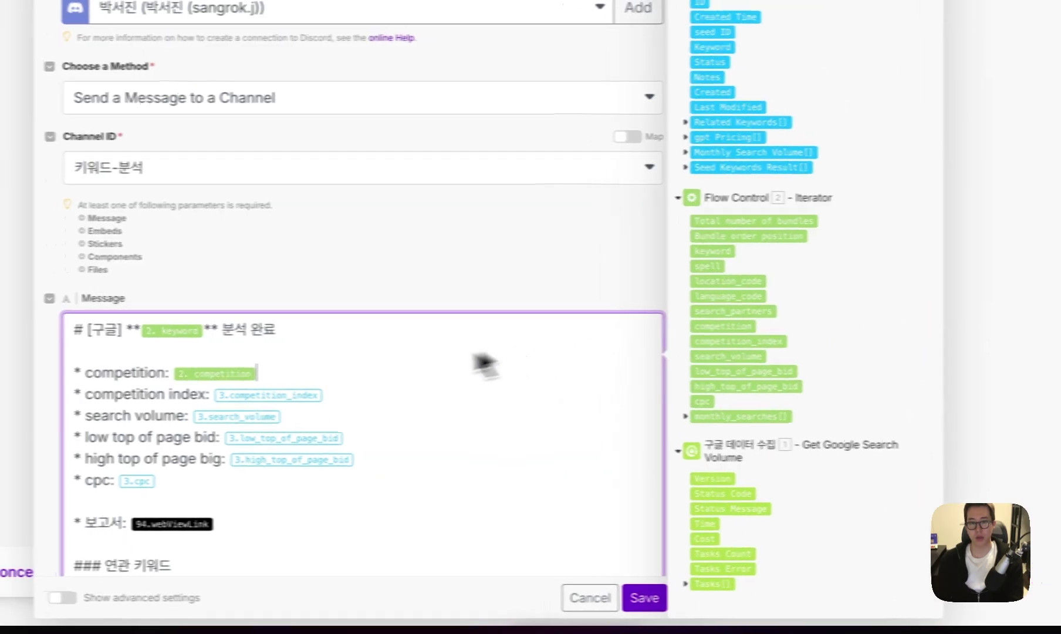
left_click(376, 393)
key("BackSpace")
left_click(678, 343)
left_click(320, 420)
key("BackSpace")
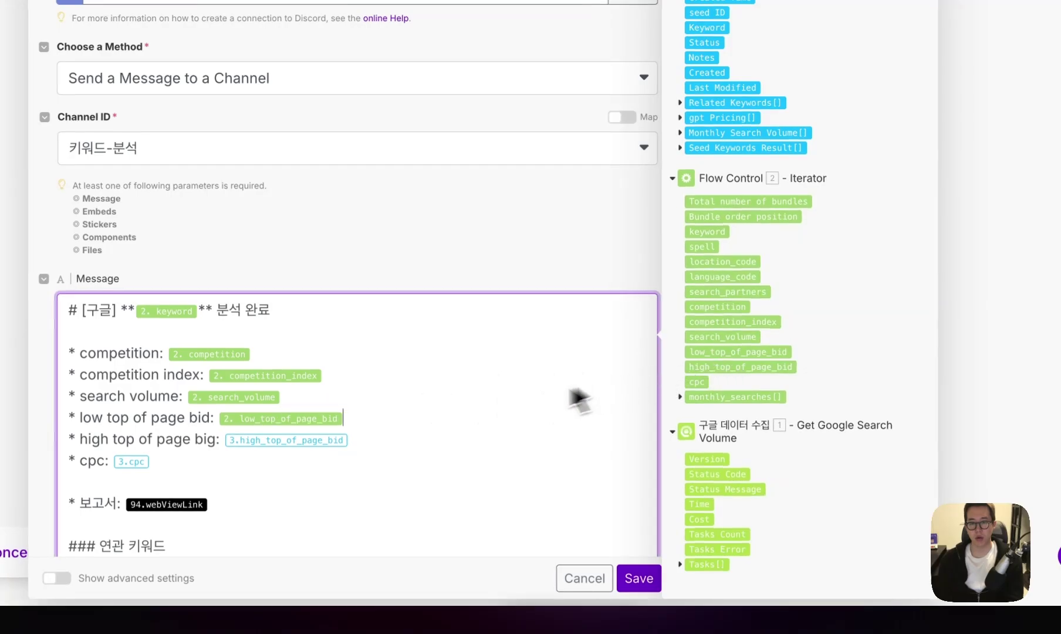
left_click(305, 464)
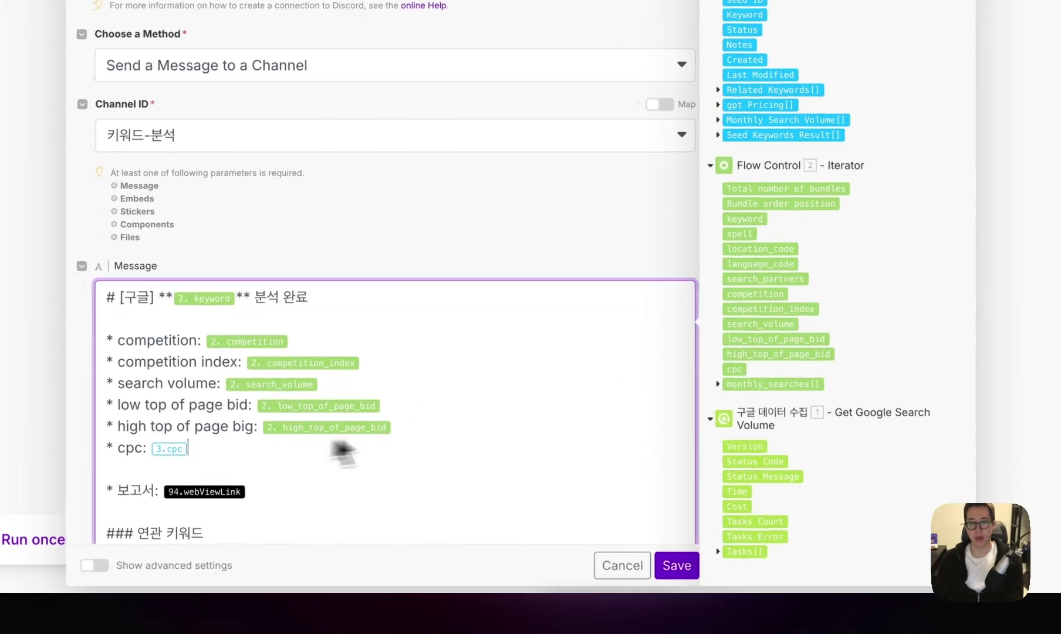
- Replace the old report link with the new document's 66. Web View Link after 보고서
scroll(376, 462, "down", 2)
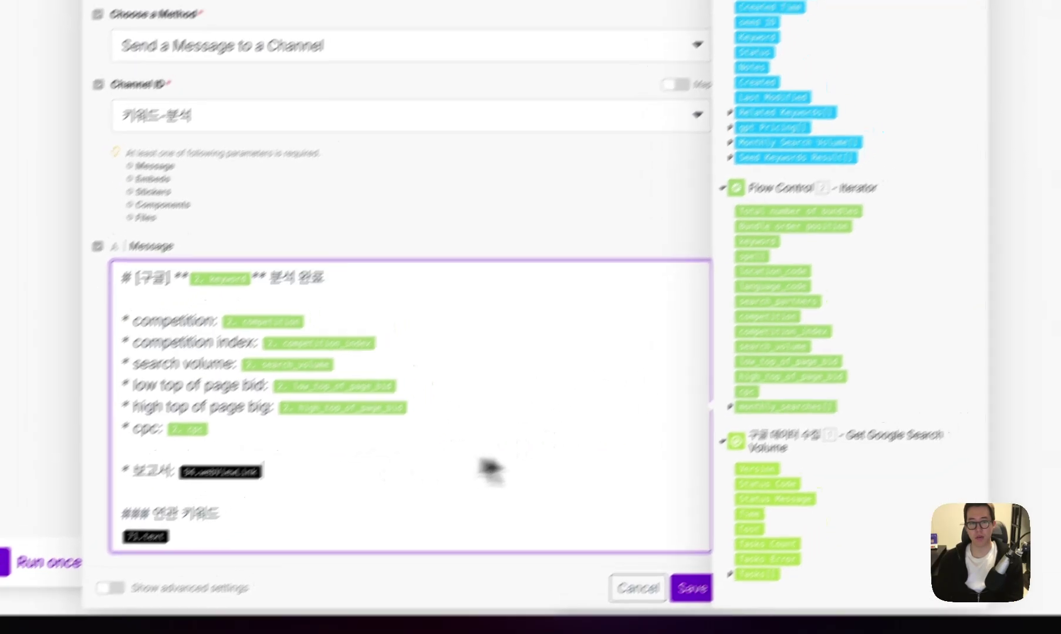
left_click(468, 491)
key("BackSpace")
scroll(822, 405, "up", 10)
scroll(782, 478, "up", 10)
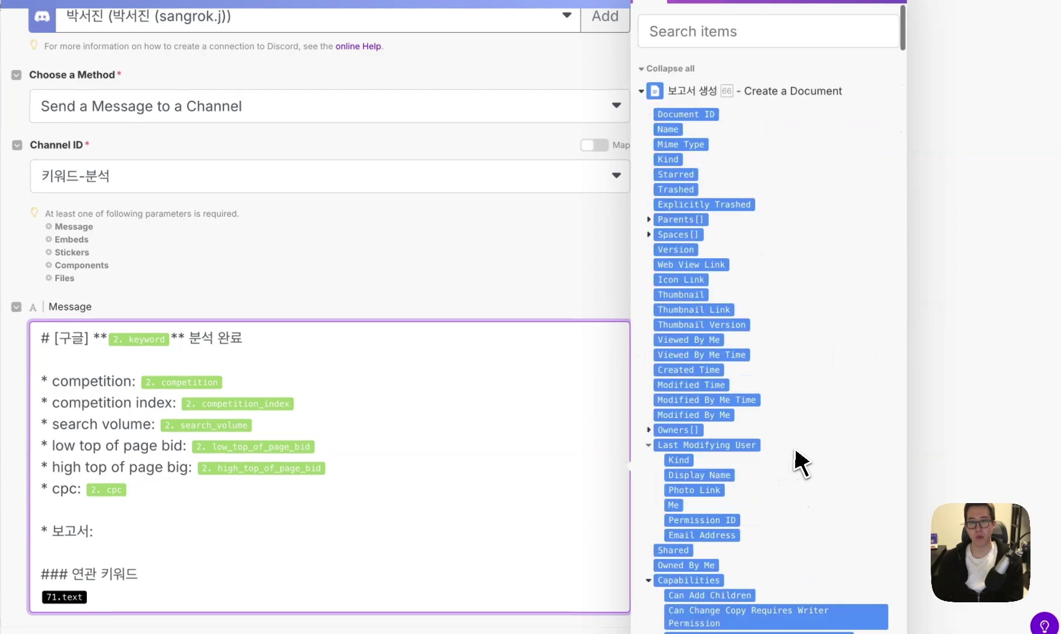
left_click(682, 267)
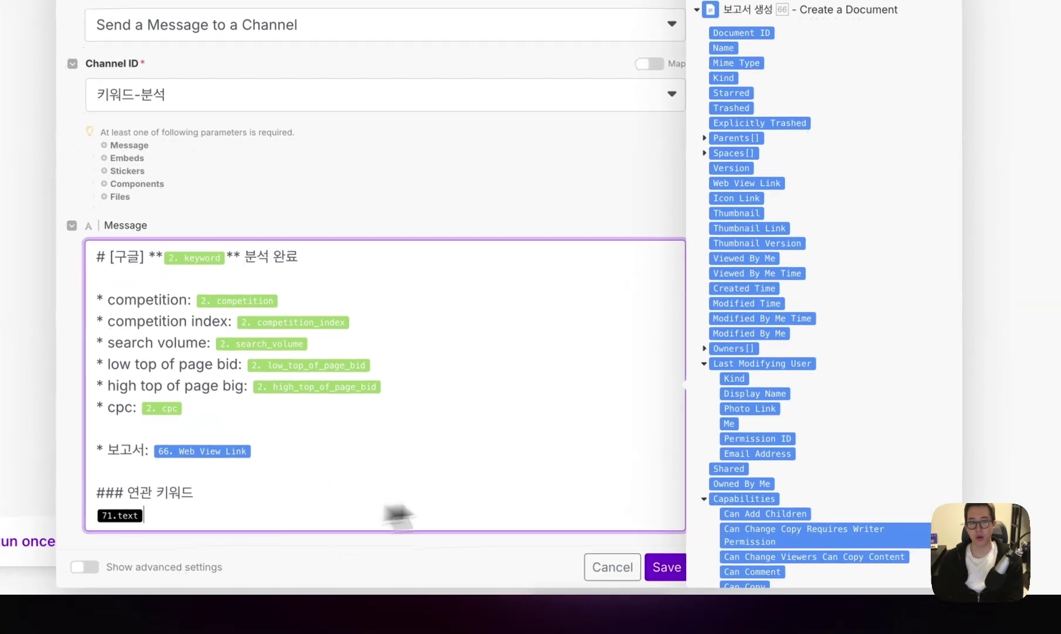
scroll(658, 545, "down", 10)
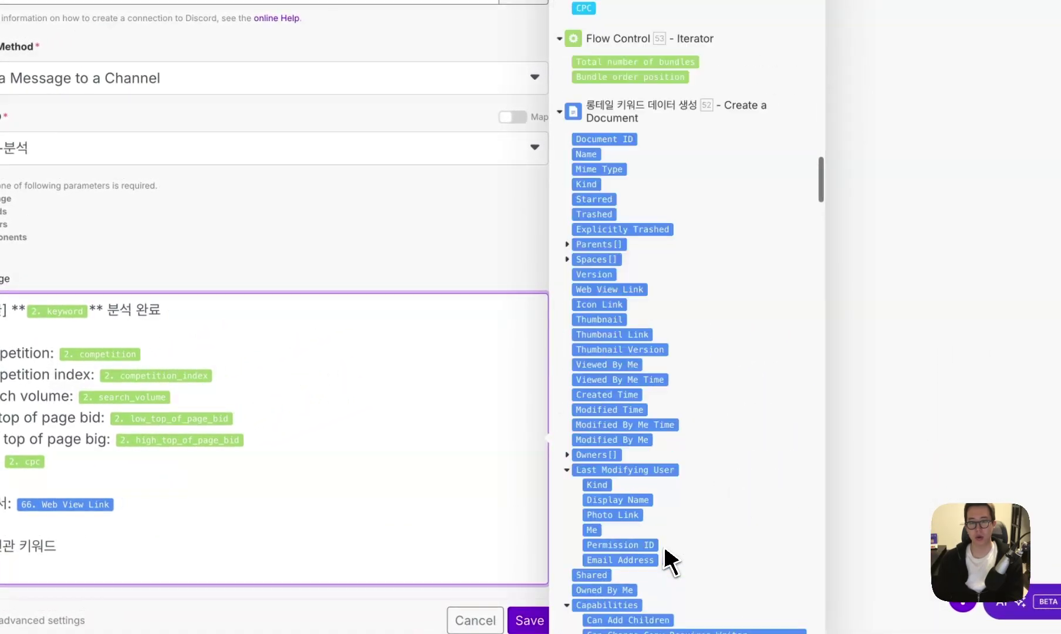
scroll(669, 561, "down", 10)
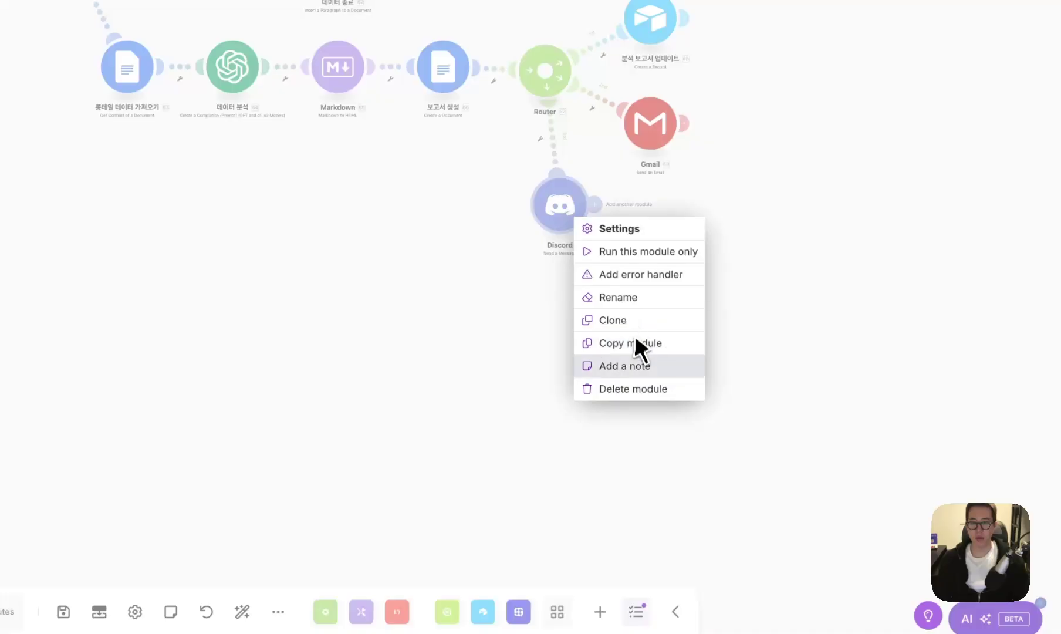
- Attach a note containing the pasted Discord message template to the Discord module
left_click(637, 353)
type("# [구글] **{{2.keyword}}** 분석 완료  * competition: {{2.competition}} * competition index: {{2.competition_index}} * search volume: {{2.search_volume}} * low top of page bid: {{2.low_top_of_page_bid}} * high top of page big: {{2.high_top_of_page_bid}} * cpc: {{2.cpc}}  * 보고서: {{66.webViewLink}}  ### 연관 키워드 {{49.text}}")
left_click(828, 306)
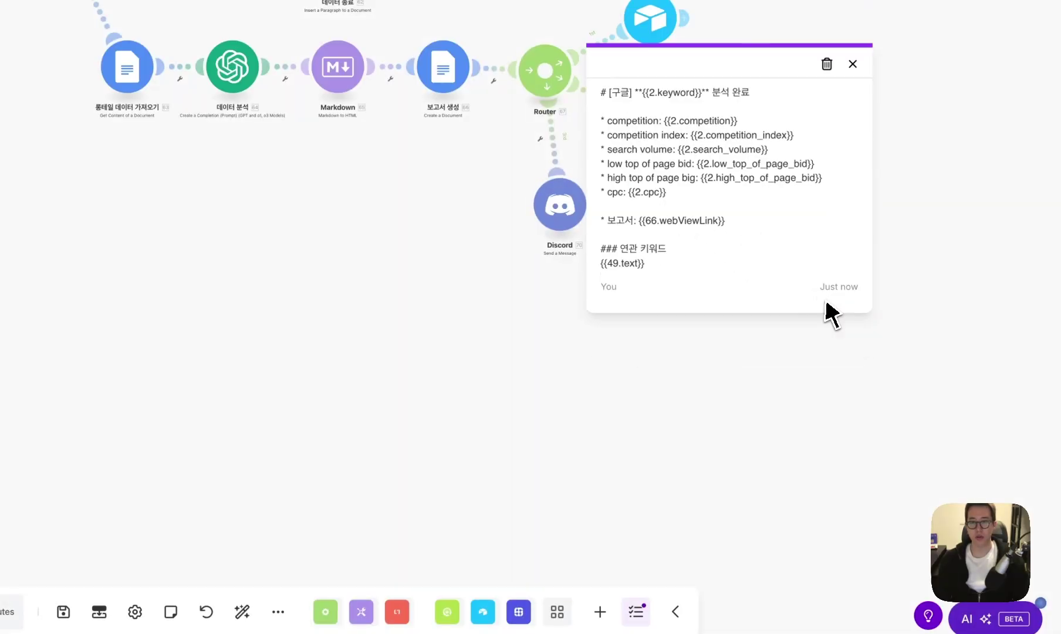
left_click(682, 355)
- Review the DataForSEO module settings, then view Airtable's Seed Keywords table
scroll(531, 568, "down", 5)
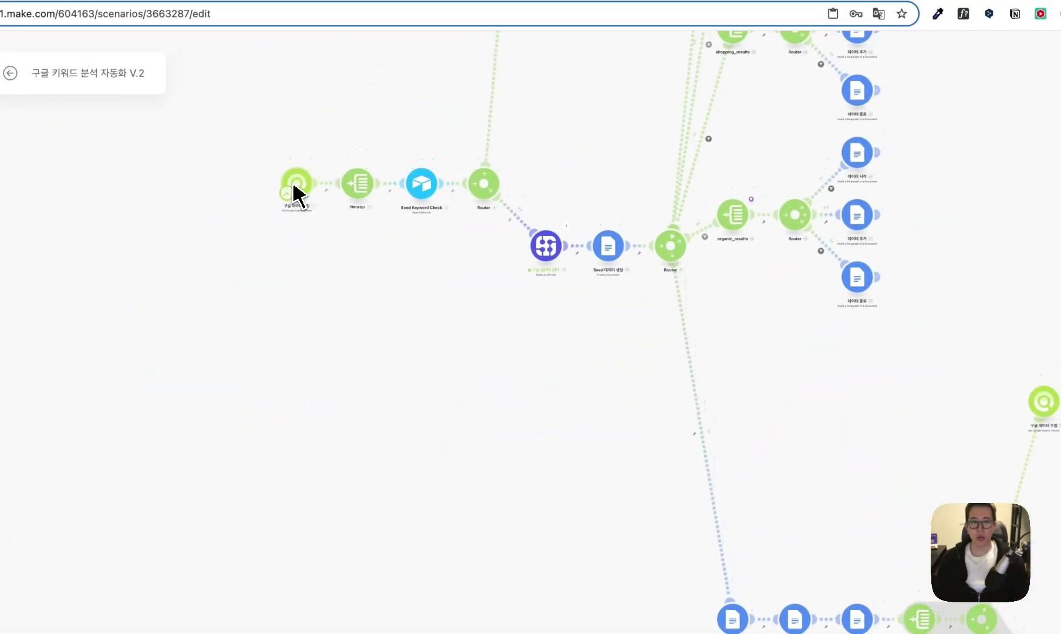
left_click(322, 122)
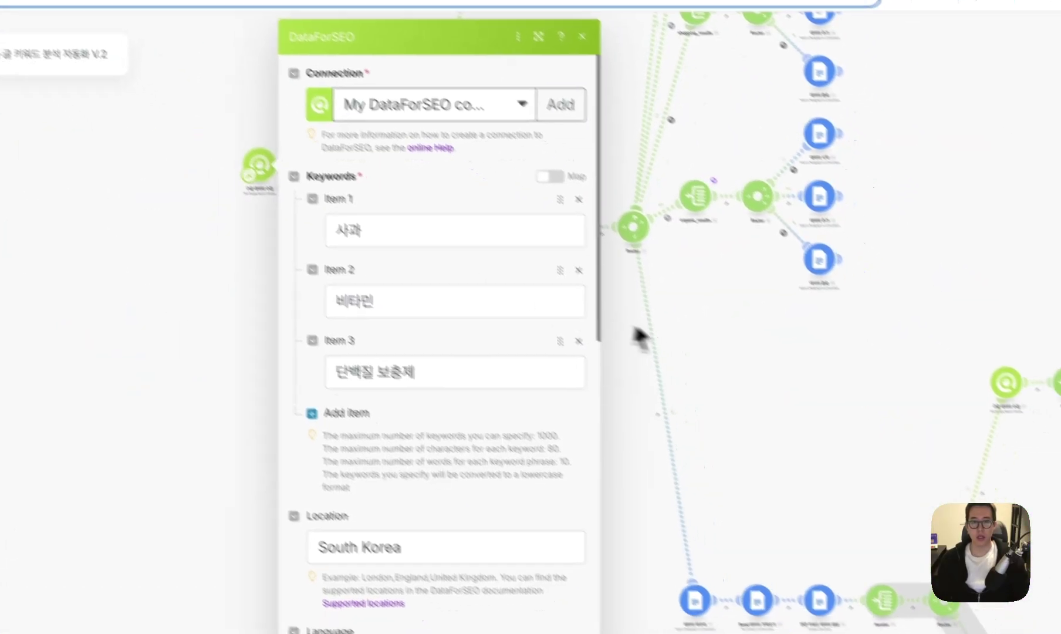
left_click(639, 375)
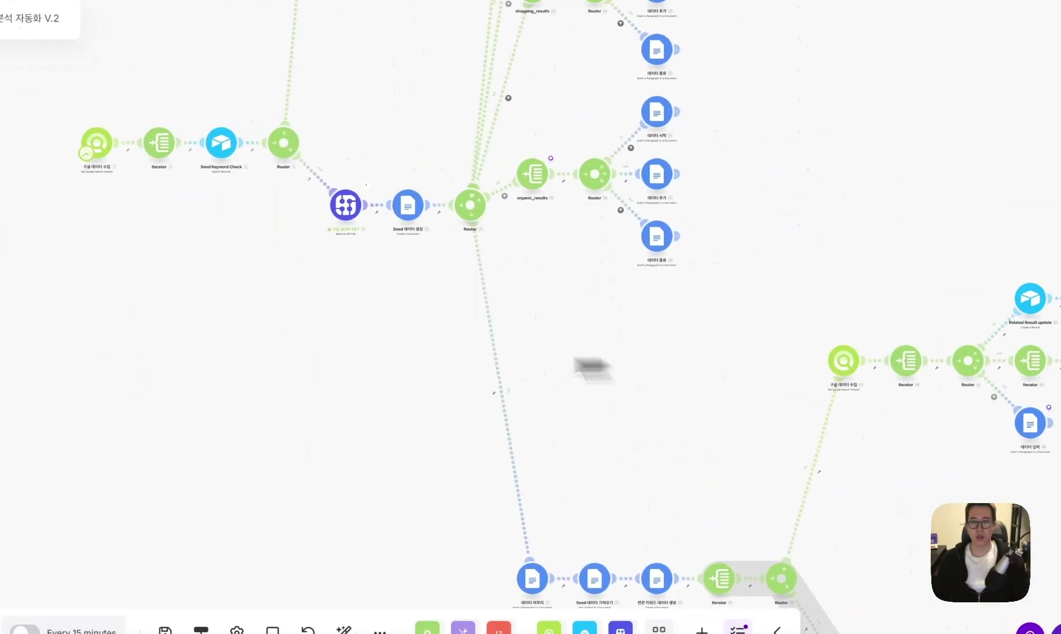
left_click(259, 165)
scroll(337, 322, "down", 2)
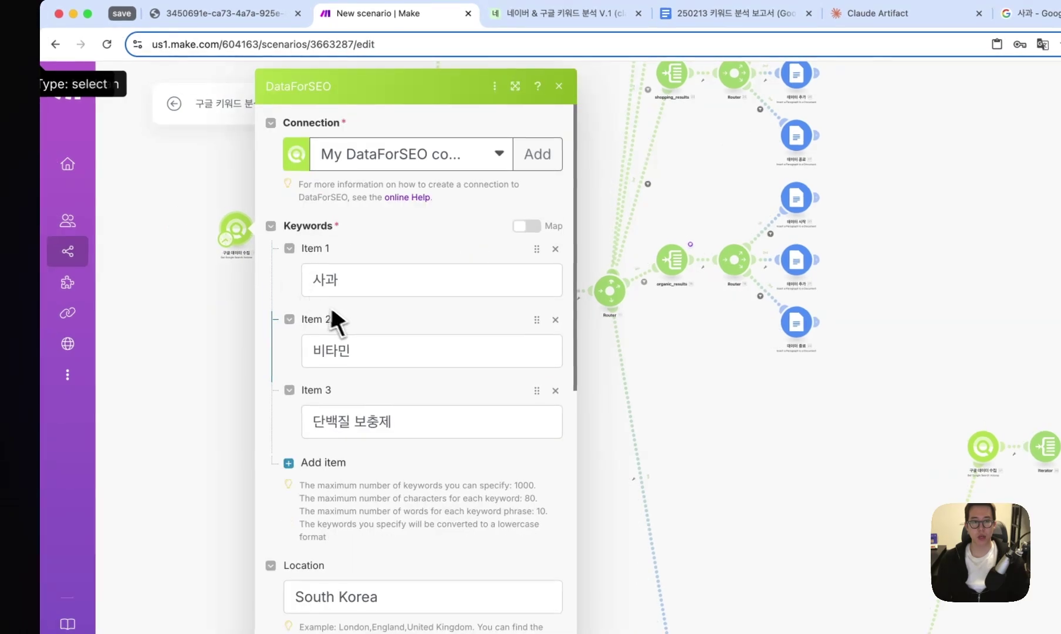
left_click(549, 15)
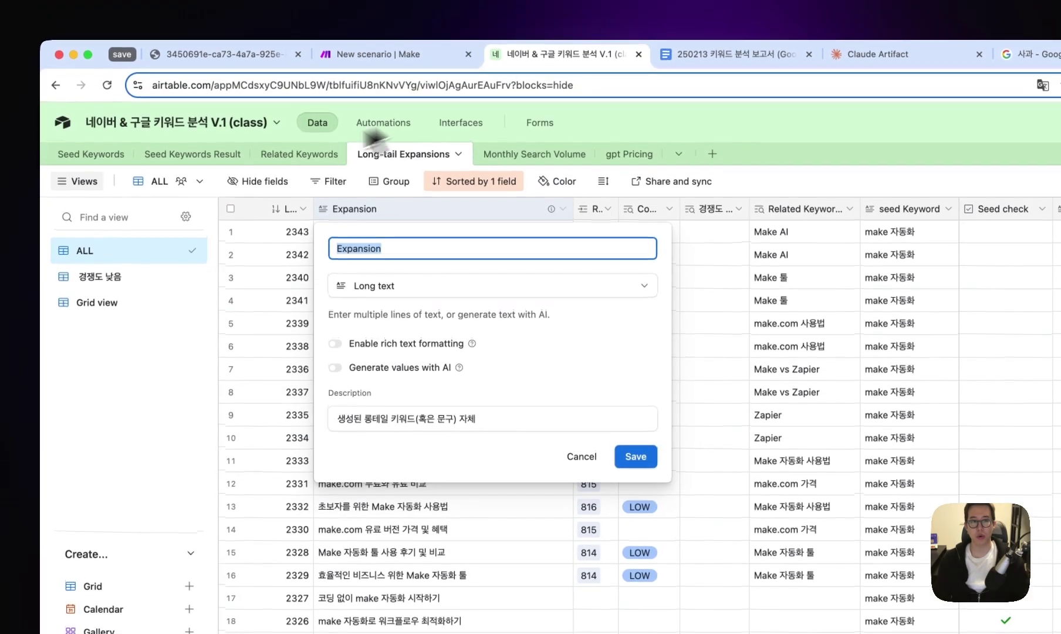
left_click(86, 157)
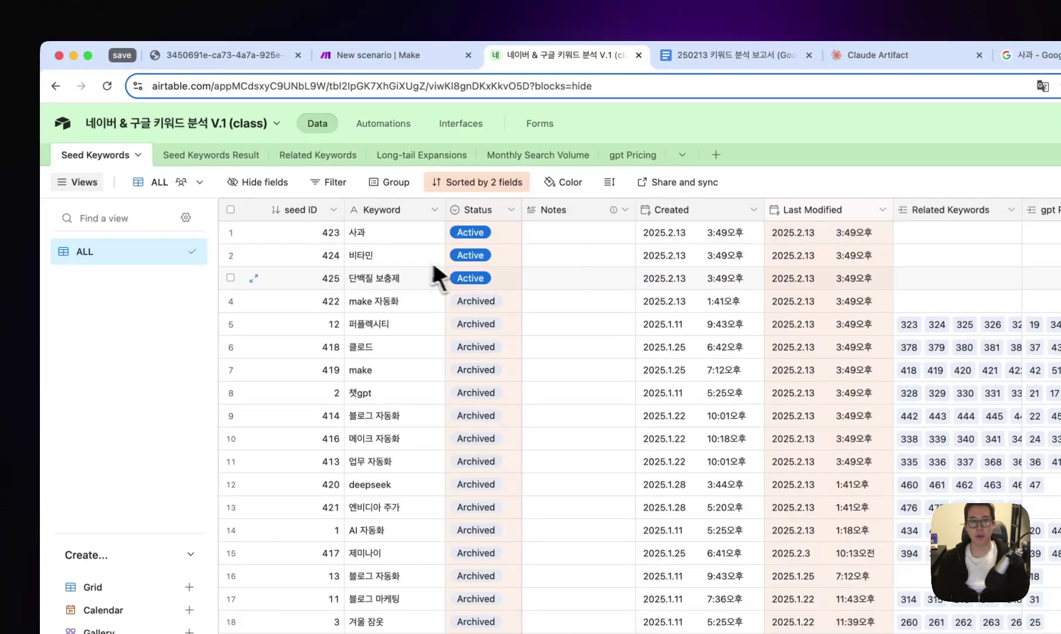
- Run the scenario once and check the Gmail module's failing Google connection
left_click(428, 55)
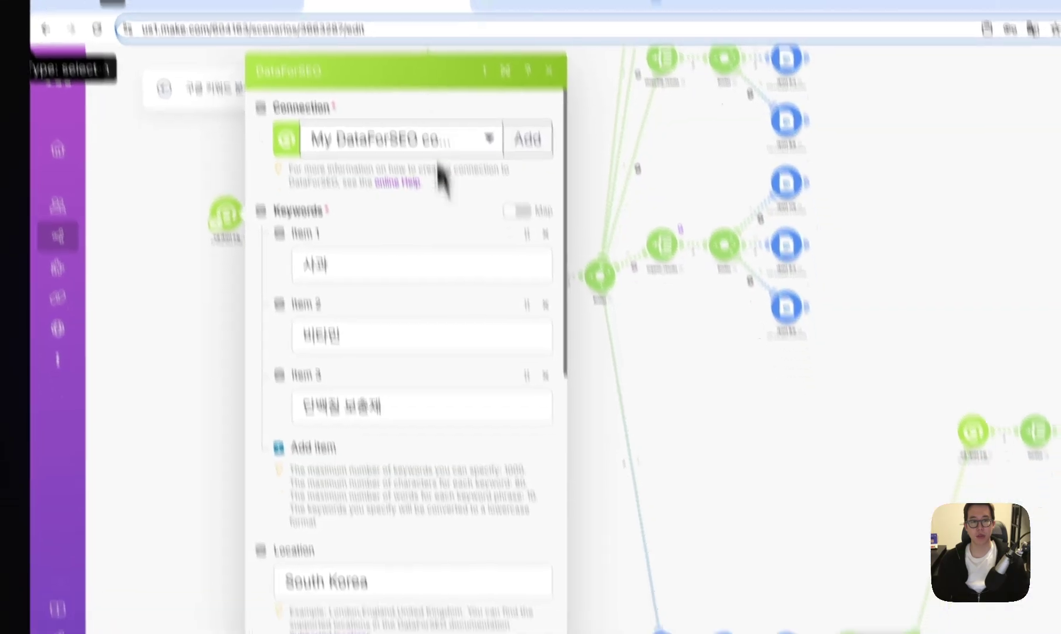
left_click(560, 485)
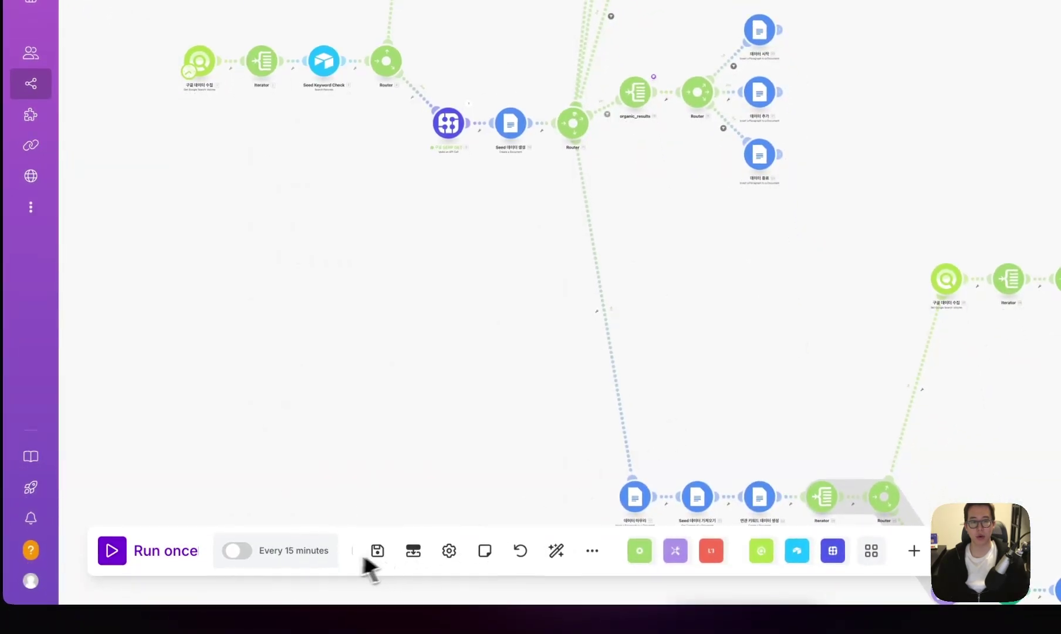
left_click(176, 552)
left_click(377, 550)
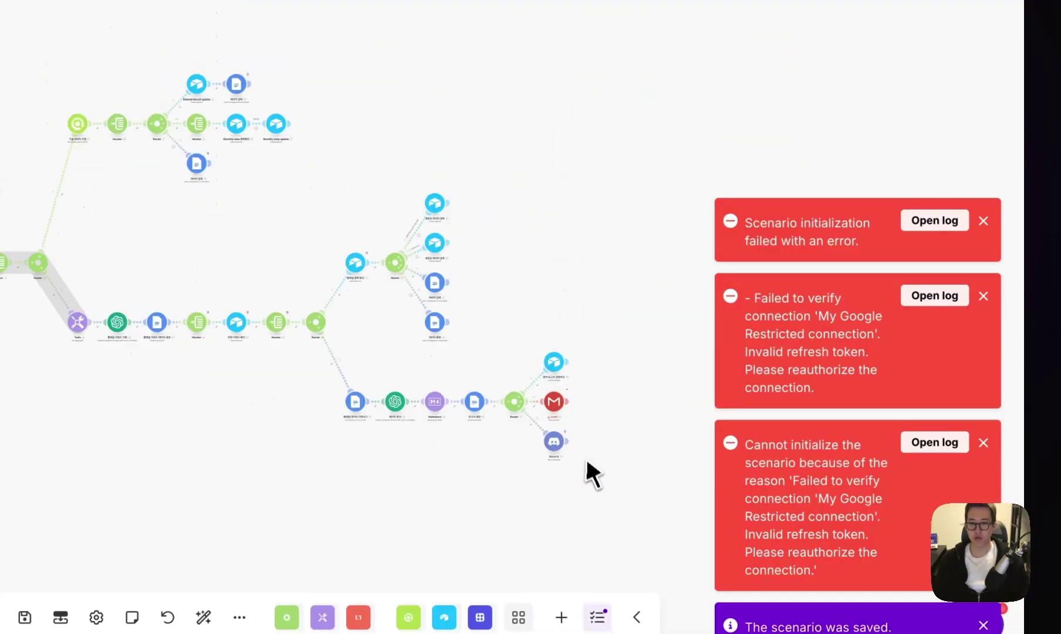
scroll(587, 462, "up", 2)
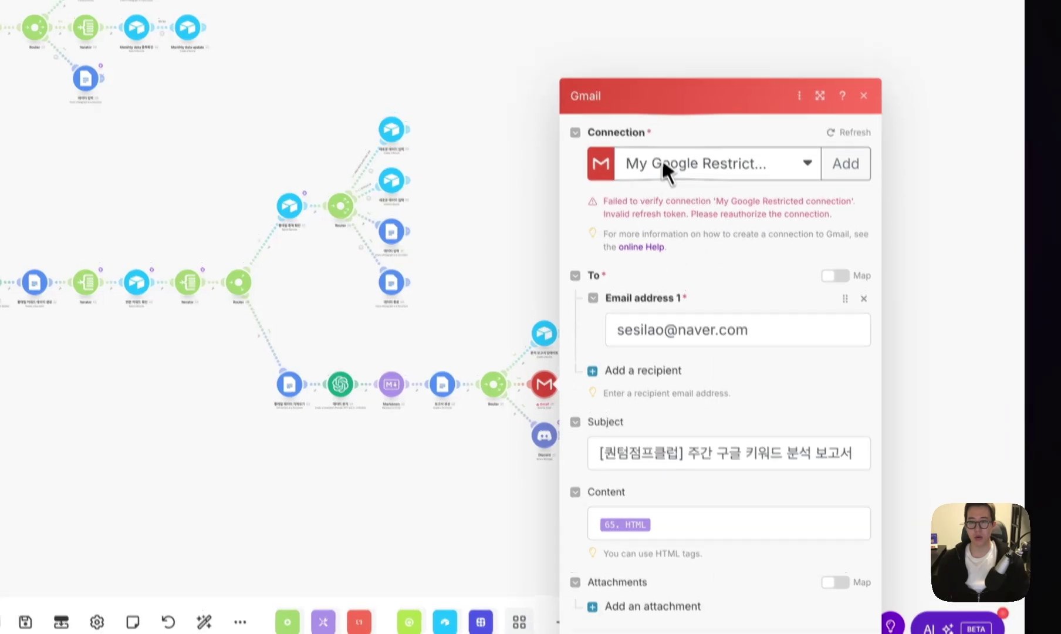
left_click(675, 168)
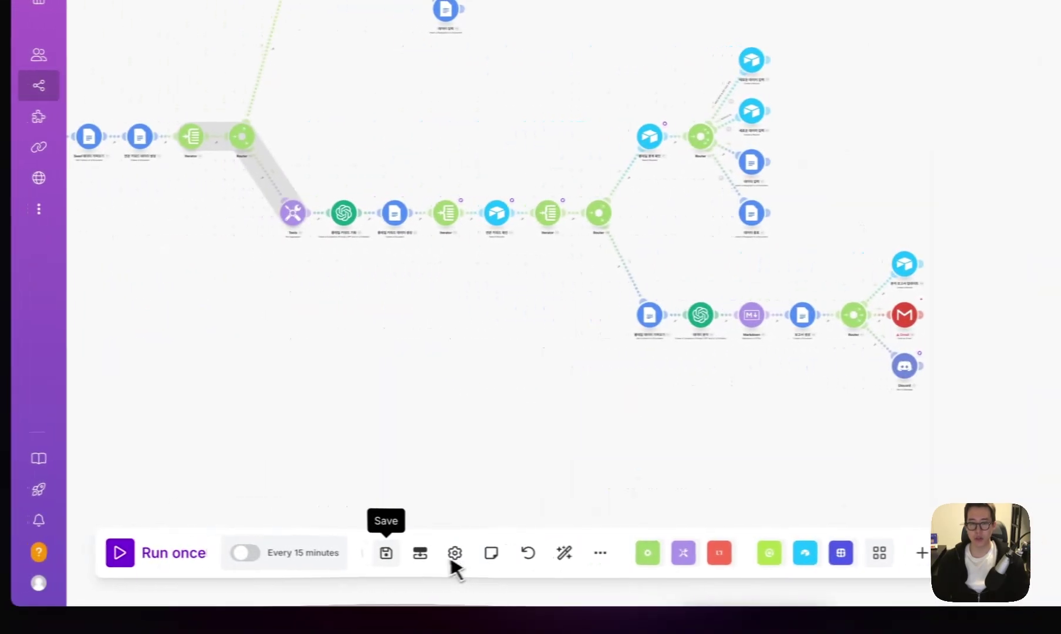
- Run the scenario once more and pan the canvas to the top router branch
left_click(195, 554)
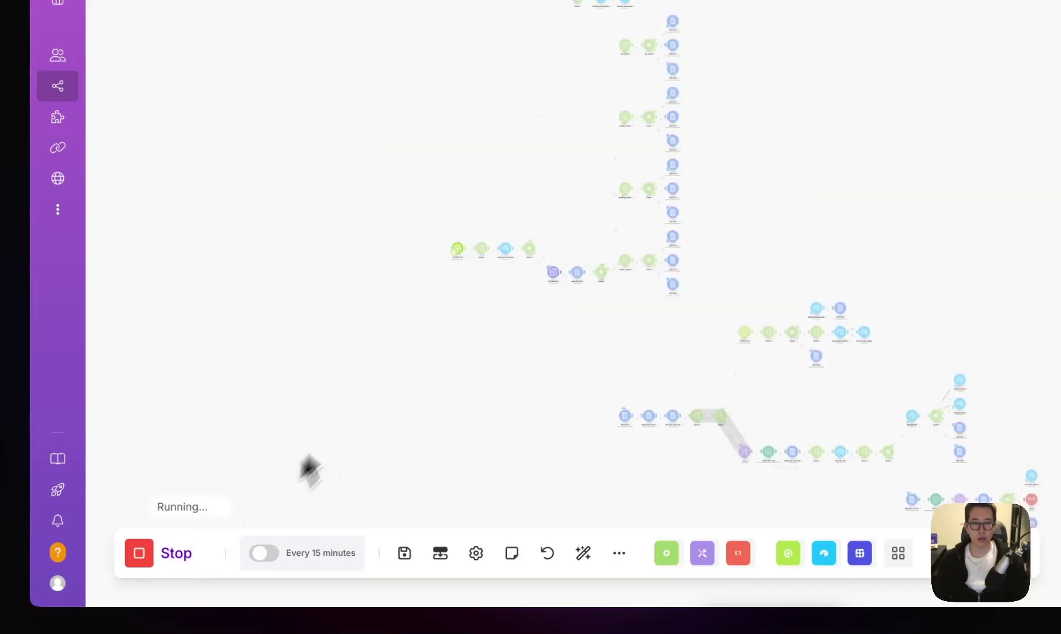
scroll(433, 293, "up", 10)
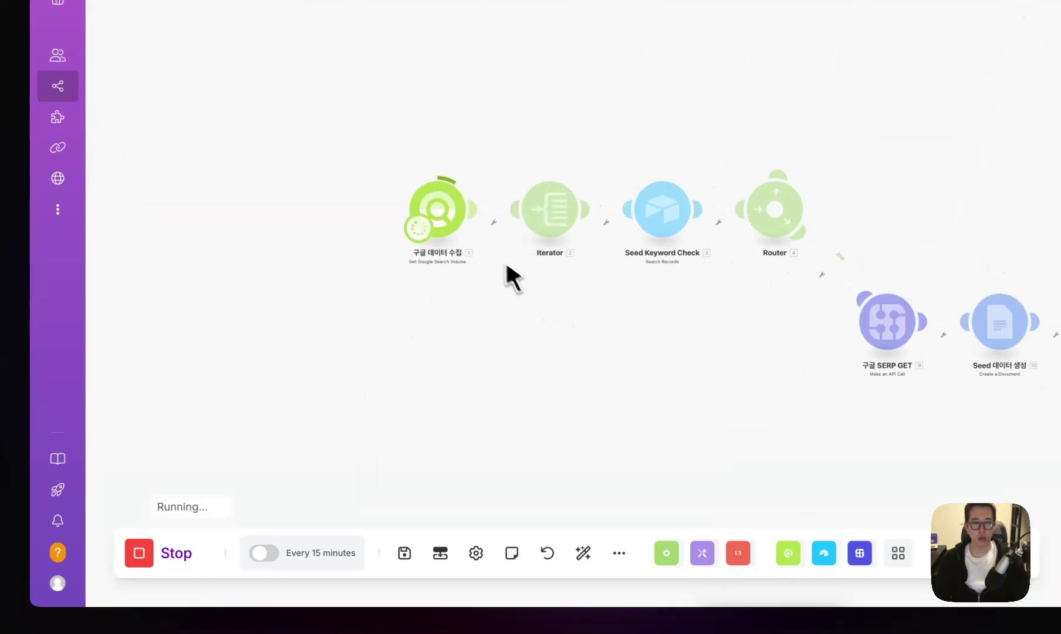
scroll(462, 236, "down", 5)
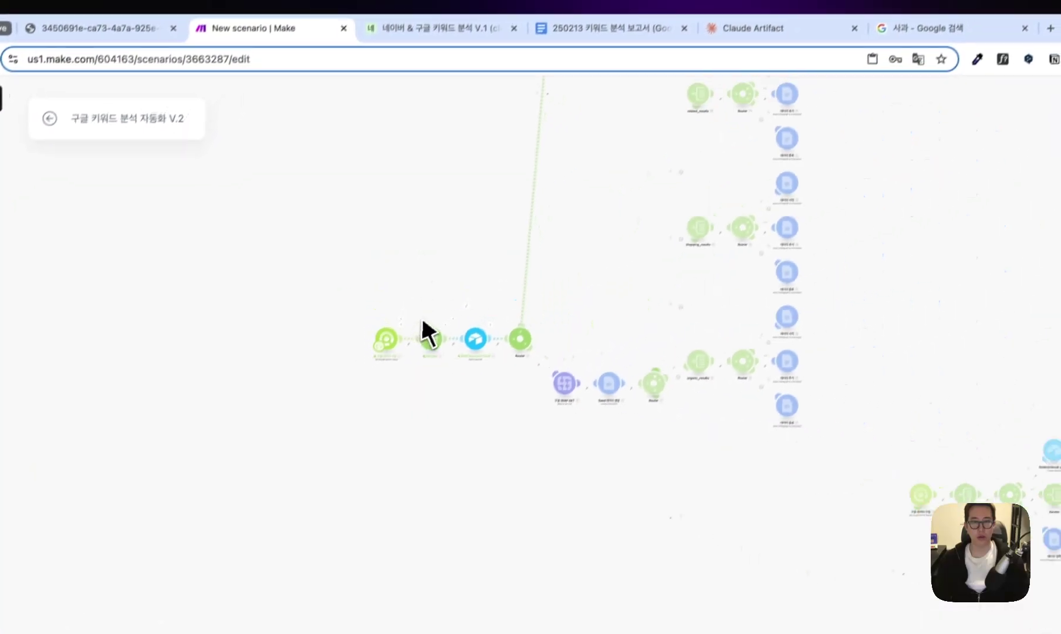
scroll(421, 320, "down", 1)
left_click_drag(575, 256, 511, 575)
scroll(510, 575, "up", 3)
left_click_drag(530, 214, 499, 414)
- Zoom into the Monthly data modules, then view Airtable's Monthly Search Volume table
scroll(499, 414, "up", 4)
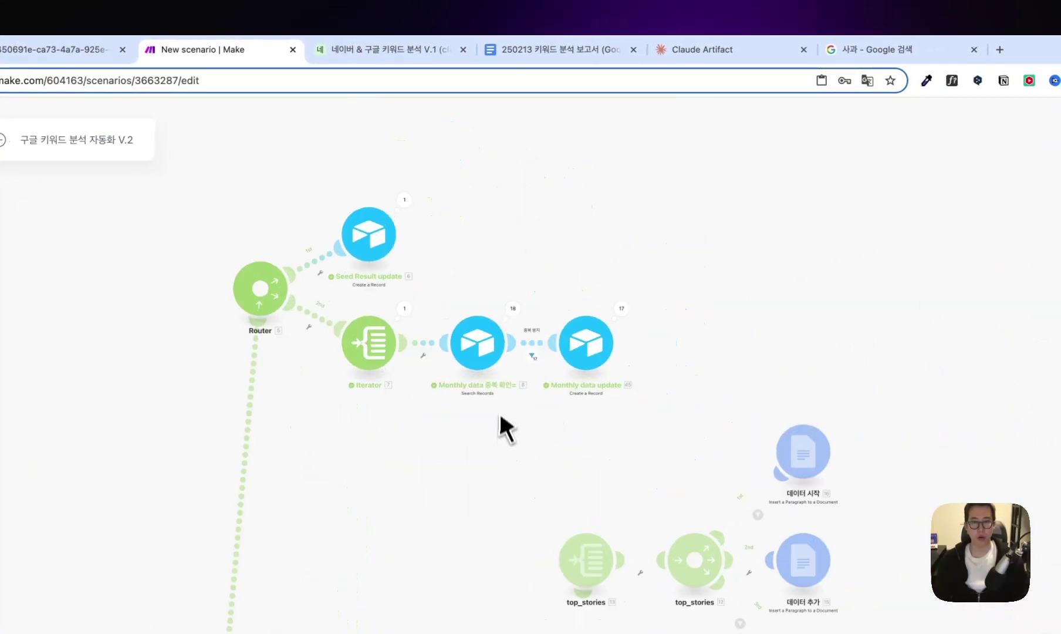
scroll(499, 352, "up", 4)
left_click_drag(531, 272, 540, 372)
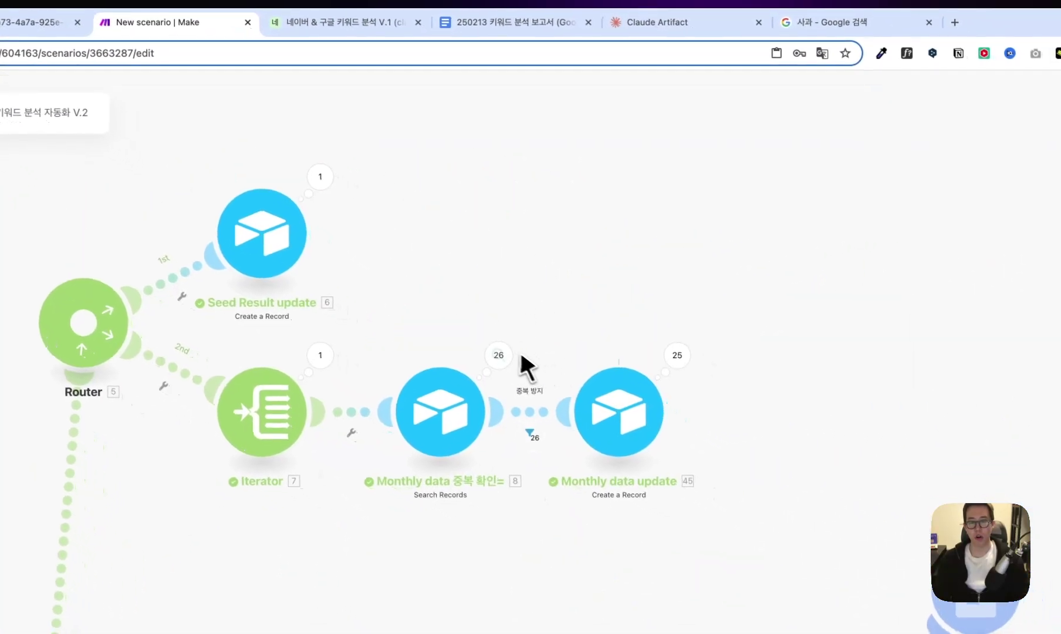
scroll(520, 302, "up", 2)
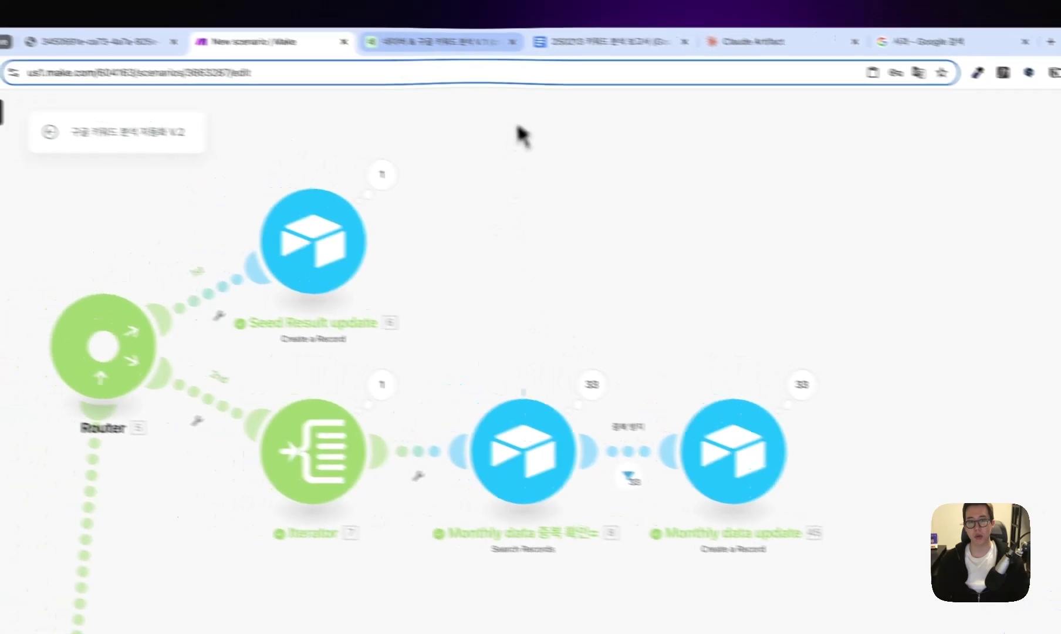
left_click(363, 22)
left_click(482, 154)
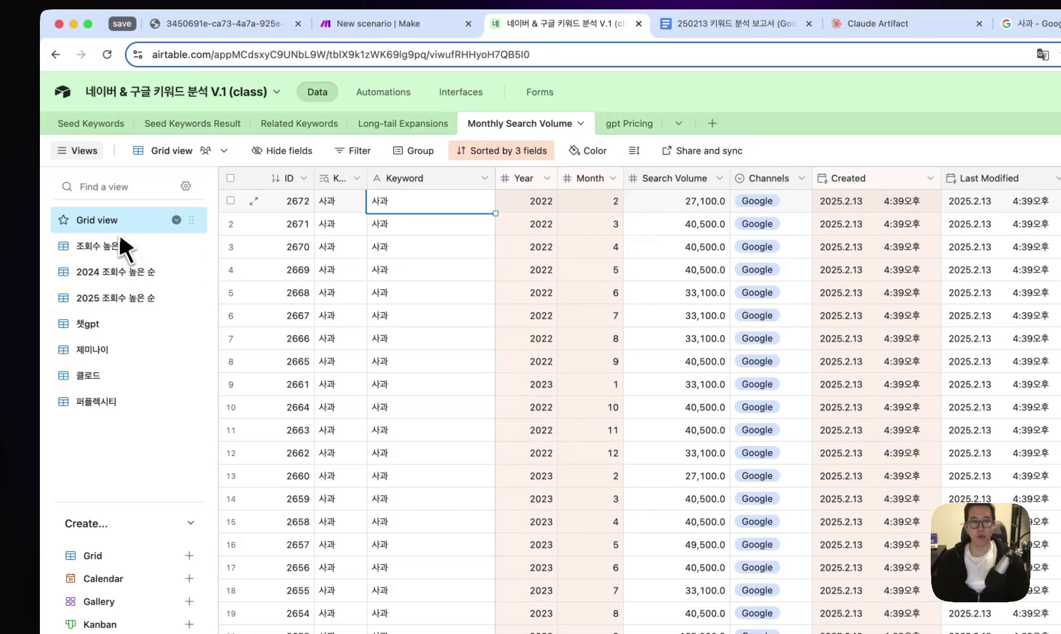
- Duplicate the Grid view and rename the copy '사과 View'
right_click(124, 222)
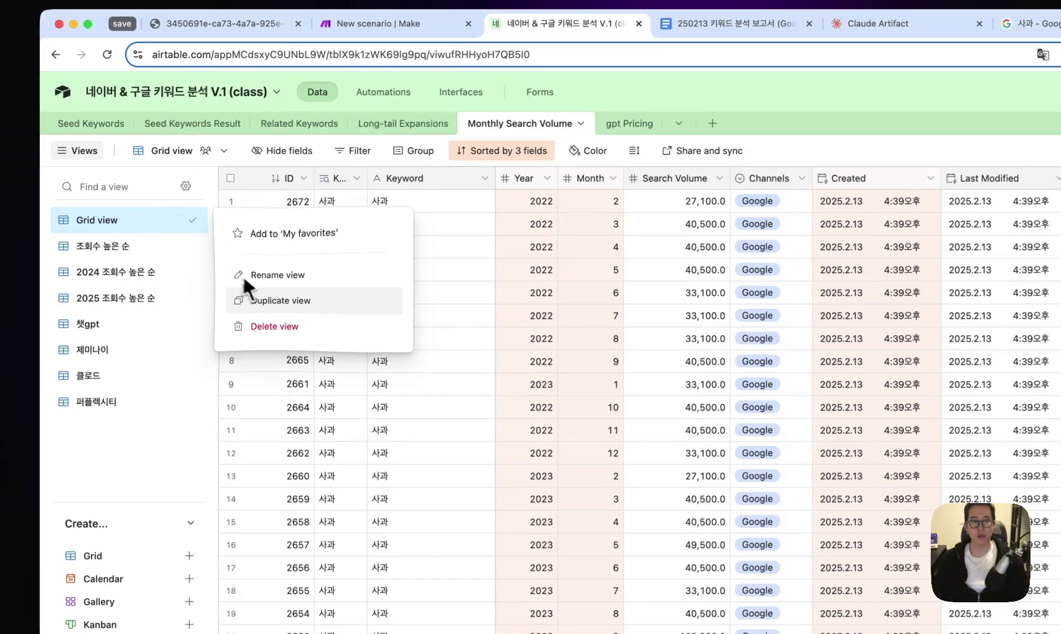
left_click(268, 297)
double_click(144, 249)
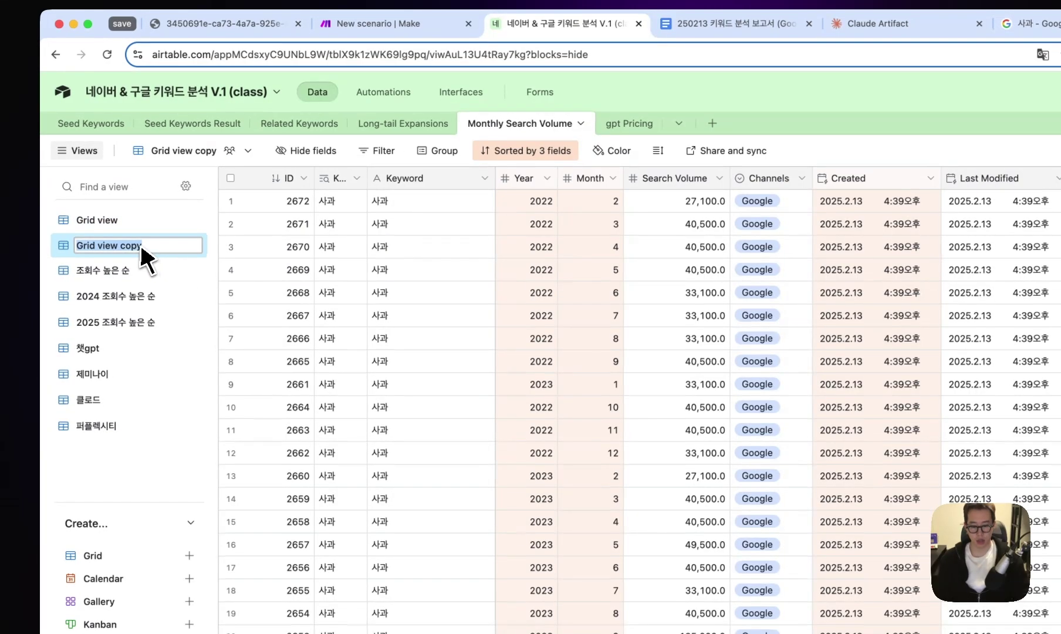
type("사과 ㅍ얘")
key("BackSpace")
key("BackSpace")
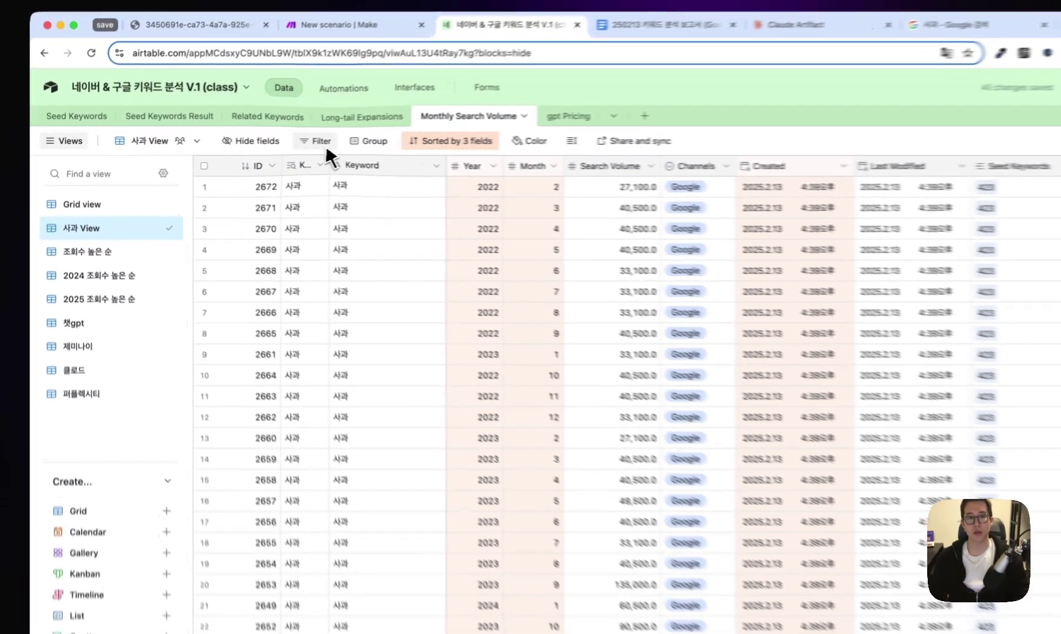
- Add a filter condition: Keyword contains 사과
left_click(263, 143)
left_click(286, 189)
left_click(432, 202)
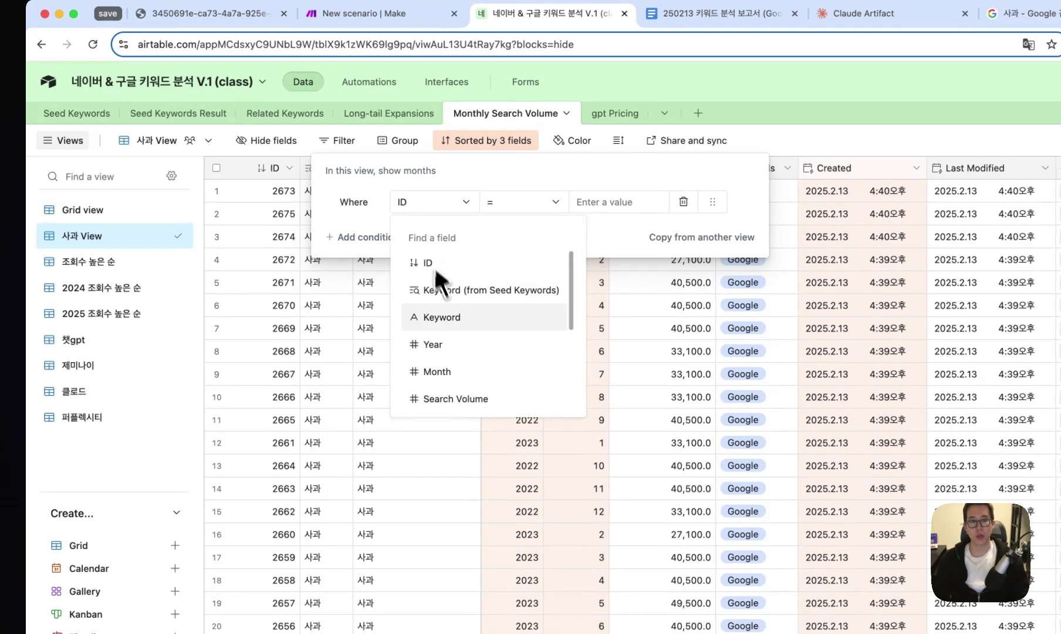
left_click(437, 314)
left_click(632, 204)
type("tk")
key("BackSpace")
key("BackSpace")
type("사과")
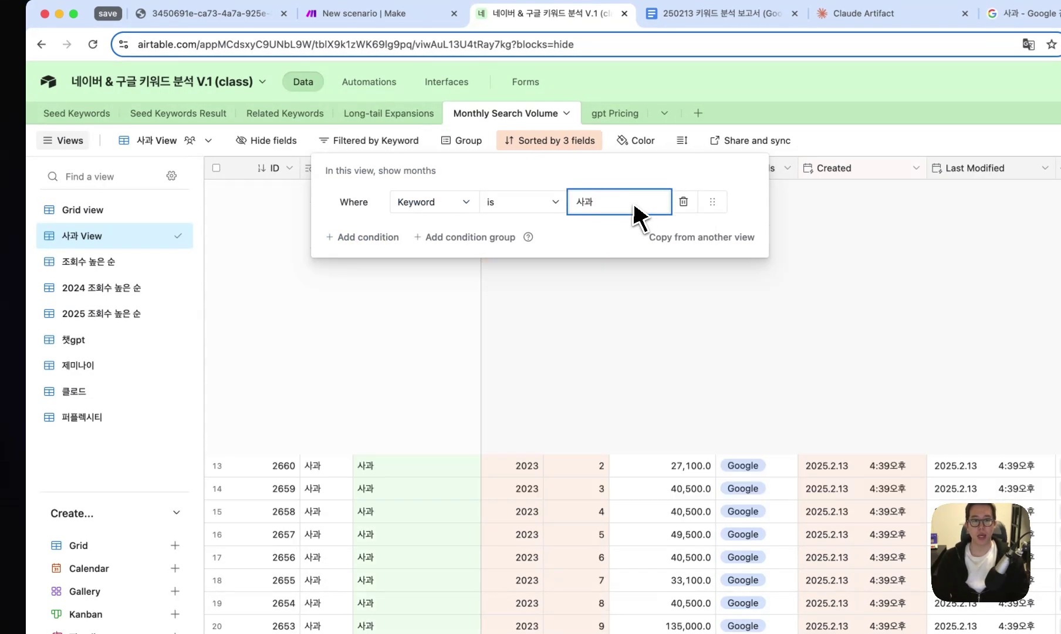
left_click(545, 203)
left_click(549, 263)
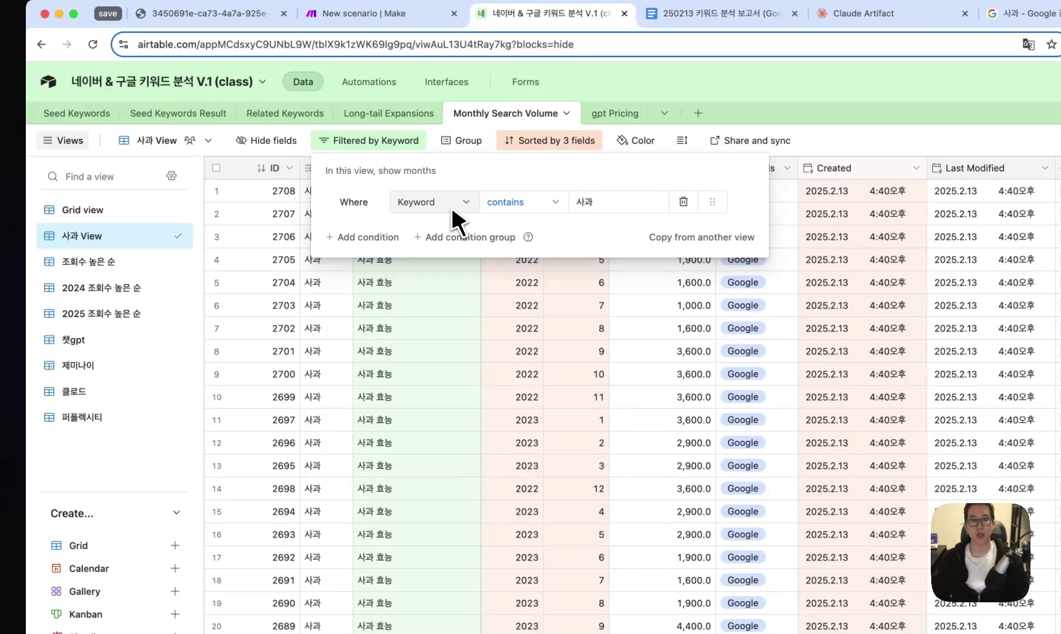
- Add an 'or' condition: Keyword (from Seed Keywords) contains 사괘
left_click(364, 236)
left_click(369, 237)
left_click(343, 290)
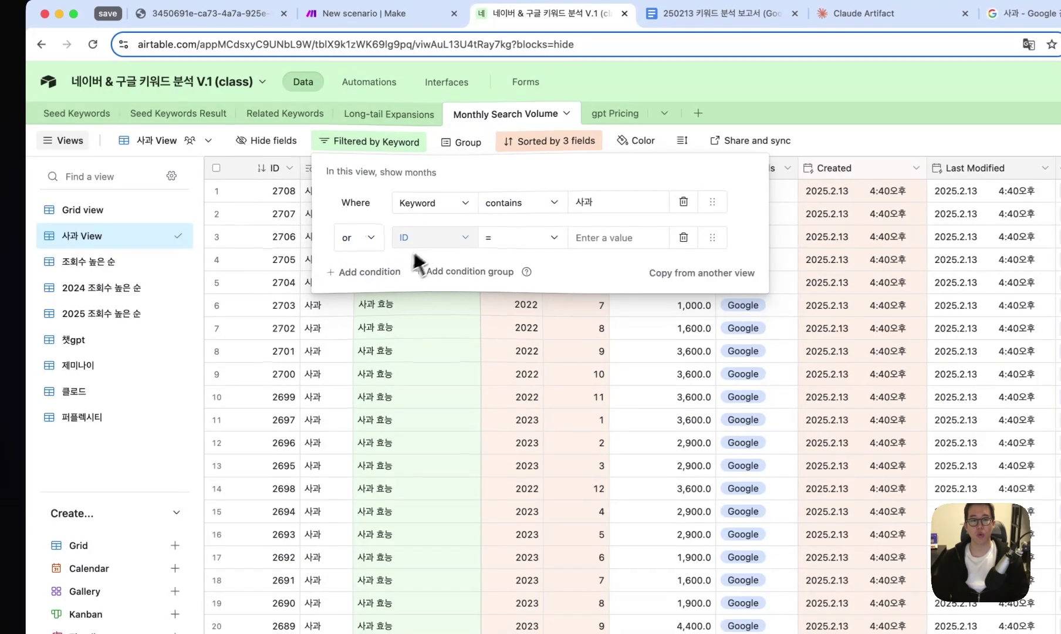
left_click(432, 238)
left_click(476, 324)
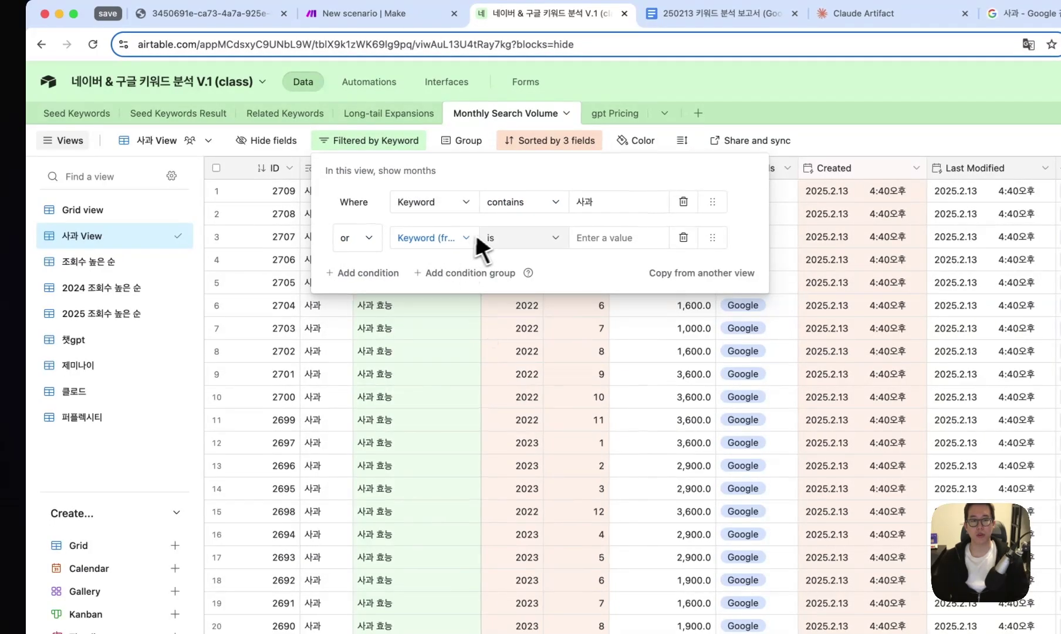
left_click(477, 238)
left_click(505, 298)
left_click(615, 237)
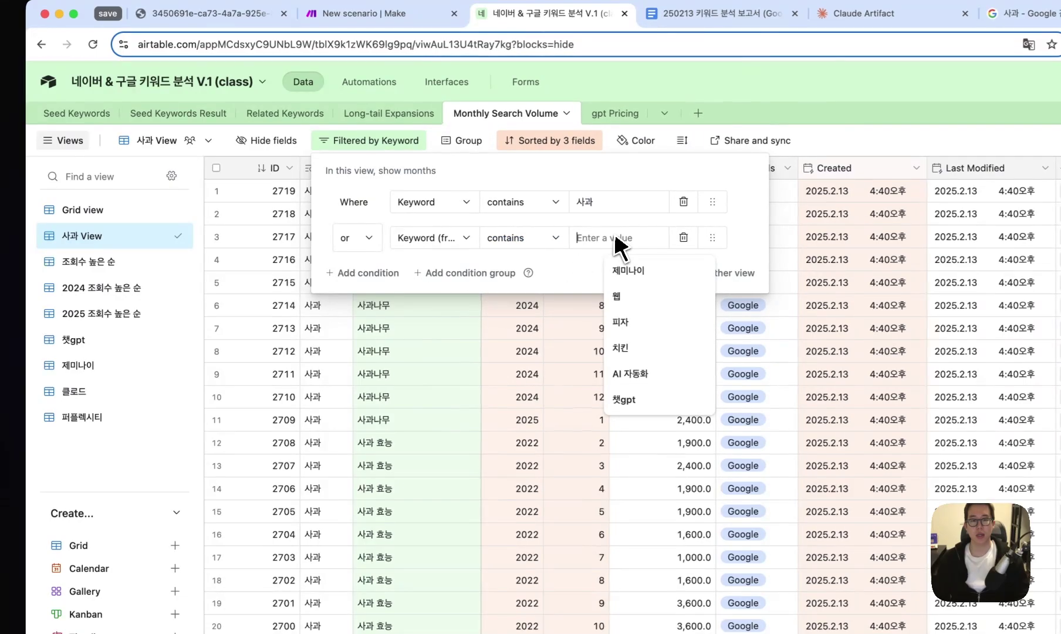
type("사괘")
left_click(631, 353)
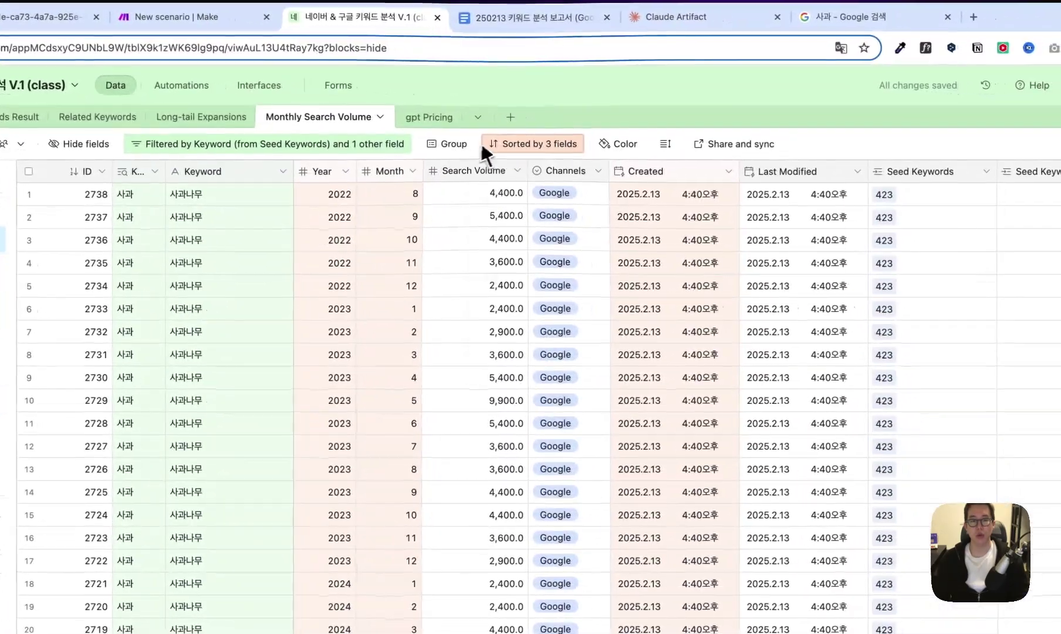
- Remove the Created, Year and Month sorts and sort by Search Volume 9→1
left_click(691, 163)
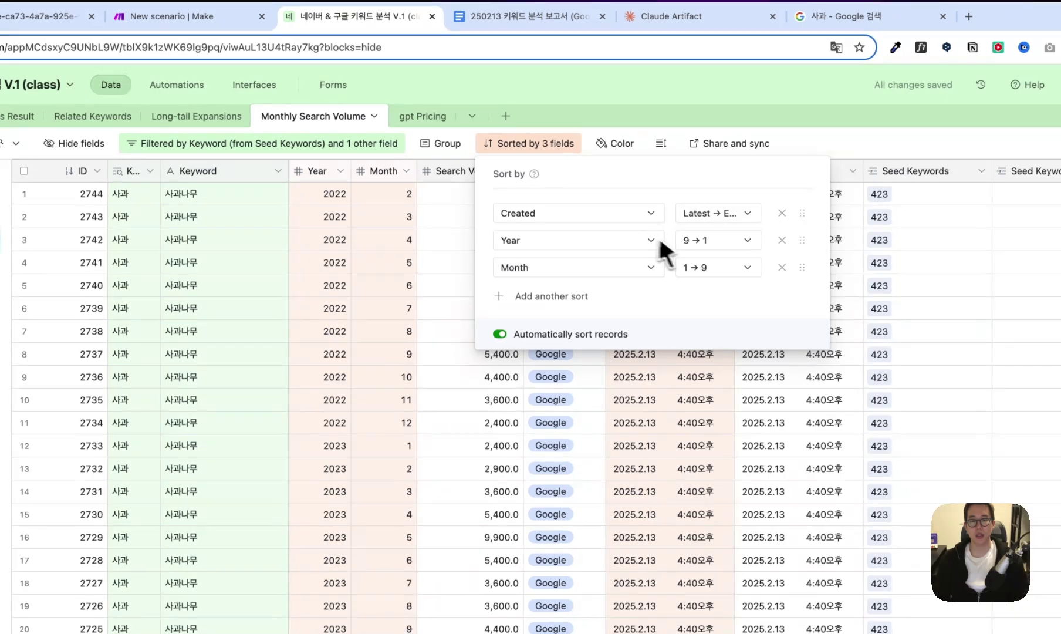
left_click(781, 213)
left_click(782, 213)
left_click(781, 213)
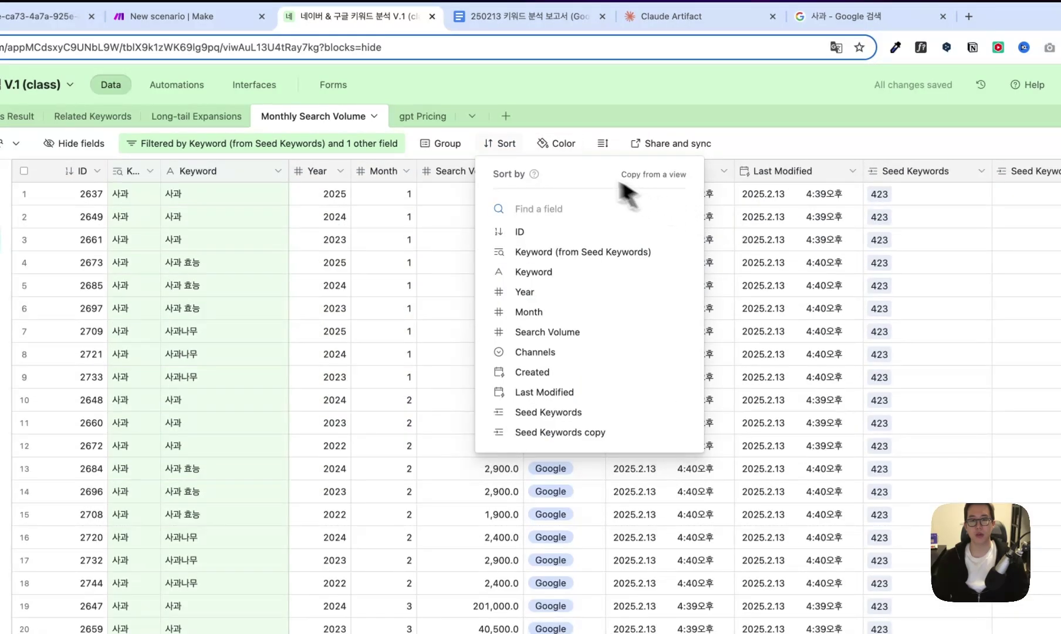
left_click(506, 147)
left_click(504, 147)
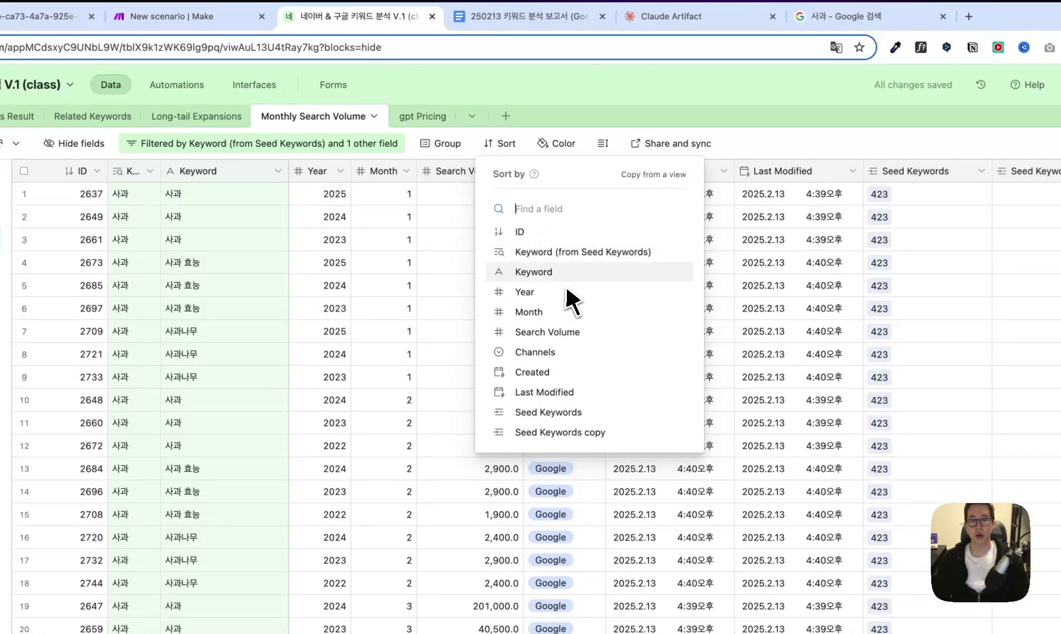
left_click(564, 332)
left_click(700, 215)
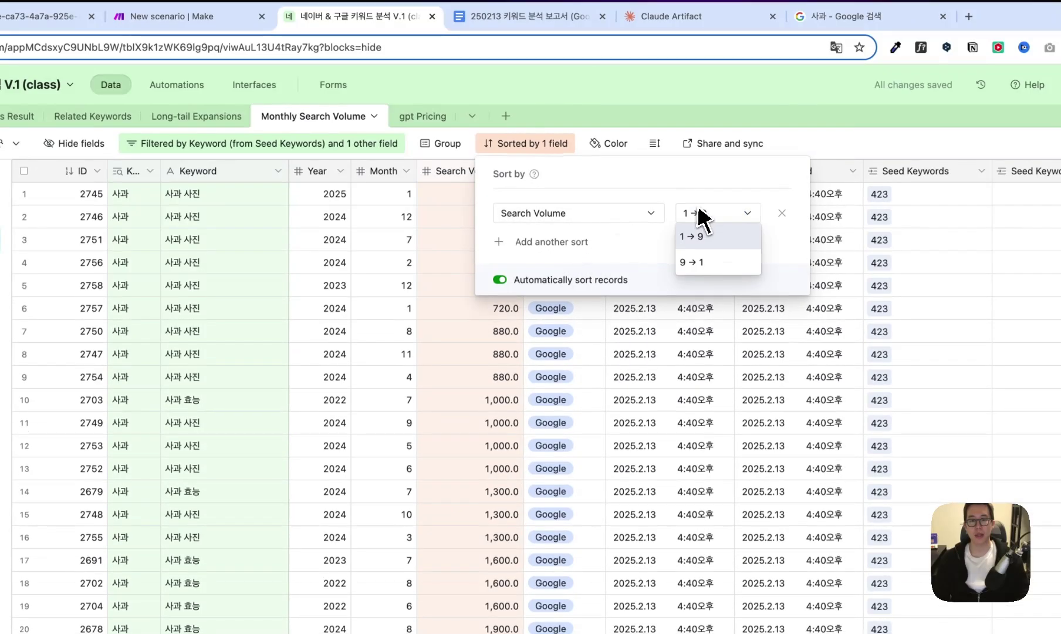
left_click(703, 262)
left_click(695, 352)
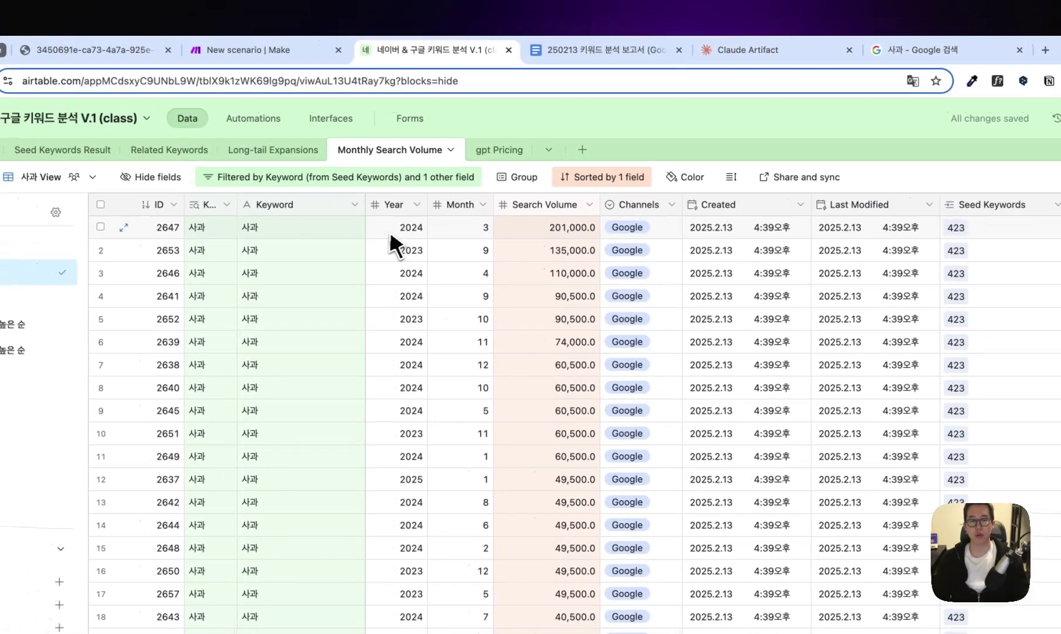
- Check the top record: March 2024 with 201,000 search volume
left_click(317, 196)
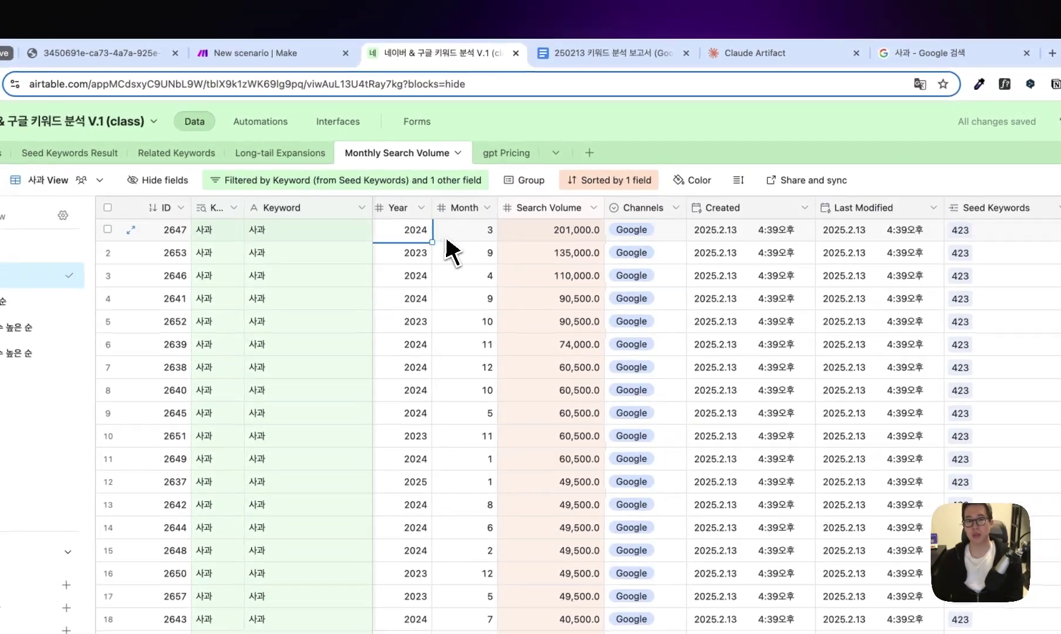
left_click(449, 236)
left_click(523, 235)
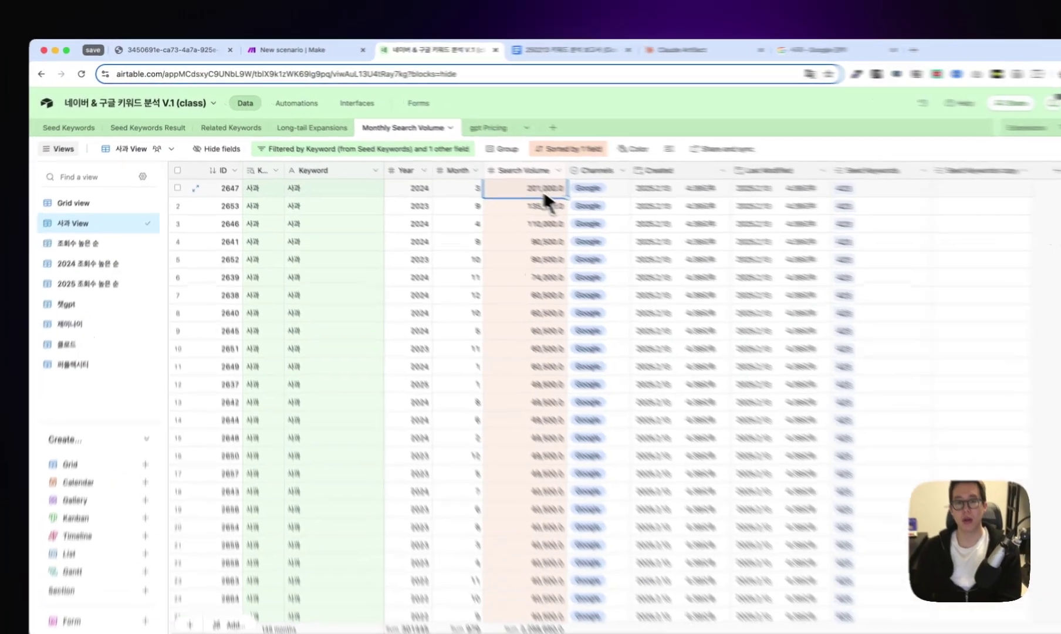
- Duplicate the 사과 View as the 비타민 view and change its first filter value to 비타민
left_click(512, 194)
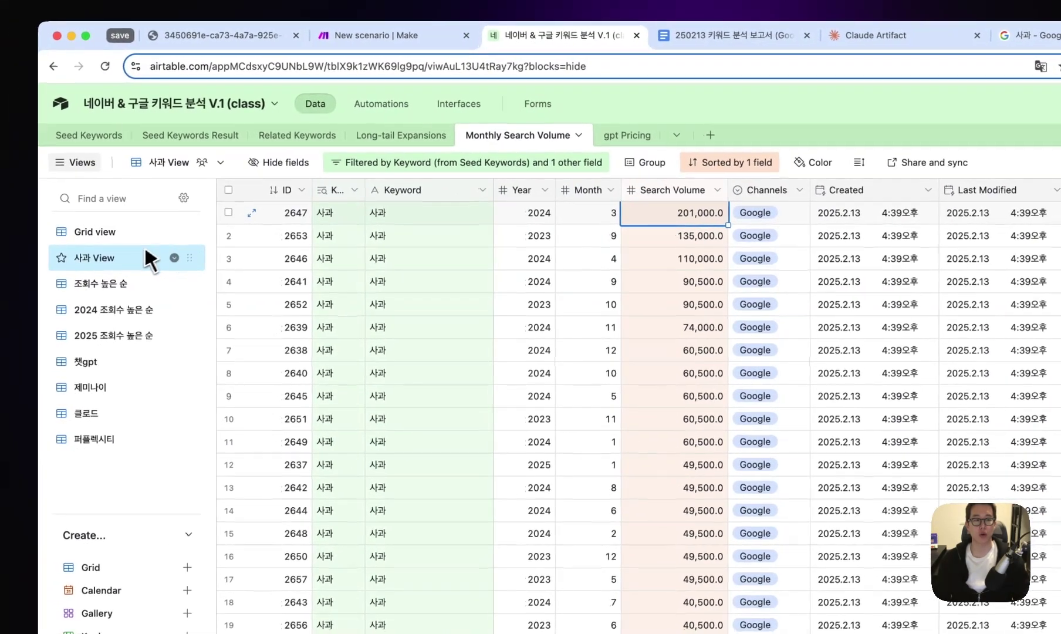
left_click(125, 268)
left_click(241, 326)
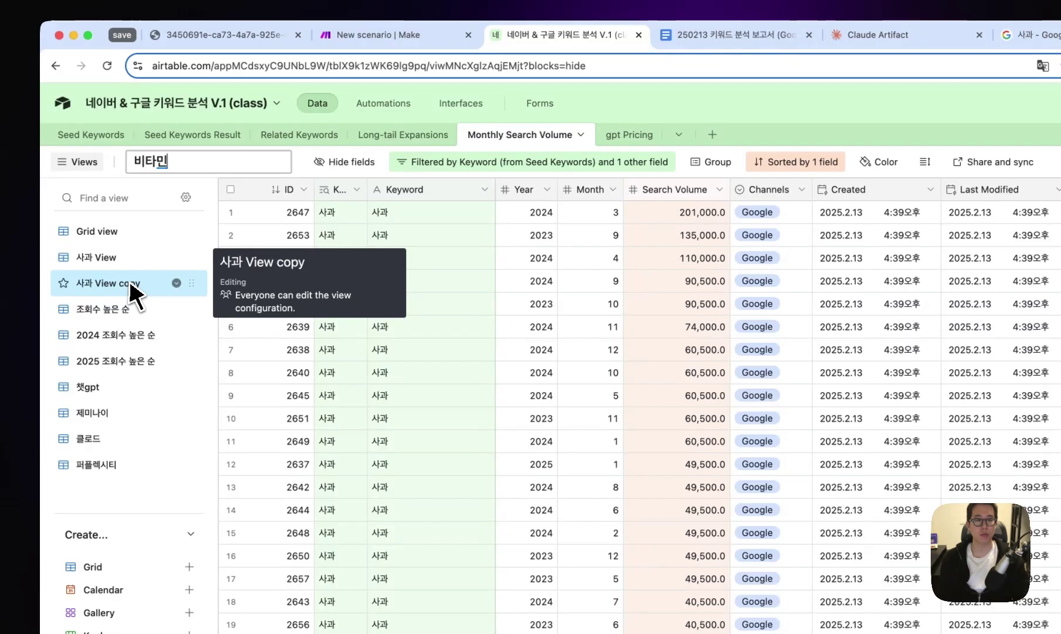
double_click(567, 232)
type("비탐")
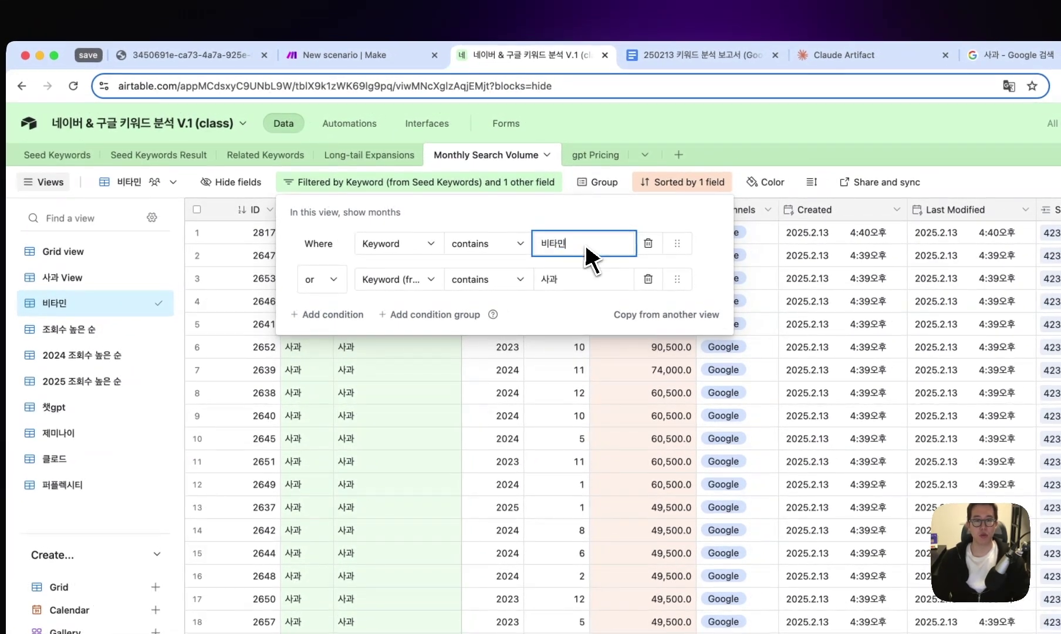
left_click(589, 399)
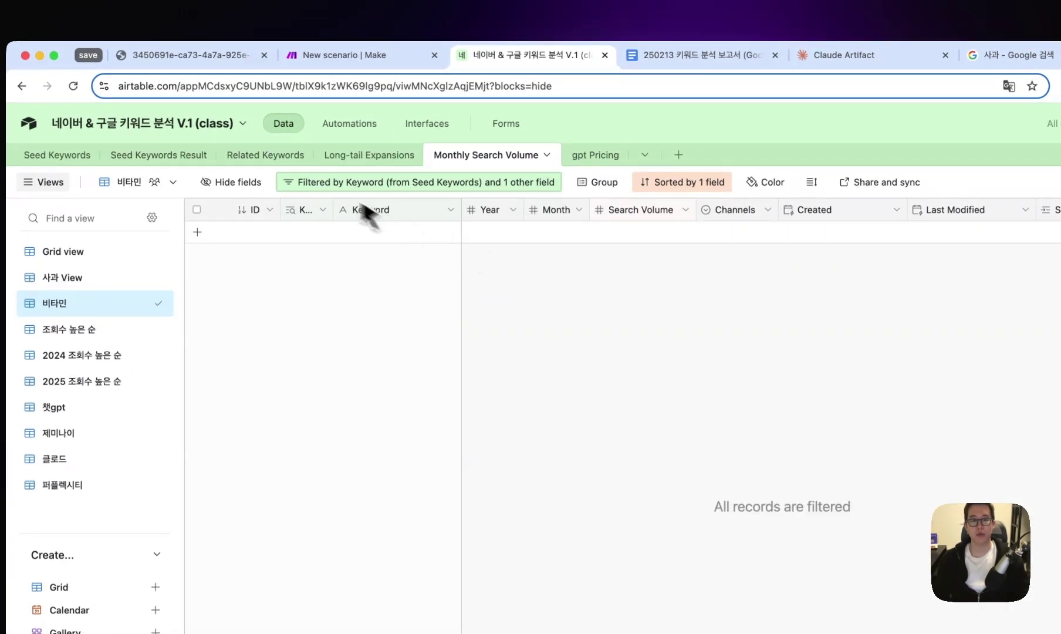
- Duplicate the 비타민 view and rename the copy '단백질 보충제'
left_click(375, 64)
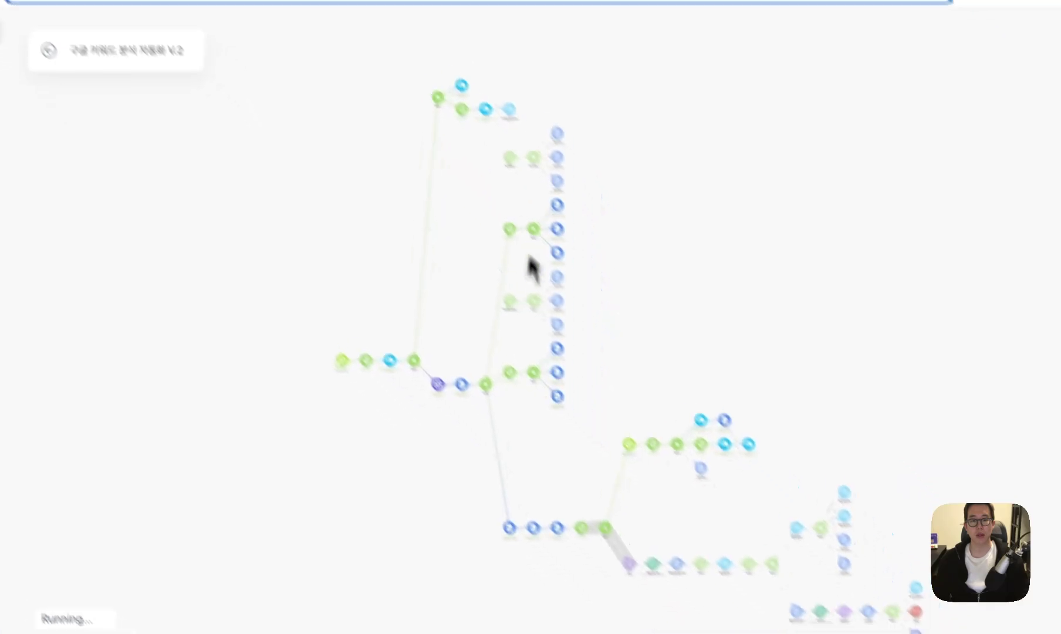
left_click(505, 55)
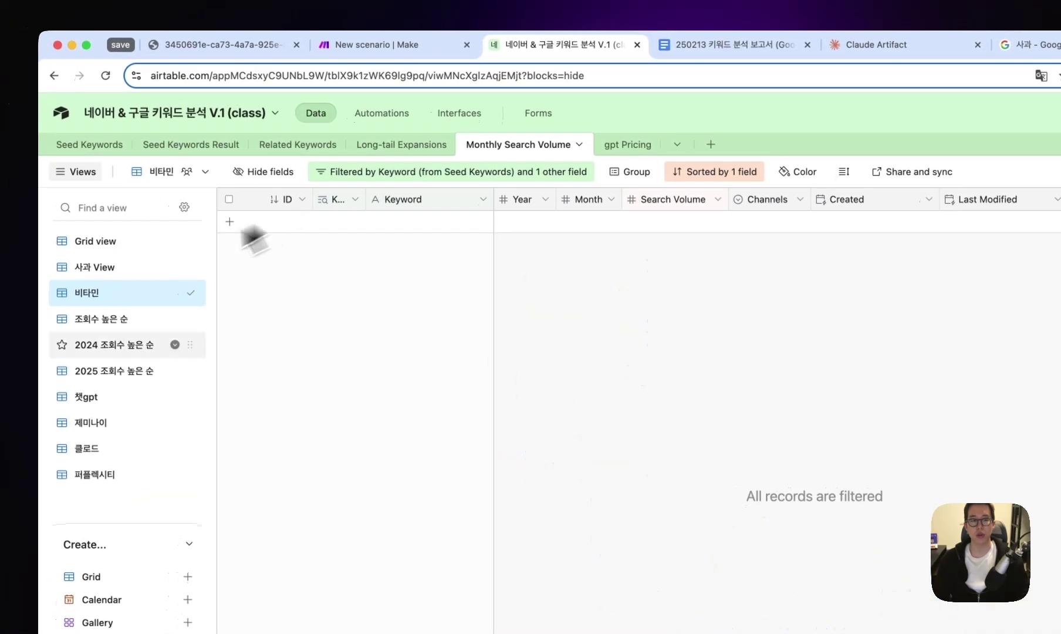
right_click(121, 293)
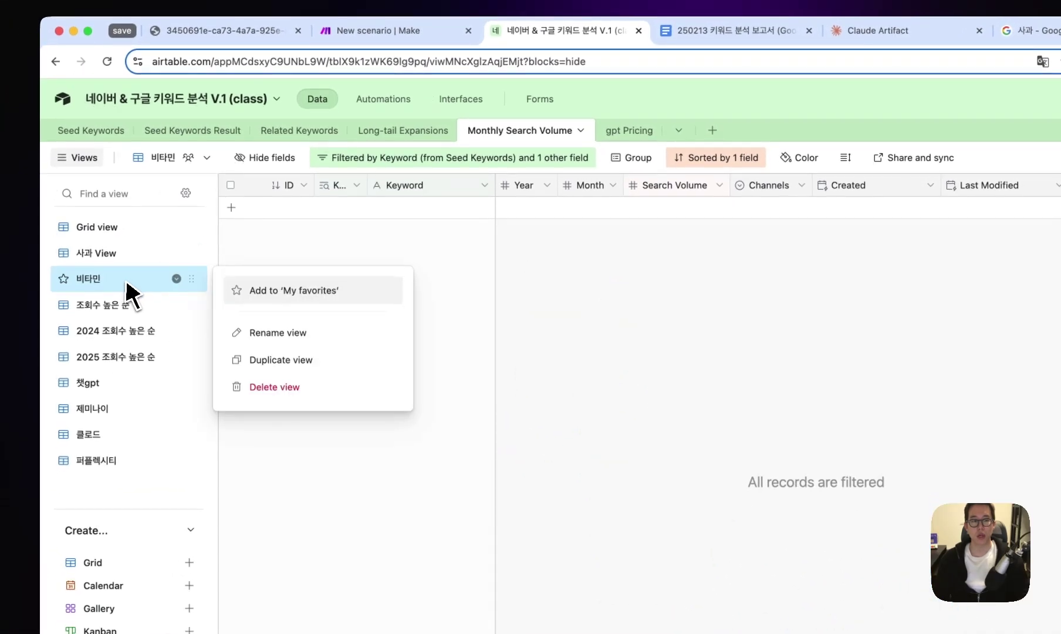
left_click(235, 369)
double_click(109, 305)
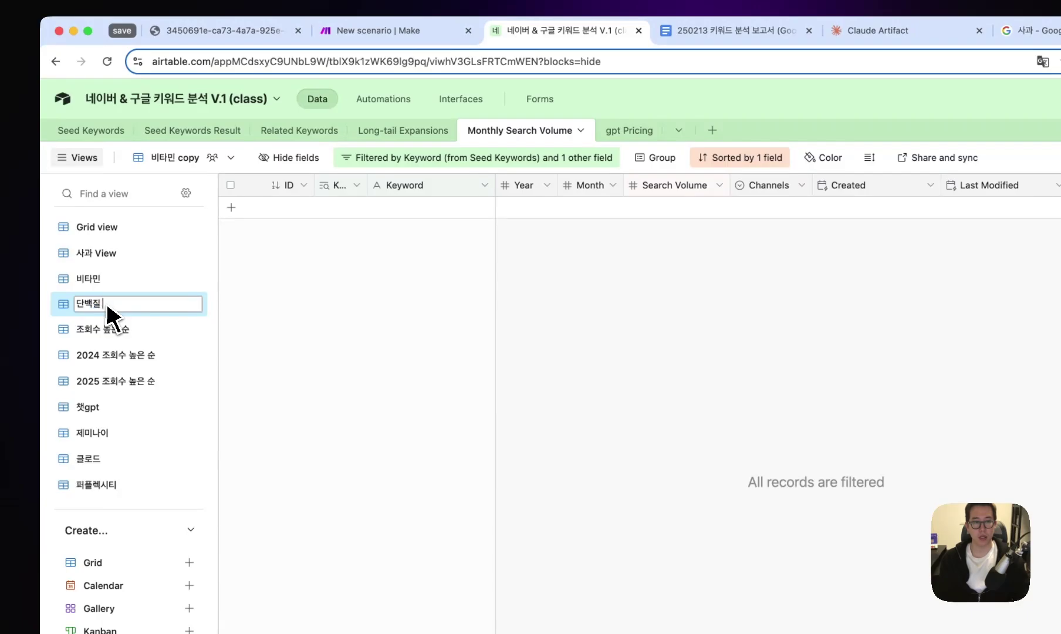
type("단백질 보충제")
key("Return")
- Paste 단백질 보충제 into both filter conditions of the new view
left_click(479, 162)
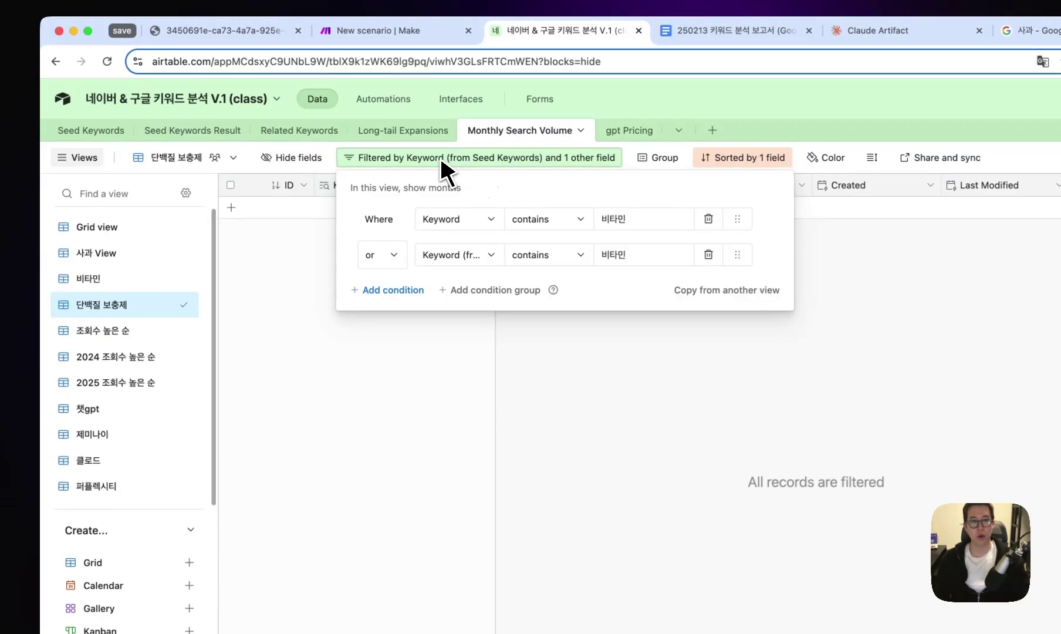
double_click(627, 218)
type("단백질 보충제")
double_click(652, 255)
type("단백질 보충제")
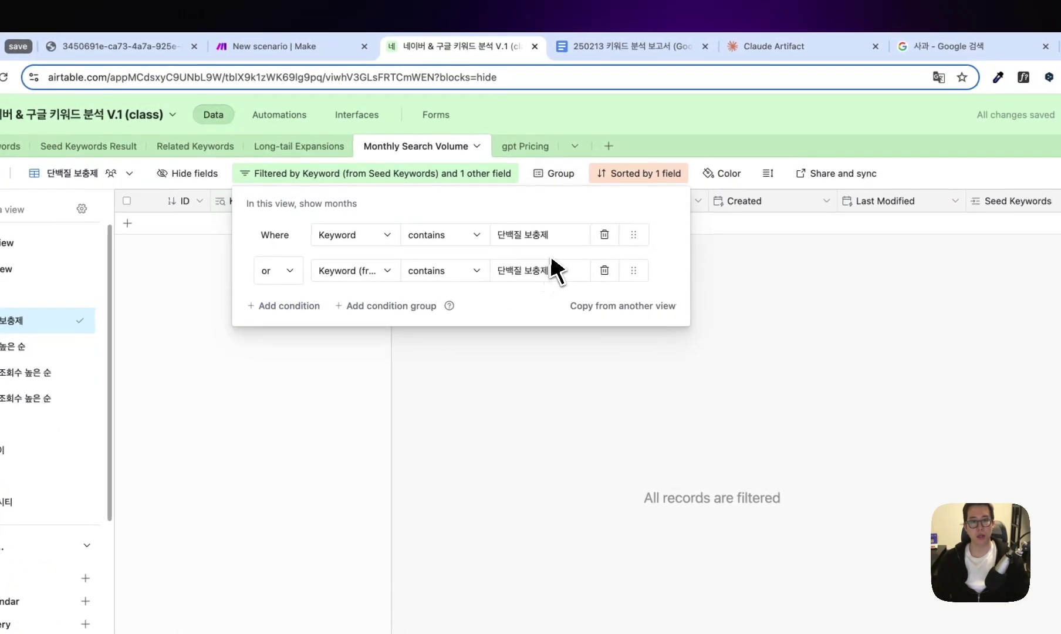
left_click_drag(550, 235, 492, 233)
- Confirm the 사과 View's new top 사과게임 record at 368,000 searches, then go back to Make
left_click(526, 367)
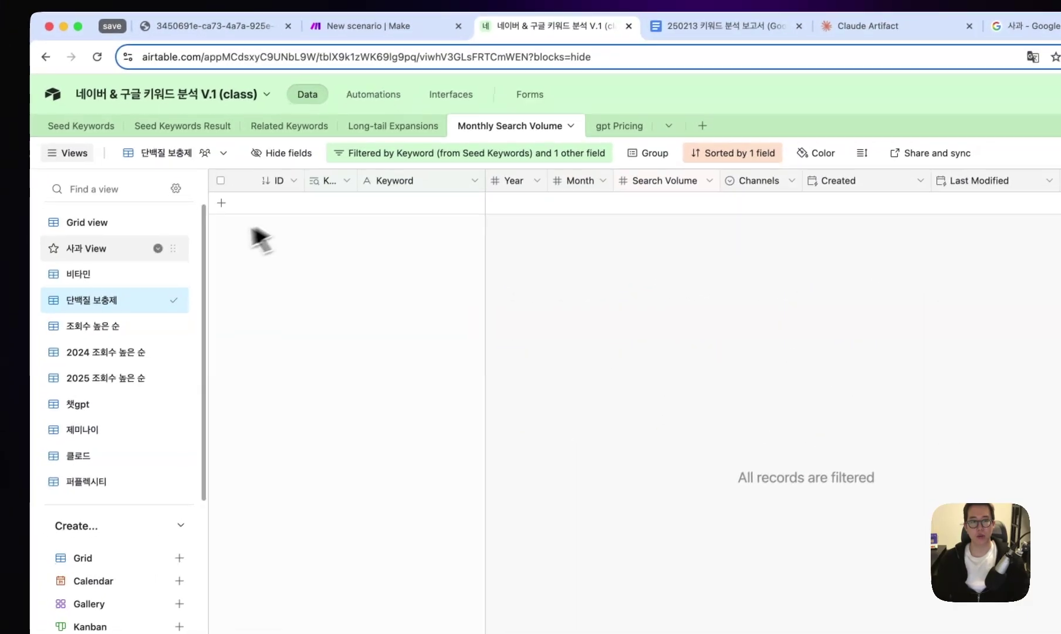
left_click(147, 251)
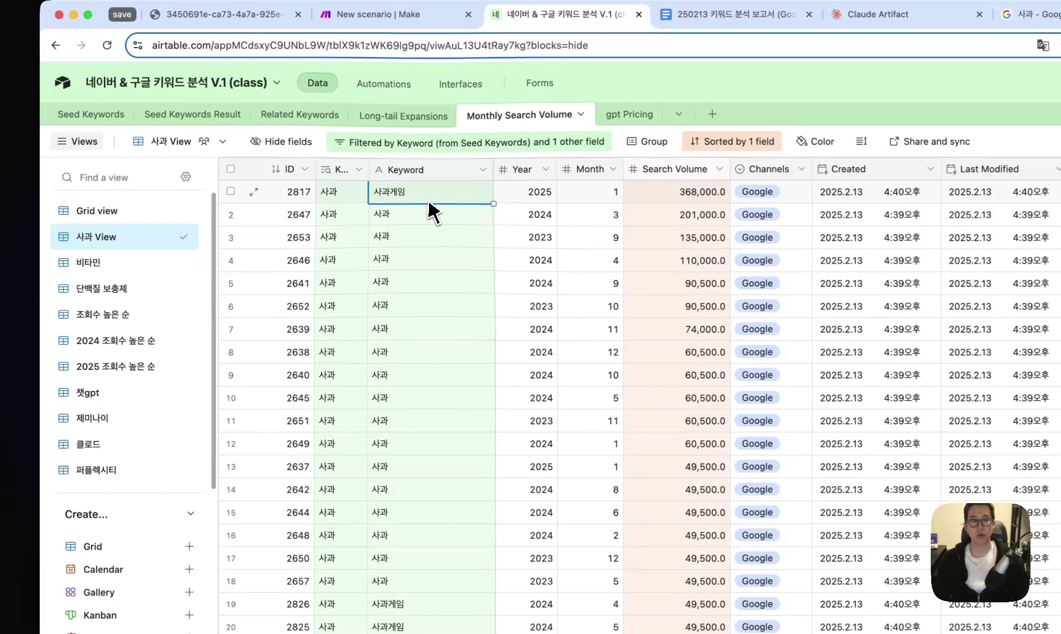
left_click(564, 189)
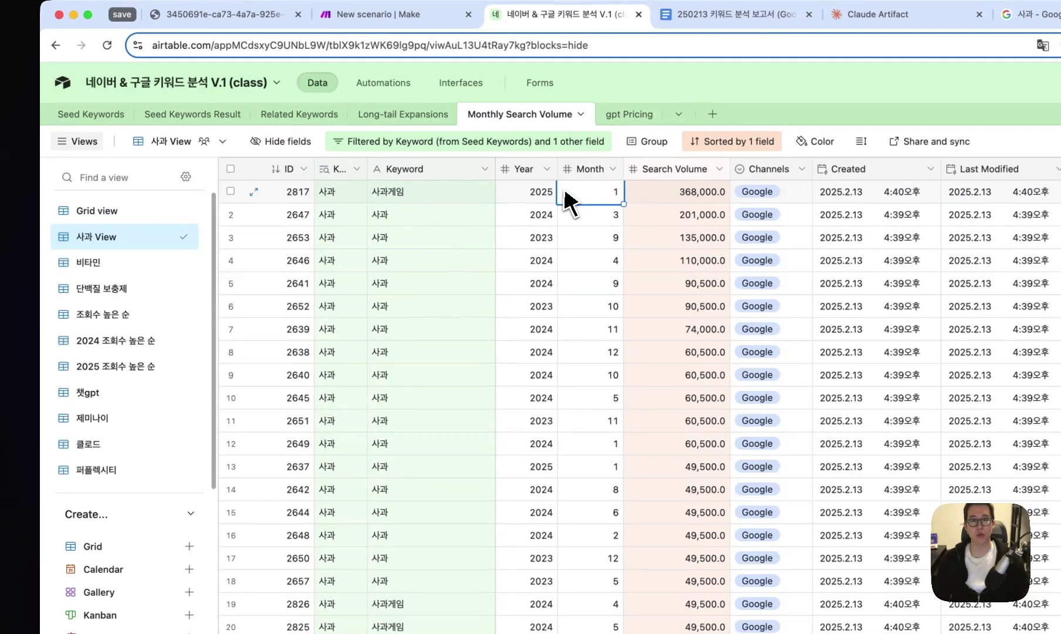
left_click(628, 190)
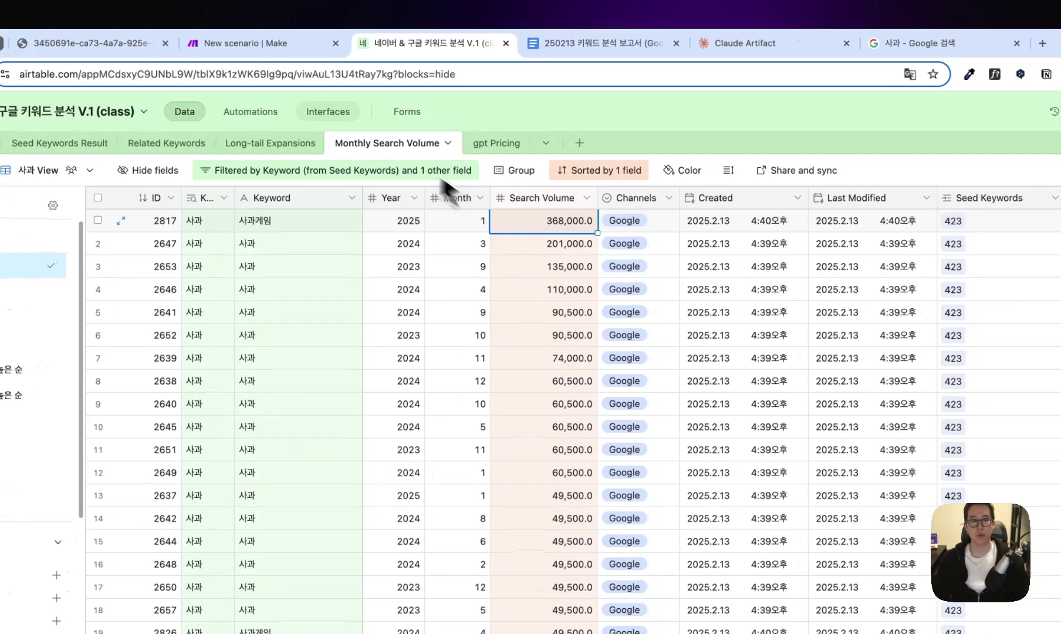
left_click(276, 44)
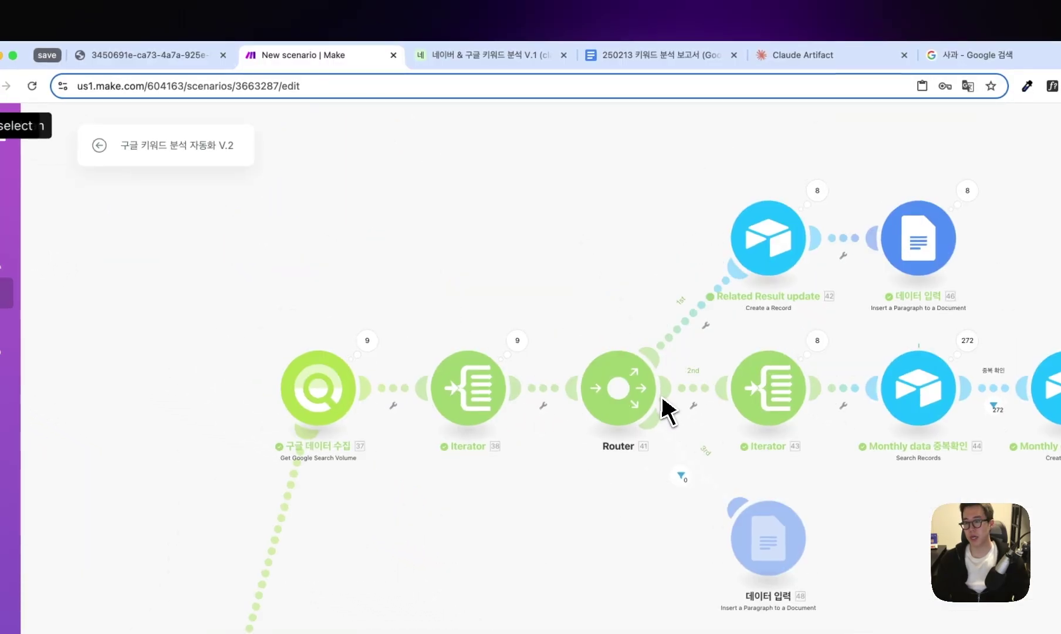
- In Seed Keywords Result's Google view, inspect the 사과 row's competition, index and 74,000 volume
left_click(488, 57)
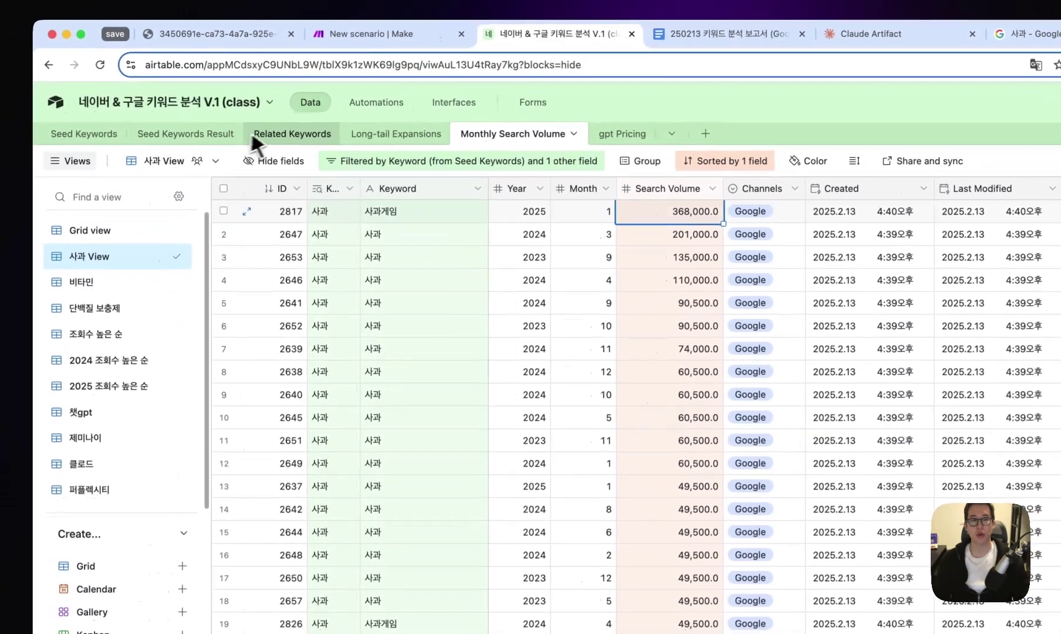
left_click(107, 156)
scroll(442, 340, "down", 1)
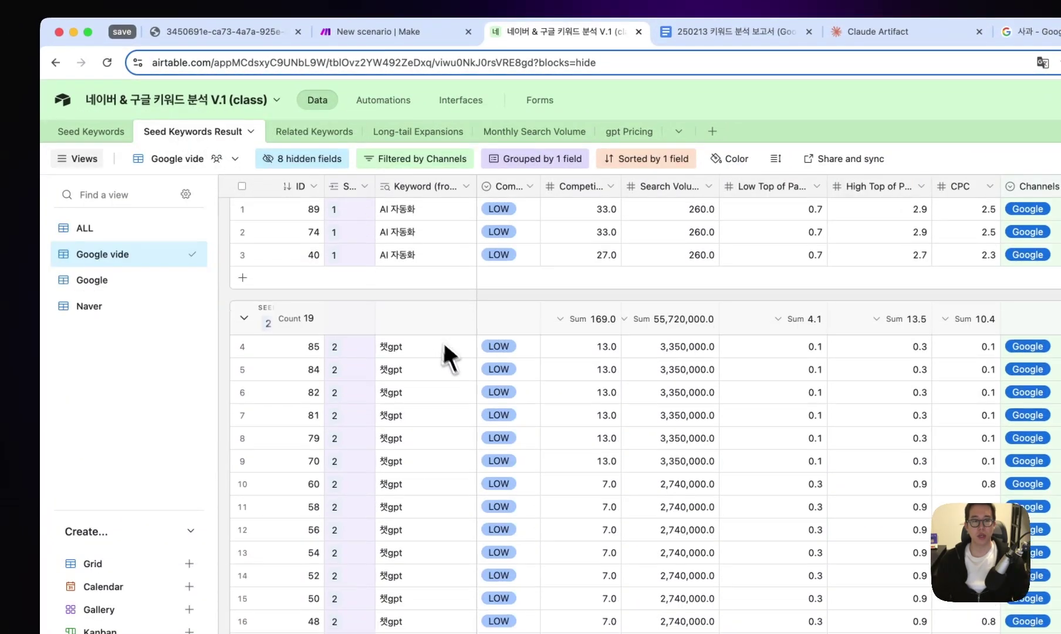
scroll(434, 345, "up", 1)
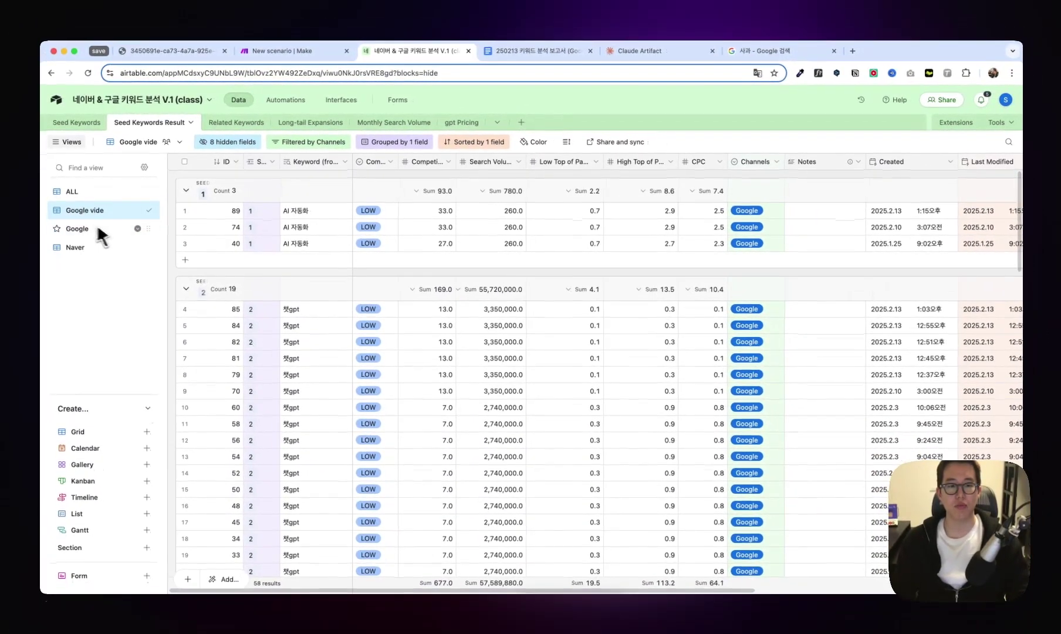
scroll(326, 288, "down", 15)
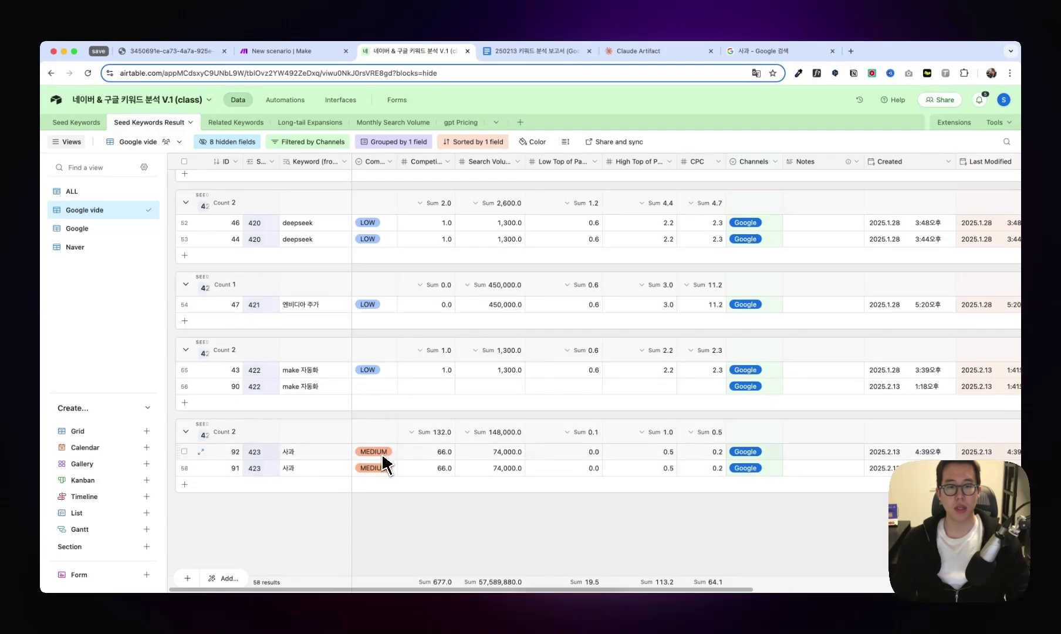
left_click(383, 456)
left_click(423, 452)
left_click(478, 454)
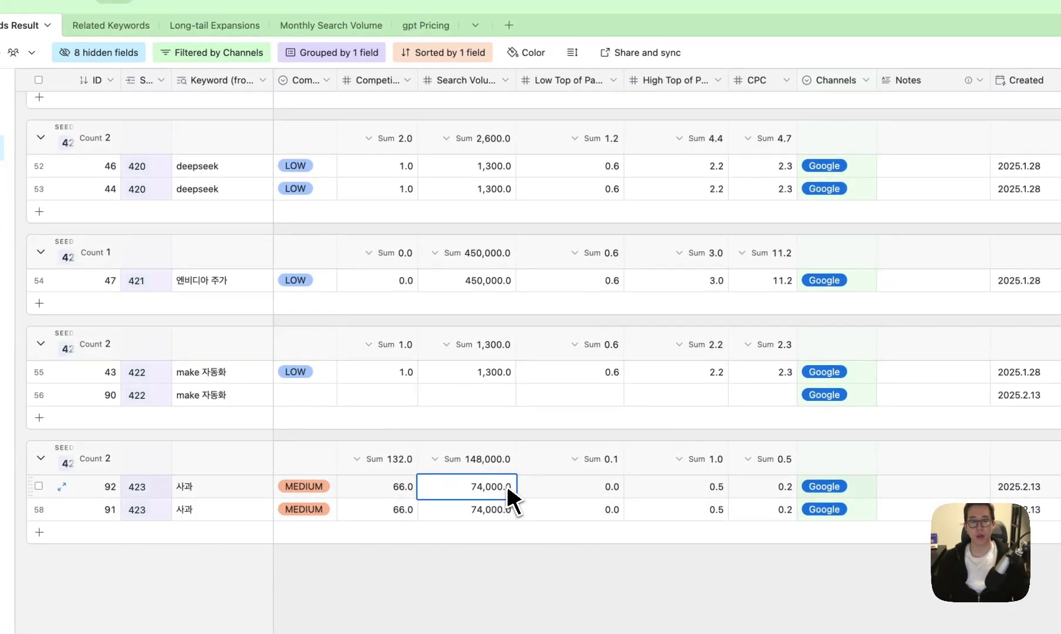
scroll(645, 498, "right", 2)
scroll(707, 502, "right", 3)
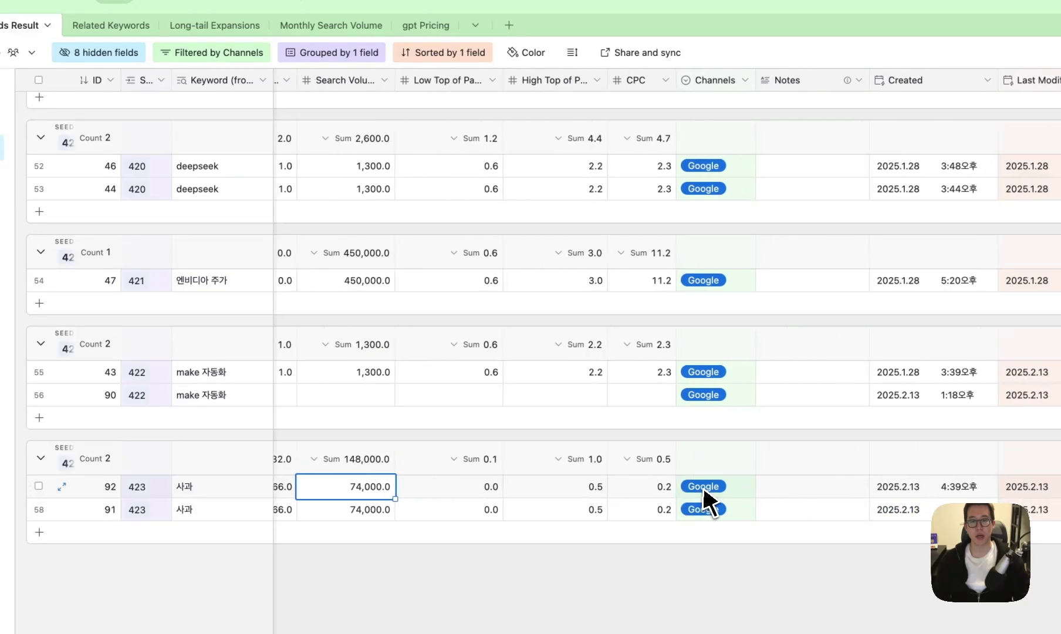
scroll(706, 498, "left", 3)
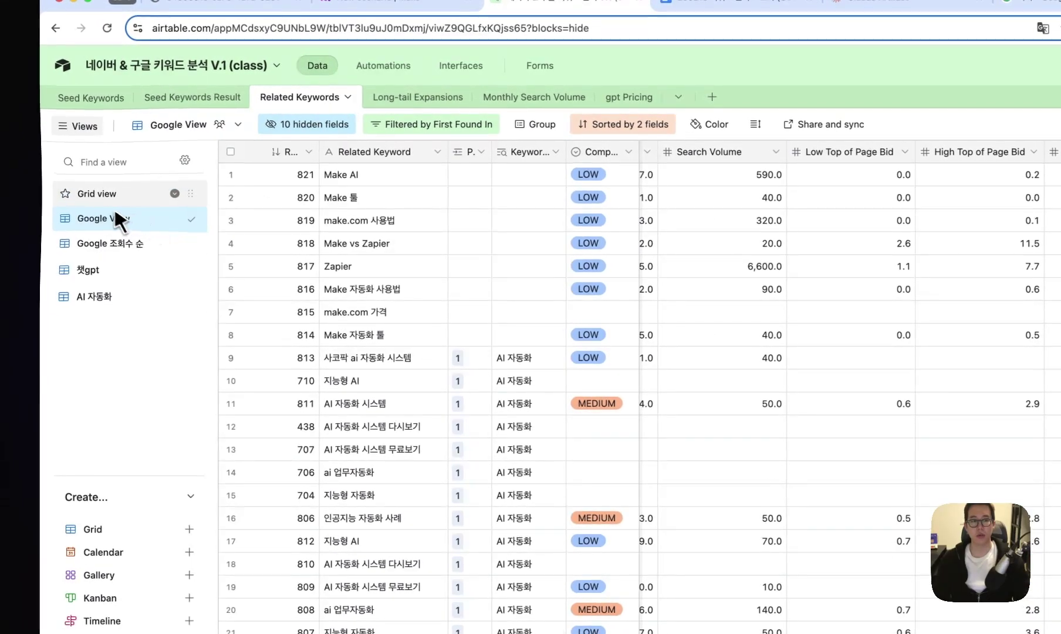
- Duplicate the Related Keywords Grid view and start naming the copy 예시
left_click(98, 194)
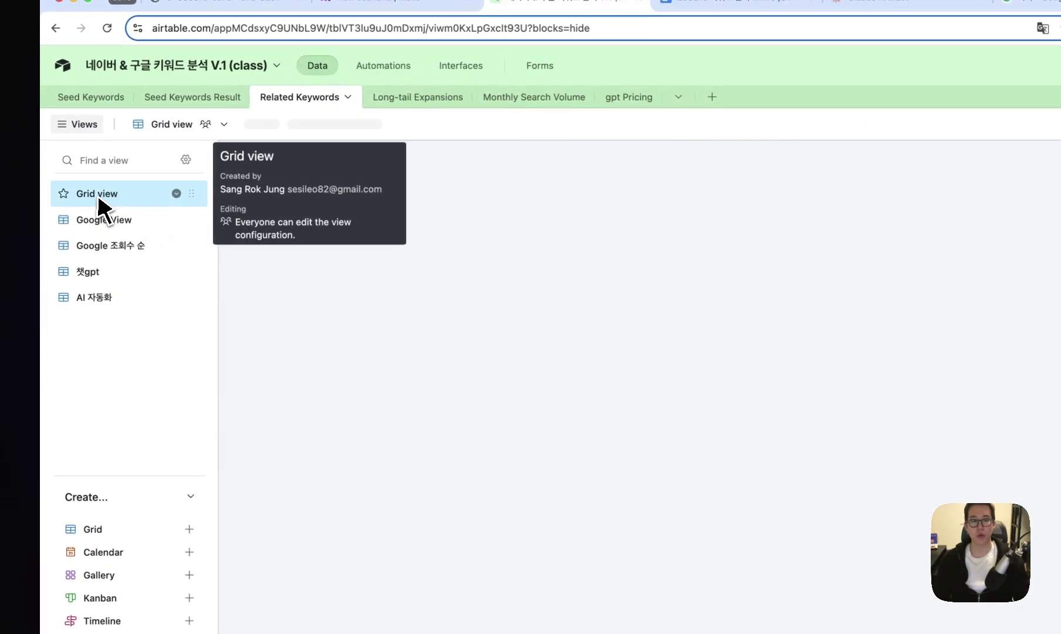
right_click(151, 200)
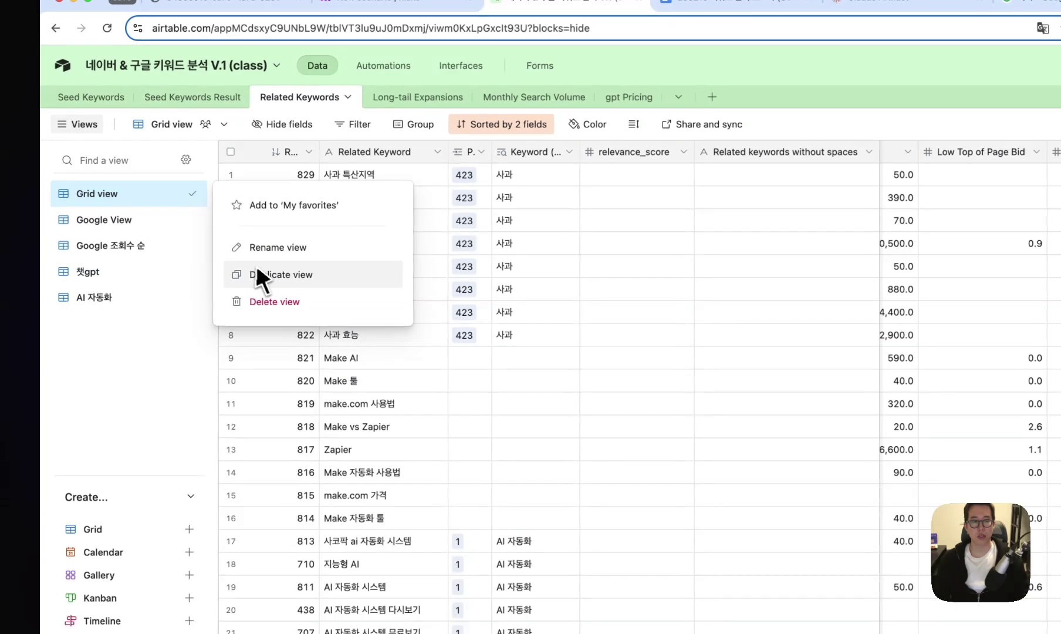
left_click(257, 274)
double_click(134, 222)
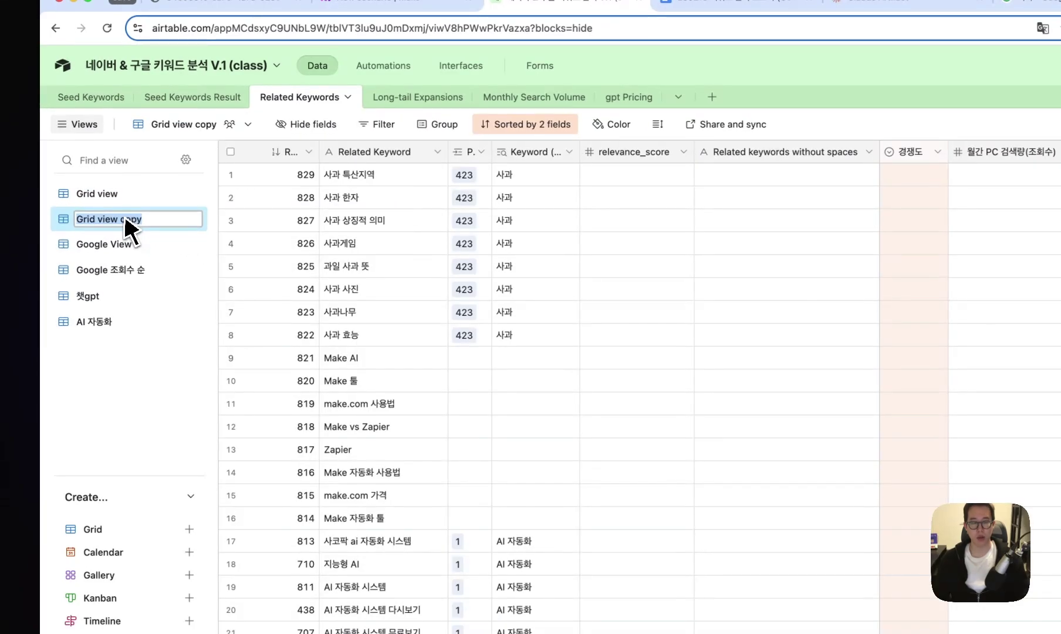
type("예시")
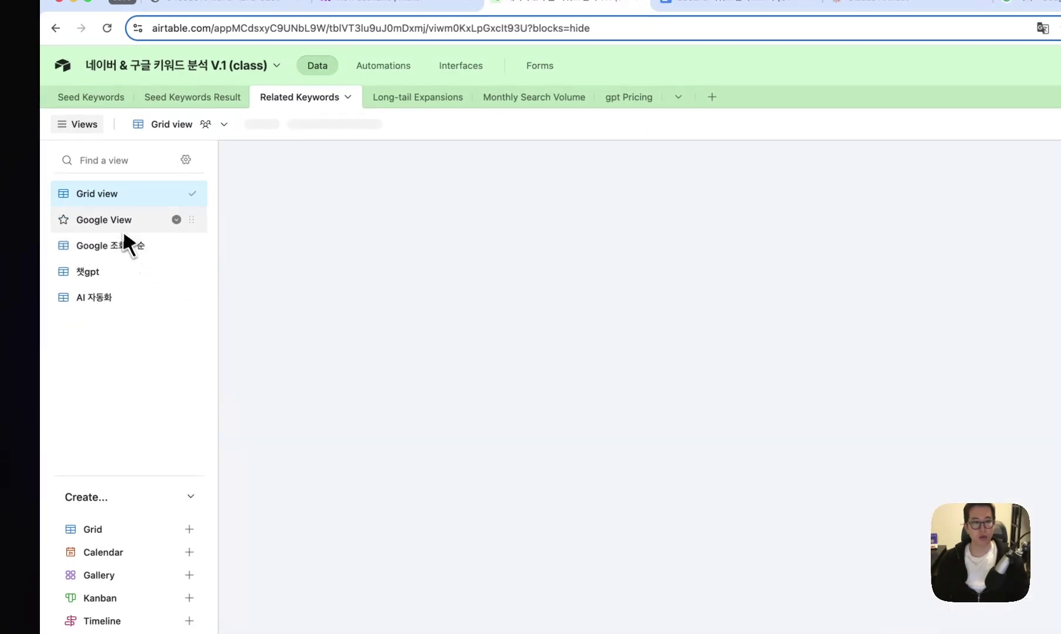
- Duplicate the Google View and name the copy 'Google View 사과'
left_click(108, 220)
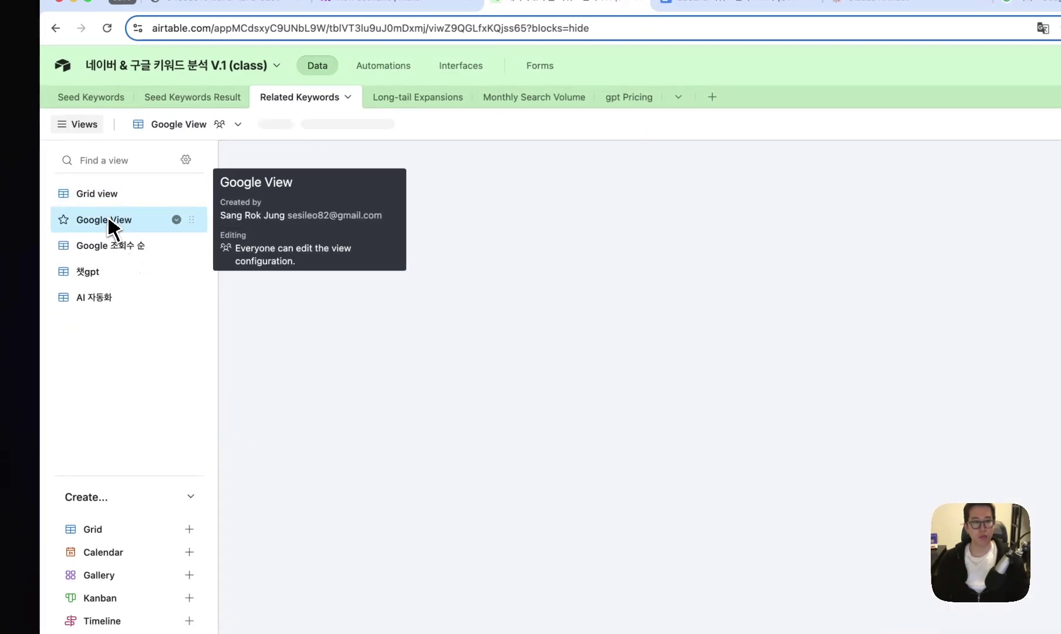
right_click(111, 222)
left_click(266, 302)
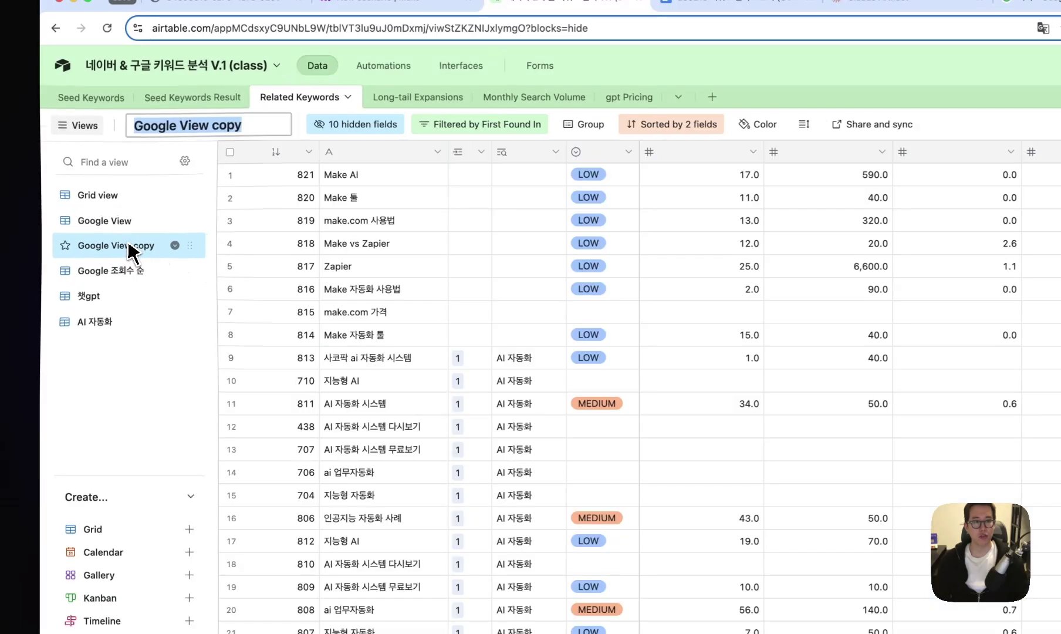
double_click(128, 246)
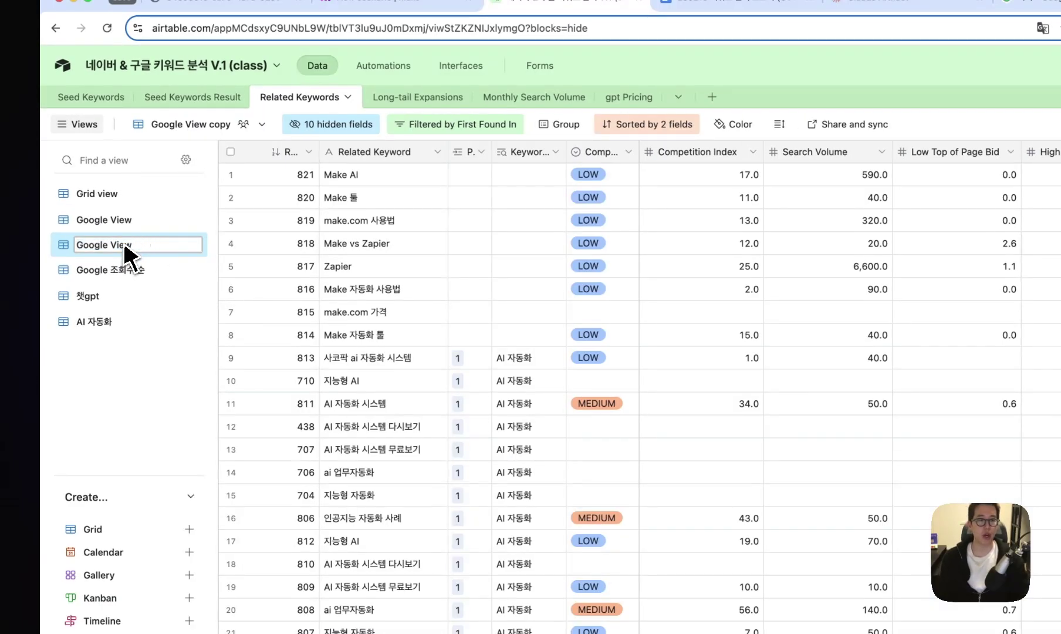
key("Return")
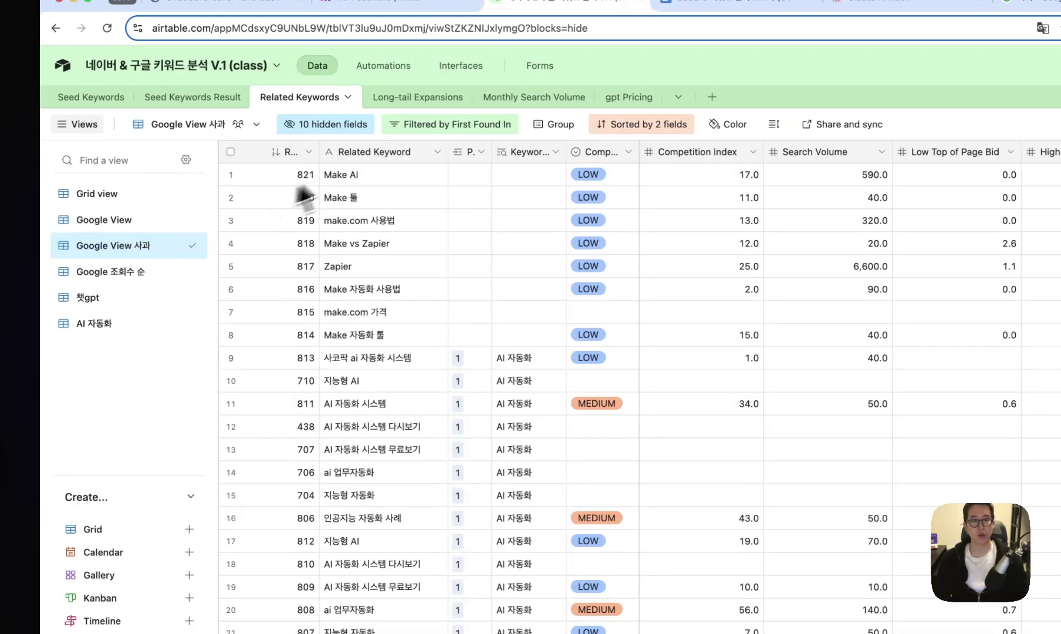
- Add a filter condition to Google View 사과: Related Keyword contains 사과
left_click(478, 125)
left_click(461, 219)
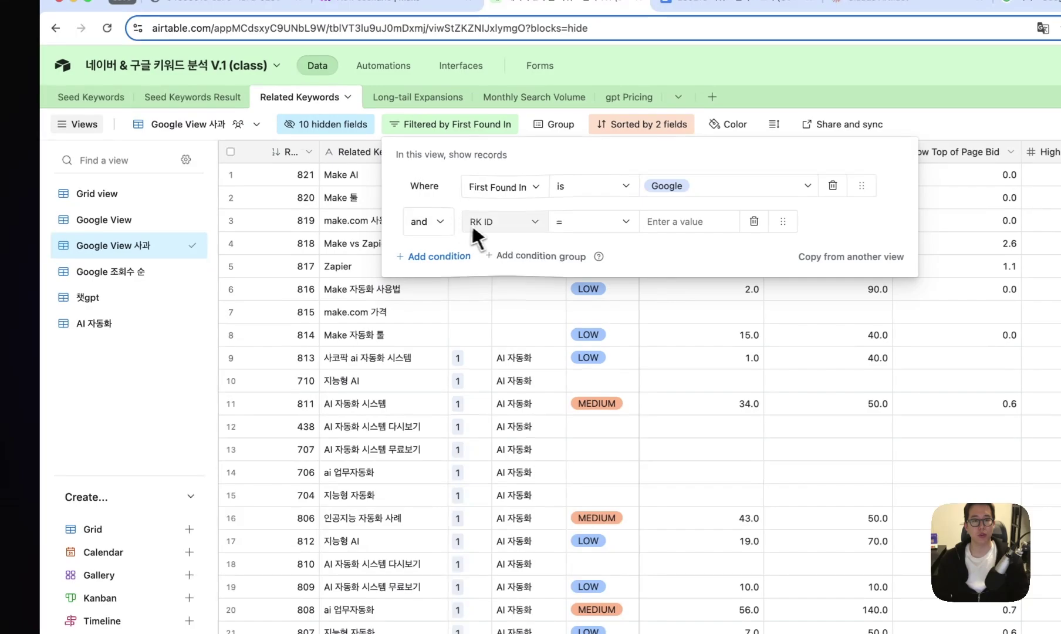
left_click(493, 222)
left_click(545, 313)
left_click(592, 223)
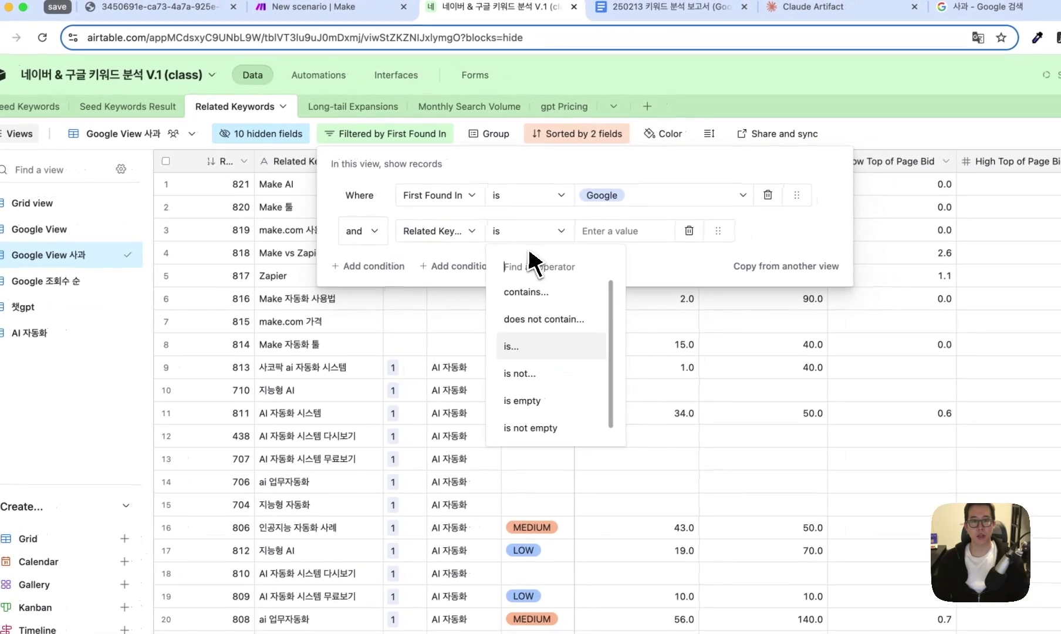
left_click(590, 283)
left_click(676, 223)
type("사")
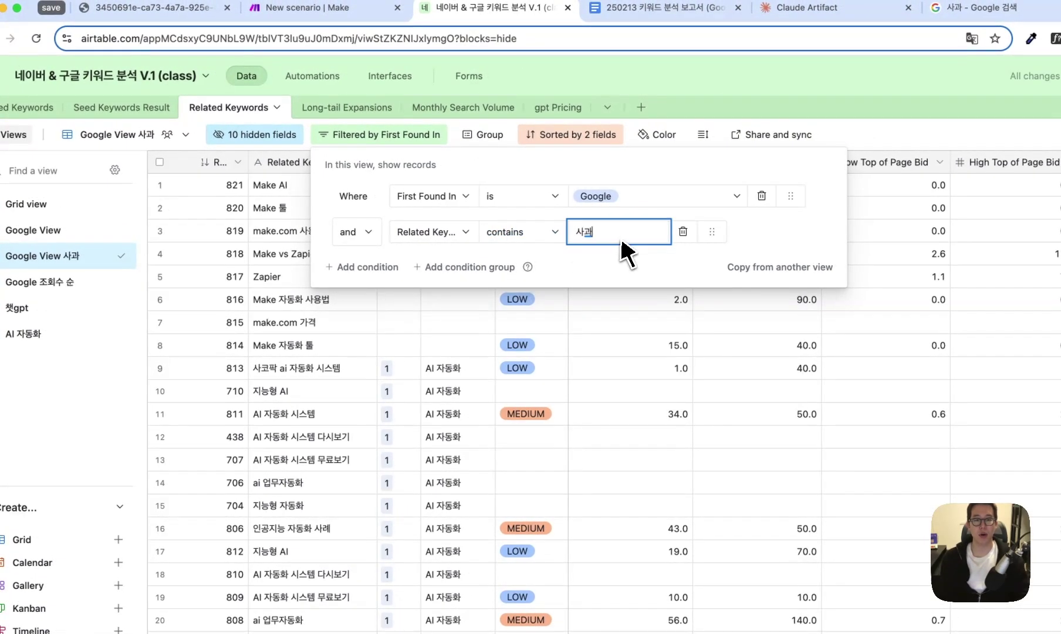
type("과")
left_click(431, 232)
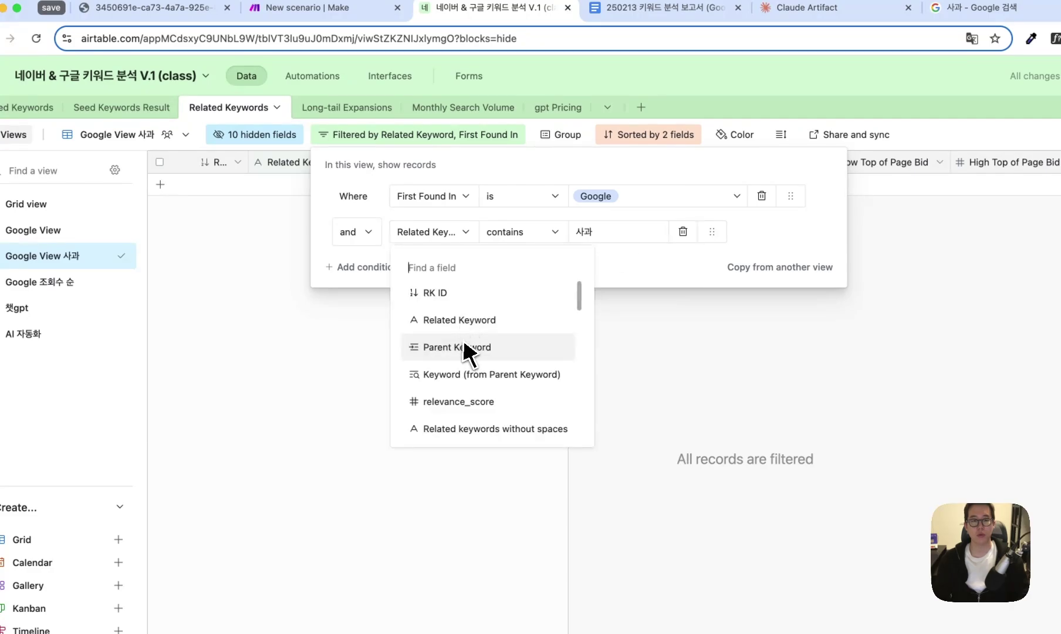
left_click(466, 348)
left_click(431, 232)
left_click(467, 320)
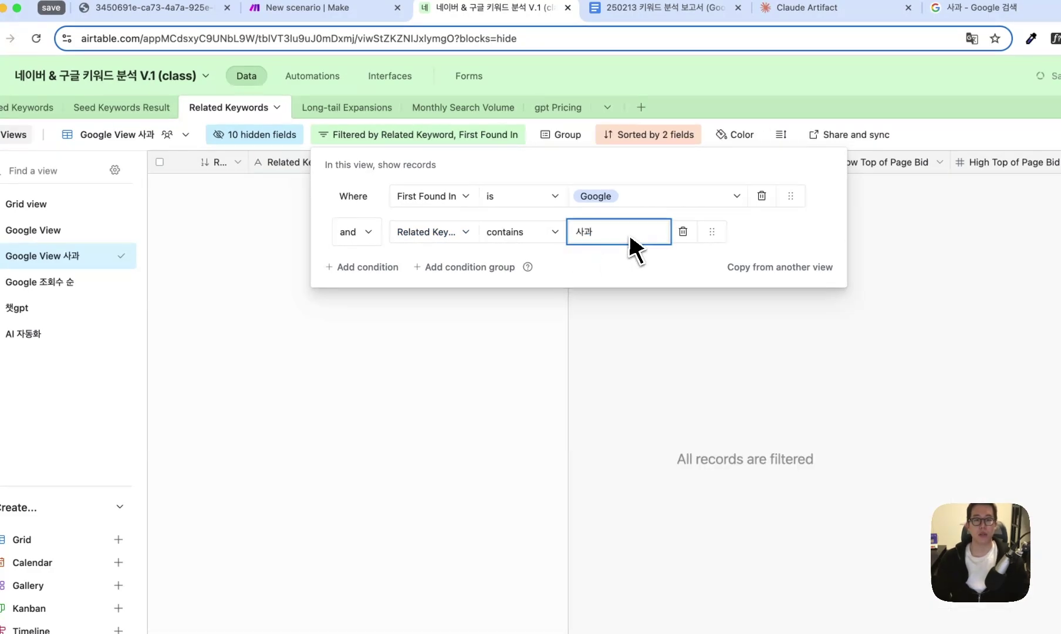
left_click(630, 309)
- In the Grid view, check the new 사과 related keywords' First Found In values
left_click(411, 137)
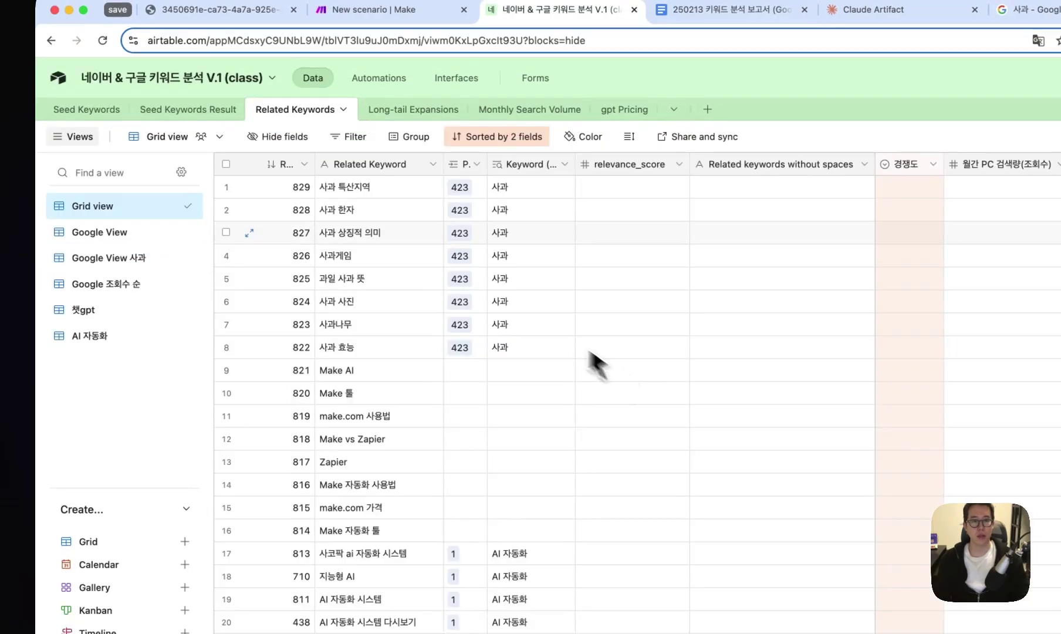
left_click(366, 166)
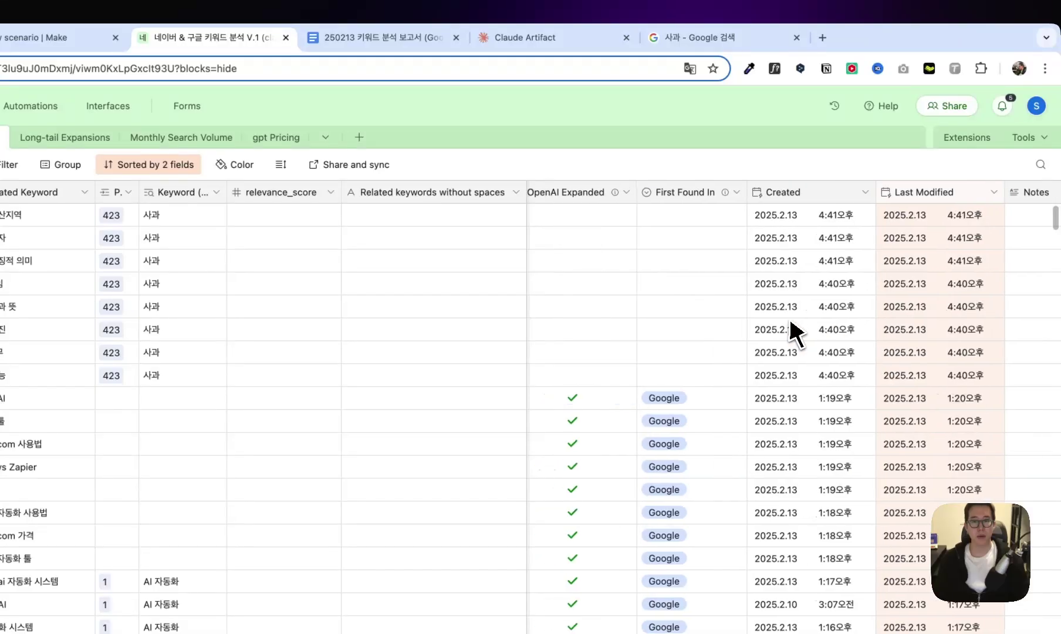
left_click(689, 215)
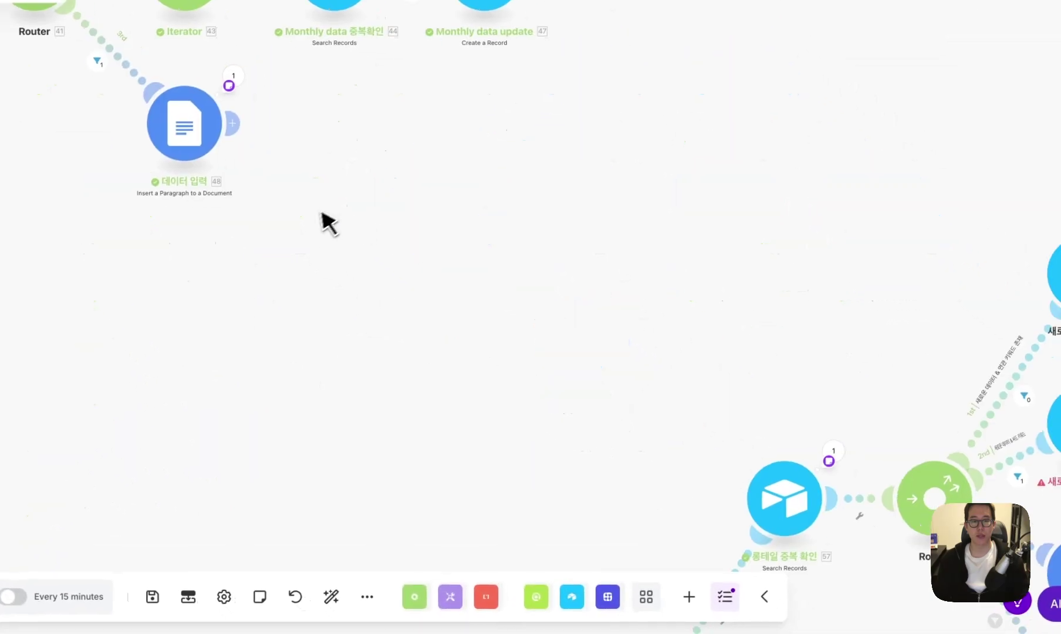
- Set First Found In to Google in the Related Result update module and save
scroll(489, 419, "down", 5)
left_click(455, 165)
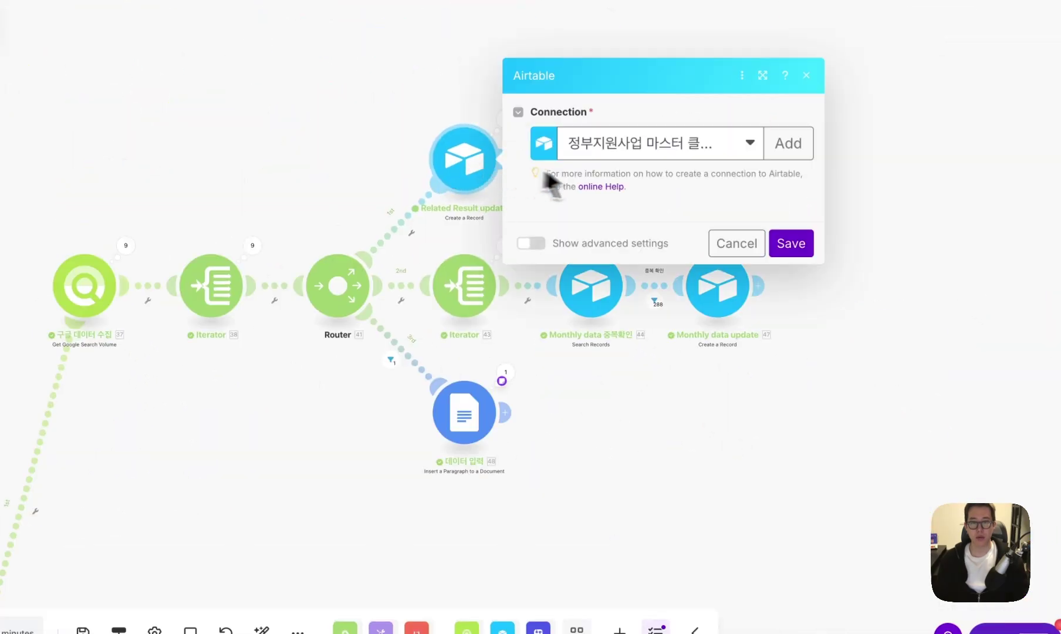
scroll(615, 348, "down", 10)
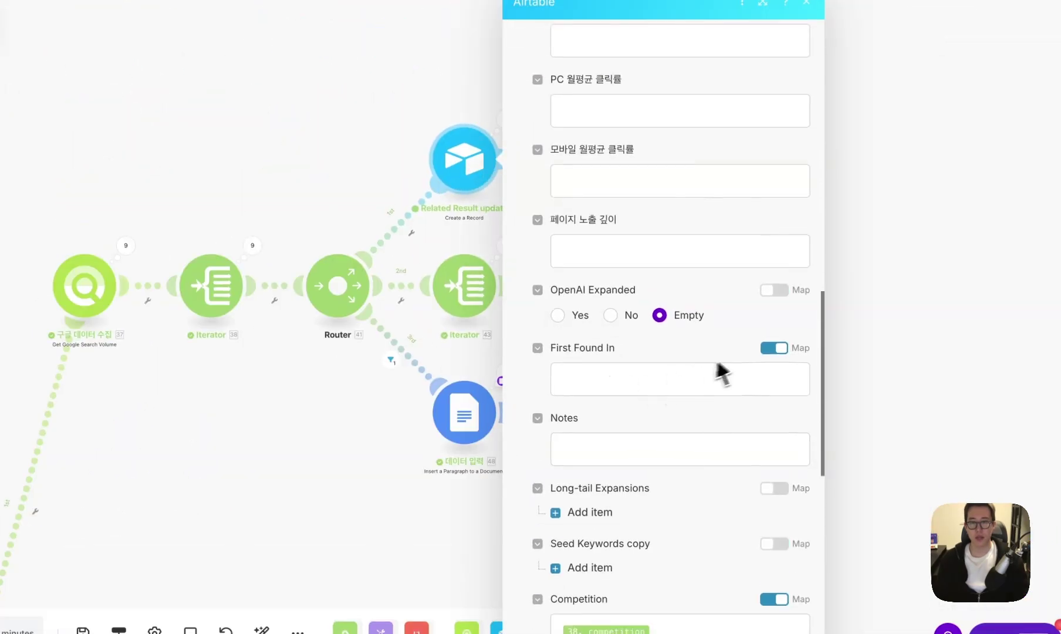
left_click(670, 372)
left_click(586, 462)
left_click(785, 633)
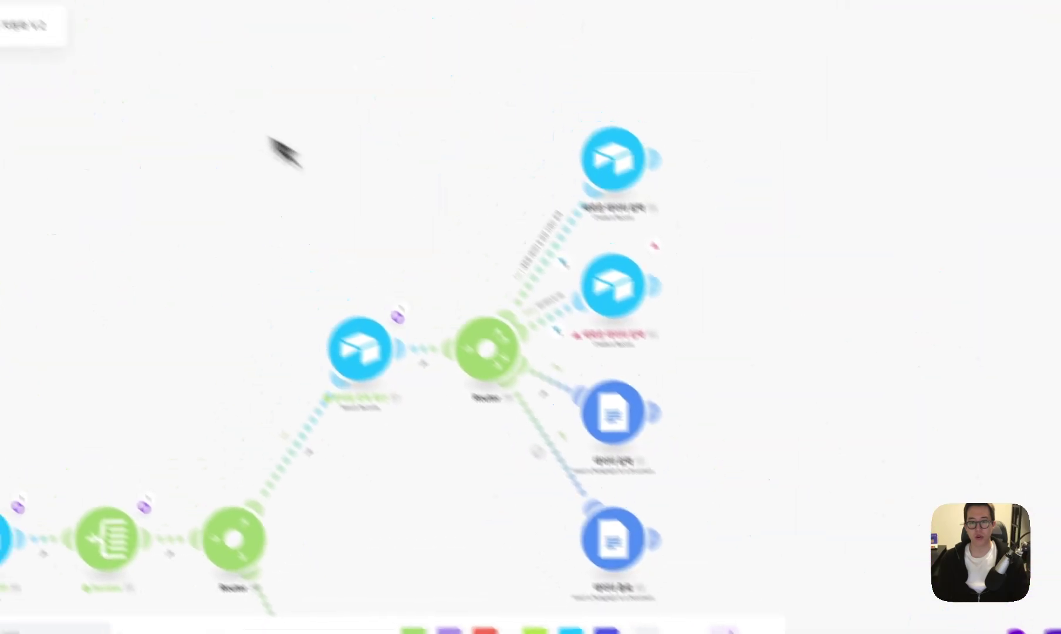
- Remove the Record ID 1 link from Related Keyword in the failing Long-tail module and save
left_click(487, 256)
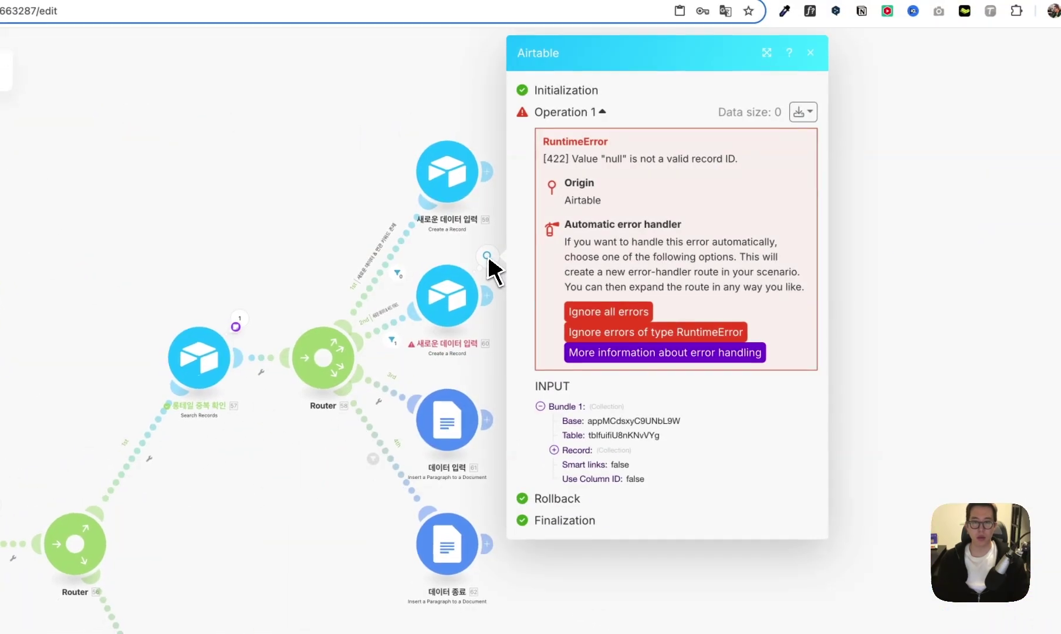
left_click(457, 287)
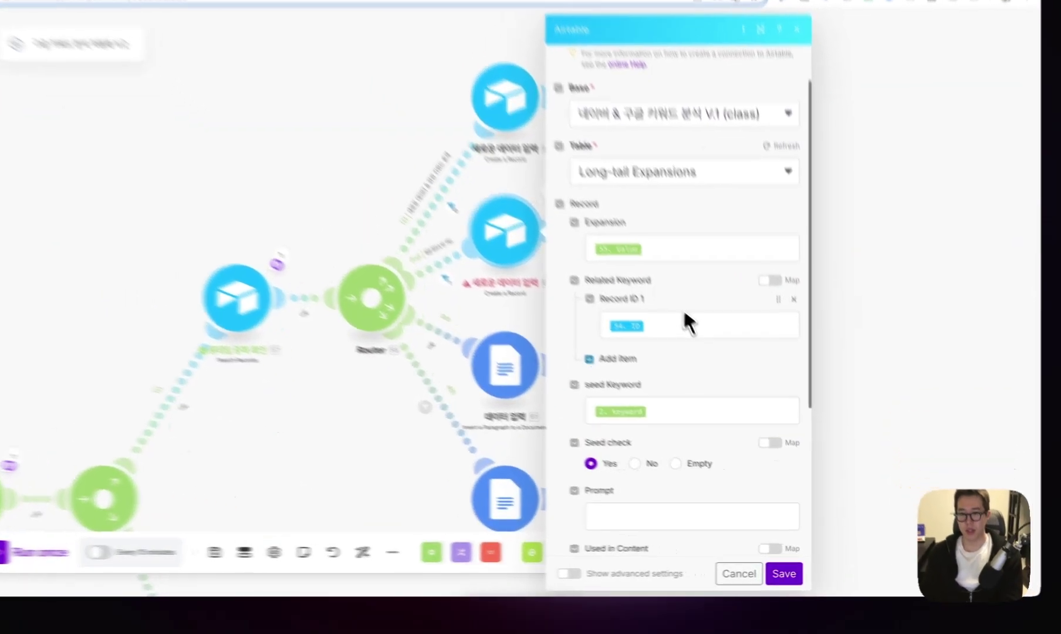
left_click_drag(595, 230, 554, 234)
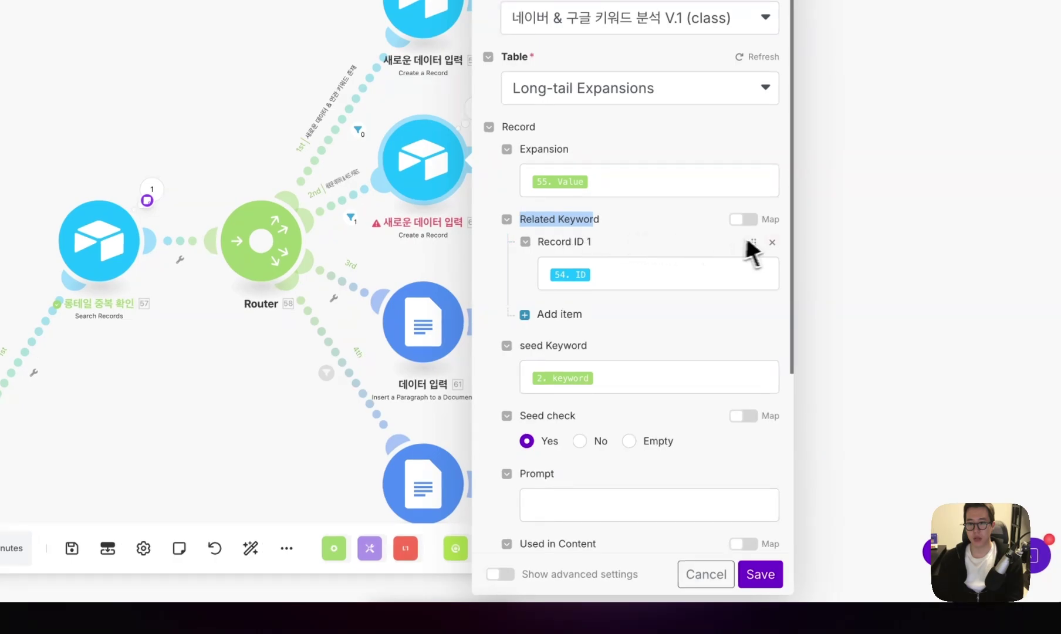
left_click(772, 243)
scroll(749, 474, "down", 5)
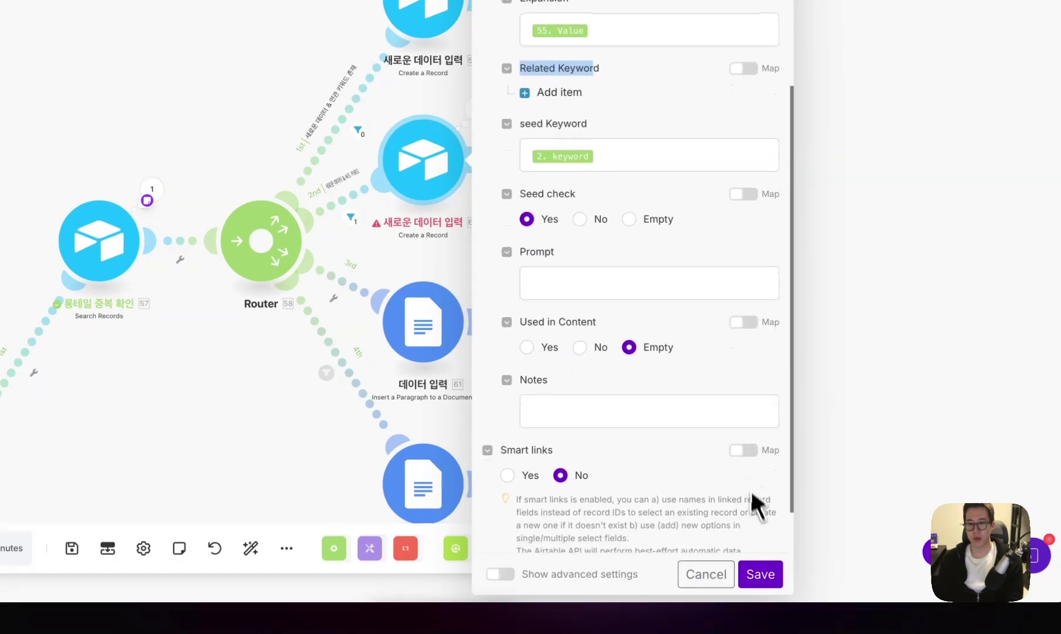
left_click(748, 573)
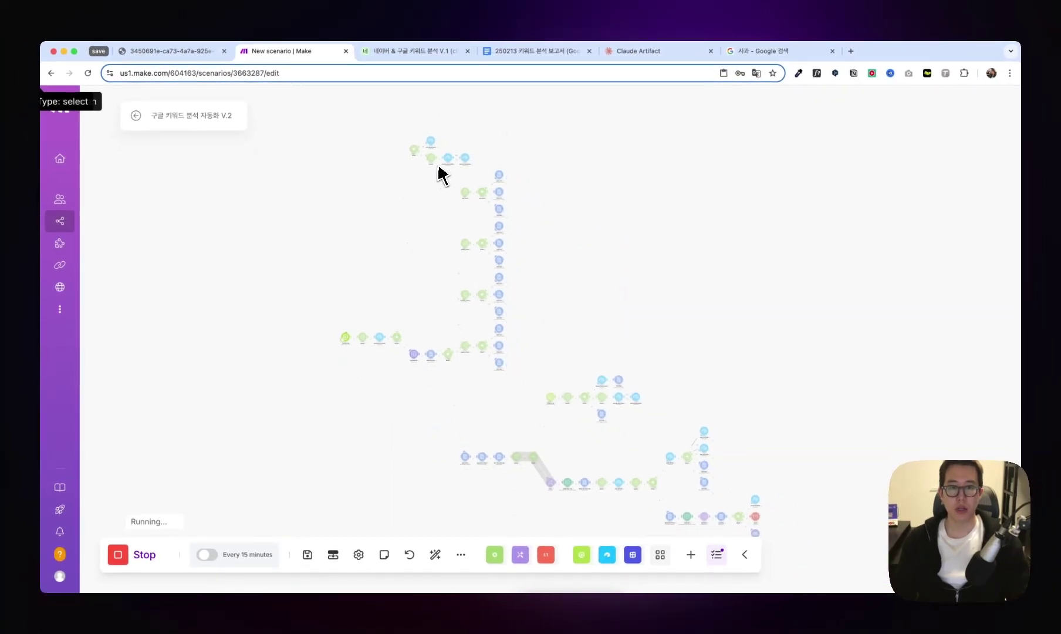
- Check the run's progress in Make and the first row's Competition Index in Airtable
left_click(411, 51)
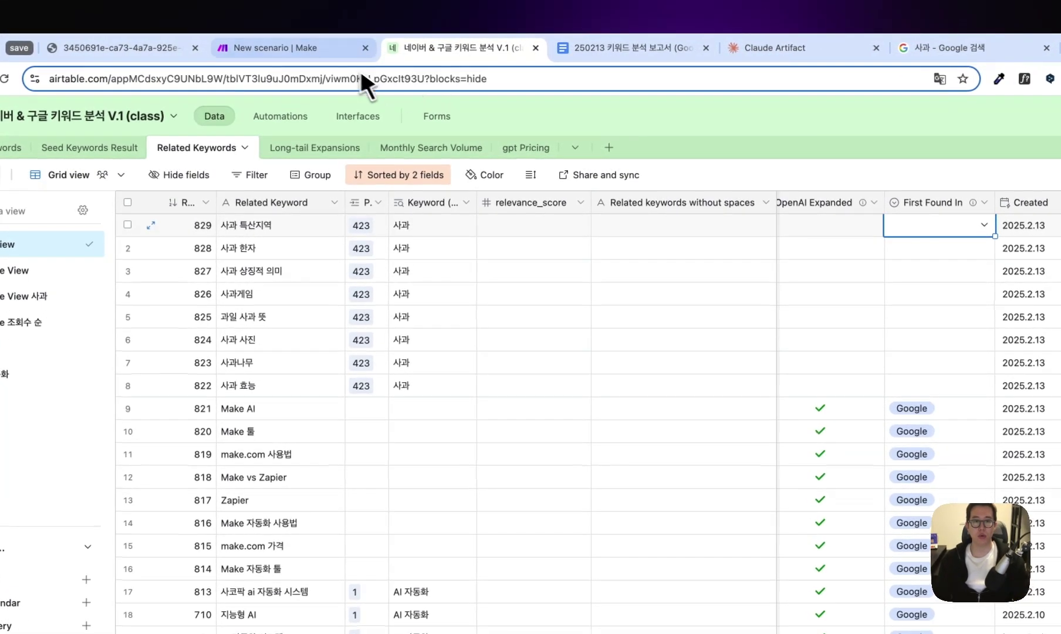
left_click(339, 56)
scroll(516, 200, "up", 10)
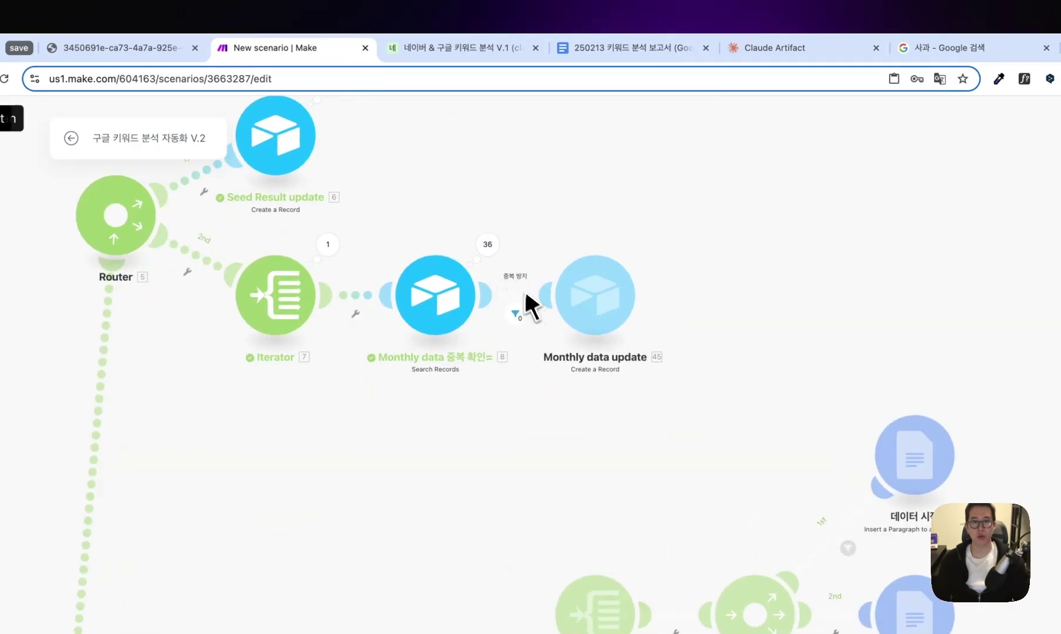
scroll(496, 378, "down", 5)
left_click(463, 48)
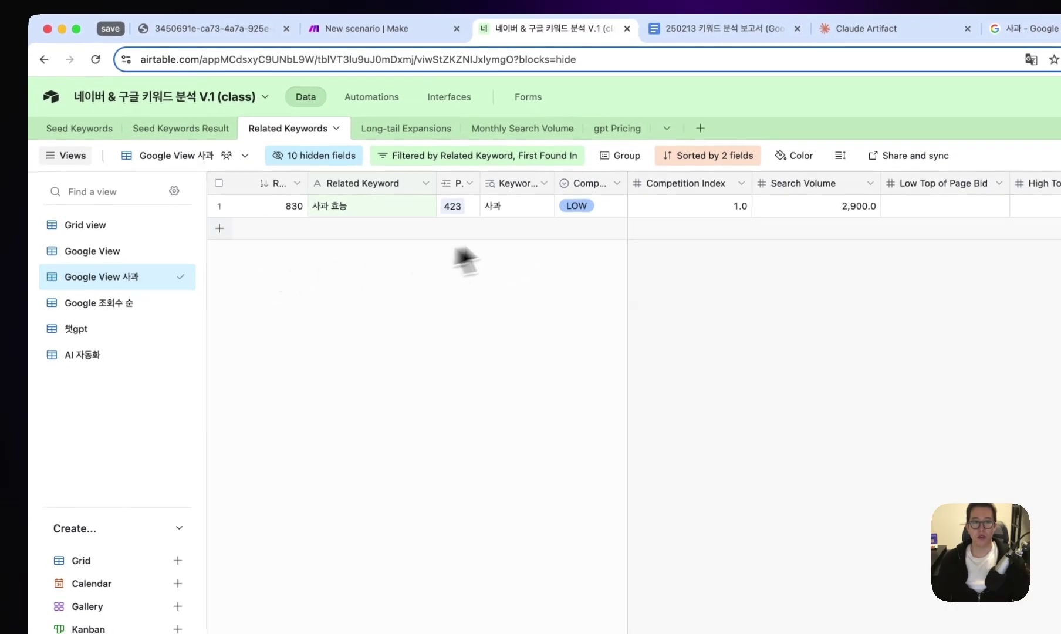
left_click(669, 206)
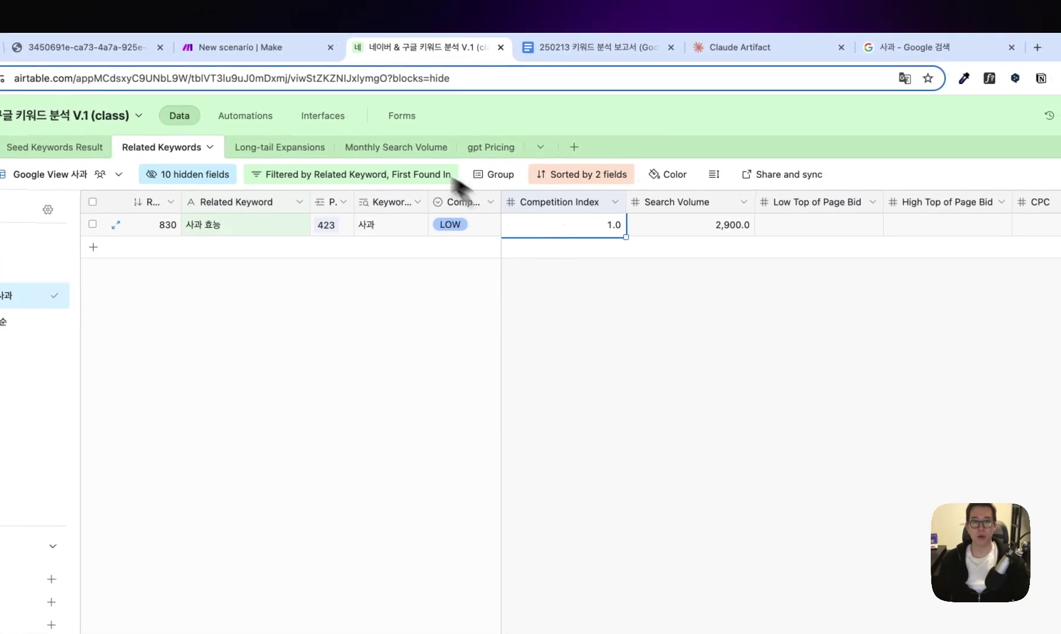
left_click(300, 50)
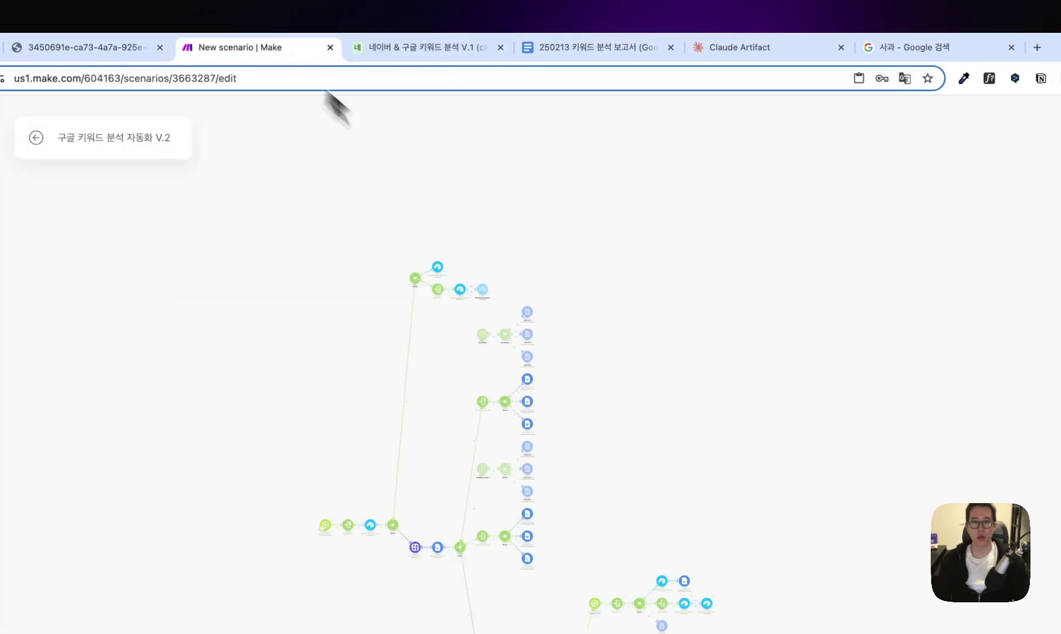
key("ctrl+Tab")
left_click(322, 220)
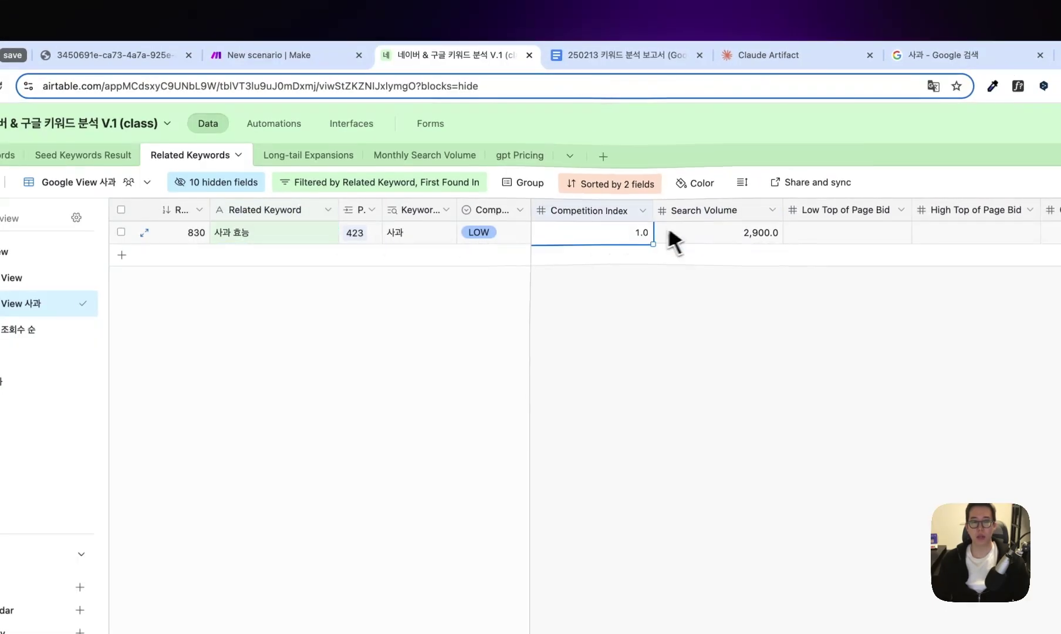
- Scroll through the 사과 rows of the Monthly Search Volume table
left_click(424, 155)
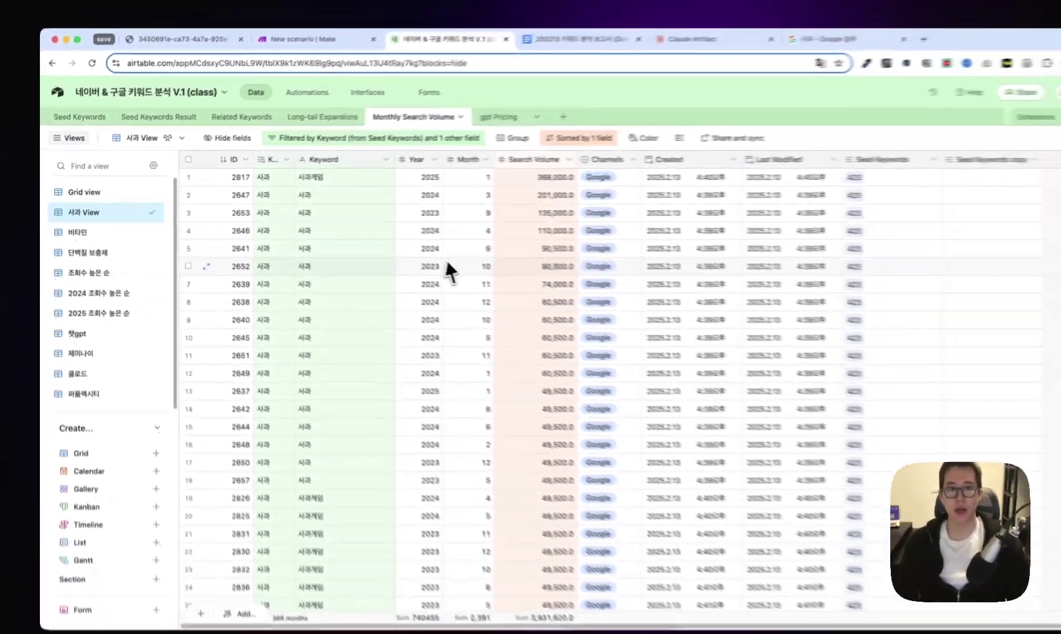
scroll(675, 311, "down", 10)
scroll(496, 276, "down", 10)
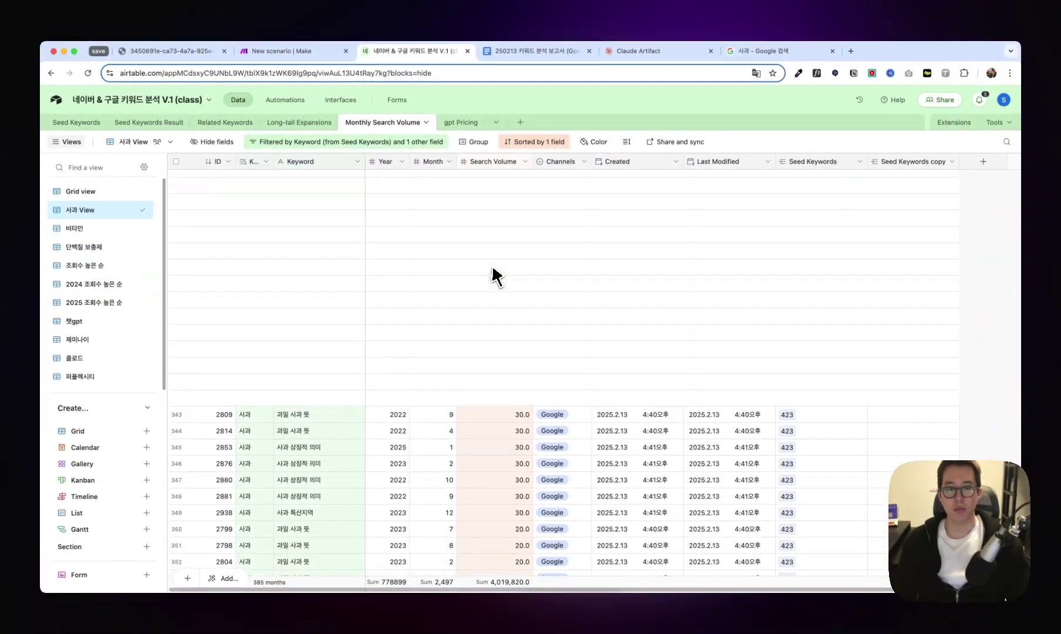
scroll(496, 273, "up", 15)
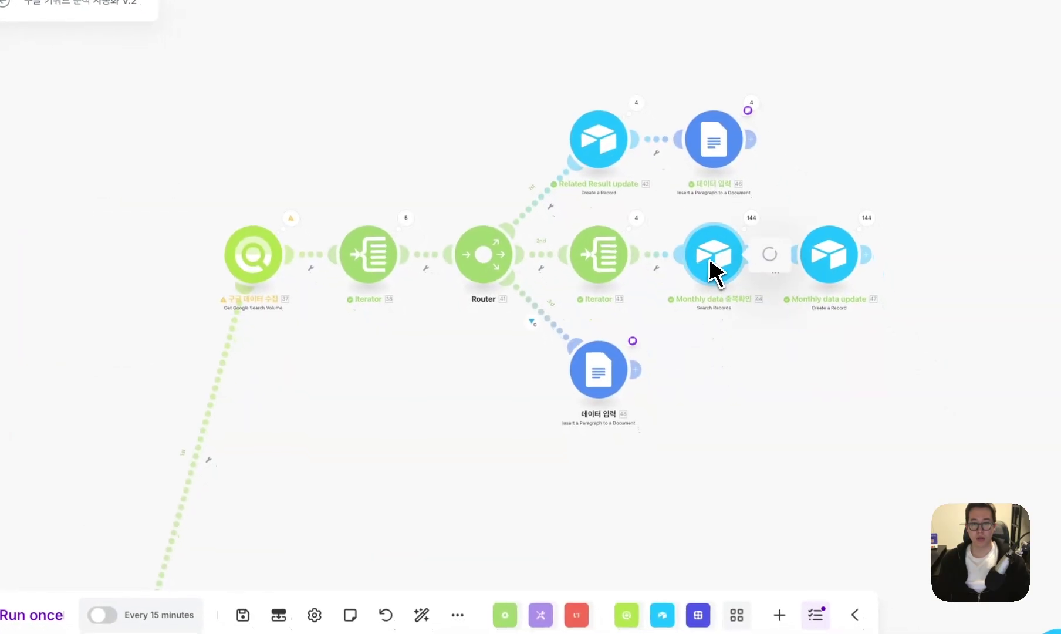
- Add a new {Keyword} condition line to the monthly-data duplicate check's search formula
left_click(710, 261)
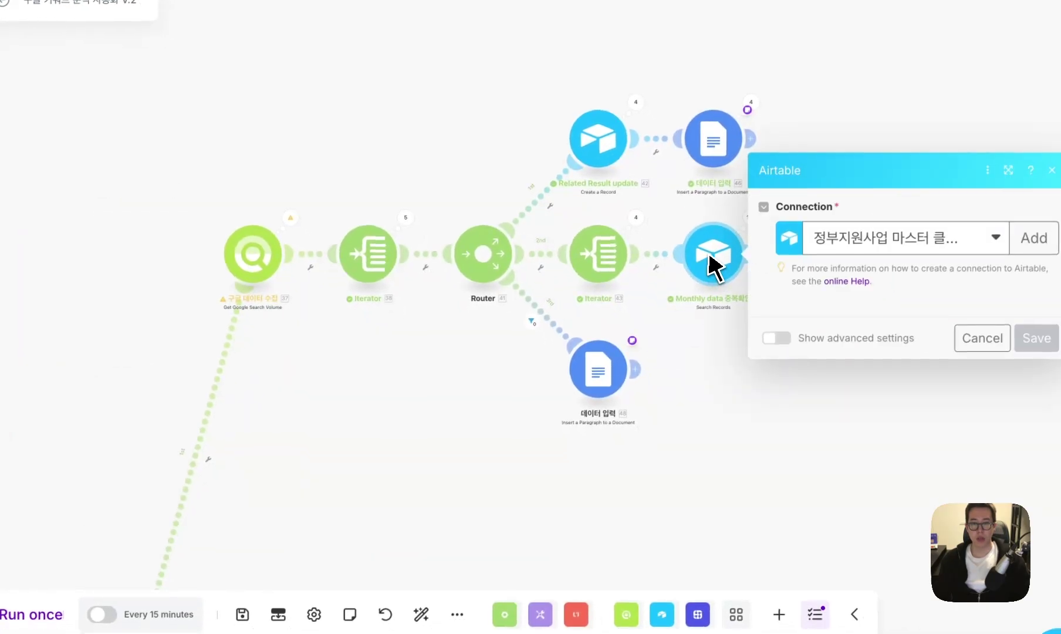
left_click(342, 366)
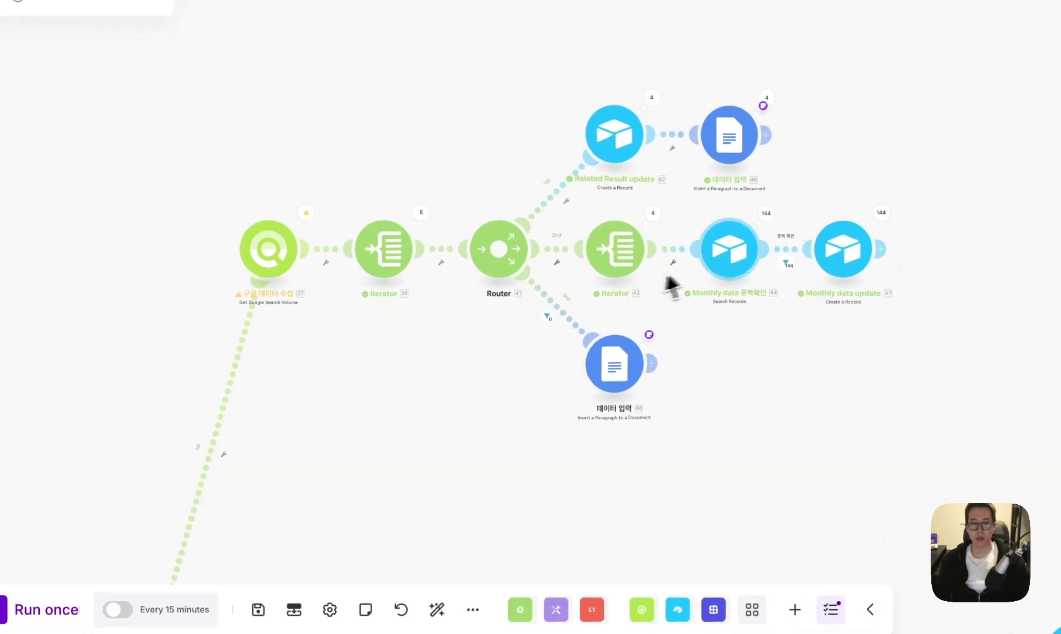
left_click(737, 270)
left_click(915, 421)
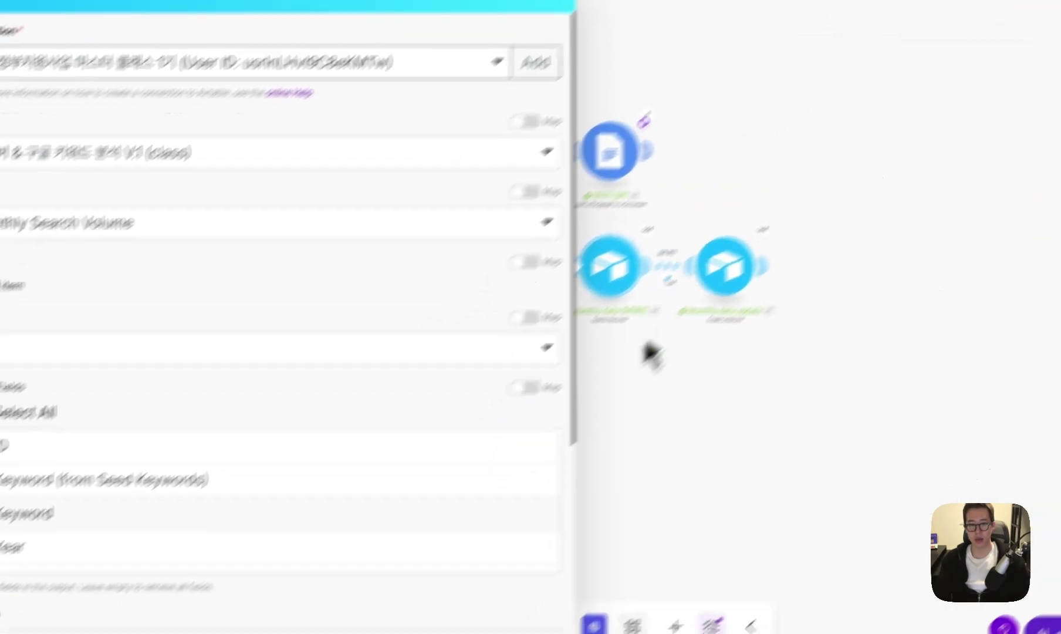
scroll(365, 494, "down", 5)
left_click(346, 451)
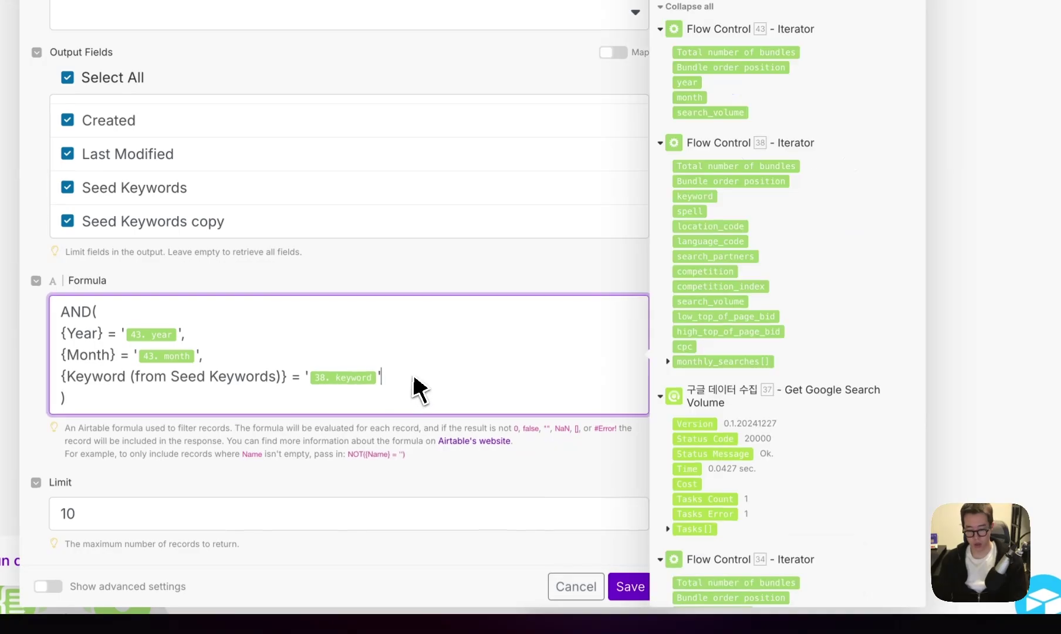
key("Return")
type("{")
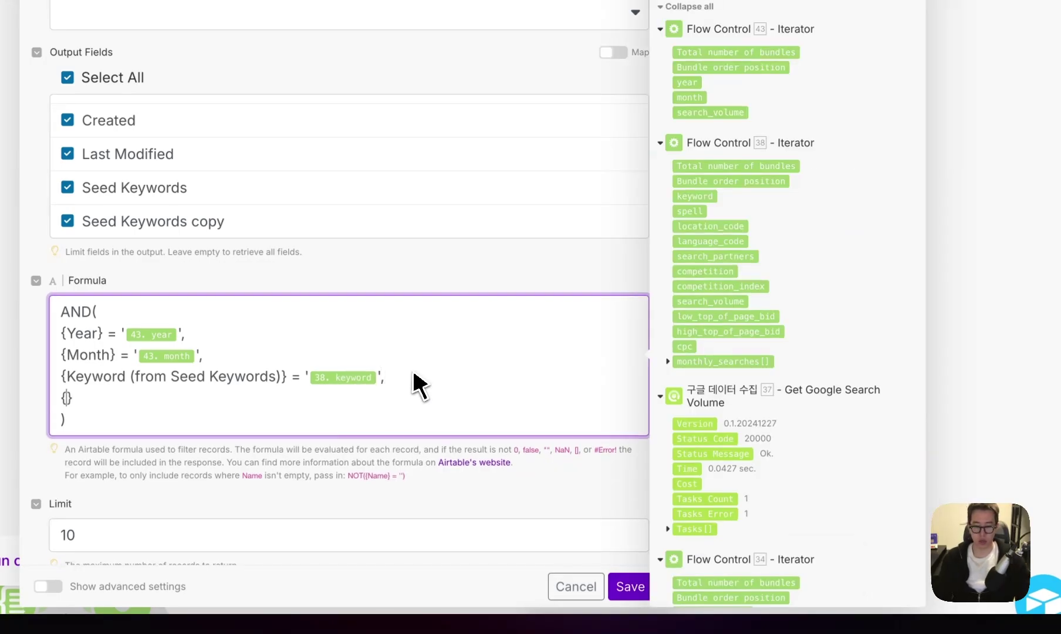
type("Keyt")
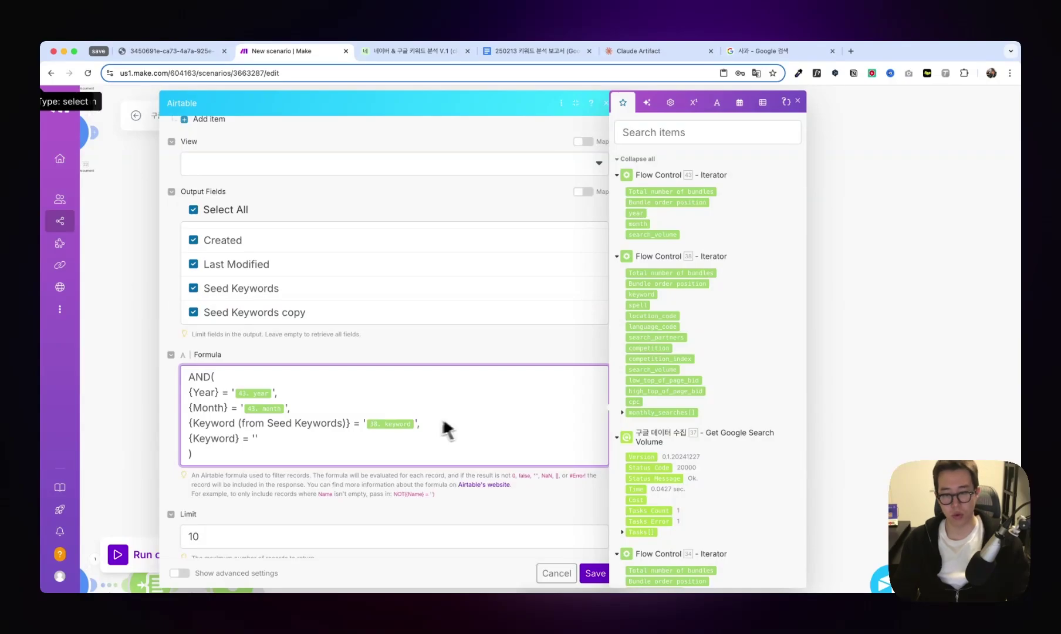
- Map the iterator's keyword into the Keyword condition, clear the seed-keyword mapping, and save
scroll(710, 484, "down", 15)
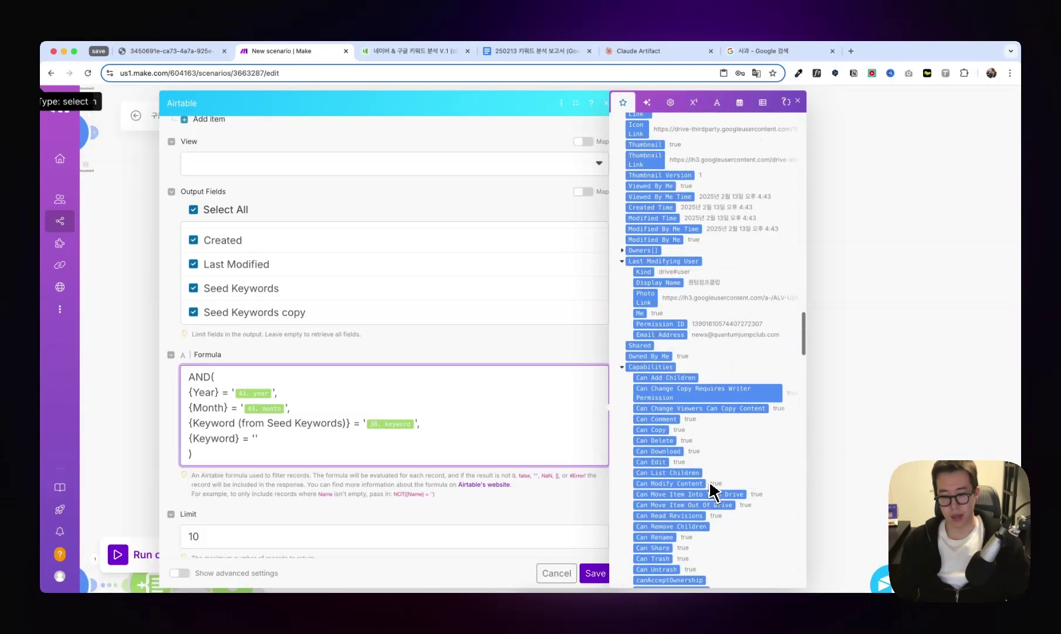
scroll(711, 488, "up", 20)
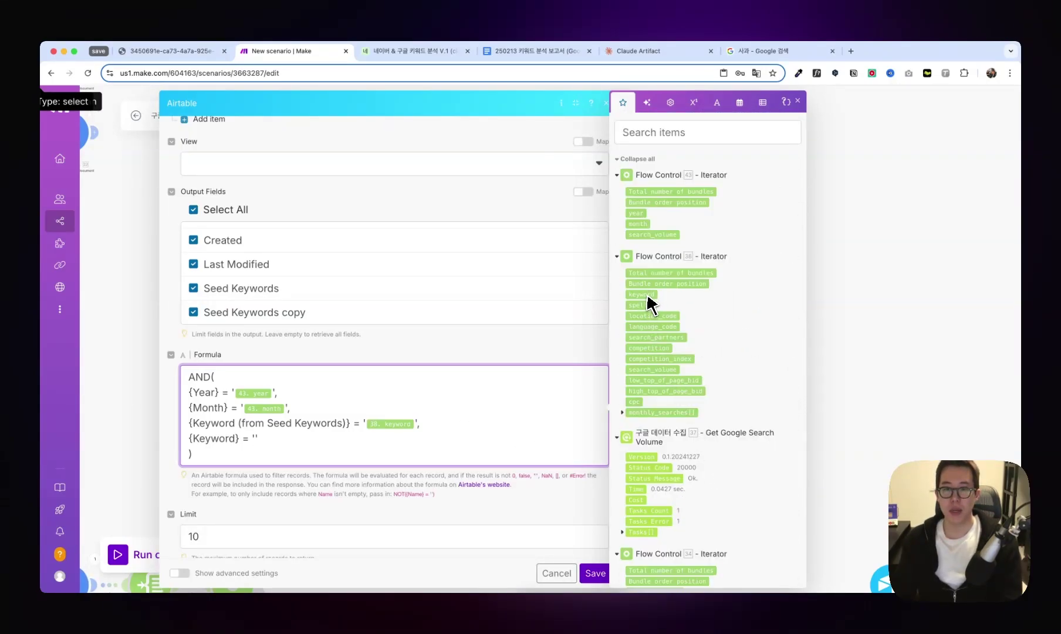
left_click(648, 295)
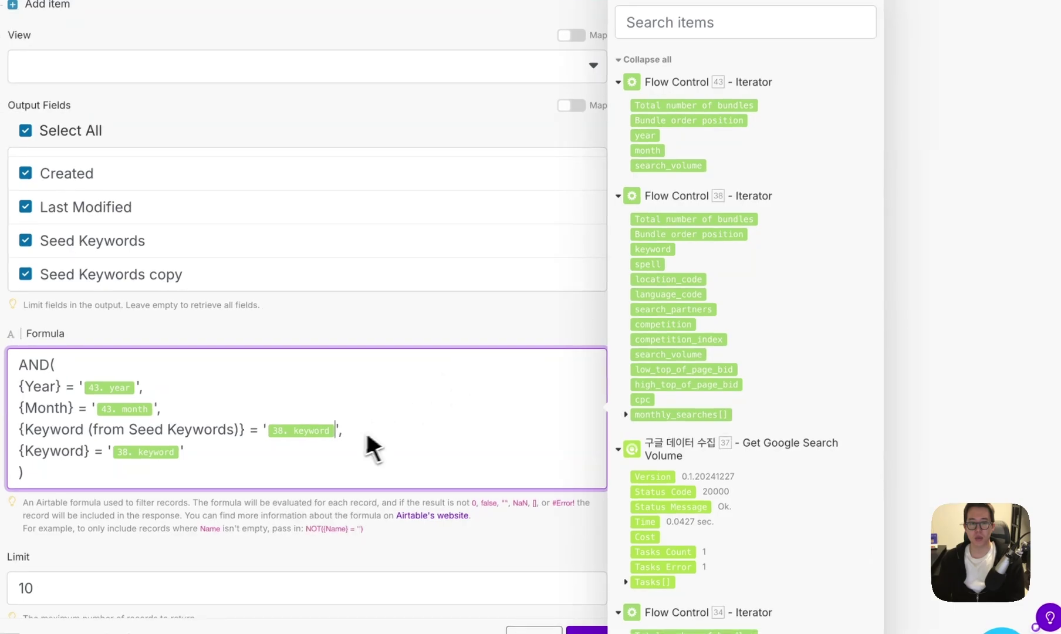
key("BackSpace")
scroll(798, 440, "down", 20)
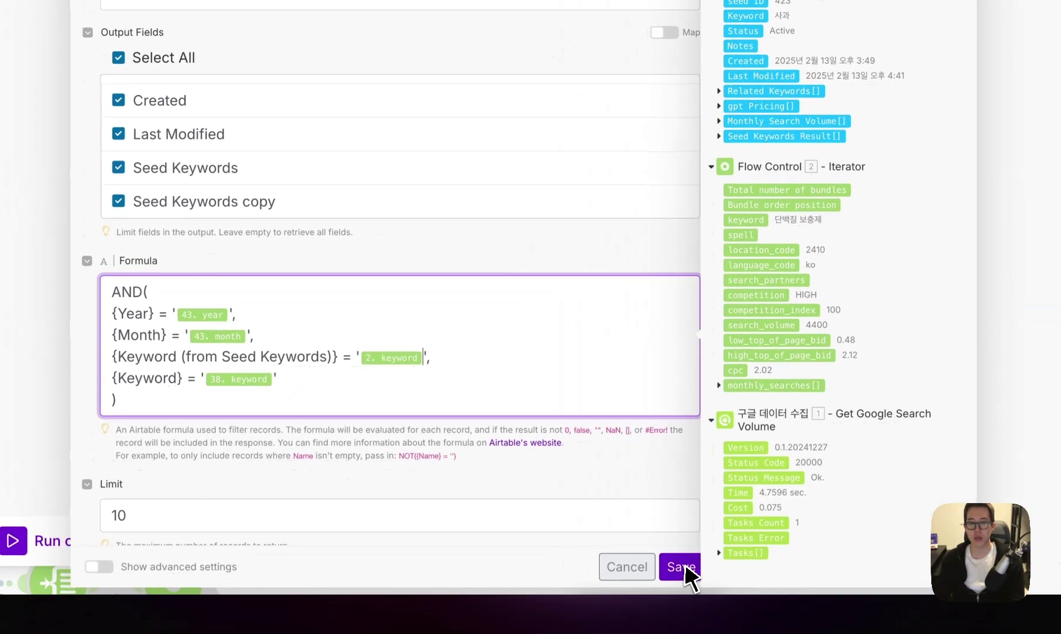
left_click(514, 597)
- Run the keyword-analysis scenario once, following the modules as they execute
left_click(464, 538)
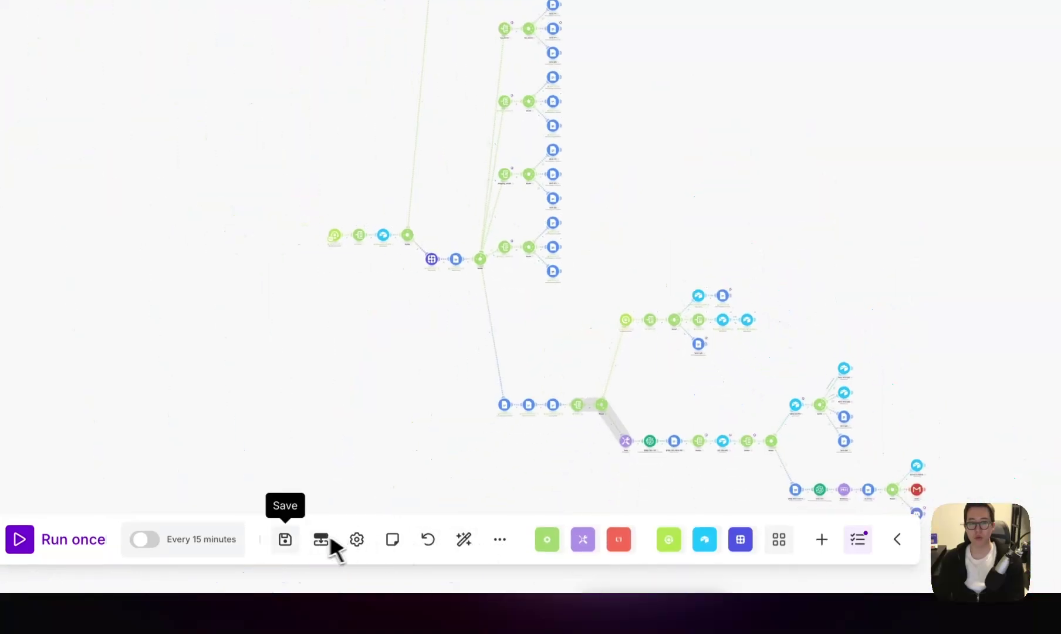
left_click(193, 538)
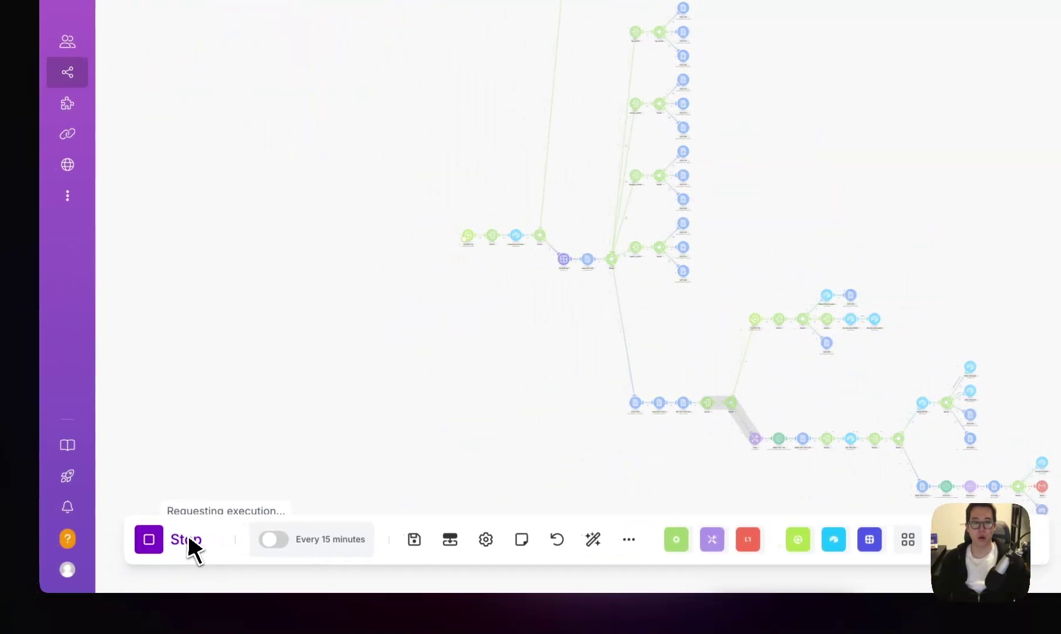
scroll(692, 437, "up", 10)
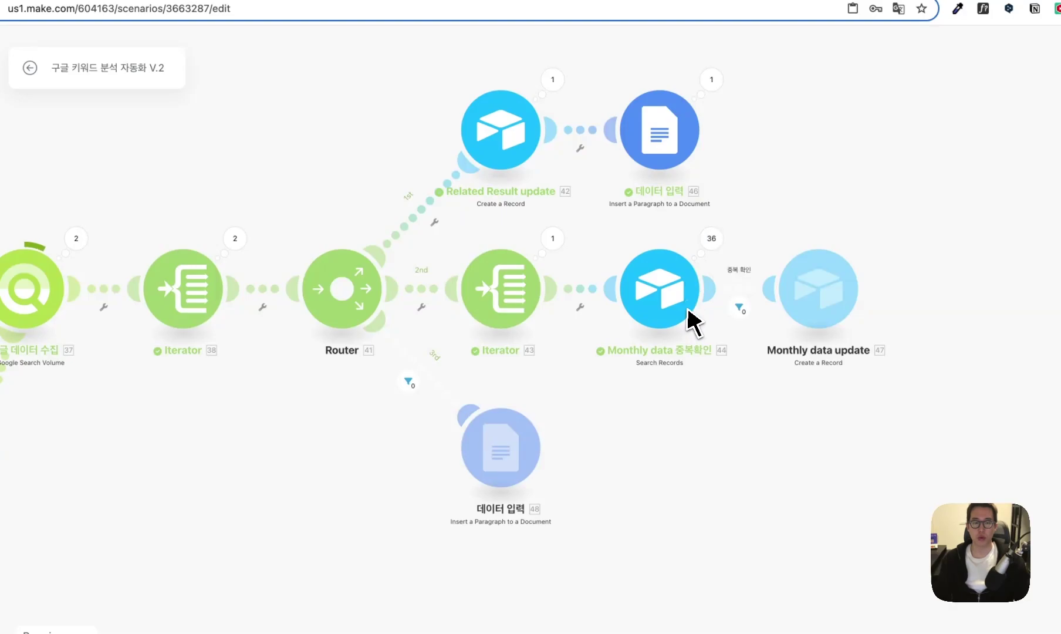
left_click_drag(675, 471, 738, 463)
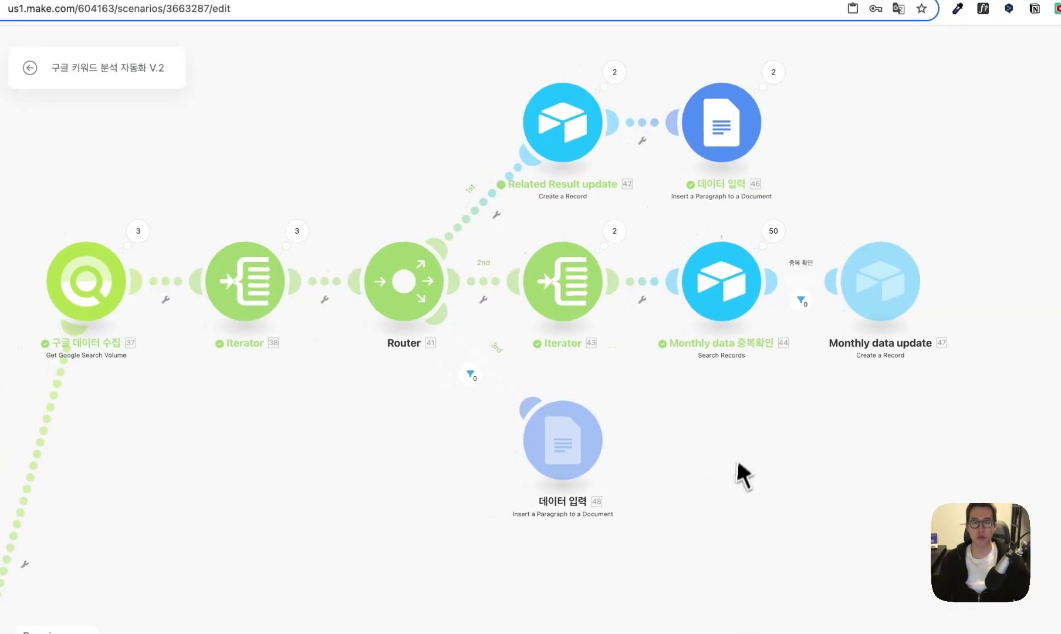
left_click_drag(322, 148, 370, 249)
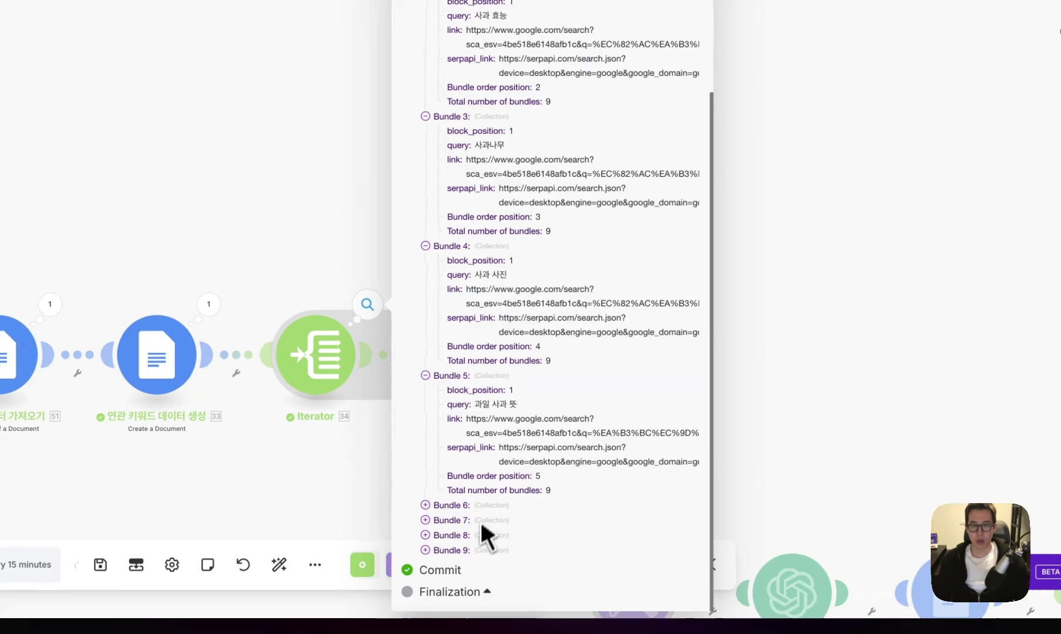
- Review the Iterator's related-keyword output bundles, then bring the Router area into view
scroll(482, 516, "up", 3)
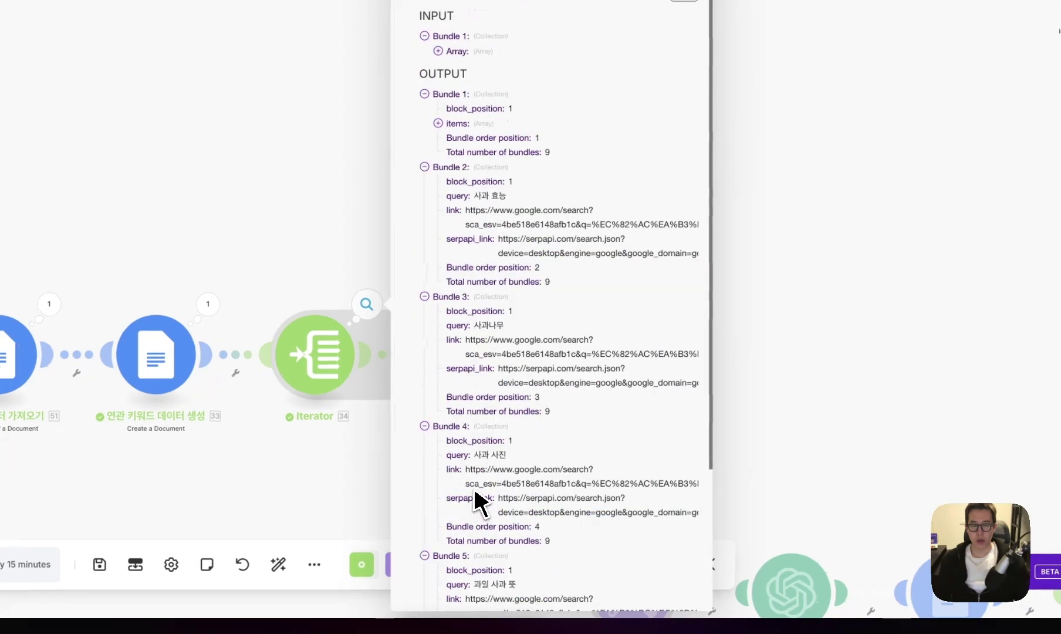
scroll(478, 502, "down", 3)
scroll(450, 537, "up", 4)
scroll(453, 533, "down", 4)
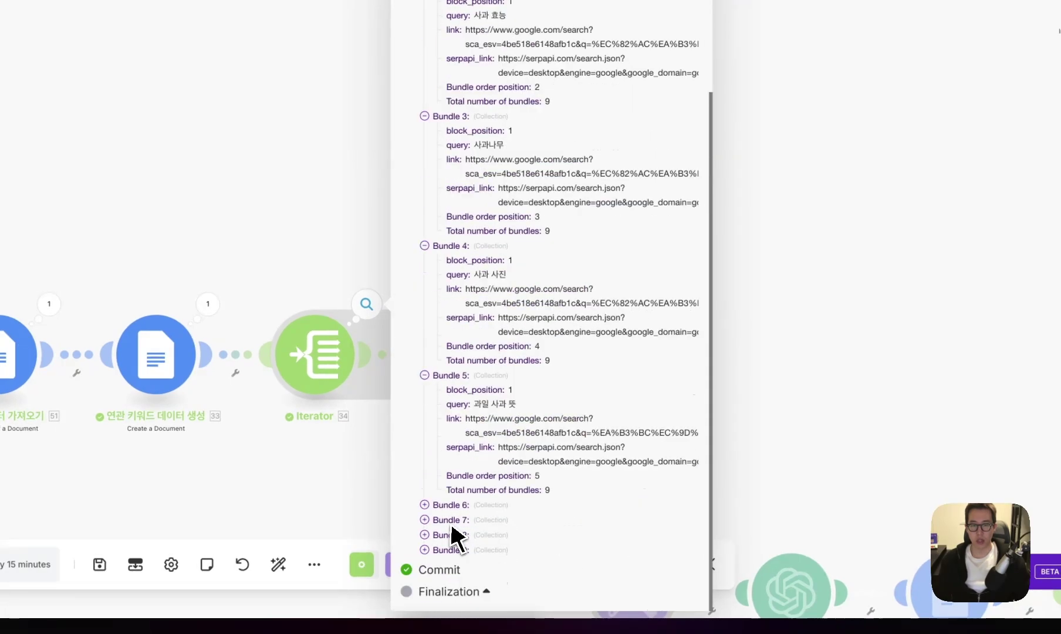
left_click(734, 315)
left_click_drag(886, 132, 392, 433)
left_click_drag(783, 333, 703, 392)
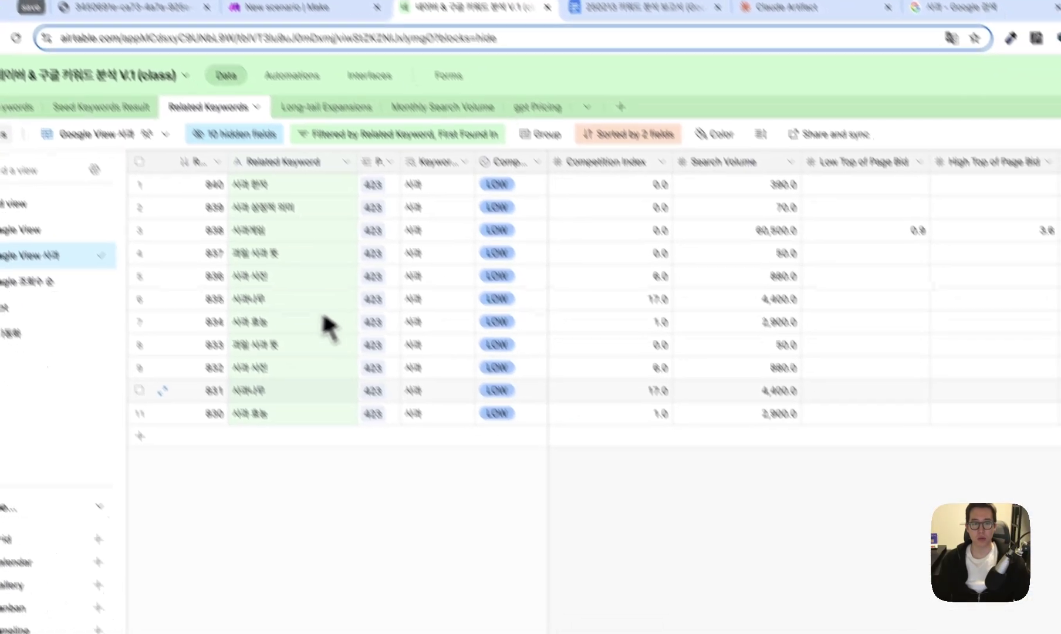
- Sort the Related Keywords table by Search Volume, highest first, replacing the Last Modified sort
left_click(355, 457)
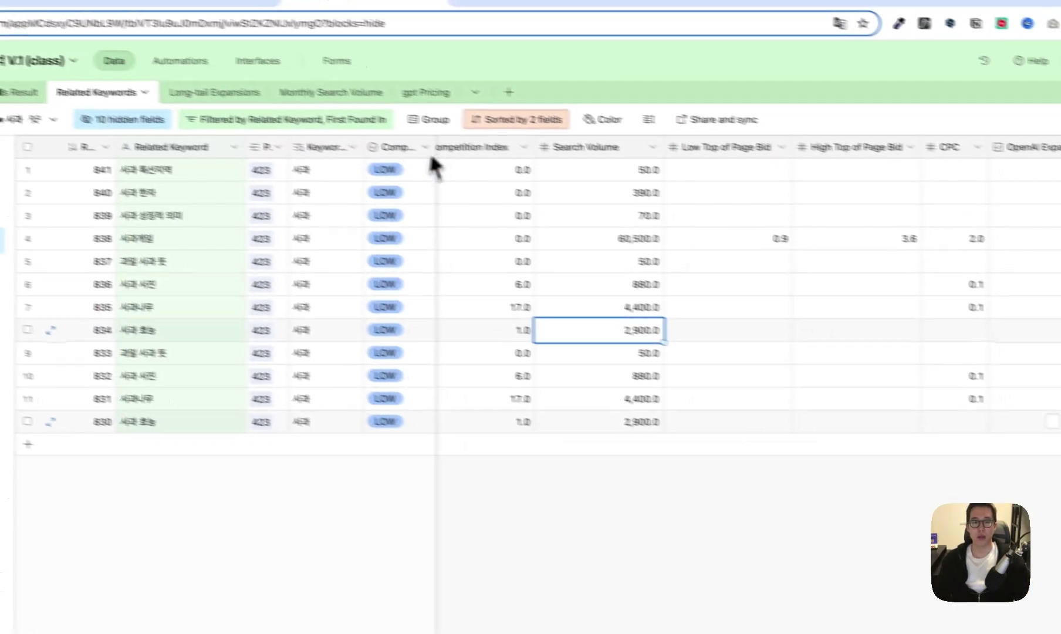
left_click(516, 119)
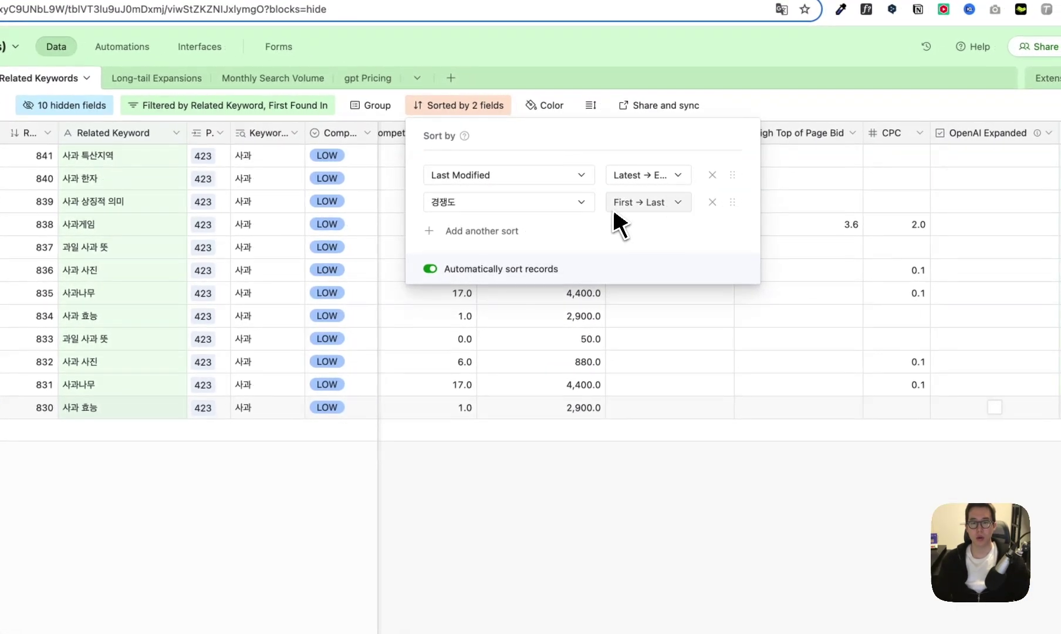
left_click(712, 174)
left_click(512, 205)
scroll(504, 304, "down", 5)
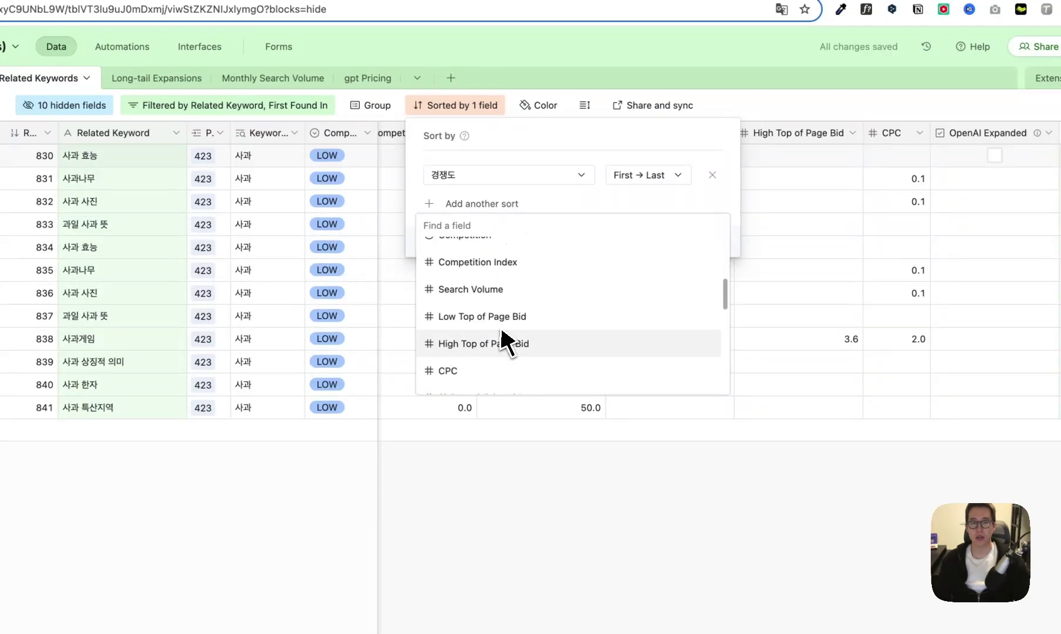
left_click(501, 331)
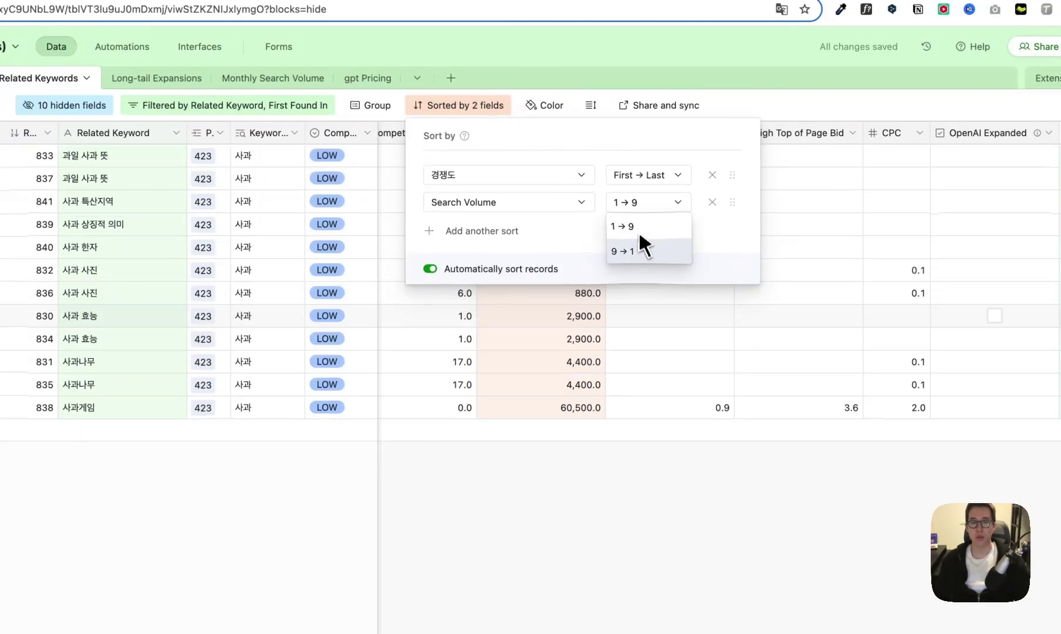
left_click(639, 249)
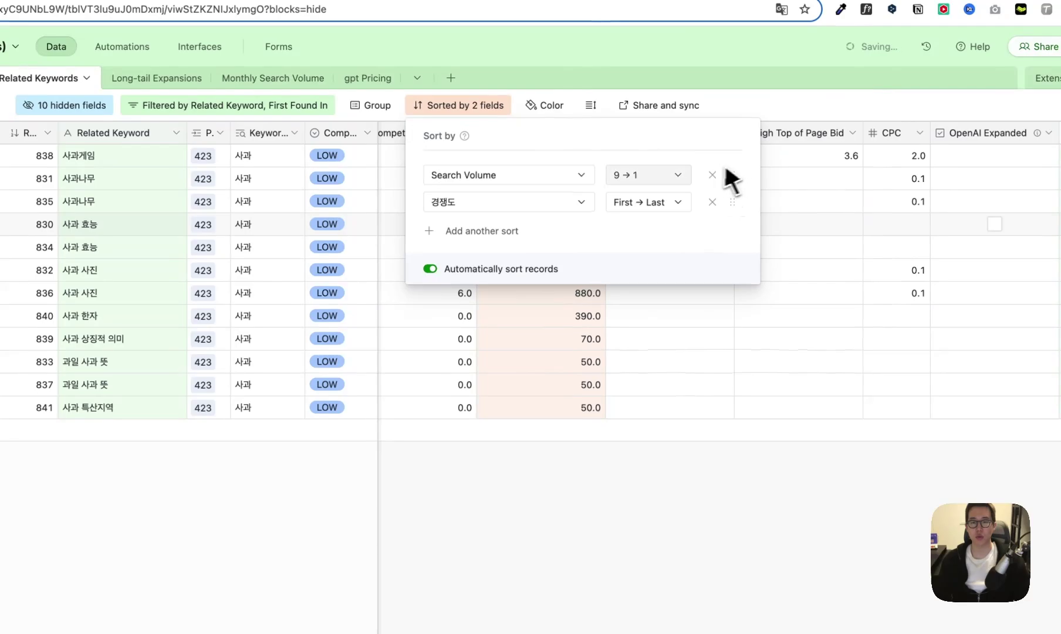
left_click(599, 436)
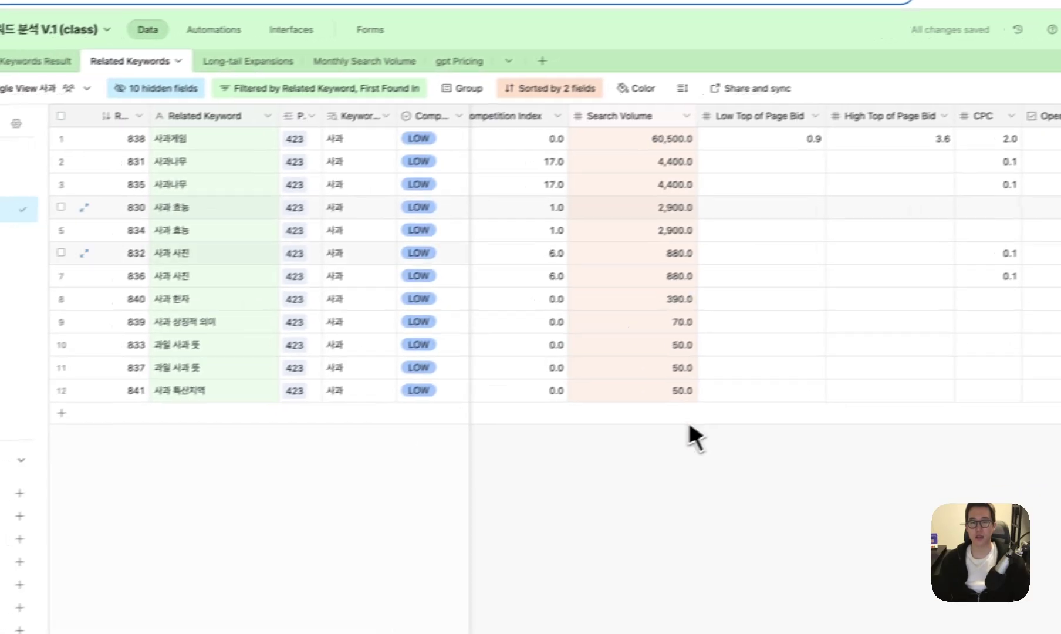
- Inspect the top-ranked keywords, from 60,500 down to row 831's 4,400 search volume
left_click(579, 157)
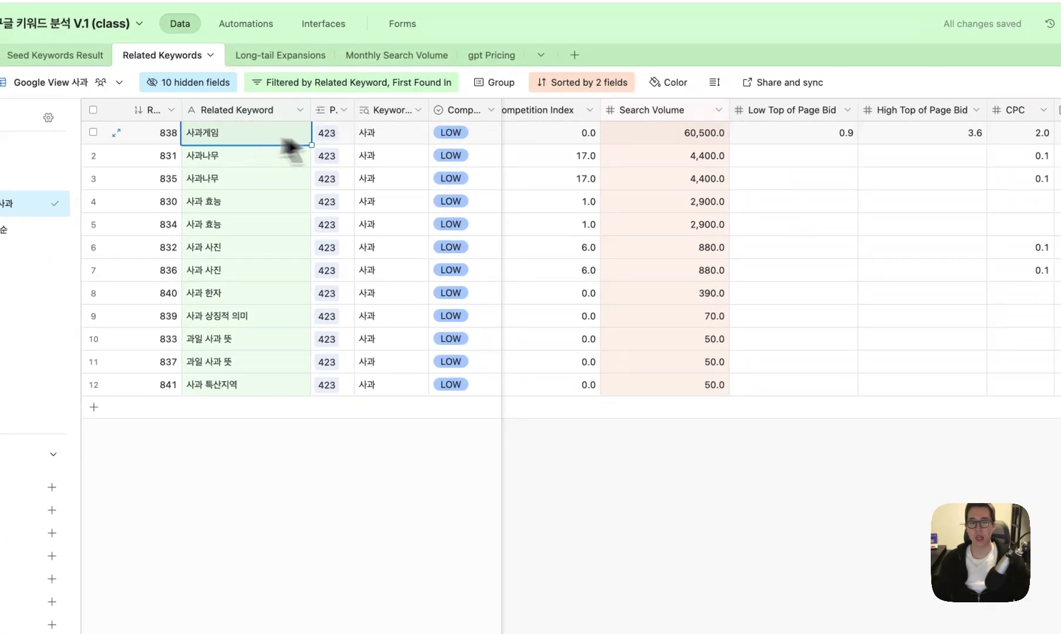
left_click(658, 139)
key("Left")
key("Left")
key("Right")
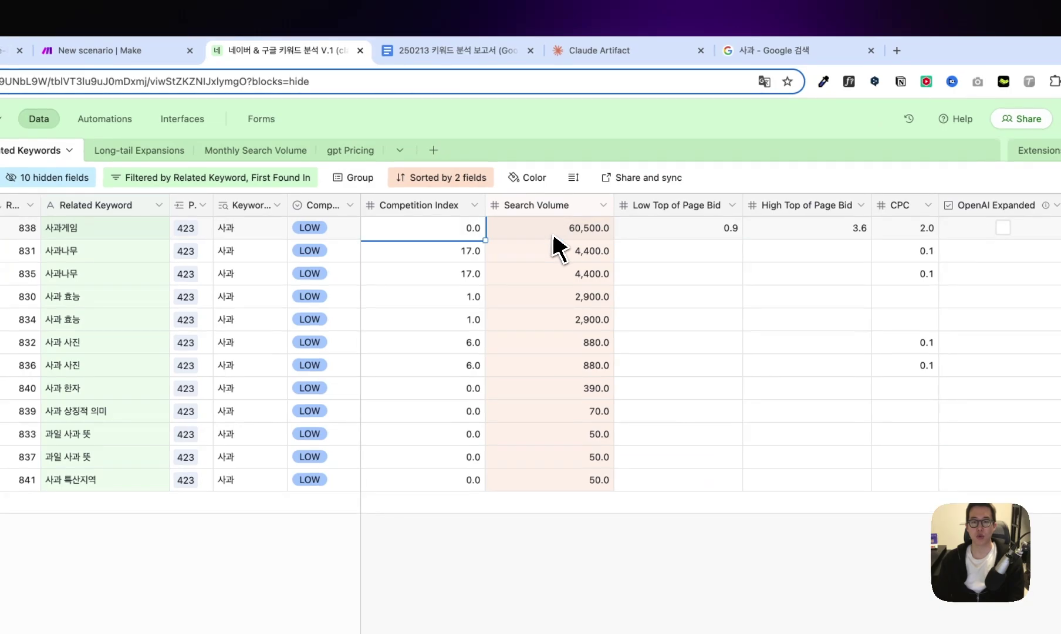
left_click(556, 250)
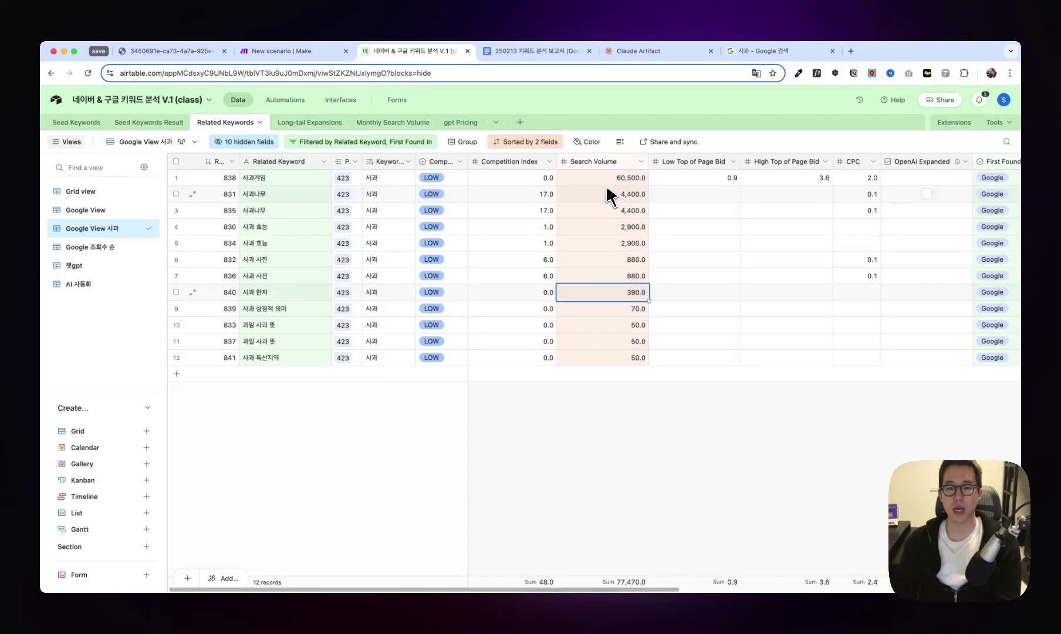
- Check the two new 사과 long-tail rows 2345 and 2344 in Long-tail Expansions
left_click(327, 57)
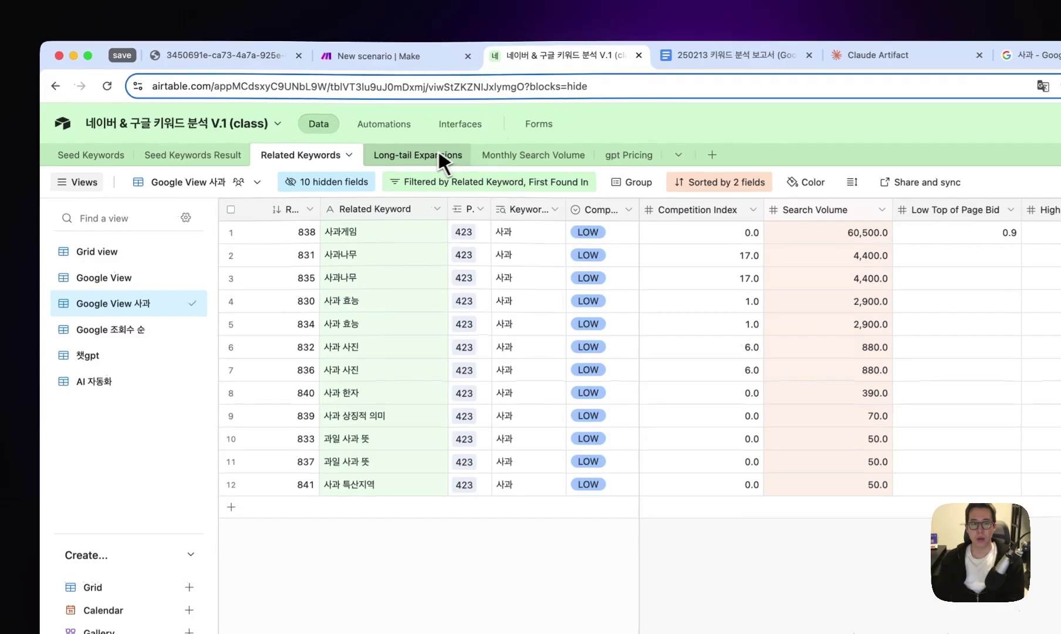
left_click(439, 154)
left_click(398, 249)
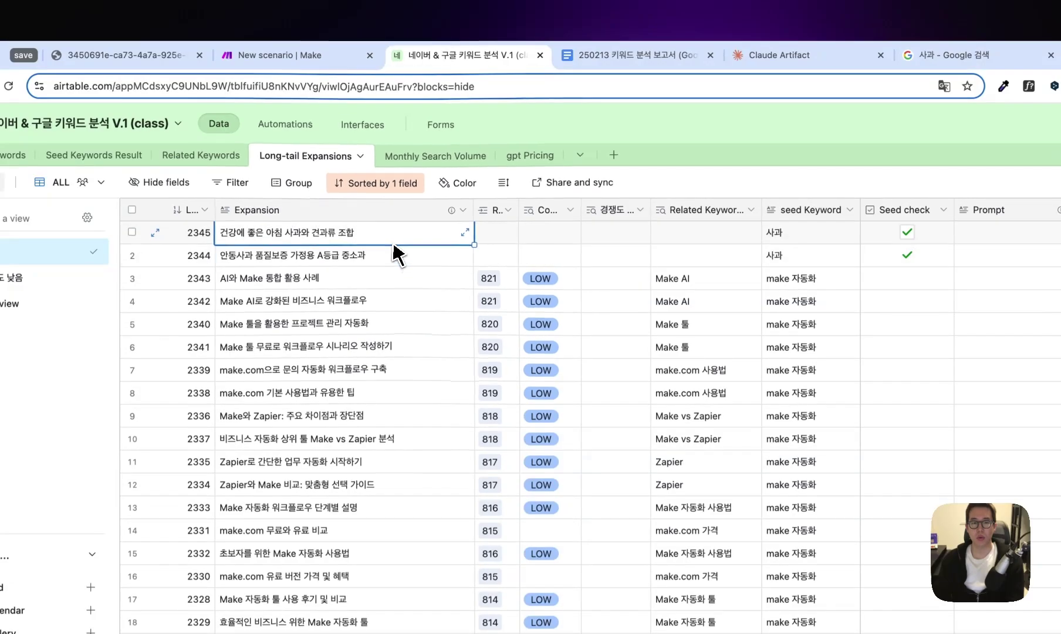
left_click(802, 254)
left_click(386, 237)
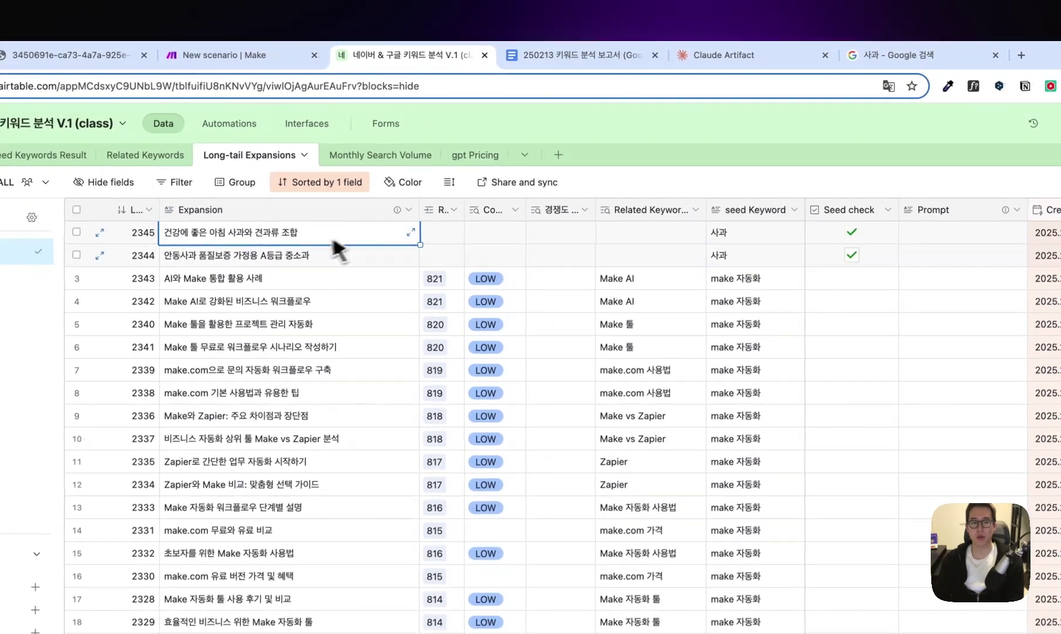
left_click(382, 252)
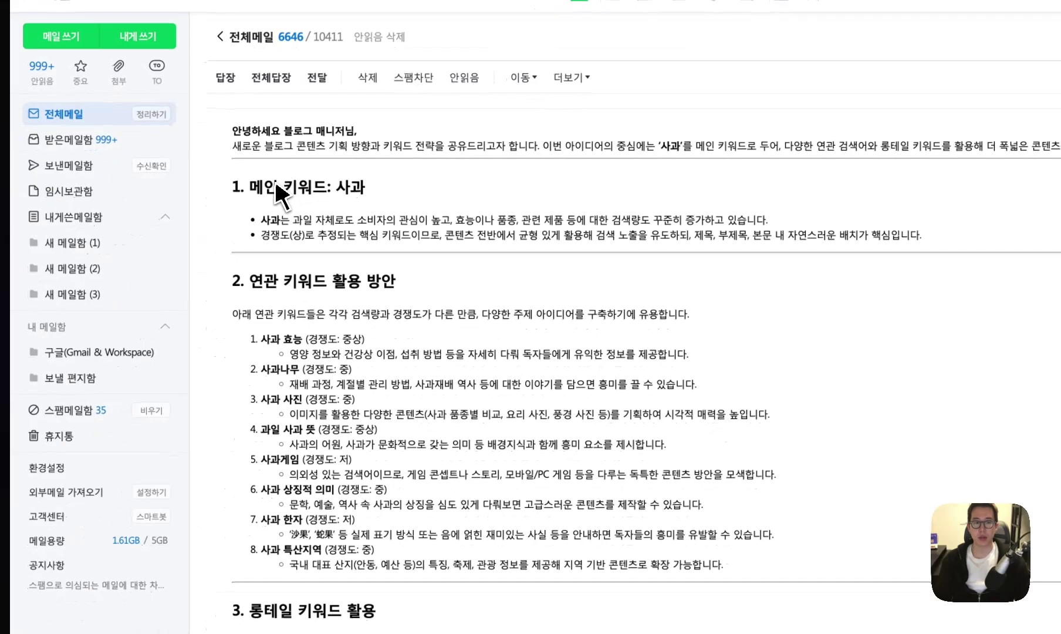
left_click_drag(82, 281, 202, 280)
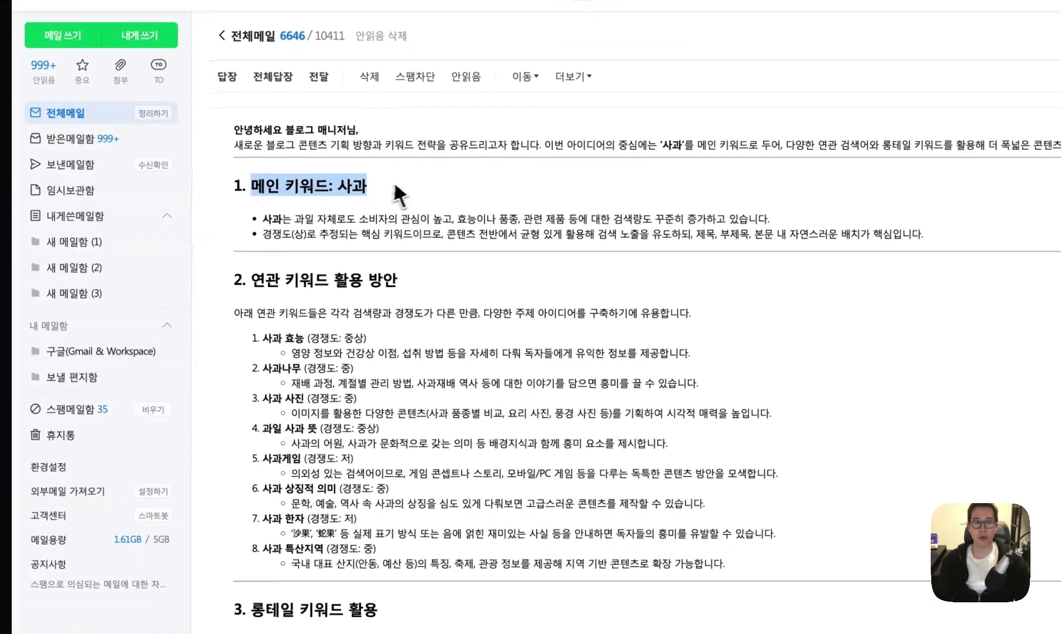
scroll(202, 280, "down", 2)
left_click_drag(251, 201, 405, 201)
scroll(349, 264, "down", 5)
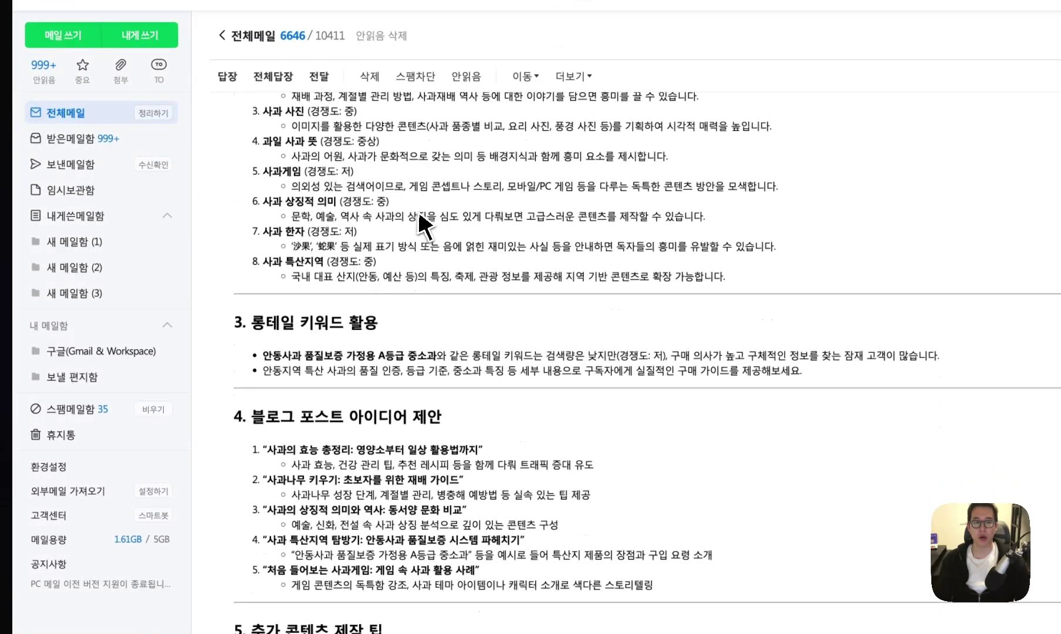
scroll(461, 305, "down", 2)
left_click_drag(248, 282, 442, 282)
scroll(490, 302, "down", 2)
left_click_drag(263, 382, 367, 382)
scroll(367, 404, "down", 2)
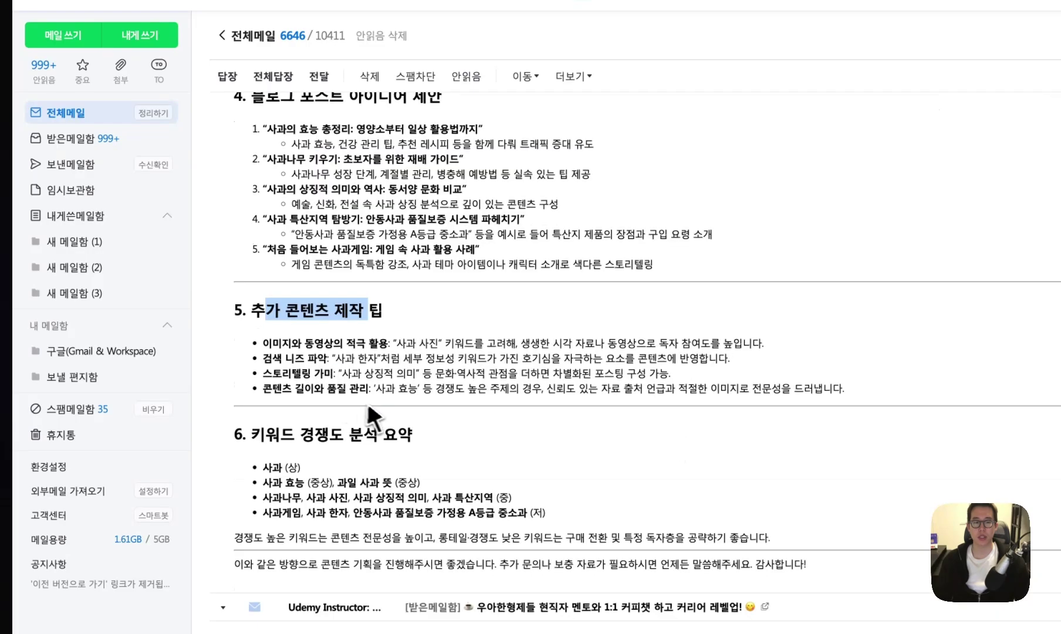
left_click(281, 427)
scroll(390, 443, "down", 1)
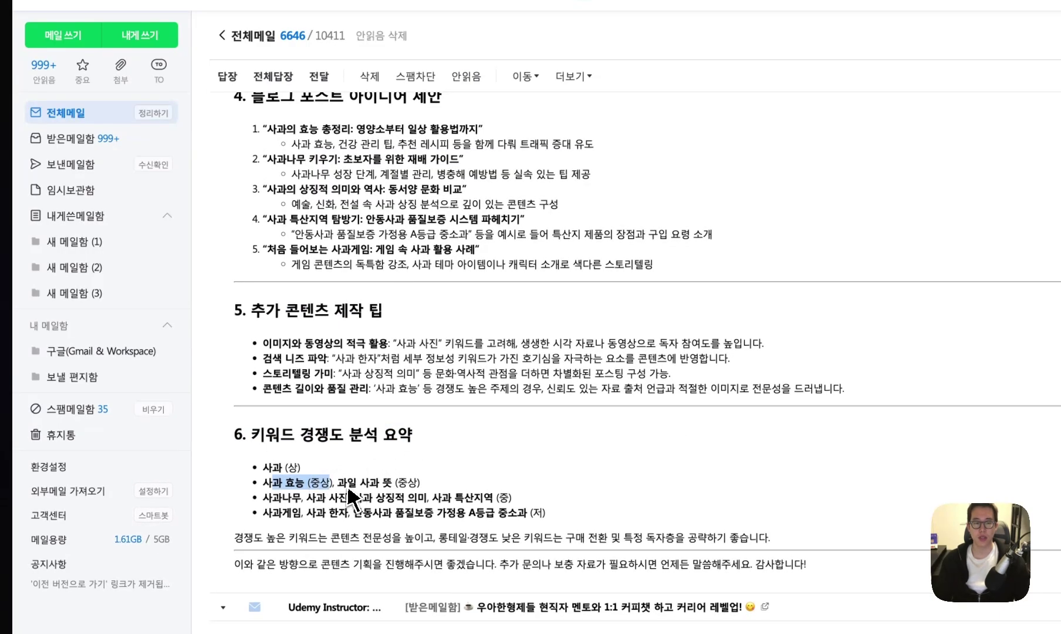
left_click_drag(421, 483, 282, 490)
left_click_drag(512, 497, 329, 499)
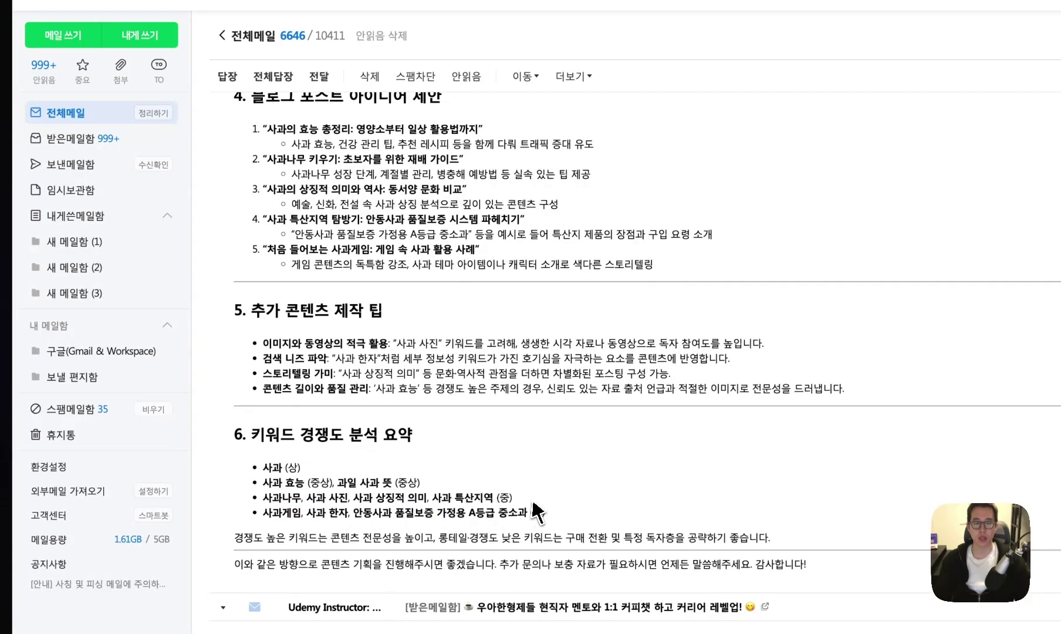
left_click_drag(294, 436, 413, 437)
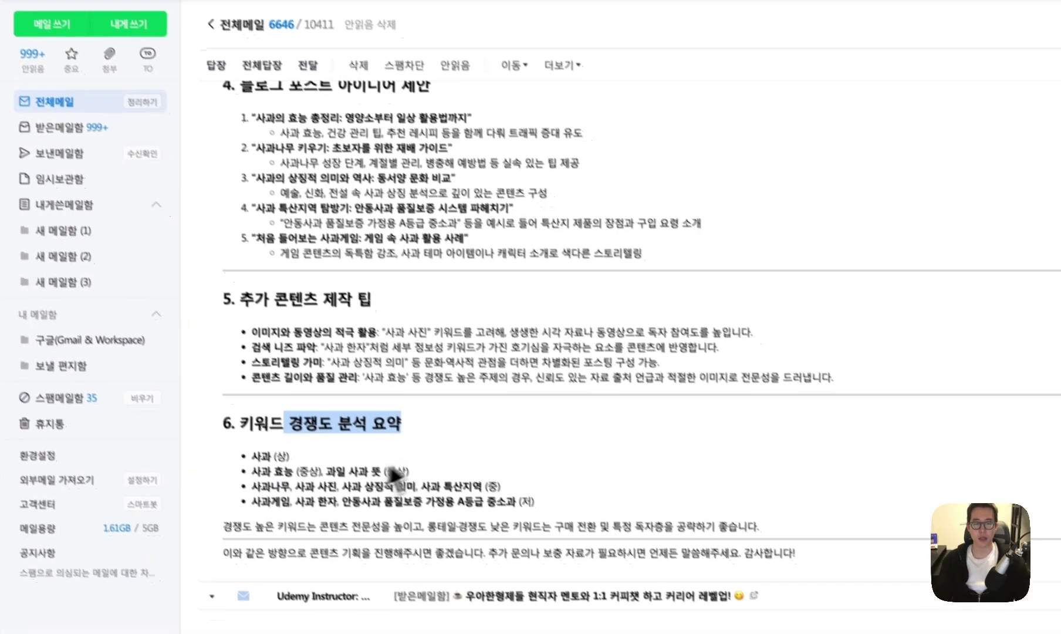
left_click_drag(282, 513, 381, 513)
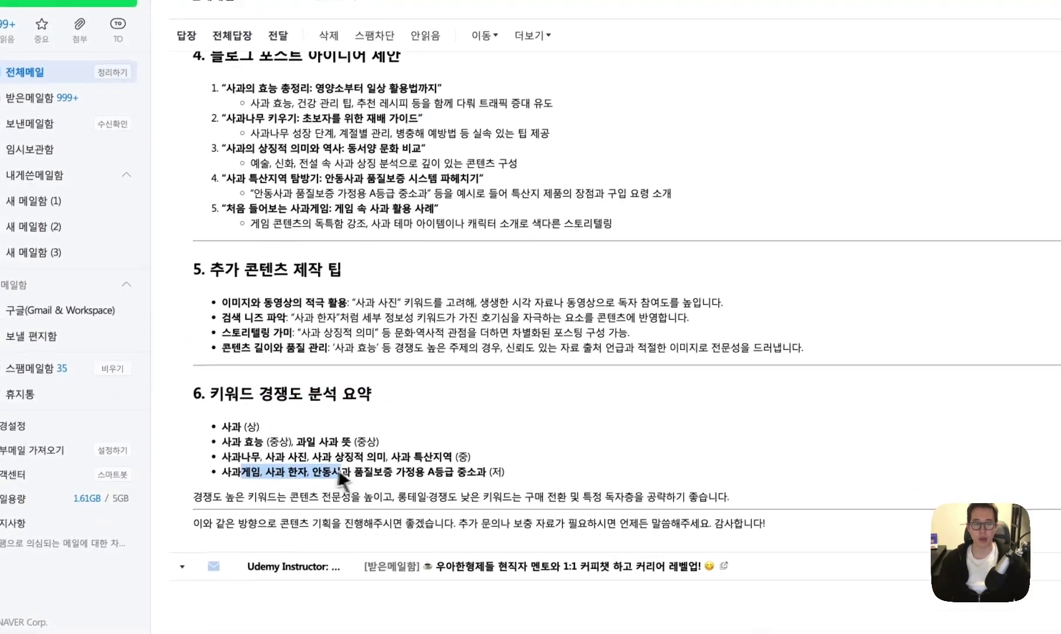
left_click(409, 484)
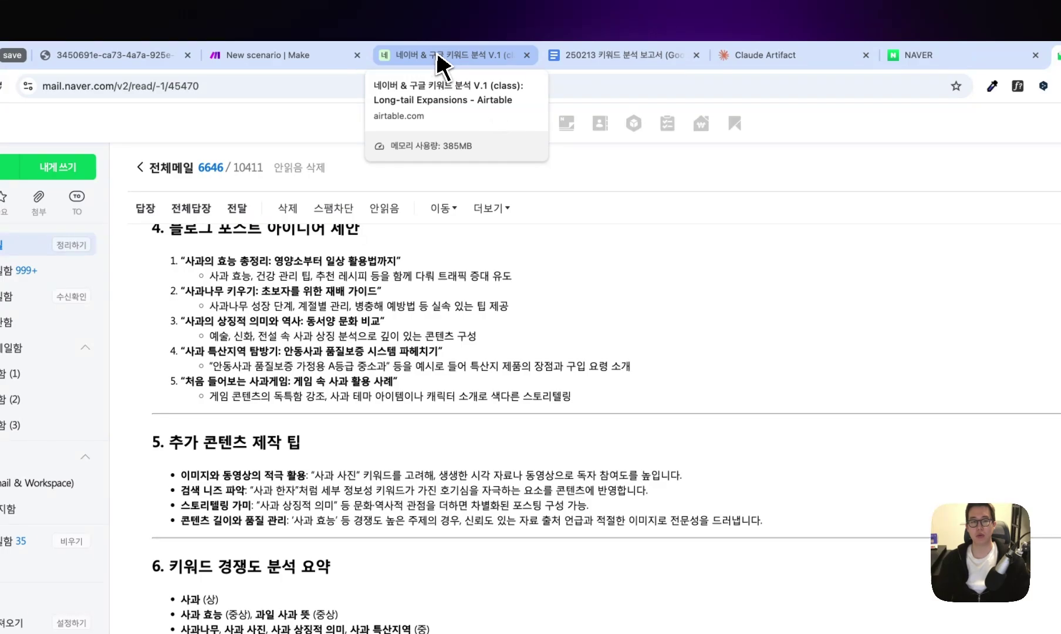
- Start a filter on the long-tail report route: iterator 55's Bundle order position equals its Total number of bundles
left_click(343, 56)
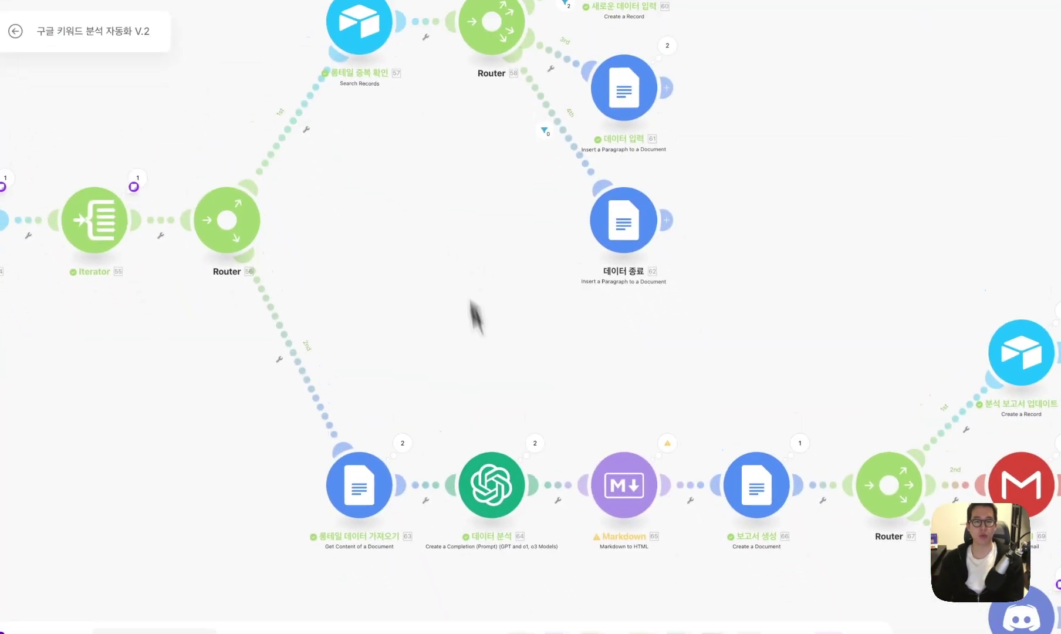
scroll(485, 410, "up", 5)
scroll(486, 431, "down", 8)
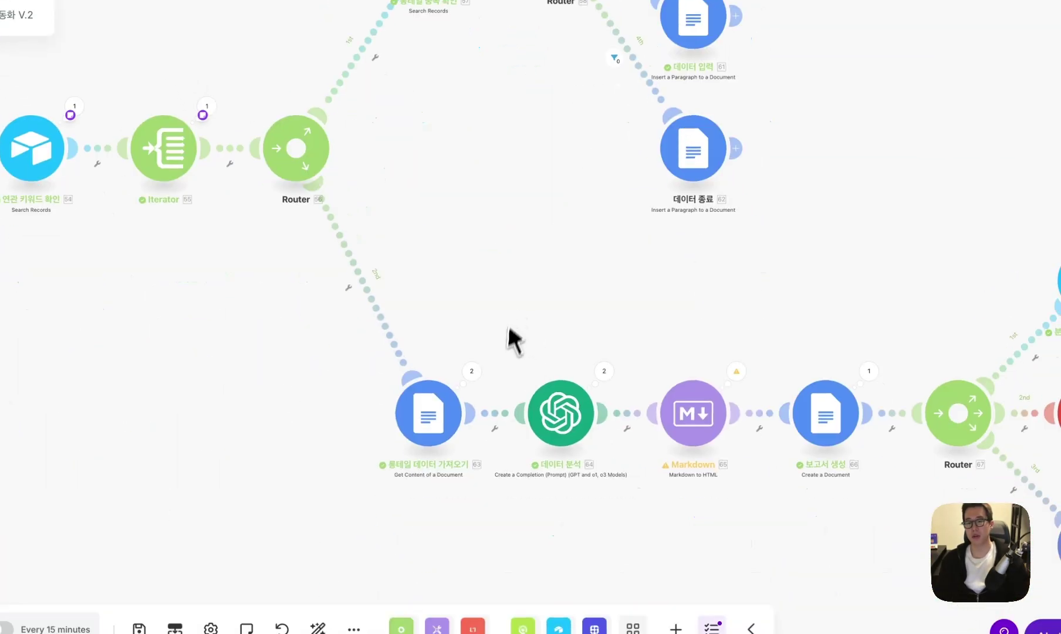
left_click(375, 309)
left_click(463, 319)
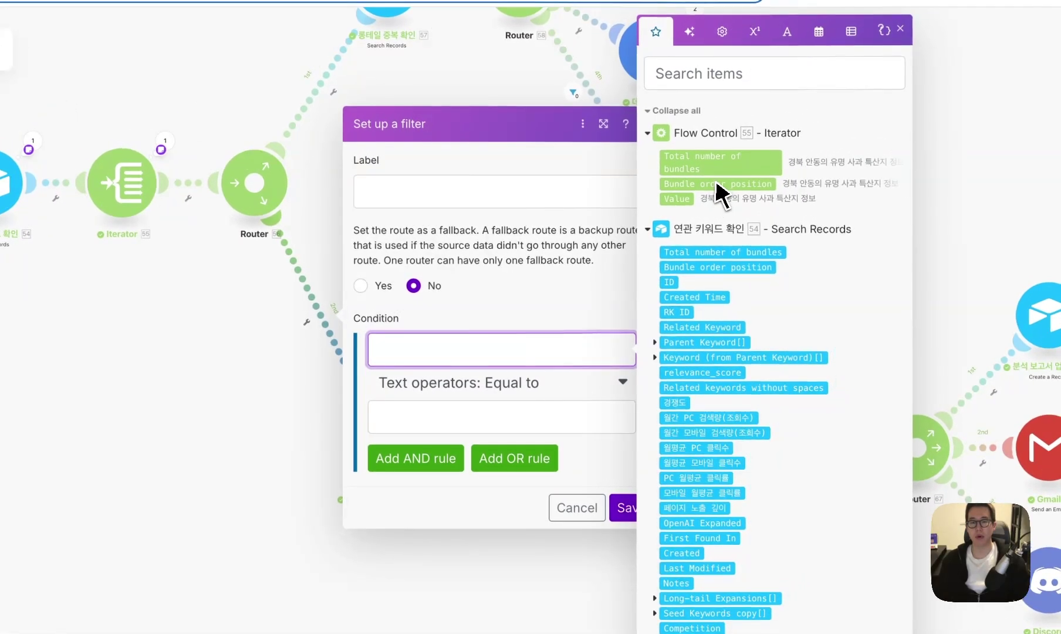
left_click_drag(748, 150, 559, 321)
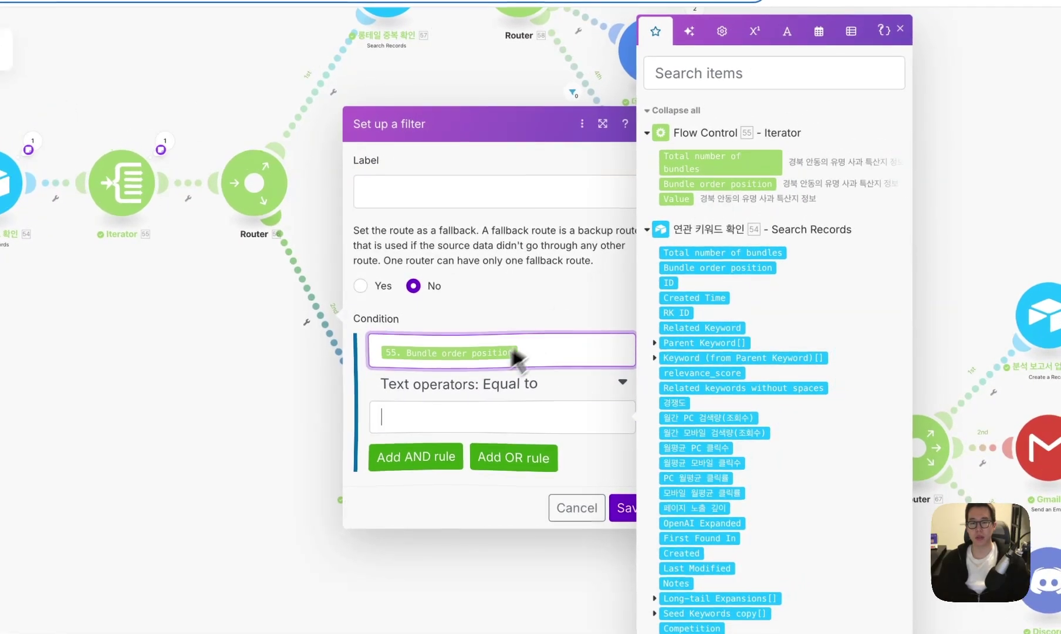
- Add an AND condition for iterator 53's bundle position equalling its total, name it 데이터 분석, and save
left_click(426, 460)
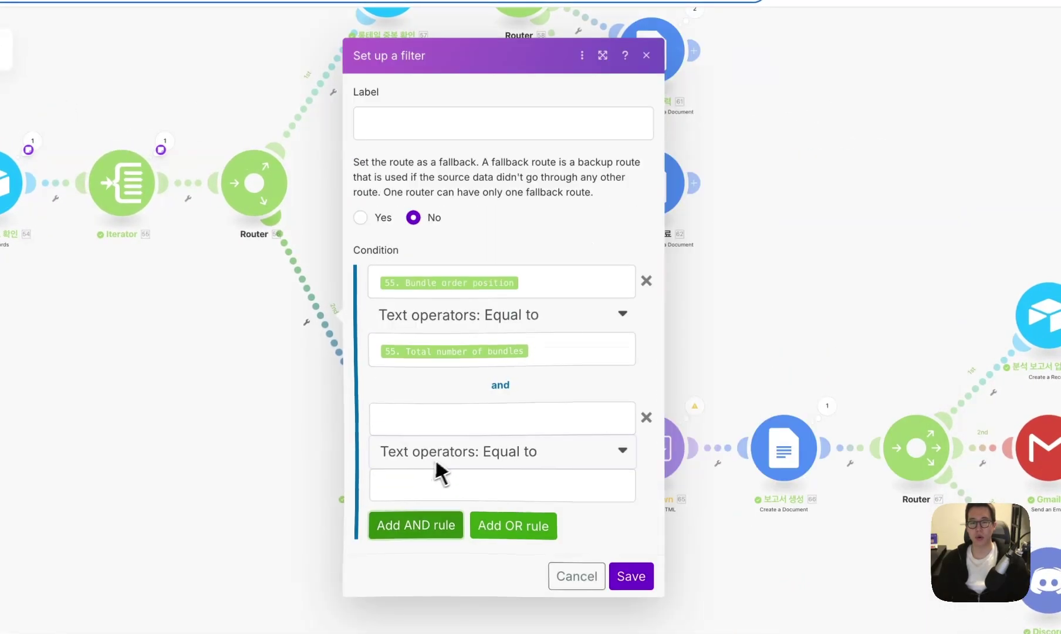
scroll(751, 486, "down", 4)
scroll(757, 375, "up", 5)
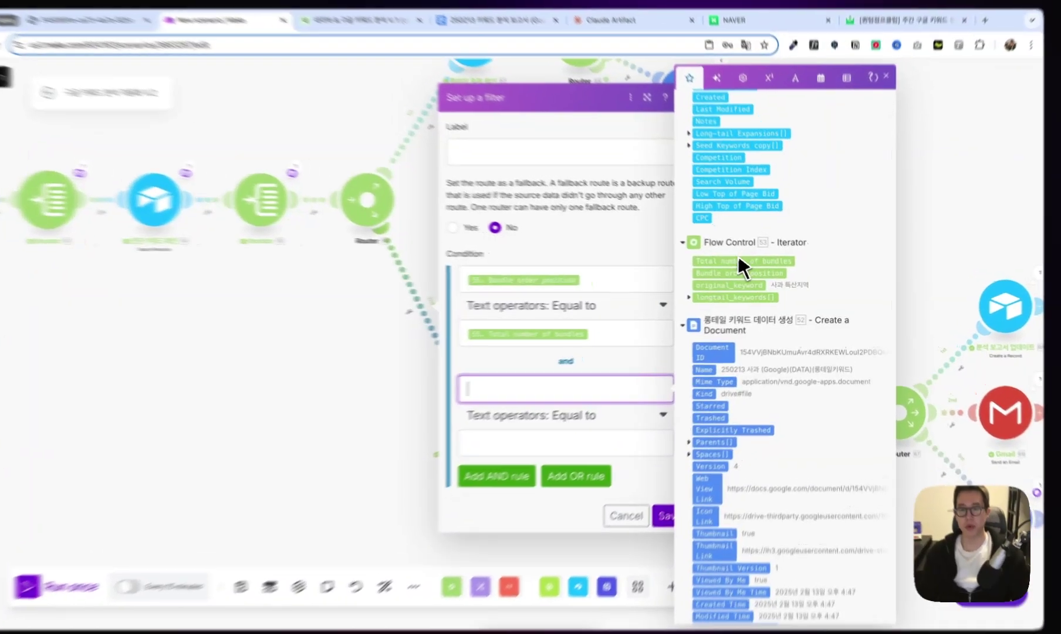
left_click(711, 271)
left_click(722, 252)
left_click(556, 168)
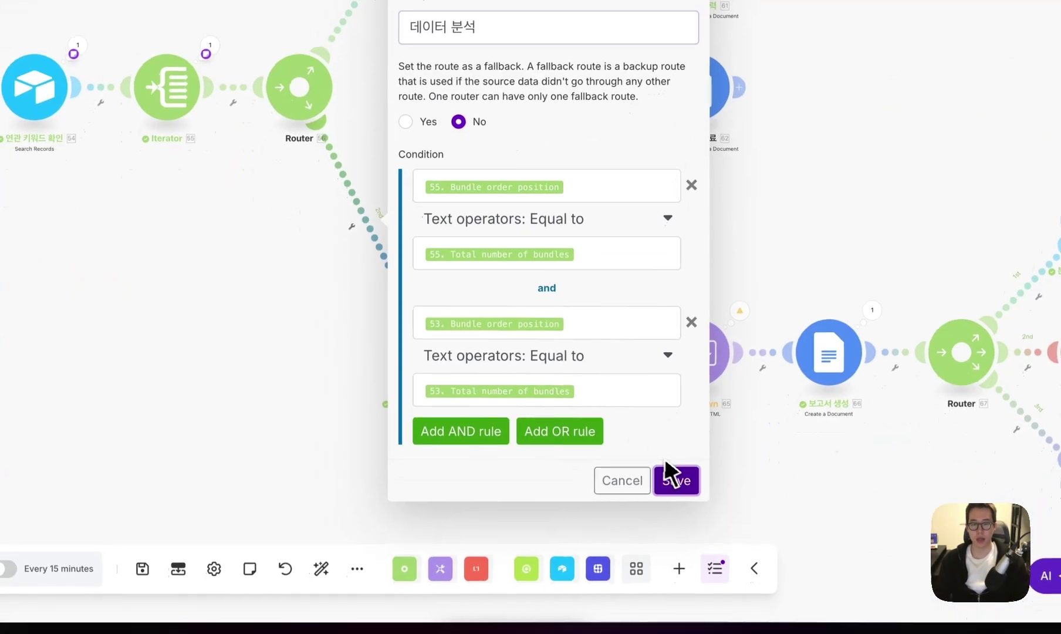
left_click(628, 568)
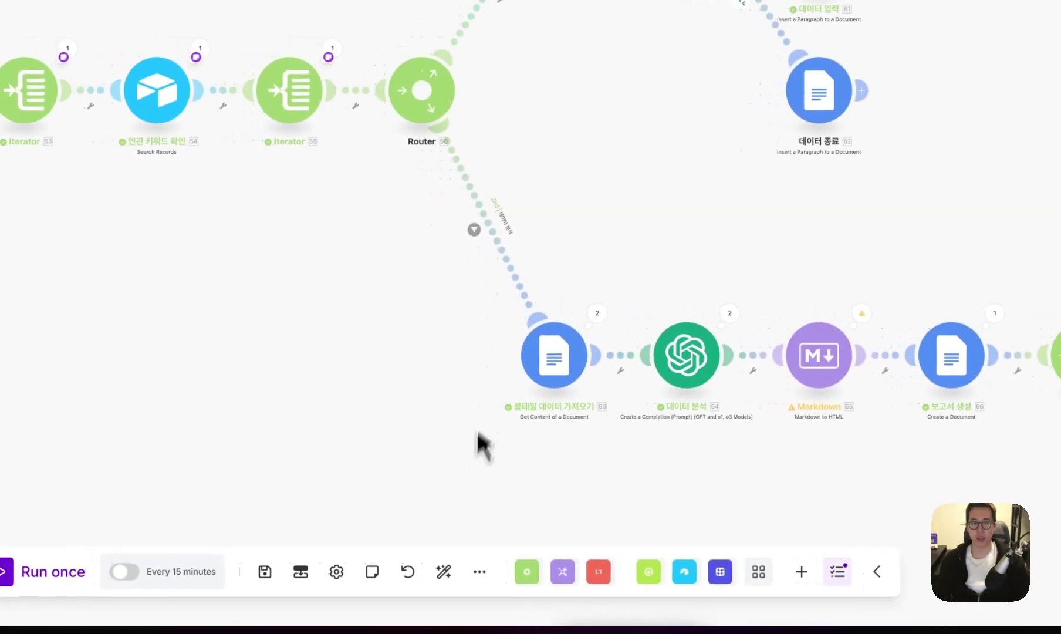
left_click(458, 552)
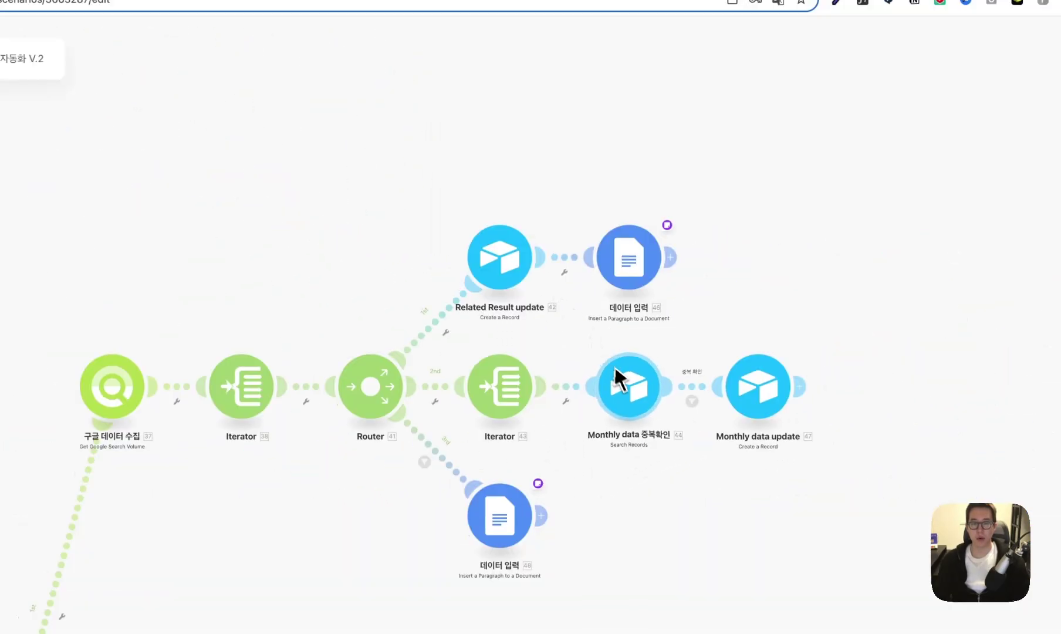
- Clone the Monthly data 중복확인 module as module 71 on the Router and rename it 연관 키
right_click(616, 378)
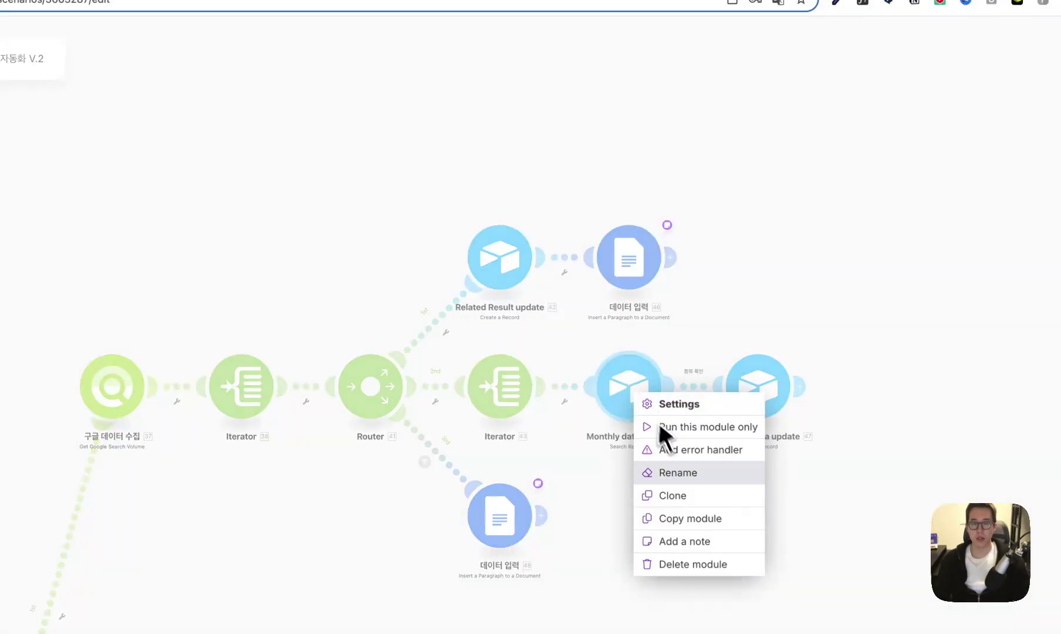
left_click(666, 427)
mouse_move(712, 375)
left_mouse_down()
mouse_move(562, 130)
mouse_move(419, 145)
mouse_move(414, 175)
mouse_move(456, 300)
left_mouse_up()
left_click_drag(474, 359, 385, 212)
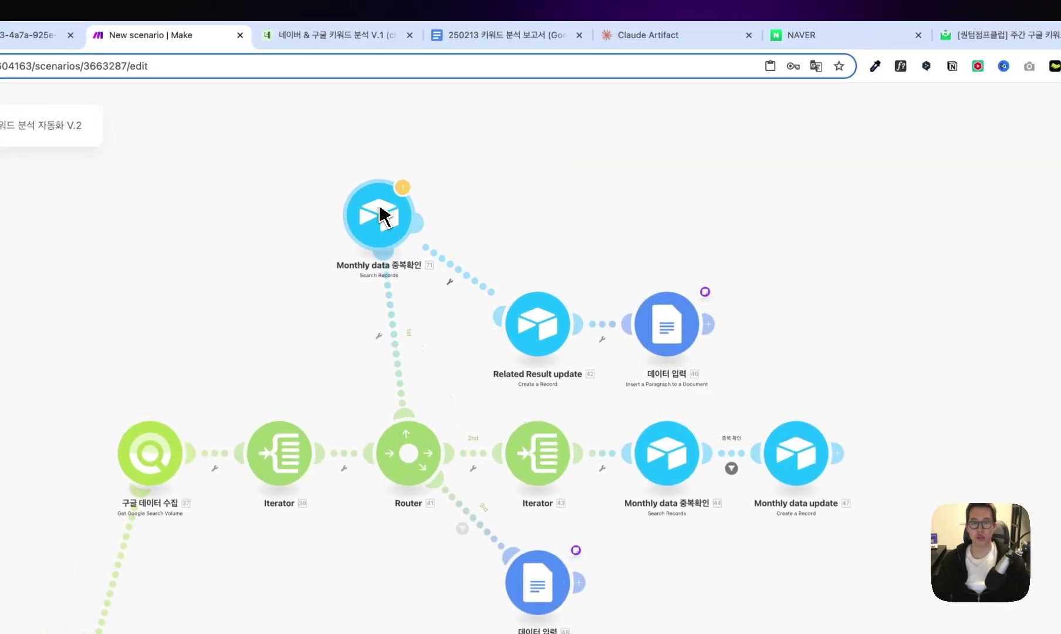
right_click(385, 212)
left_click(424, 292)
type("연관 키워드")
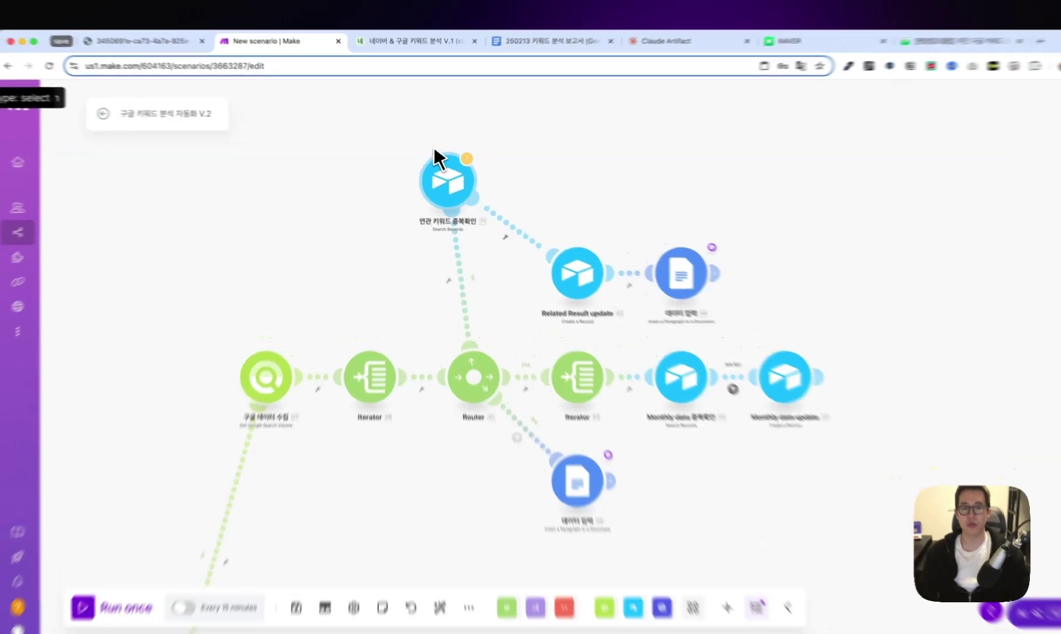
- Set module 71 to output all fields with formula {Related Keyword} = '{38.keyword}'
left_click(438, 168)
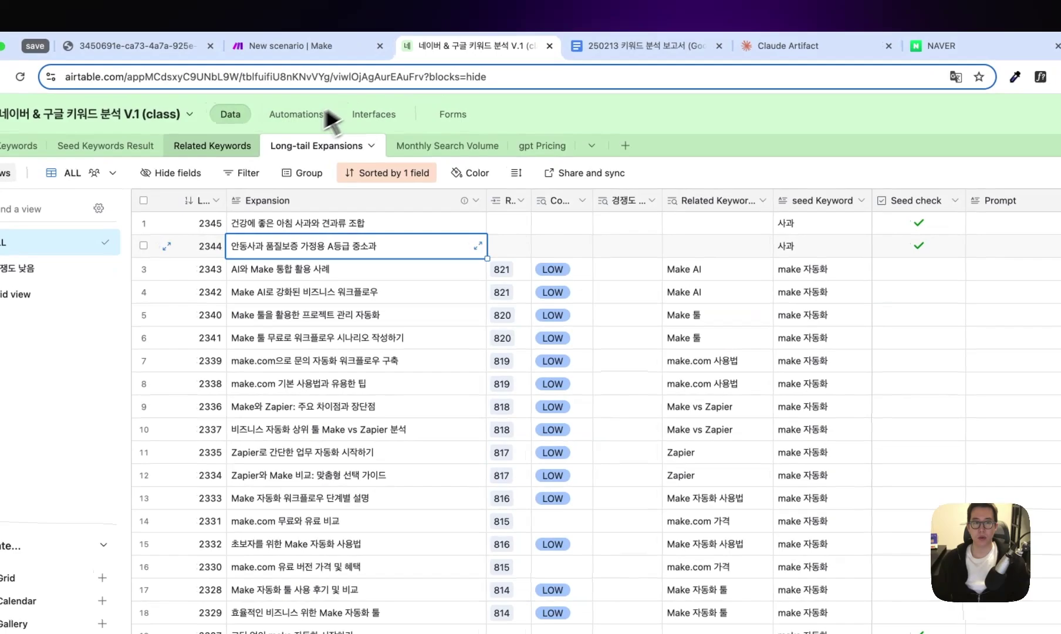
left_click(243, 147)
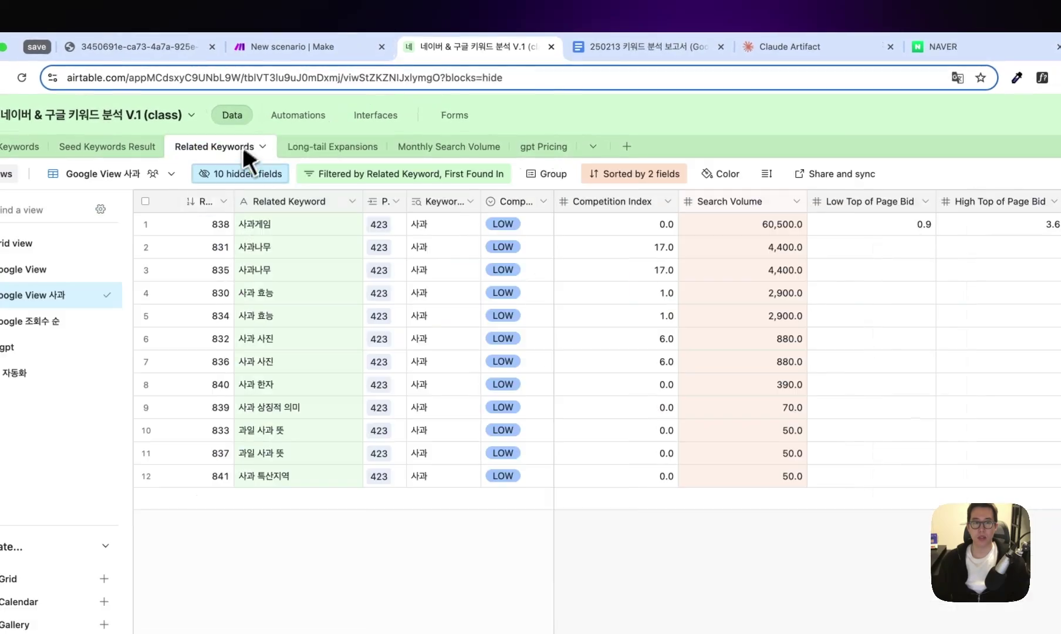
double_click(302, 202)
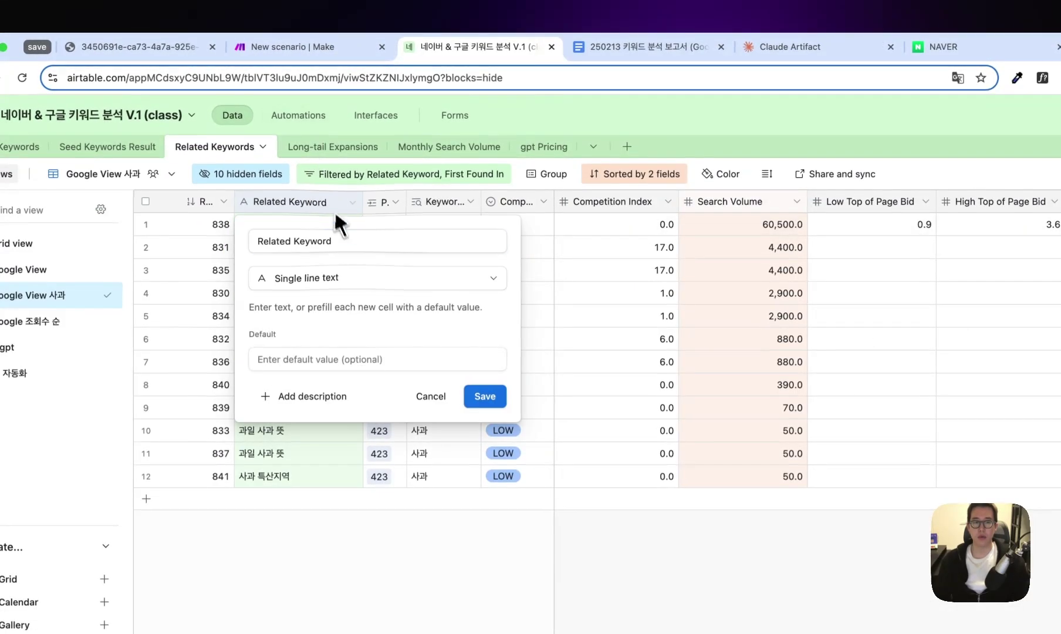
left_click(316, 47)
left_click(609, 549)
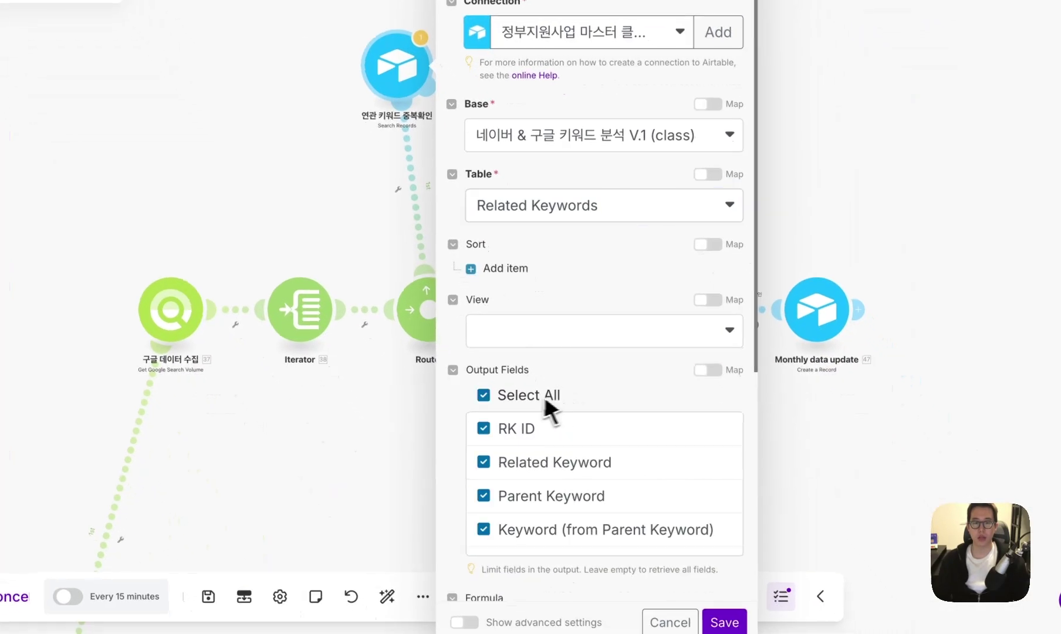
scroll(479, 401, "down", 1)
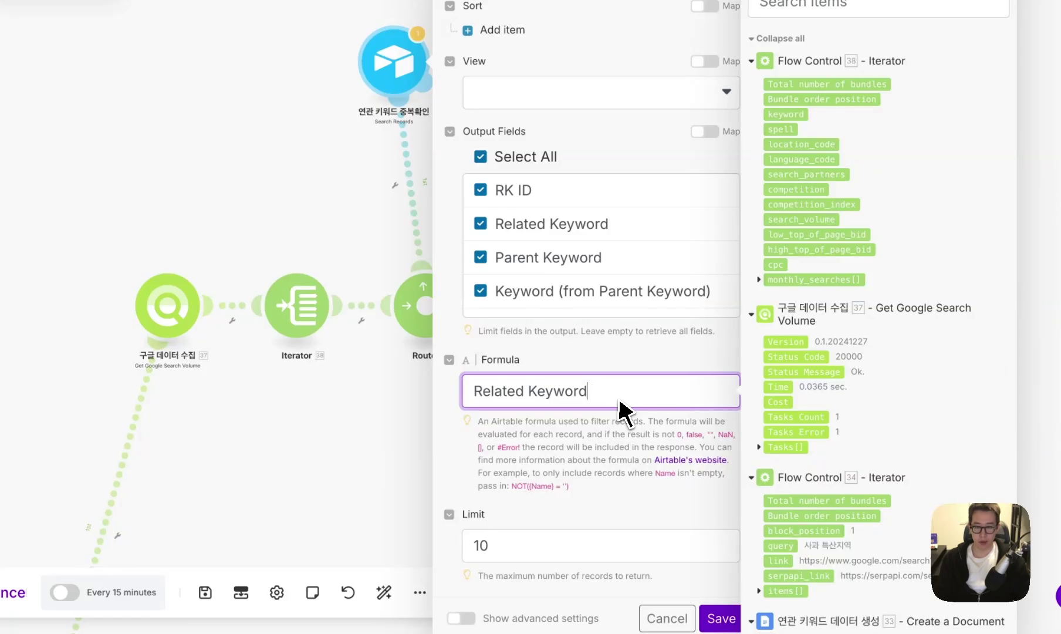
type("}")
key("Home")
type("{")
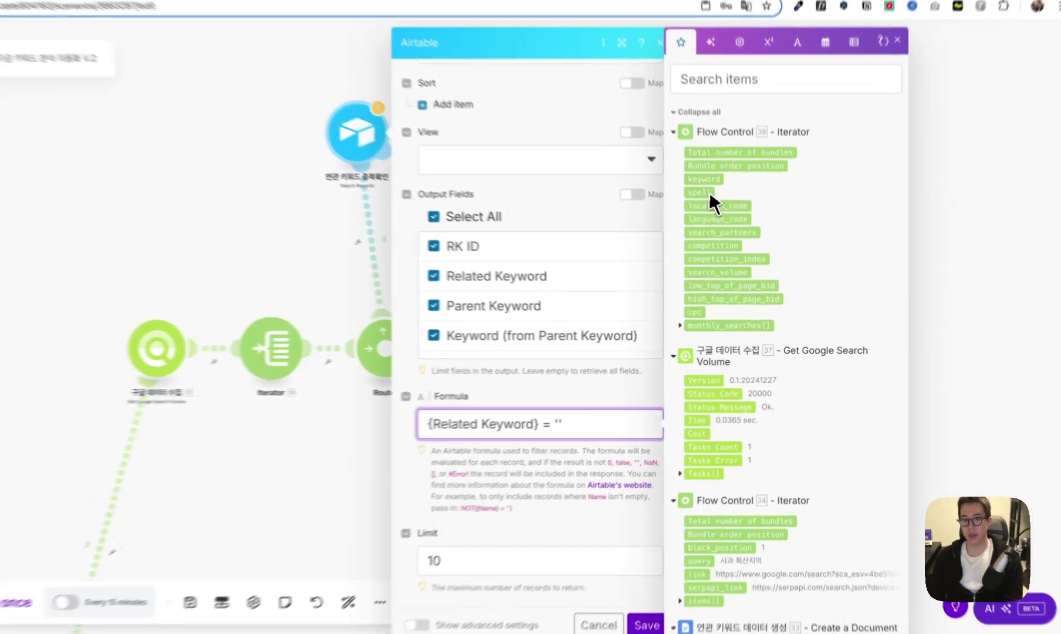
left_click(721, 213)
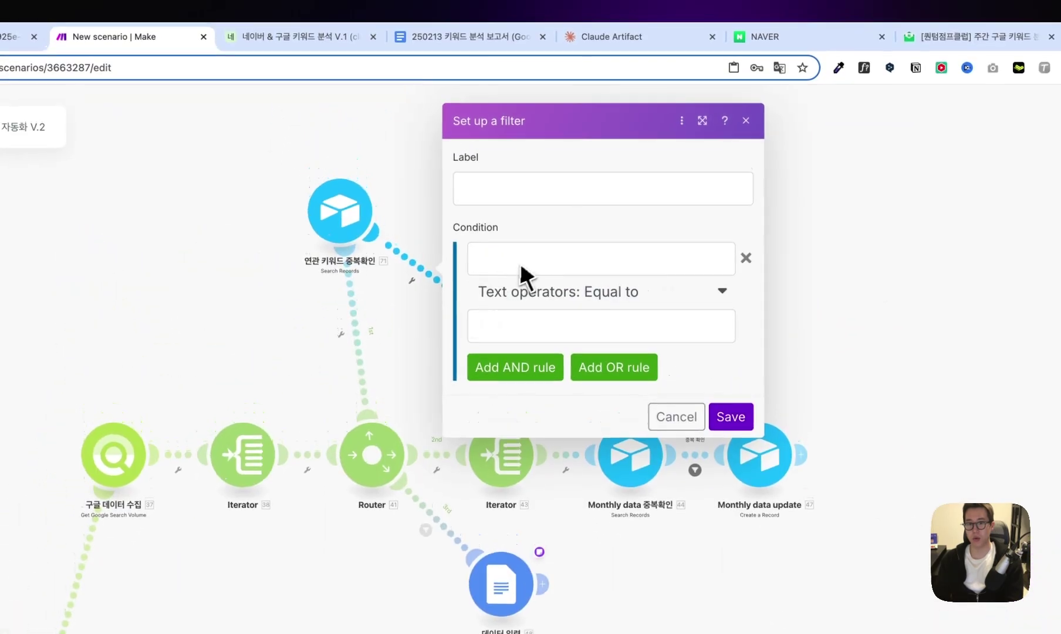
- Add a 중복 확인 filter passing only when the duplicate search's total number of bundles equals 0
left_click(520, 262)
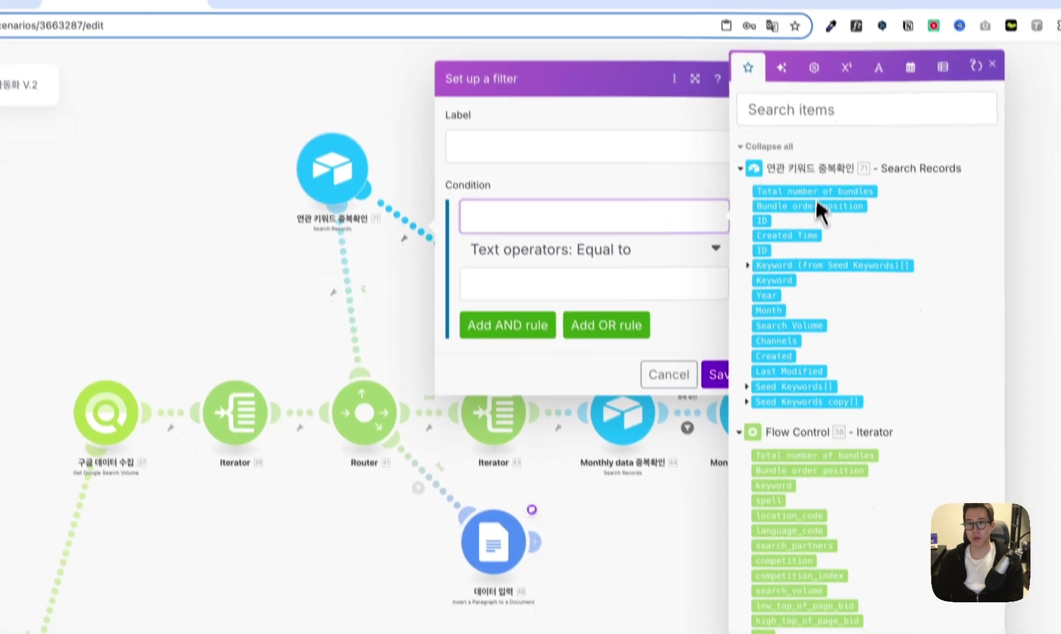
left_click(821, 234)
left_click(634, 327)
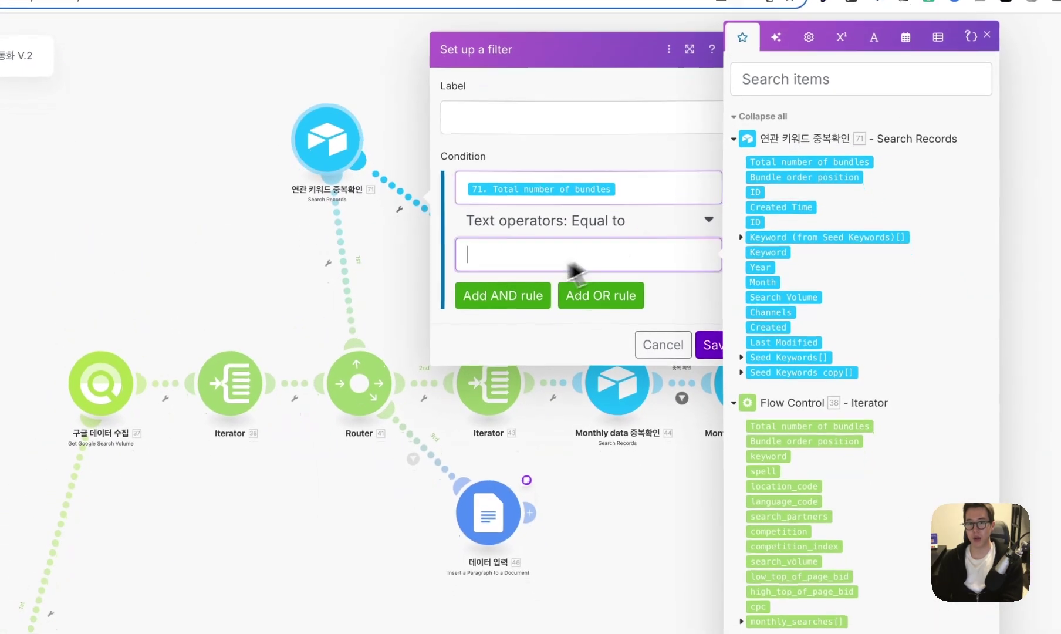
type("0")
left_click(592, 189)
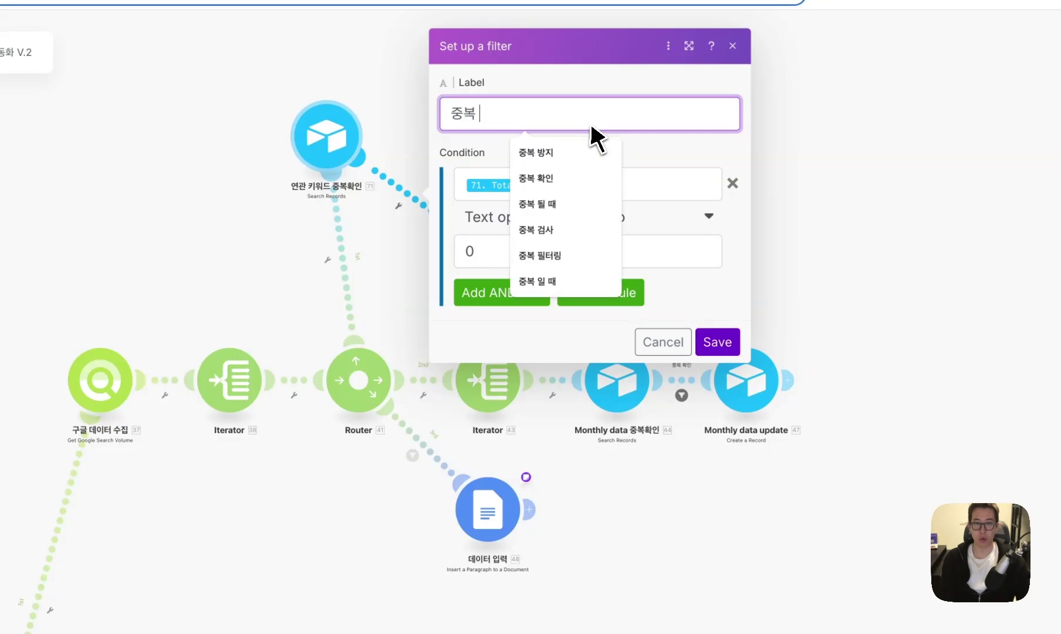
type("화깅")
key("BackSpace")
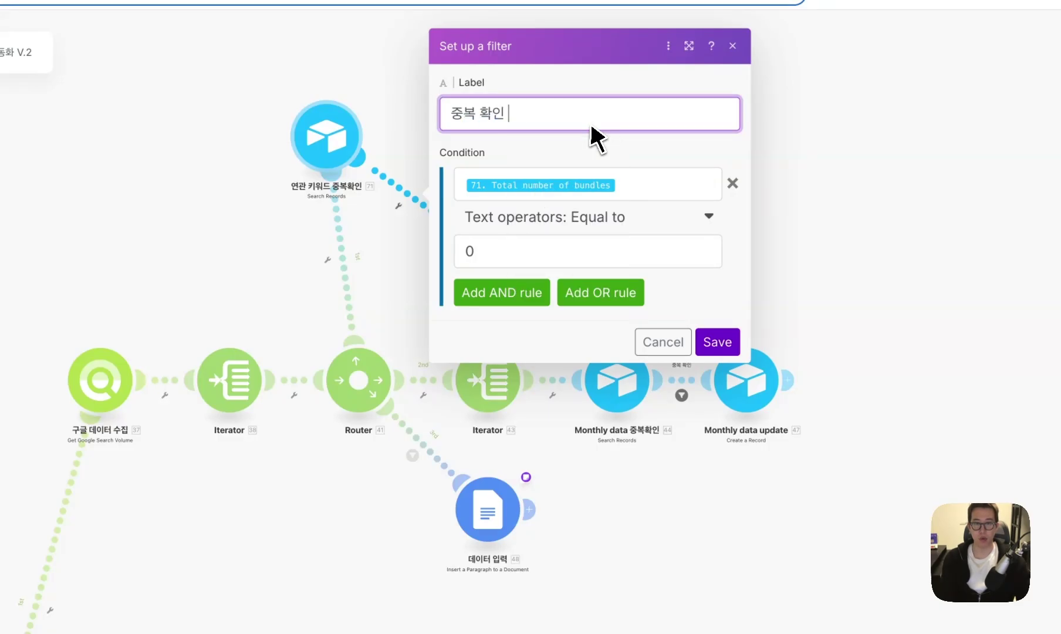
key("Return")
left_click(436, 551)
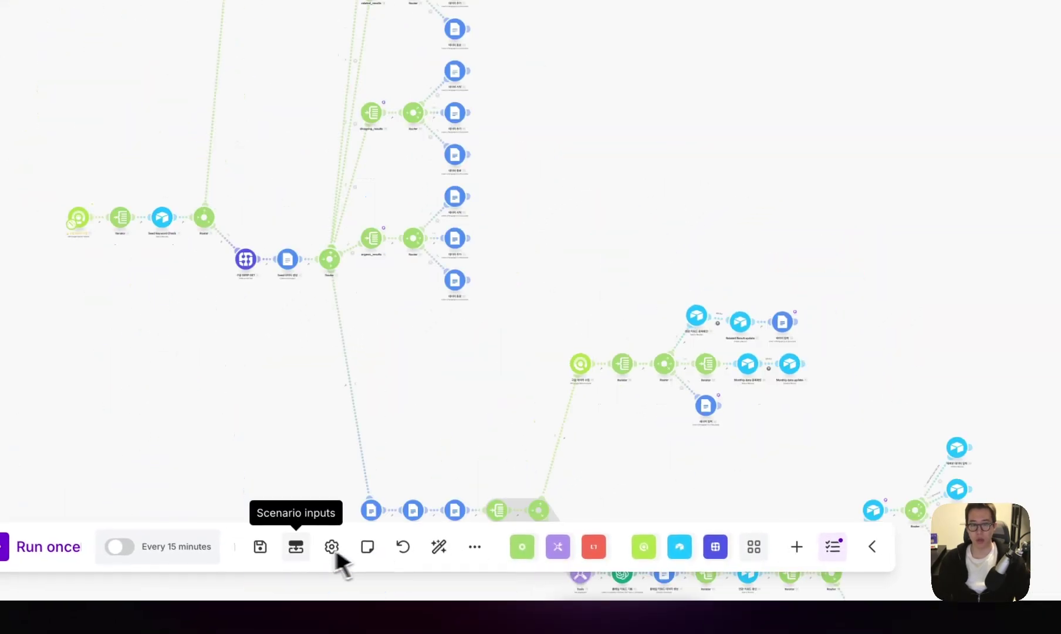
- Detach the 데이터 입력 step onto its own router route and move route 4 above route 3
scroll(692, 288, "up", 8)
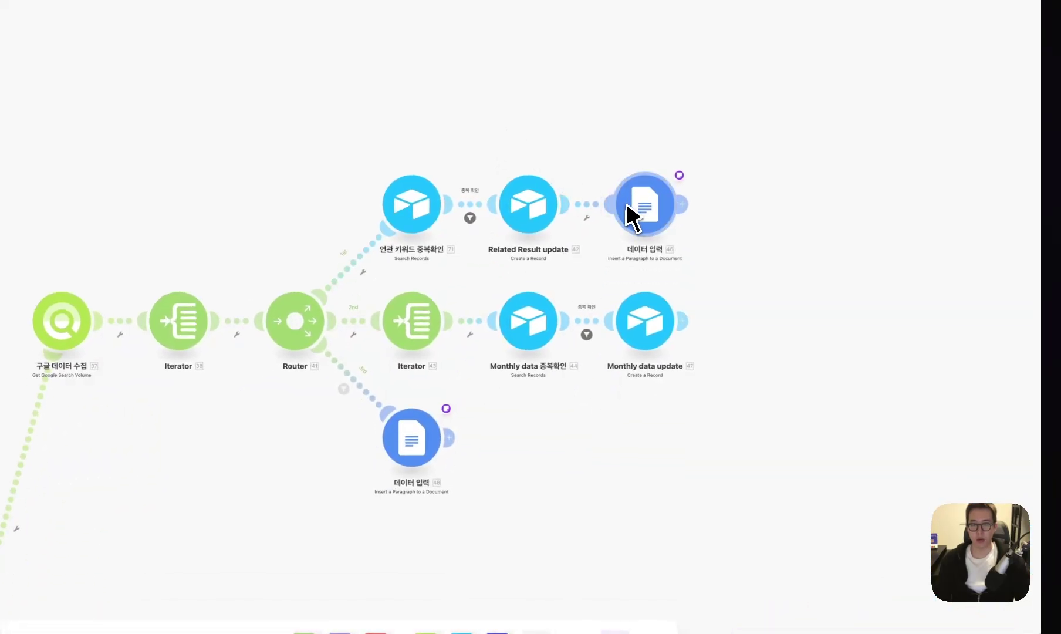
right_click(627, 209)
left_click(635, 244)
left_click_drag(640, 223, 471, 371)
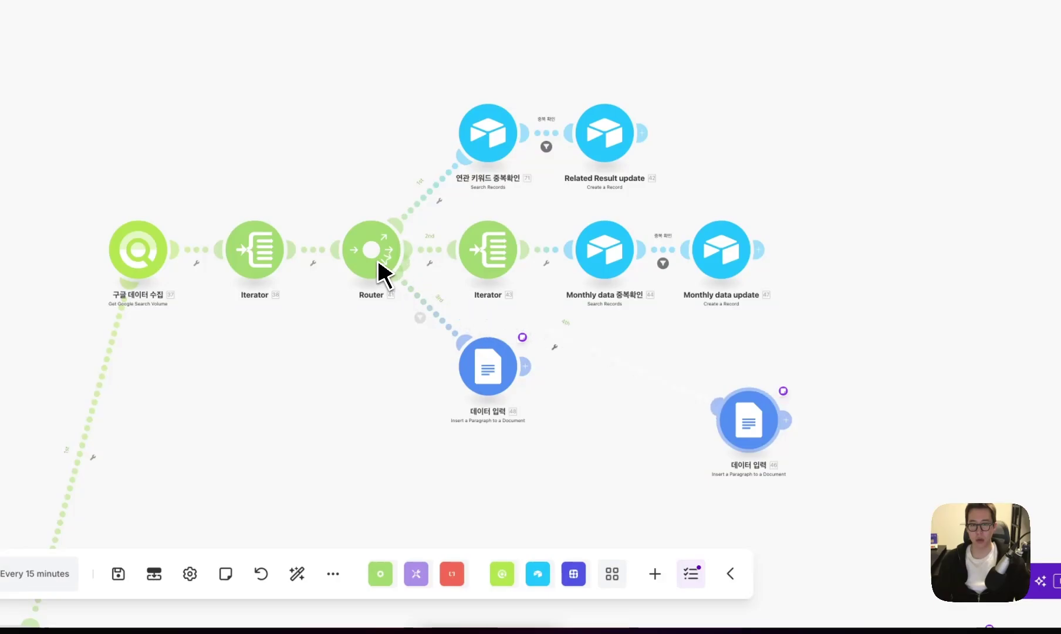
right_click(379, 271)
left_click(411, 299)
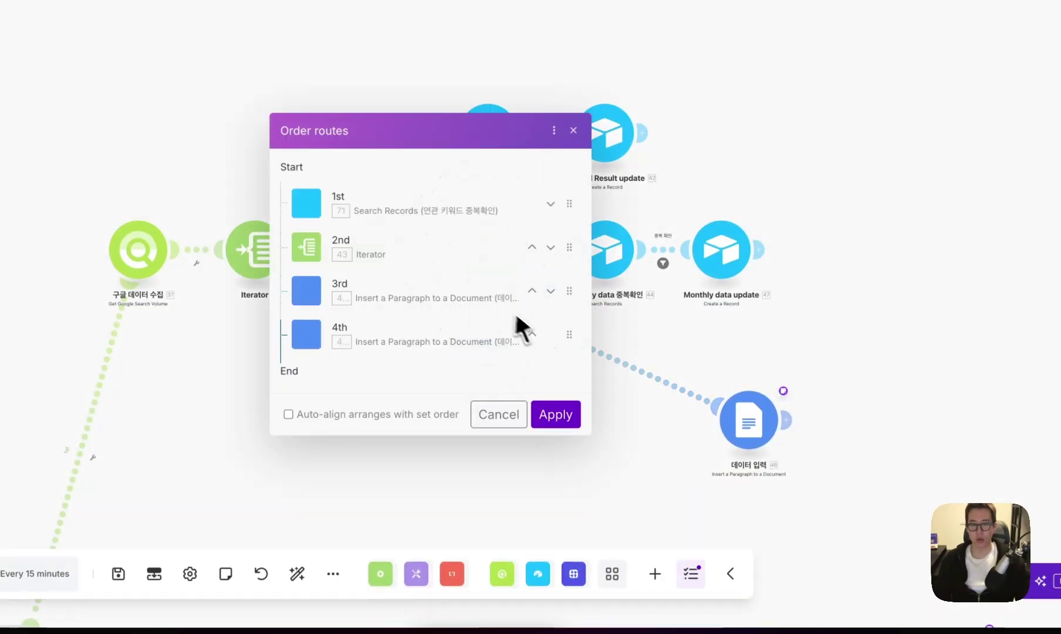
left_click_drag(561, 338, 574, 293)
- Apply the new route order and delete 사과 from the DataForSEO keyword list
left_click(556, 414)
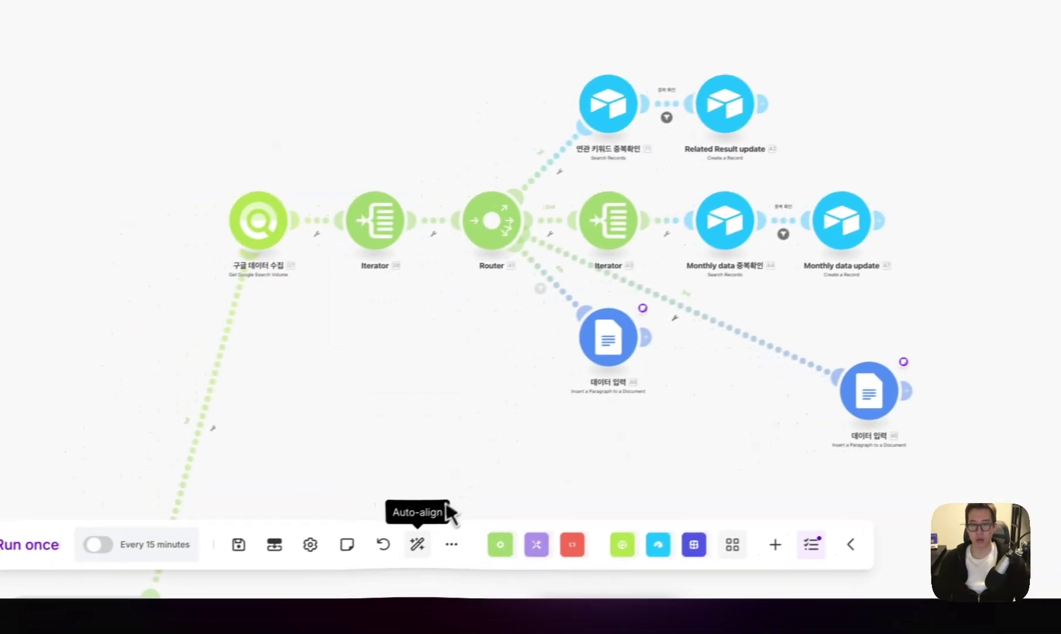
scroll(333, 536, "down", 5)
scroll(652, 364, "up", 10)
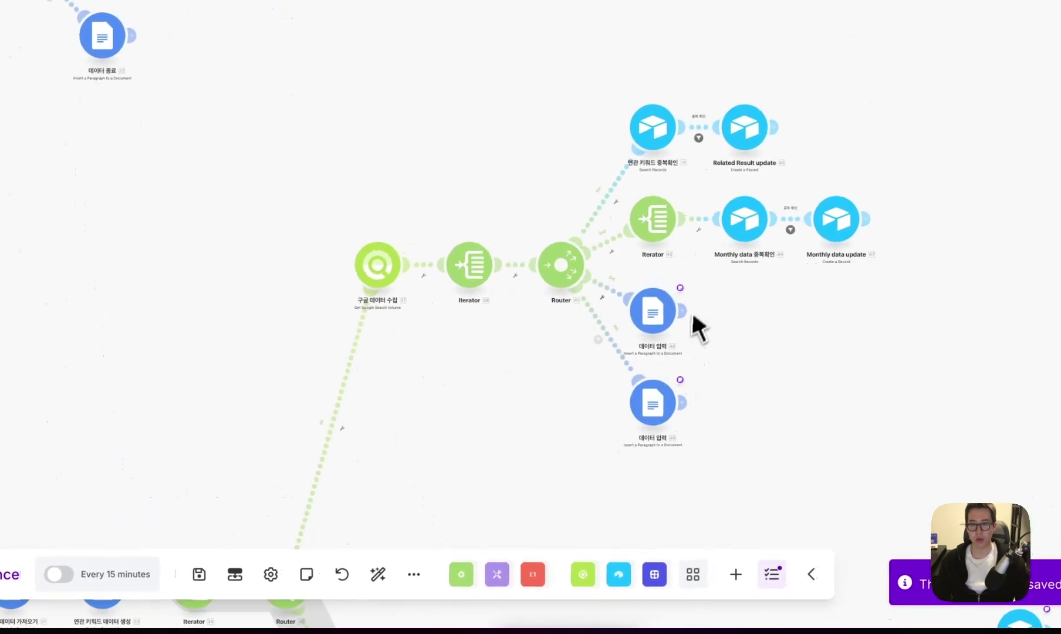
scroll(656, 298, "up", 4)
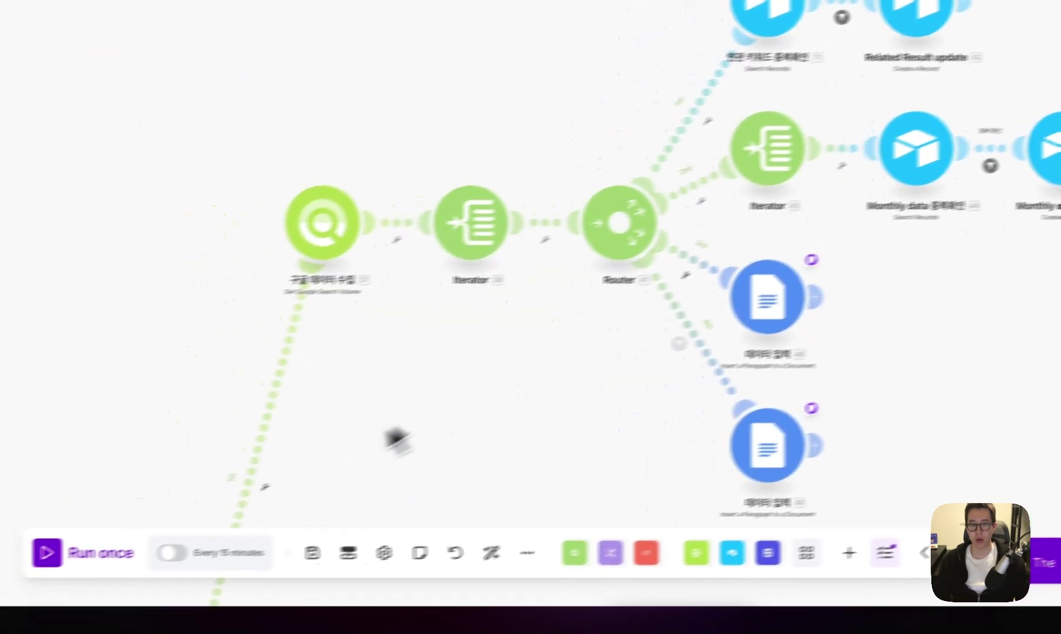
left_click(9, 575)
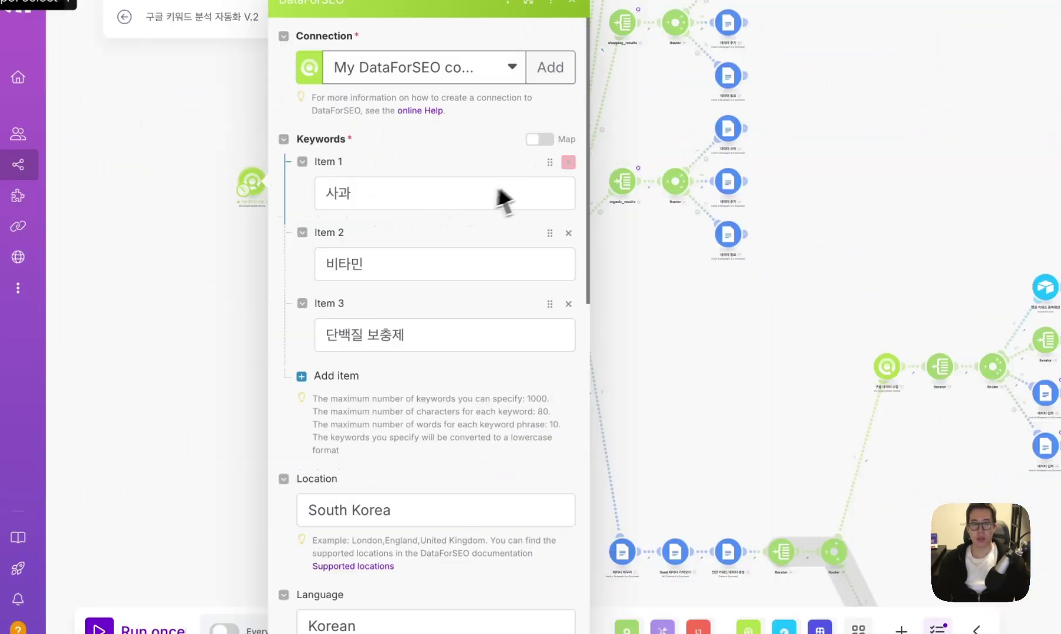
left_click(568, 163)
left_click(576, 609)
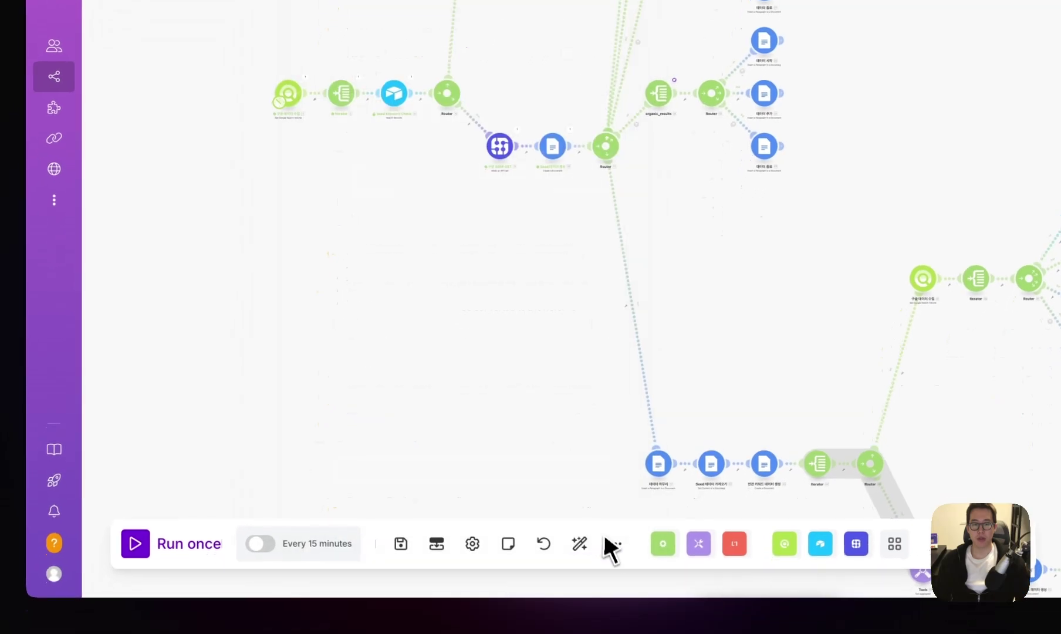
- Run the scenario once and check Airtable's Monthly Search Volume table
left_click(182, 542)
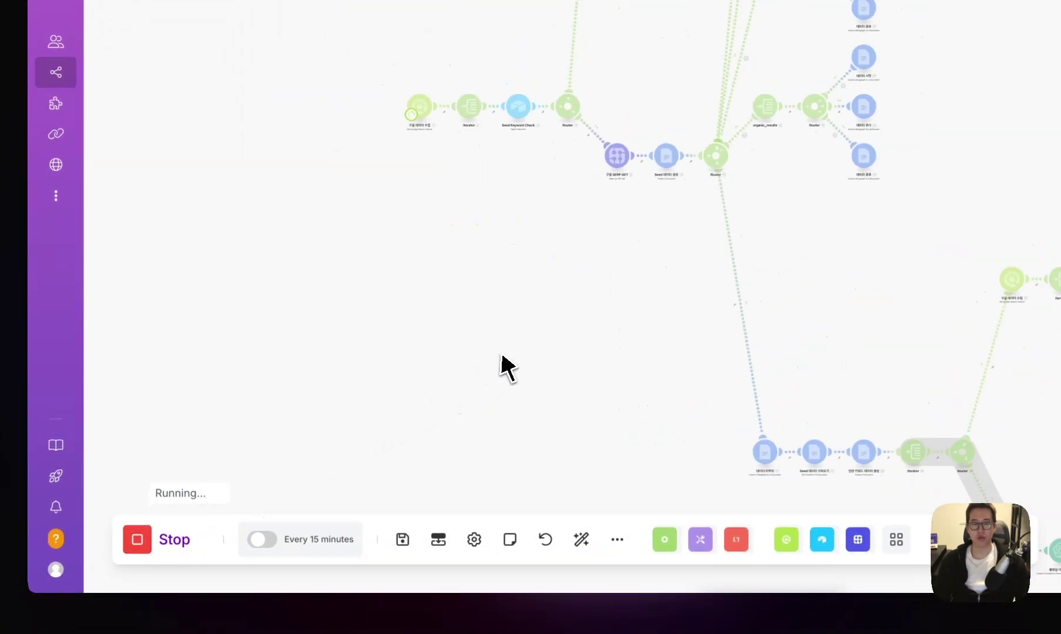
left_click(516, 55)
left_click(482, 155)
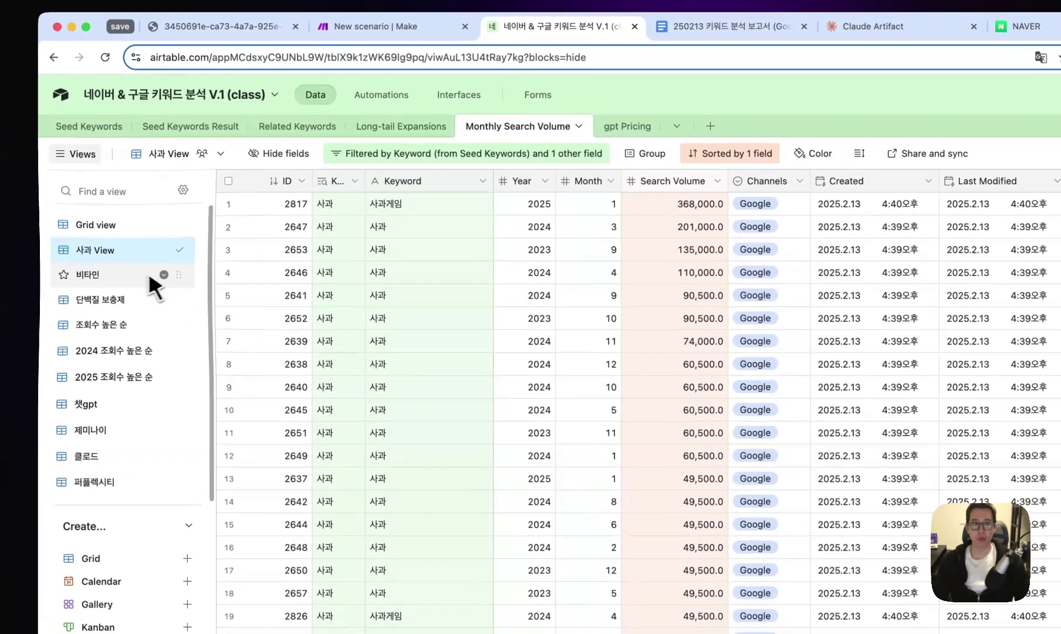
- Show the Monthly Search Volume 비타민 view and scroll its new records, topped by 비타민c at 60,500
left_click(124, 279)
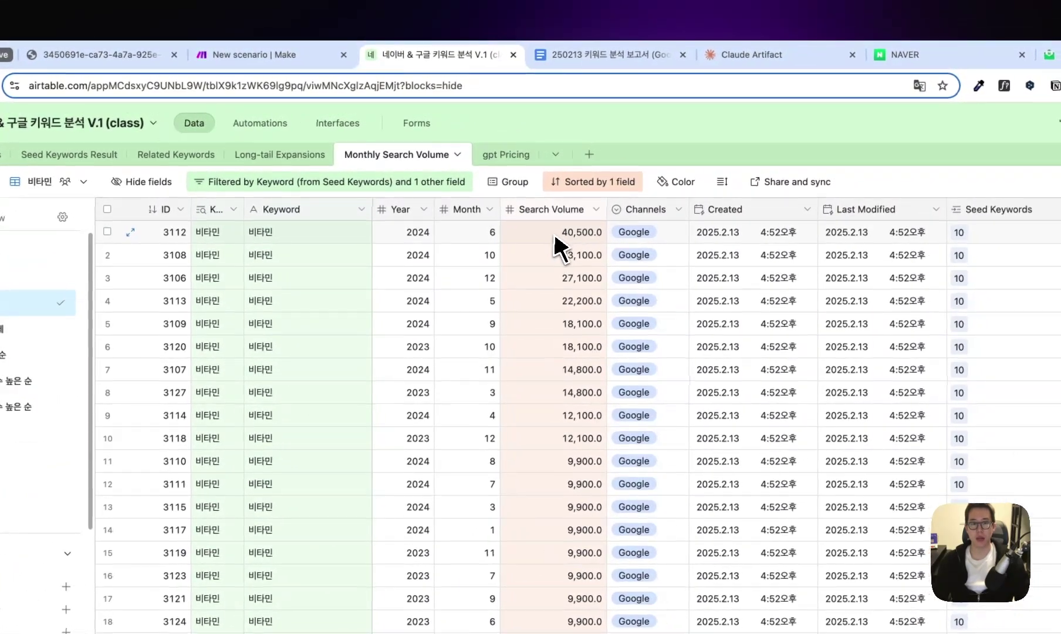
left_click(567, 237)
left_click(292, 55)
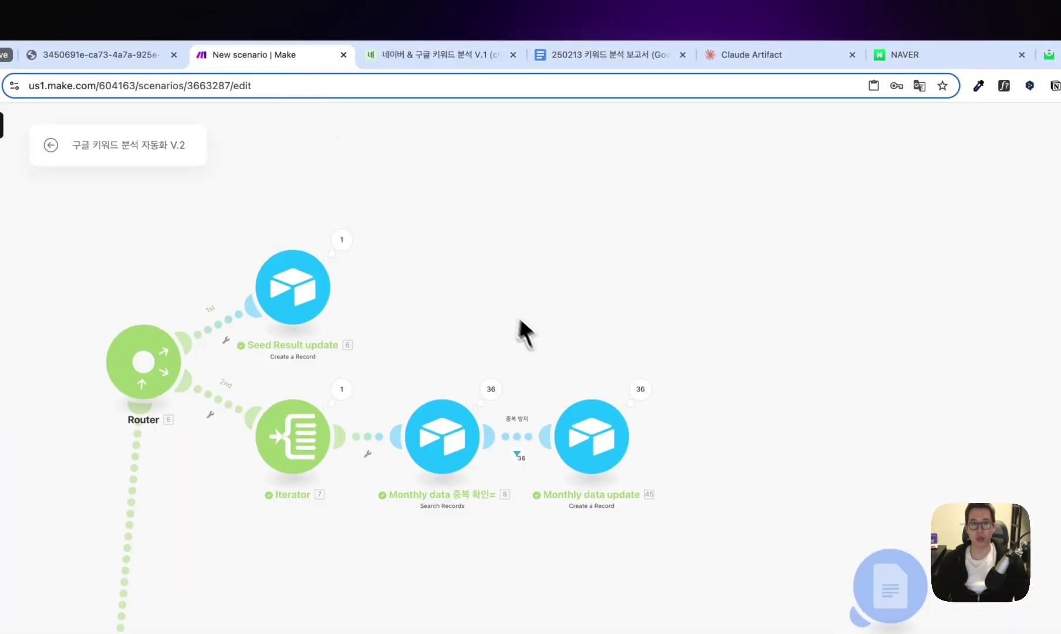
left_click(469, 54)
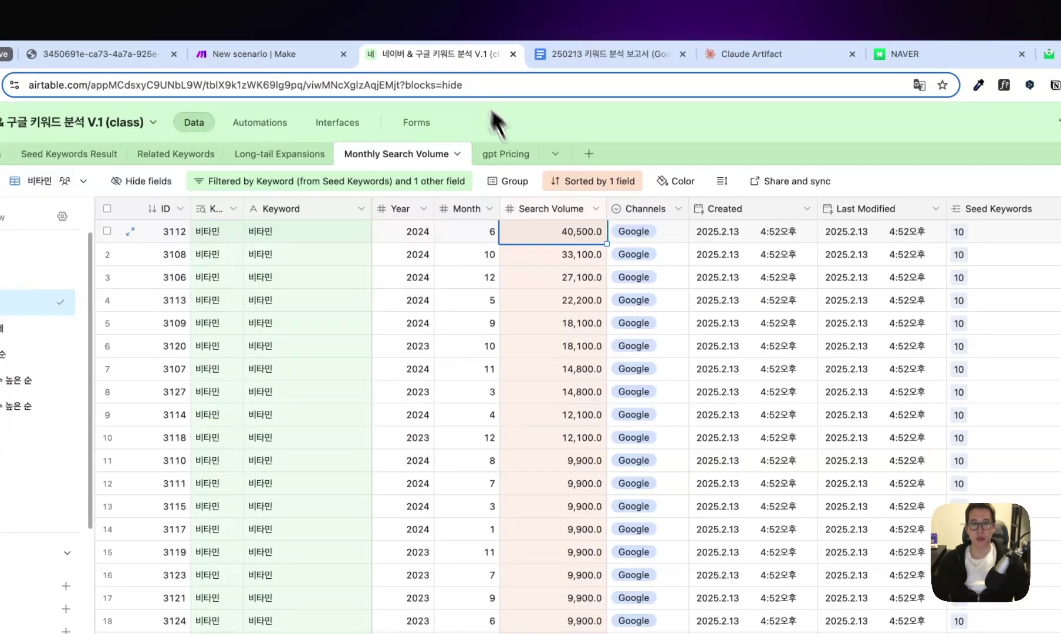
left_click(539, 237)
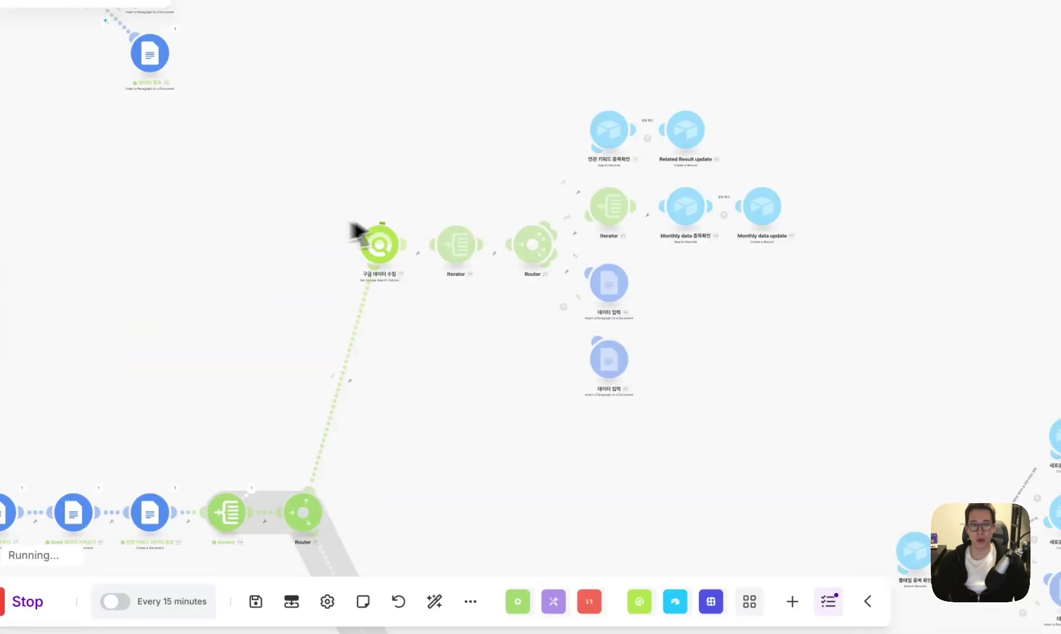
scroll(478, 220, "up", 2)
scroll(491, 210, "up", 3)
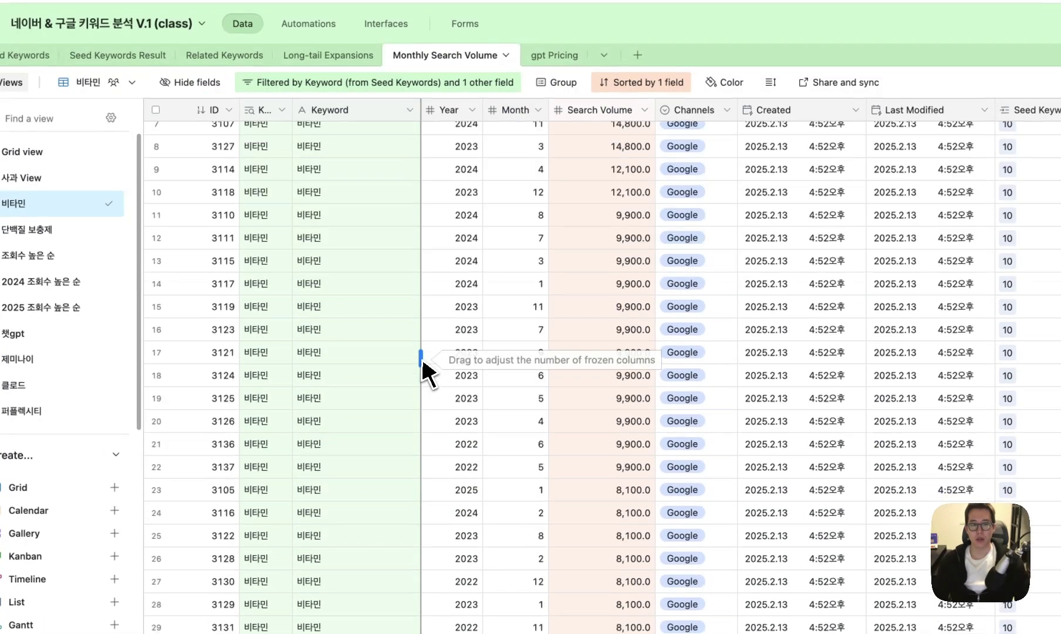
scroll(531, 217, "down", 10)
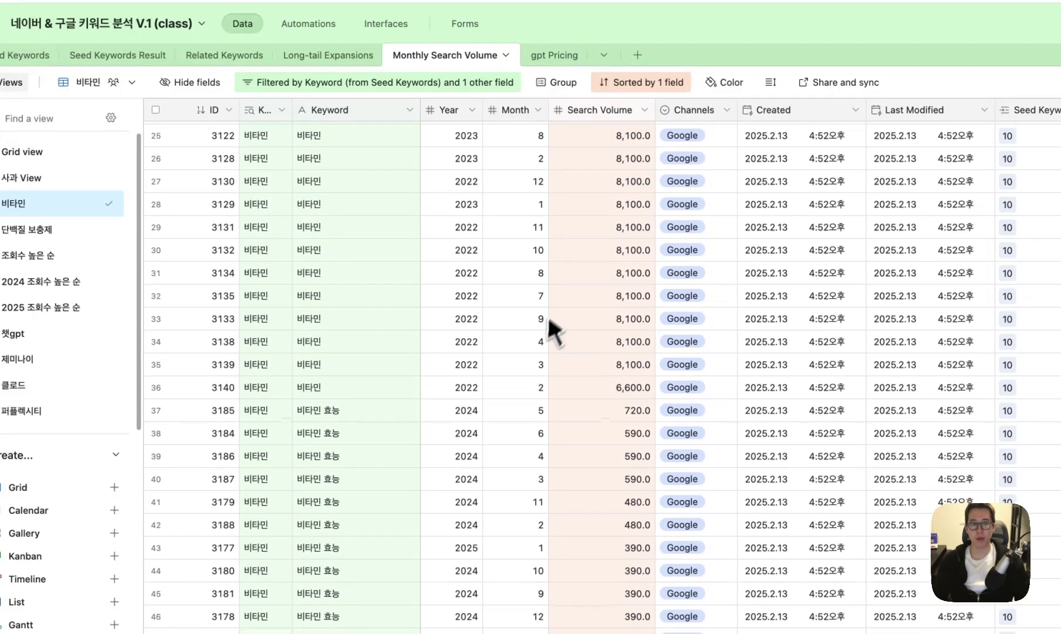
scroll(376, 434, "down", 10)
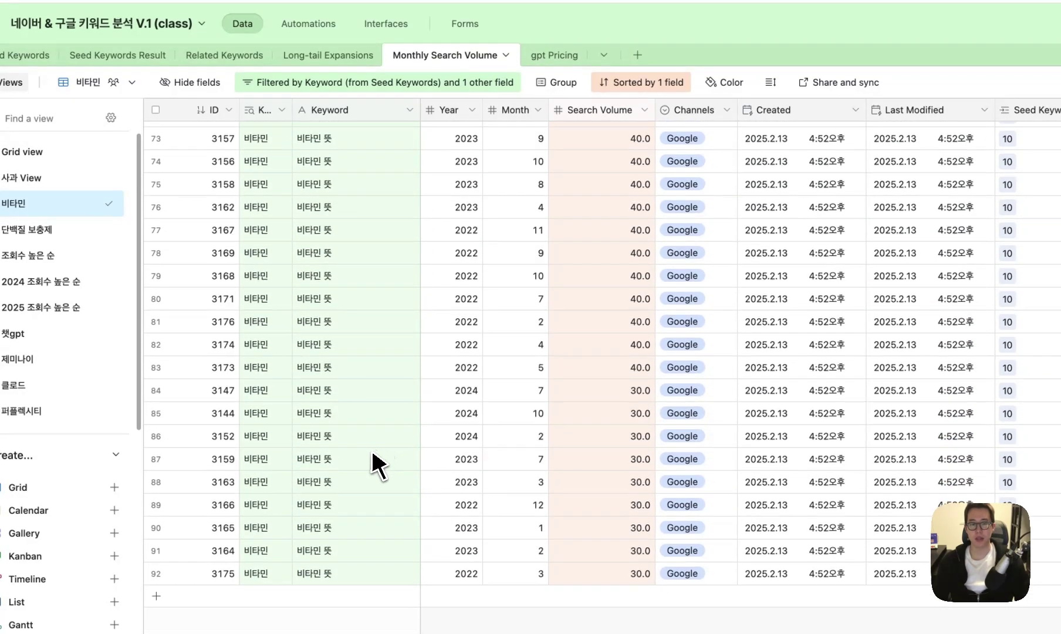
scroll(373, 464, "up", 15)
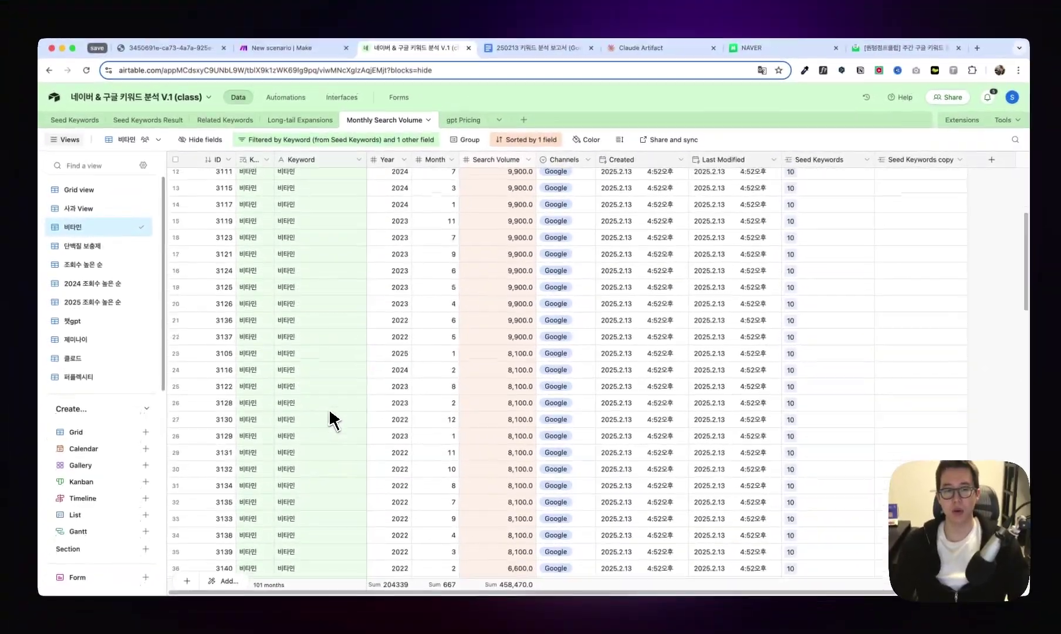
scroll(367, 407, "down", 15)
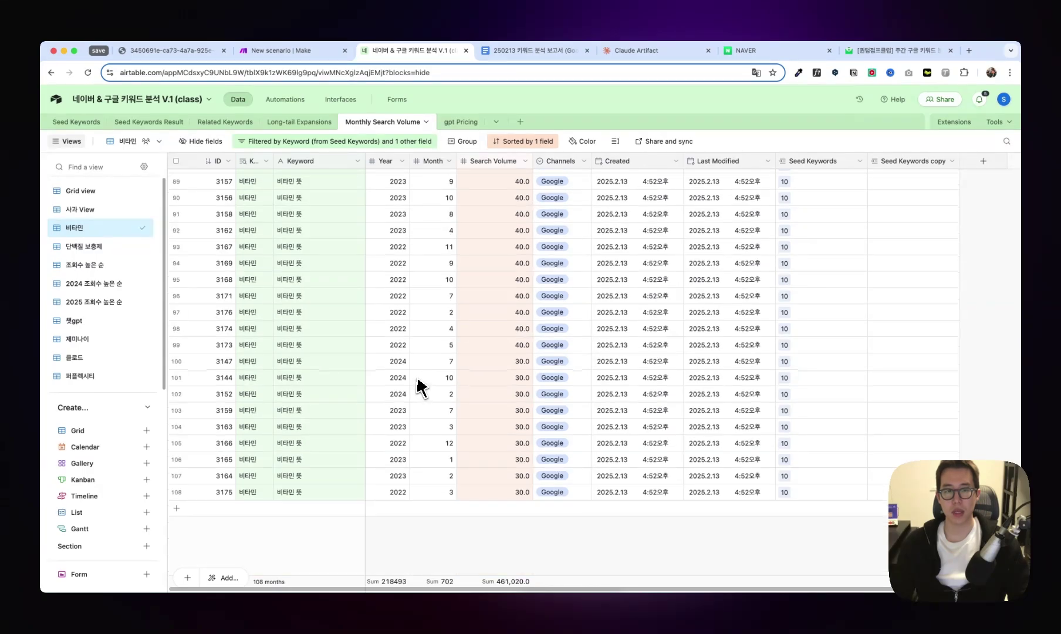
scroll(480, 324, "up", 20)
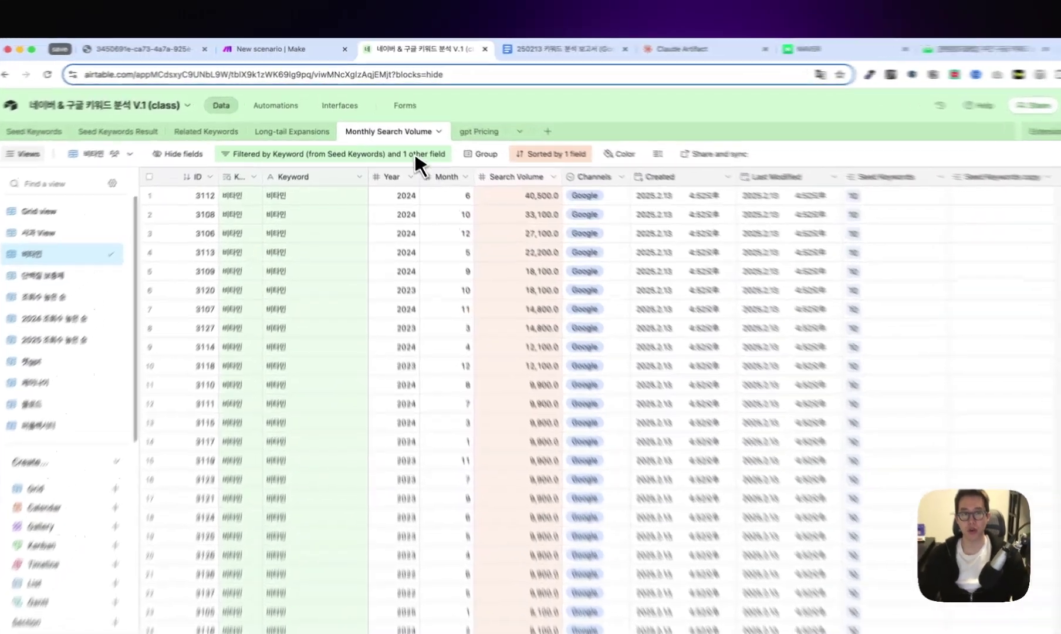
left_click(395, 182)
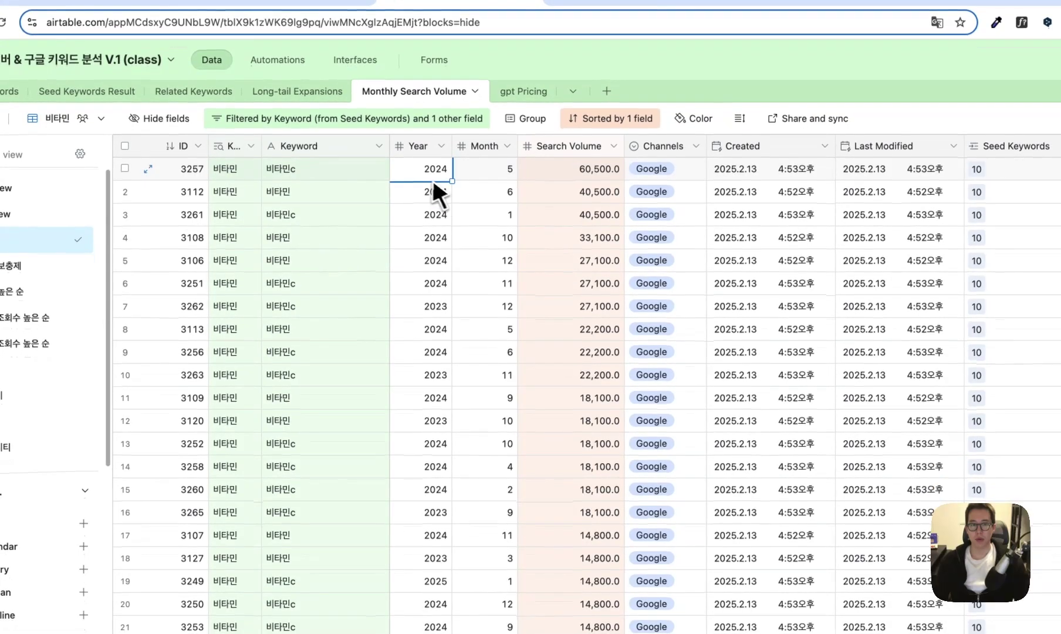
left_click(601, 174)
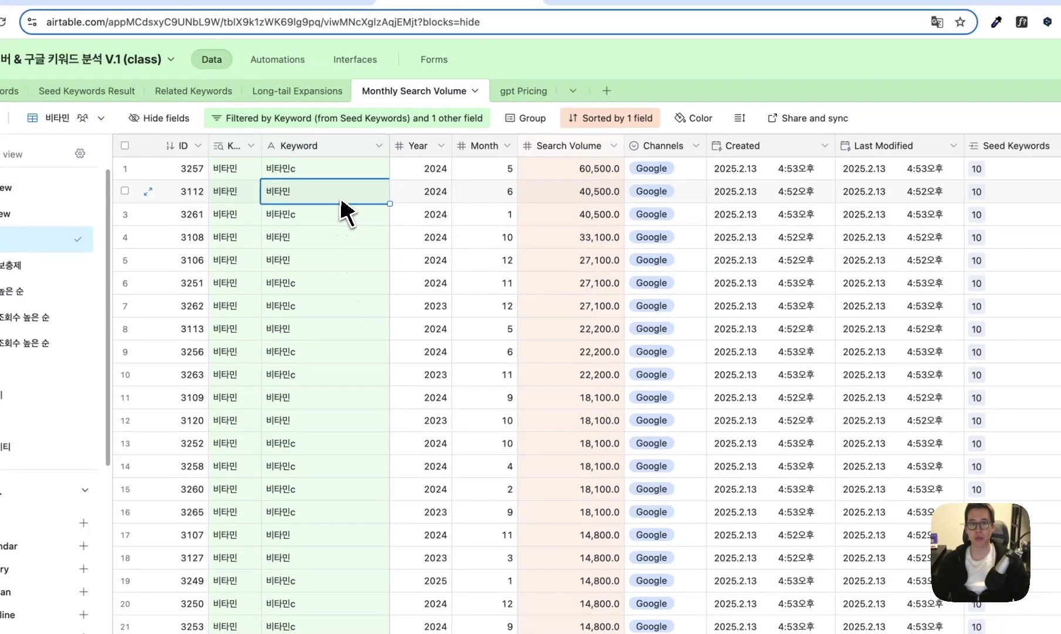
left_click(466, 193)
left_click(373, 176)
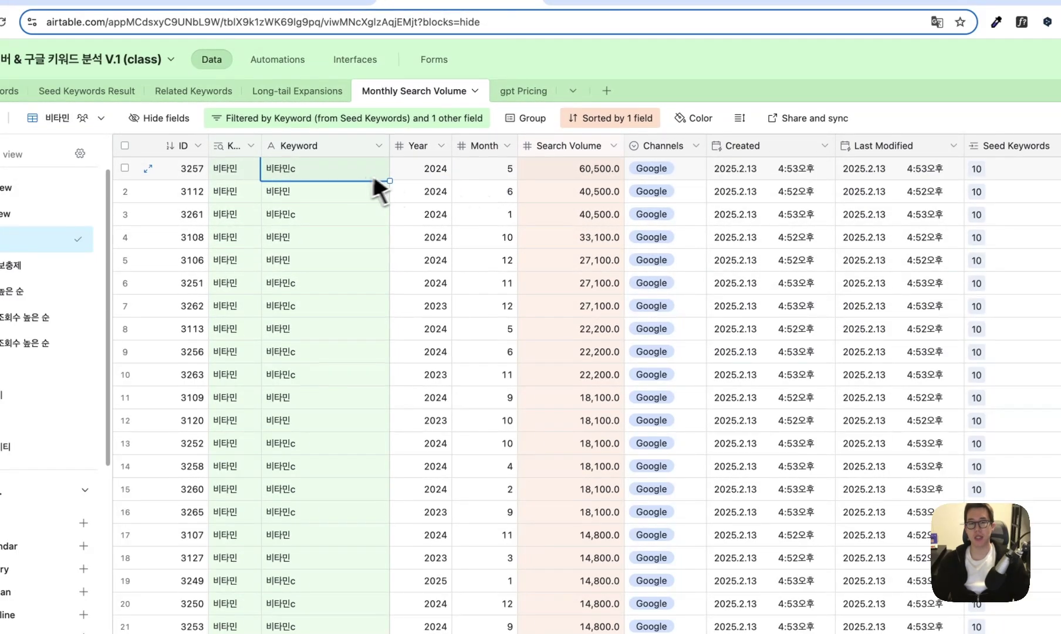
left_click(576, 215)
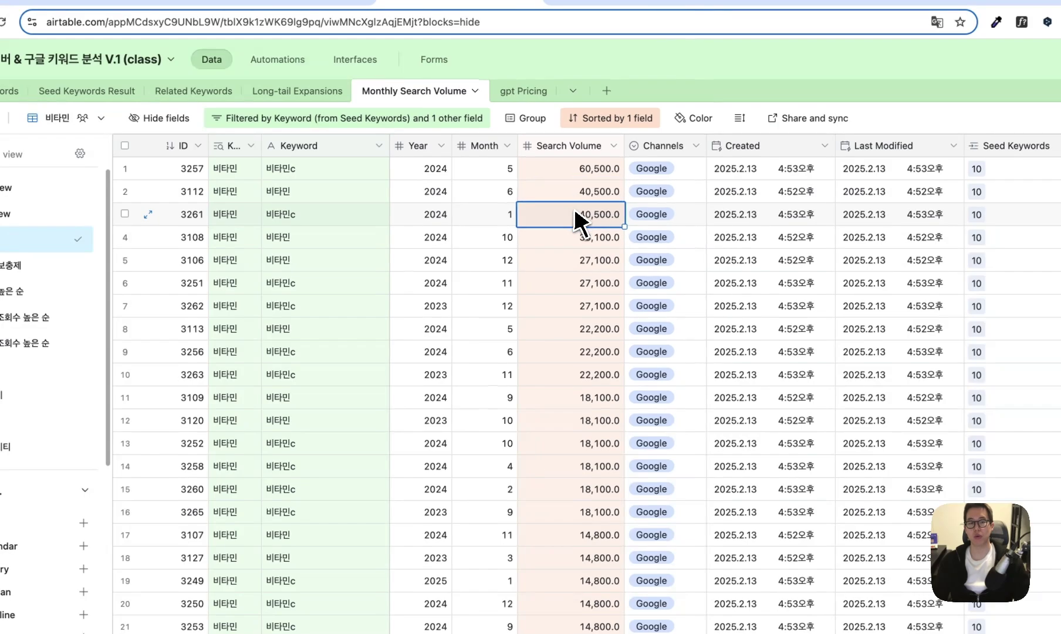
scroll(582, 273, "down", 20)
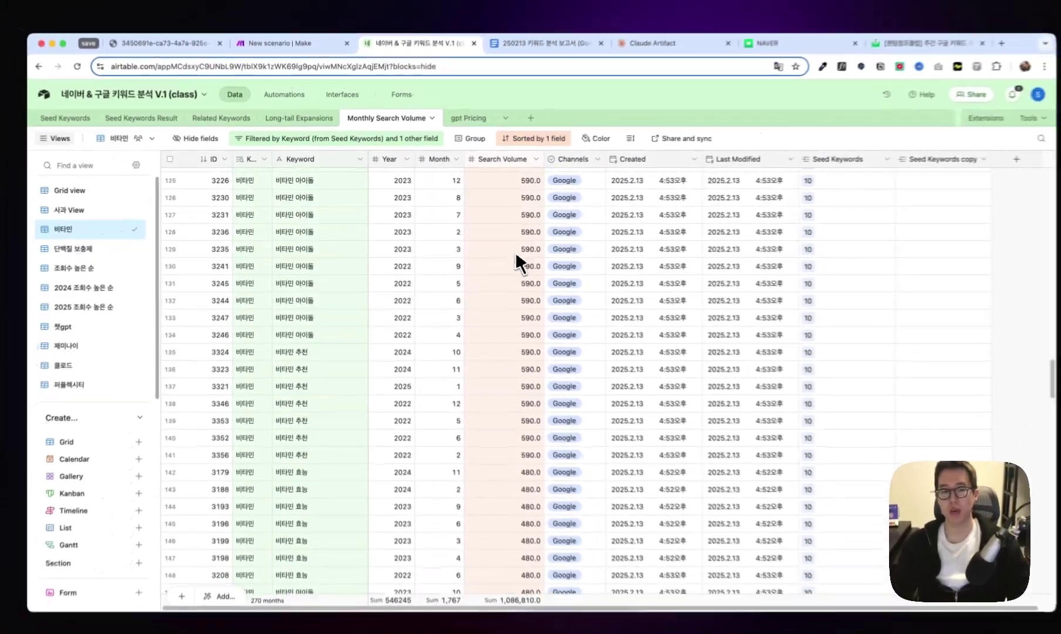
scroll(516, 264, "up", 20)
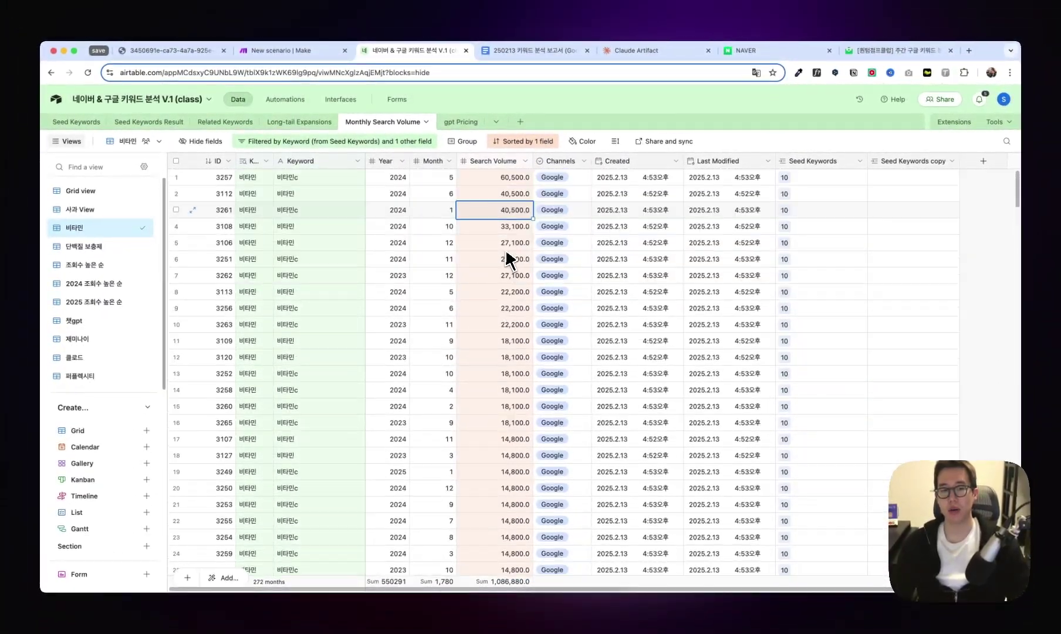
scroll(505, 259, "down", 20)
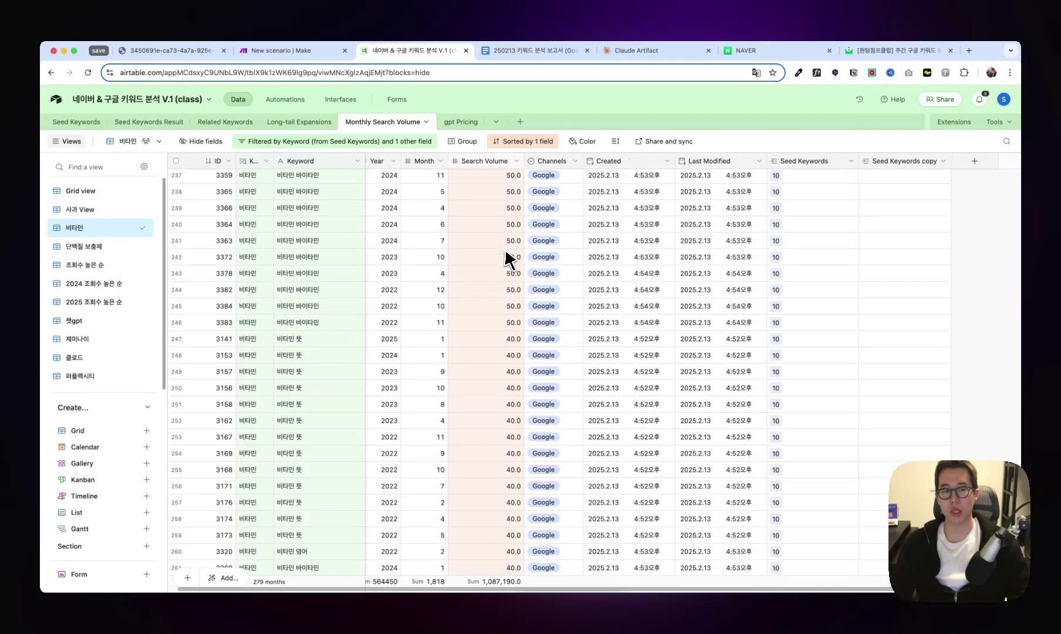
scroll(506, 258, "up", 20)
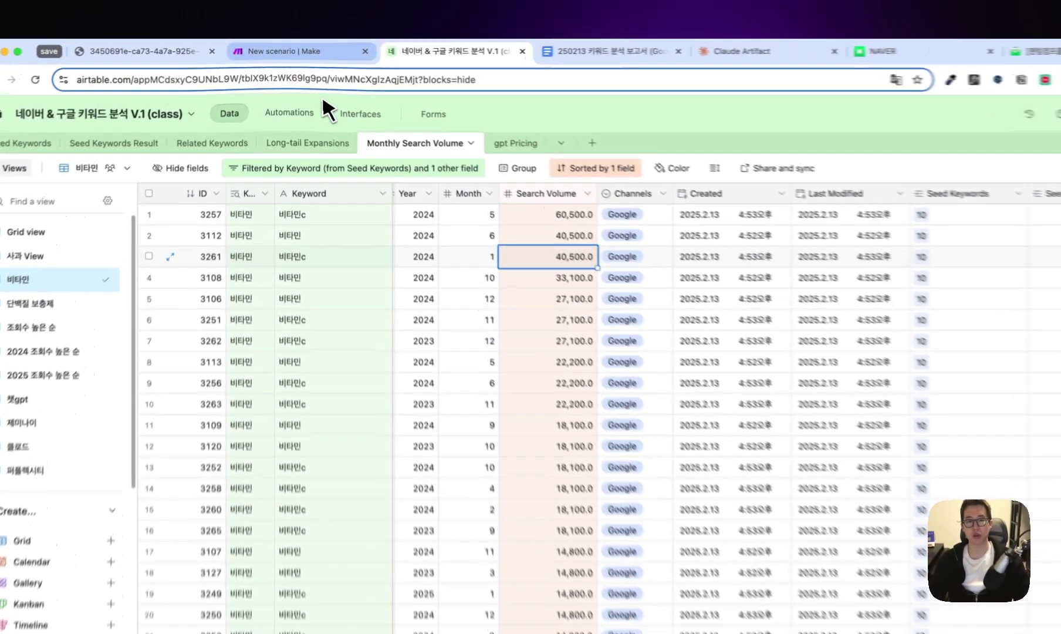
scroll(384, 318, "down", 15)
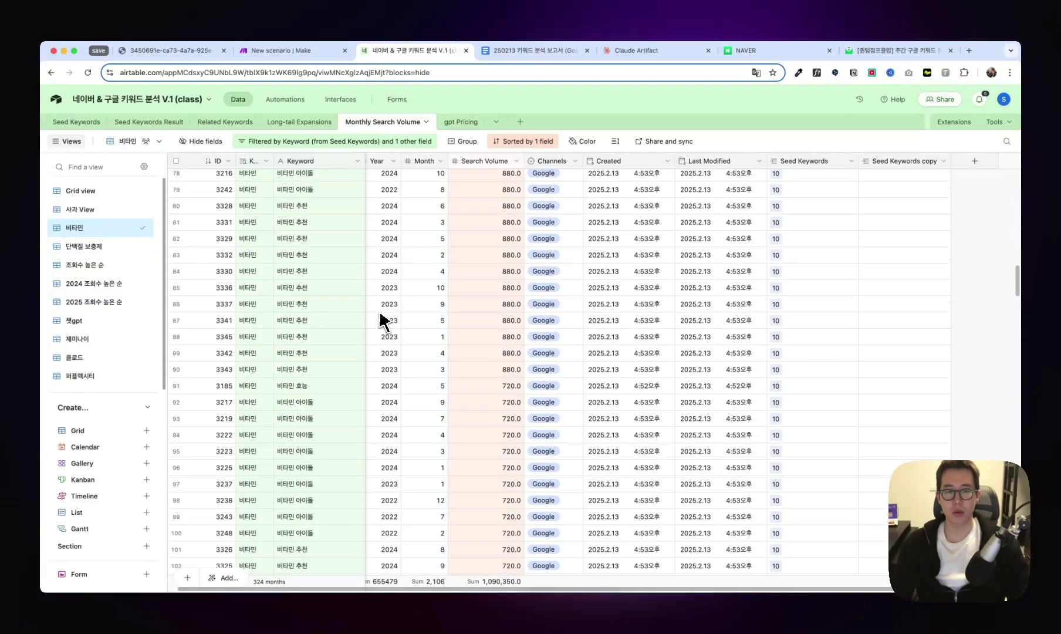
scroll(383, 321, "up", 3)
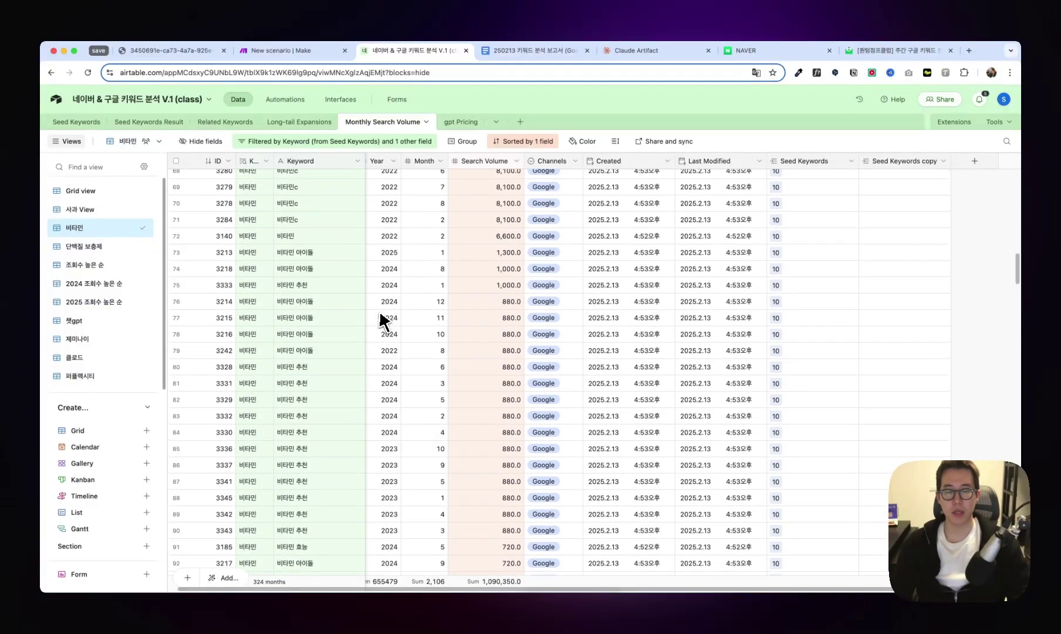
left_click(314, 254)
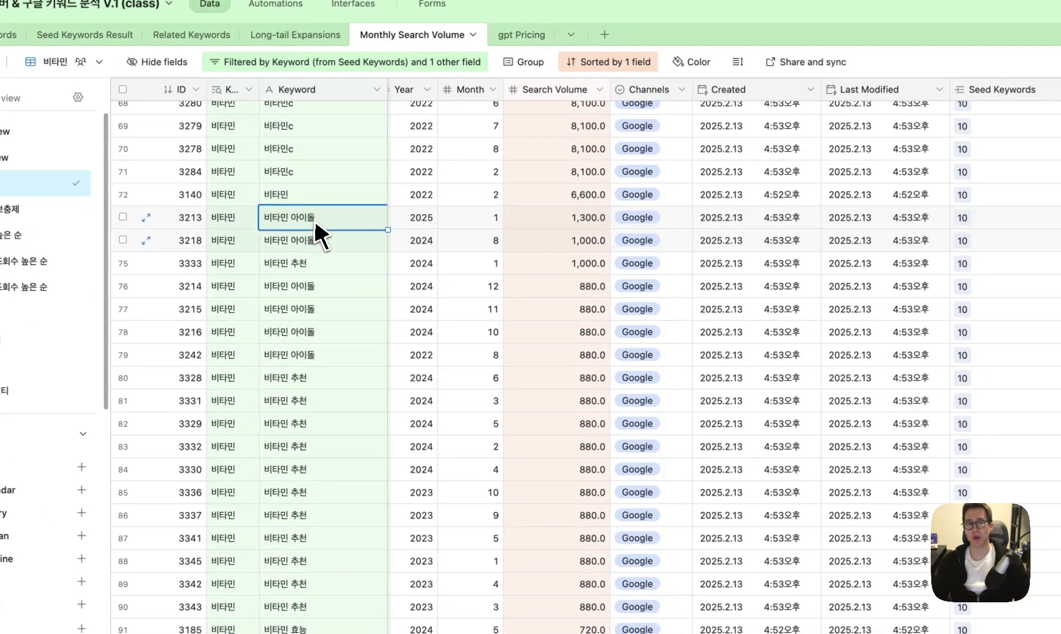
left_click(315, 264)
scroll(593, 284, "up", 3)
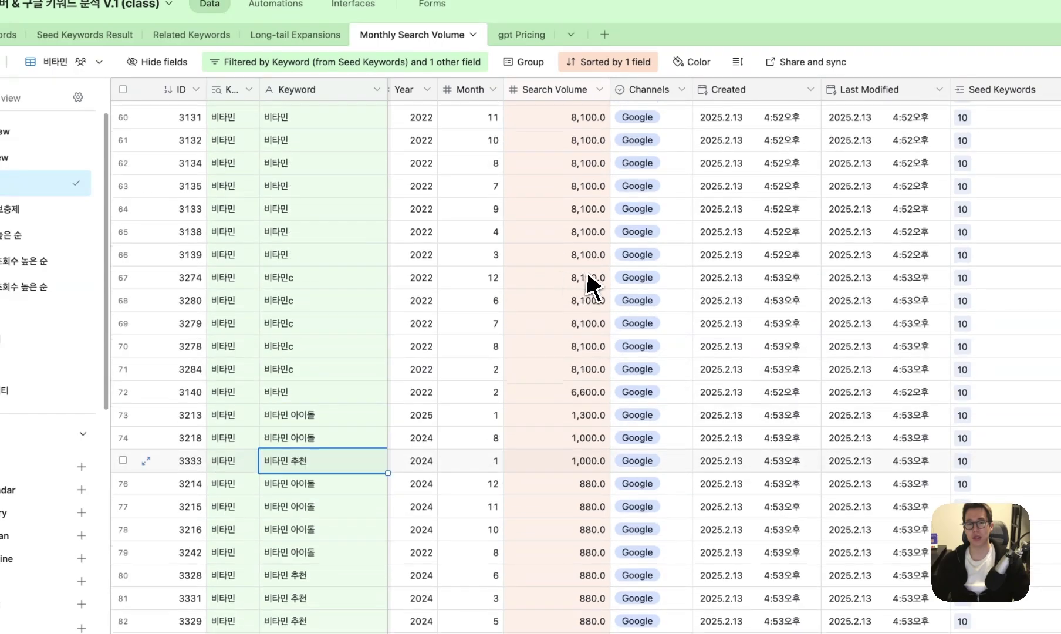
left_click(350, 463)
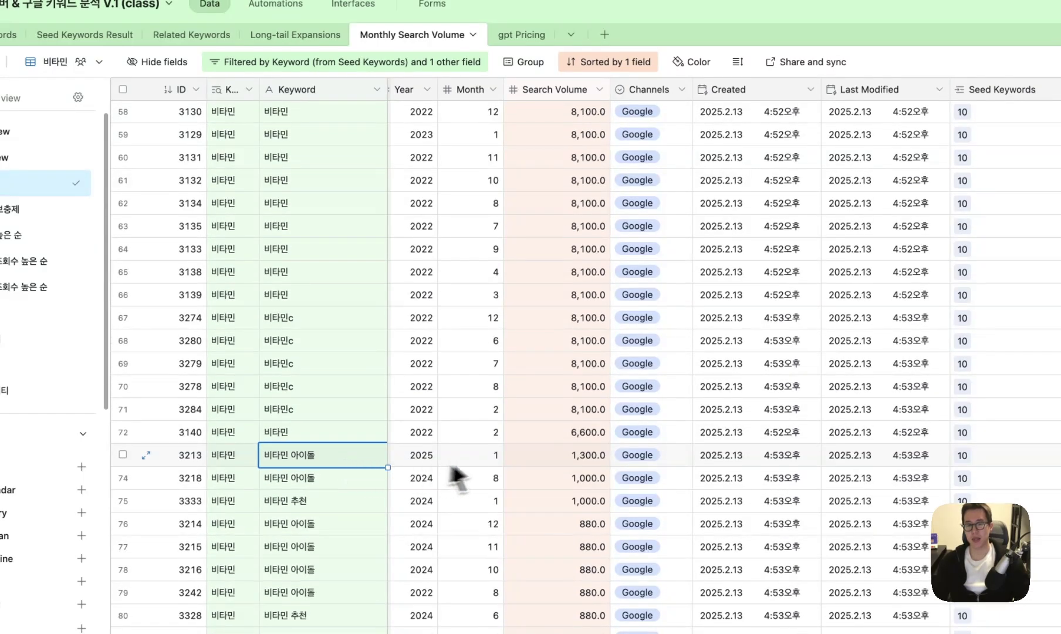
left_click(562, 456)
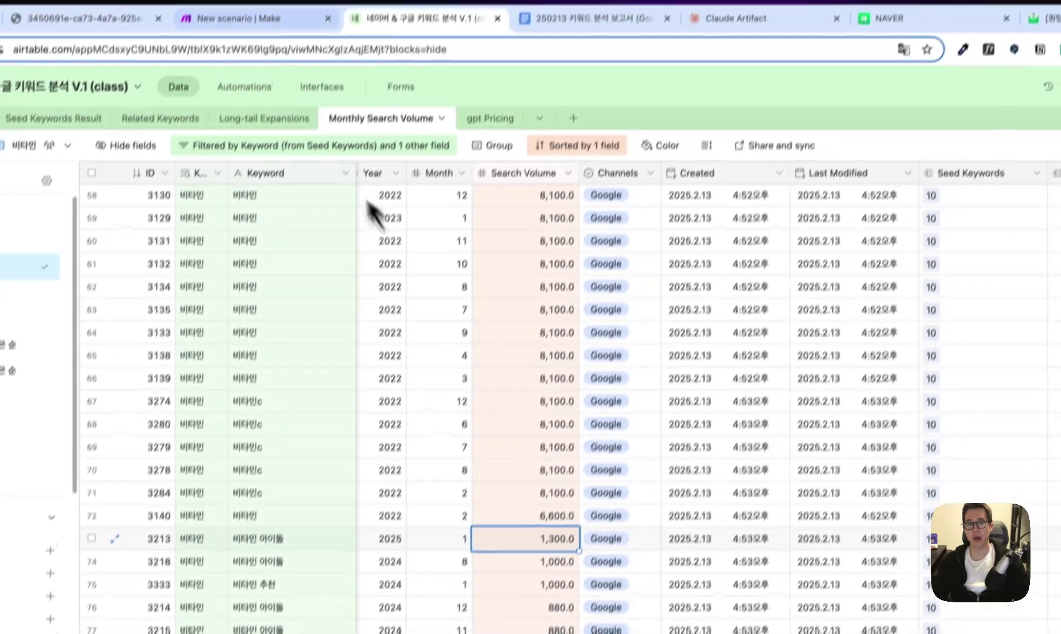
left_click(264, 23)
left_click_drag(657, 414, 538, 329)
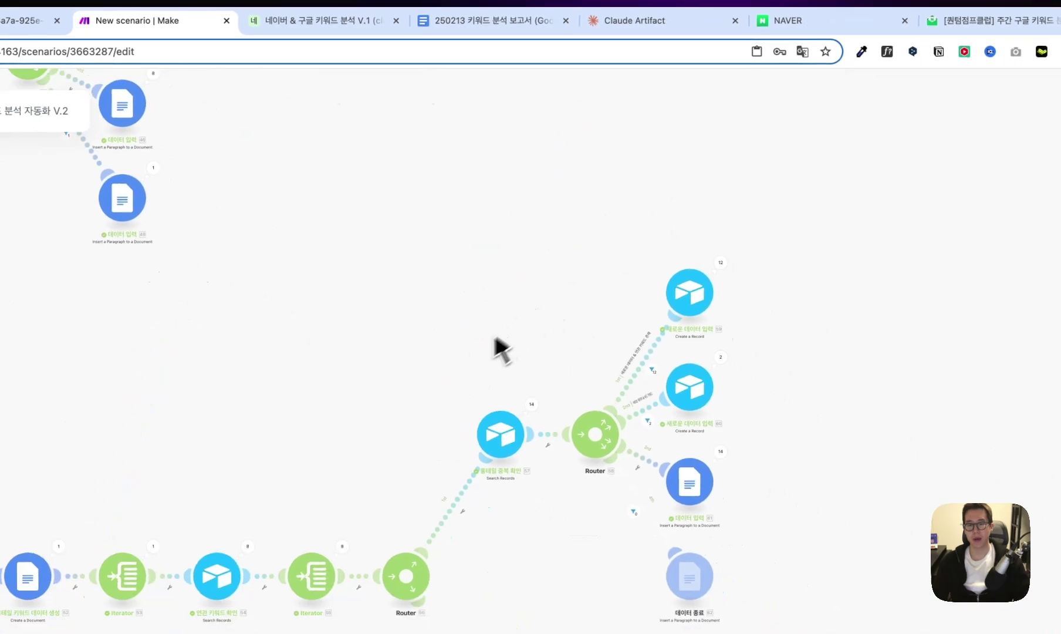
scroll(478, 375, "up", 2)
left_click_drag(551, 278, 504, 189)
left_click(326, 22)
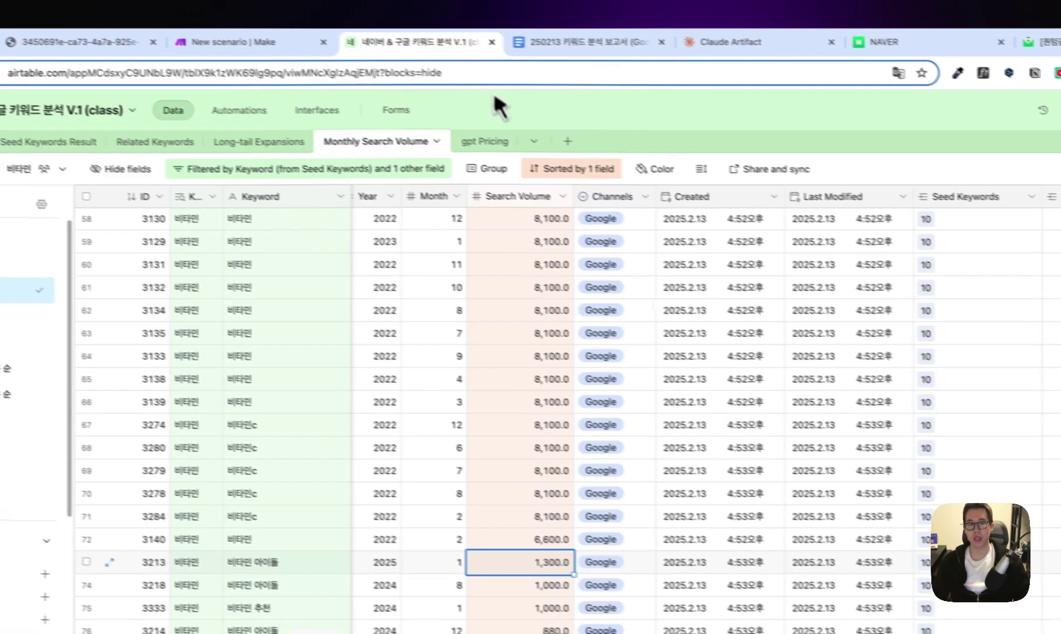
- Review the 비타민 rows in Long-tail Expansions and widen the Competition column
left_click(271, 145)
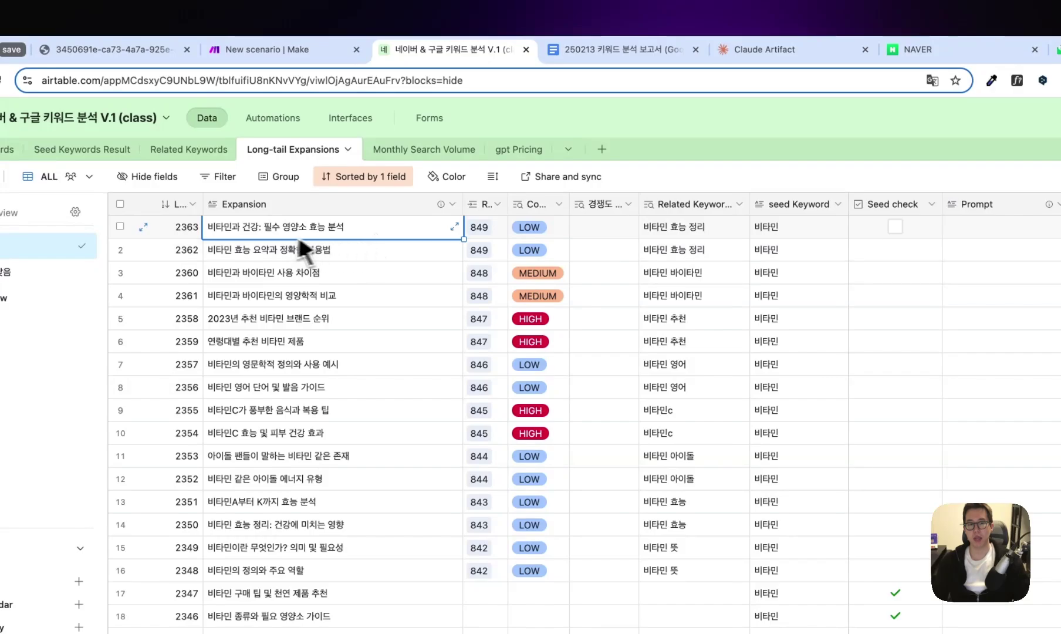
left_click(237, 273)
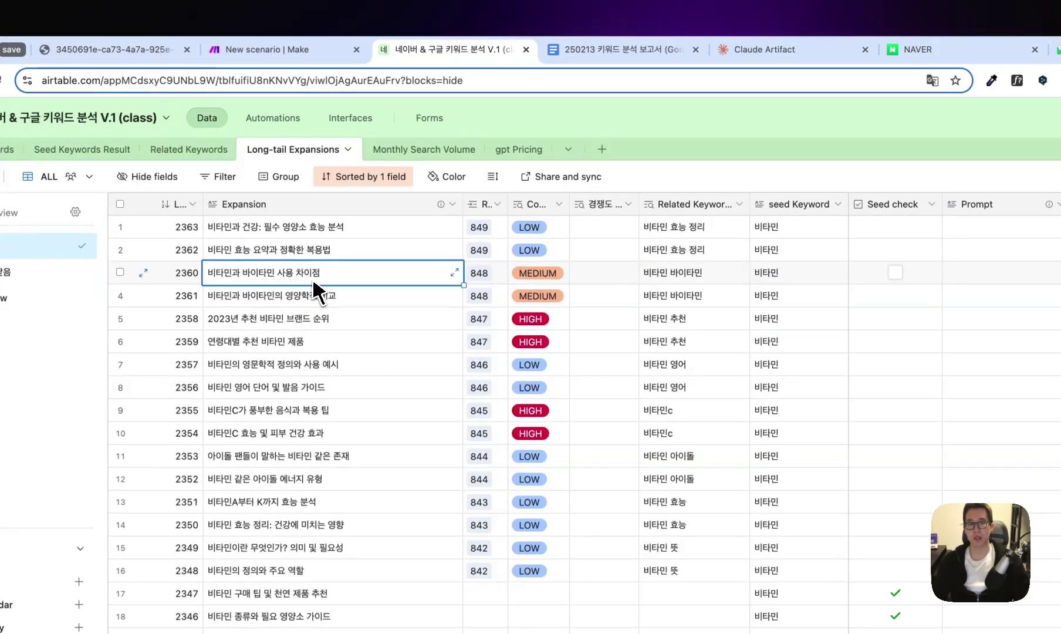
left_click(391, 317)
left_click(691, 346)
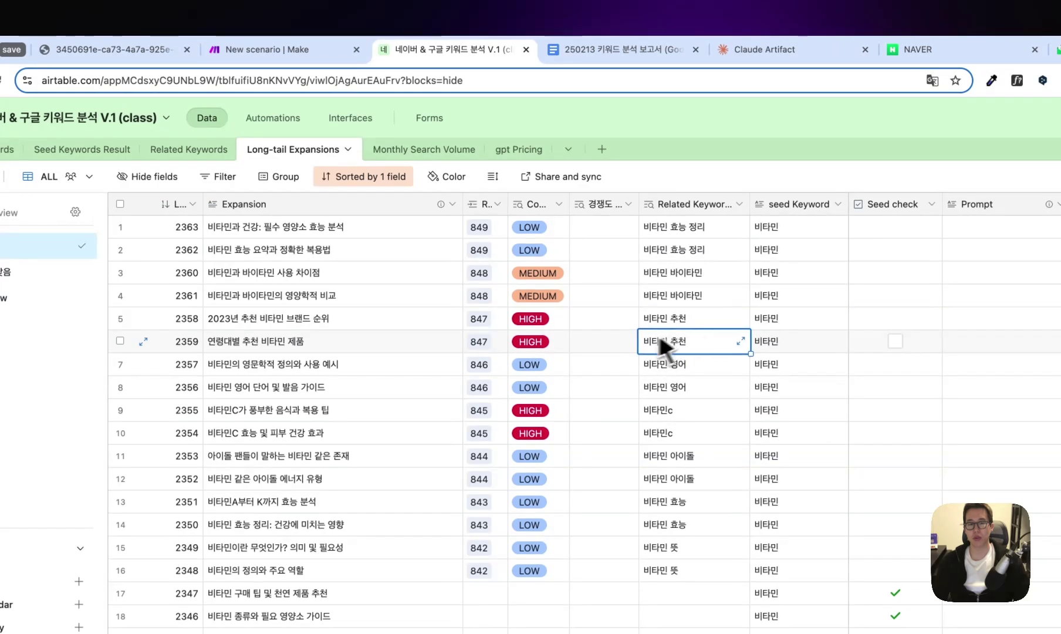
left_click_drag(568, 204, 584, 205)
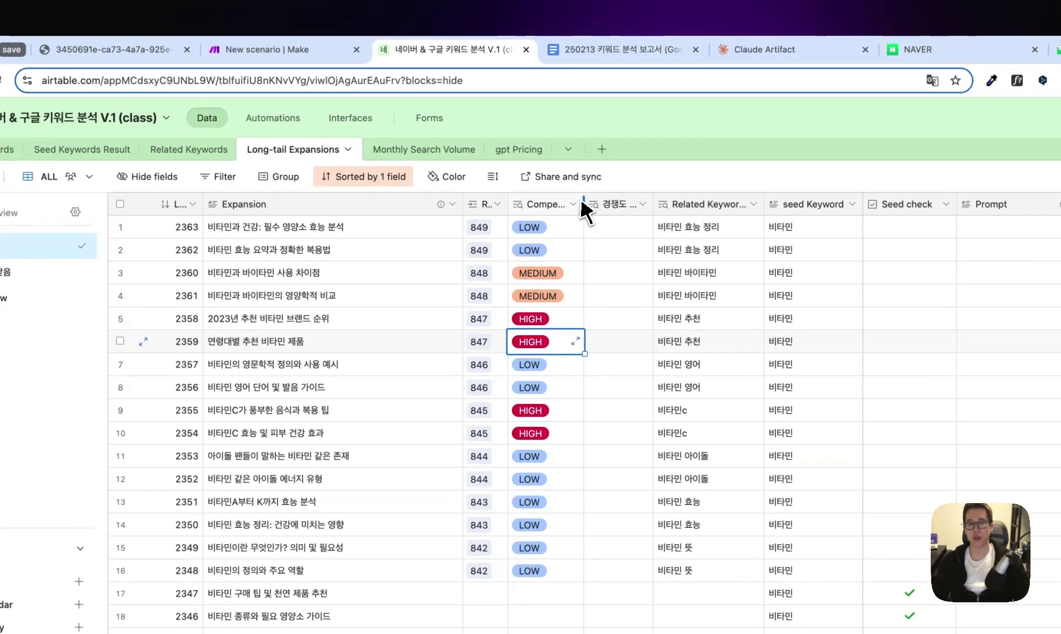
left_click(696, 437)
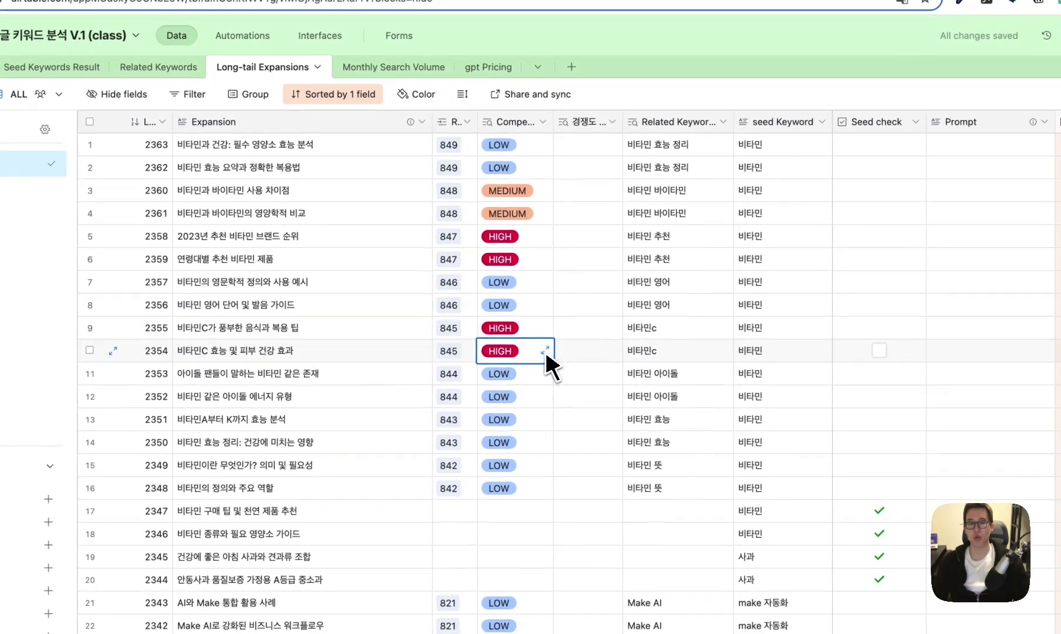
left_click(534, 216)
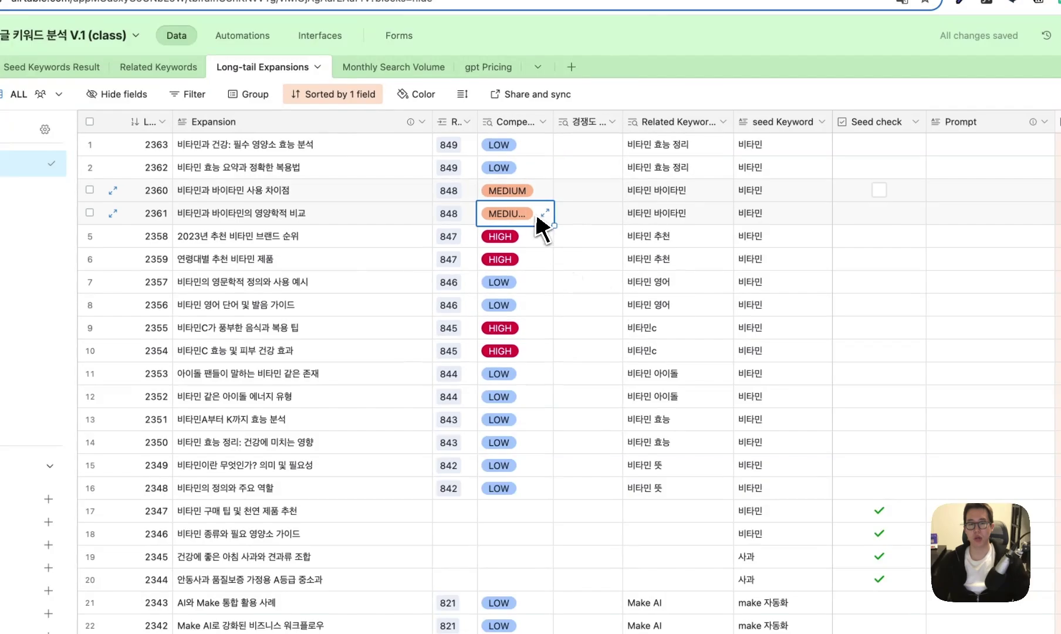
left_click(364, 195)
left_click(286, 215)
left_click(288, 195)
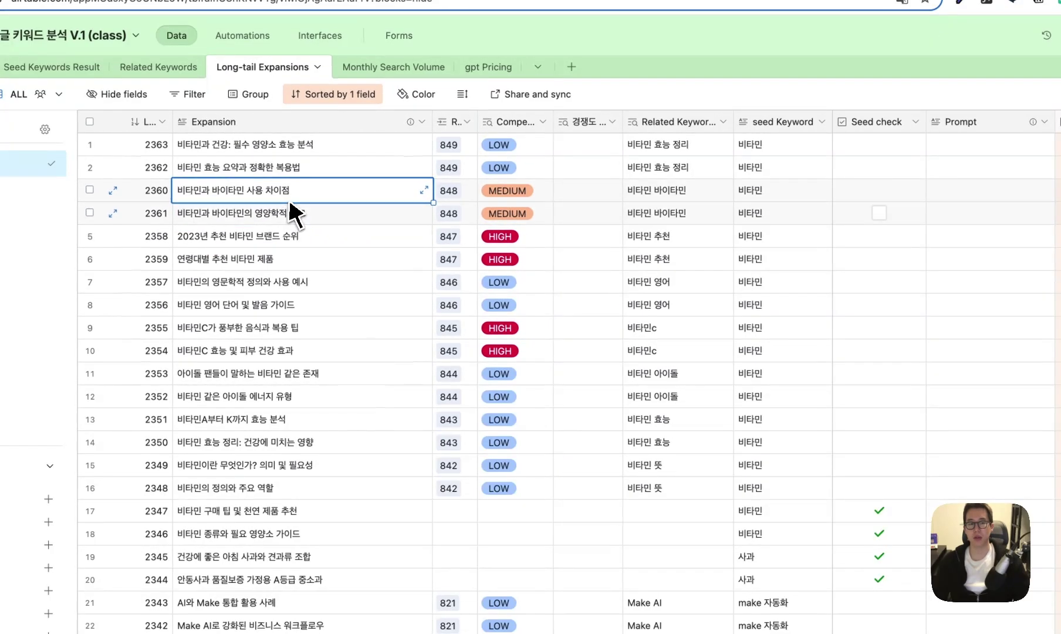
left_click(289, 209)
left_click(302, 194)
- Add a Search Volume lookup from Related Keywords, check its values, then delete it
left_click(467, 121)
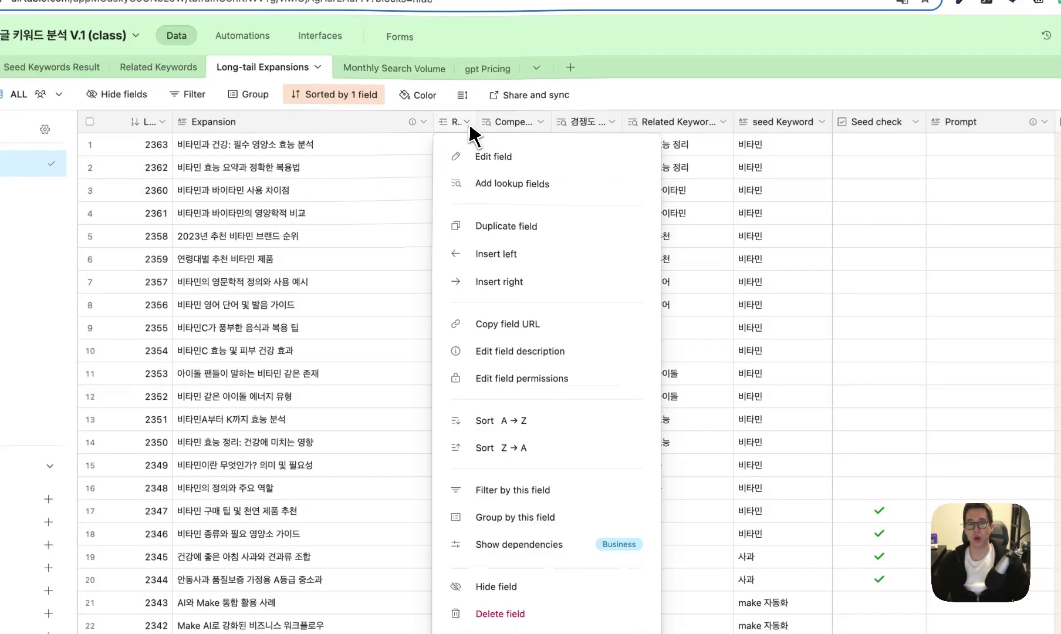
left_click(510, 186)
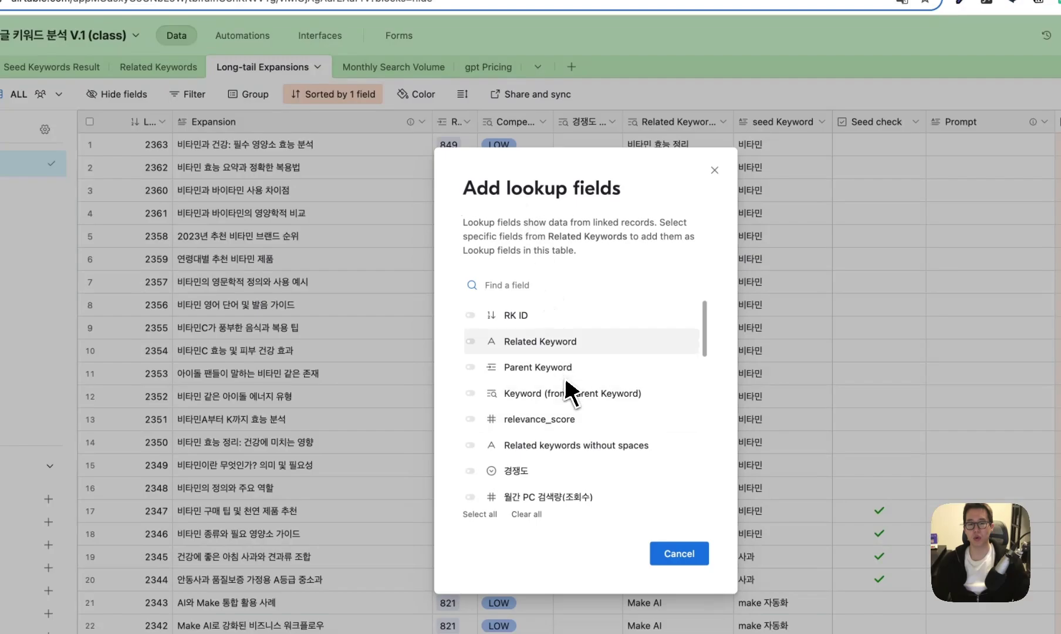
scroll(572, 393, "down", 10)
left_click(587, 408)
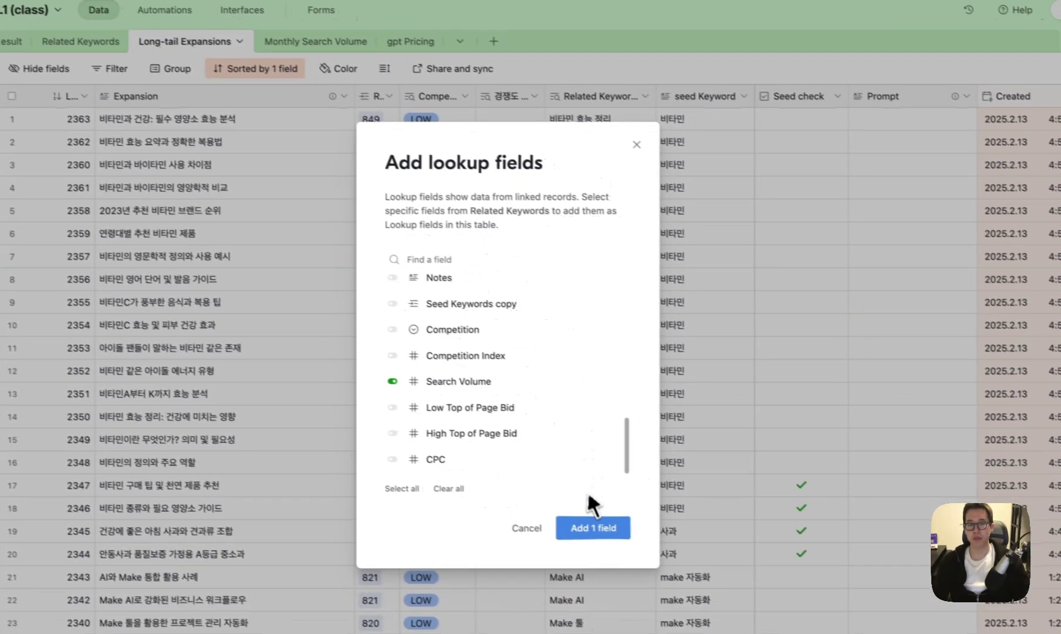
left_click(592, 526)
left_click_drag(532, 95, 495, 124)
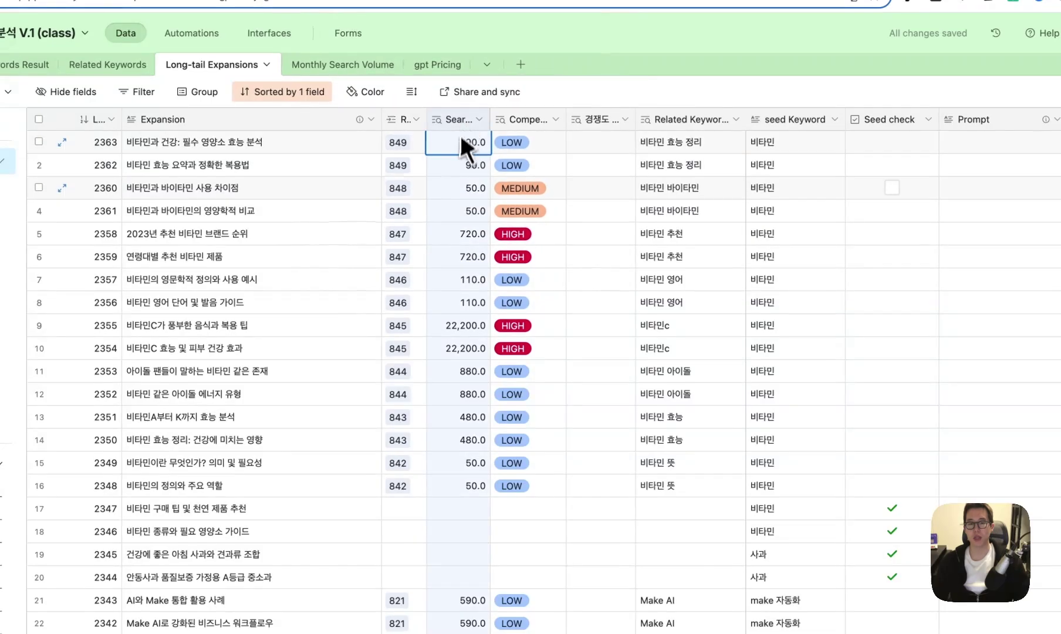
left_click(467, 195)
left_click(479, 120)
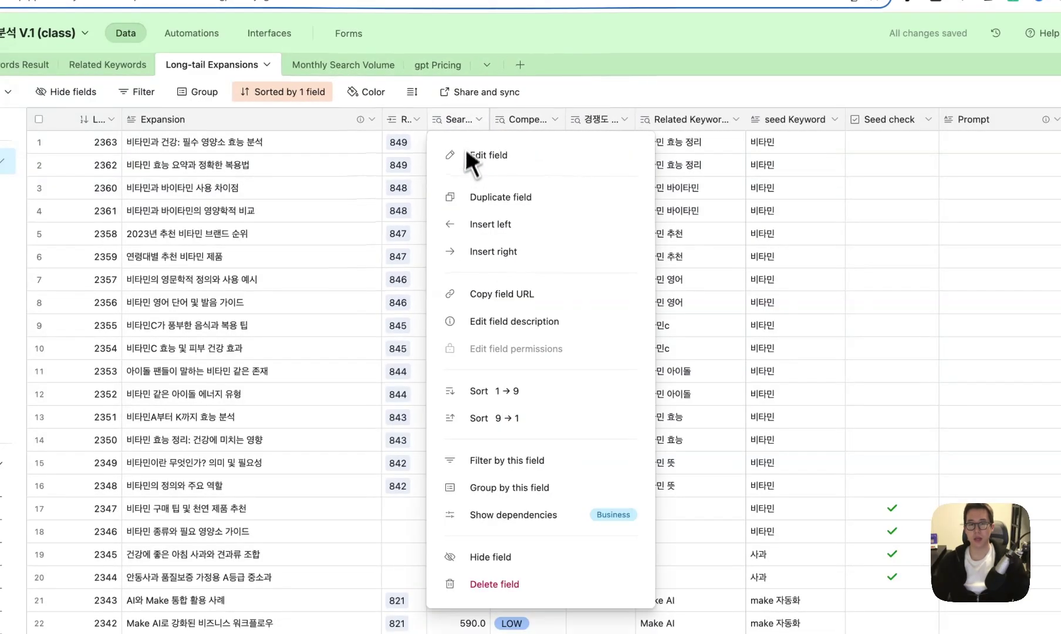
left_click(528, 581)
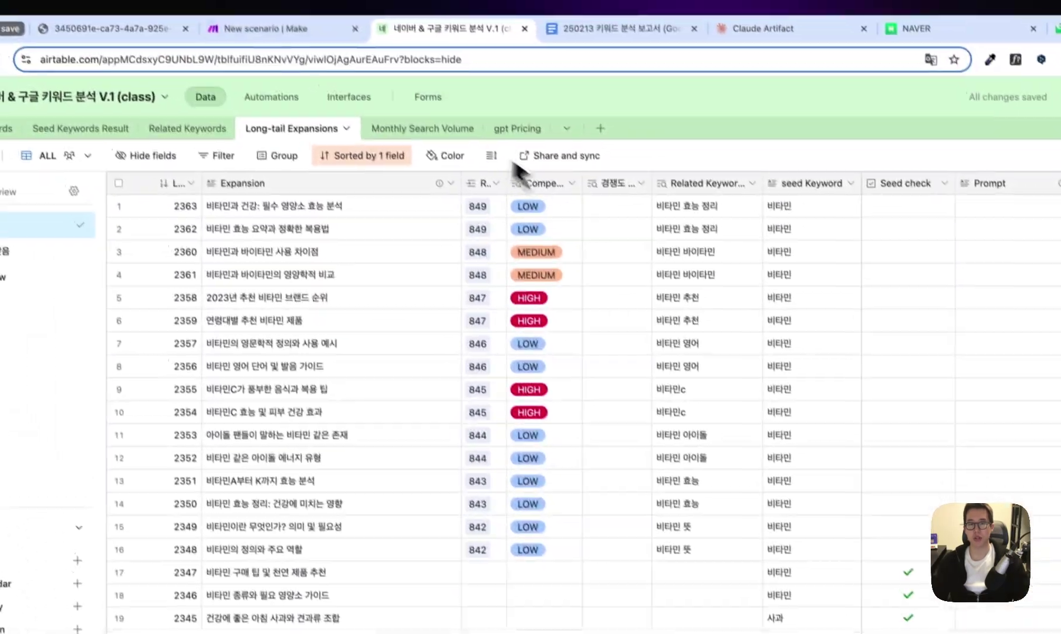
- Return to the Make scenario and stop the running execution
left_click(304, 44)
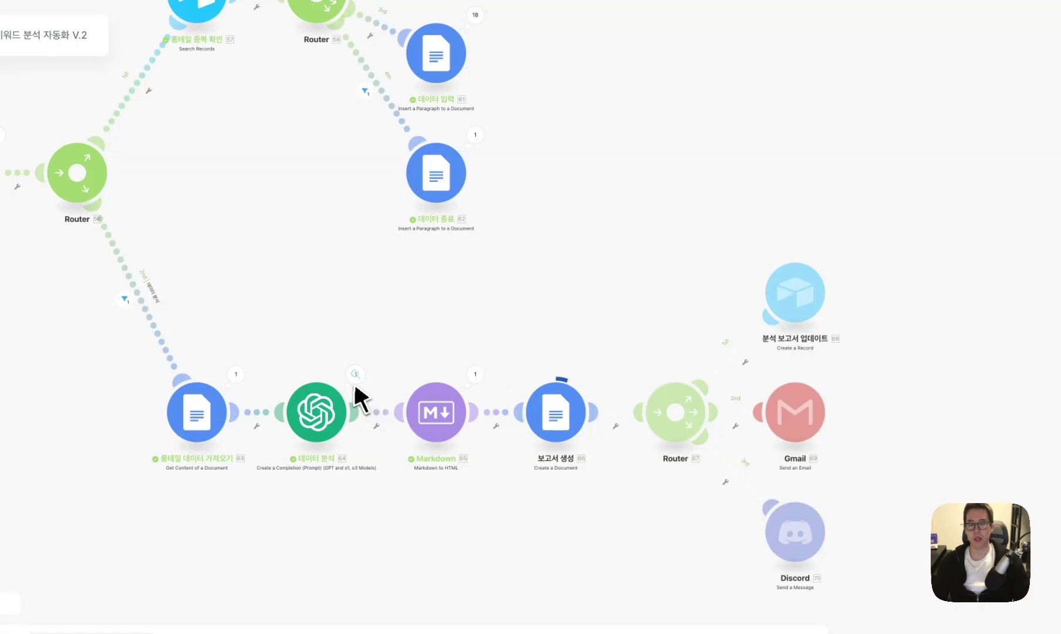
scroll(338, 392, "up", 5)
left_click_drag(701, 222, 450, 169)
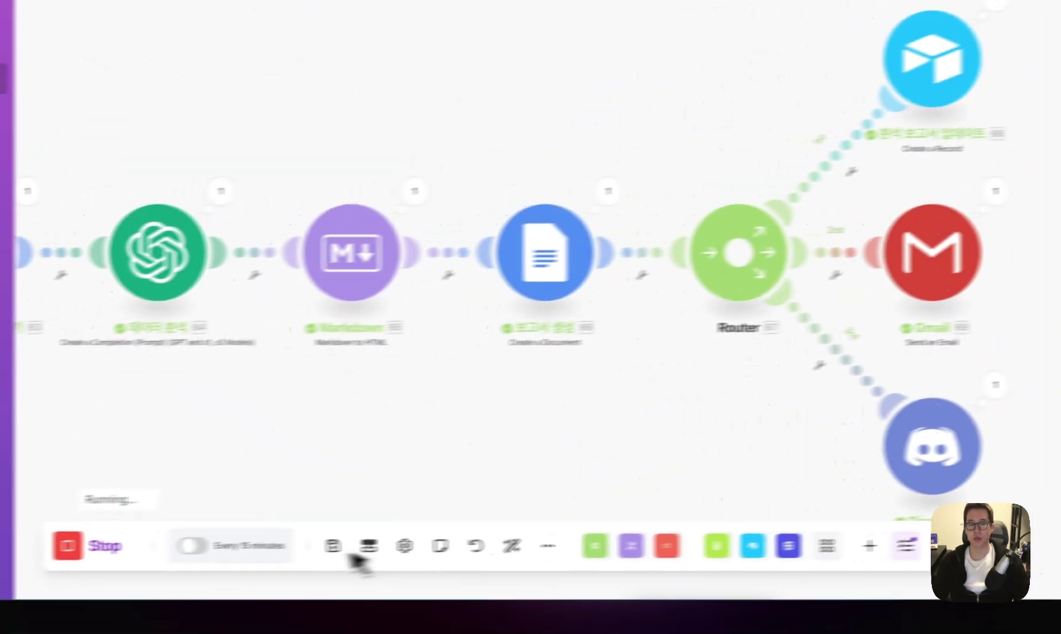
left_click(105, 547)
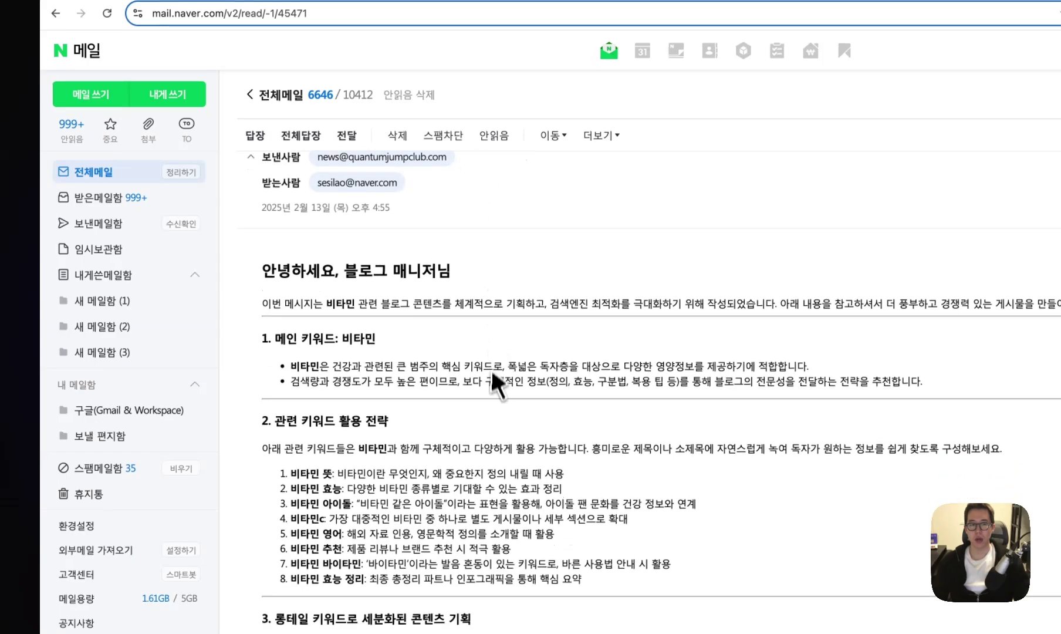
scroll(493, 382, "down", 2)
left_click_drag(337, 194, 399, 215)
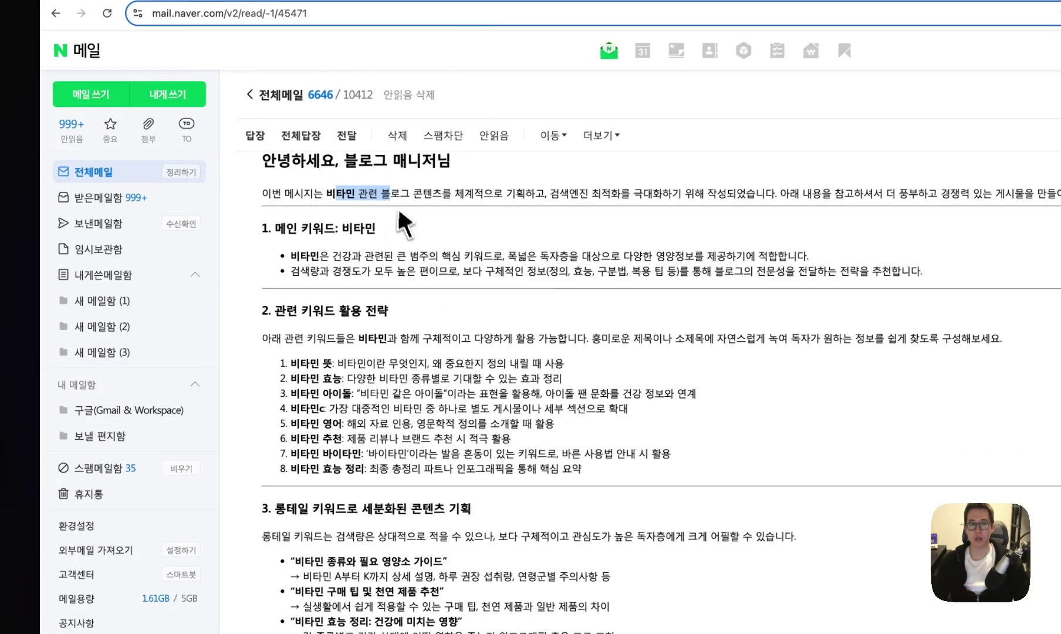
scroll(493, 328, "down", 10)
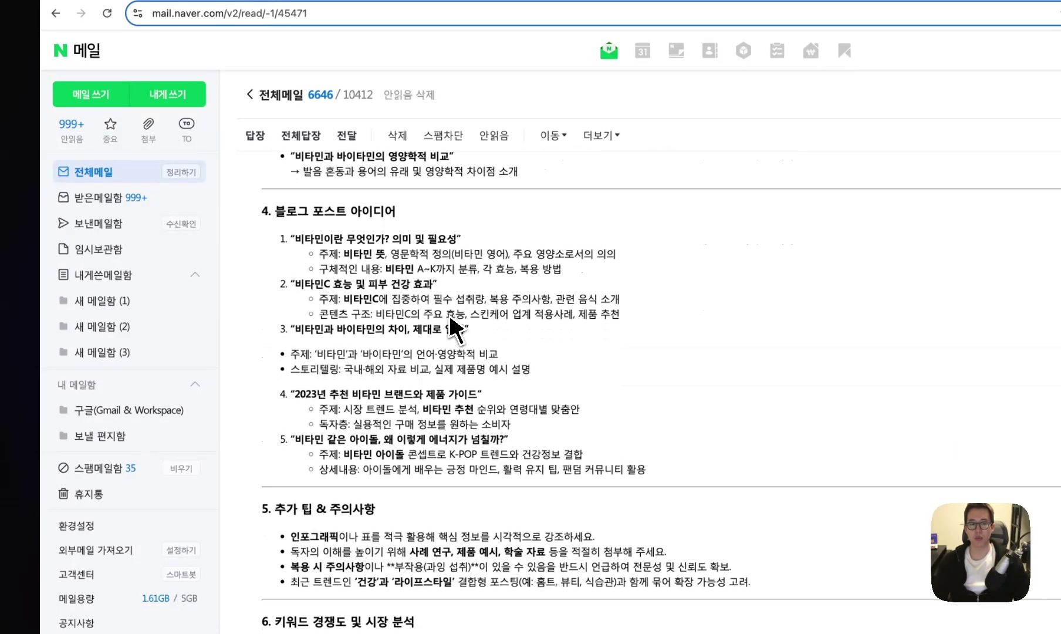
scroll(455, 328, "down", 3)
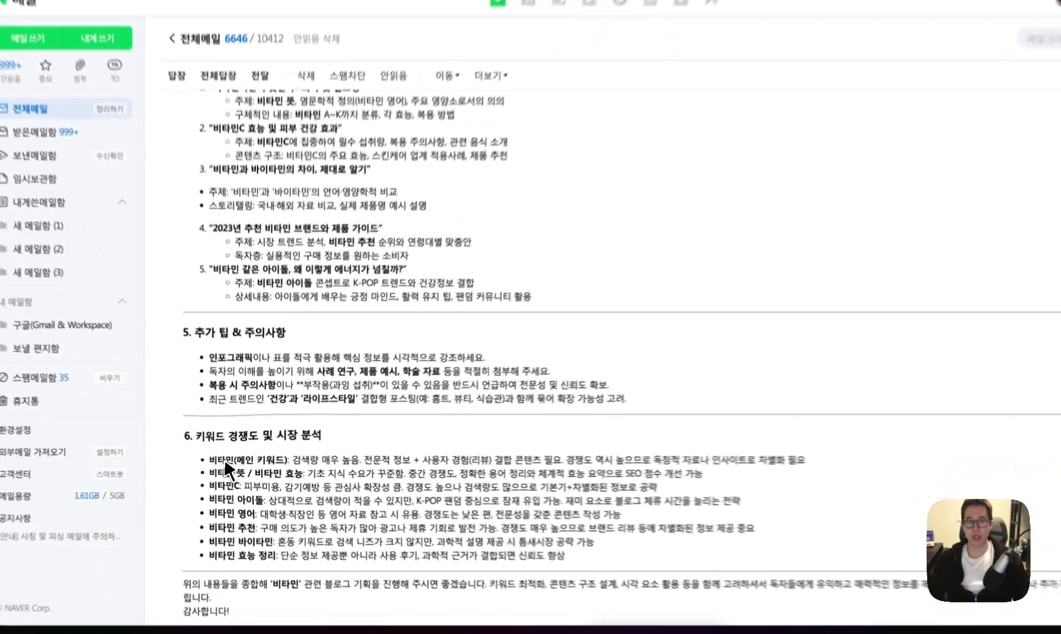
left_click_drag(210, 460, 389, 460)
left_click(387, 460)
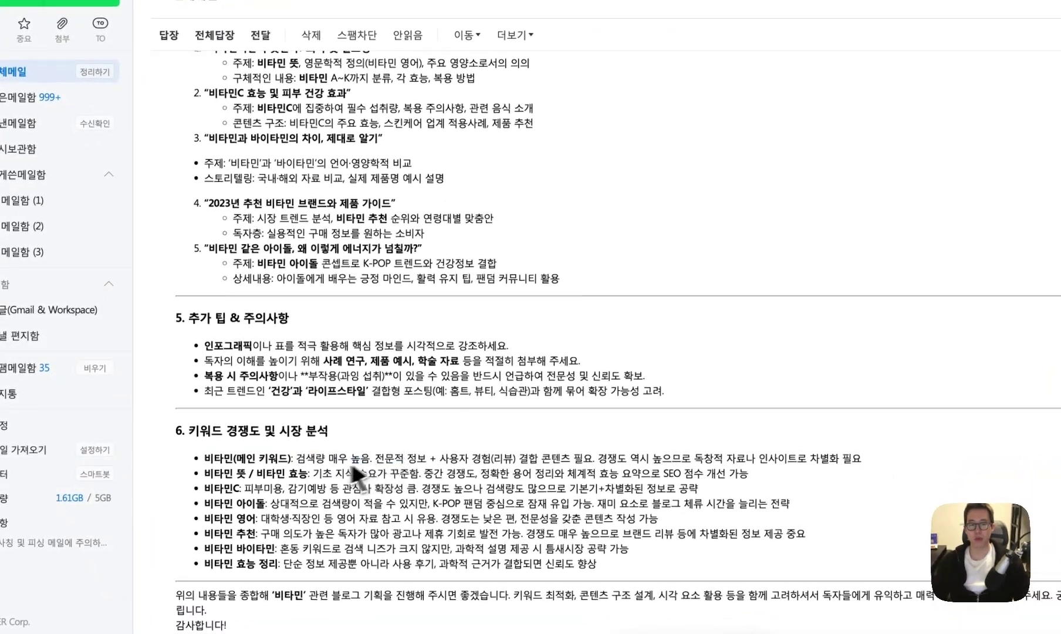
scroll(293, 469, "down", 2)
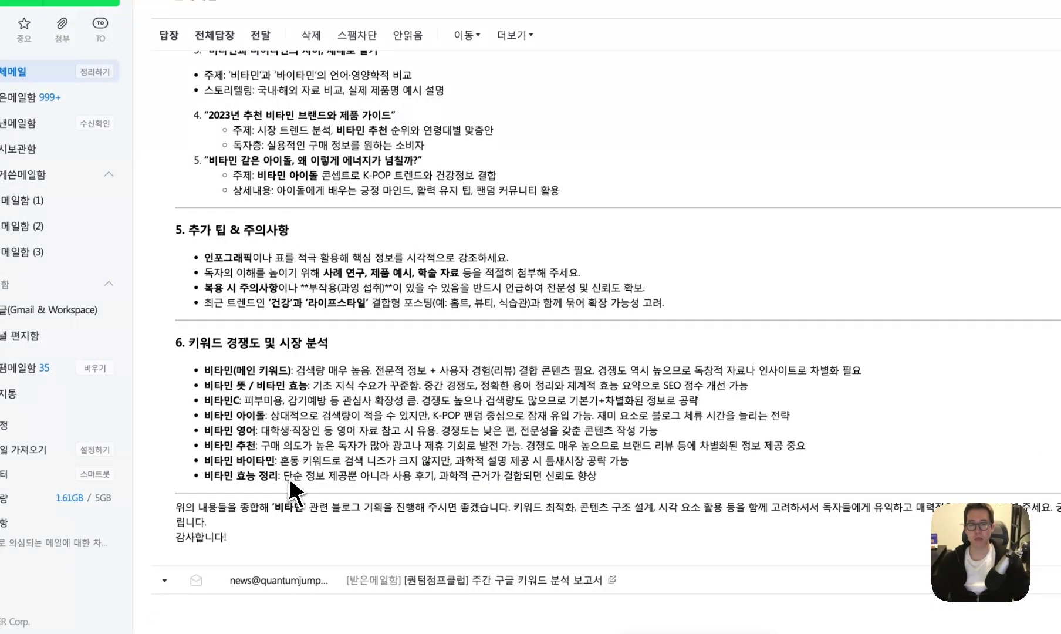
left_click_drag(284, 475, 302, 475)
left_click_drag(424, 476, 597, 476)
scroll(593, 487, "up", 3)
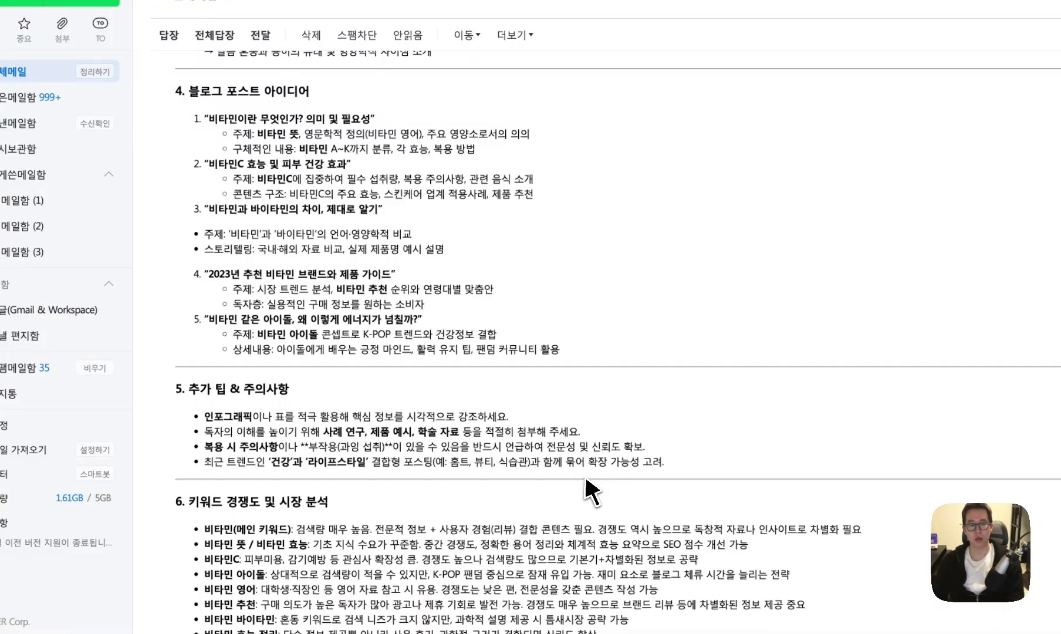
scroll(517, 472, "up", 4)
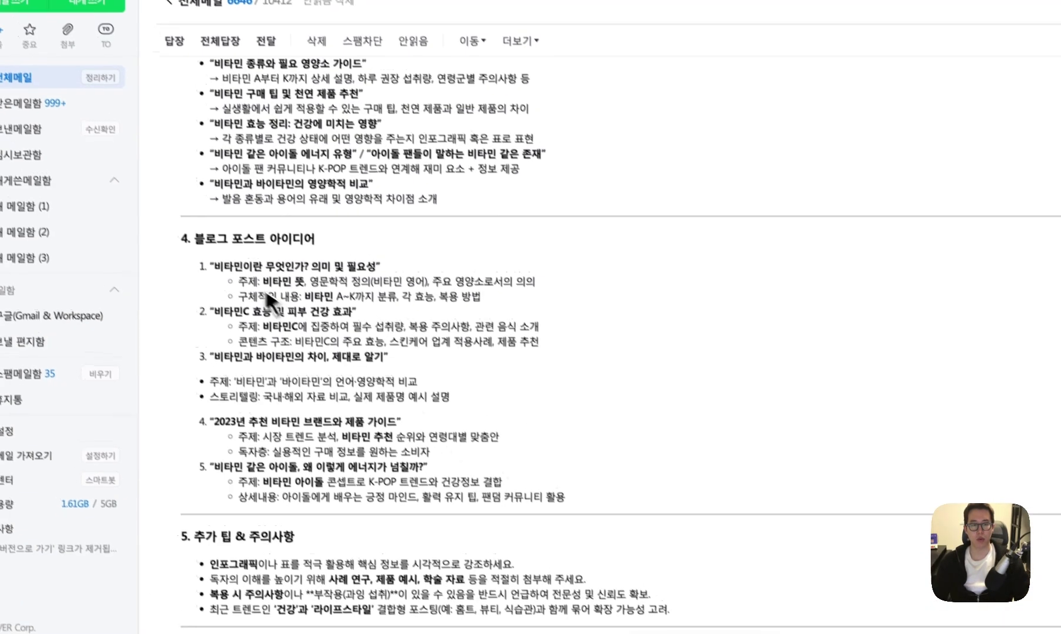
scroll(430, 281, "up", 2)
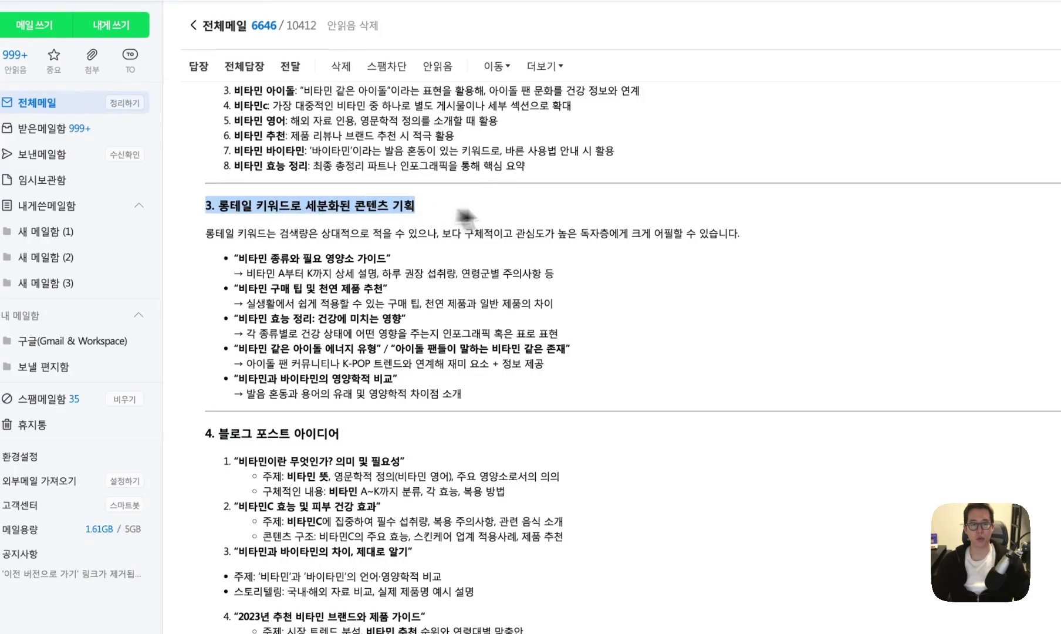
left_click_drag(267, 258, 546, 396)
scroll(414, 405, "up", 6)
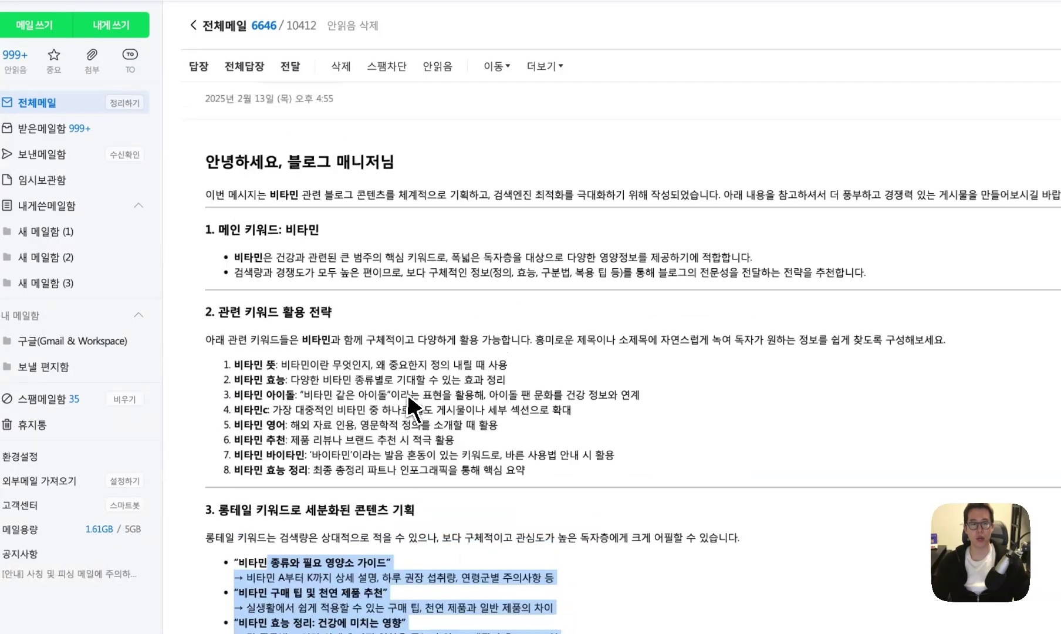
left_click(265, 336)
left_click(607, 467)
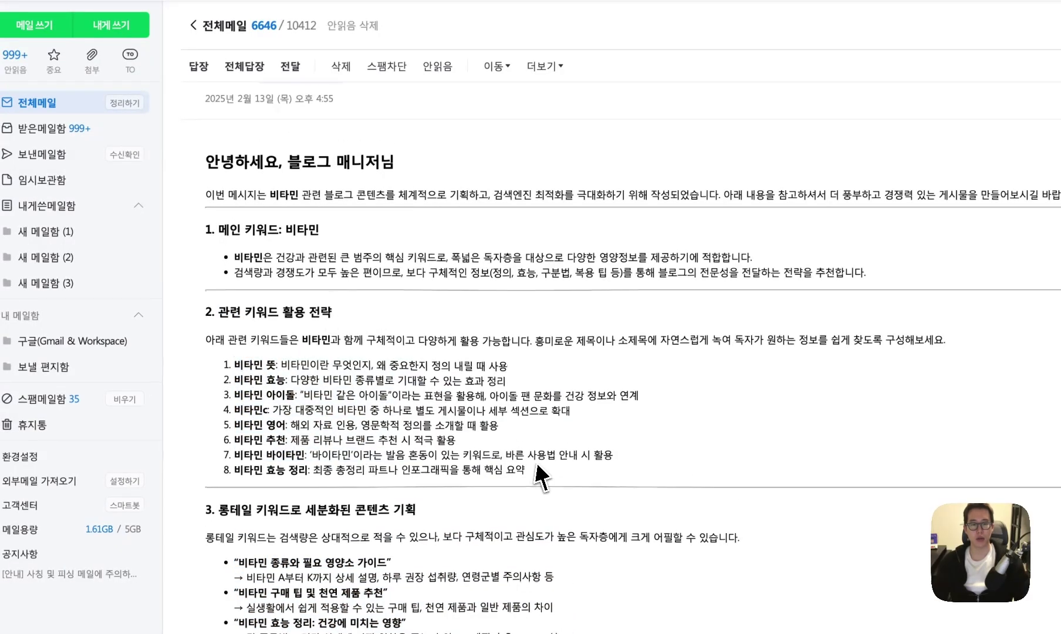
scroll(606, 467, "down", 10)
scroll(563, 484, "up", 12)
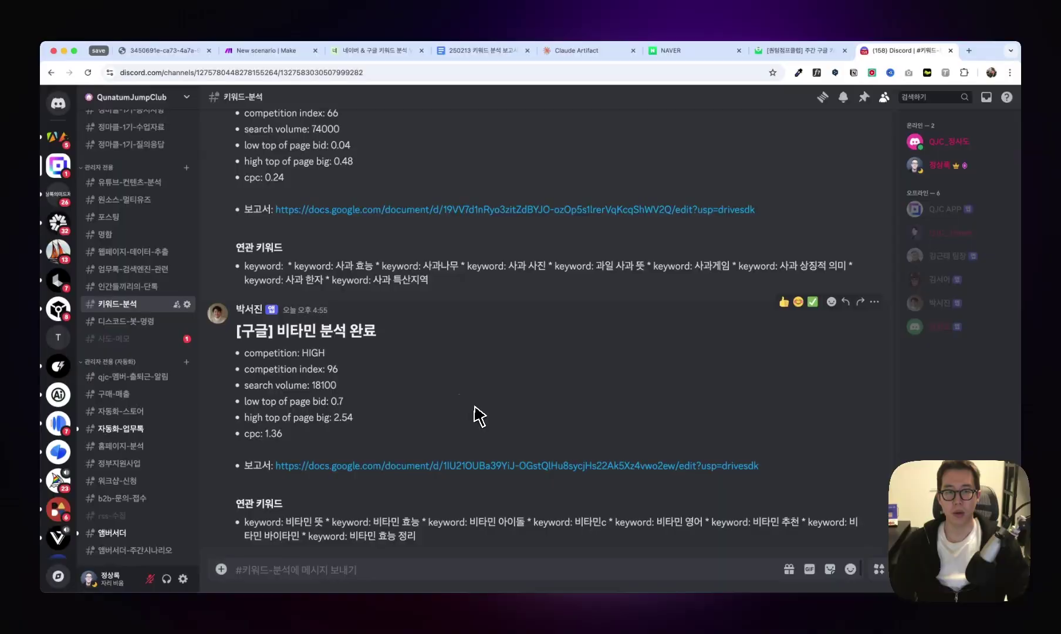
- Review the [구글] 사과 분석 완료 message in #키워드-분석 and open its docs.google.com 보고서 link
scroll(482, 417, "up", 3)
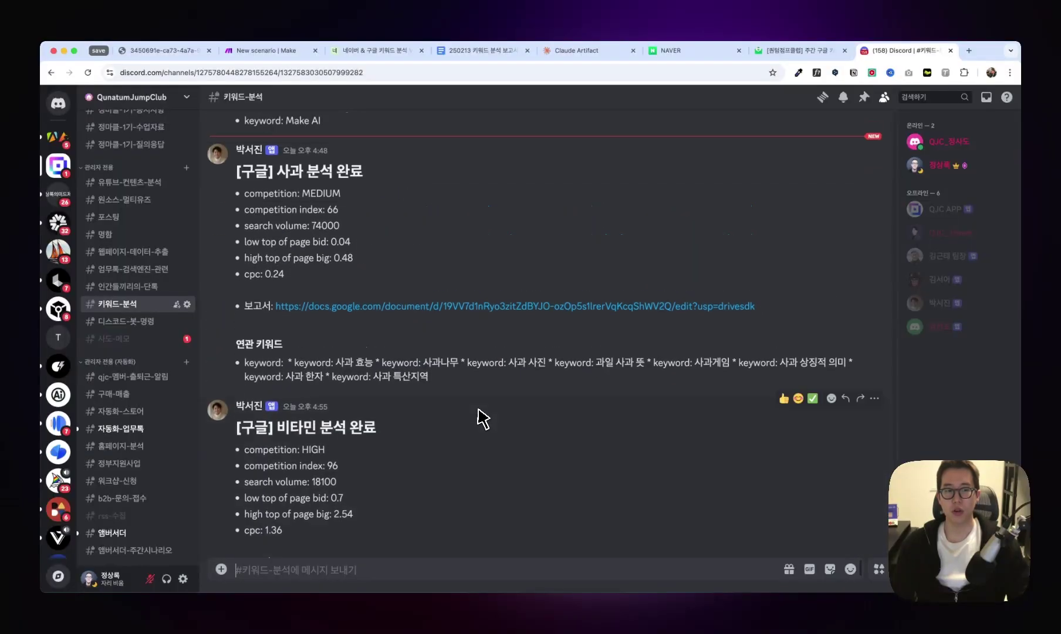
scroll(482, 418, "up", 1)
triple_click(293, 192)
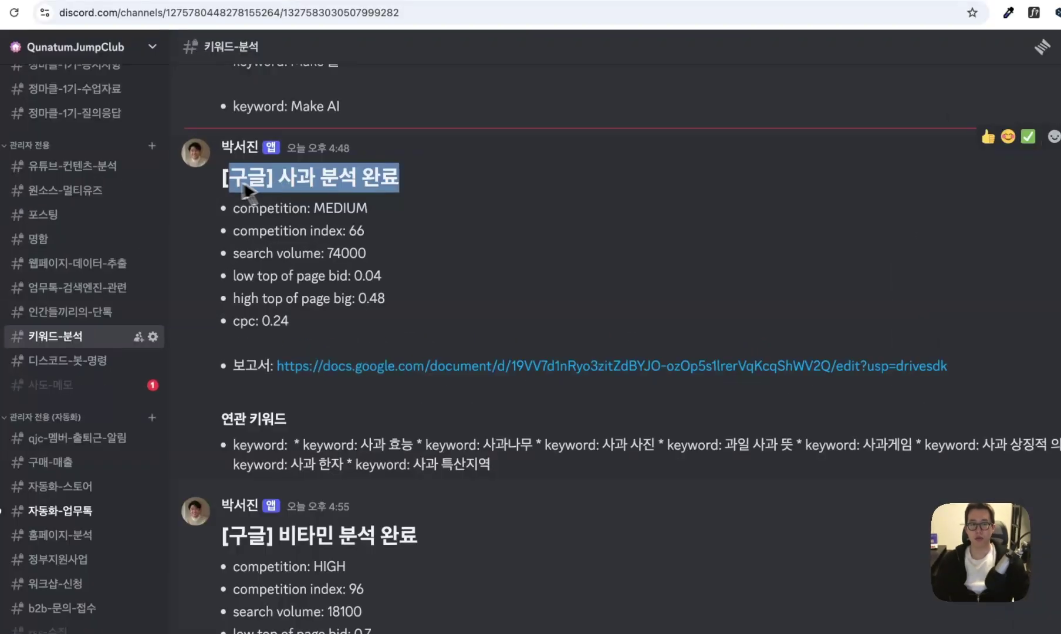
left_click(292, 196)
left_click_drag(363, 189, 294, 323)
left_click(384, 339)
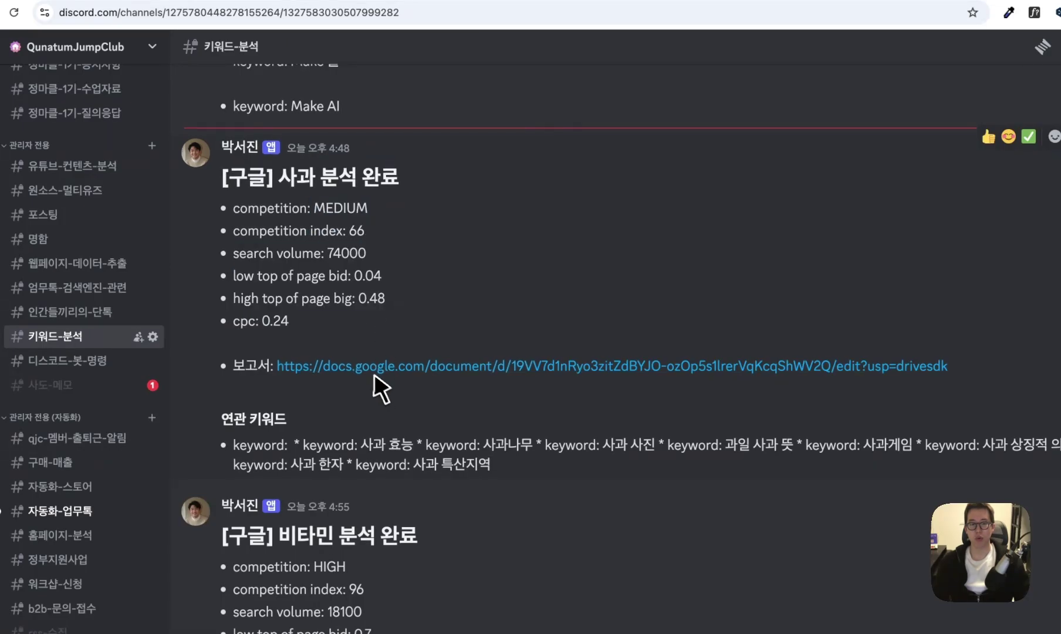
left_click(463, 367)
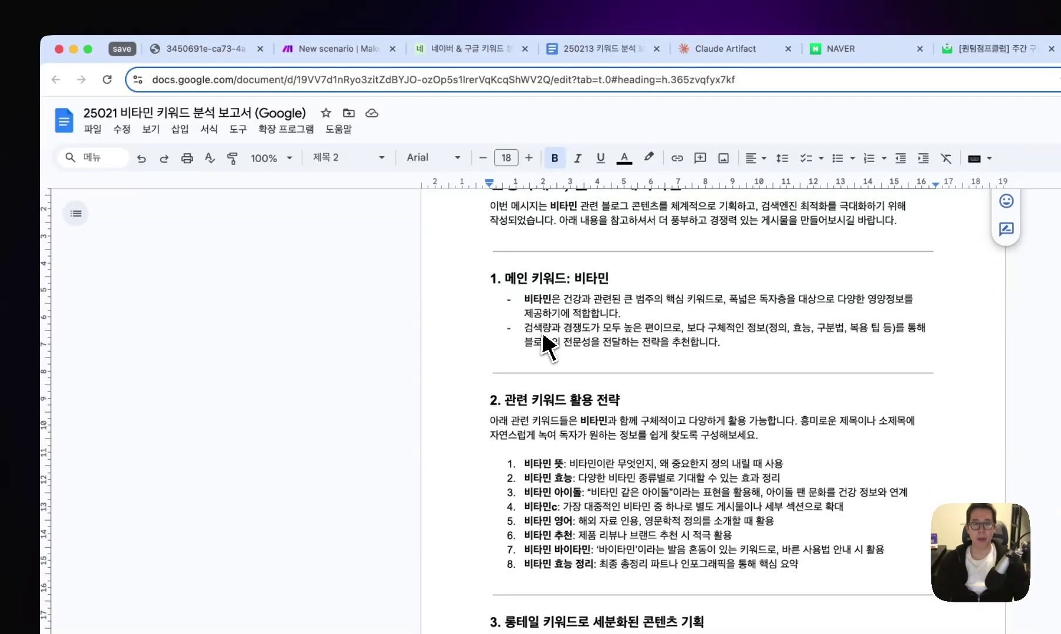
- Scroll through the 25021 비타민 키워드 분석 보고서 Google Doc from the top down to section 5
scroll(549, 343, "up", 2)
scroll(592, 355, "down", 10)
scroll(592, 369, "down", 10)
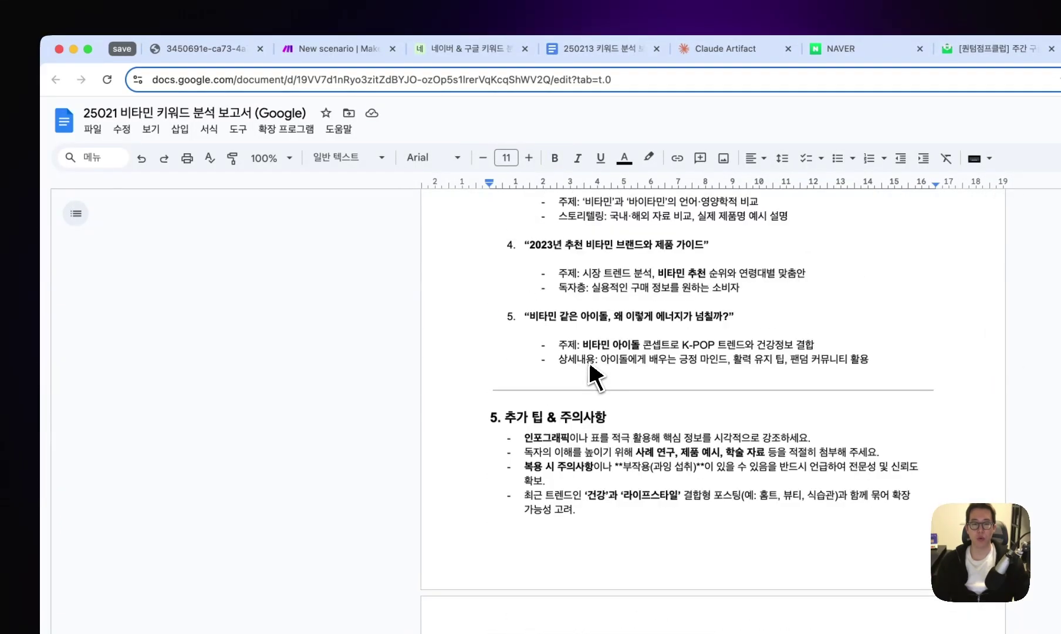
scroll(592, 370, "up", 20)
left_click(588, 340)
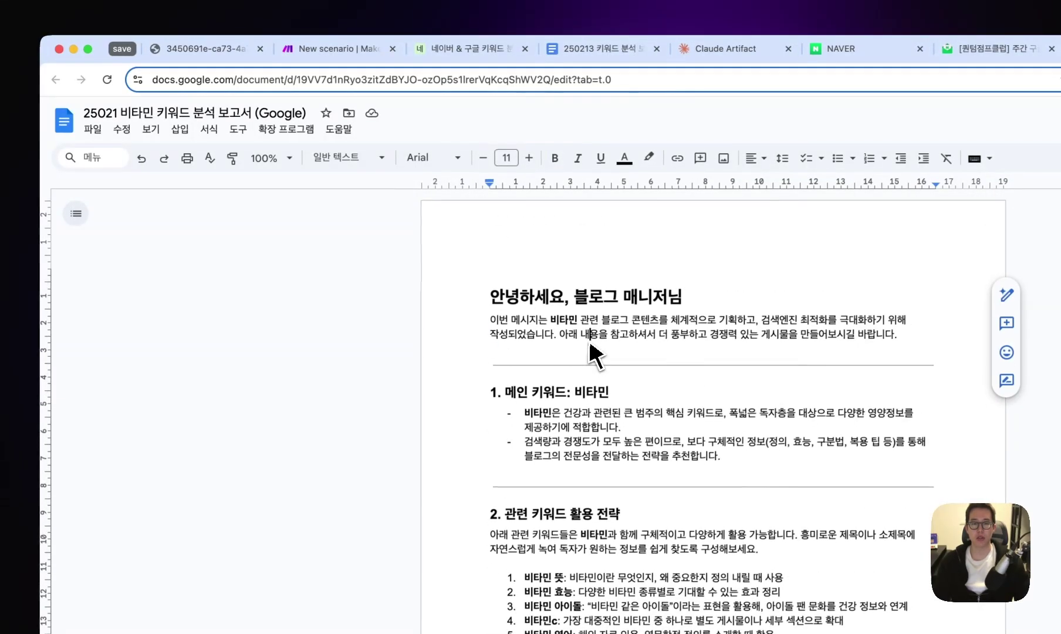
scroll(604, 357, "down", 10)
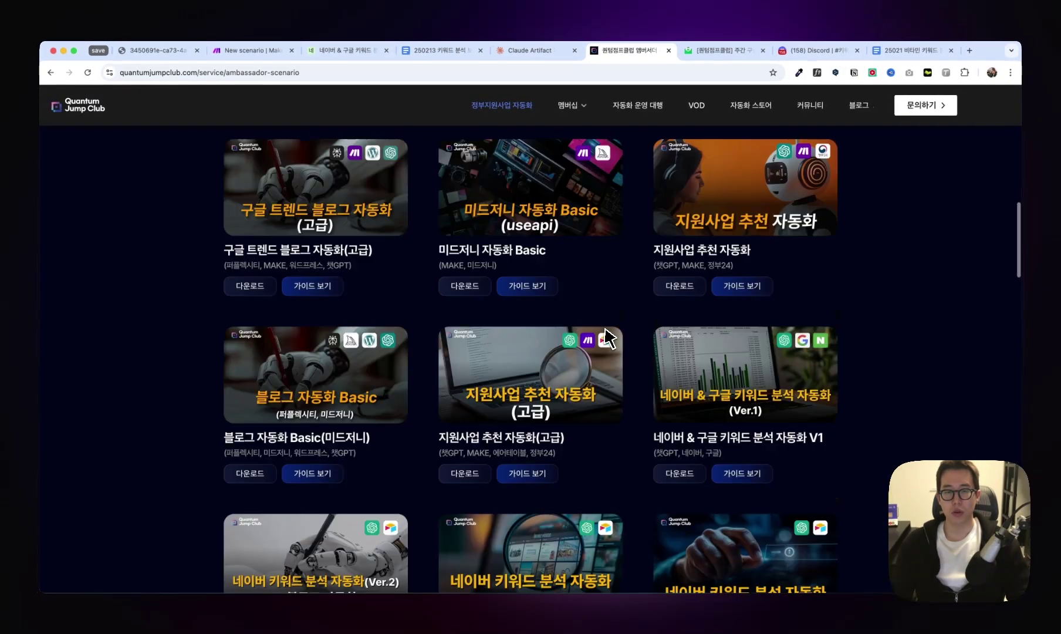
- Browse the quantumjumpclub.com scenario classes, then return to the Claude Artifact's ambassador offer ending 2월 16일
scroll(605, 339, "down", 10)
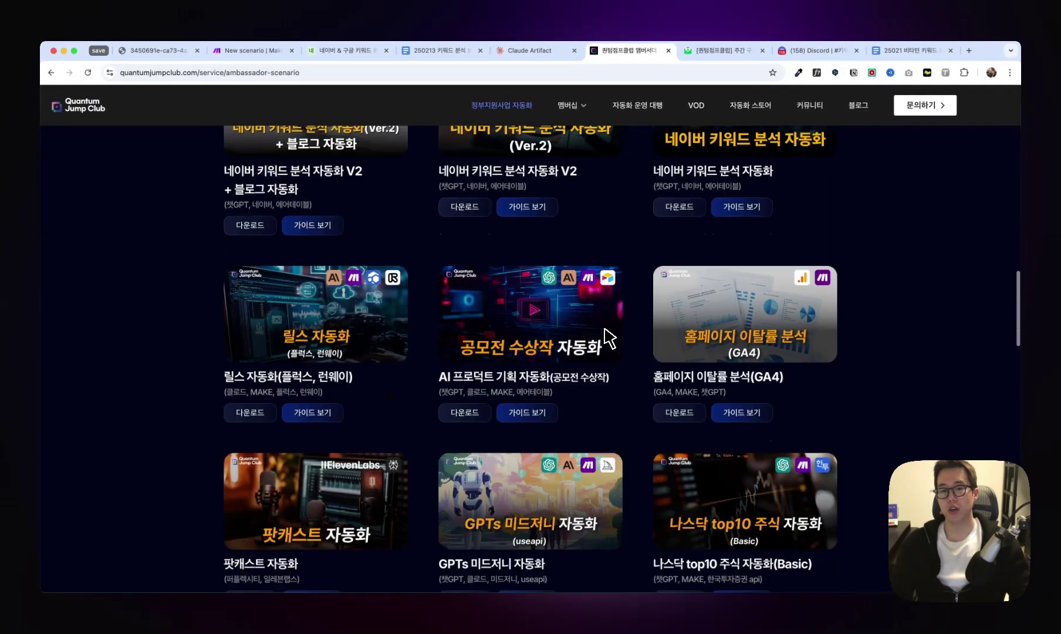
scroll(609, 339, "down", 5)
scroll(609, 339, "up", 10)
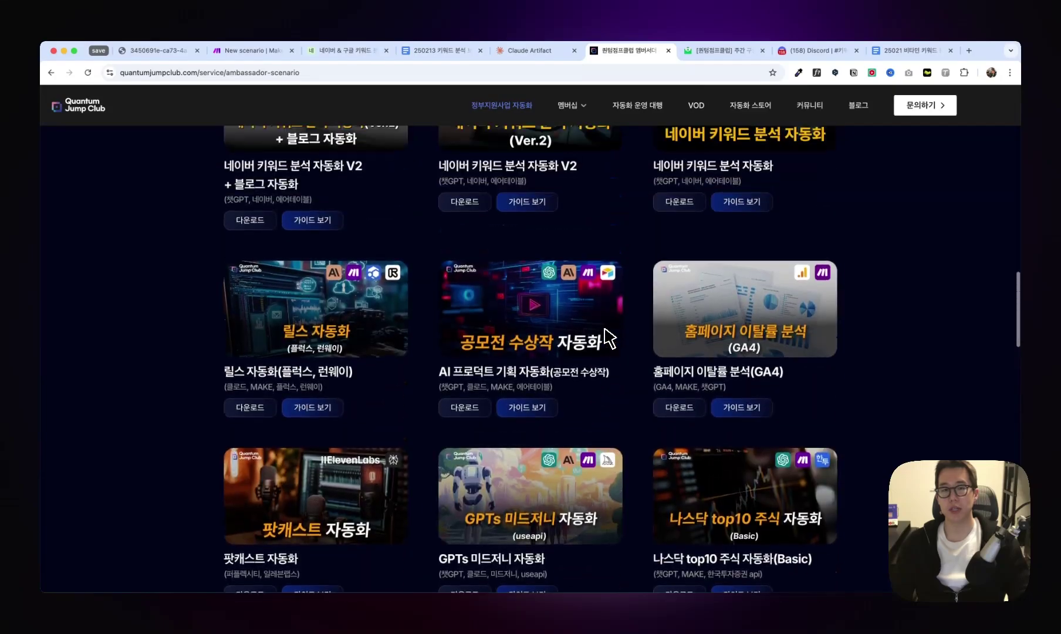
scroll(609, 339, "up", 5)
scroll(610, 338, "down", 10)
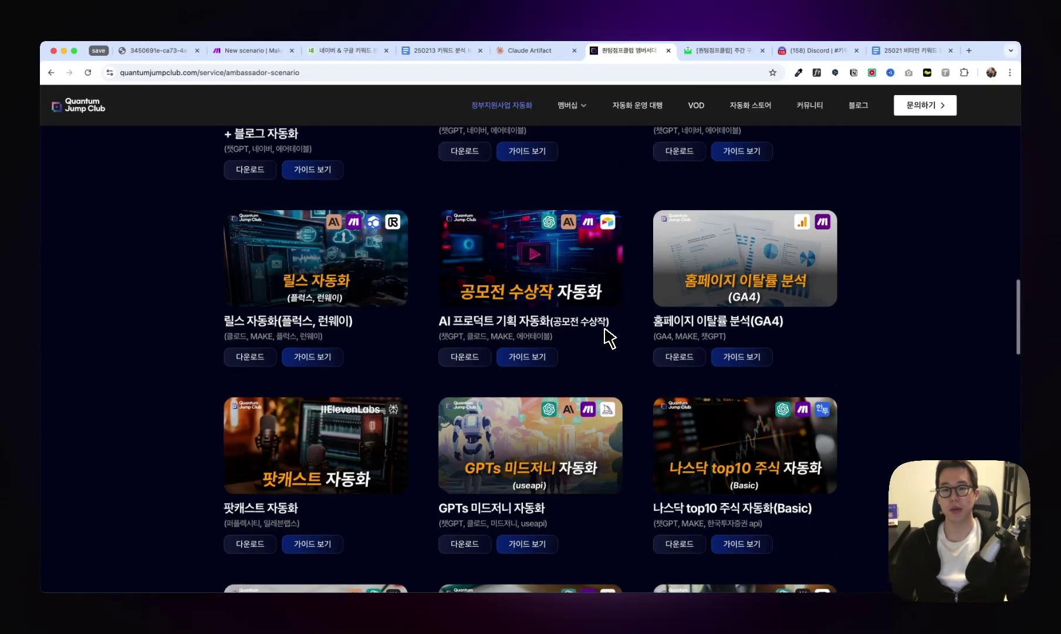
scroll(610, 338, "up", 5)
scroll(611, 338, "down", 12)
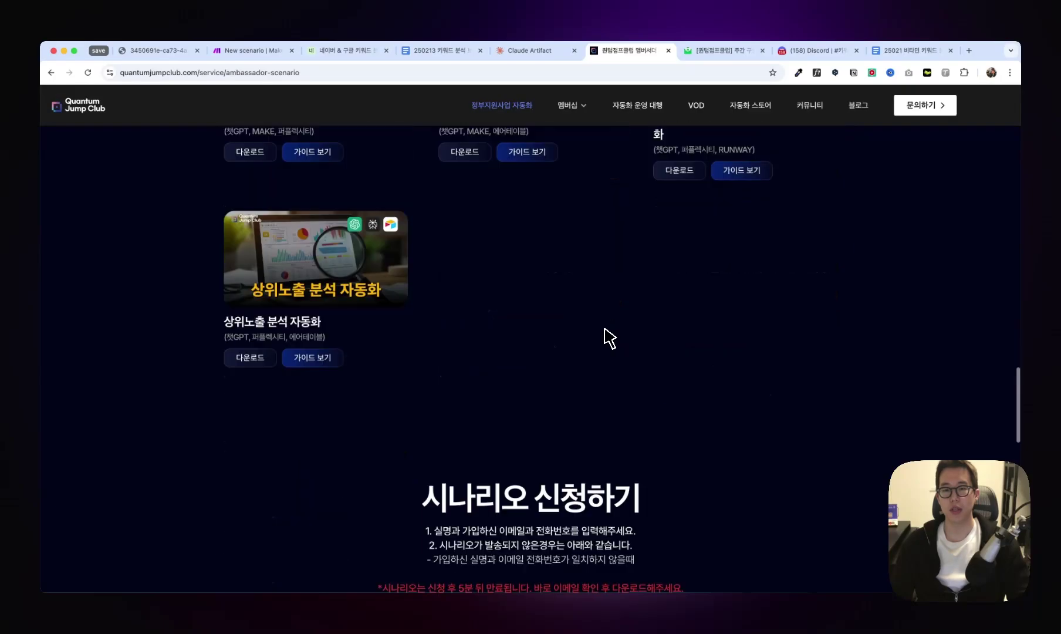
scroll(611, 338, "up", 5)
scroll(610, 338, "down", 8)
scroll(610, 338, "up", 15)
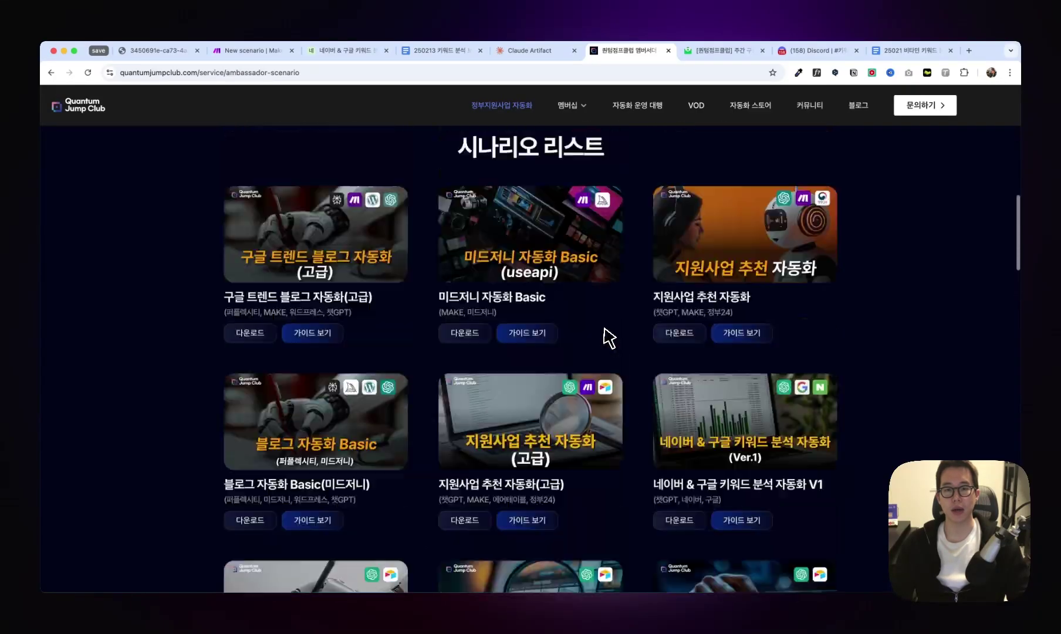
scroll(609, 338, "down", 6)
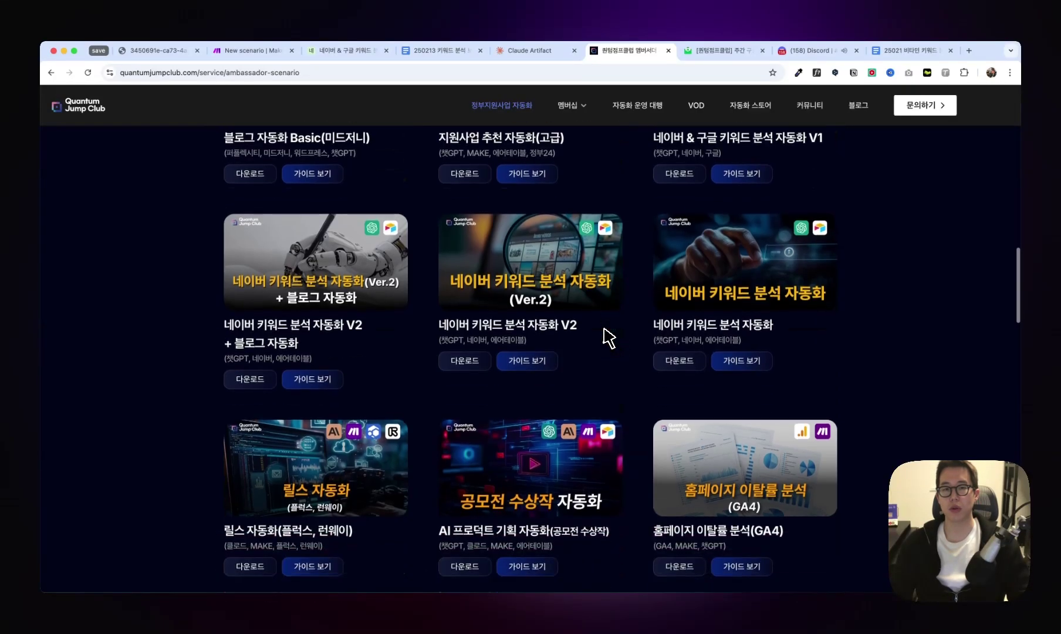
scroll(609, 338, "down", 3)
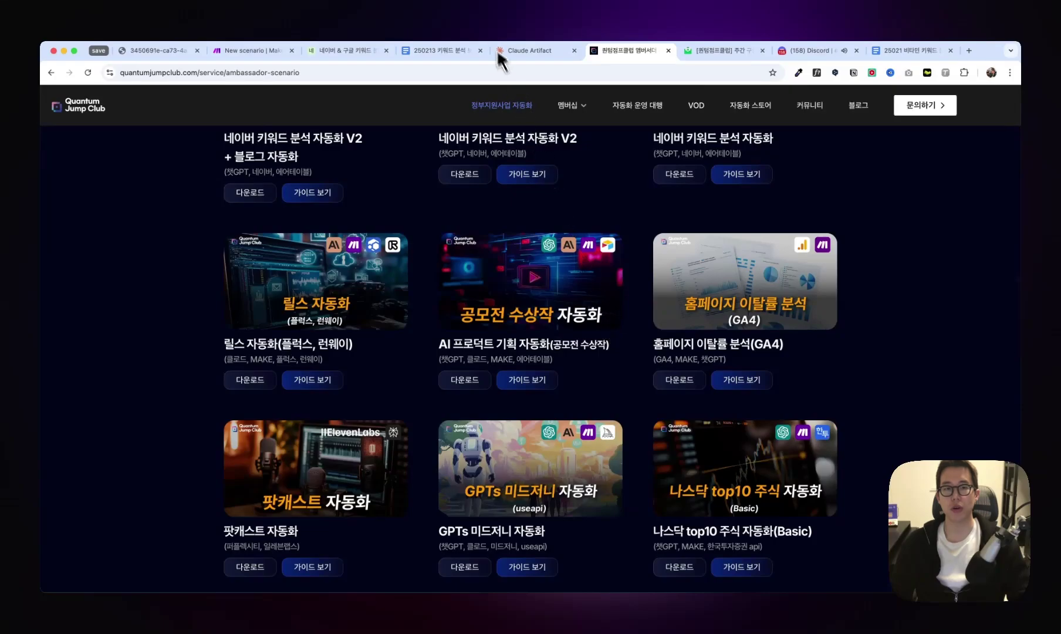
left_click(516, 50)
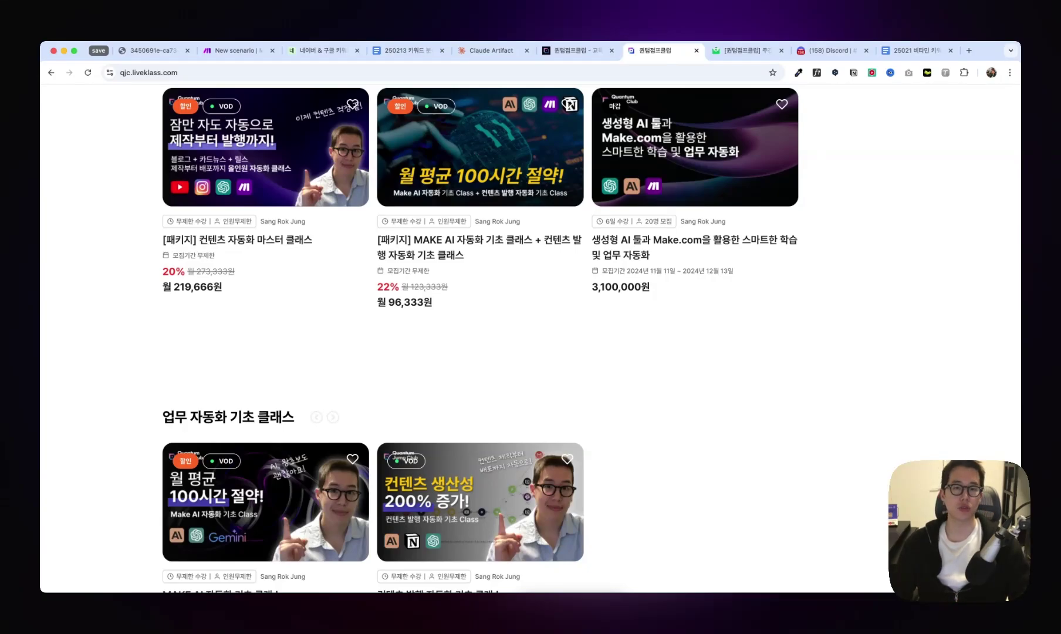
key("ctrl+shift+Tab")
key("ctrl+shift+Tab")
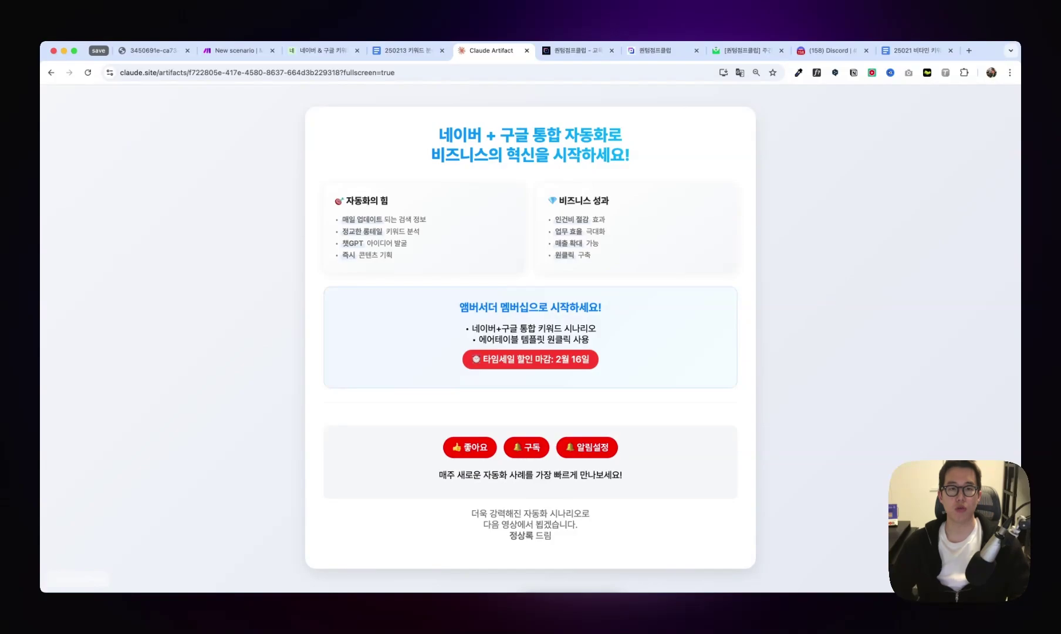